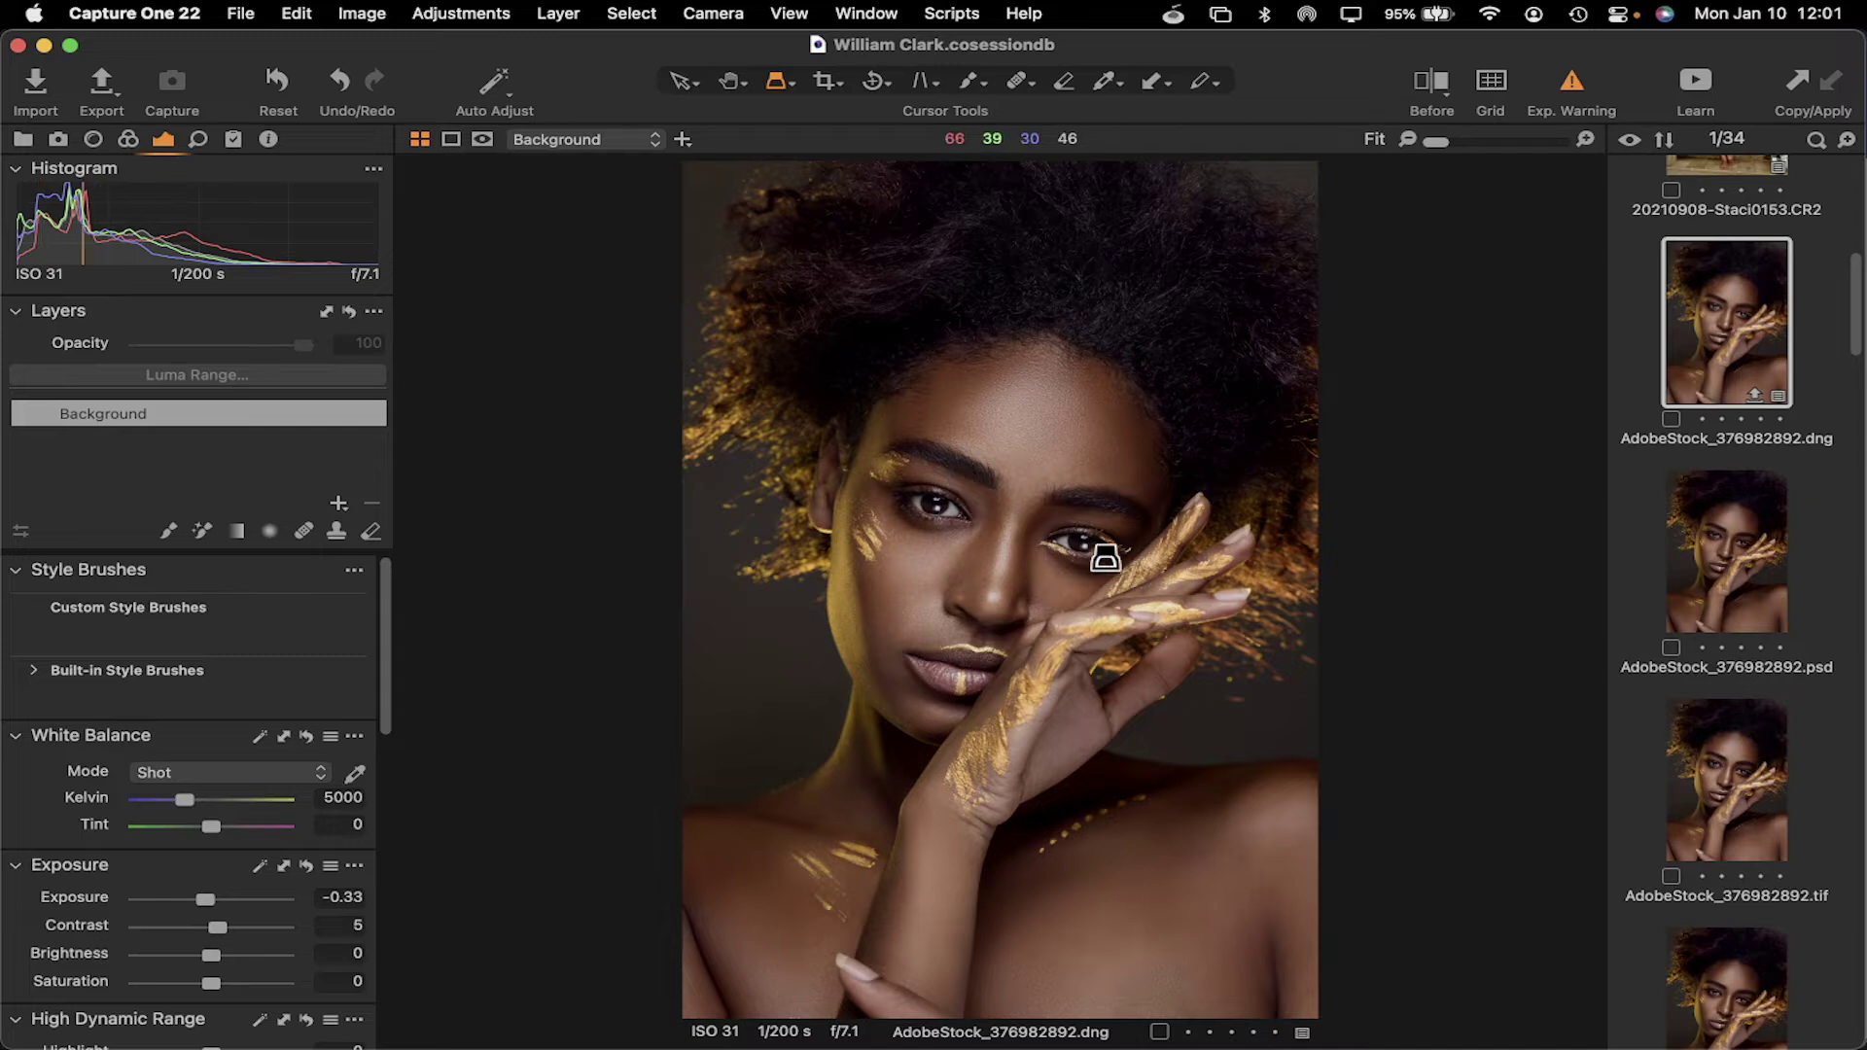
Compare the gold portrait's PSD and DNG versions, magnifying the face with the Loupe
{"action": "left_click", "coordinate": [1739, 576]}
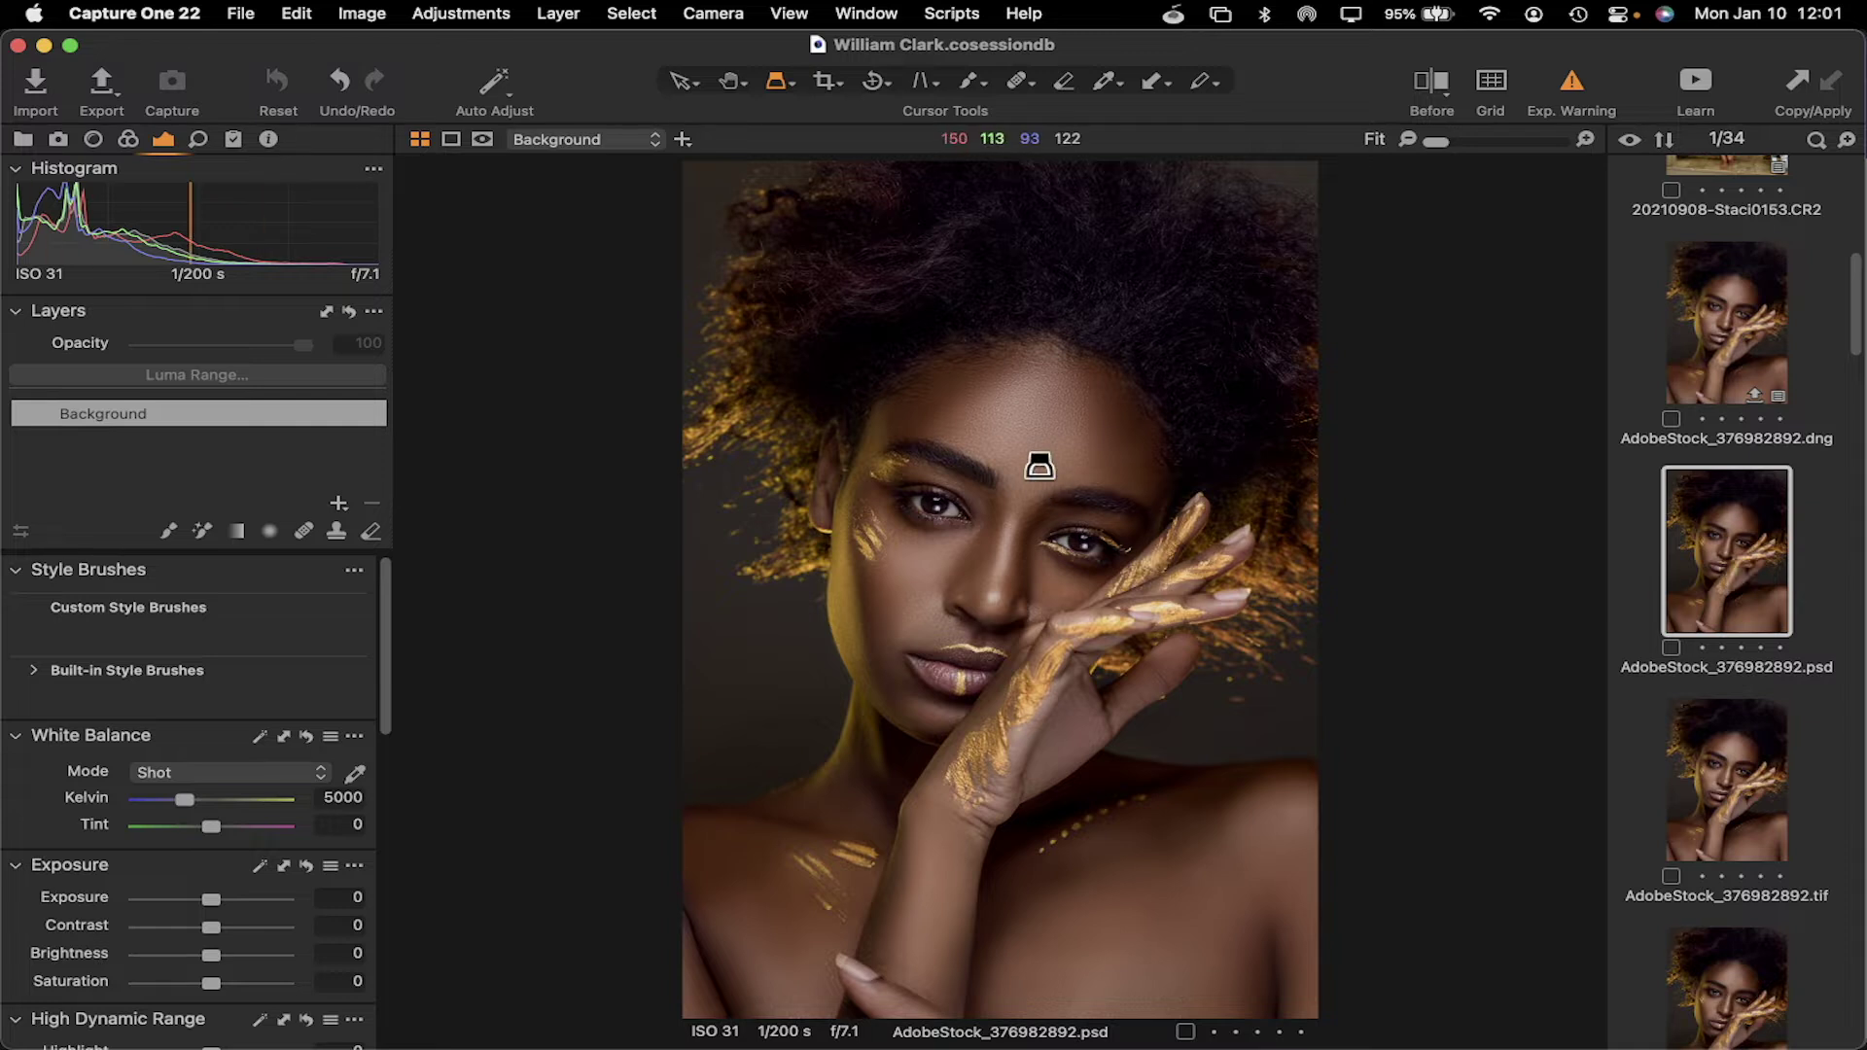
{"action": "left_click_drag", "start_coordinate": [1019, 421], "coordinate": [1049, 397]}
{"action": "left_click", "coordinate": [1718, 336]}
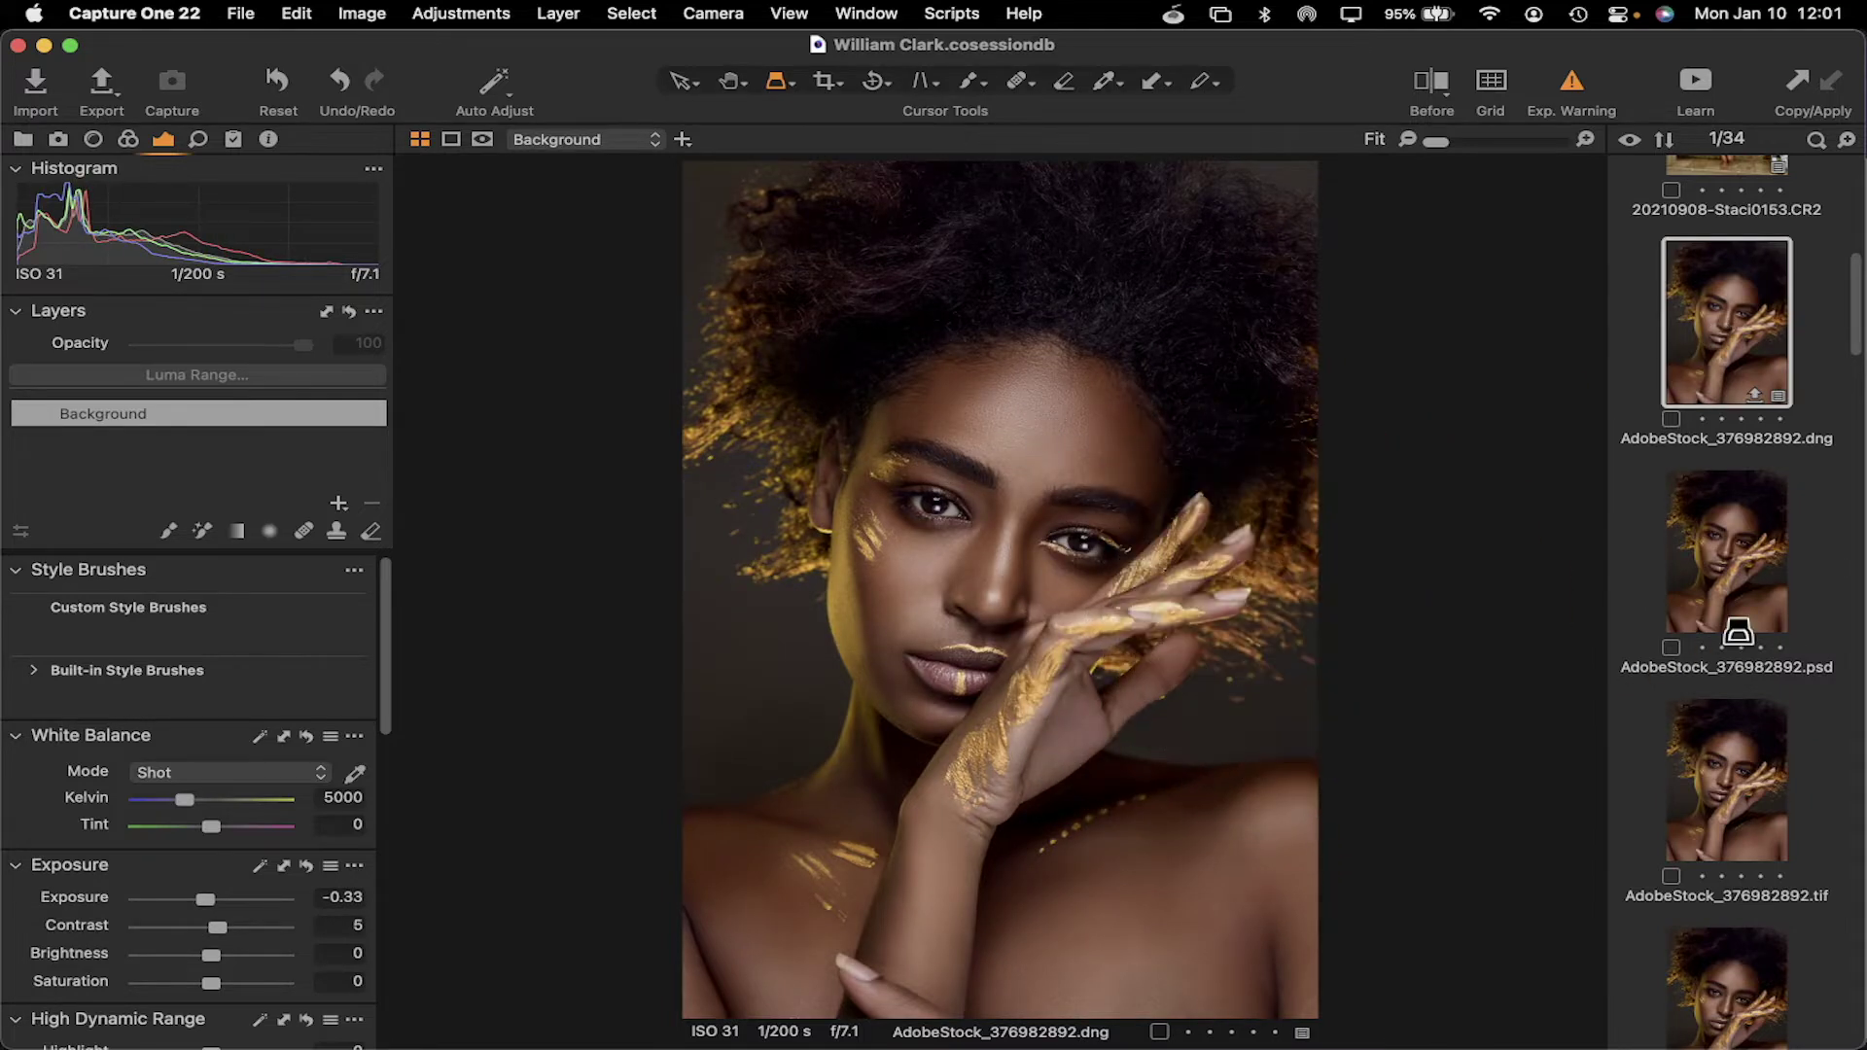
{"action": "scroll", "coordinate": [1726, 604], "scroll_direction": "down", "scroll_amount": 10}
{"action": "scroll", "coordinate": [1727, 608], "scroll_direction": "down", "scroll_amount": 10}
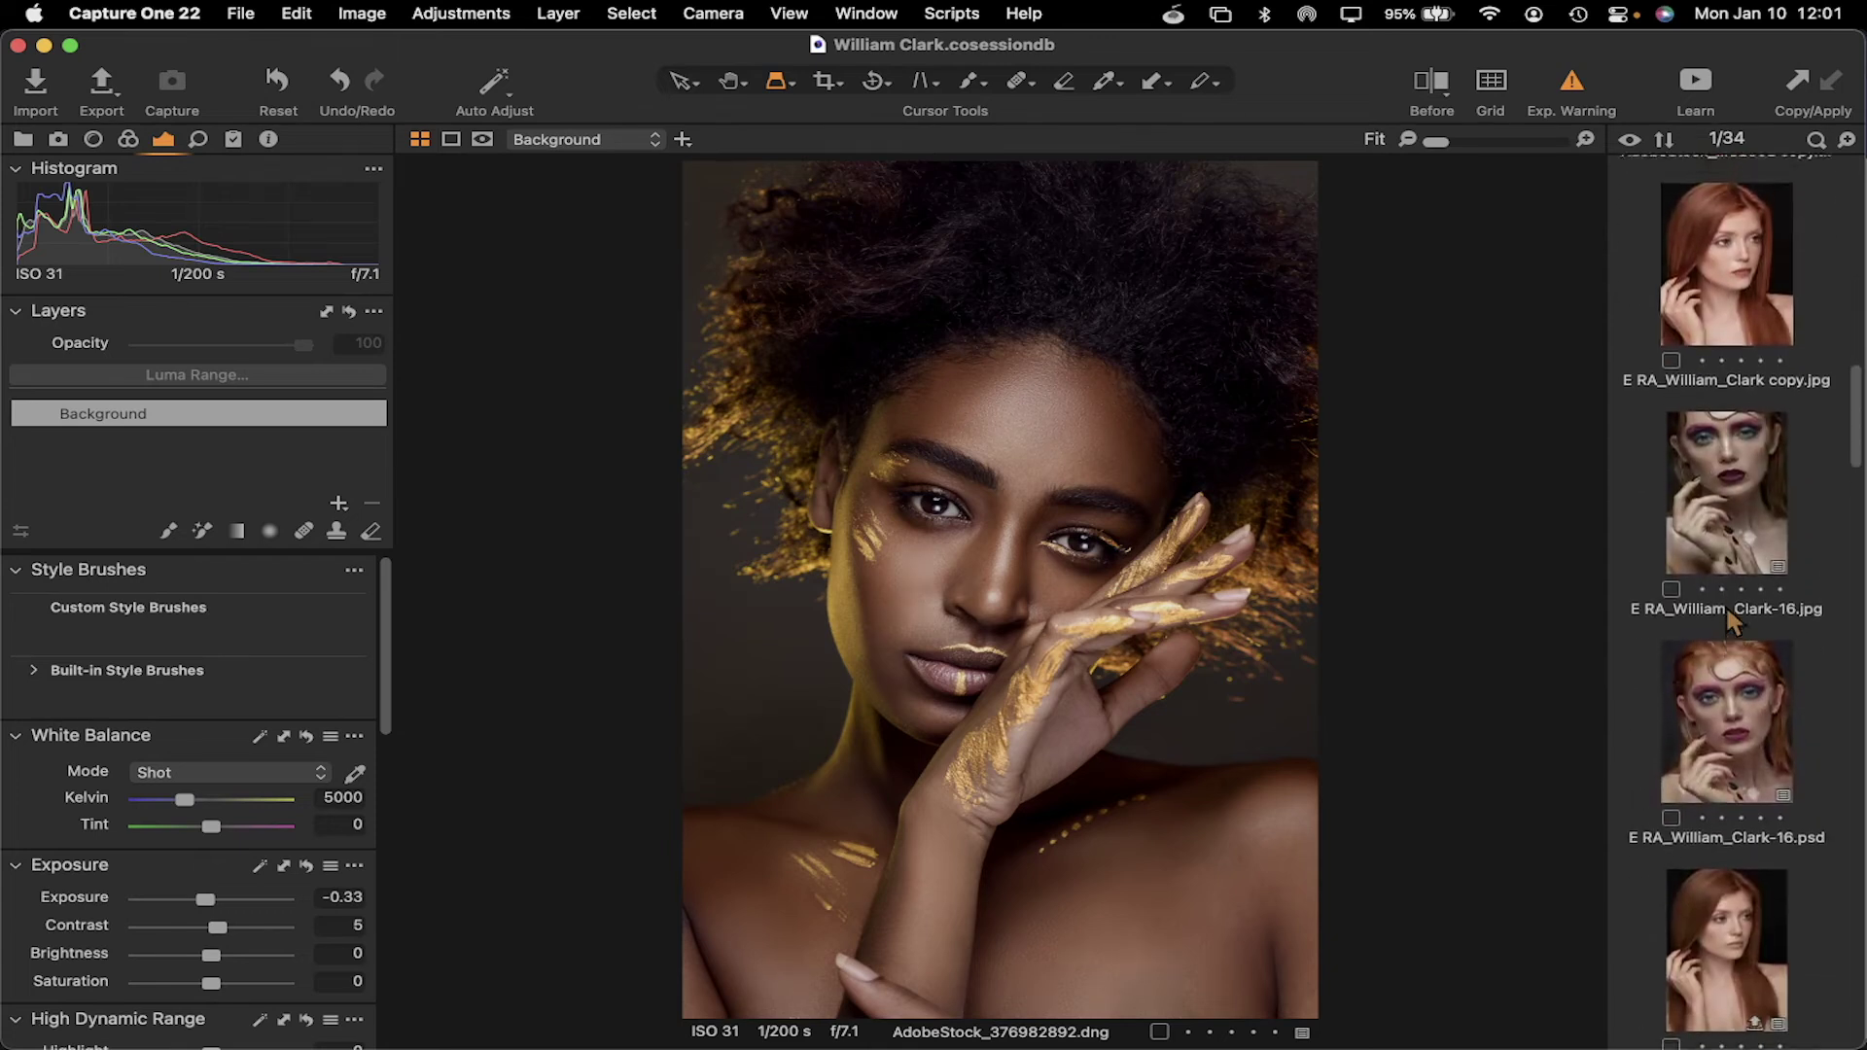
{"action": "scroll", "coordinate": [1733, 619], "scroll_direction": "up", "scroll_amount": 5}
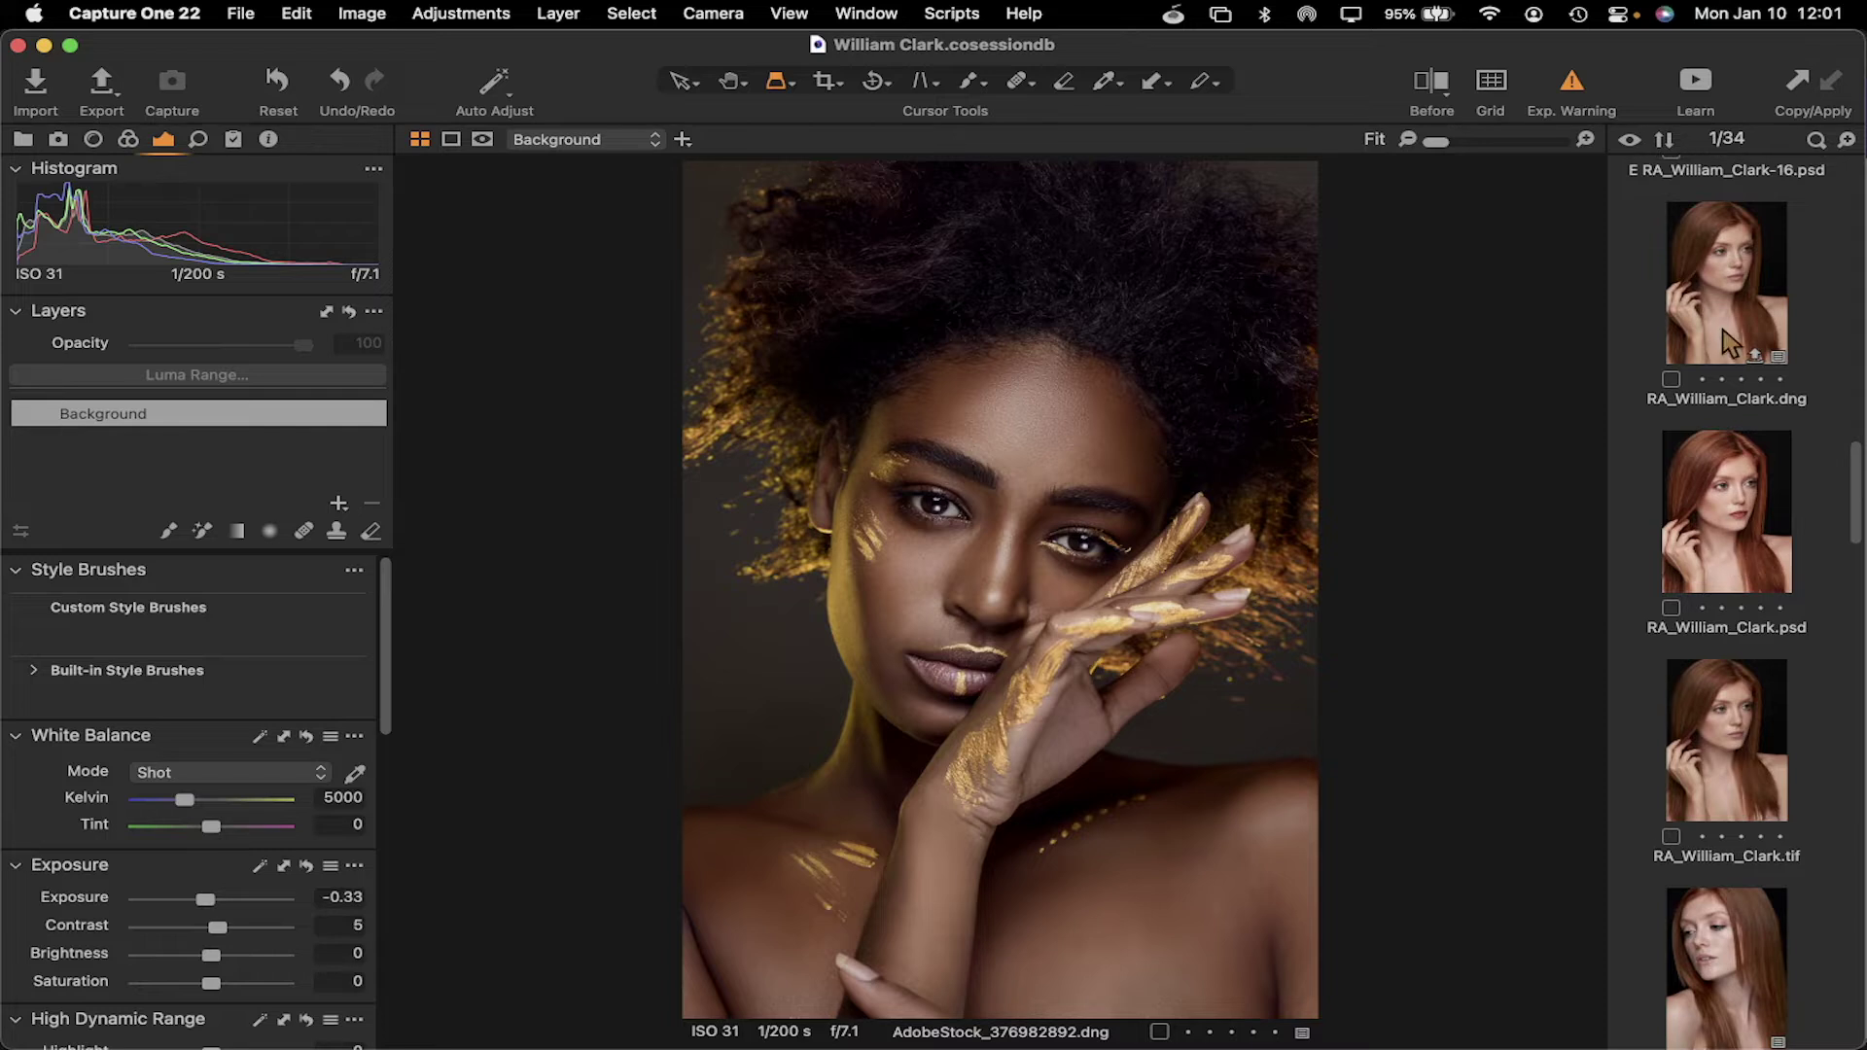
{"action": "left_click", "coordinate": [1721, 325]}
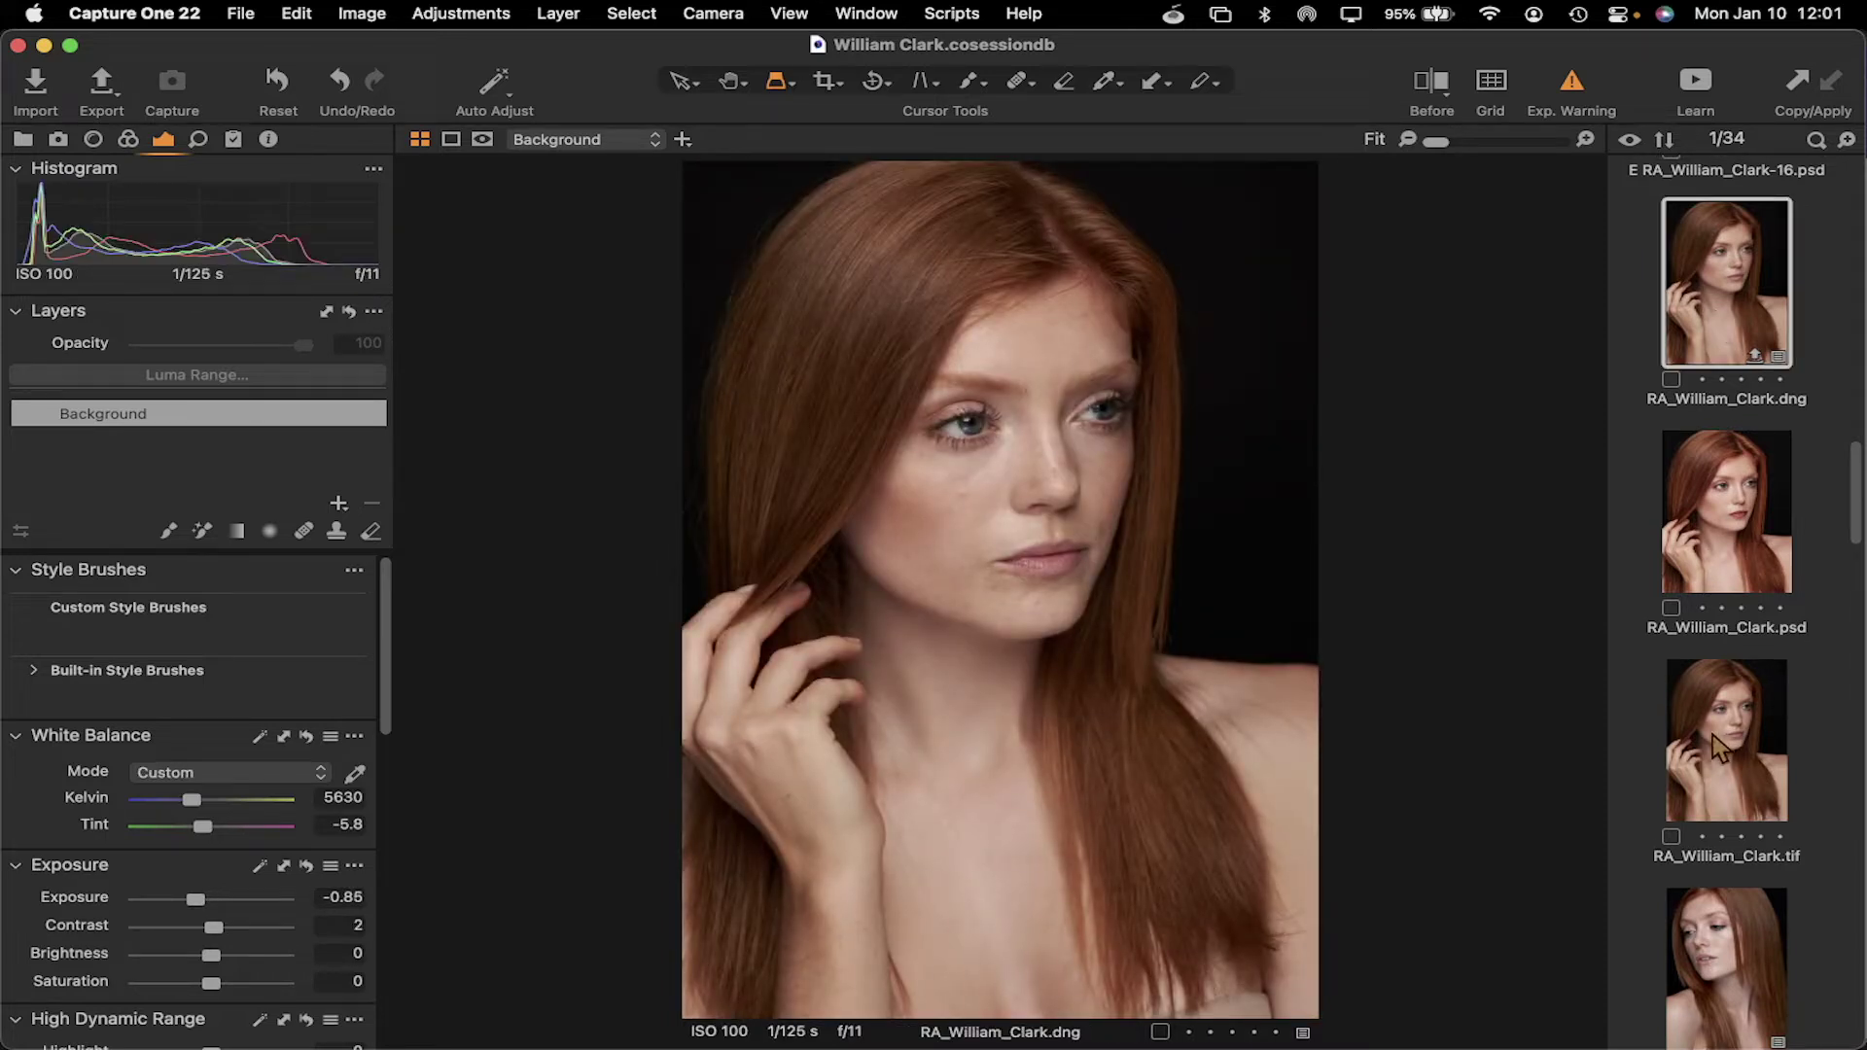
{"action": "left_click", "coordinate": [1737, 530]}
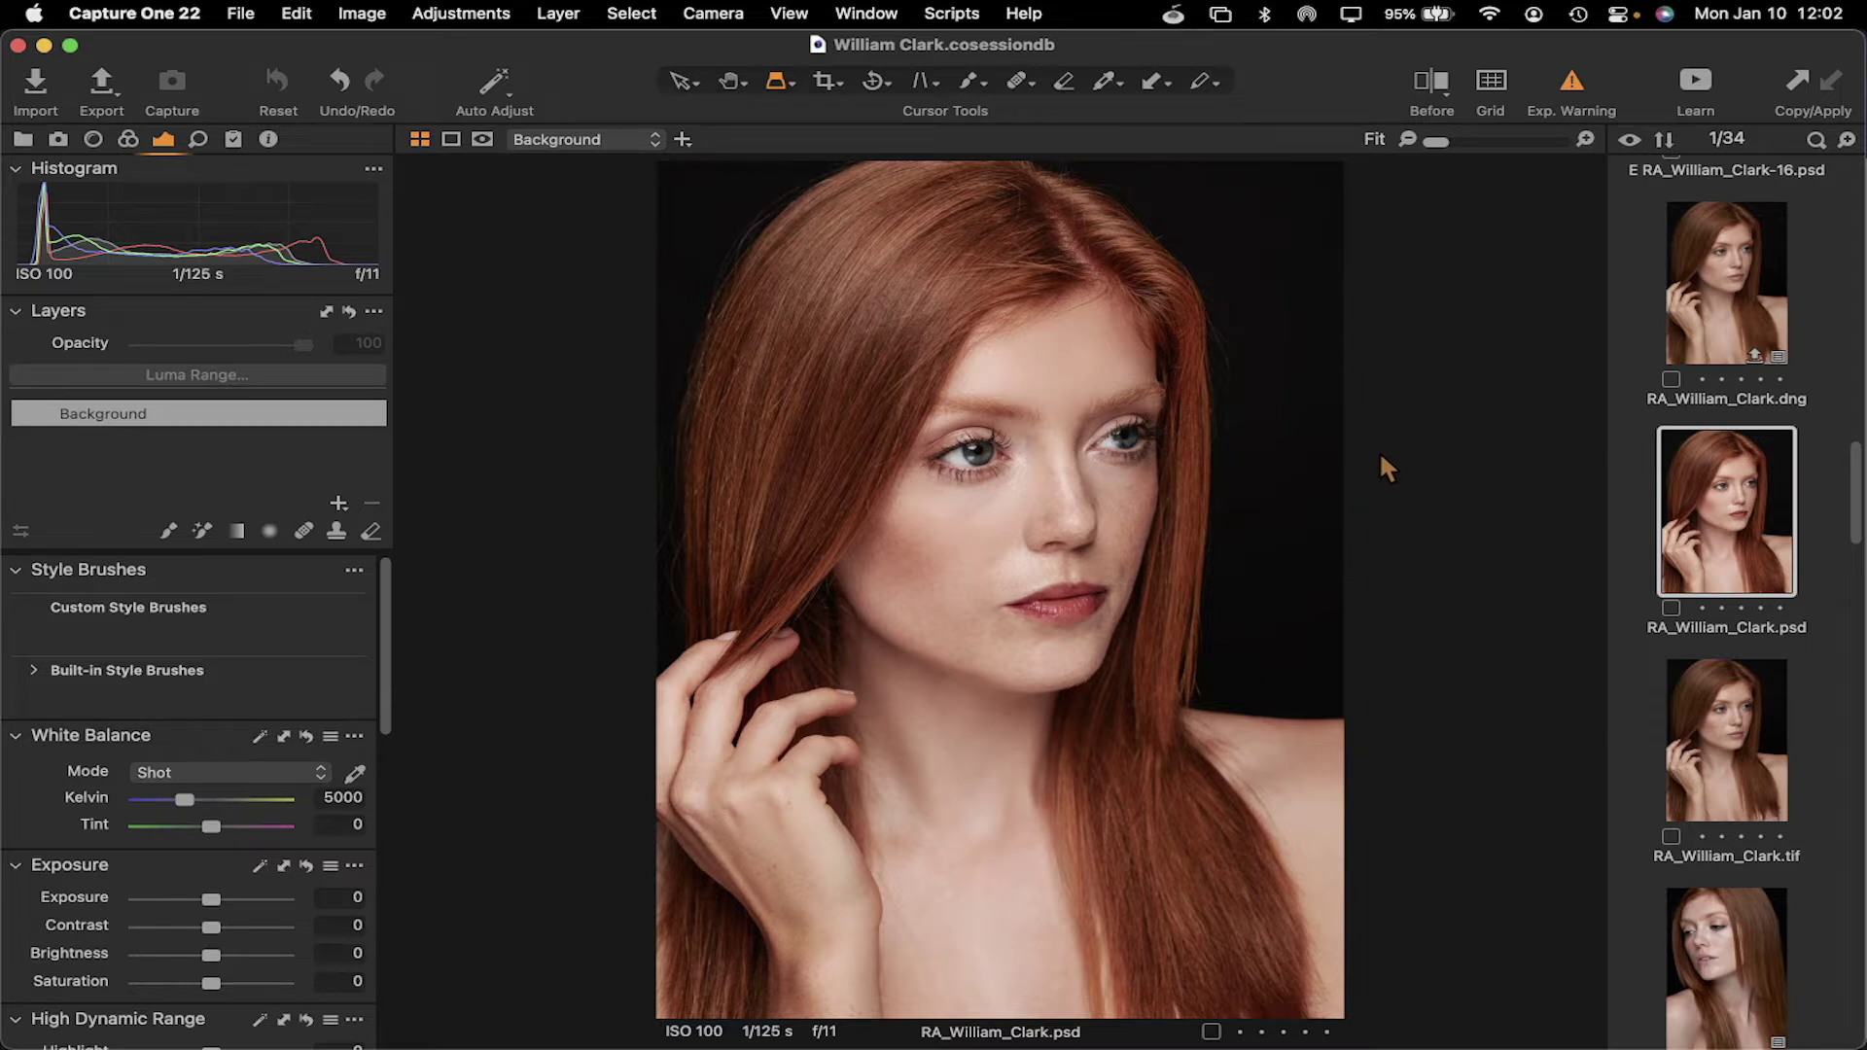
{"action": "scroll", "coordinate": [1729, 442], "scroll_direction": "down", "scroll_amount": 10}
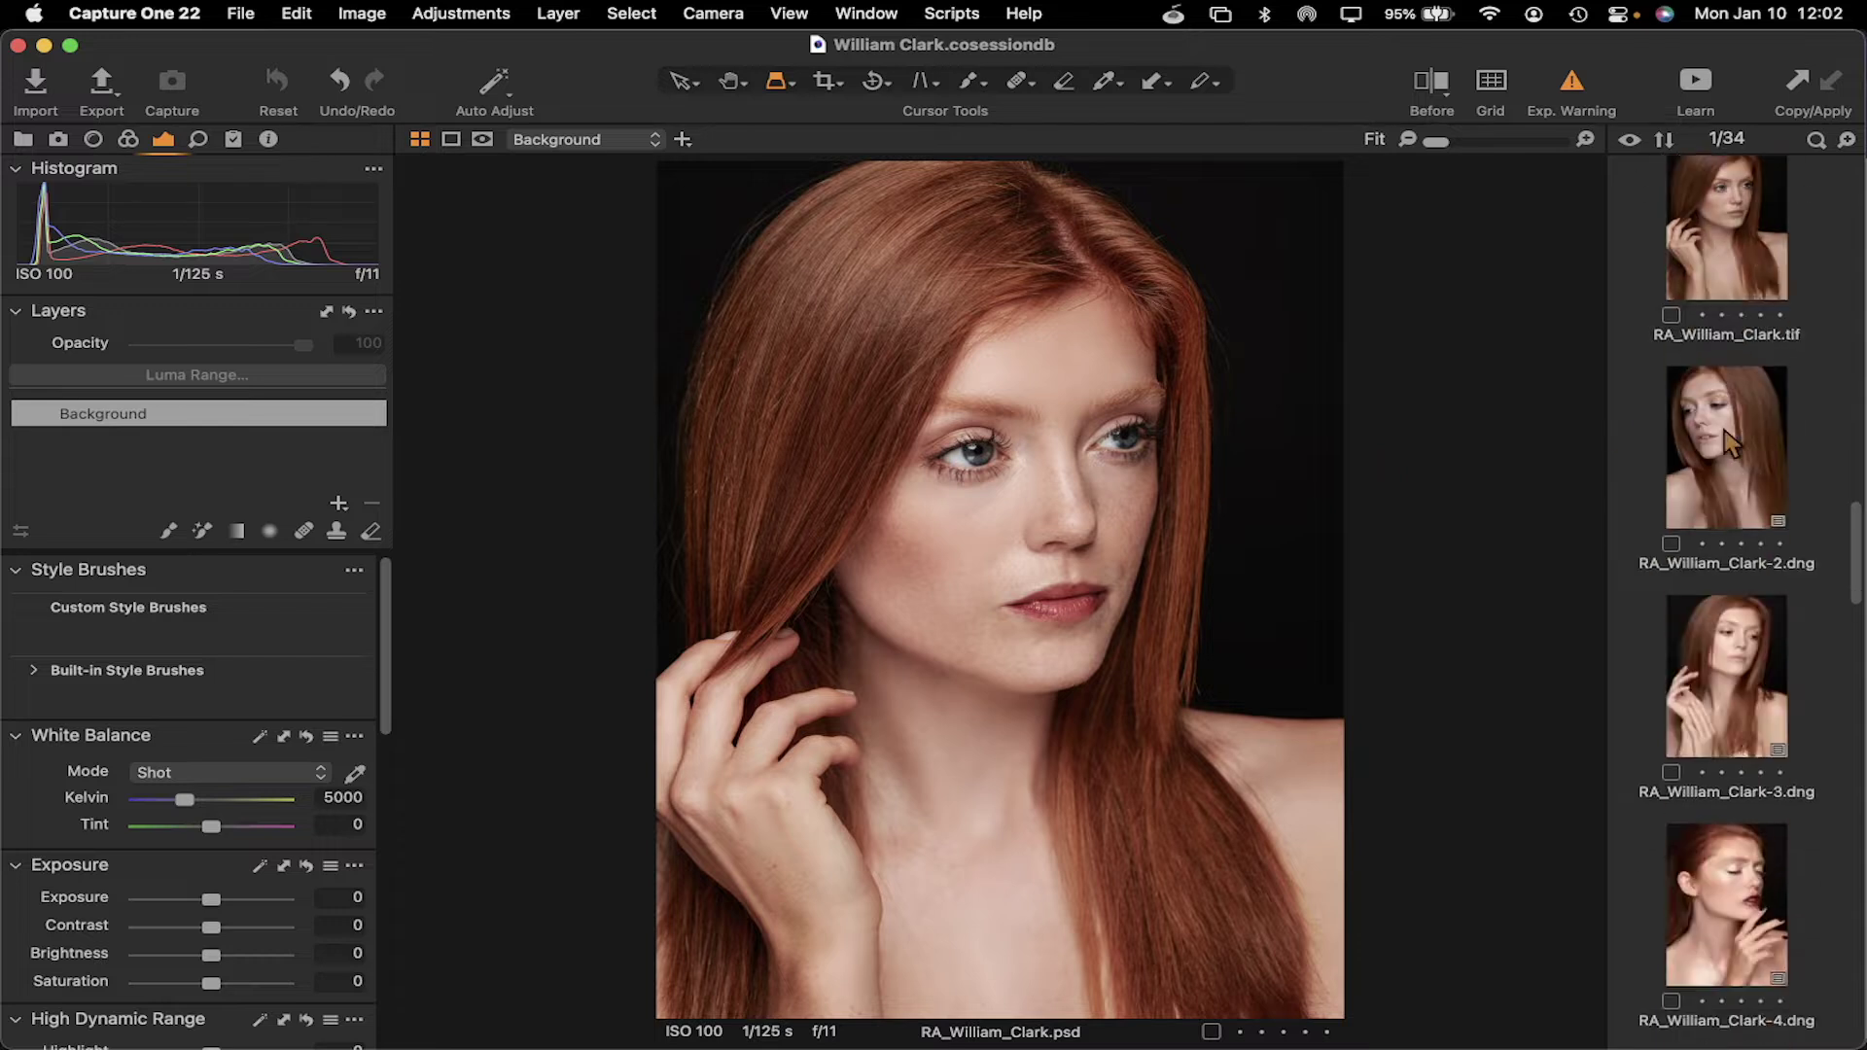
{"action": "scroll", "coordinate": [1729, 442], "scroll_direction": "up", "scroll_amount": 10}
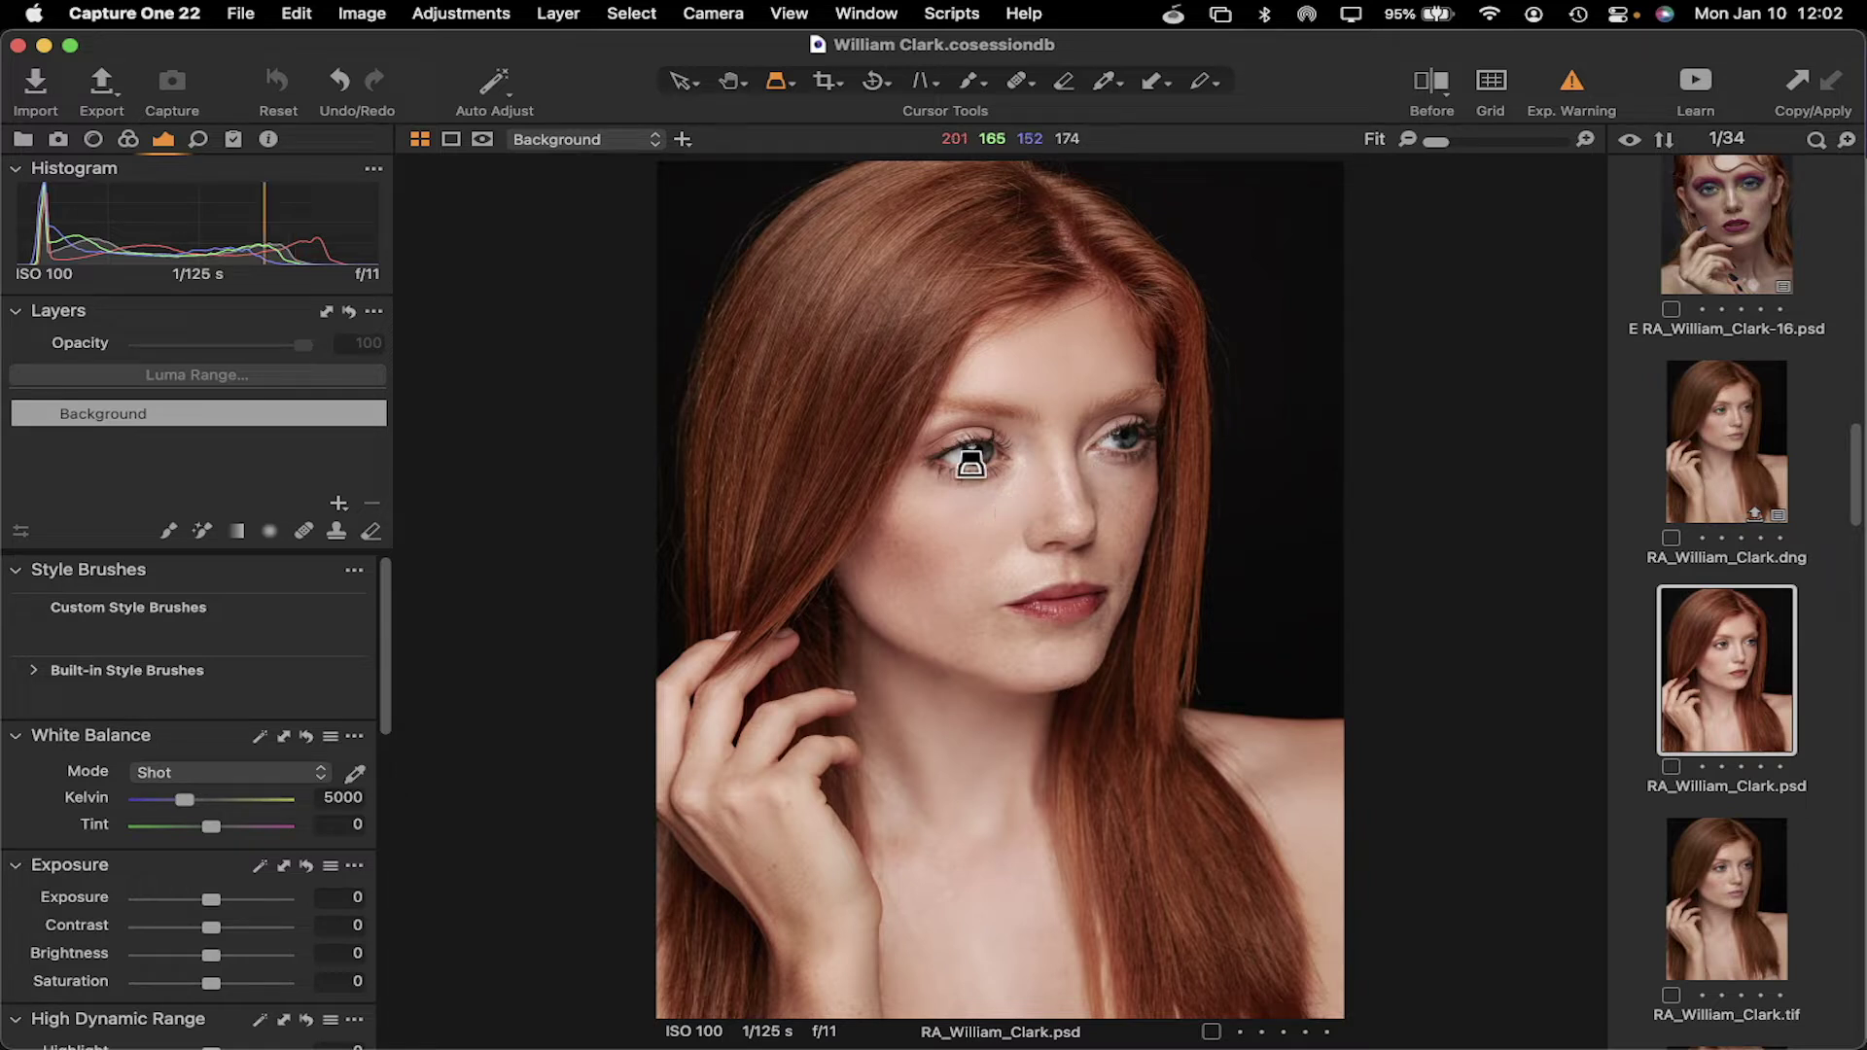
{"action": "left_click", "coordinate": [58, 140]}
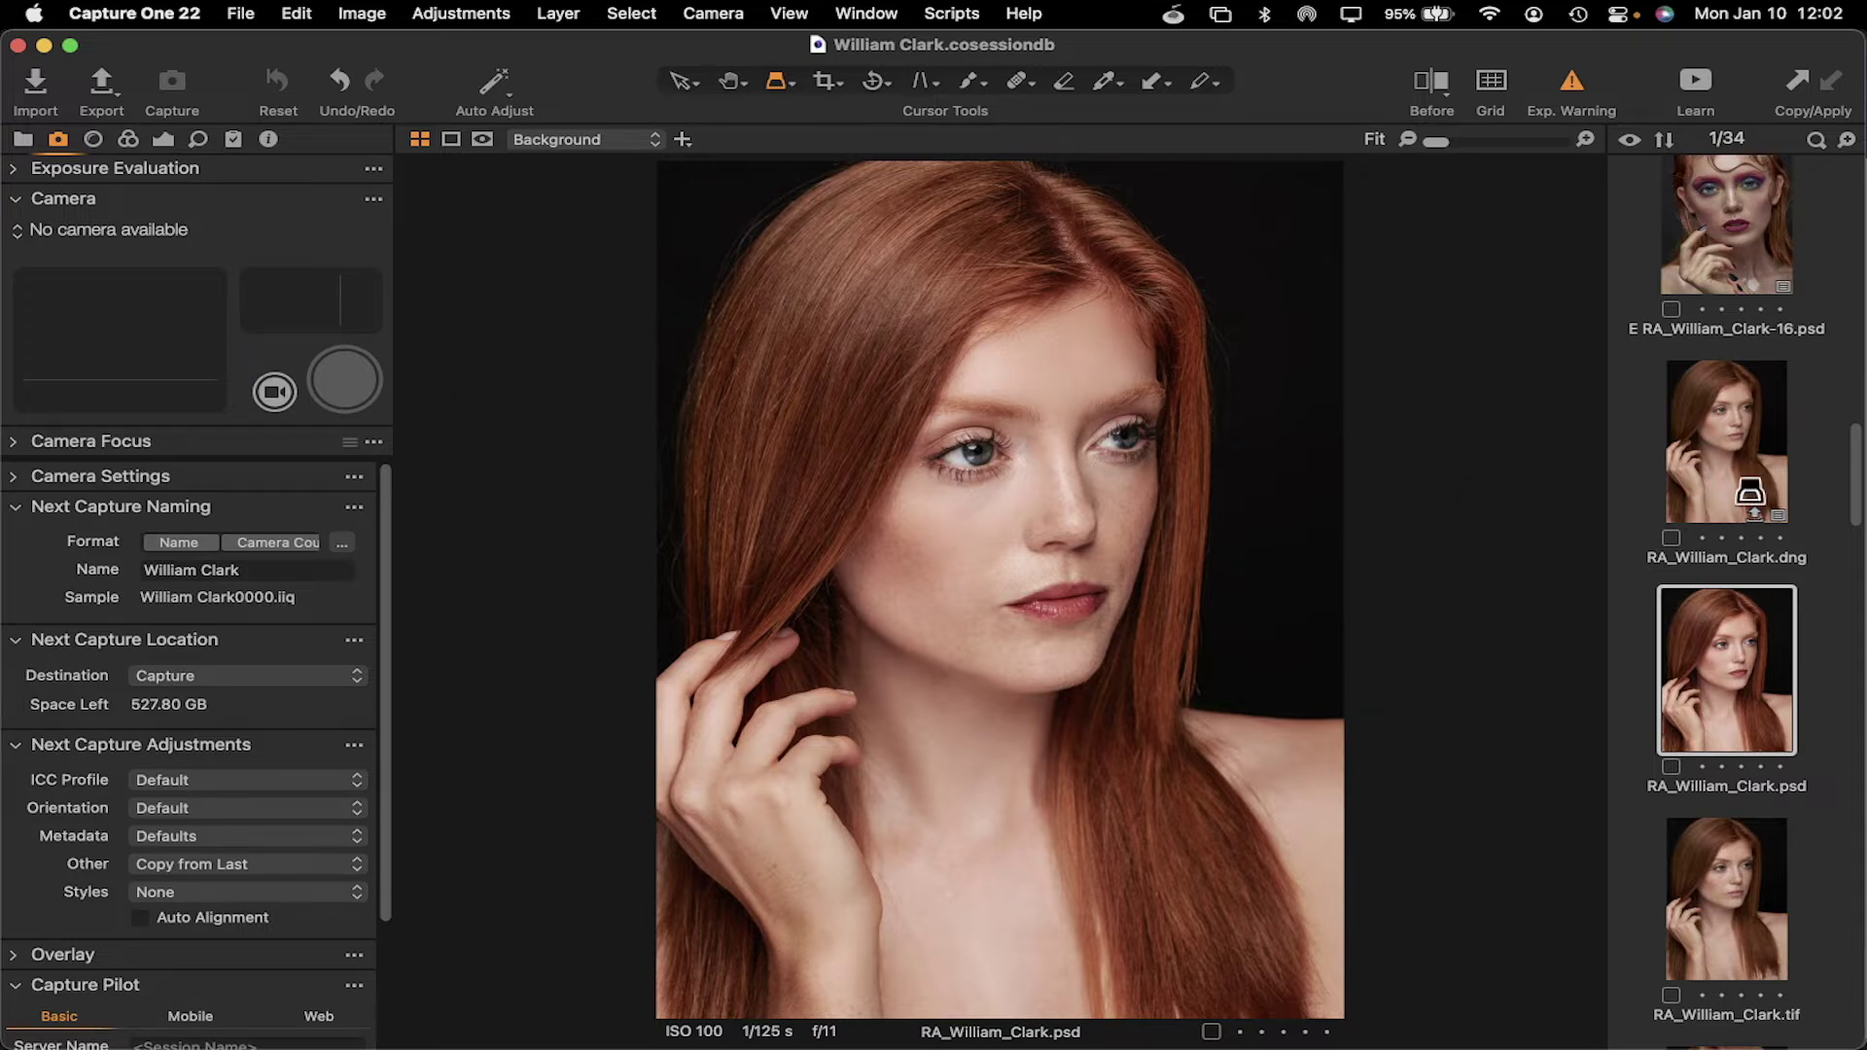
{"action": "scroll", "coordinate": [1721, 481], "scroll_direction": "down", "scroll_amount": 10}
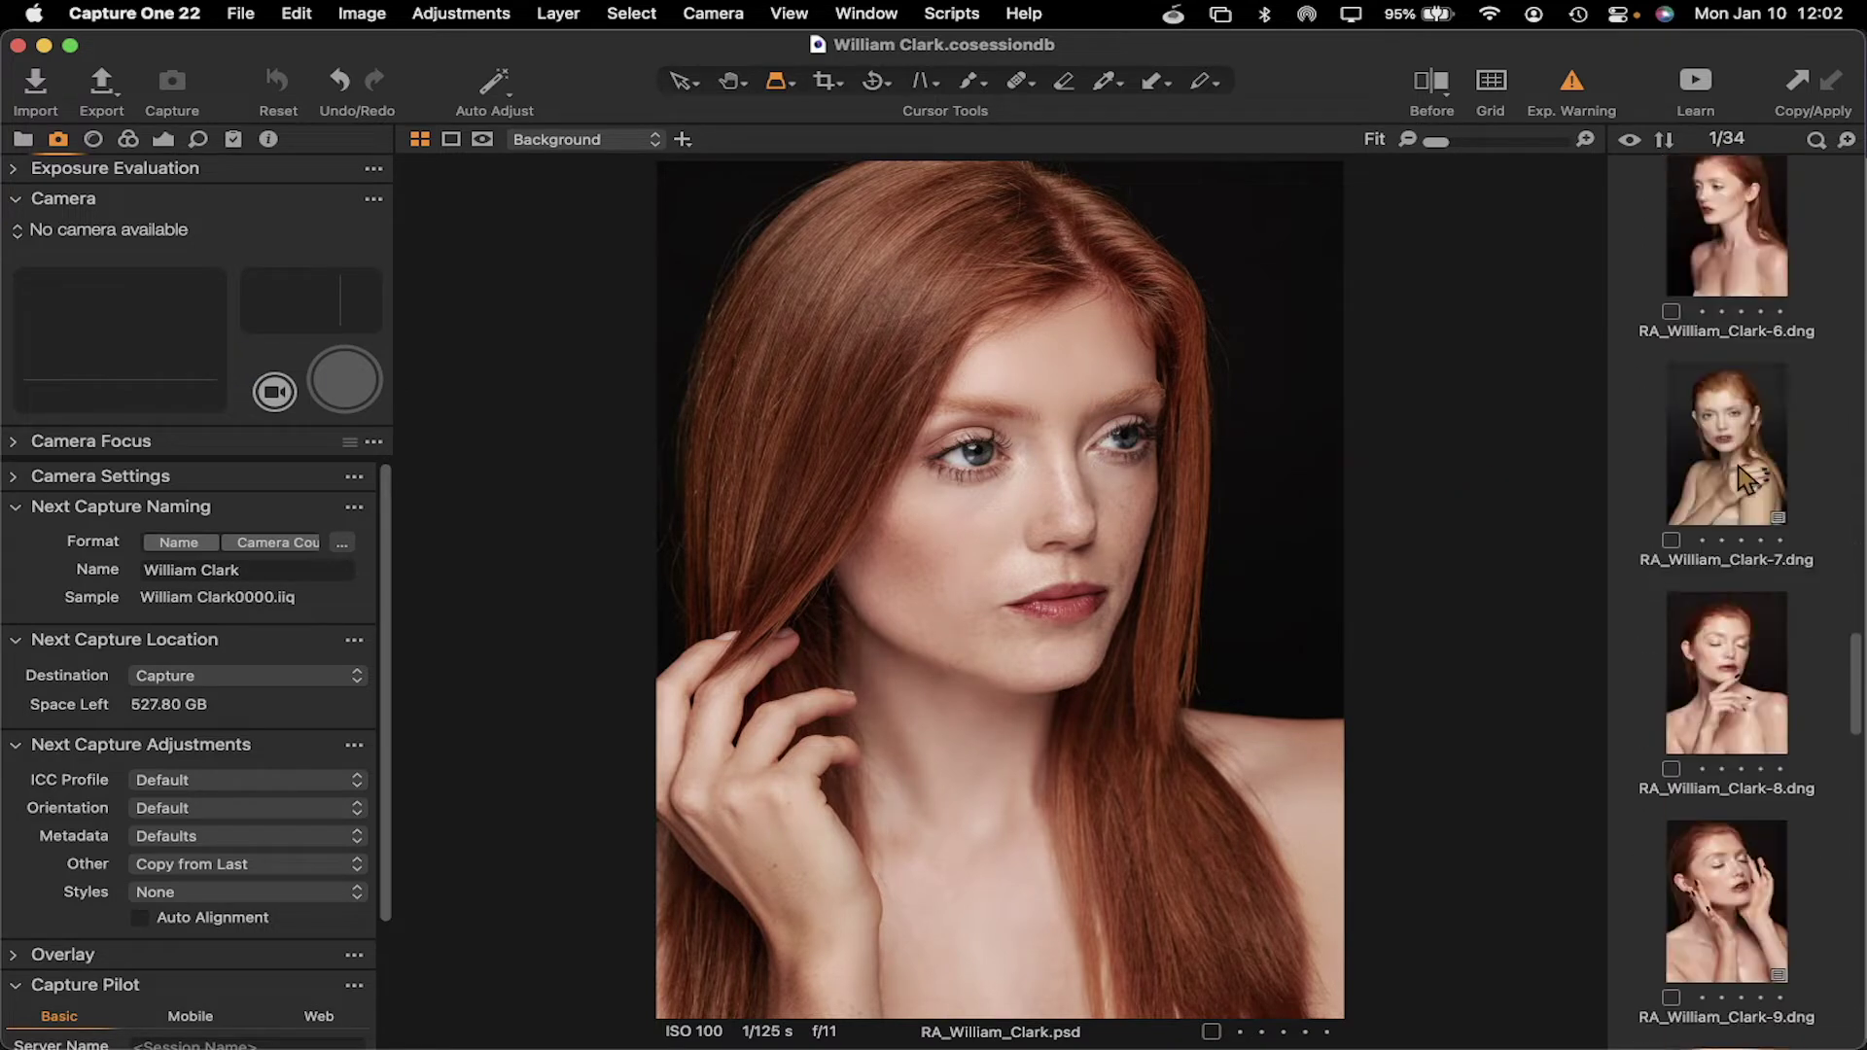
{"action": "left_click", "coordinate": [1740, 457]}
{"action": "scroll", "coordinate": [1740, 457], "scroll_direction": "down", "scroll_amount": 5}
{"action": "left_click", "coordinate": [1740, 404]}
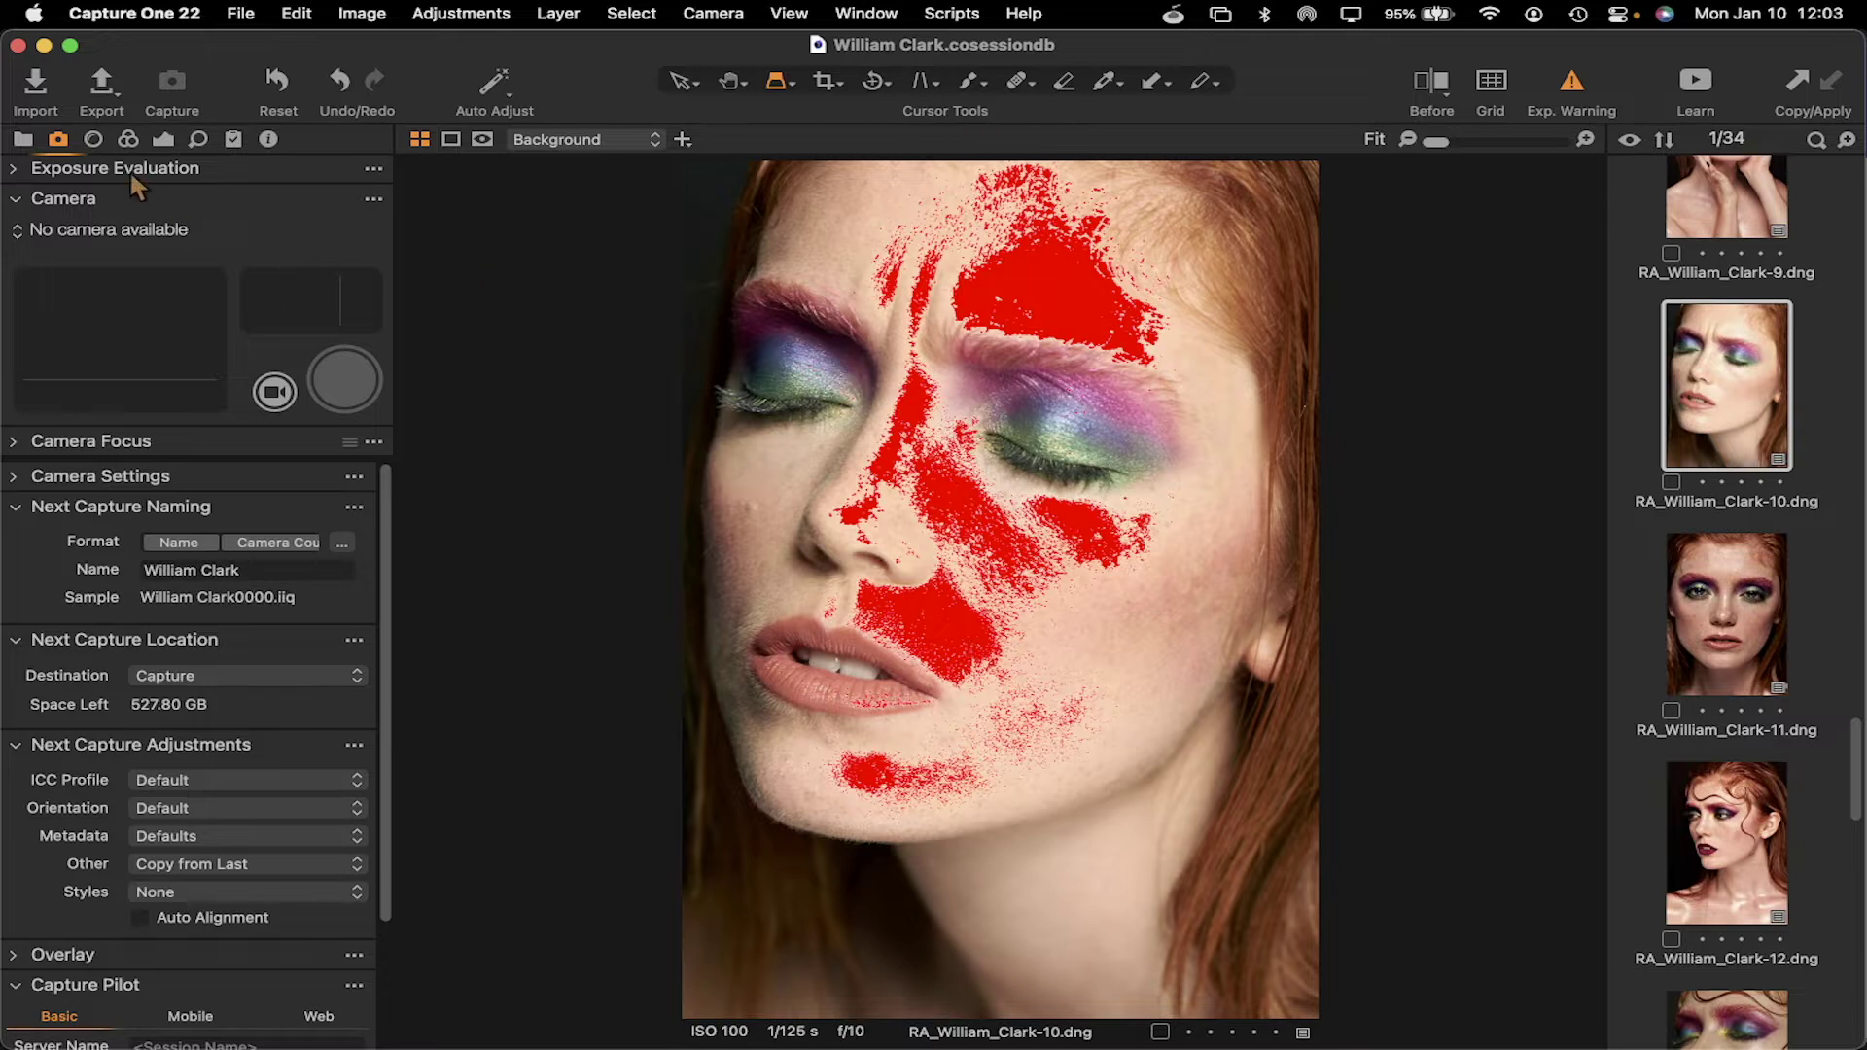
Set the Exposure tool's HDR Highlight to -82, then switch over to Photoshop
{"action": "left_click", "coordinate": [164, 141]}
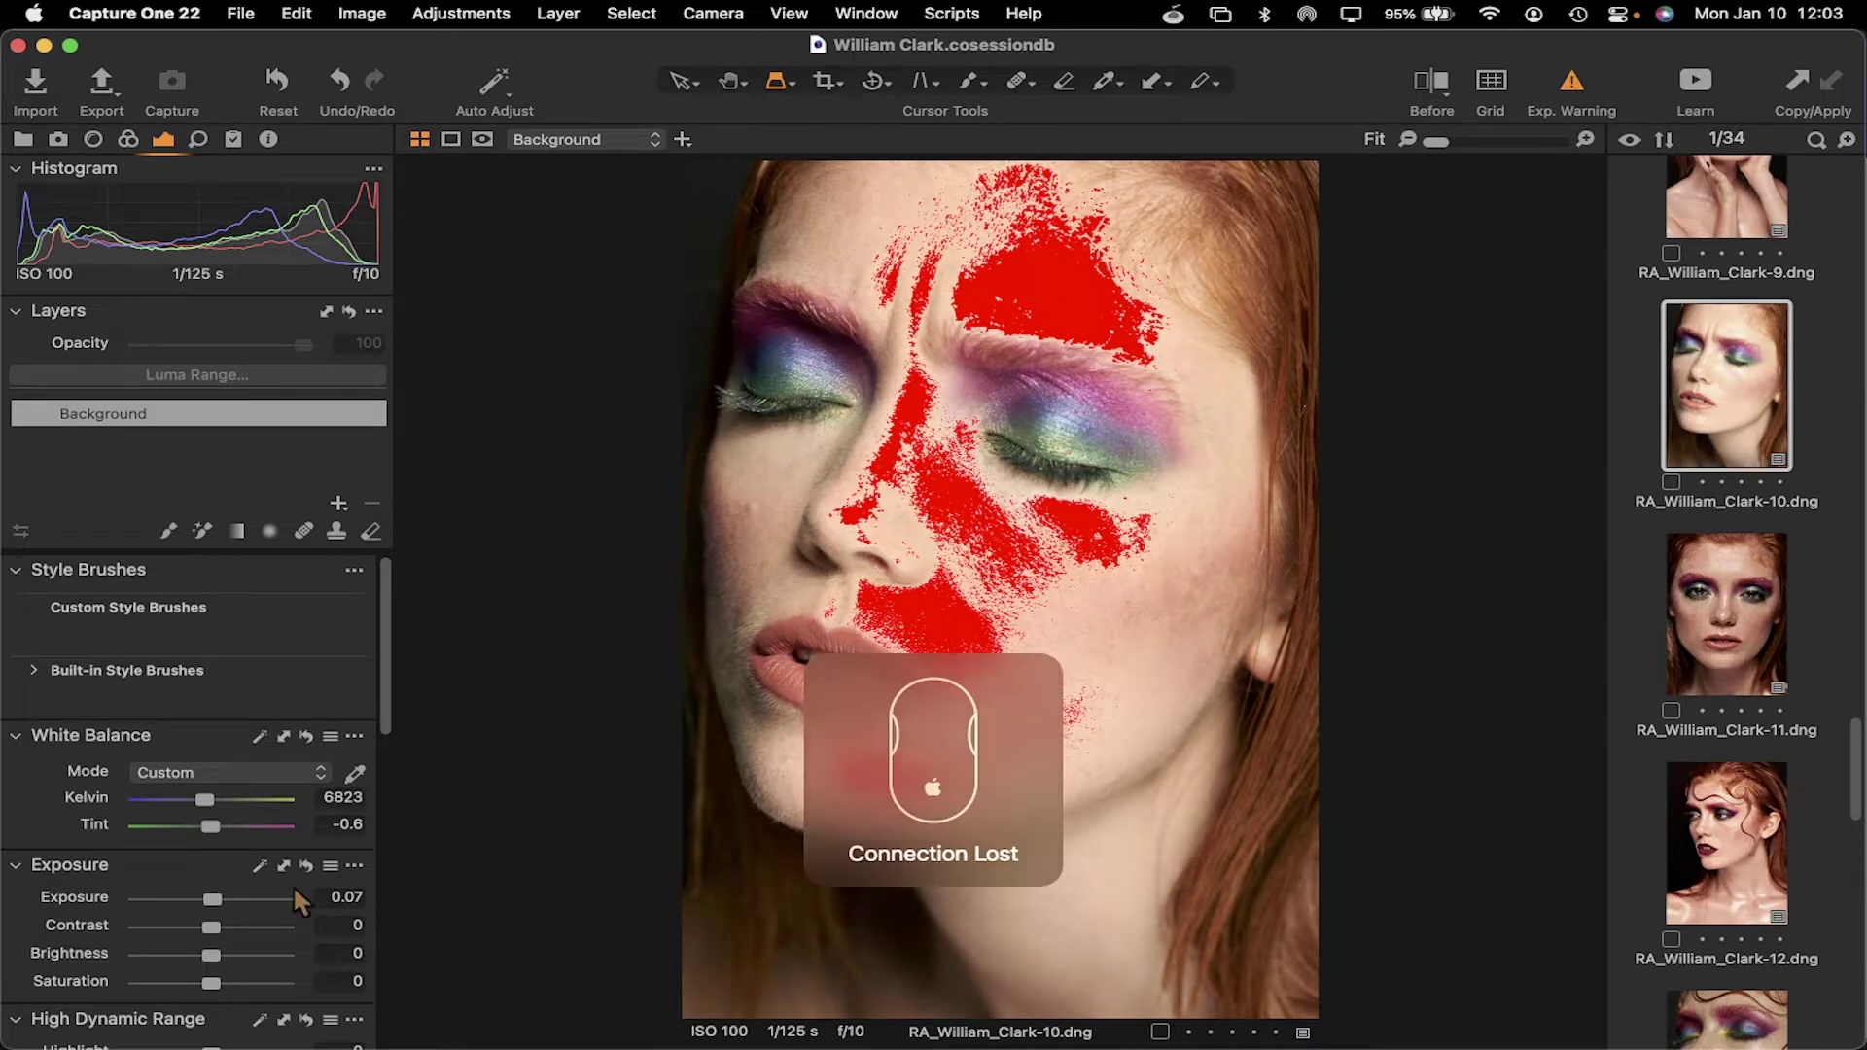
{"action": "scroll", "coordinate": [293, 884], "scroll_direction": "down", "scroll_amount": 2}
{"action": "scroll", "coordinate": [256, 1004], "scroll_direction": "down", "scroll_amount": 2}
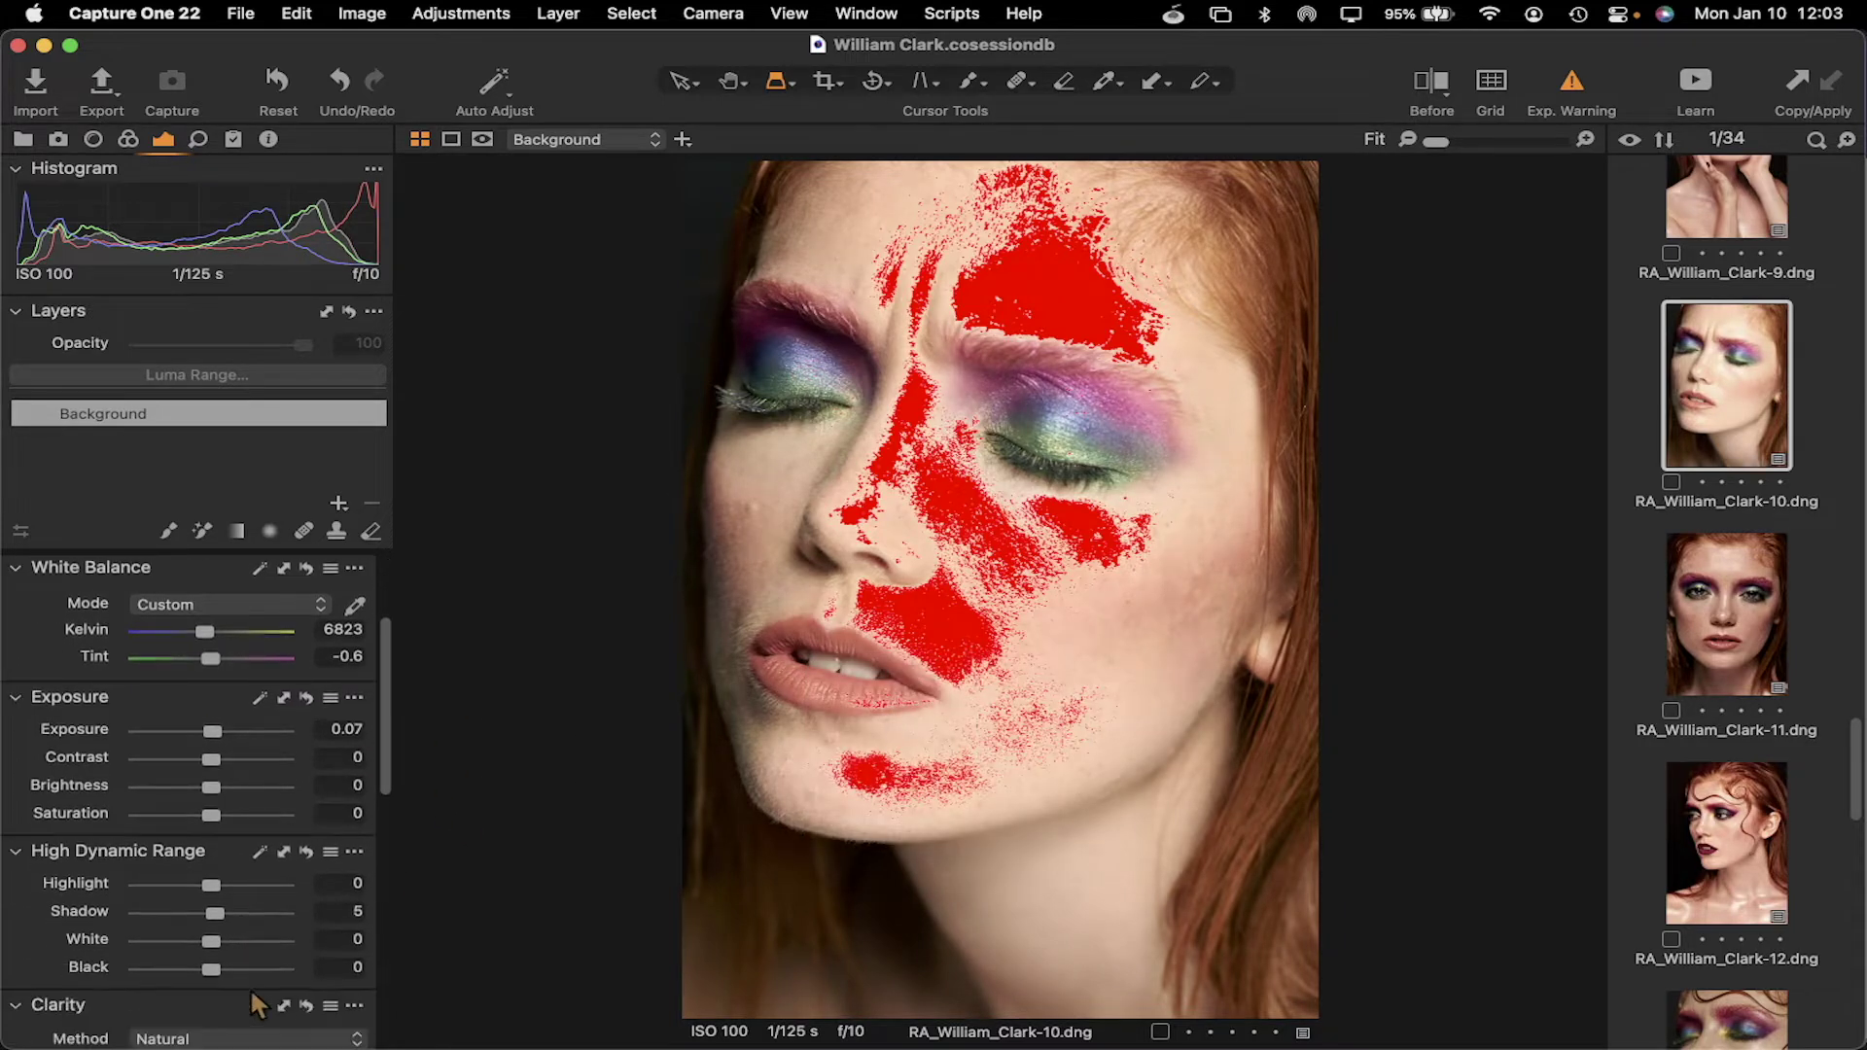
{"action": "left_click_drag", "start_coordinate": [211, 885], "coordinate": [142, 888]}
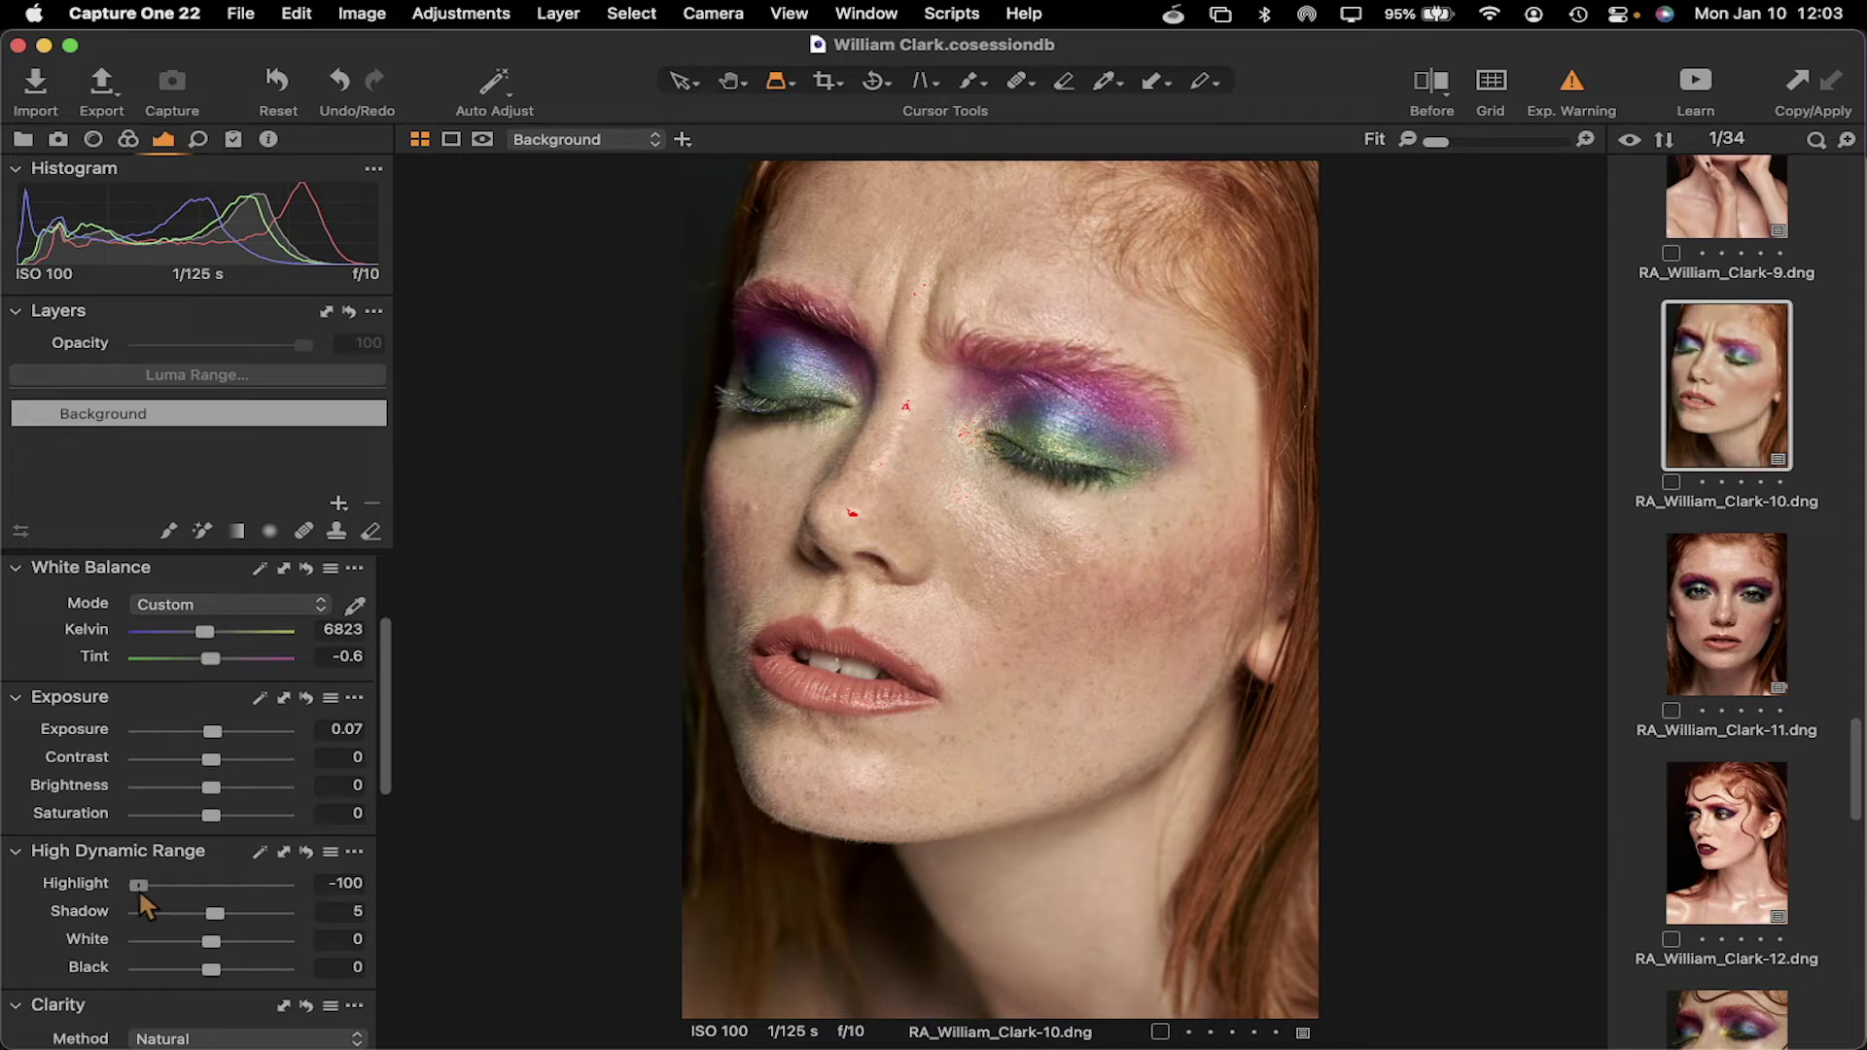
{"action": "left_click_drag", "start_coordinate": [136, 895], "coordinate": [156, 893]}
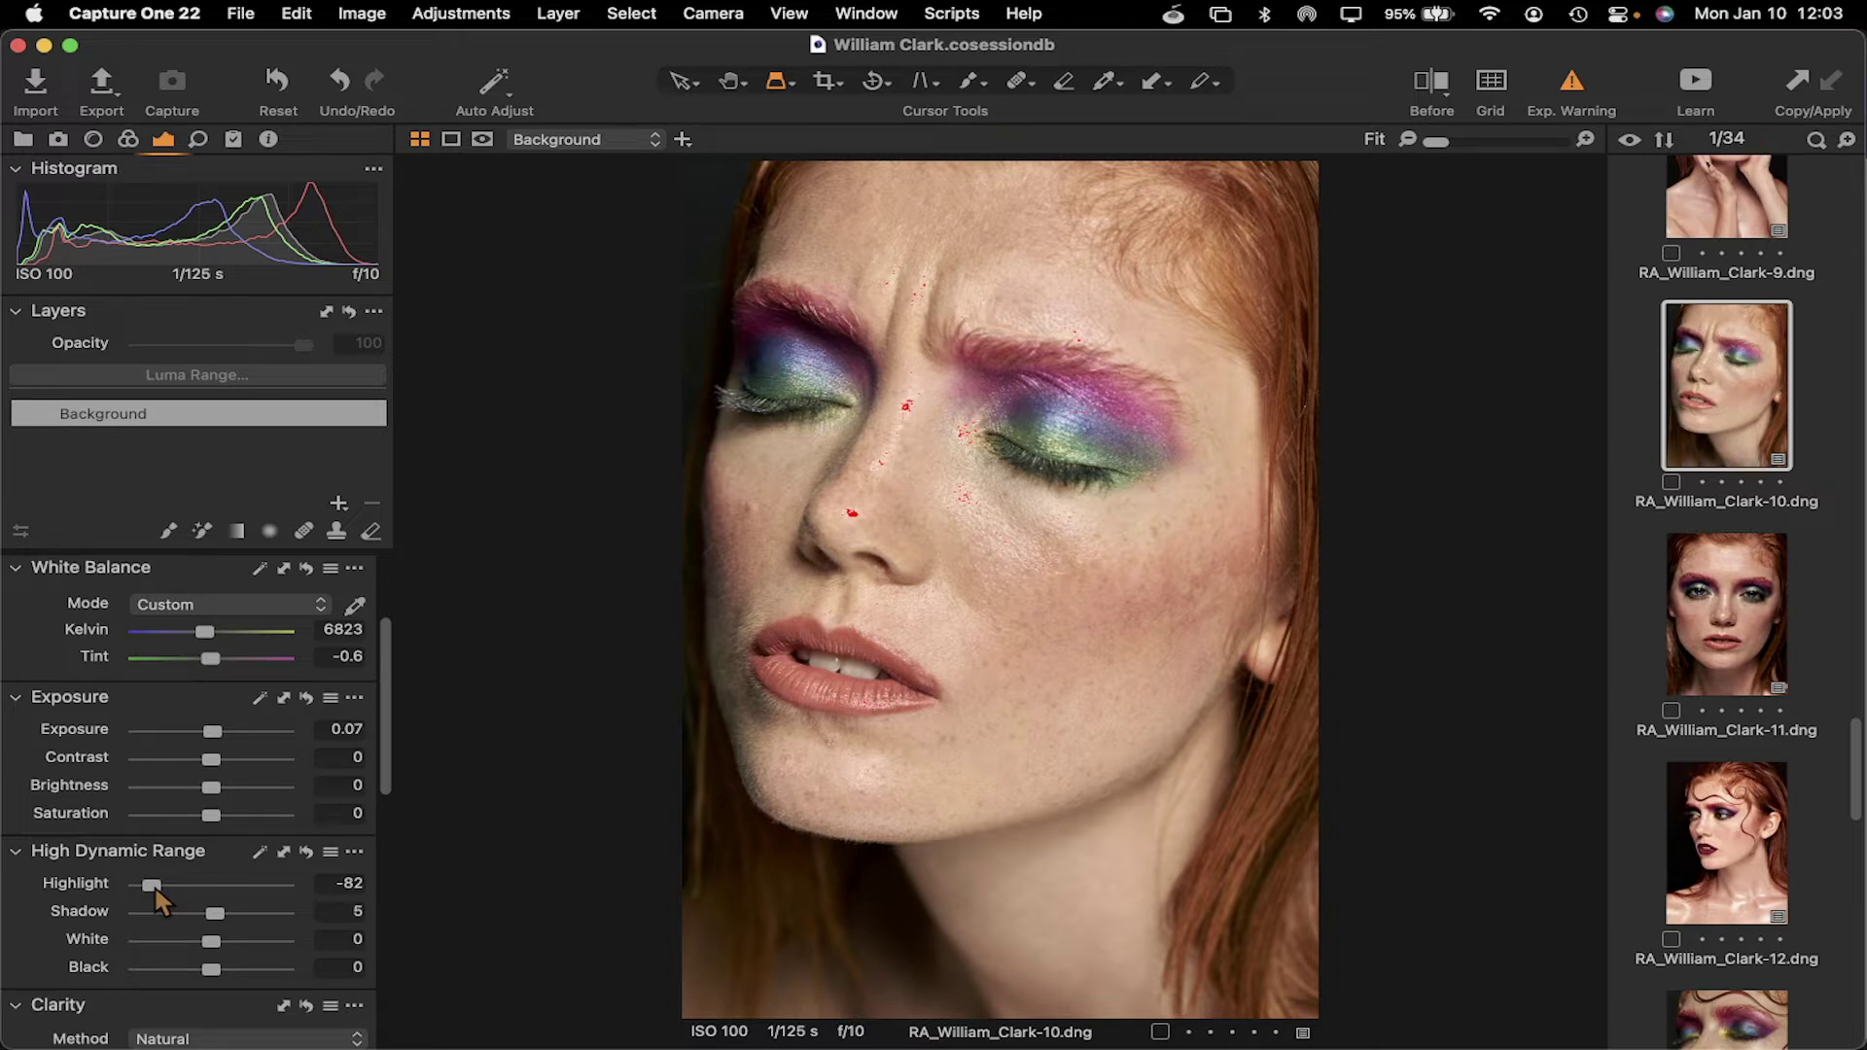
{"action": "key", "text": "super+Tab"}
{"action": "key", "text": "super+Tab"}
{"action": "key", "text": "super+Tab"}
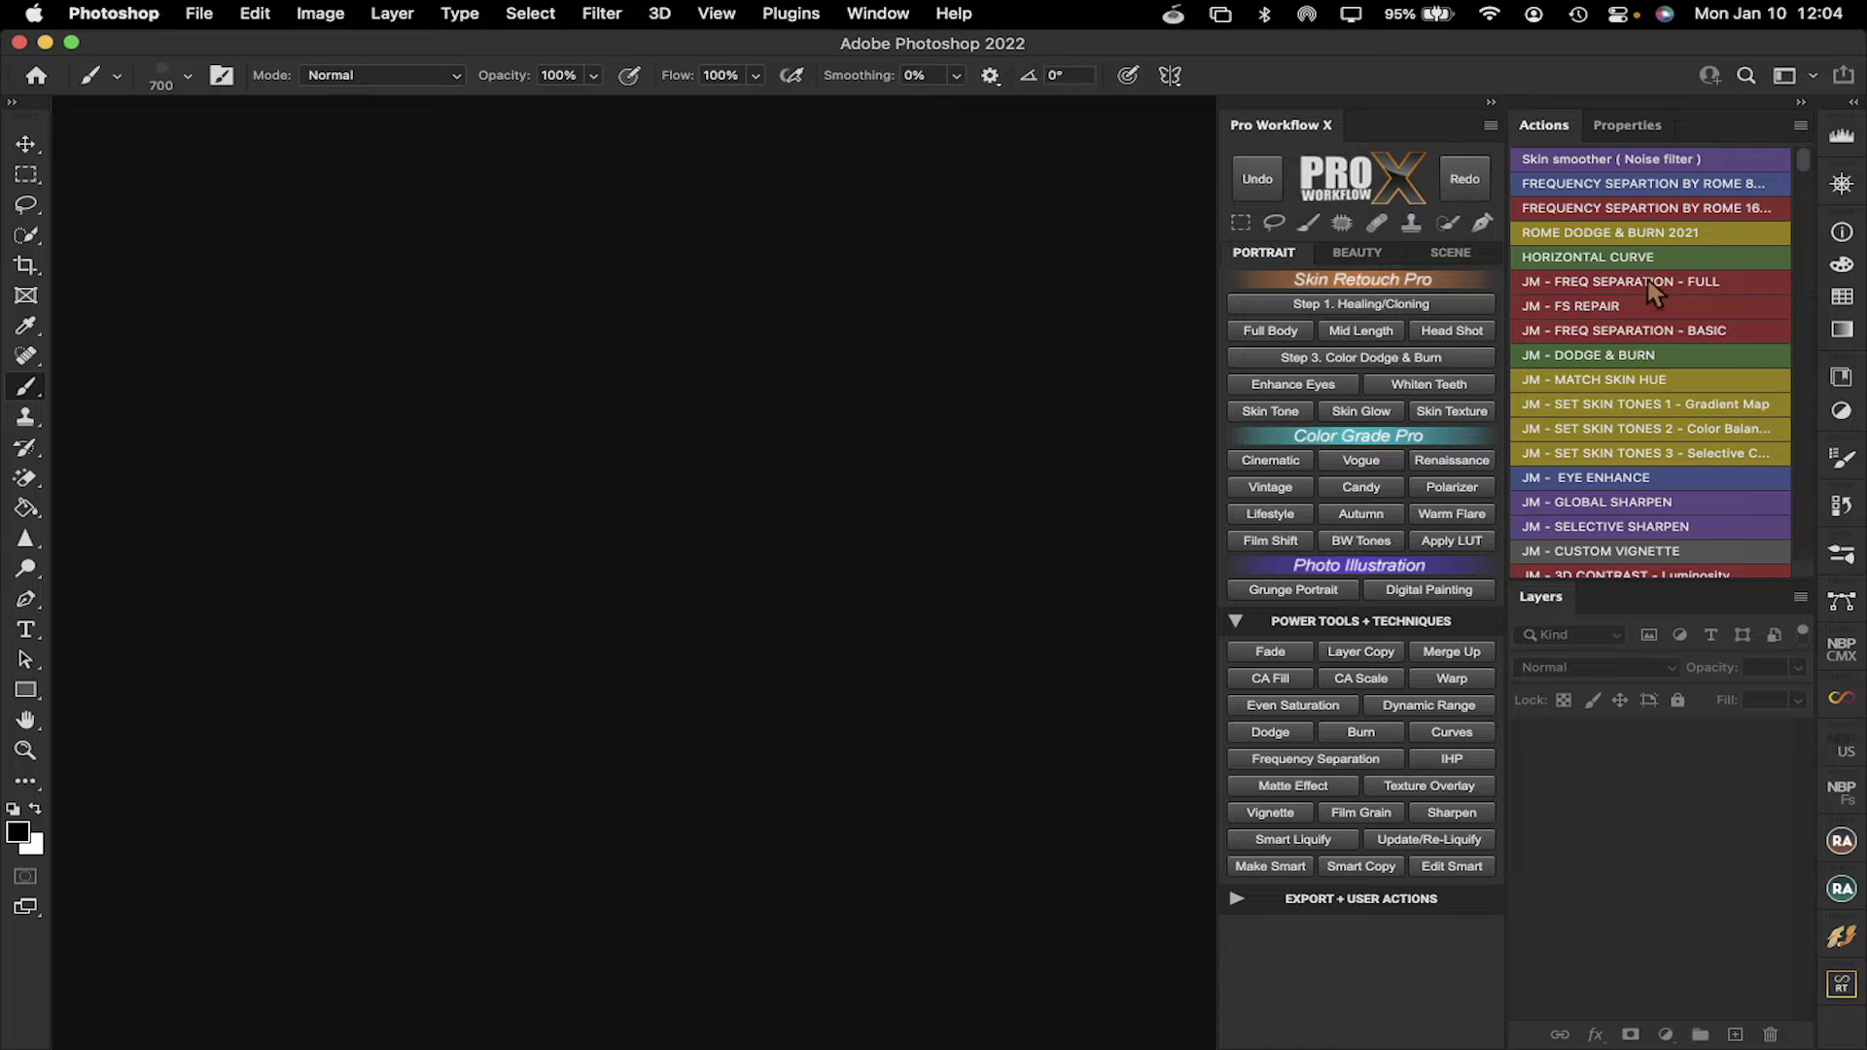
Switch Photoshop to the Photography workspace via Window > Workspace
{"action": "scroll", "coordinate": [1675, 233], "scroll_direction": "down", "scroll_amount": 5}
{"action": "scroll", "coordinate": [1674, 238], "scroll_direction": "down", "scroll_amount": 10}
{"action": "left_click", "coordinate": [884, 15]}
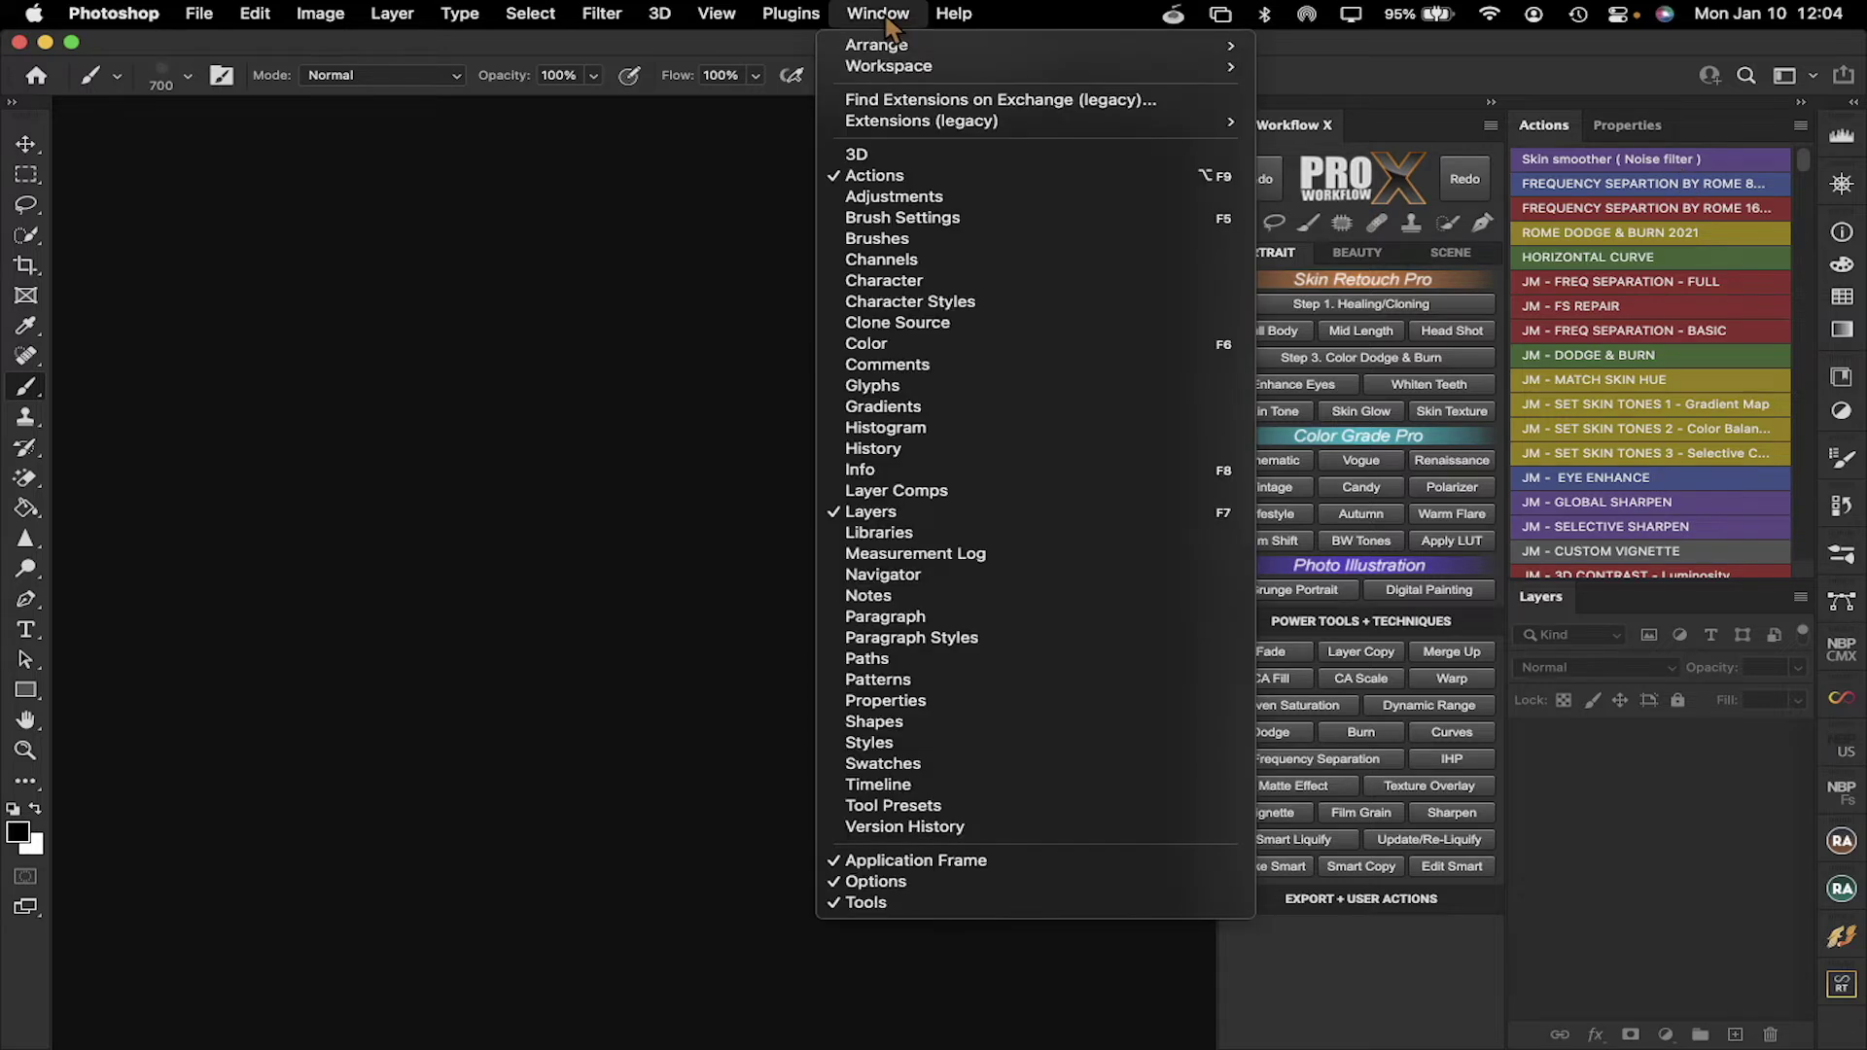
{"action": "mouse_move", "coordinate": [904, 73]}
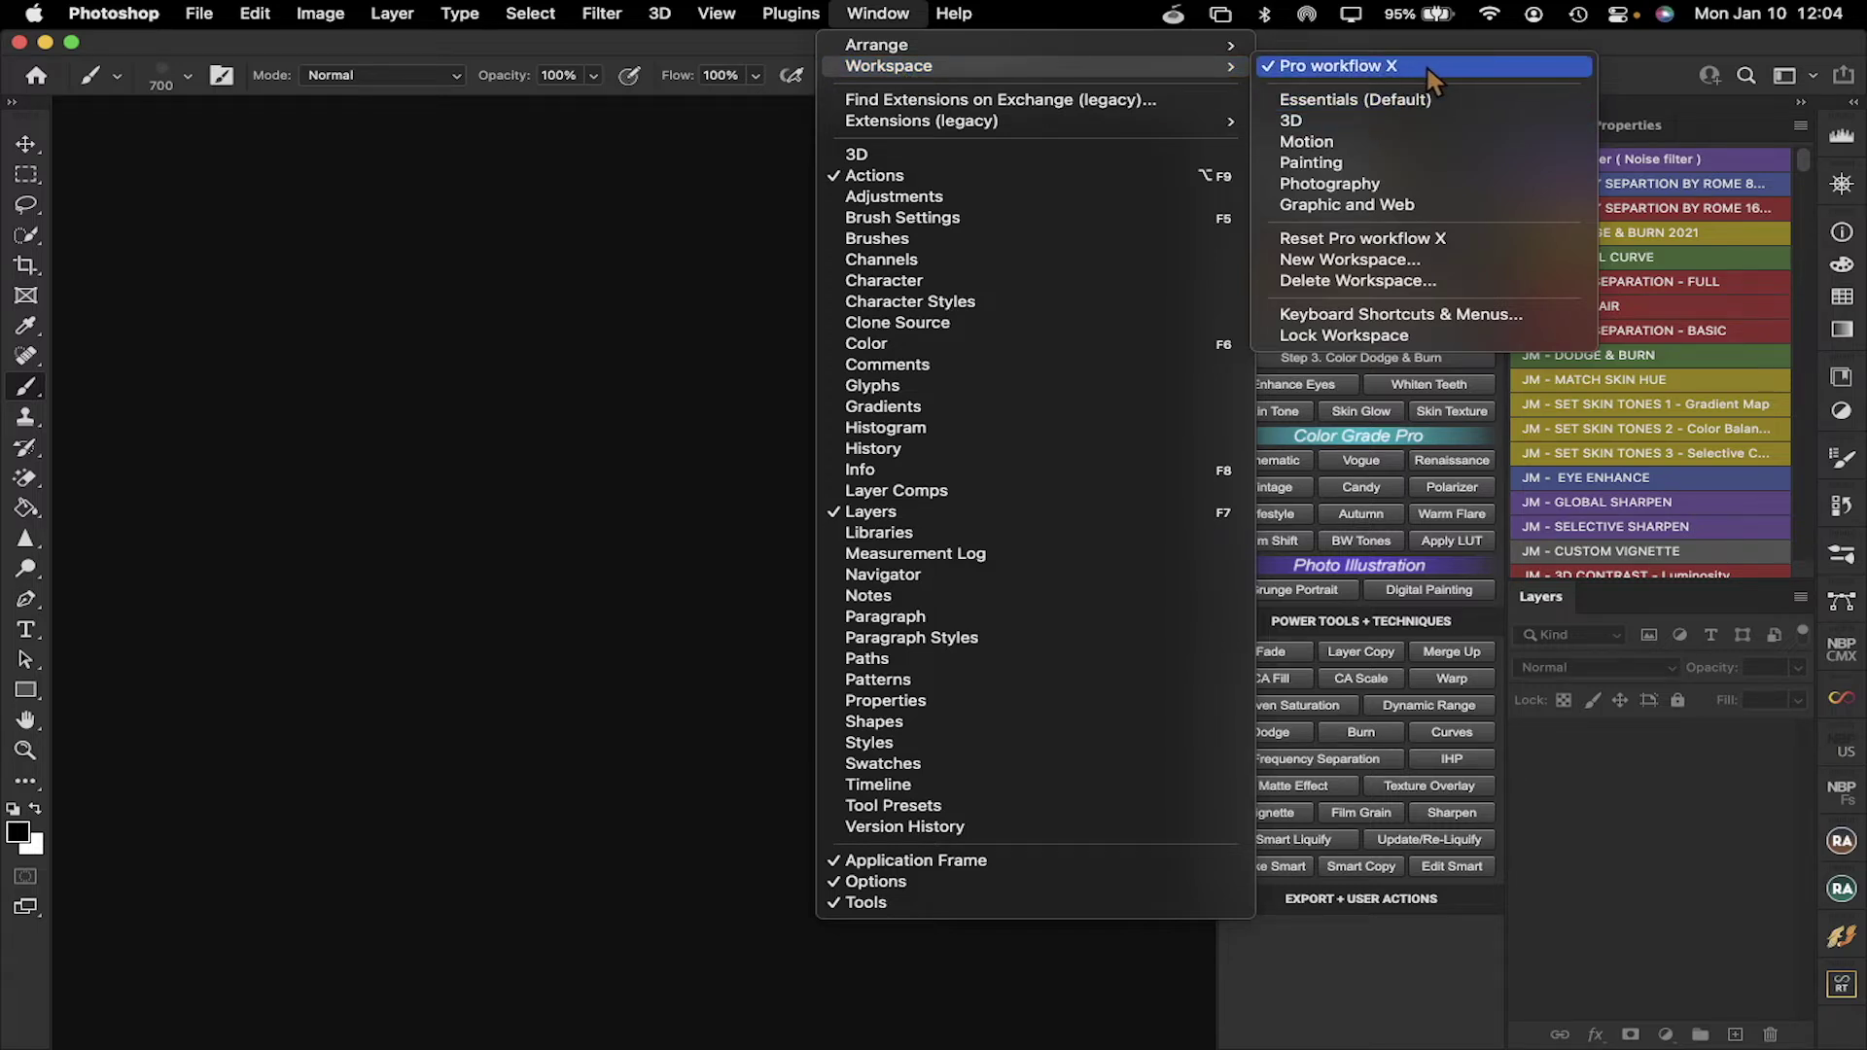
{"action": "left_click", "coordinate": [1395, 184]}
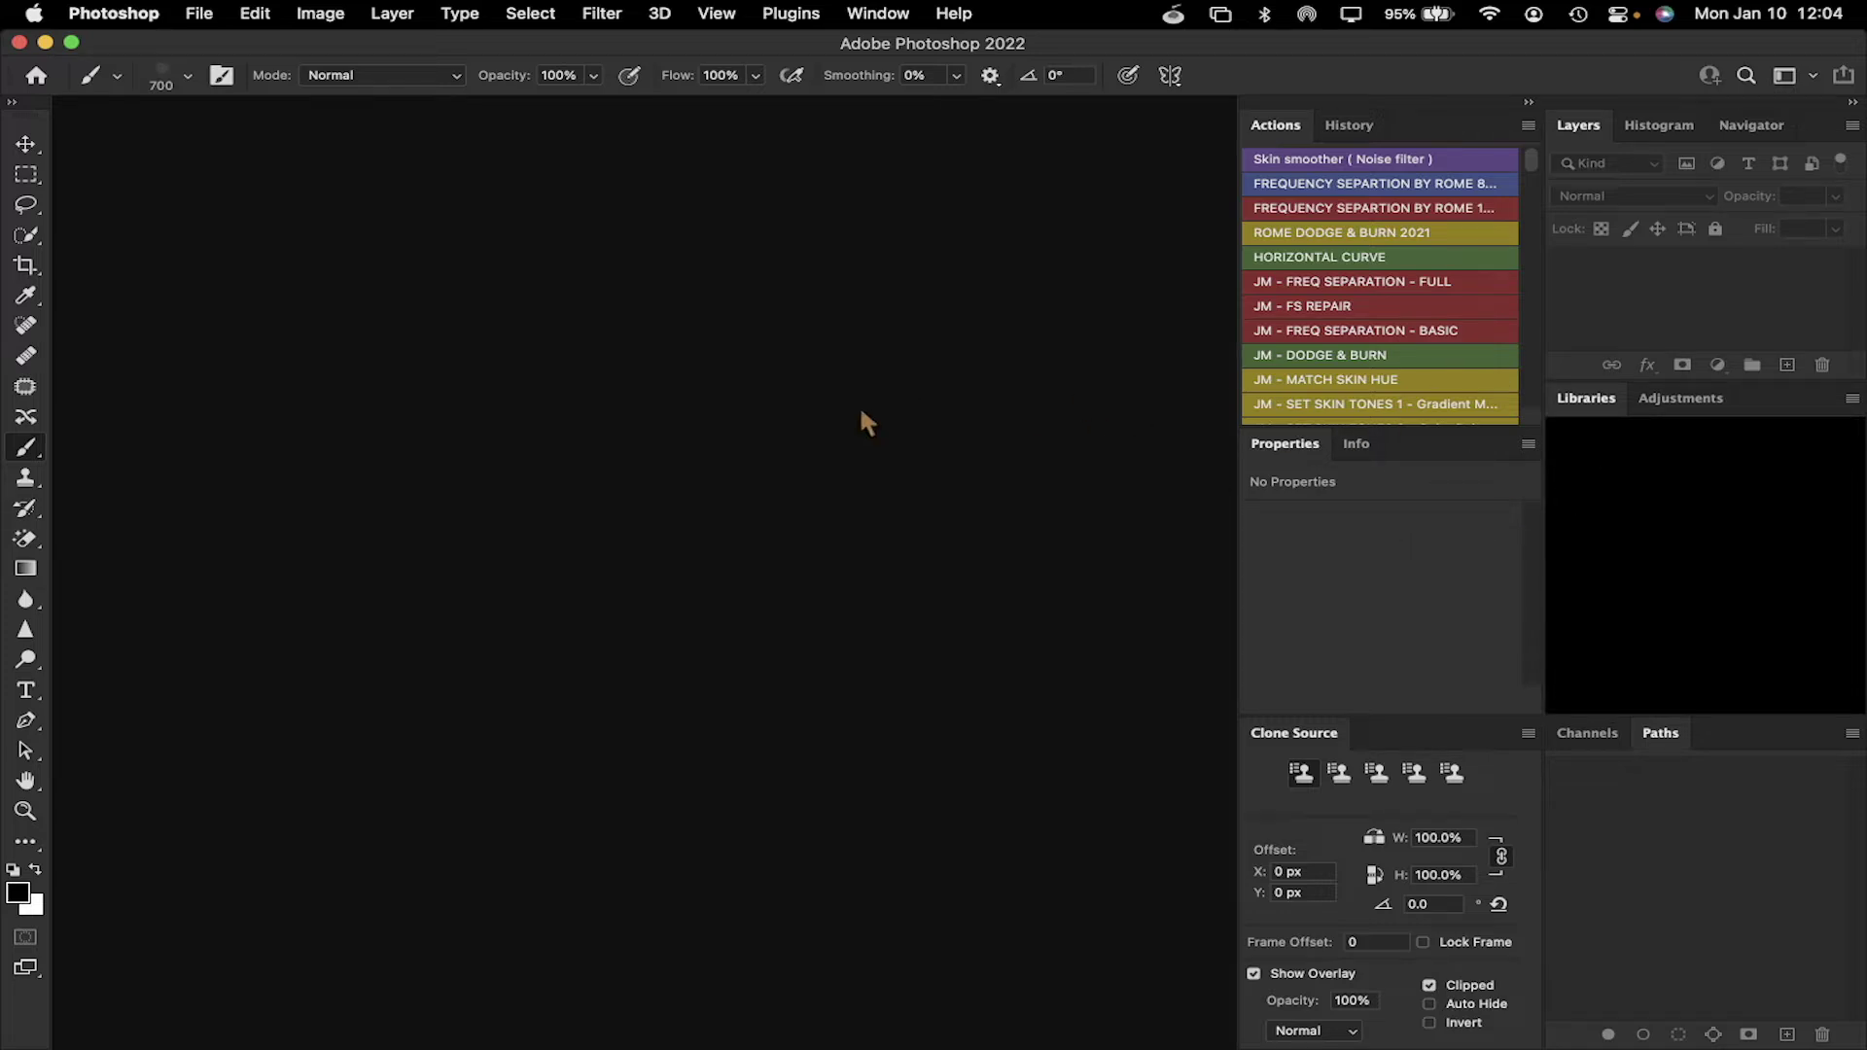
Switch back to the Pro workflow X workspace and reopen the Workspace submenu
{"action": "left_click", "coordinate": [877, 14]}
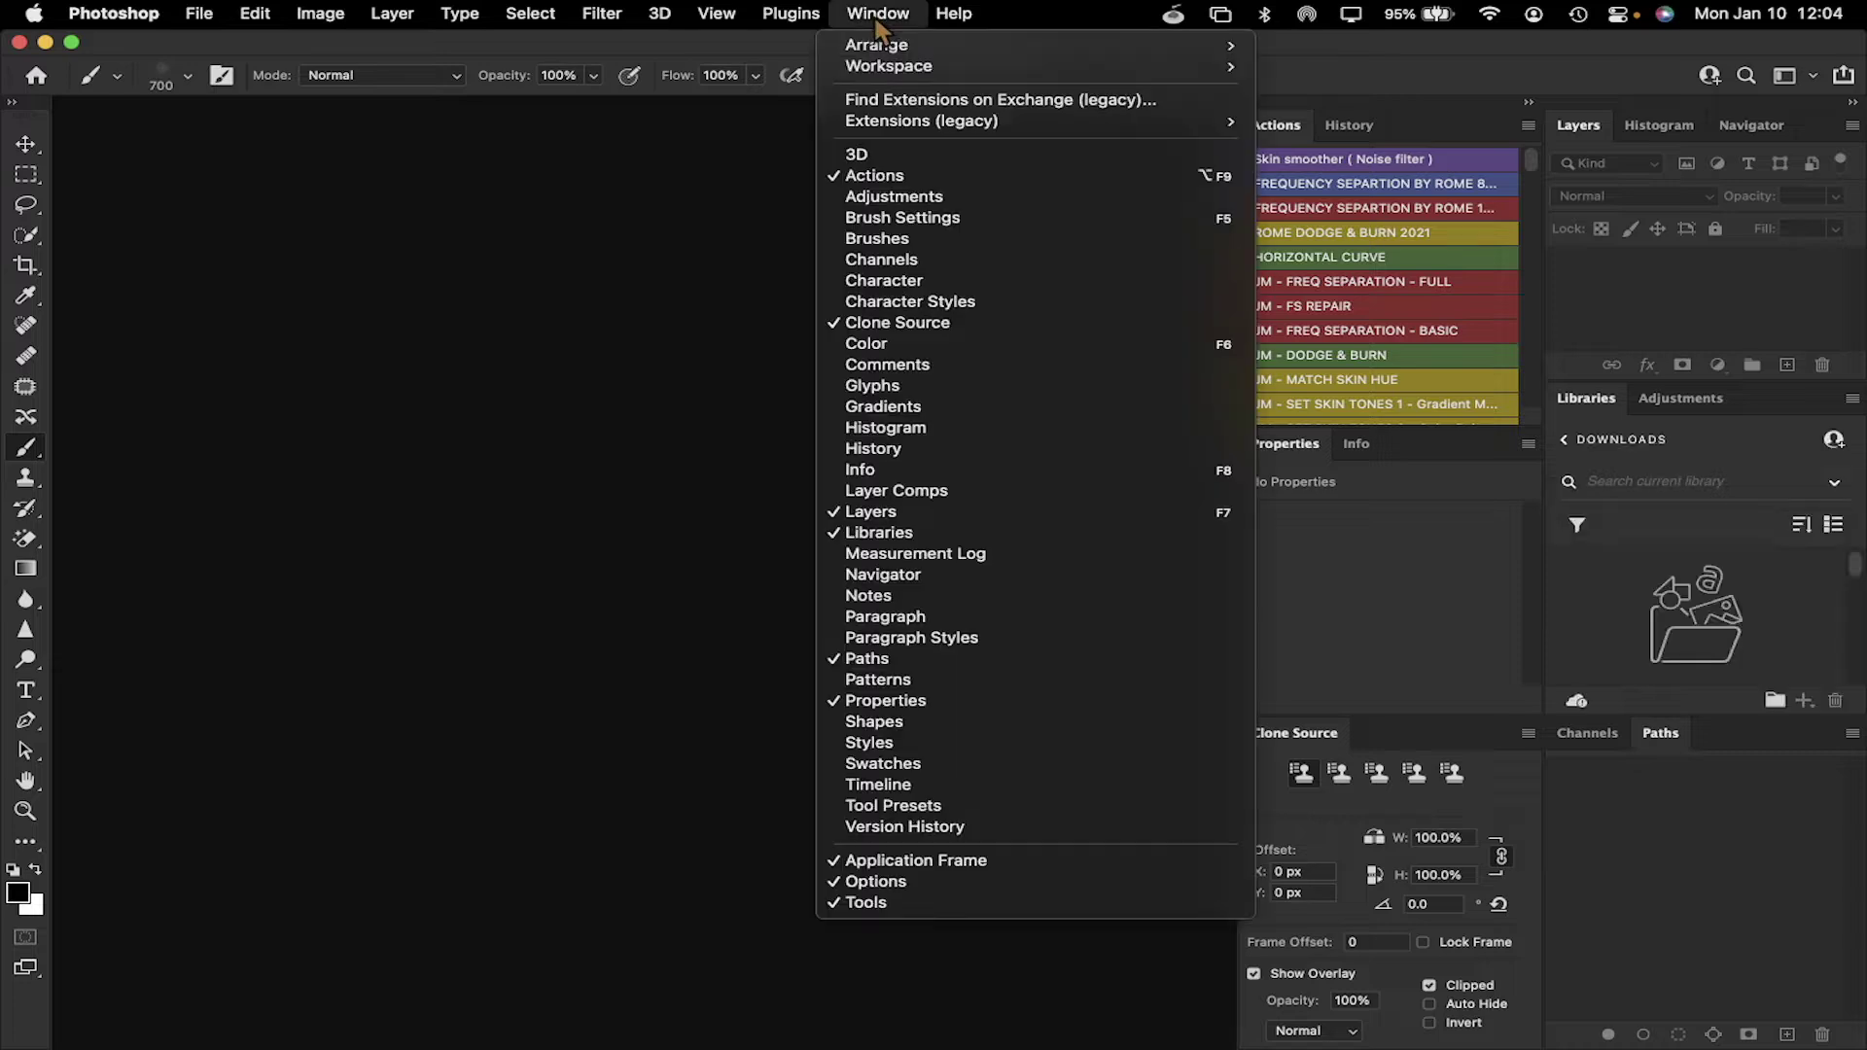
{"action": "mouse_move", "coordinate": [996, 66]}
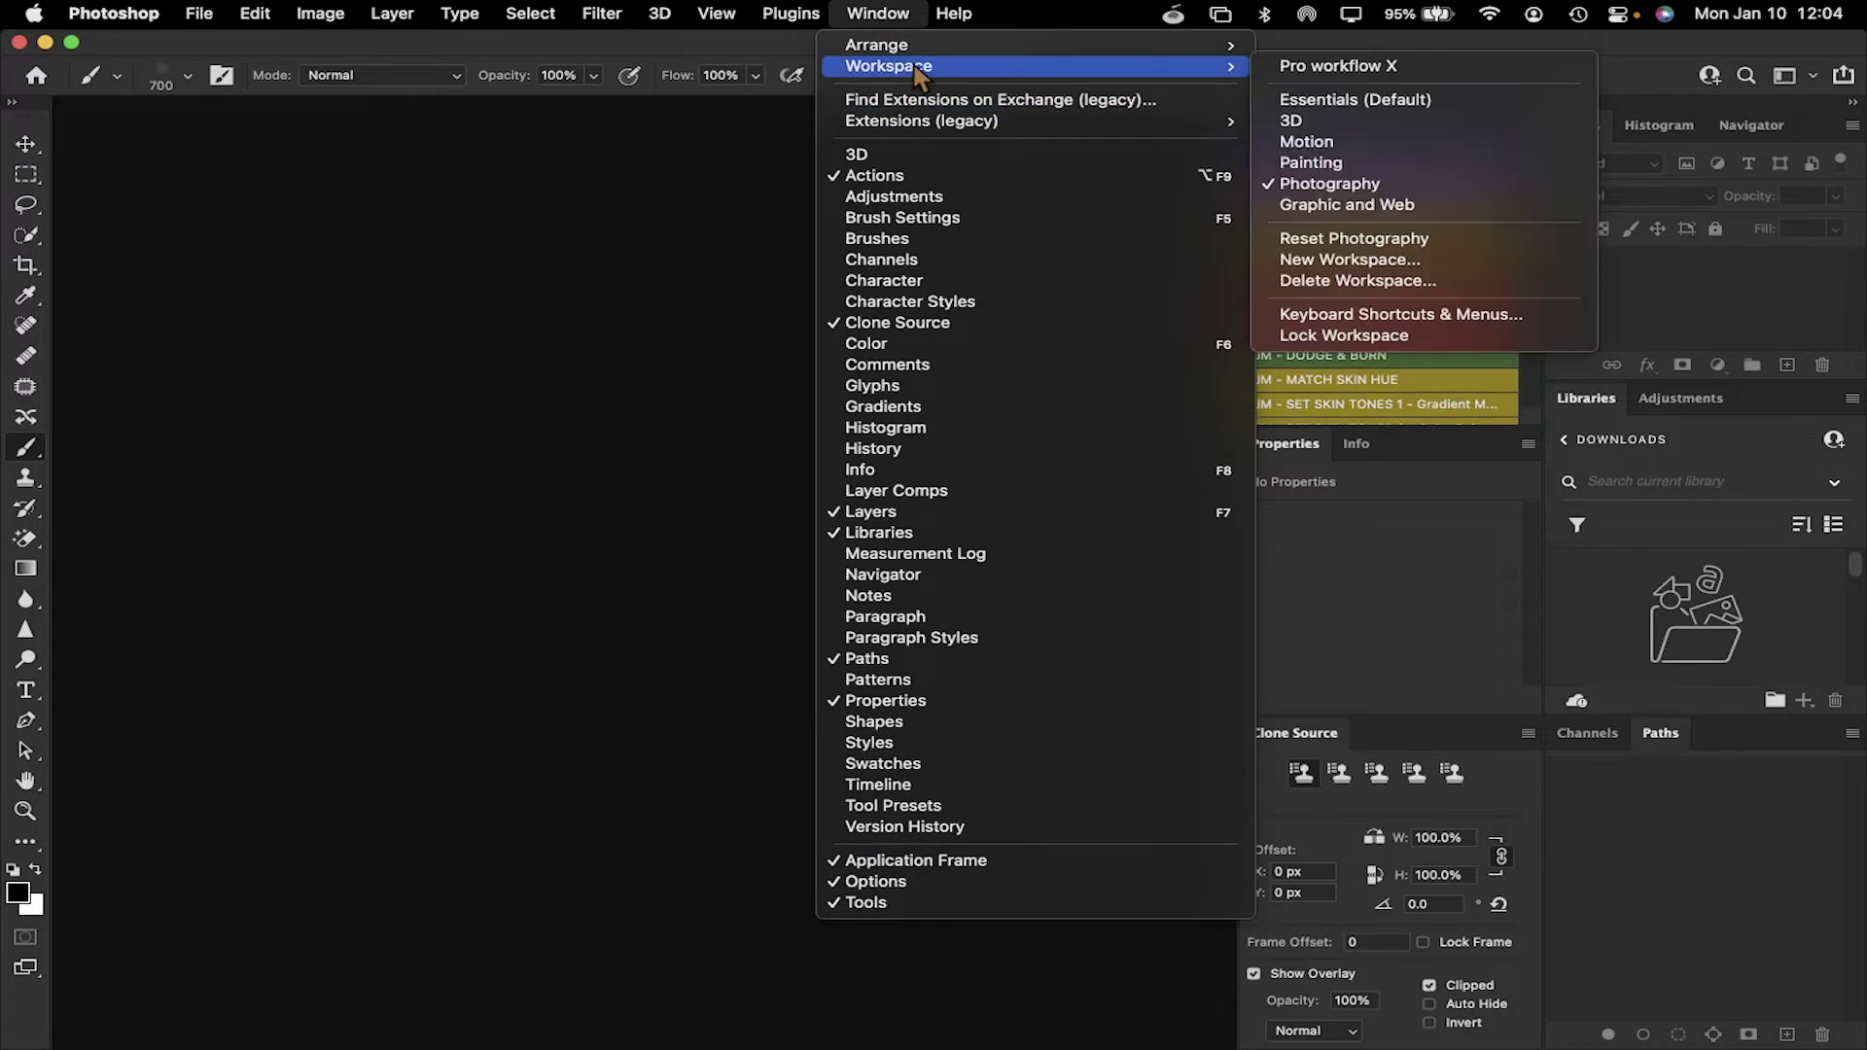
{"action": "left_click", "coordinate": [1330, 68]}
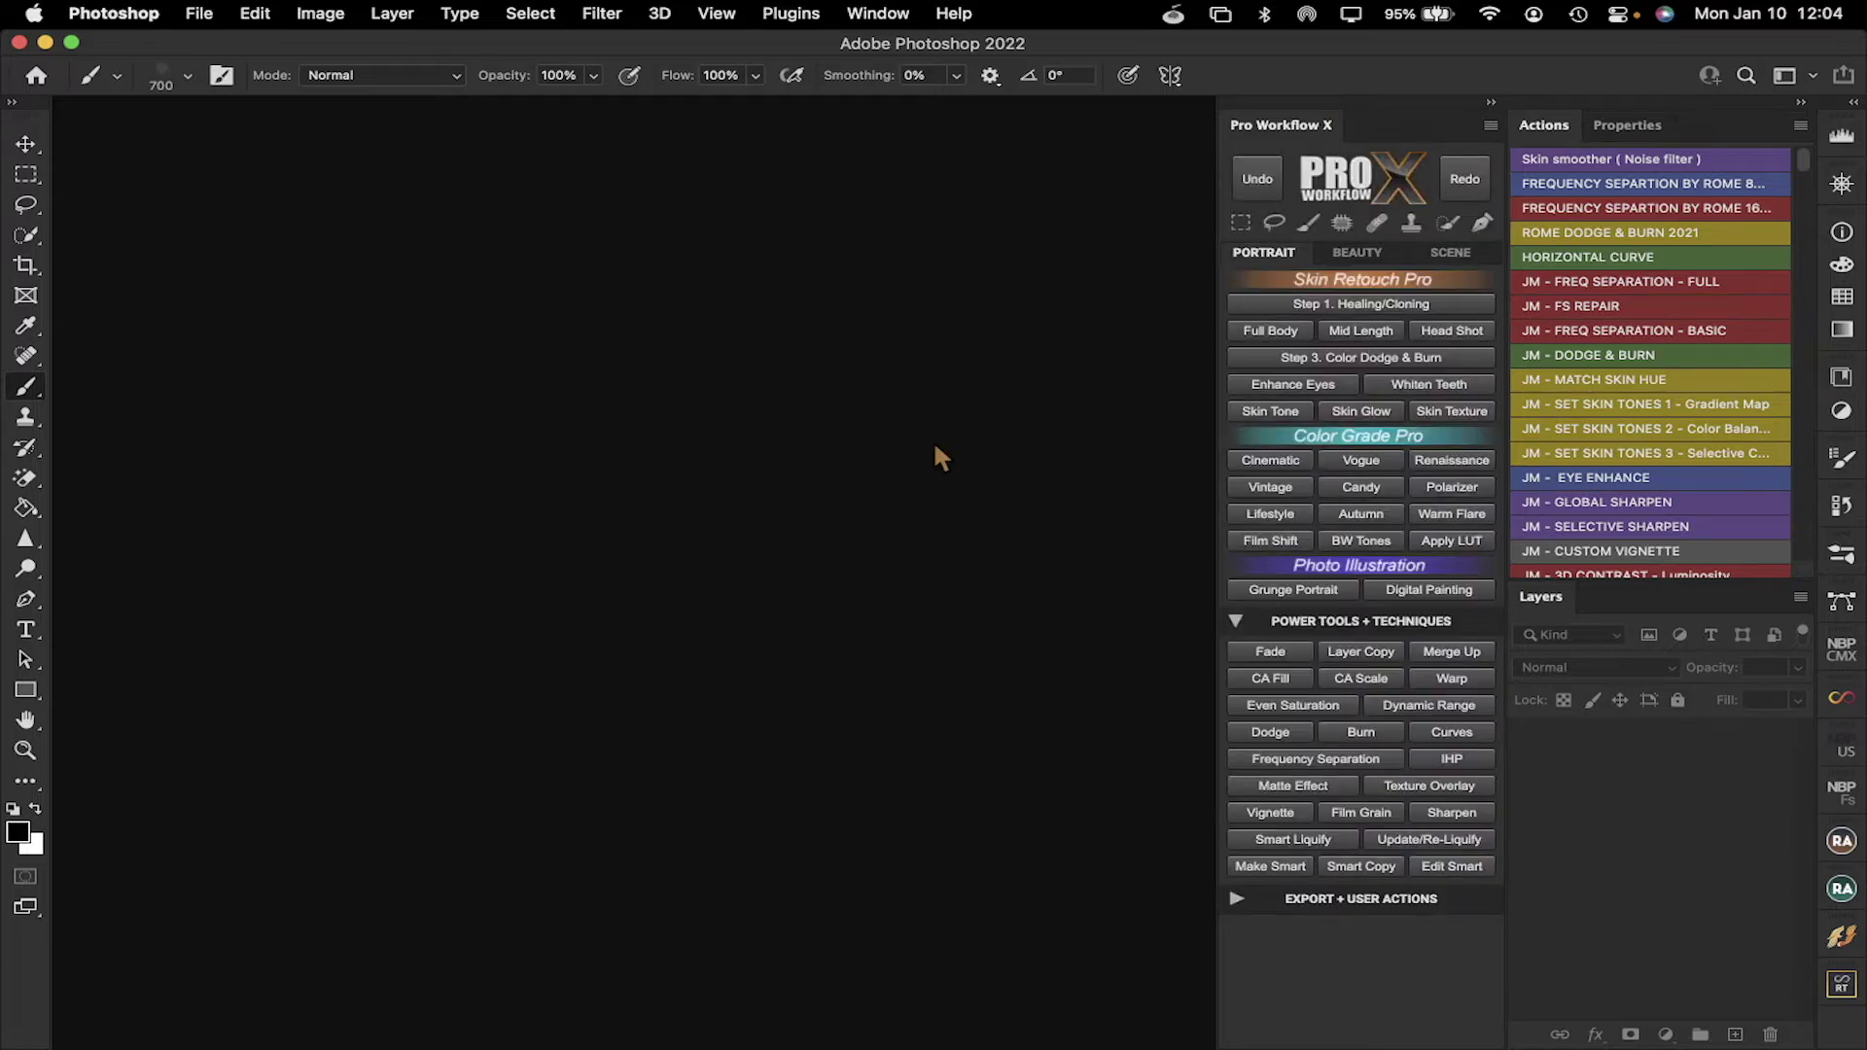
{"action": "left_click", "coordinate": [878, 14]}
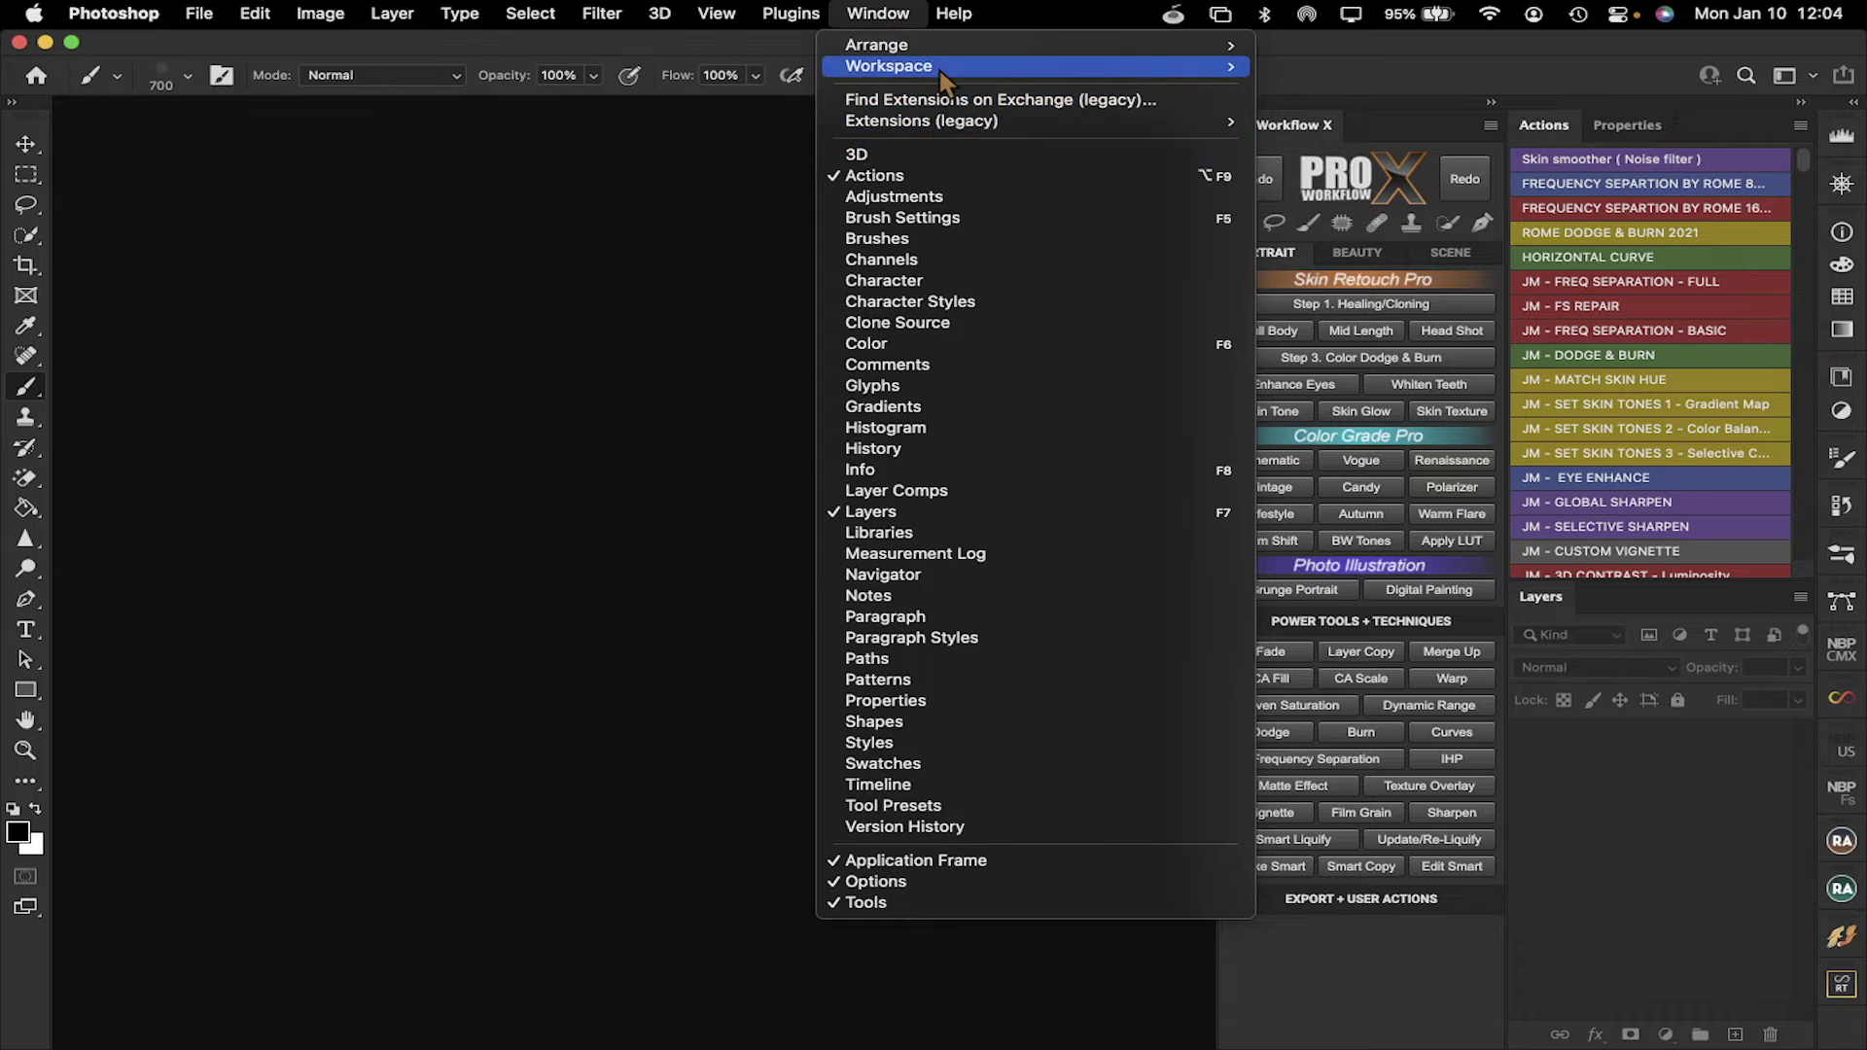
{"action": "mouse_move", "coordinate": [936, 68]}
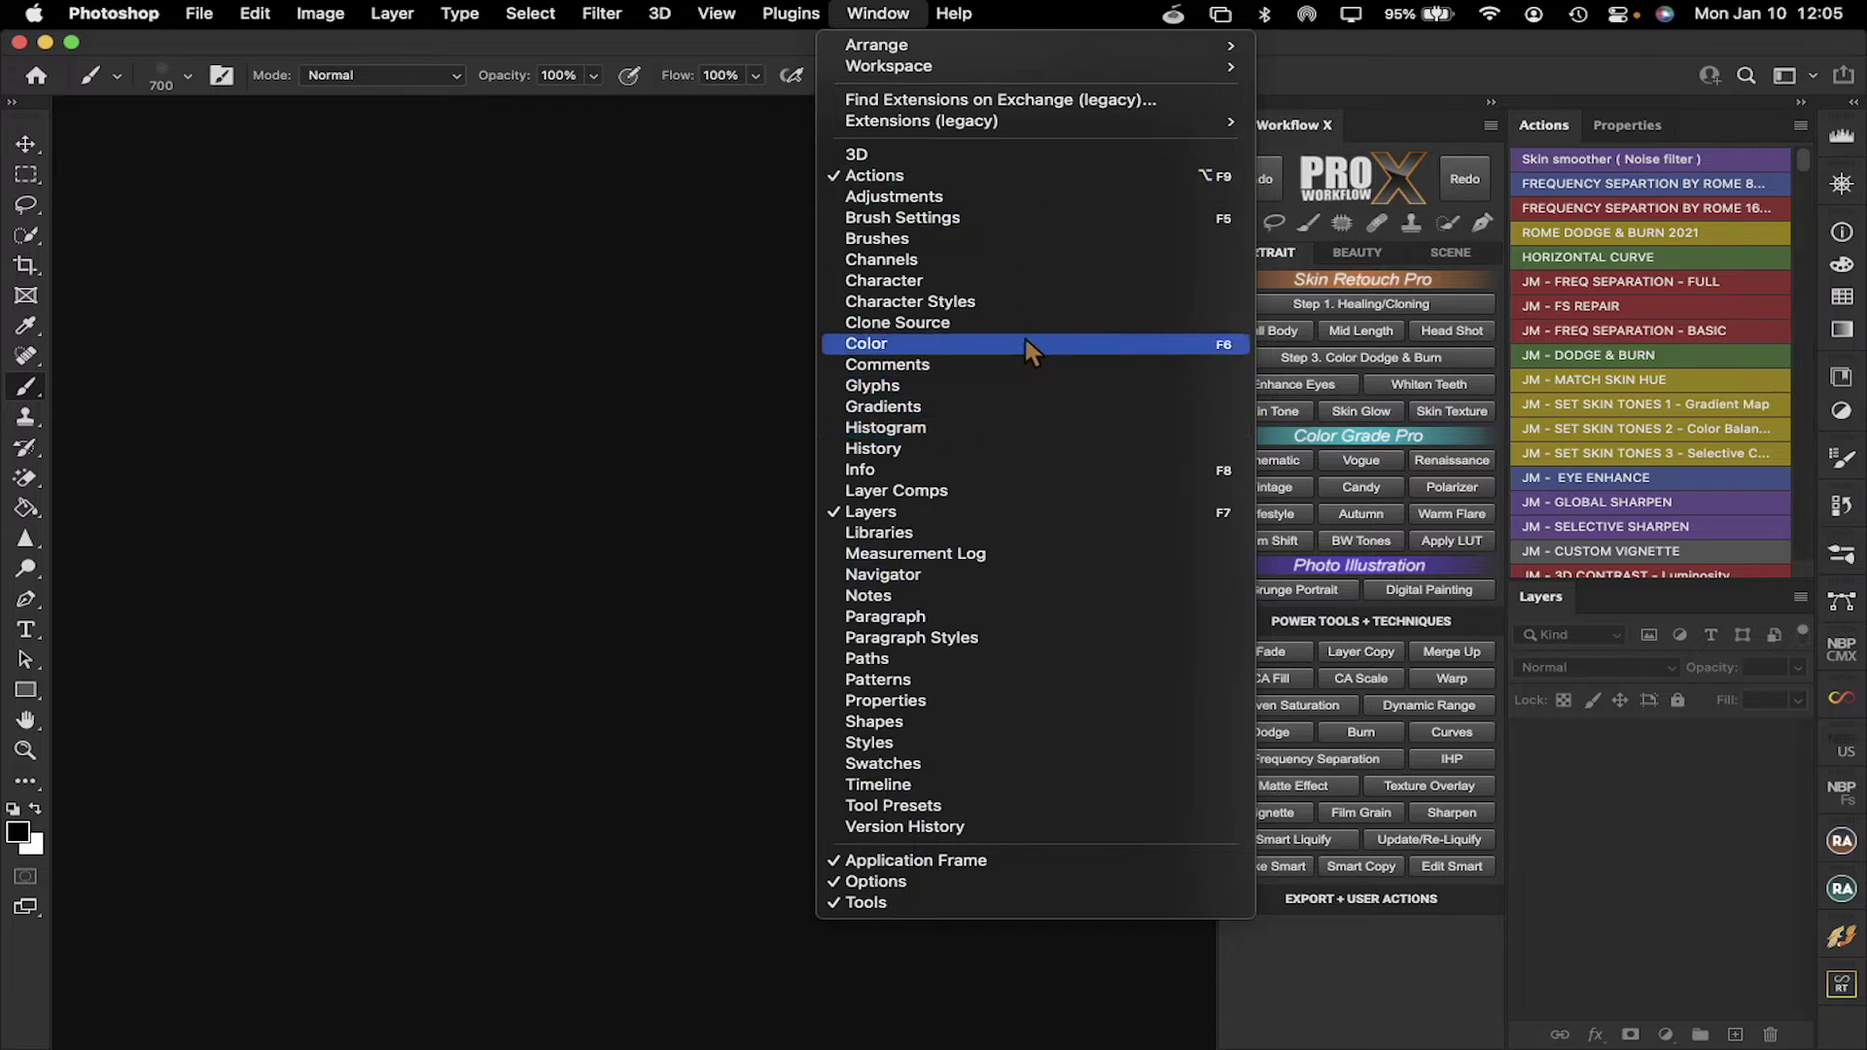
Dismiss the Window menu on the empty canvas, leaving Pro workflow X unchanged
{"action": "left_click", "coordinate": [574, 266]}
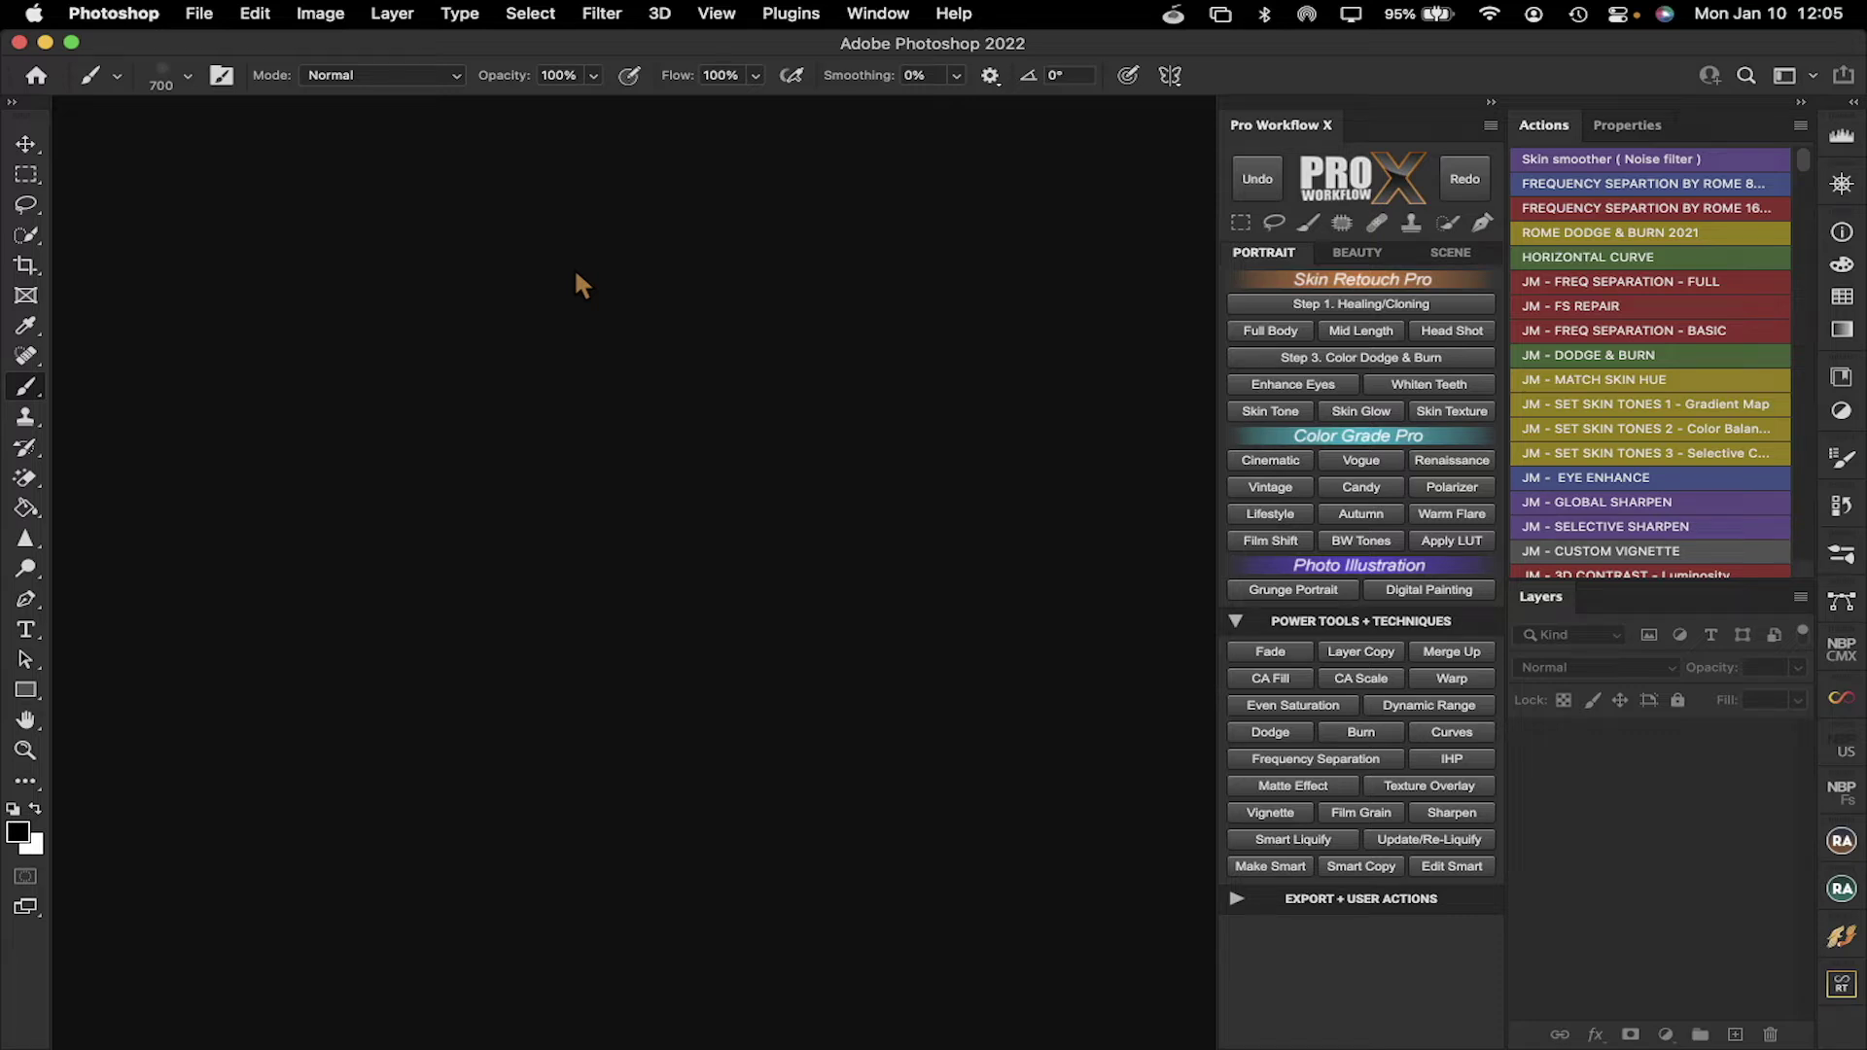
{"action": "left_click", "coordinate": [200, 14]}
{"action": "mouse_move", "coordinate": [243, 134]}
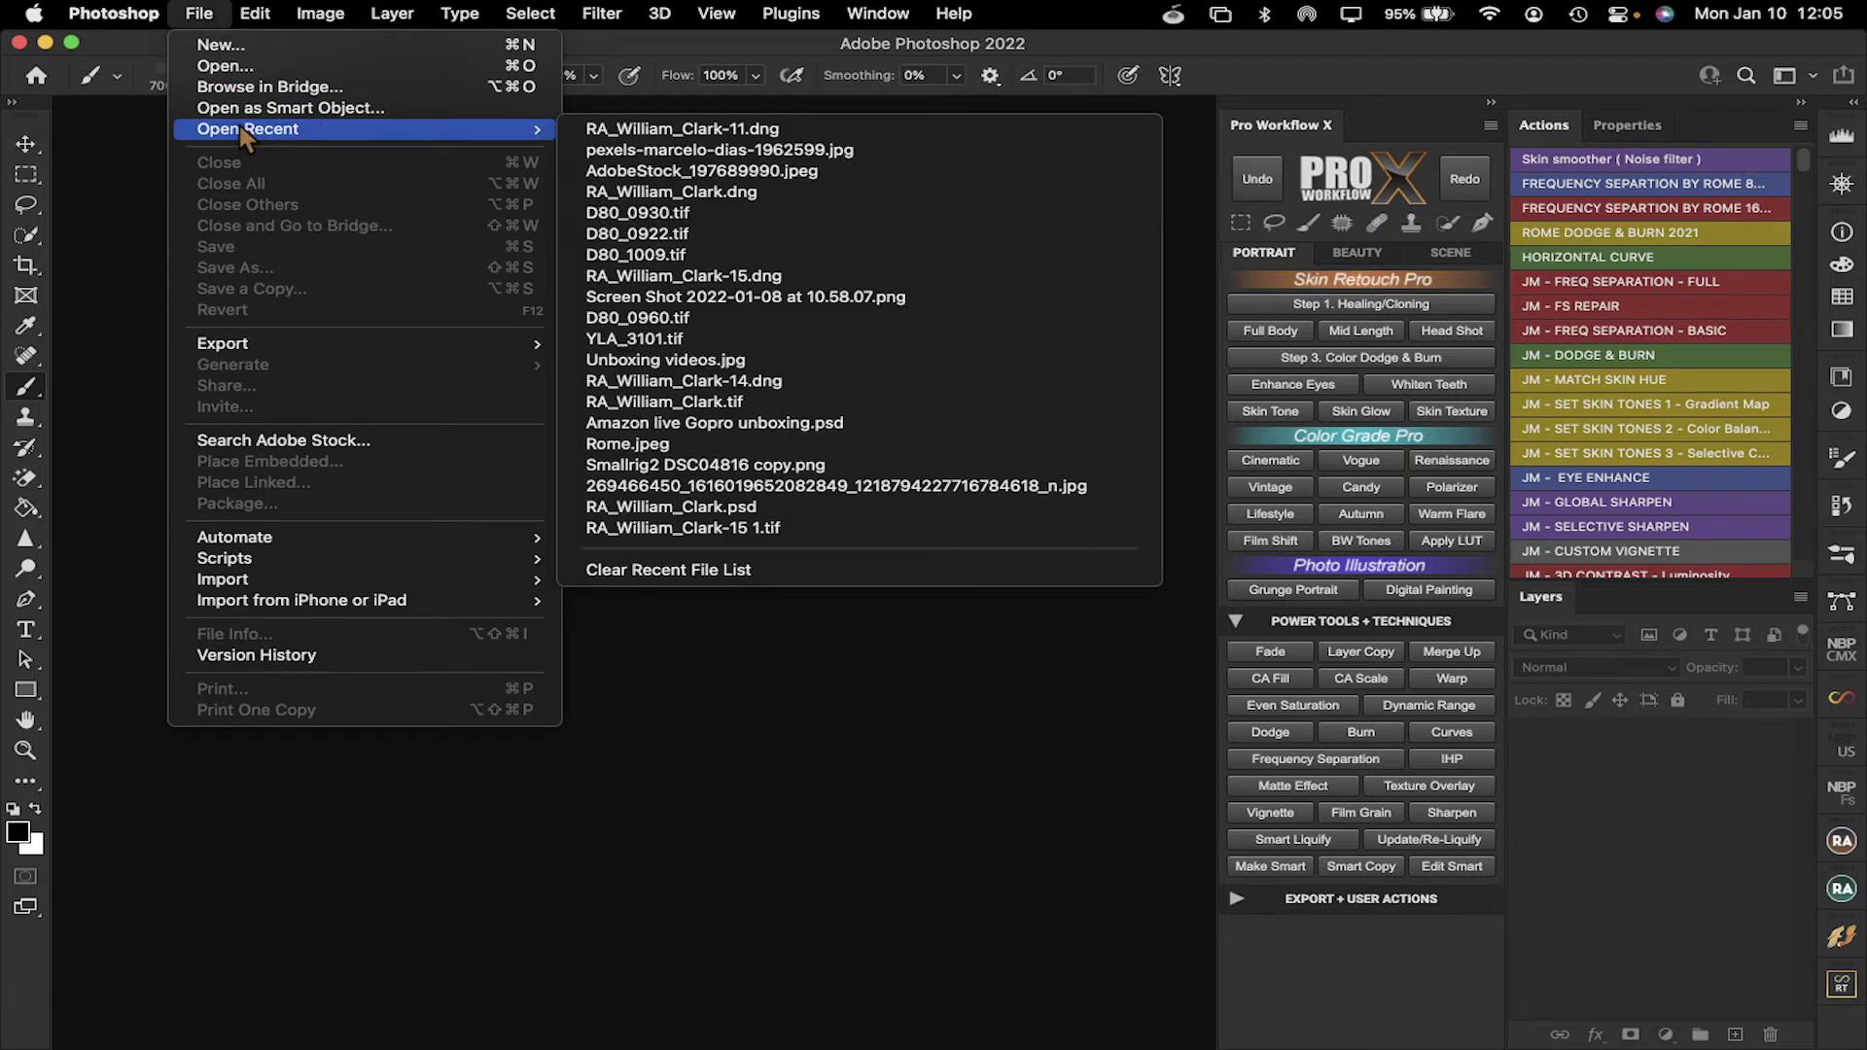
{"action": "left_click", "coordinate": [795, 134]}
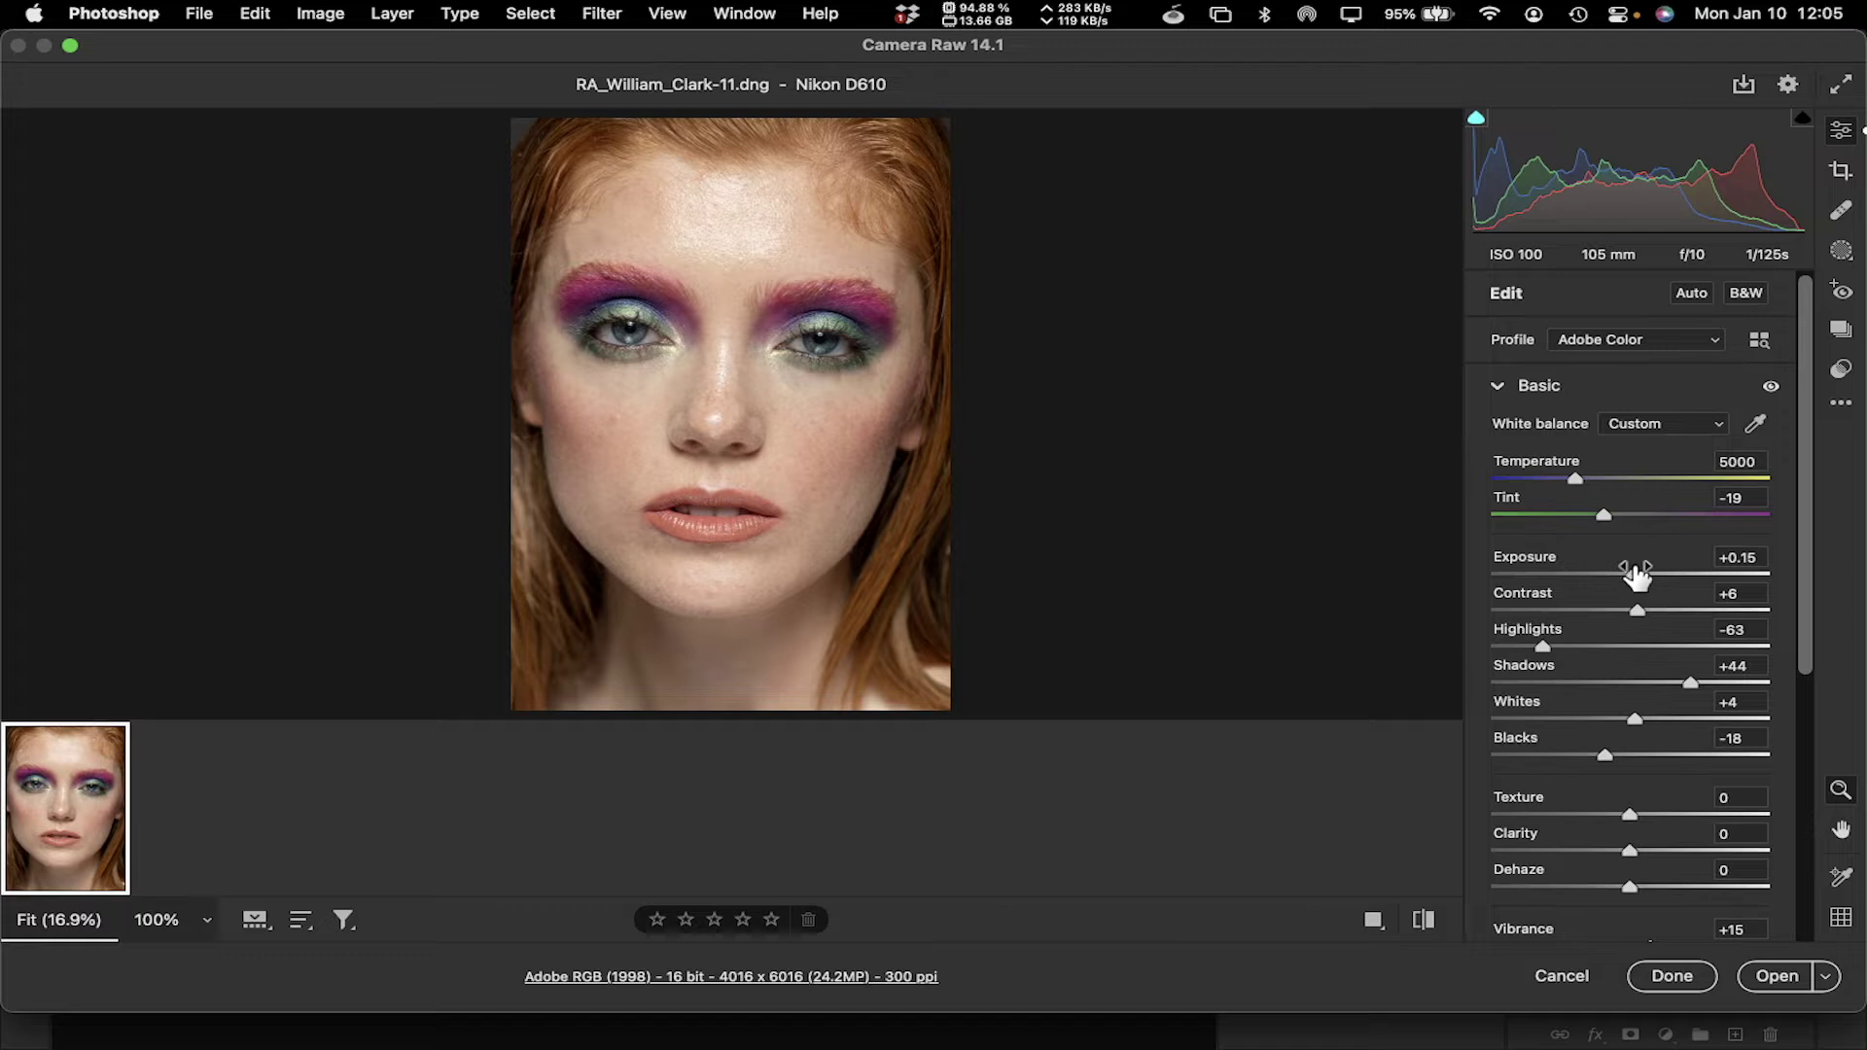
{"action": "left_click_drag", "start_coordinate": [1632, 576], "coordinate": [1622, 576]}
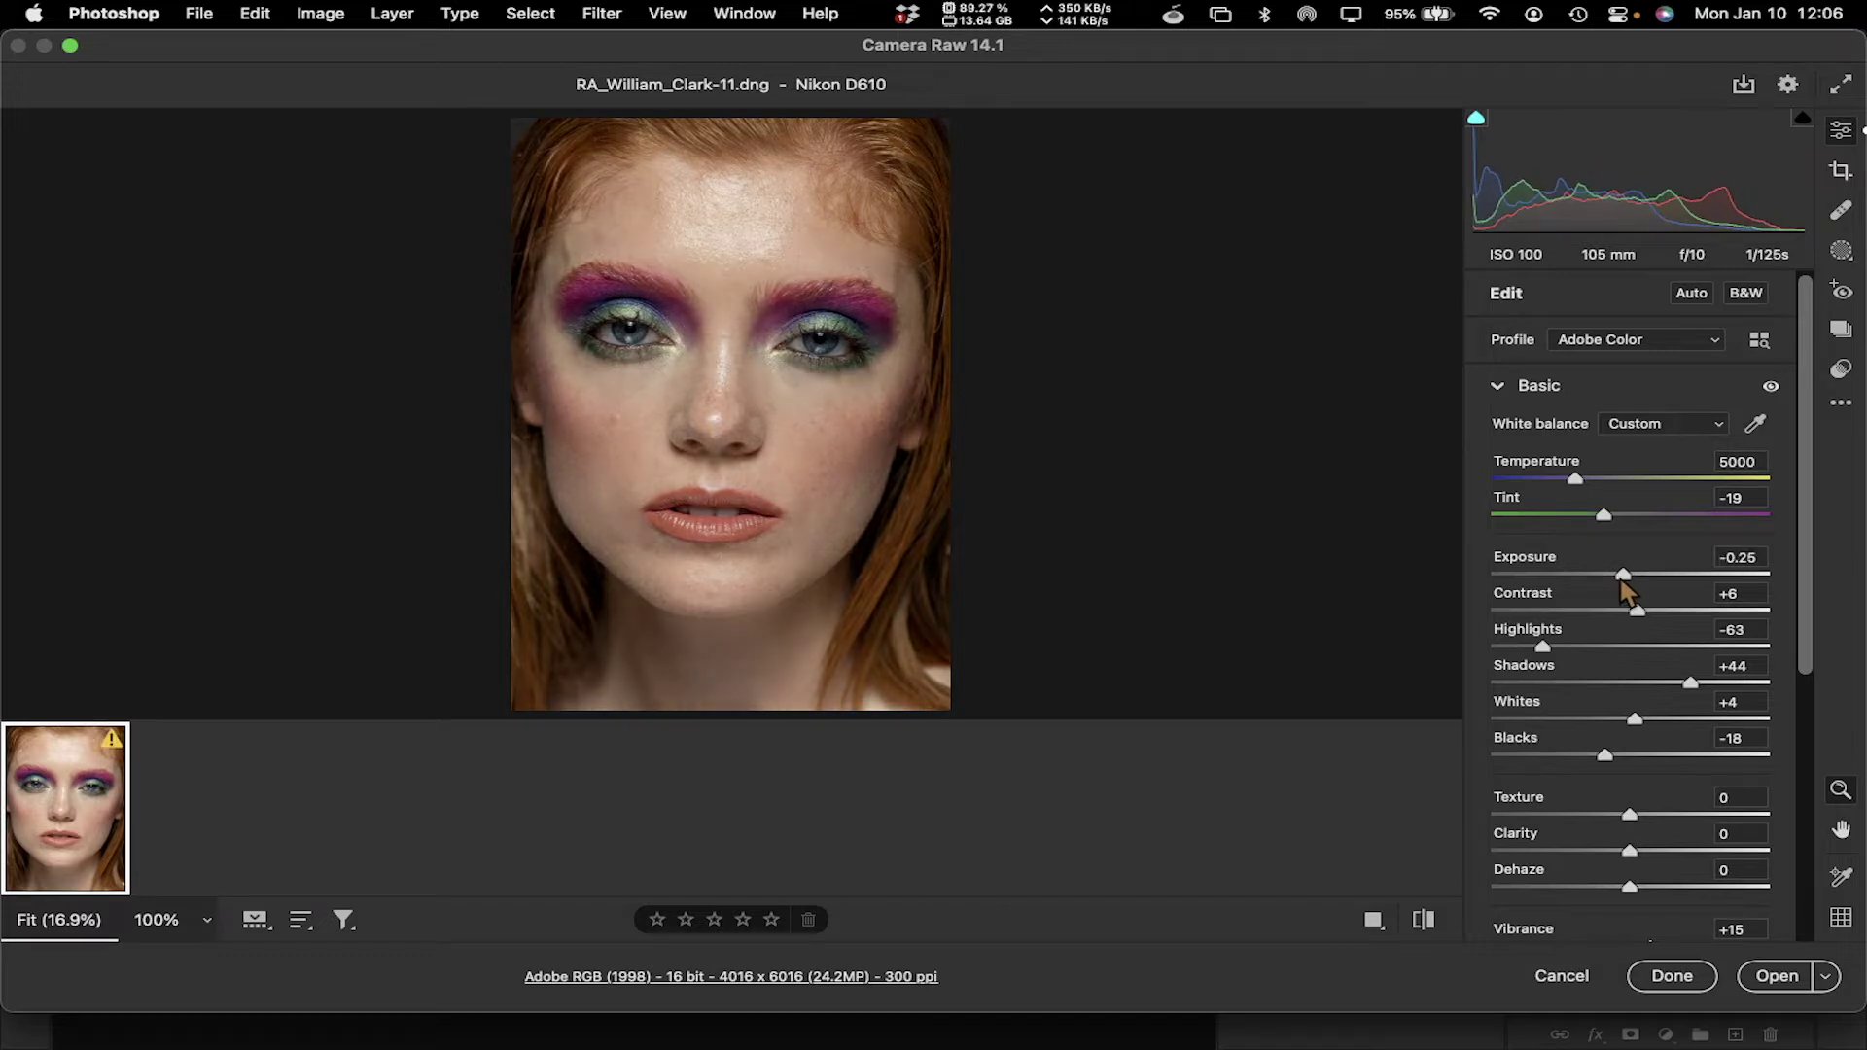
{"action": "left_click", "coordinate": [1776, 976]}
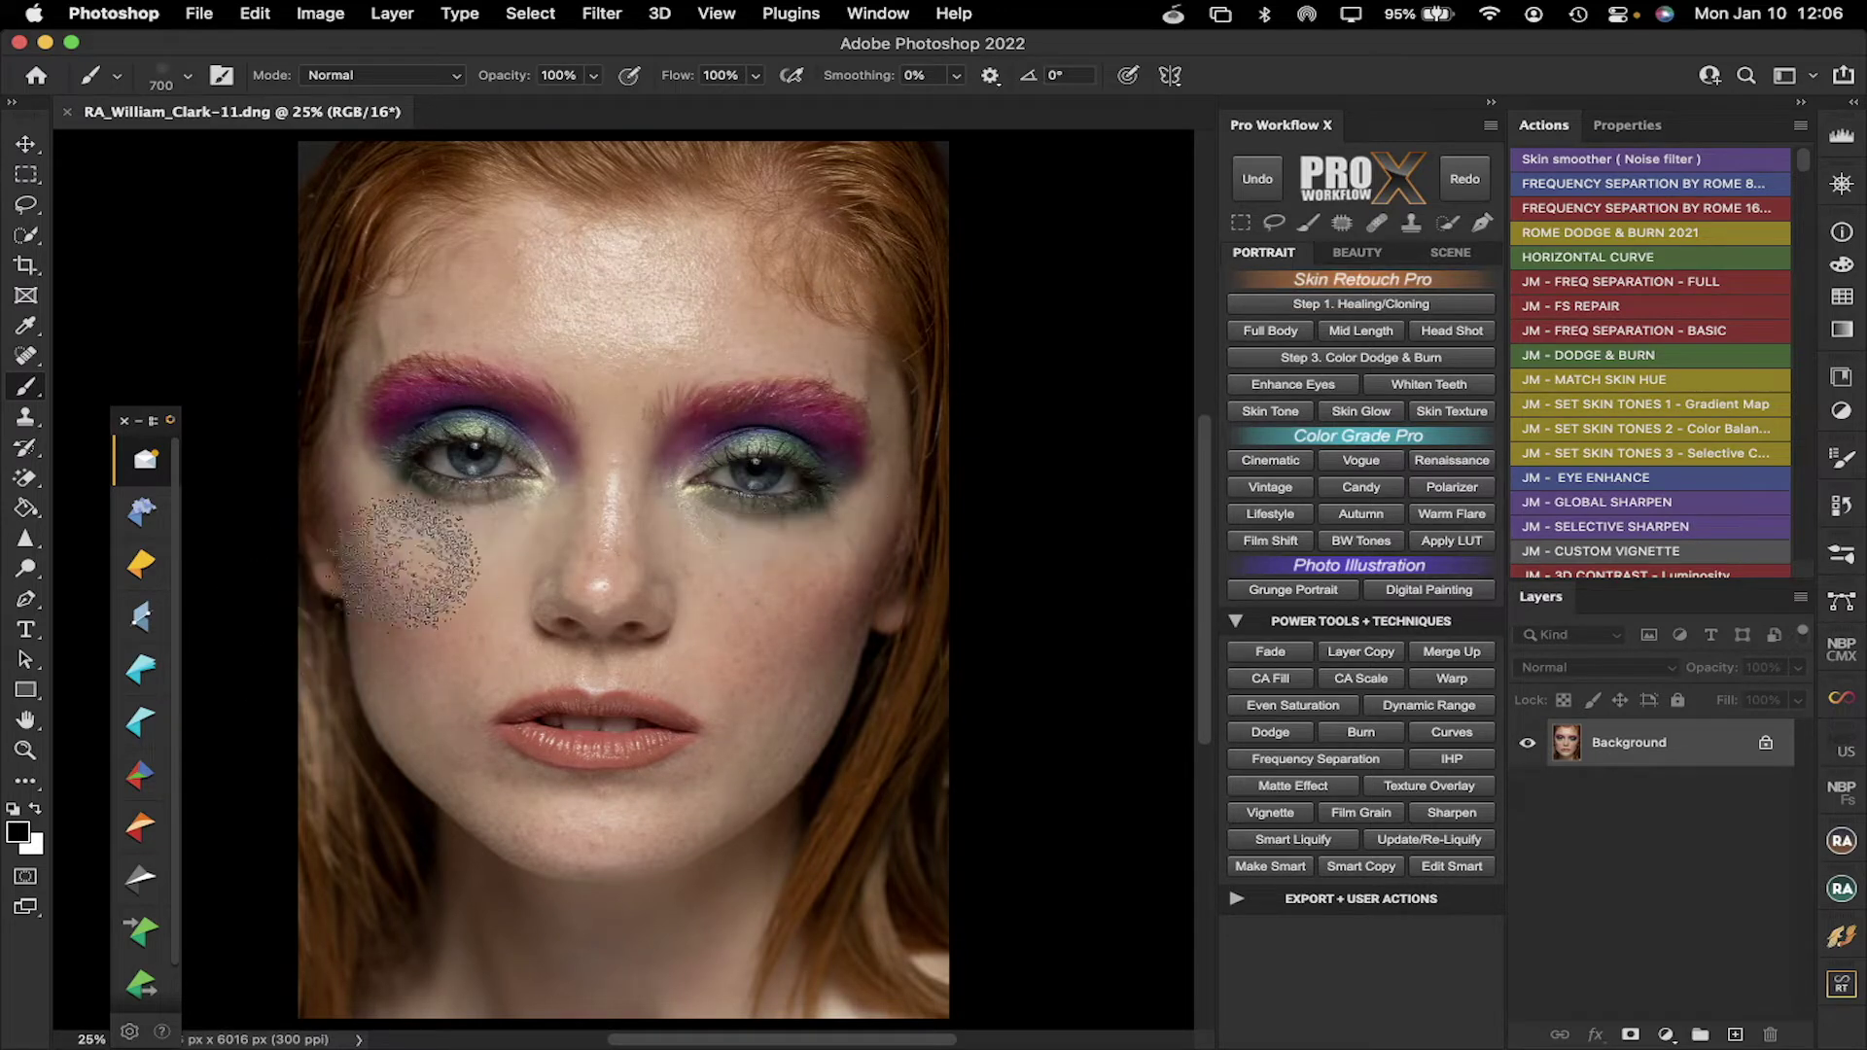
Select the Move tool and run Filter > Skylum Software > Luminar AI on the image
{"action": "left_click", "coordinate": [26, 145]}
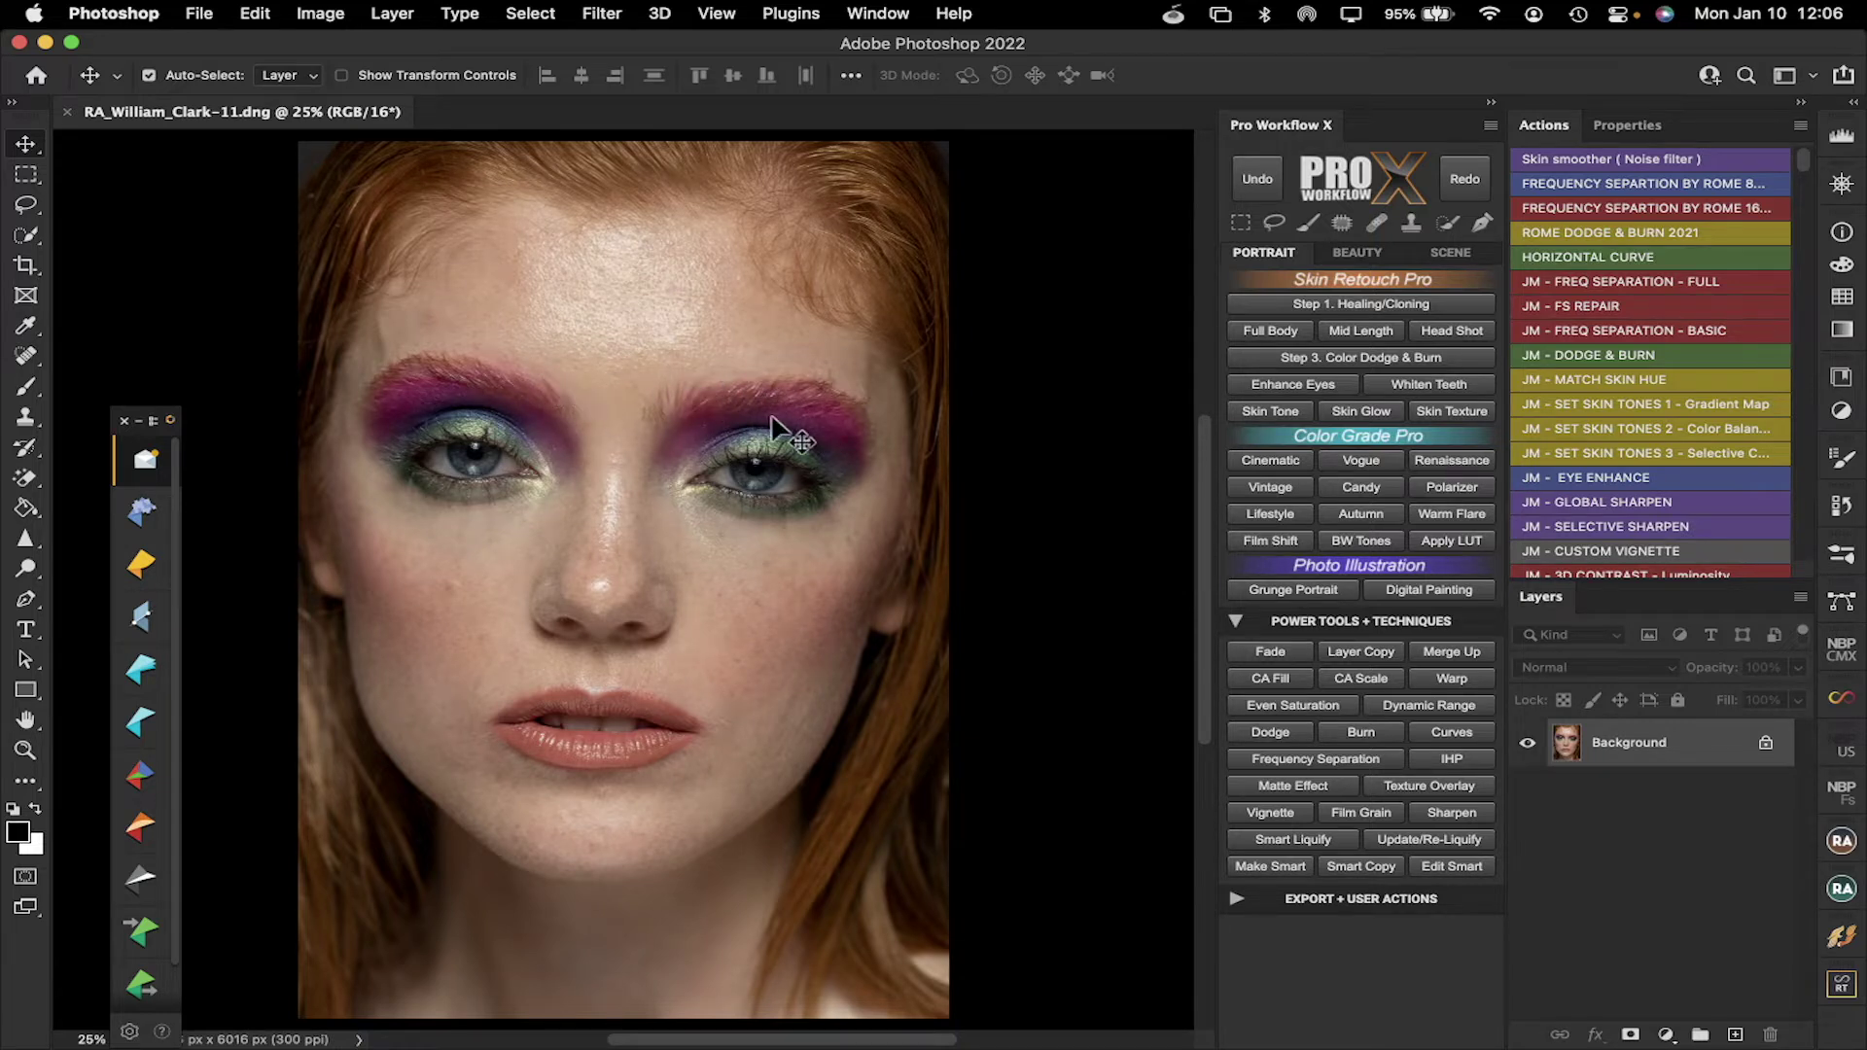
{"action": "left_click", "coordinate": [602, 13]}
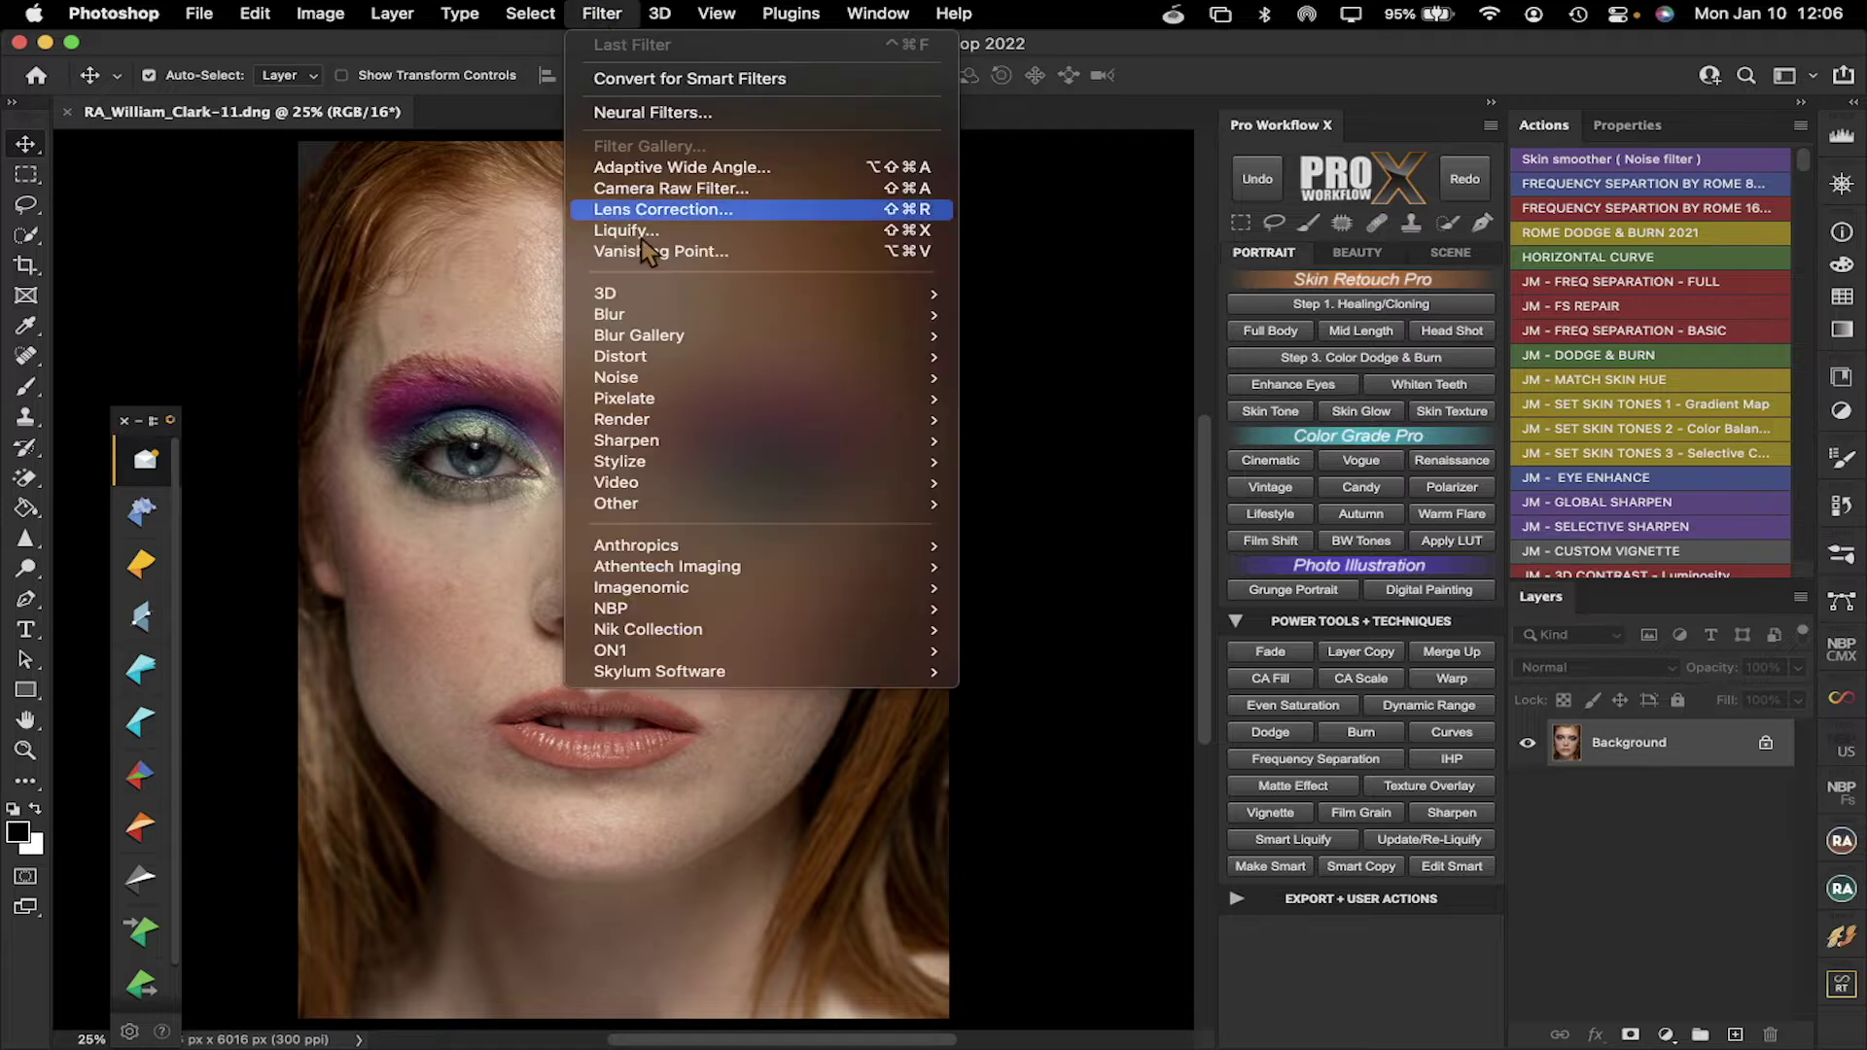
{"action": "mouse_move", "coordinate": [718, 678]}
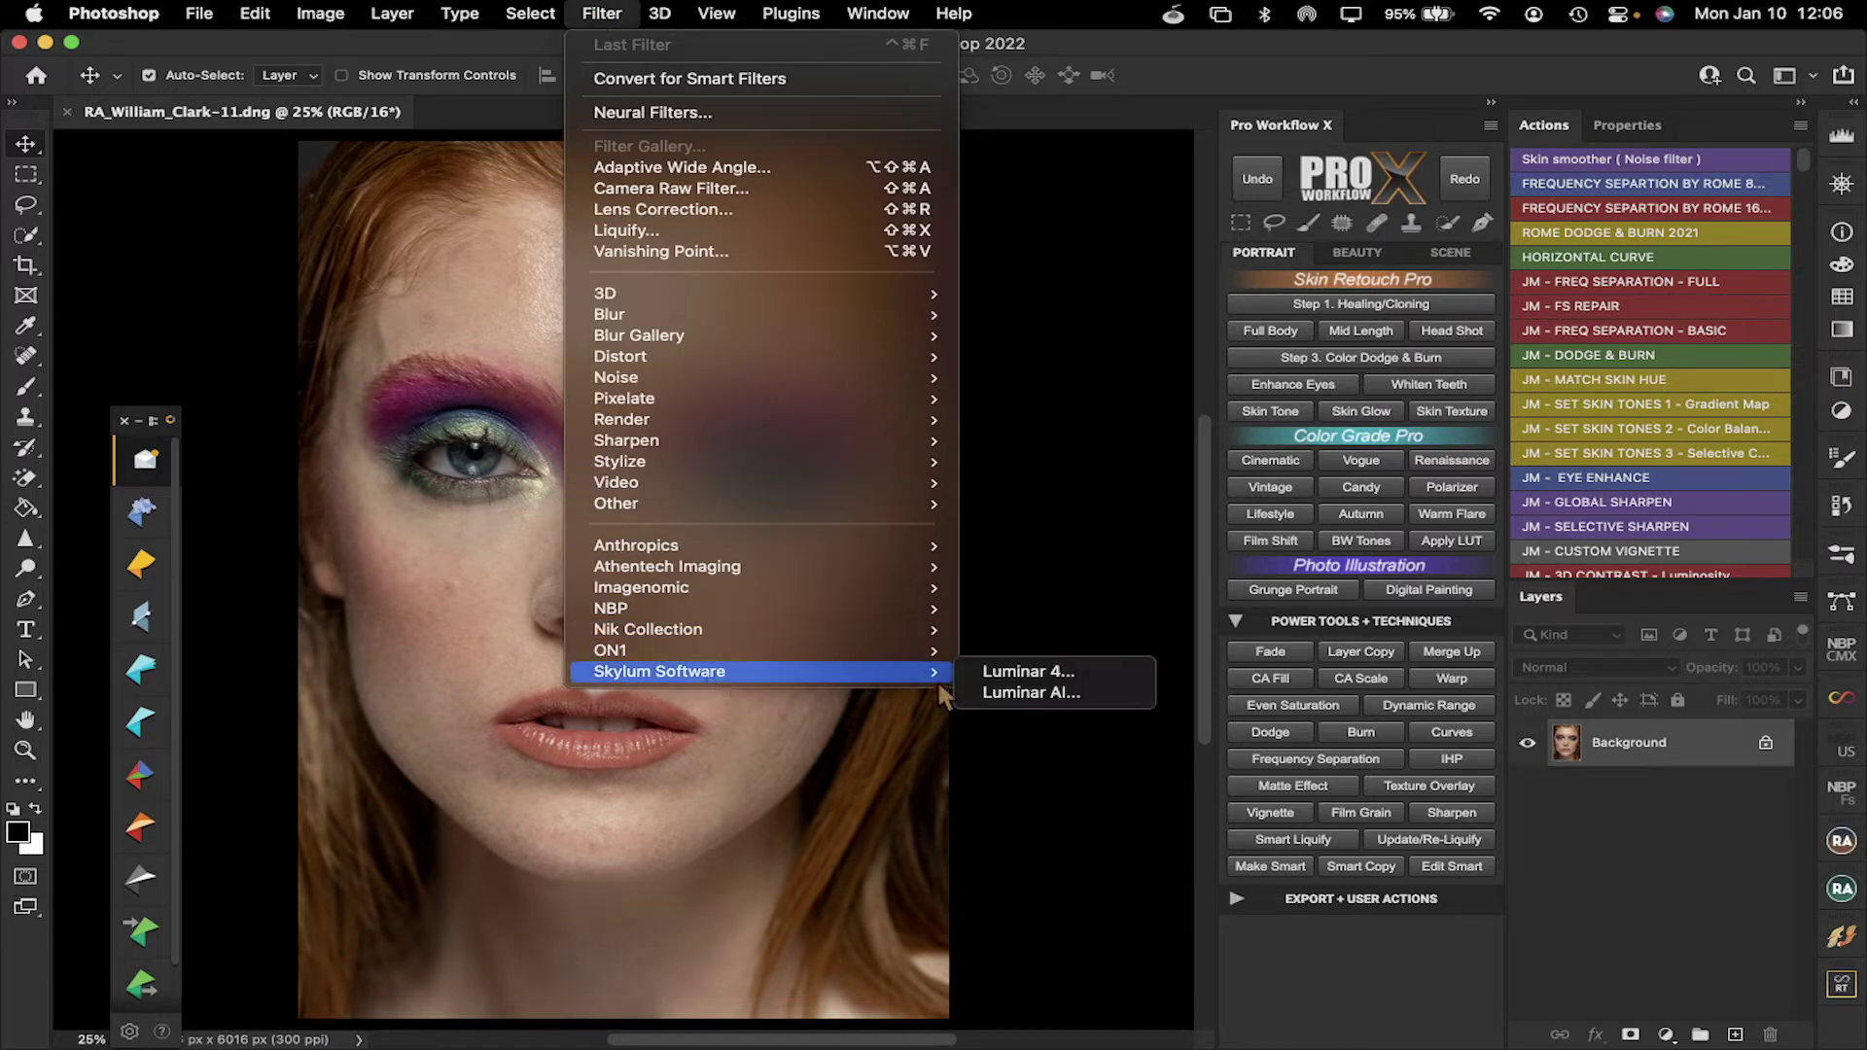
{"action": "left_click", "coordinate": [1030, 693]}
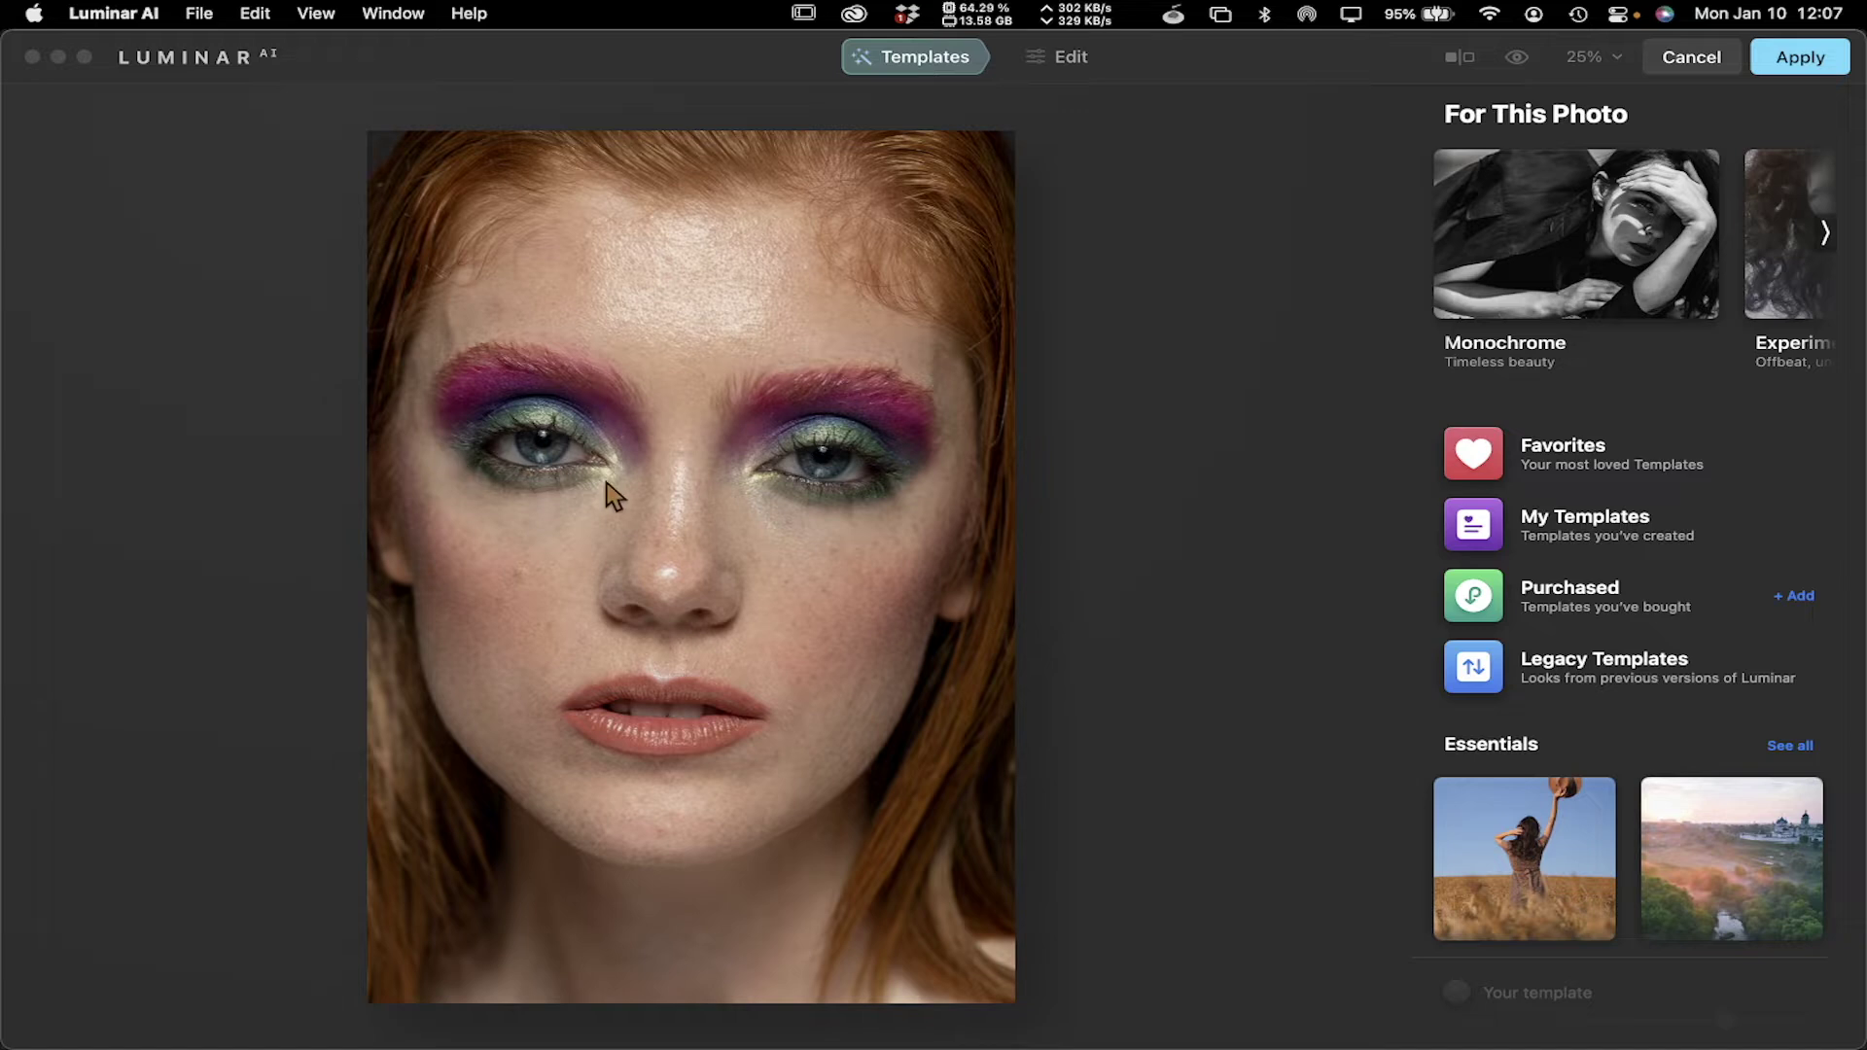
Browse the For This Photo template collections forward and back, ending at Monochrome
{"action": "left_click", "coordinate": [1826, 232]}
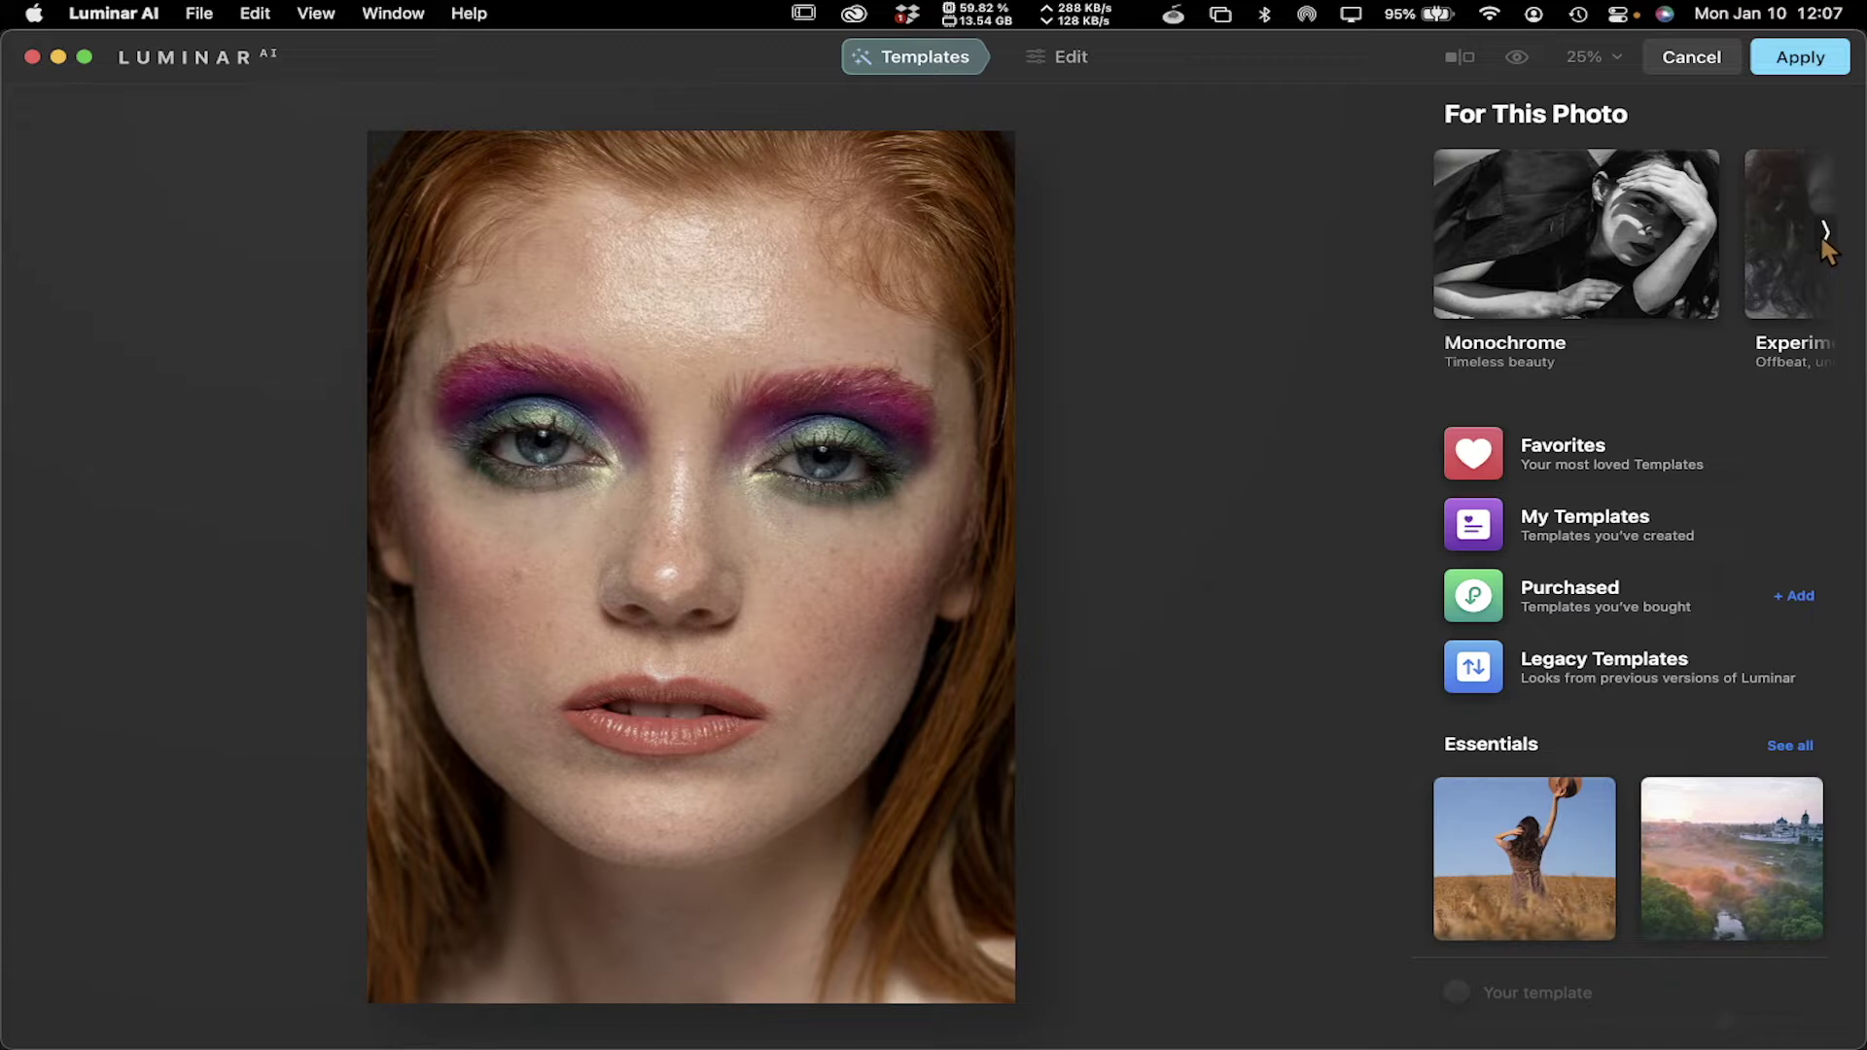
{"action": "left_click", "coordinate": [1823, 236]}
{"action": "left_click", "coordinate": [1816, 240]}
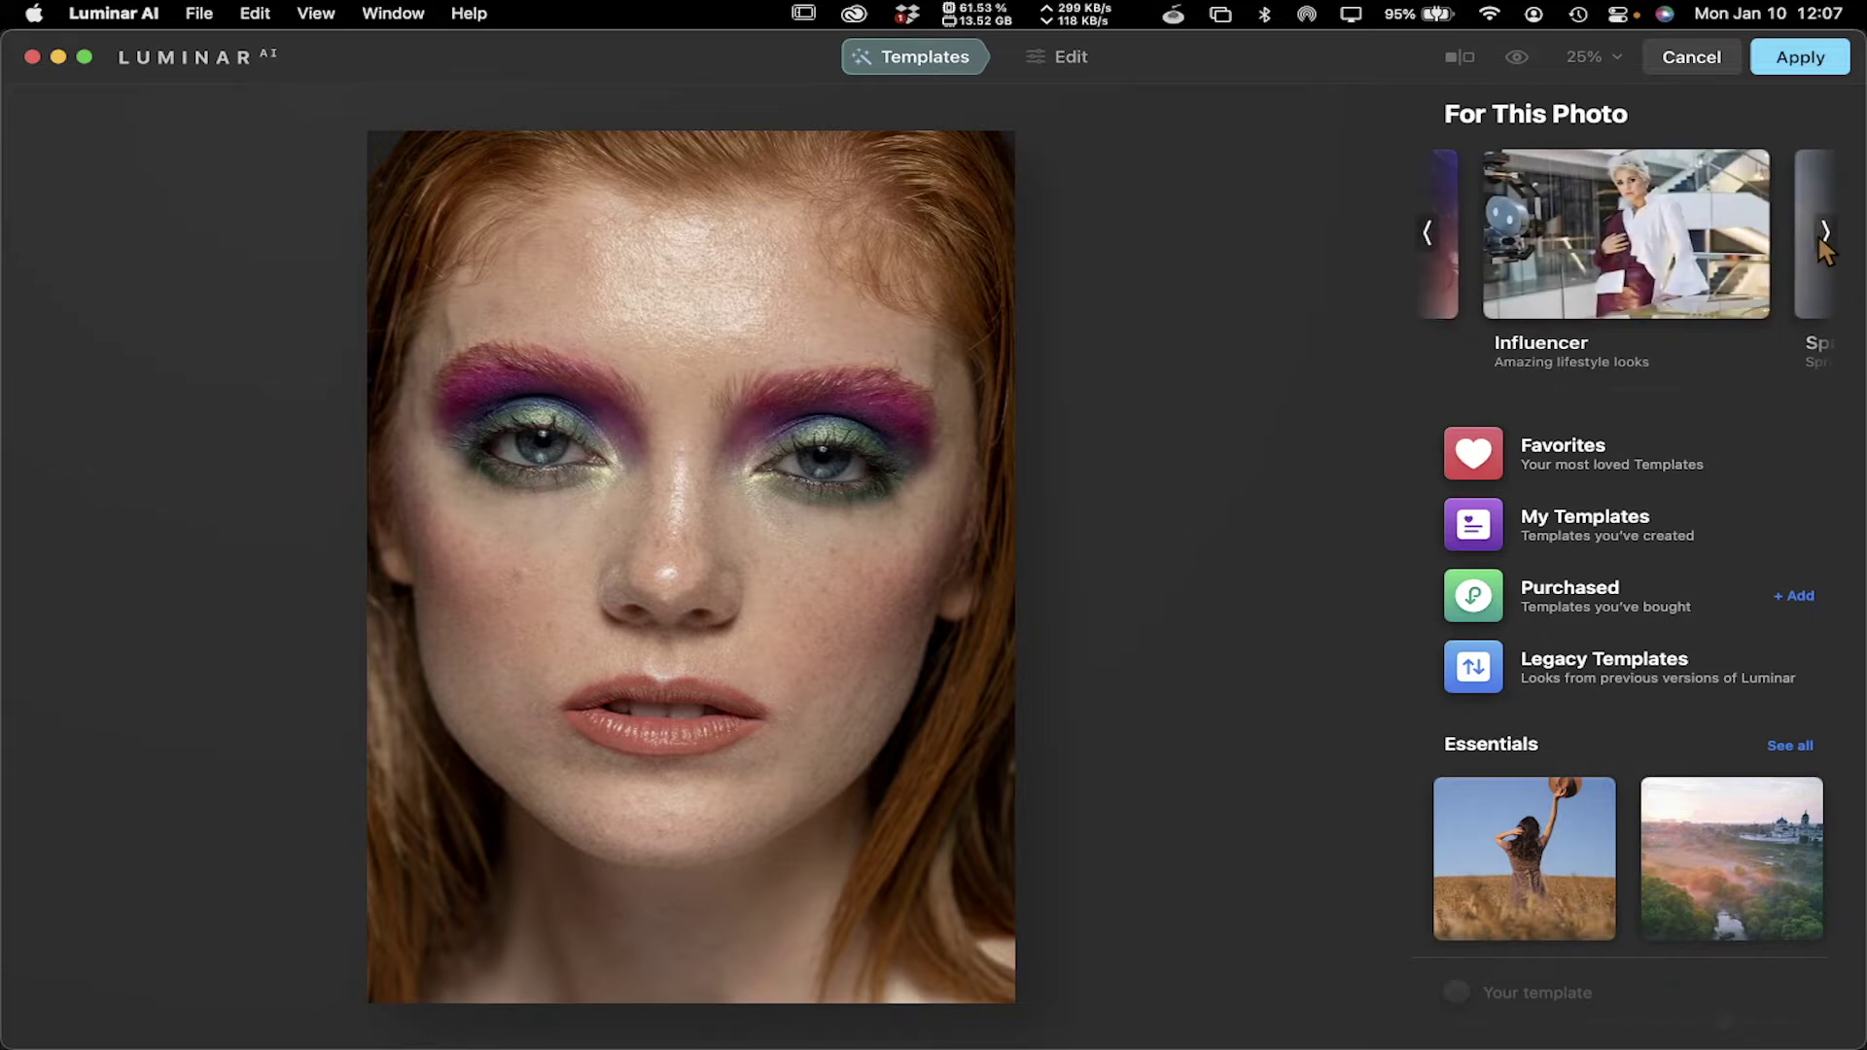
{"action": "left_click", "coordinate": [1828, 234]}
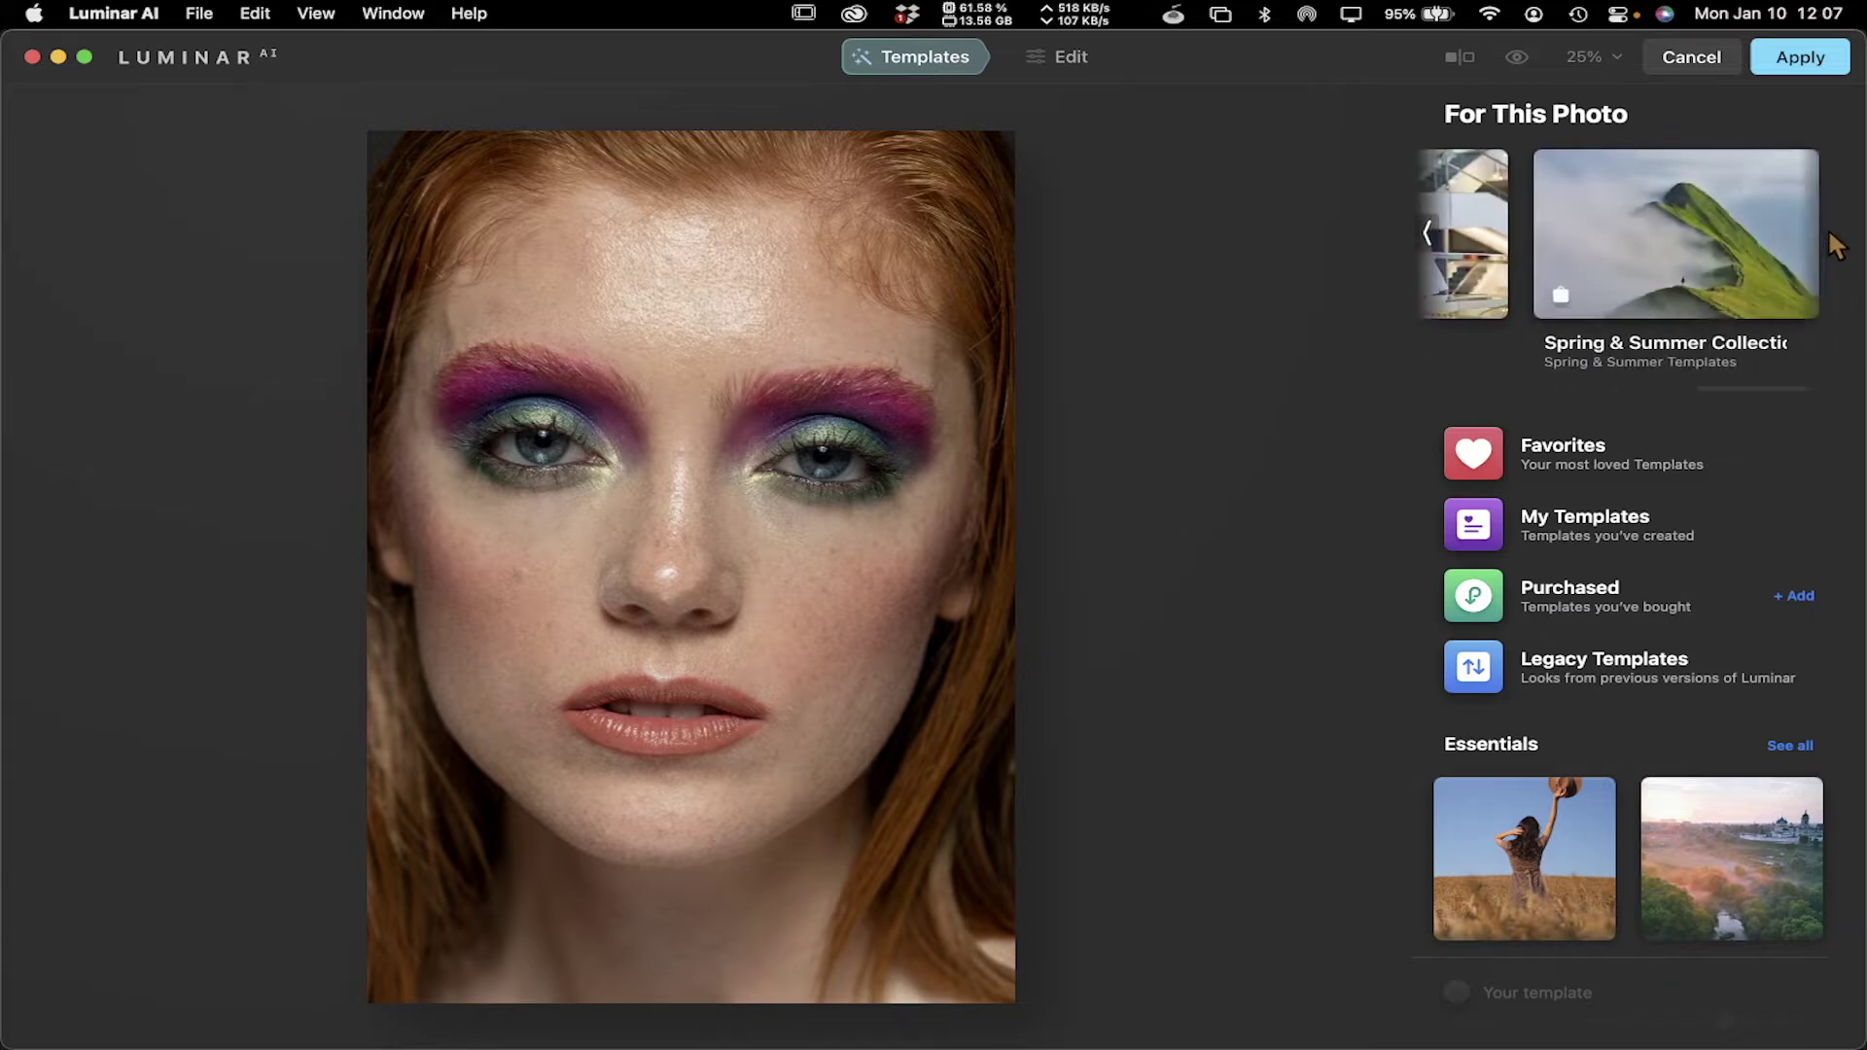
{"action": "left_click", "coordinate": [1430, 233]}
{"action": "left_click", "coordinate": [1431, 233]}
{"action": "left_click", "coordinate": [1431, 233]}
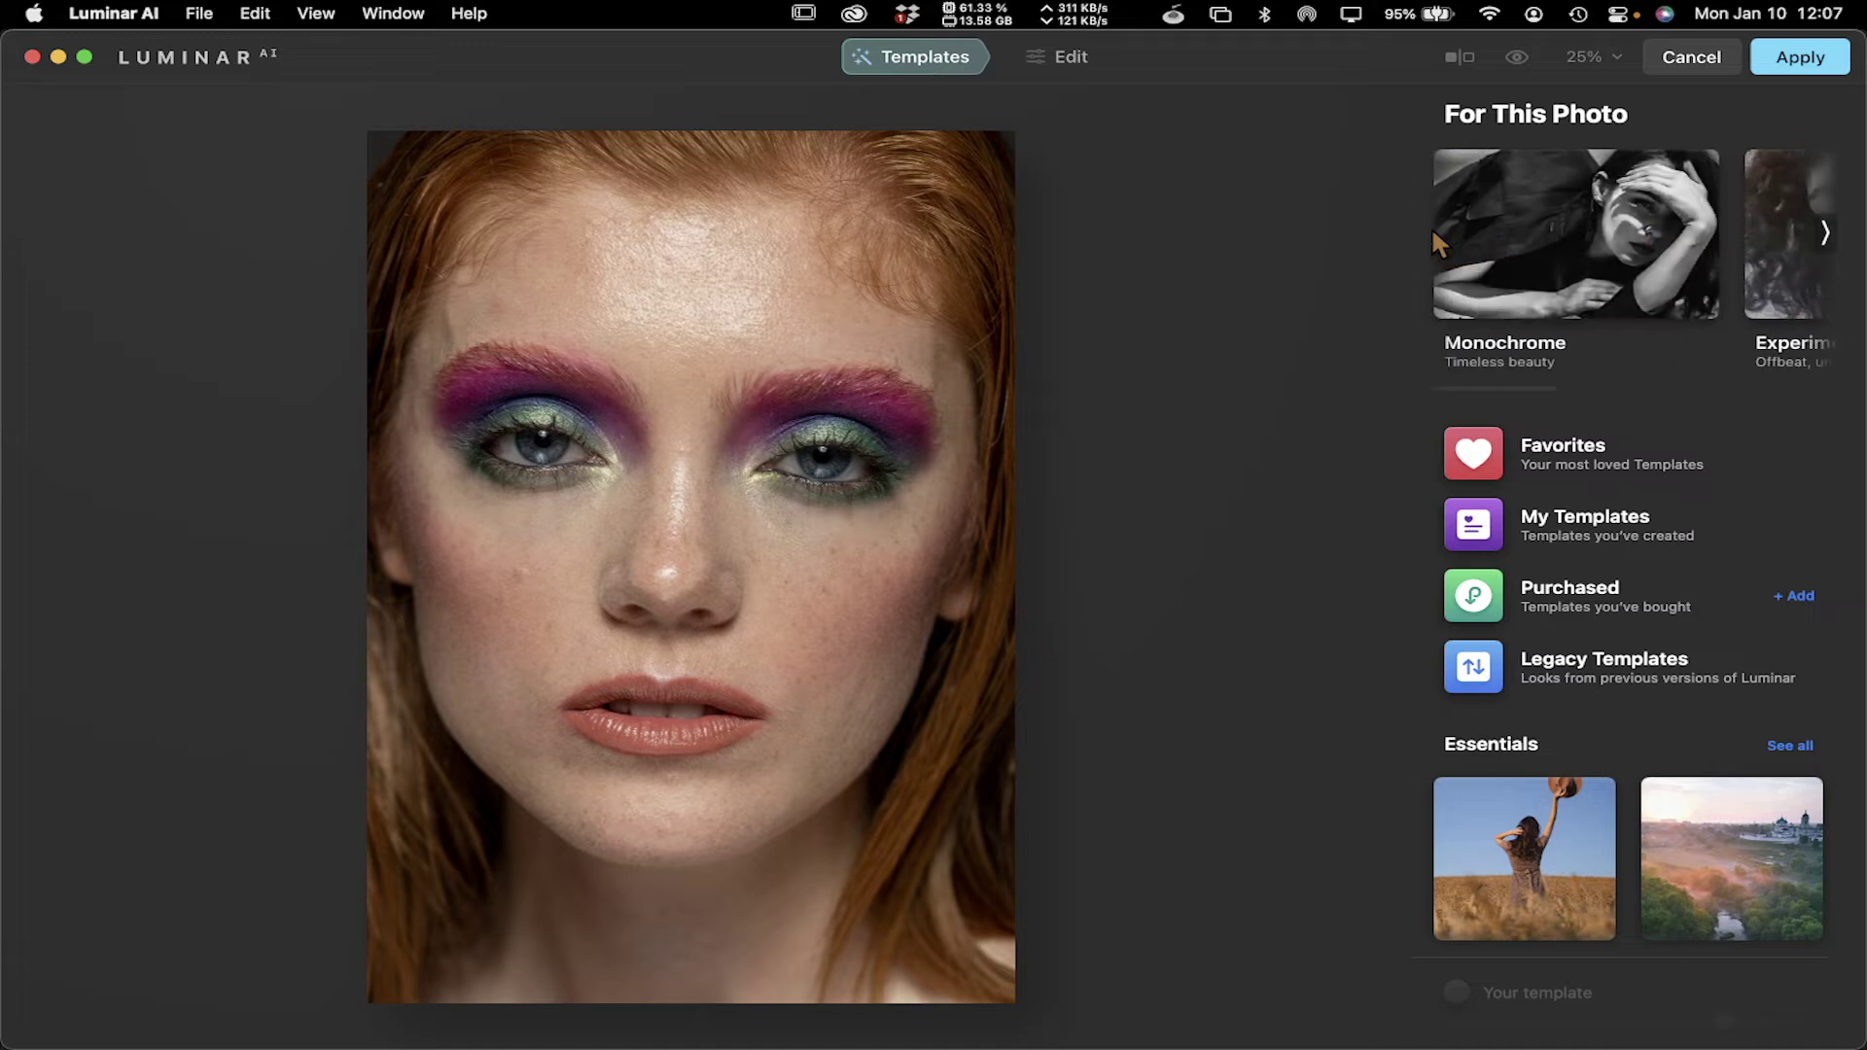
Try Elegant Matte, Low Key and Lighthouse, settle on Film Grain, then return to Templates
{"action": "left_click", "coordinate": [1651, 216]}
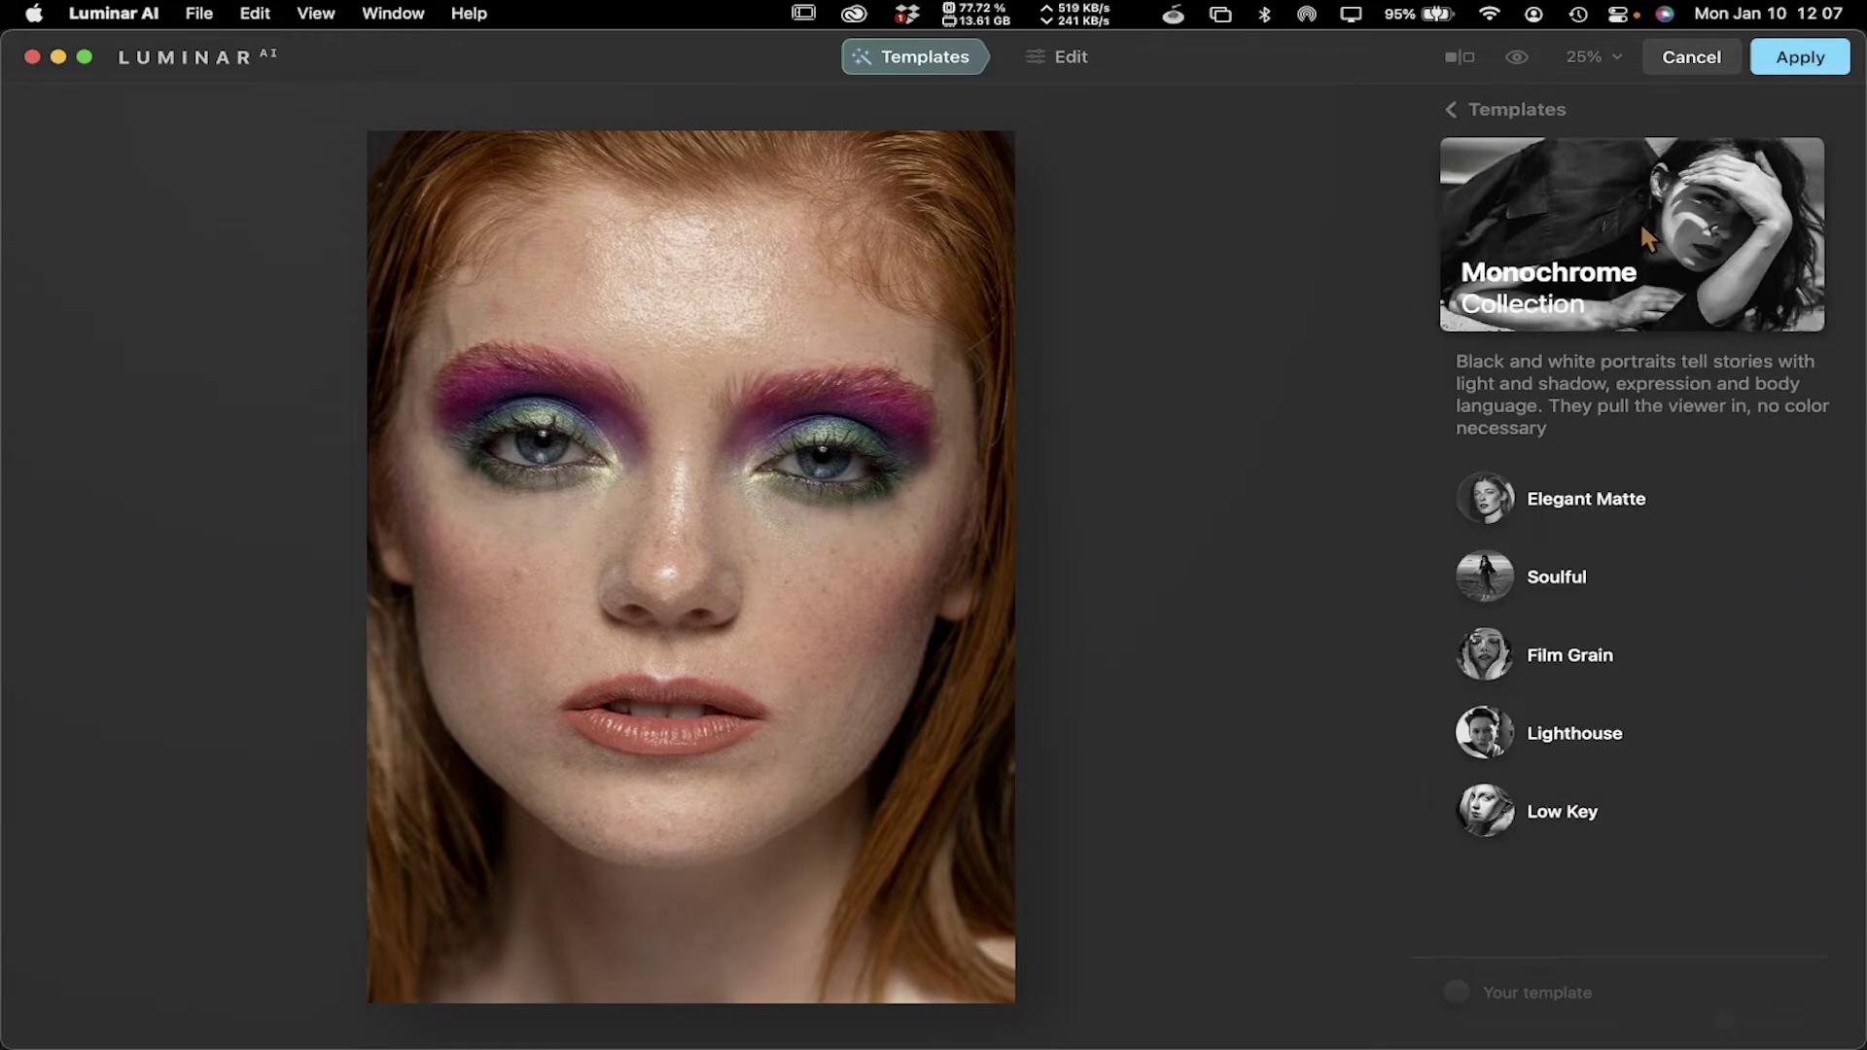
{"action": "left_click", "coordinate": [1490, 499]}
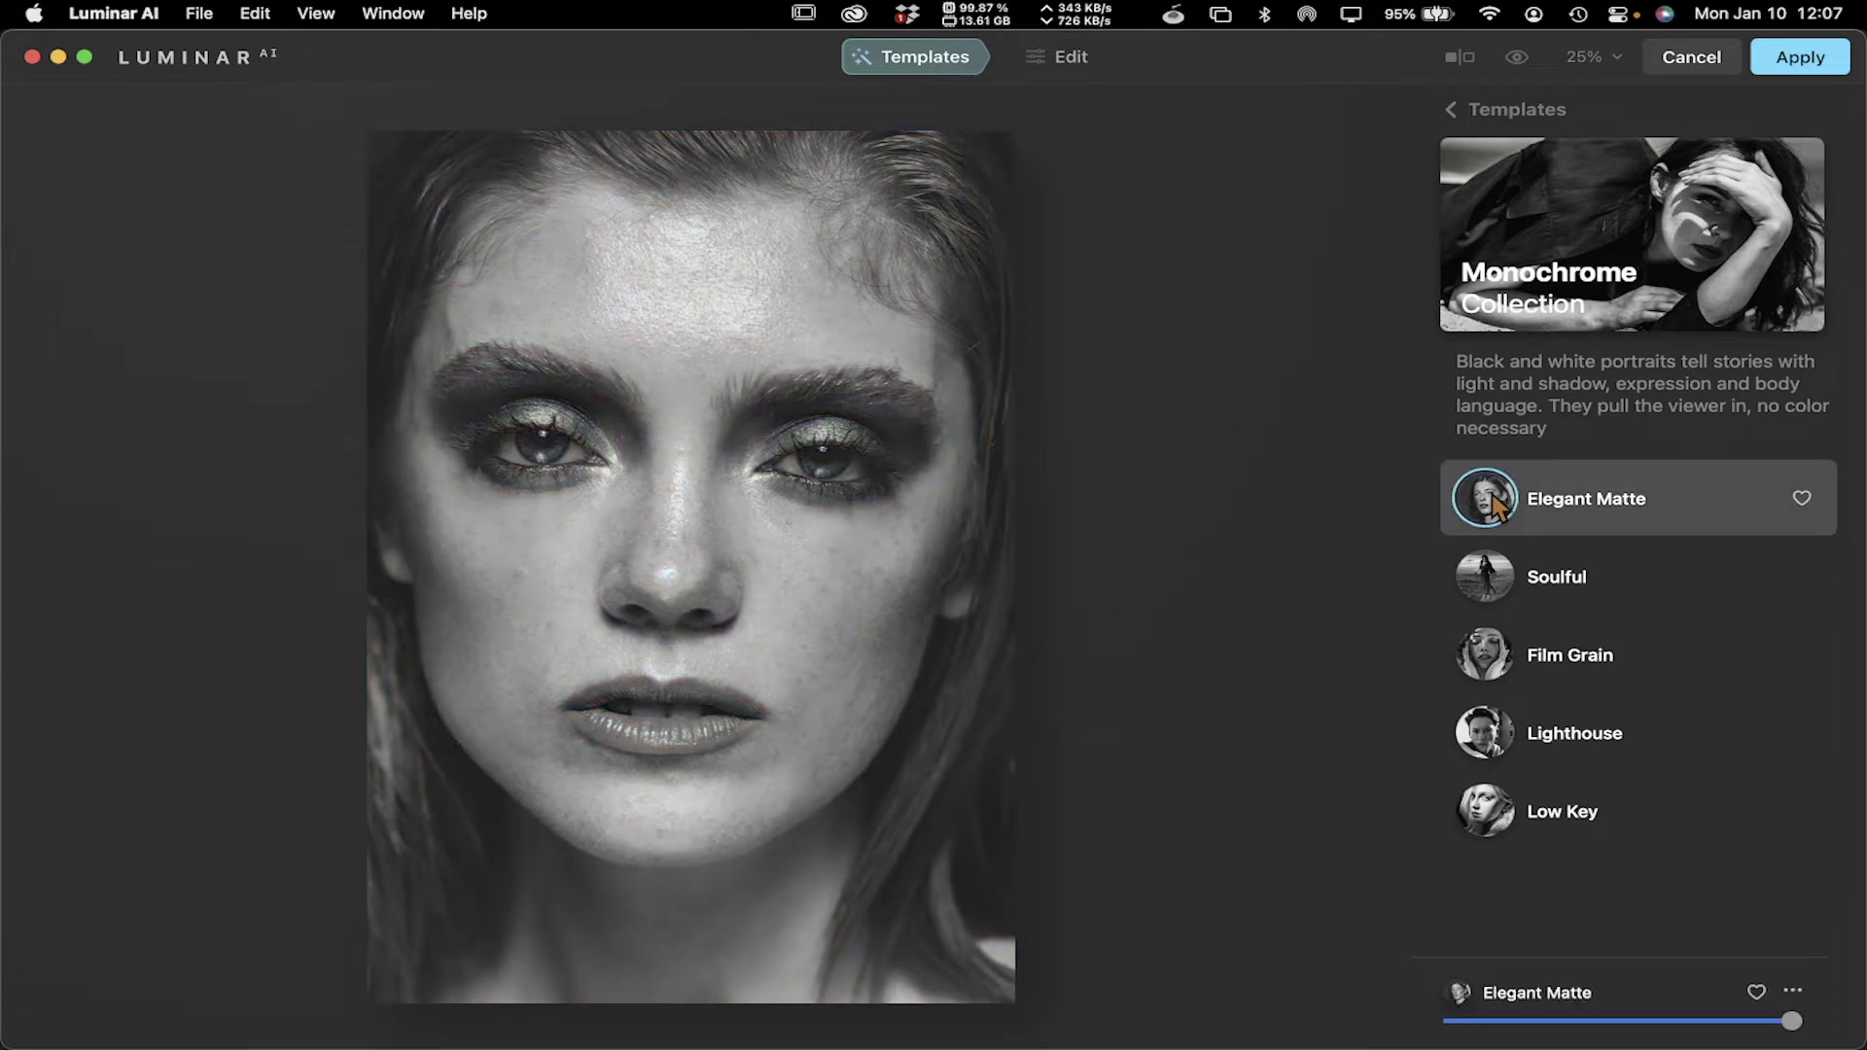
{"action": "left_click", "coordinate": [1507, 826]}
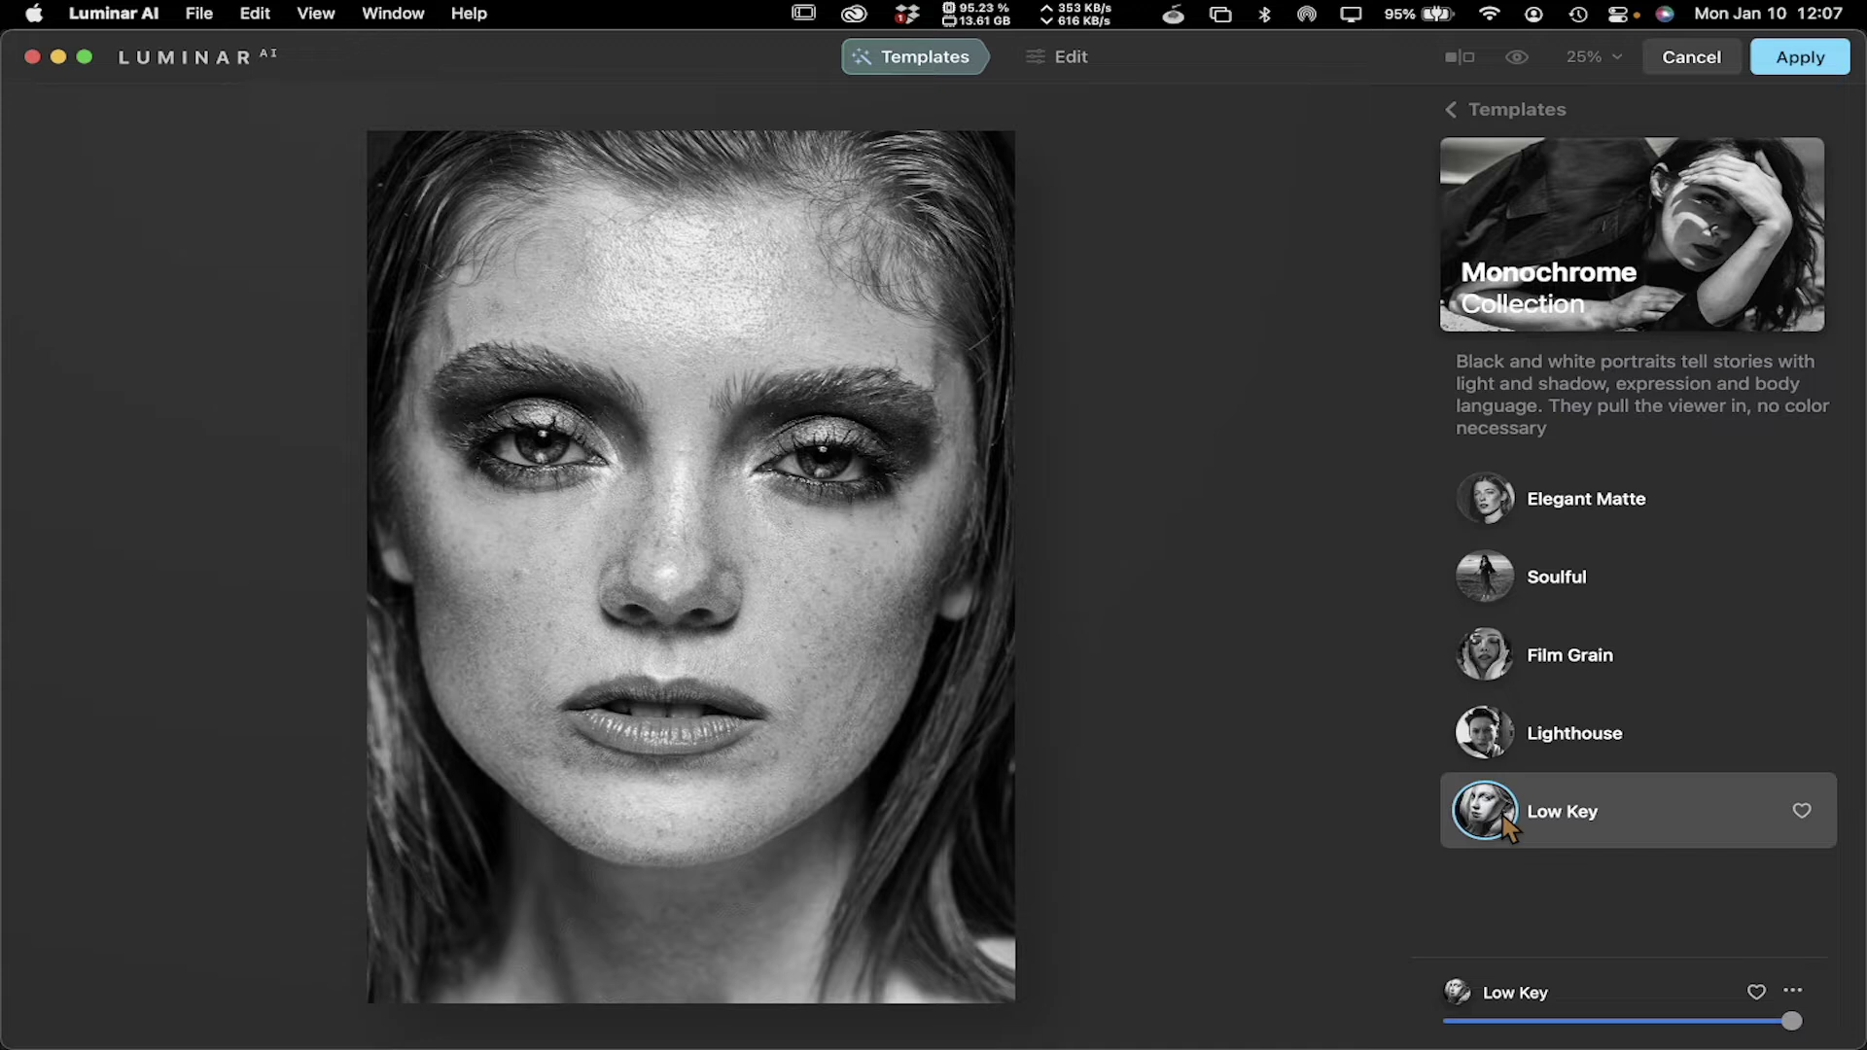
{"action": "left_click", "coordinate": [1493, 741]}
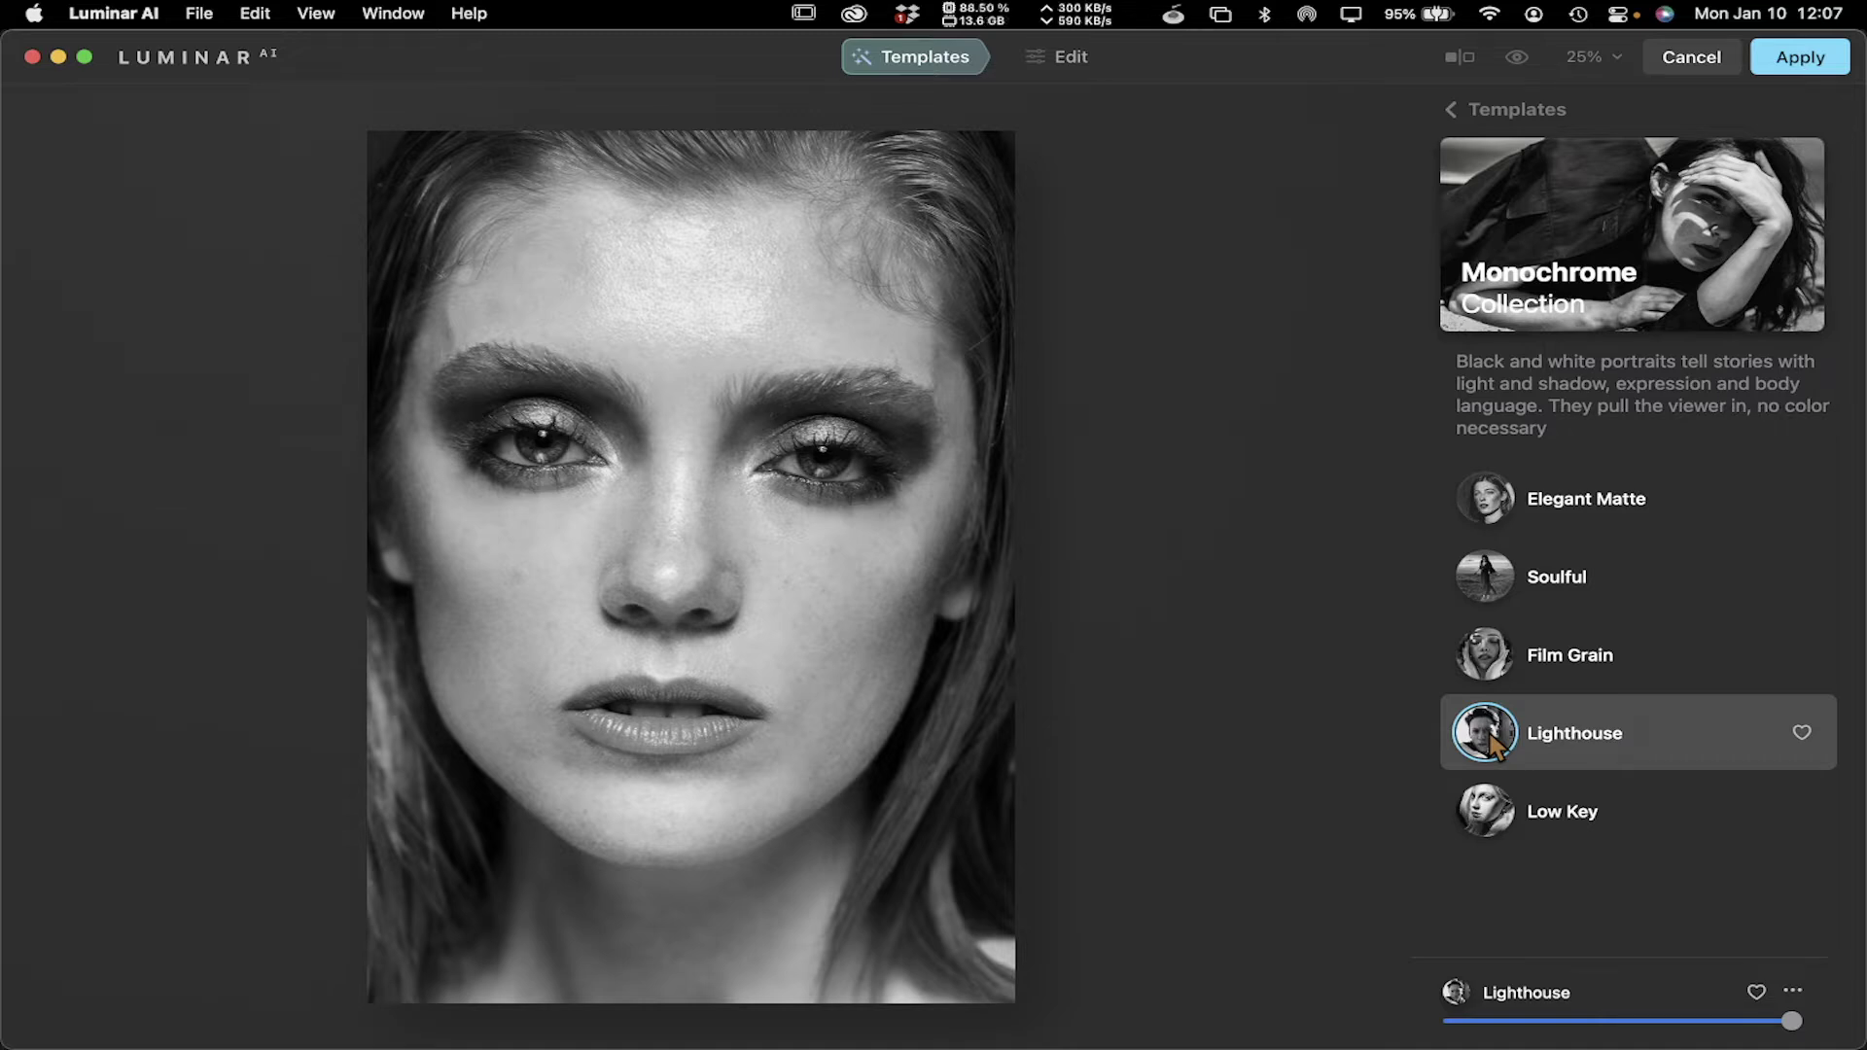
{"action": "left_click", "coordinate": [1487, 658]}
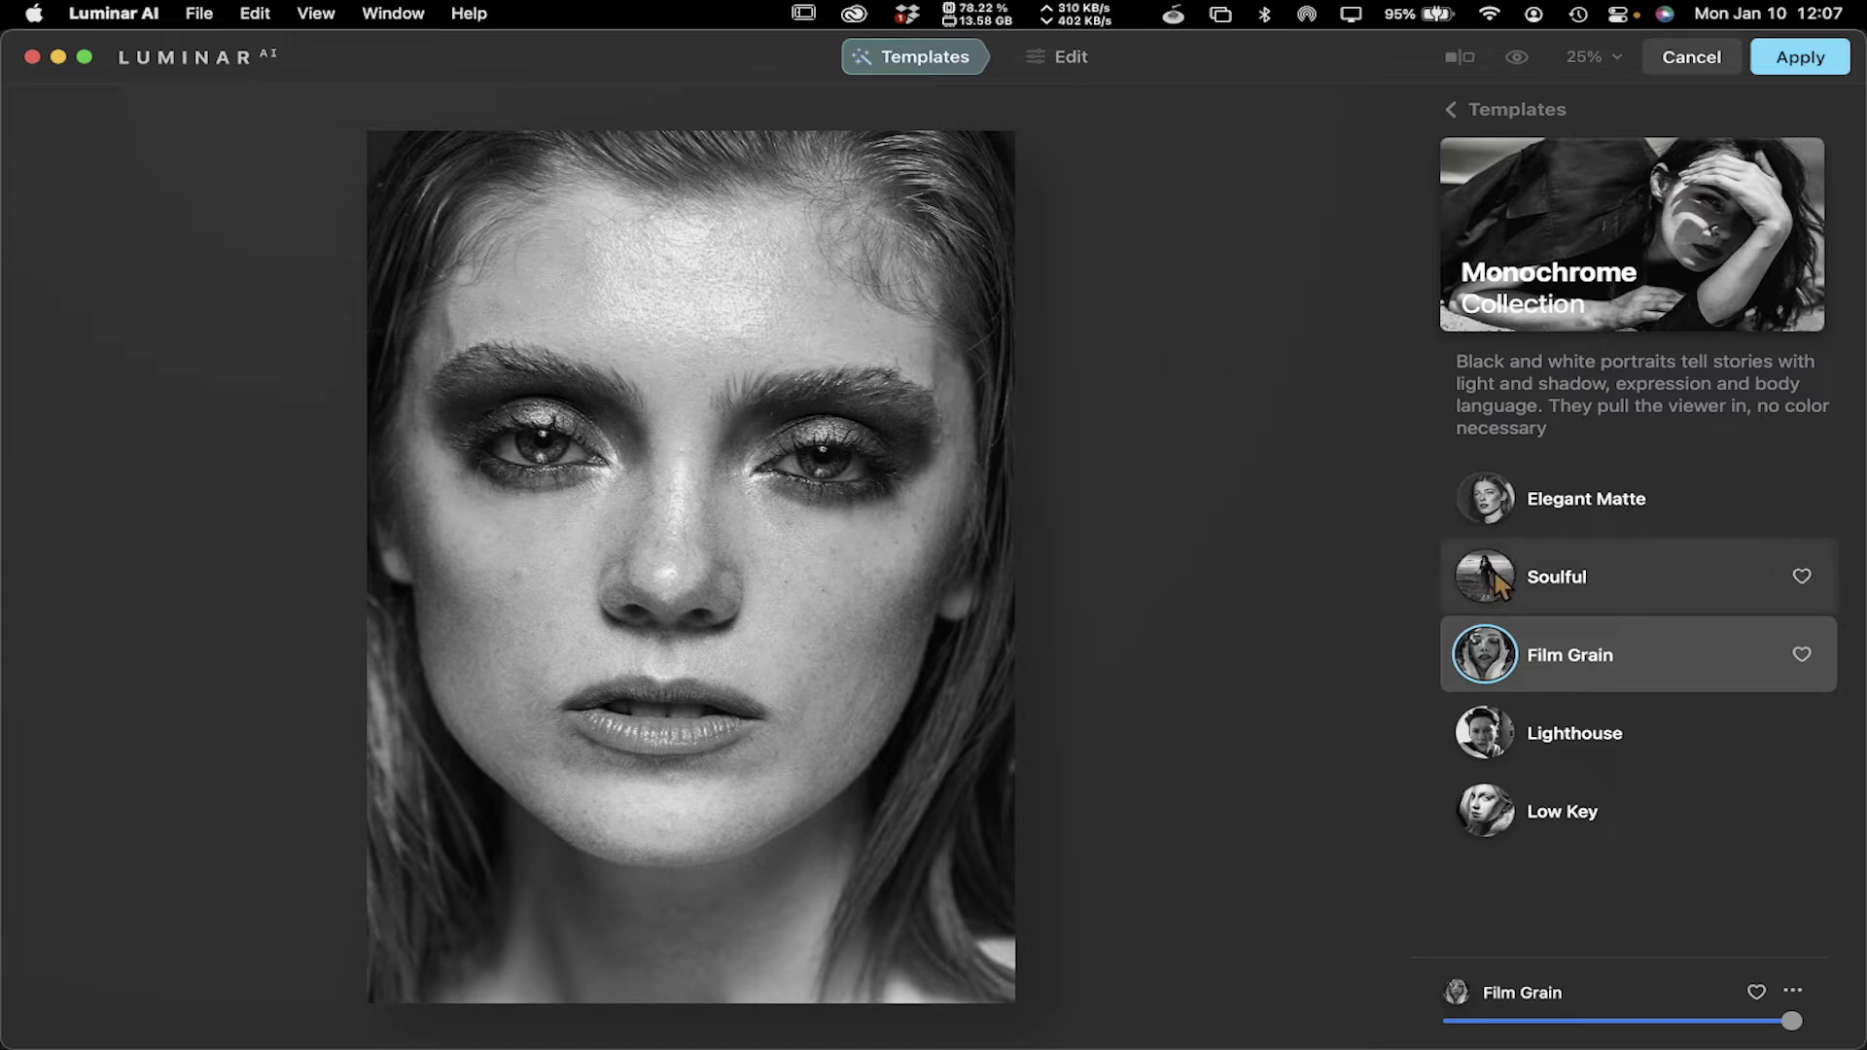
{"action": "left_click", "coordinate": [1452, 115]}
In the Experimental collection, preview the Feather Light, Glow and Color Ramp templates
{"action": "scroll", "coordinate": [1550, 243], "scroll_direction": "right", "scroll_amount": 5}
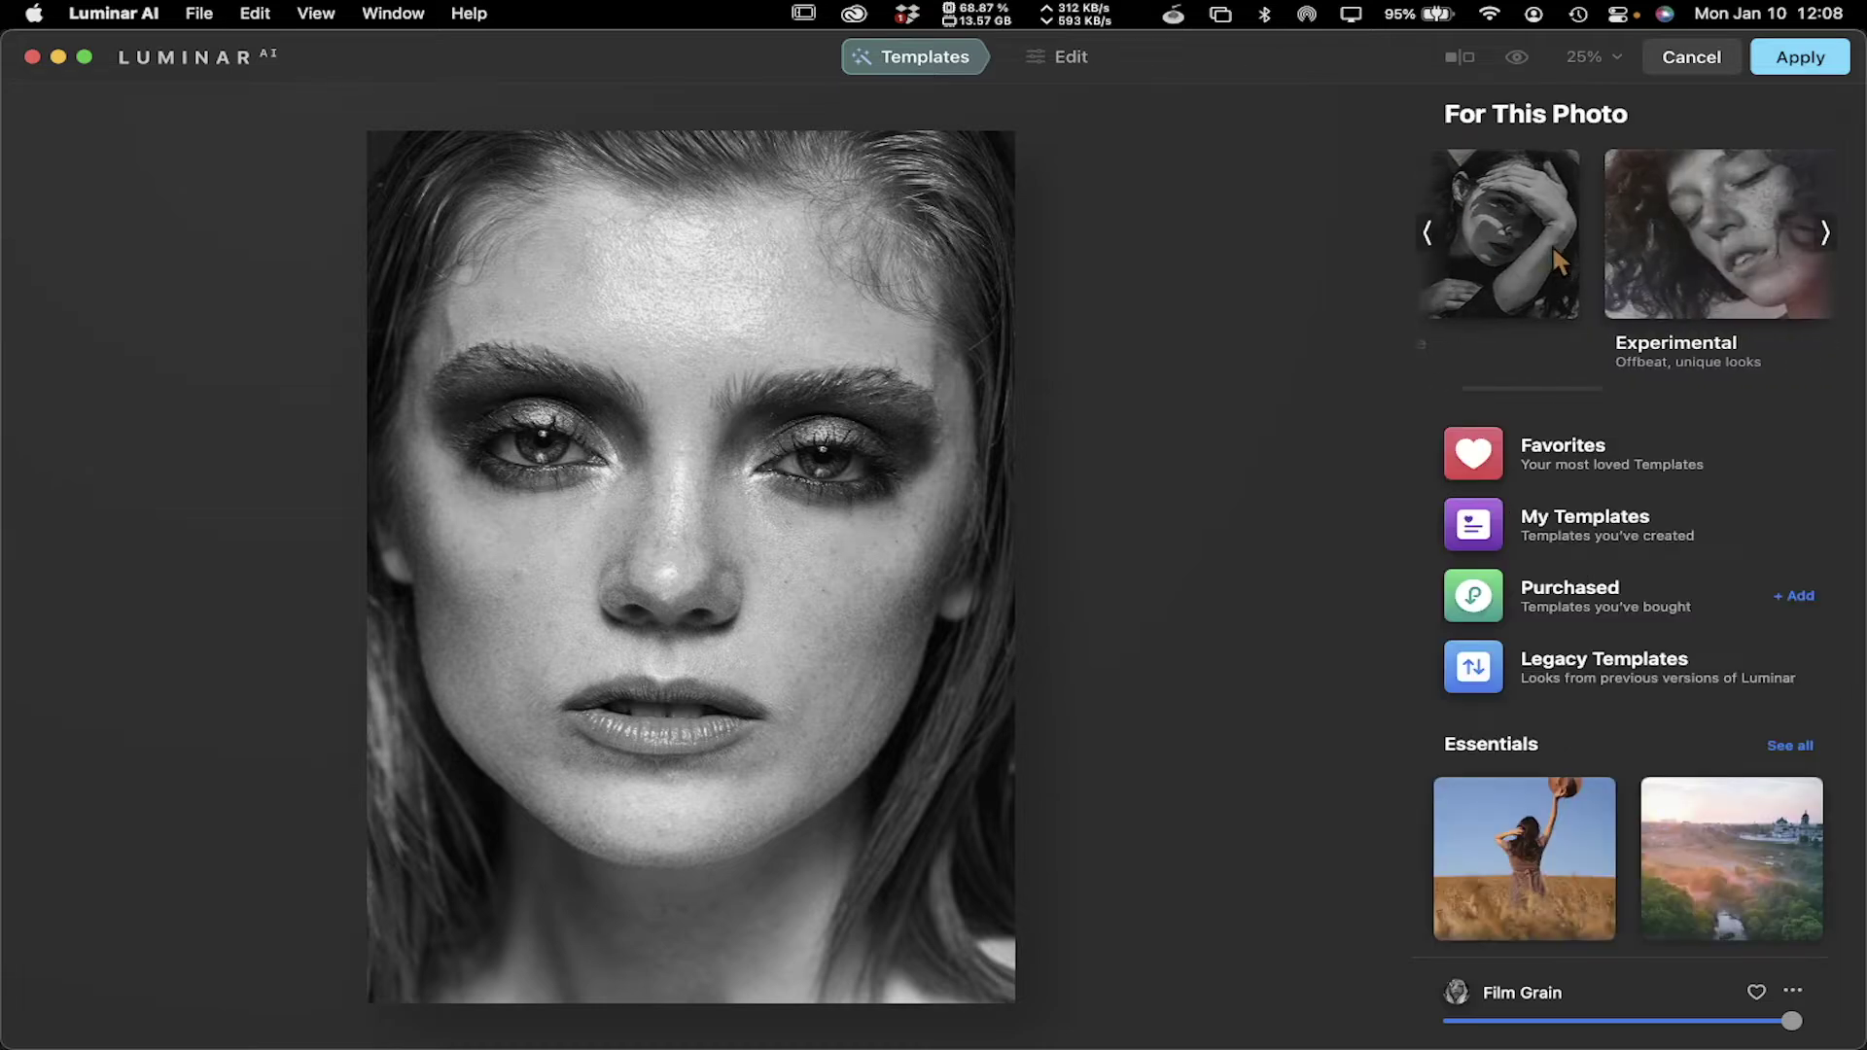
{"action": "left_click", "coordinate": [1635, 230]}
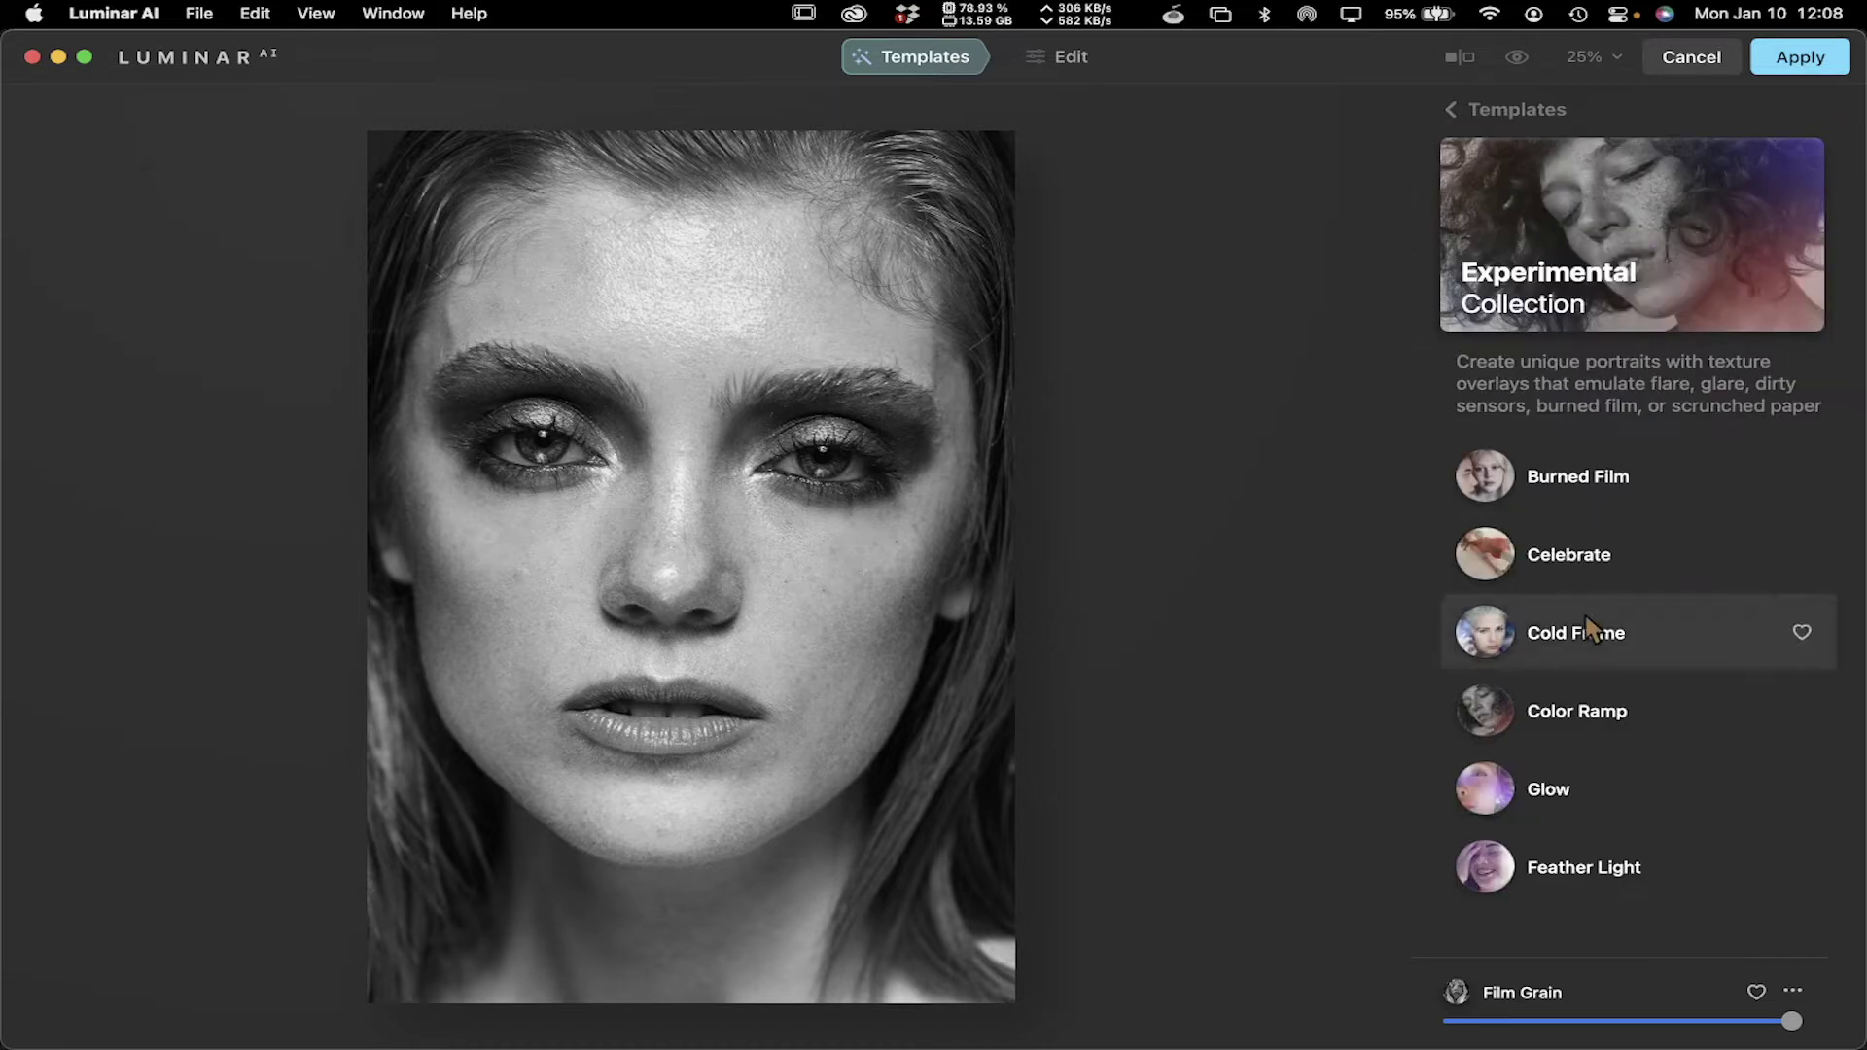
{"action": "left_click", "coordinate": [1499, 887]}
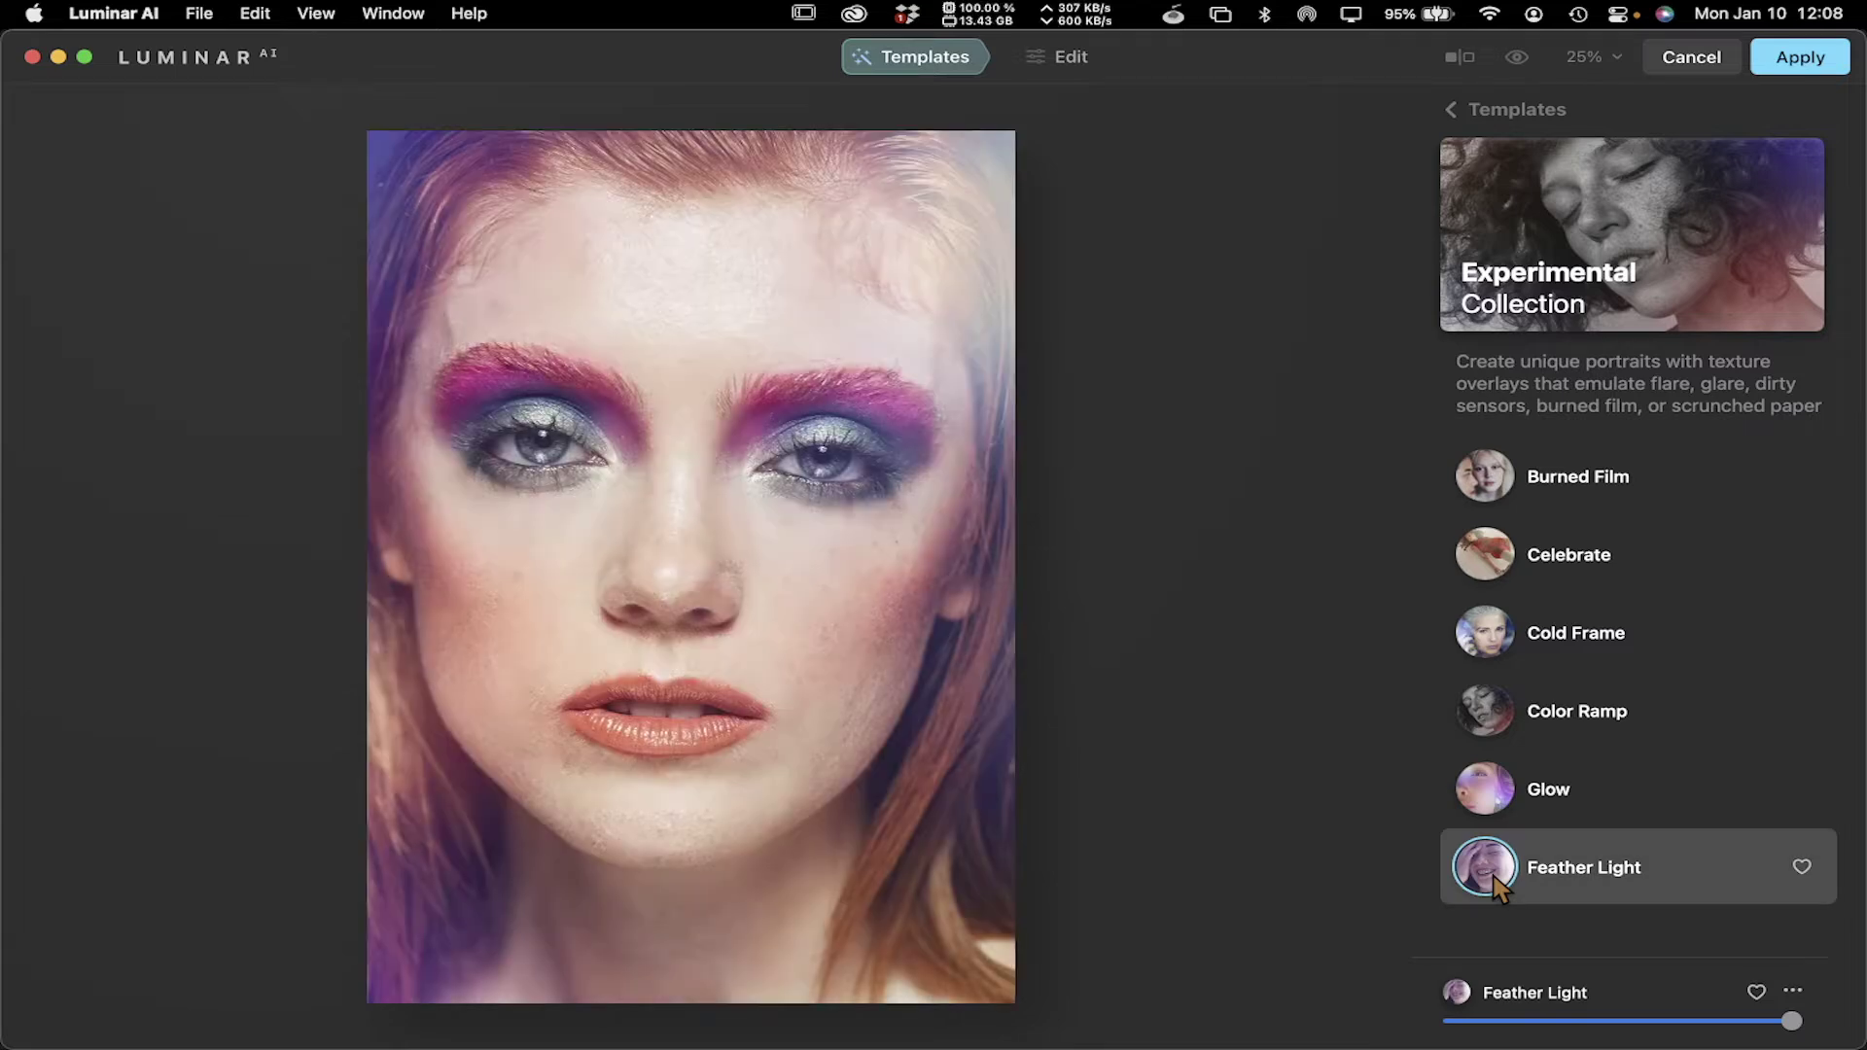
{"action": "left_click", "coordinate": [1497, 807]}
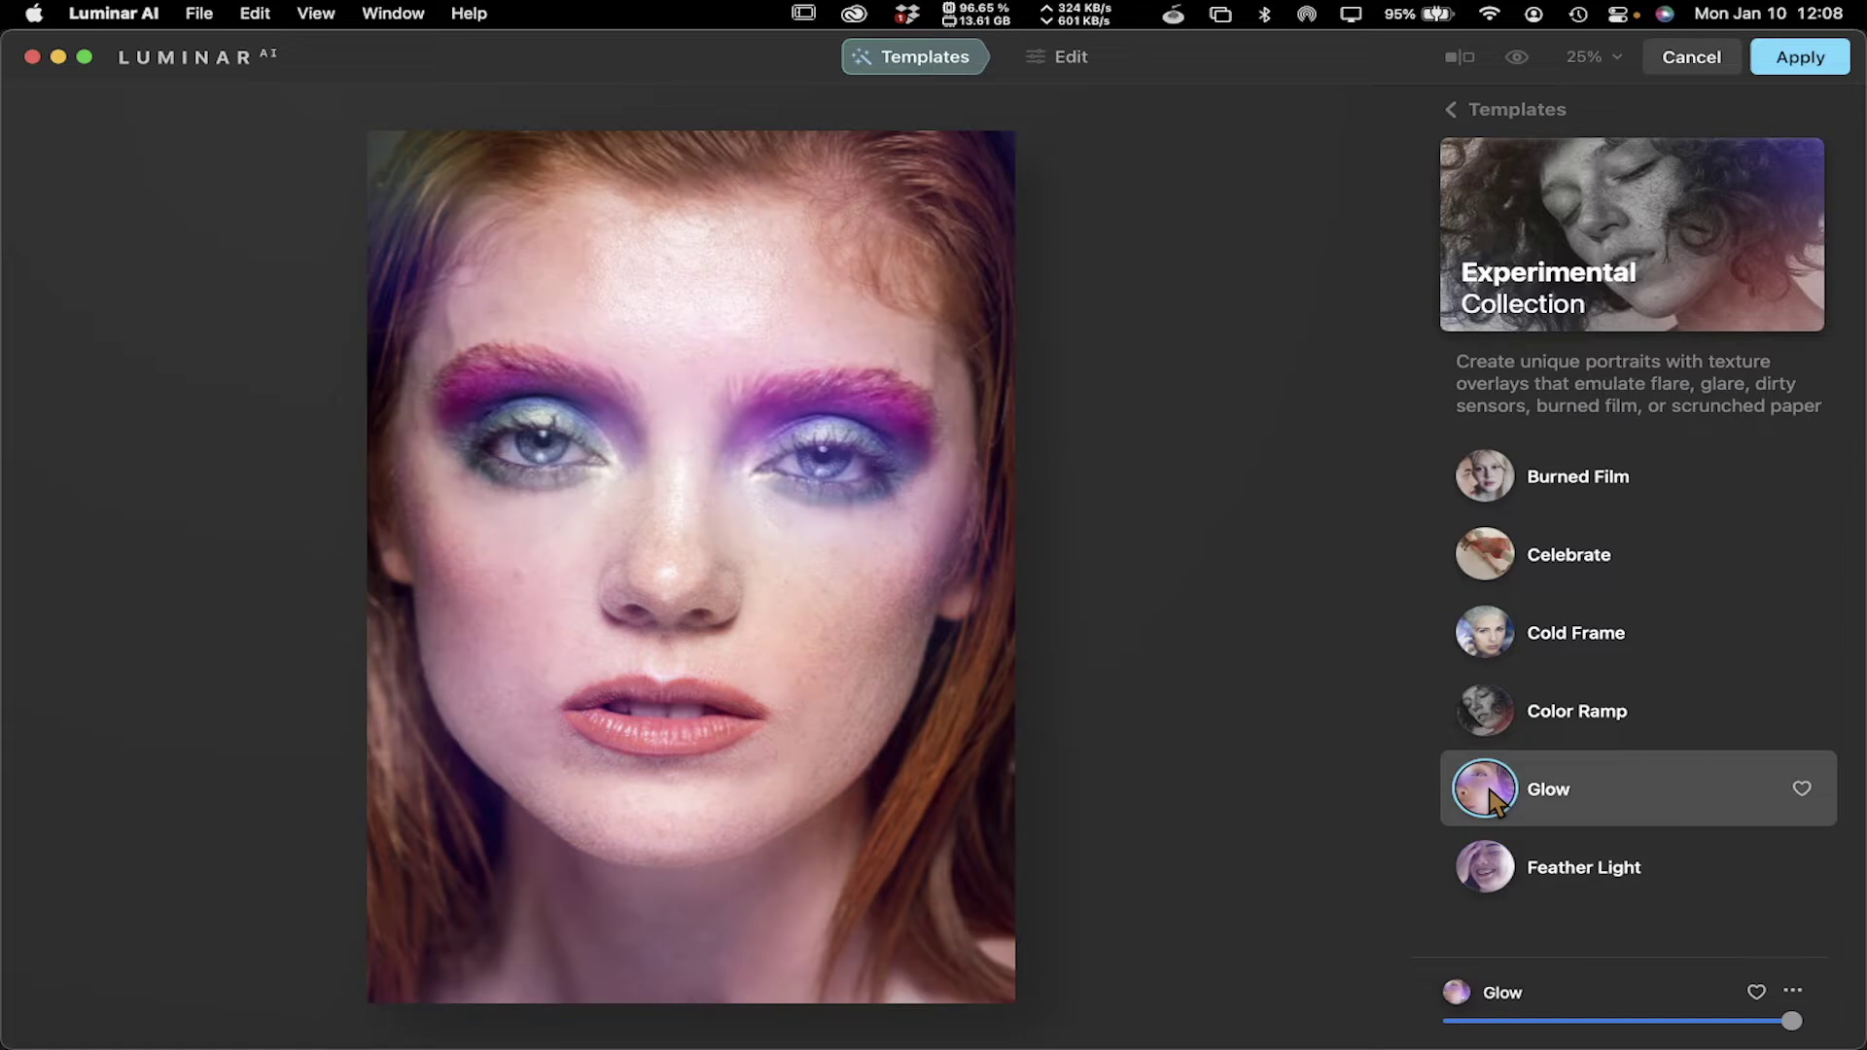
{"action": "left_click", "coordinate": [1494, 725]}
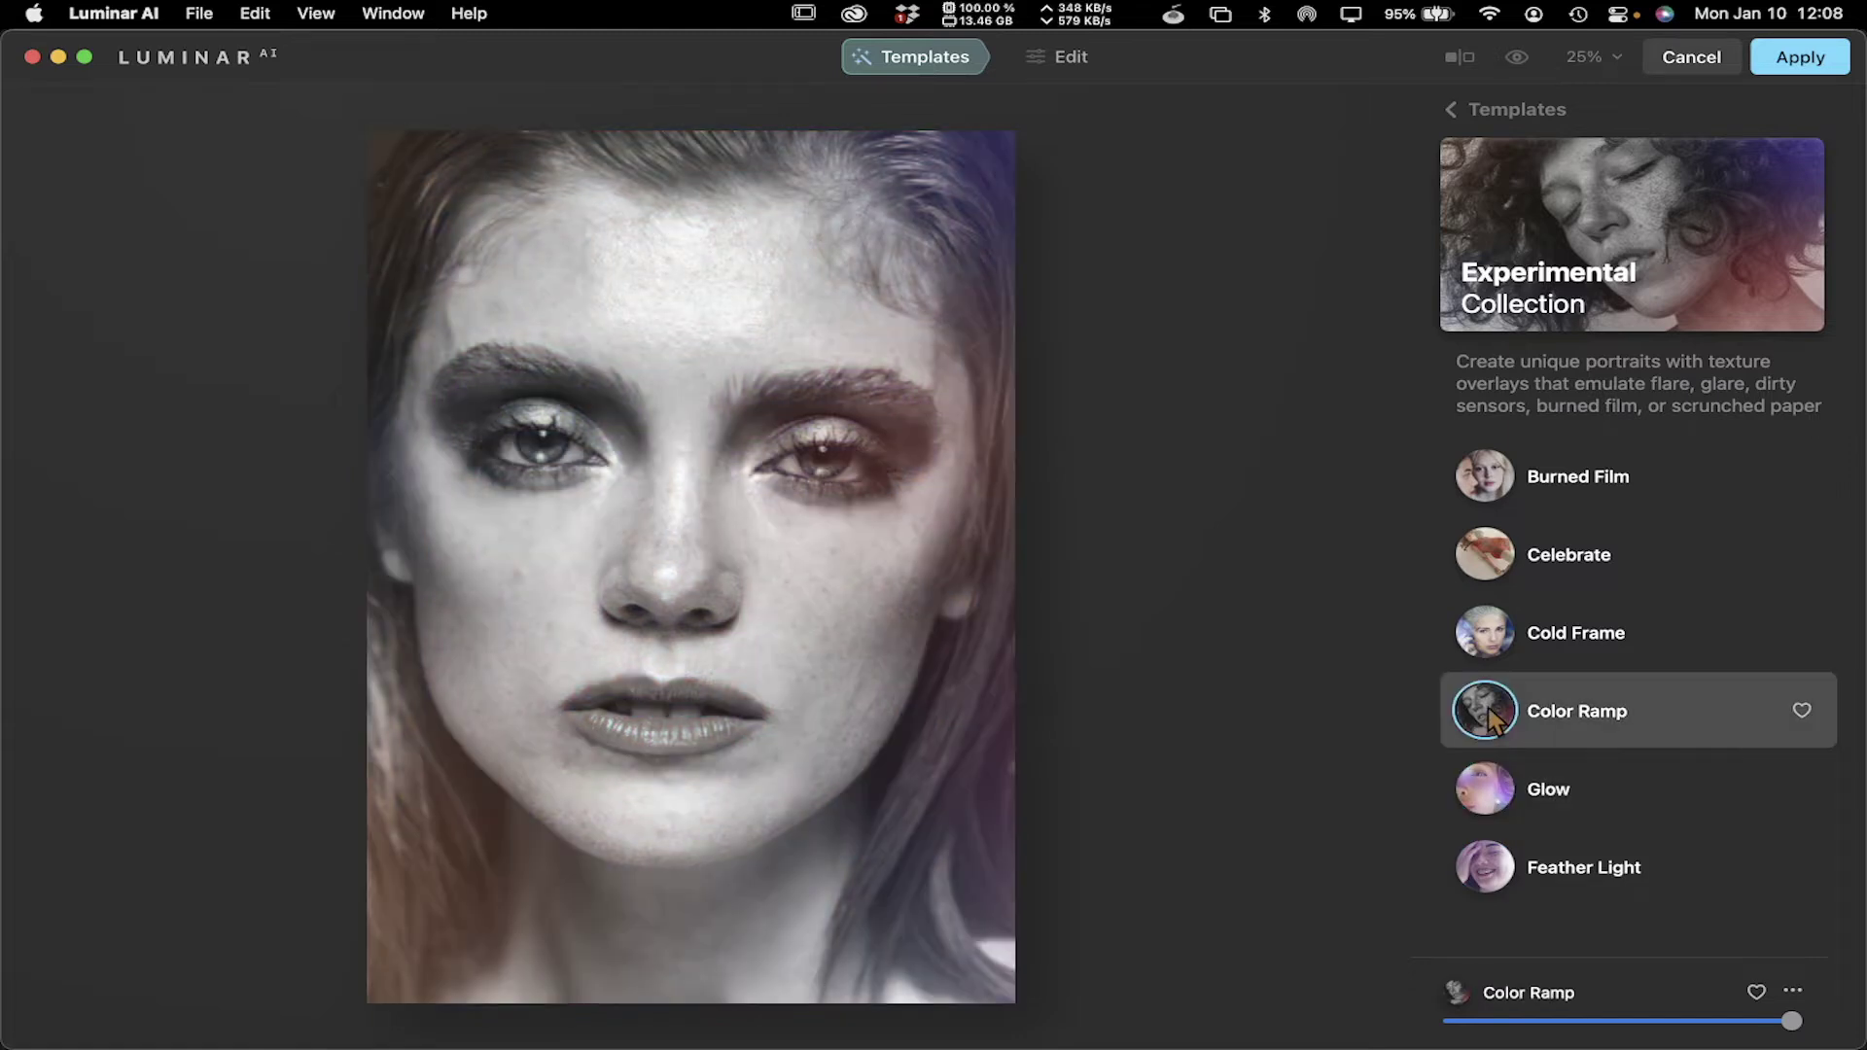
Apply the Cold Frame template, try it at half strength, then set it back to full
{"action": "left_click", "coordinate": [1492, 634]}
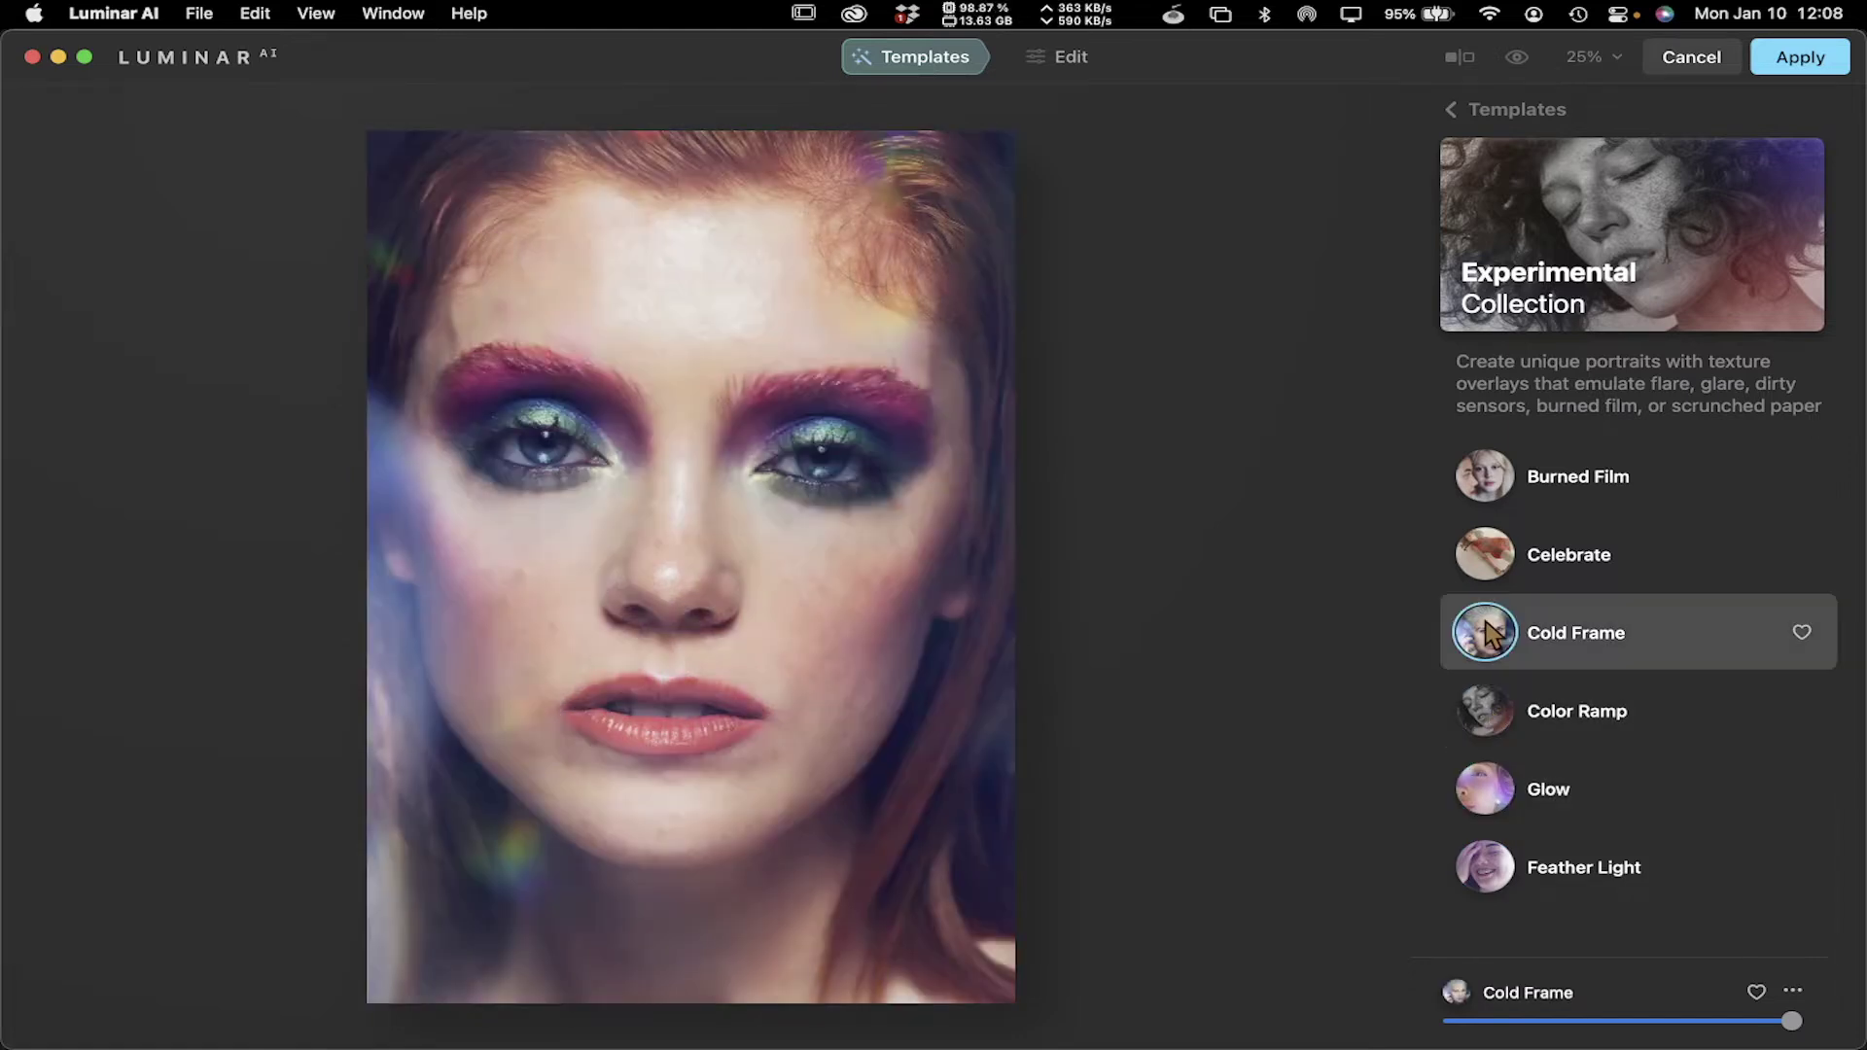
{"action": "left_click_drag", "start_coordinate": [1792, 1022], "coordinate": [1617, 1023]}
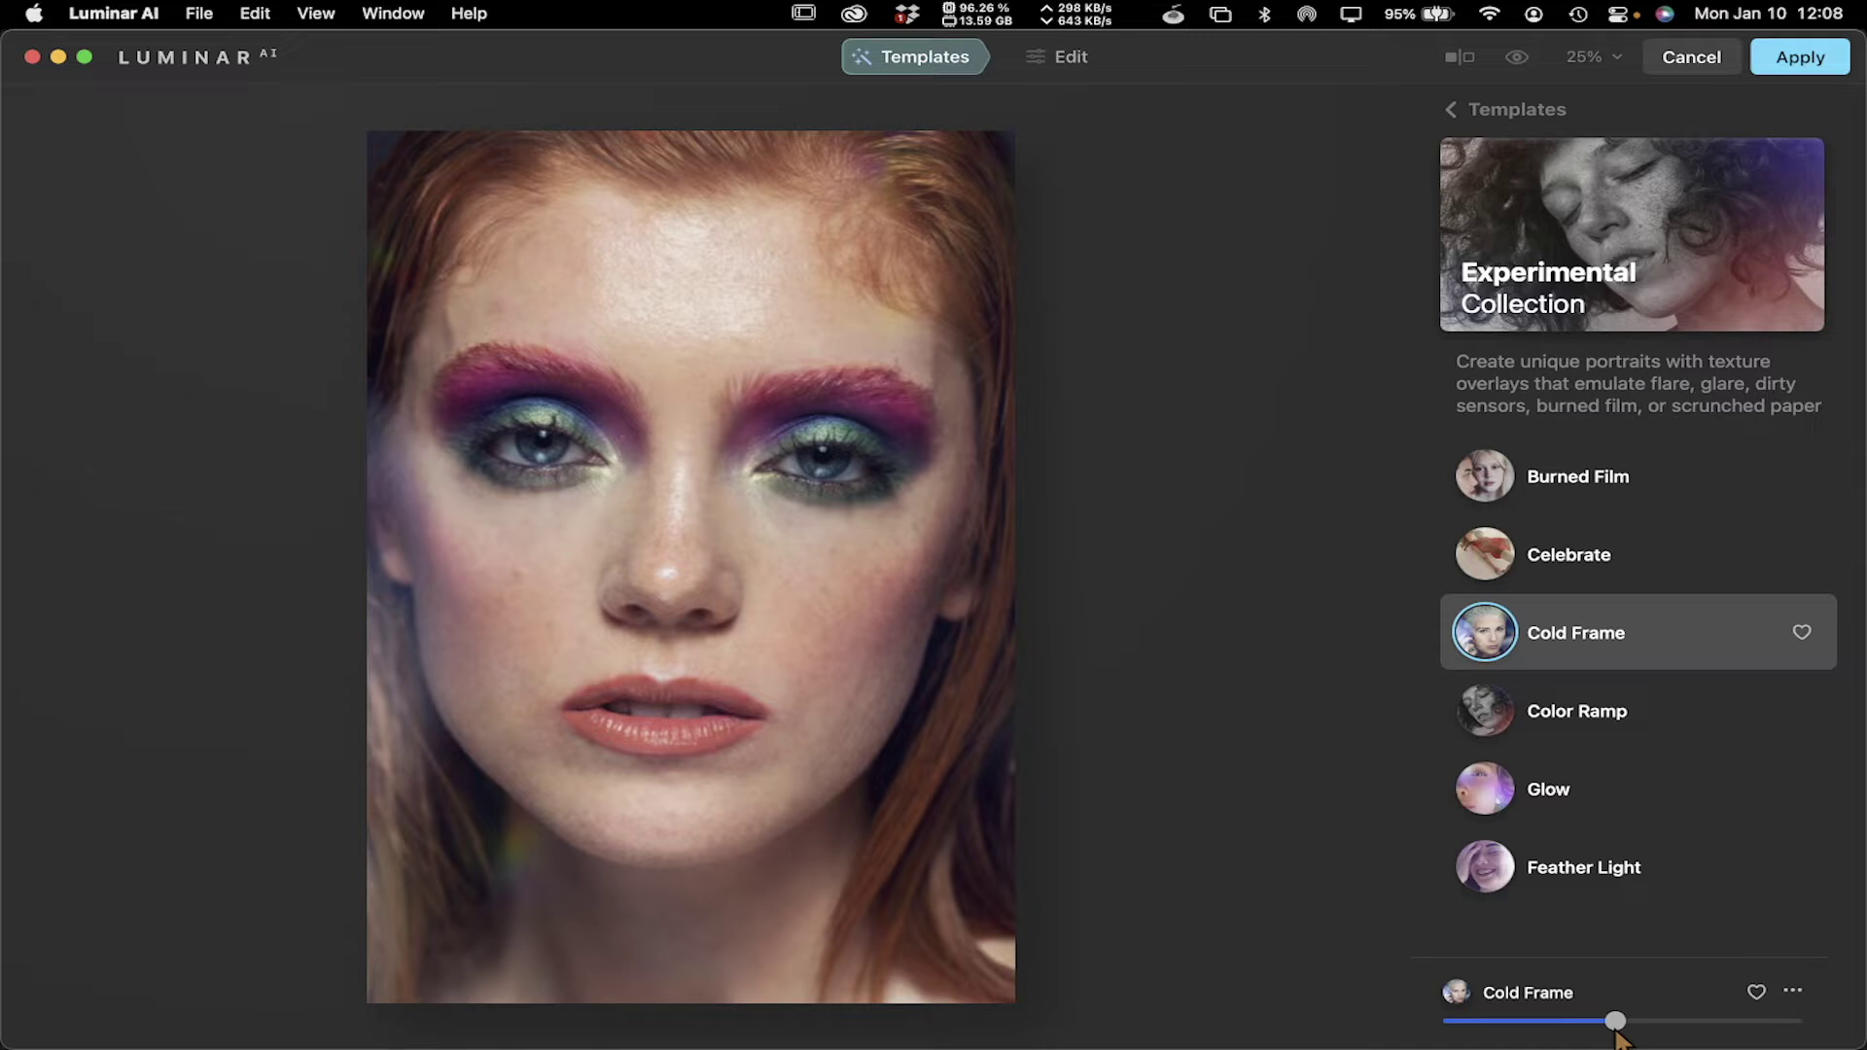
{"action": "left_click_drag", "start_coordinate": [1615, 1023], "coordinate": [1792, 1023]}
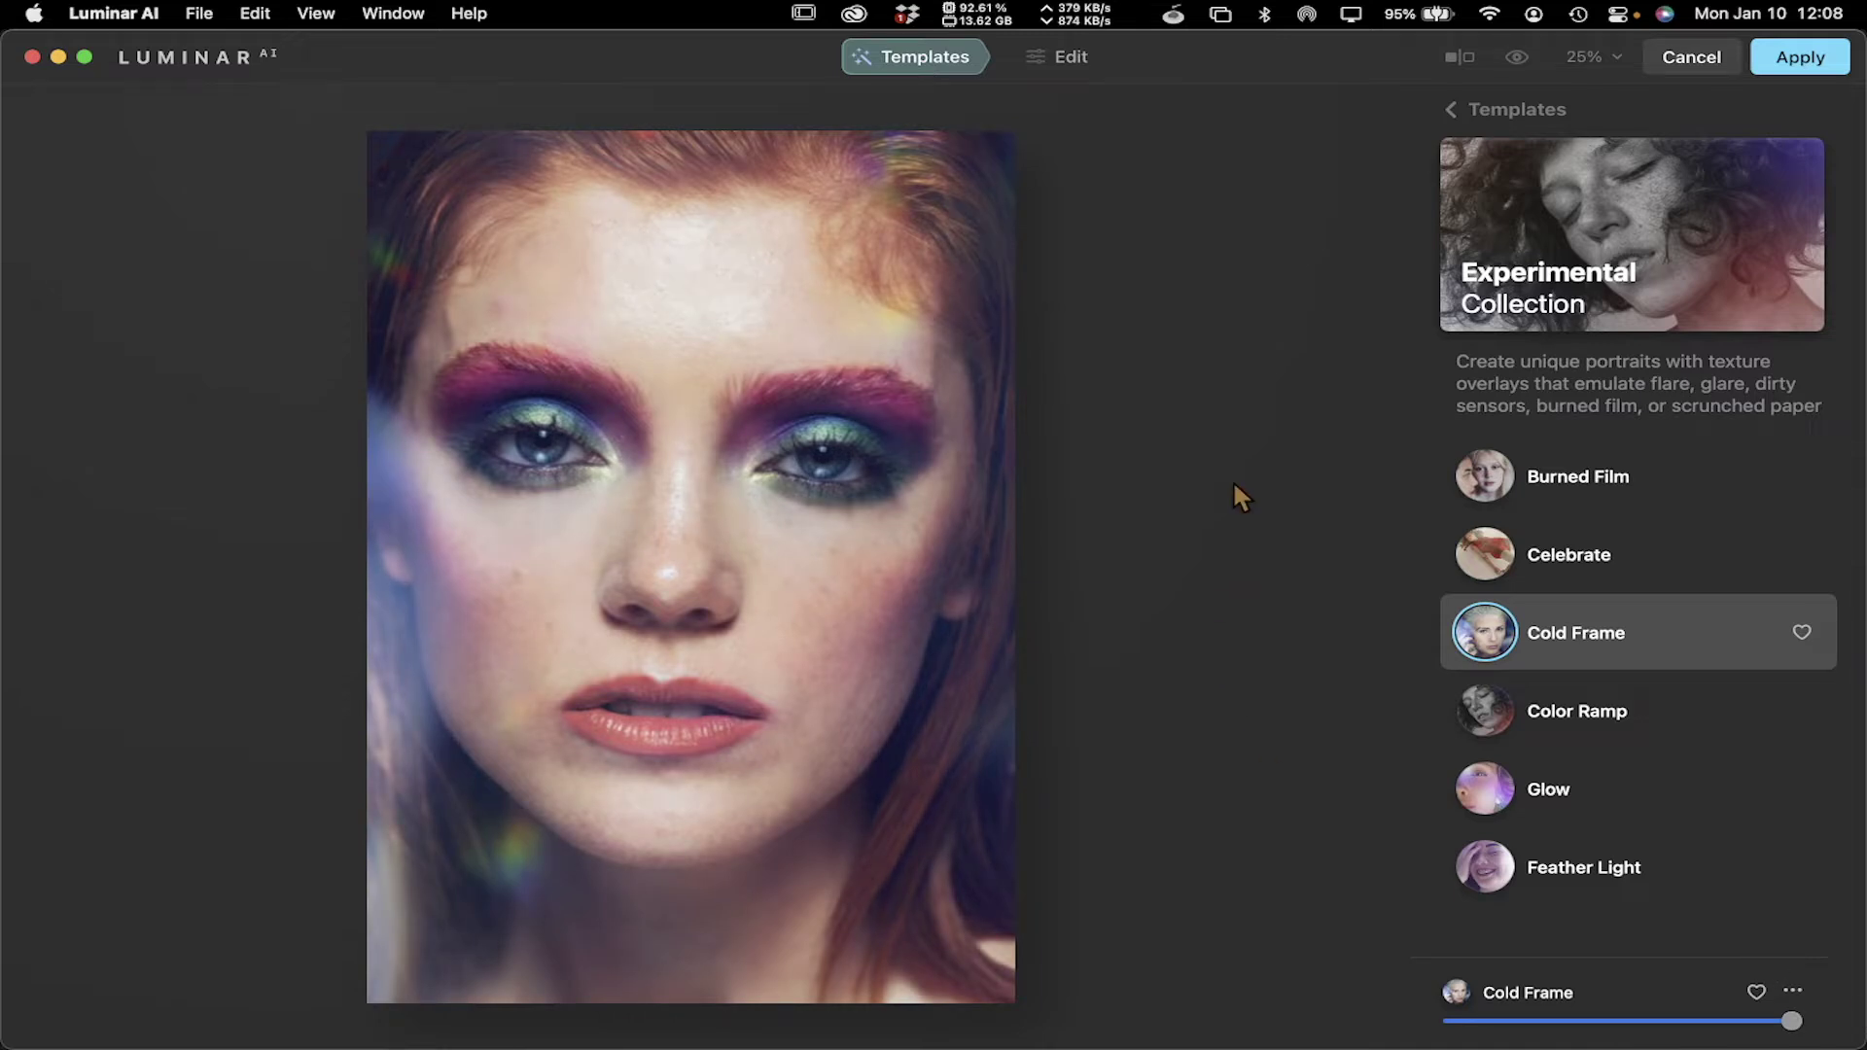
Switch to the Edit tools and scroll through the tool list
{"action": "left_click", "coordinate": [1072, 60]}
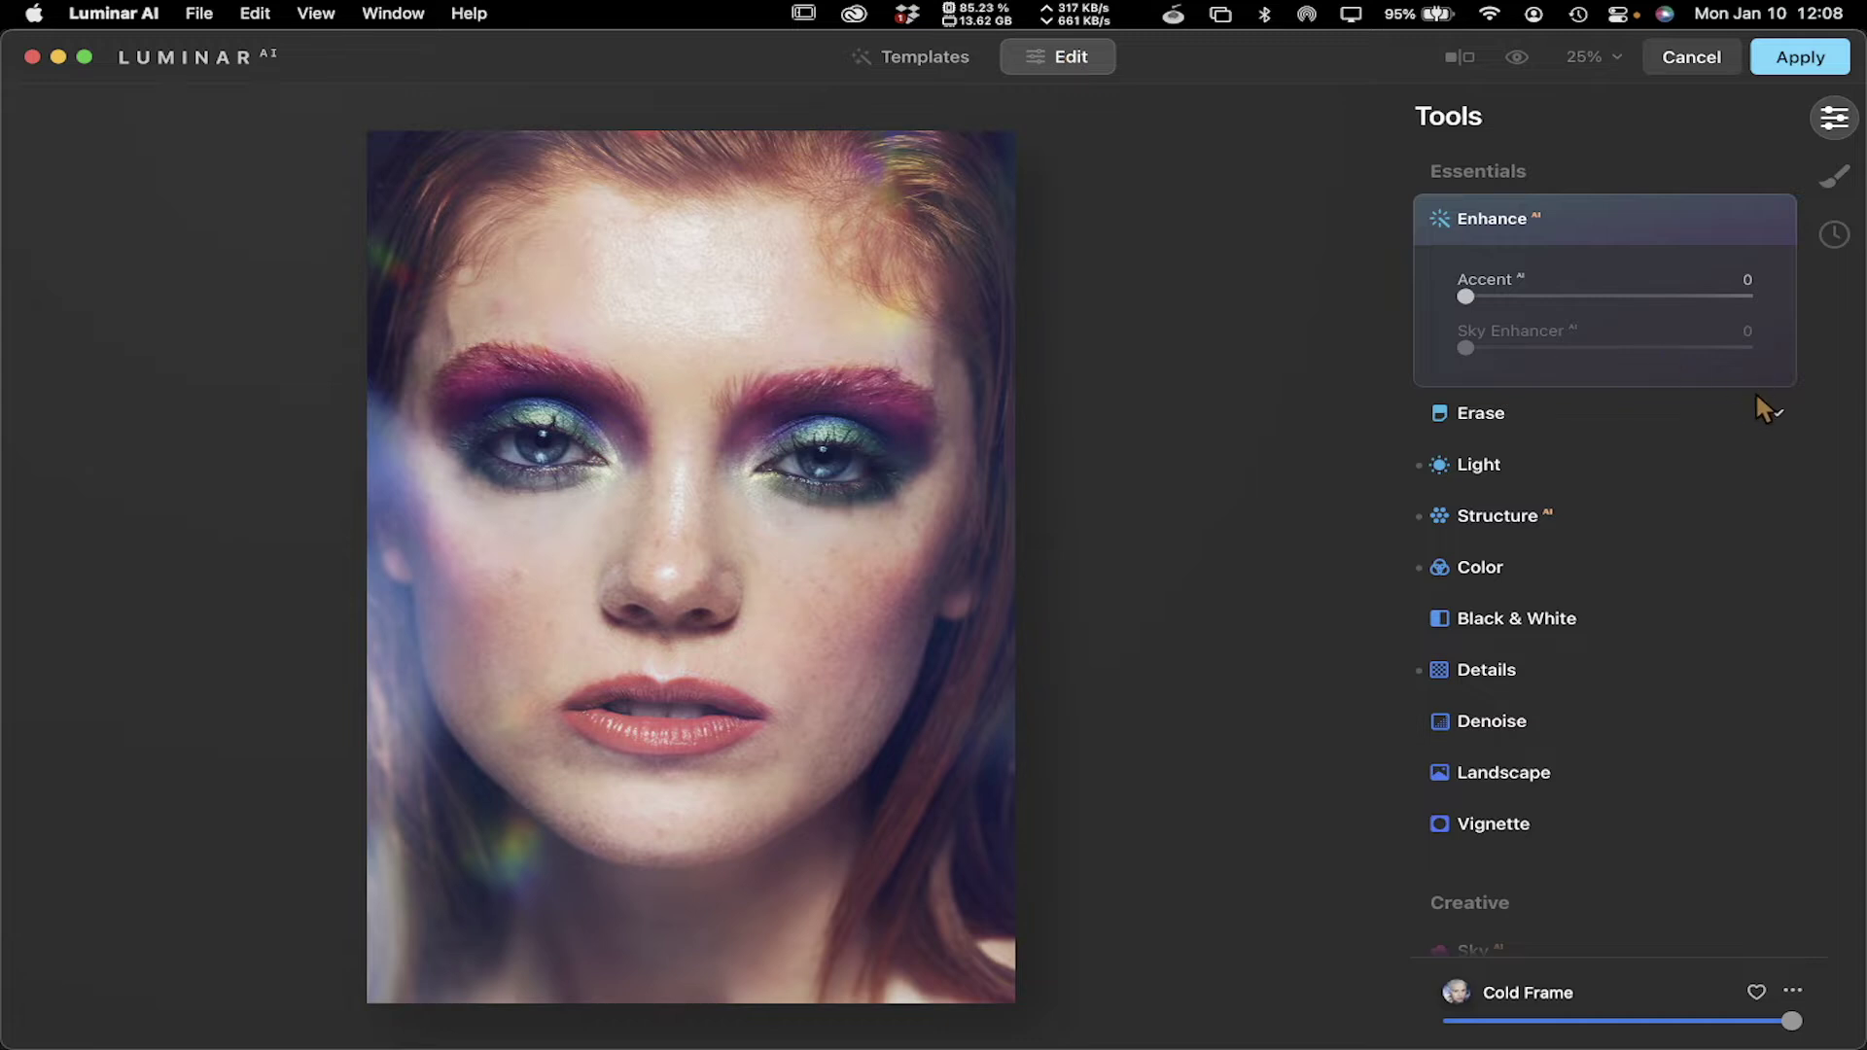
{"action": "scroll", "coordinate": [1755, 395], "scroll_direction": "down", "scroll_amount": 10}
{"action": "scroll", "coordinate": [1754, 391], "scroll_direction": "up", "scroll_amount": 10}
{"action": "scroll", "coordinate": [1579, 412], "scroll_direction": "up", "scroll_amount": 1}
{"action": "scroll", "coordinate": [1563, 464], "scroll_direction": "down", "scroll_amount": 3}
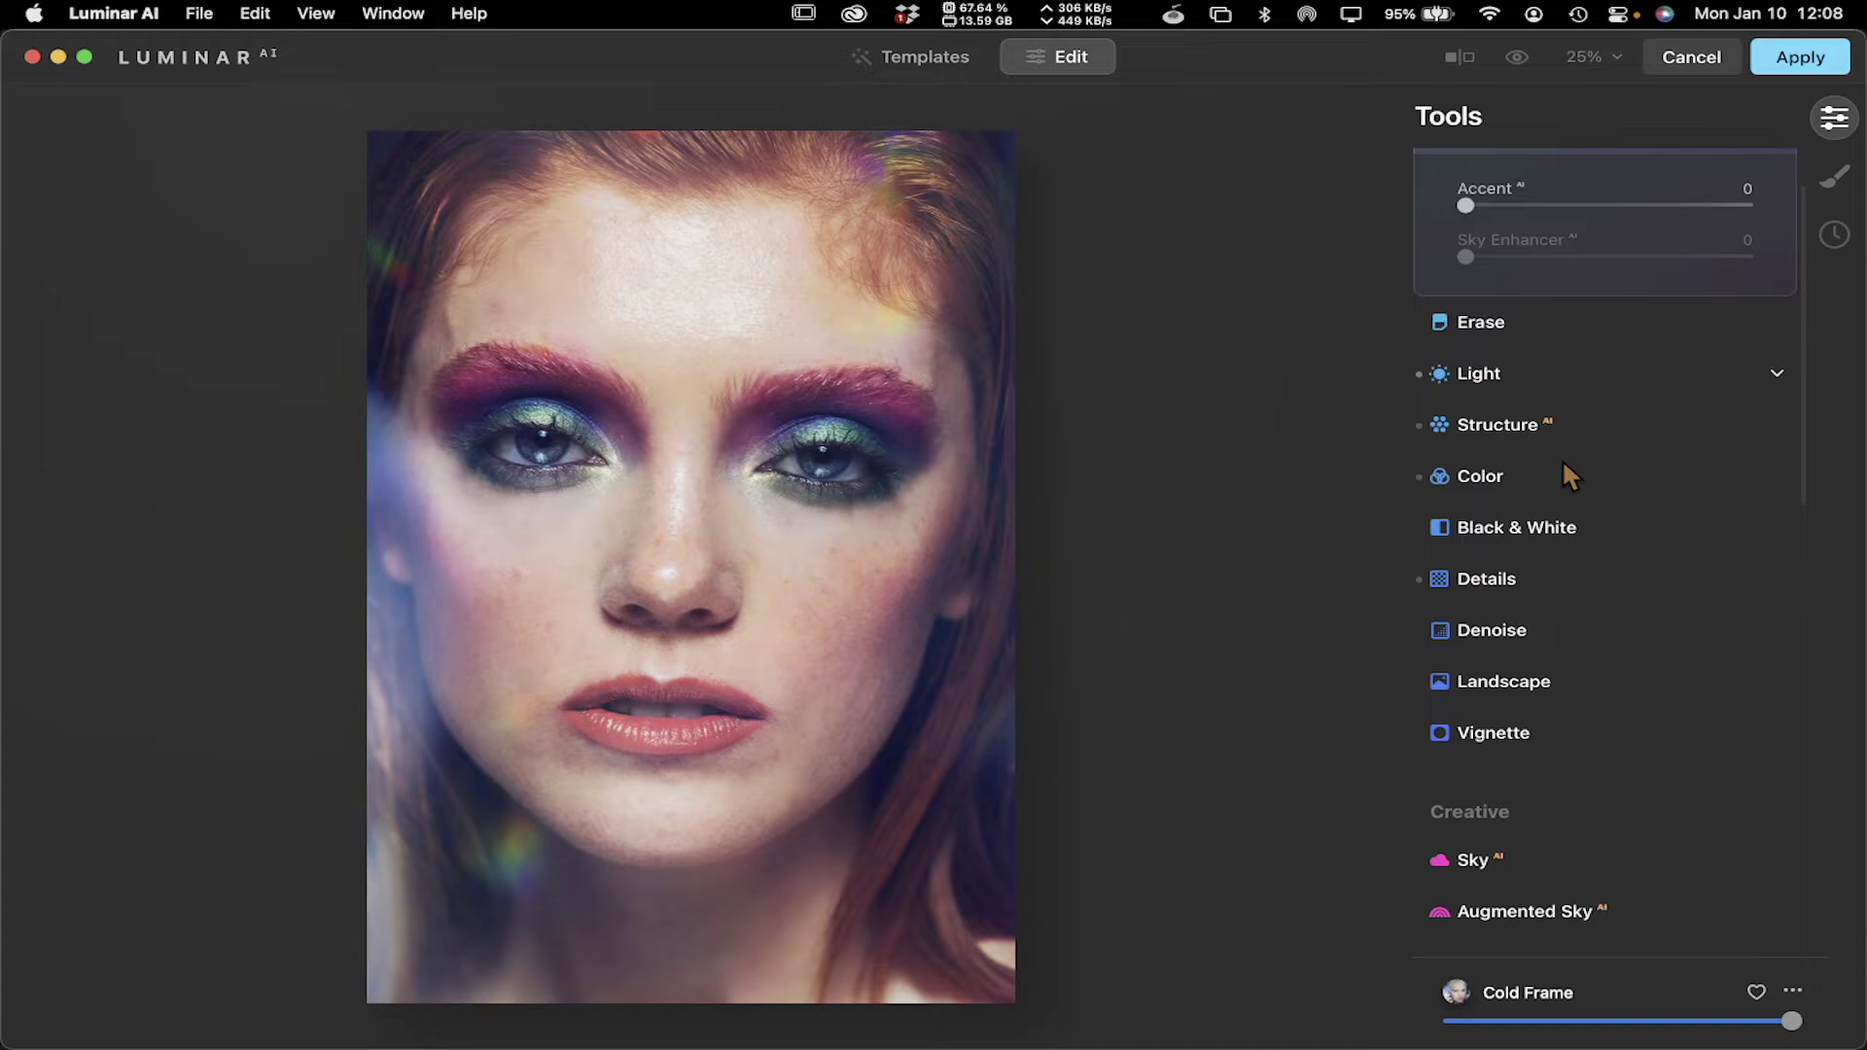
{"action": "scroll", "coordinate": [1563, 464], "scroll_direction": "down", "scroll_amount": 1}
{"action": "scroll", "coordinate": [1584, 483], "scroll_direction": "down", "scroll_amount": 2}
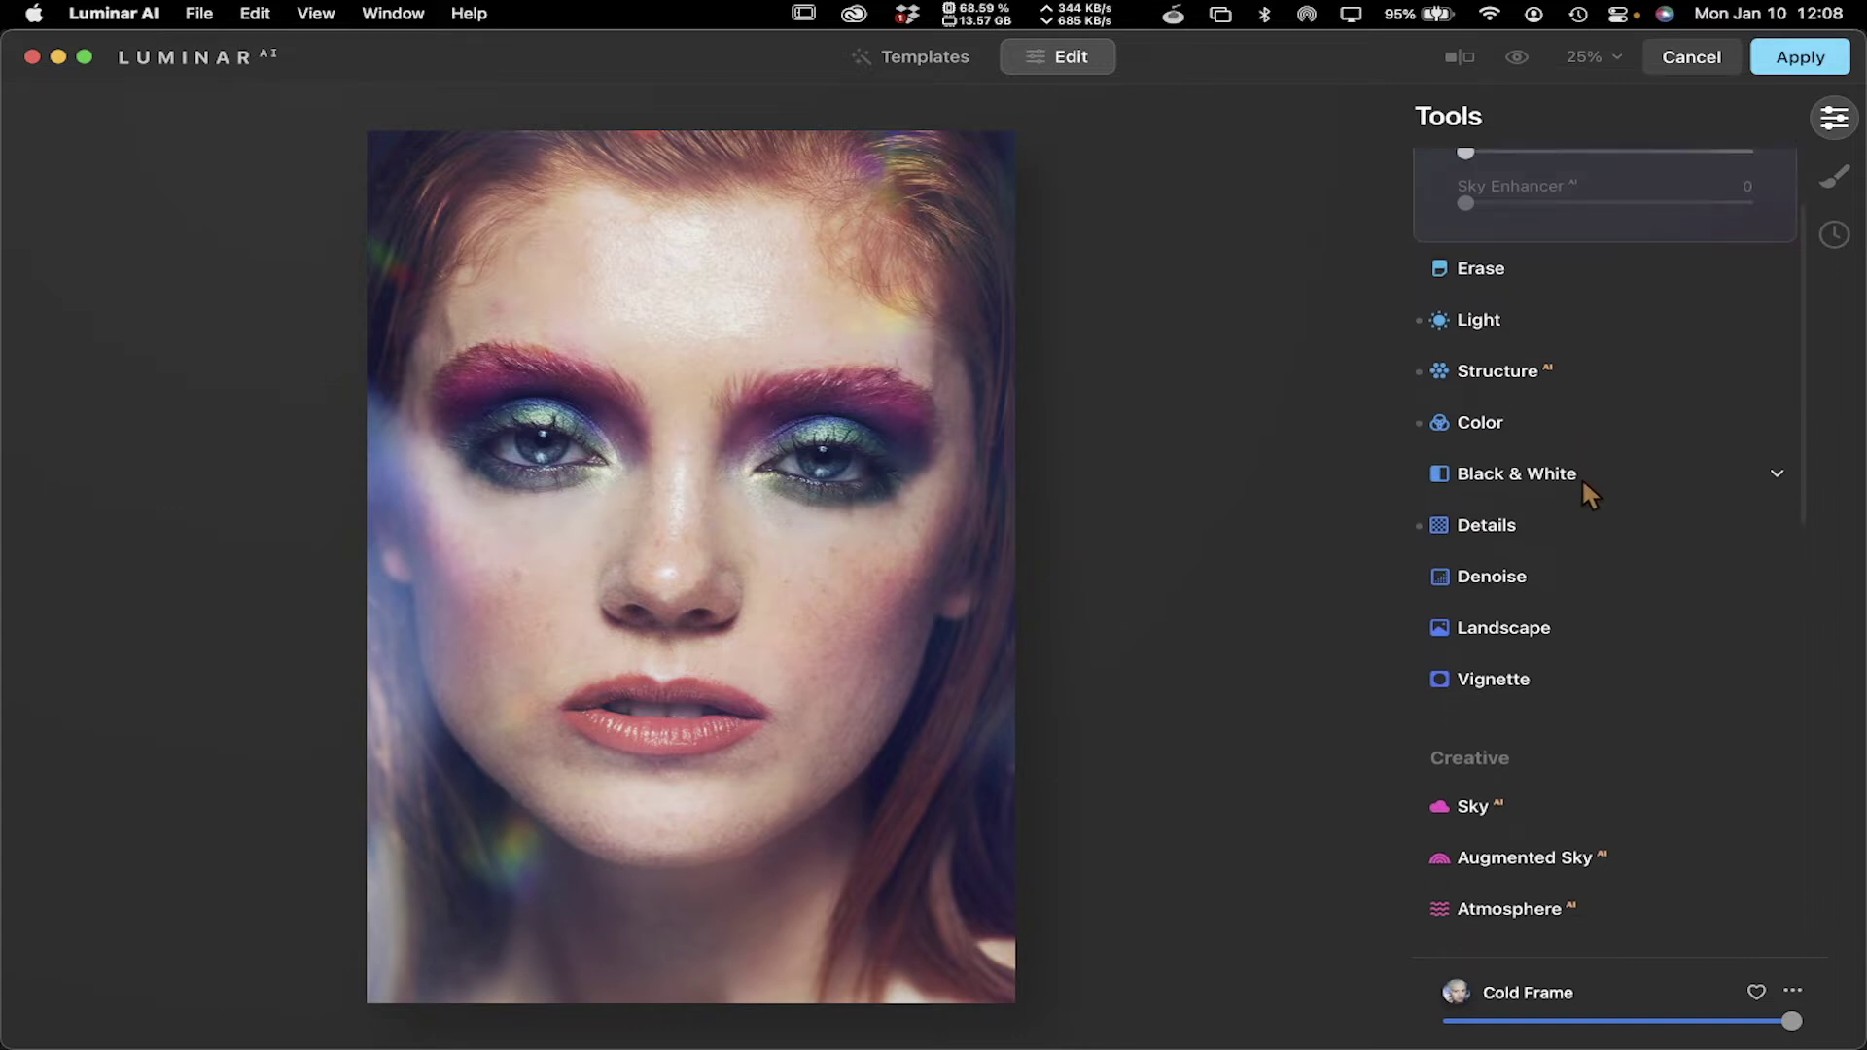
{"action": "scroll", "coordinate": [1557, 486], "scroll_direction": "down", "scroll_amount": 3}
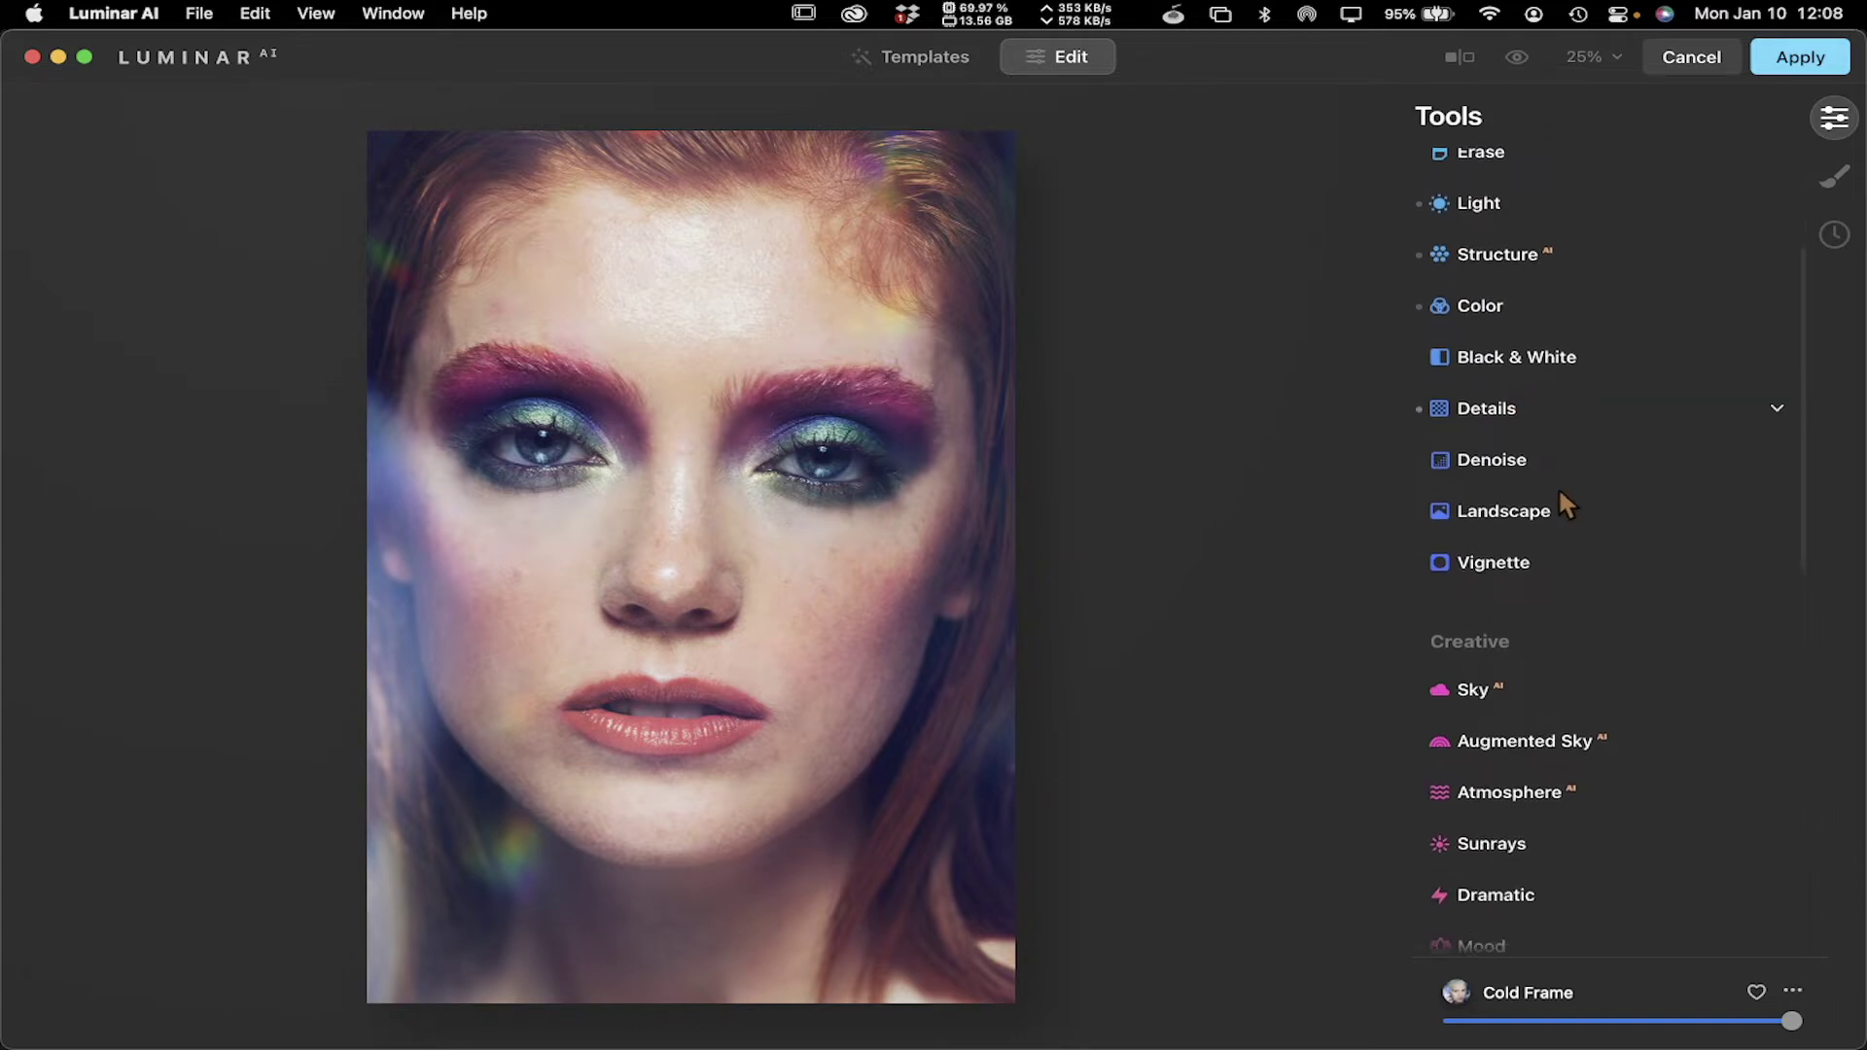
{"action": "scroll", "coordinate": [1550, 447], "scroll_direction": "down", "scroll_amount": 3}
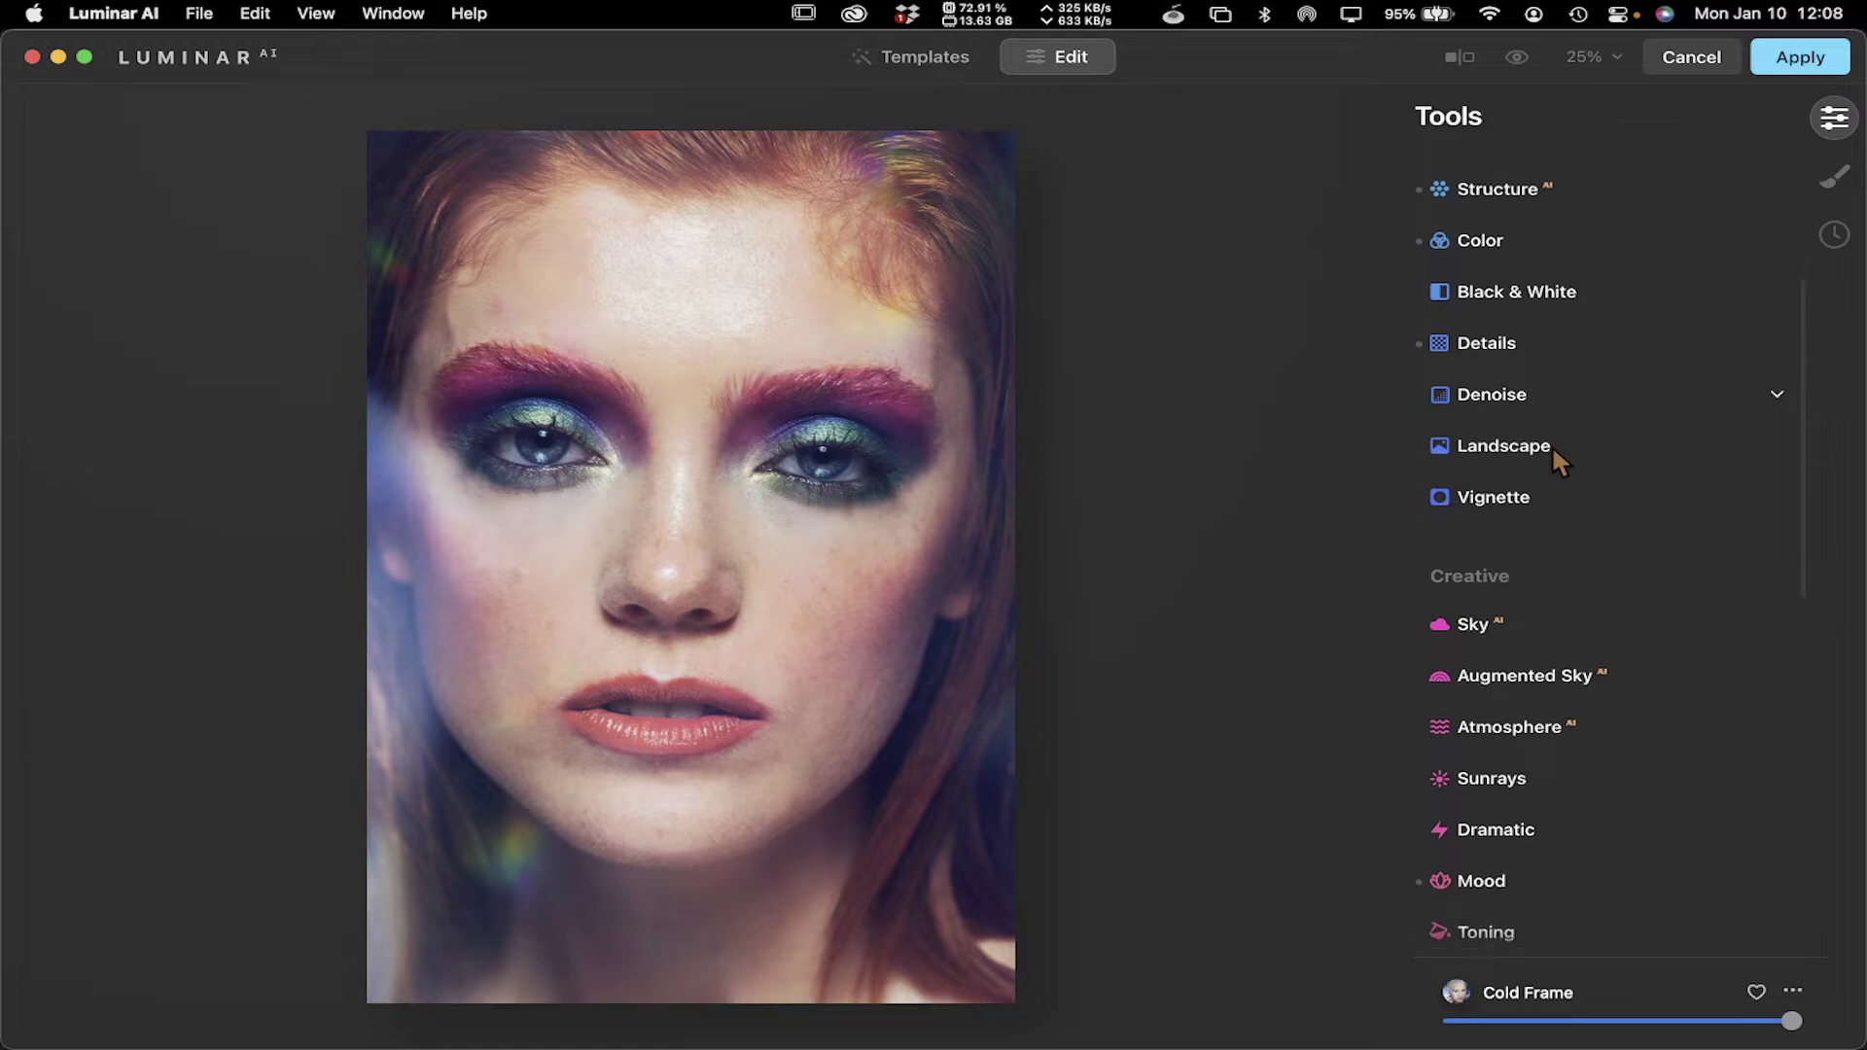
Expand and collapse the Landscape tools, then scroll down to the Portrait section
{"action": "left_click", "coordinate": [1554, 417]}
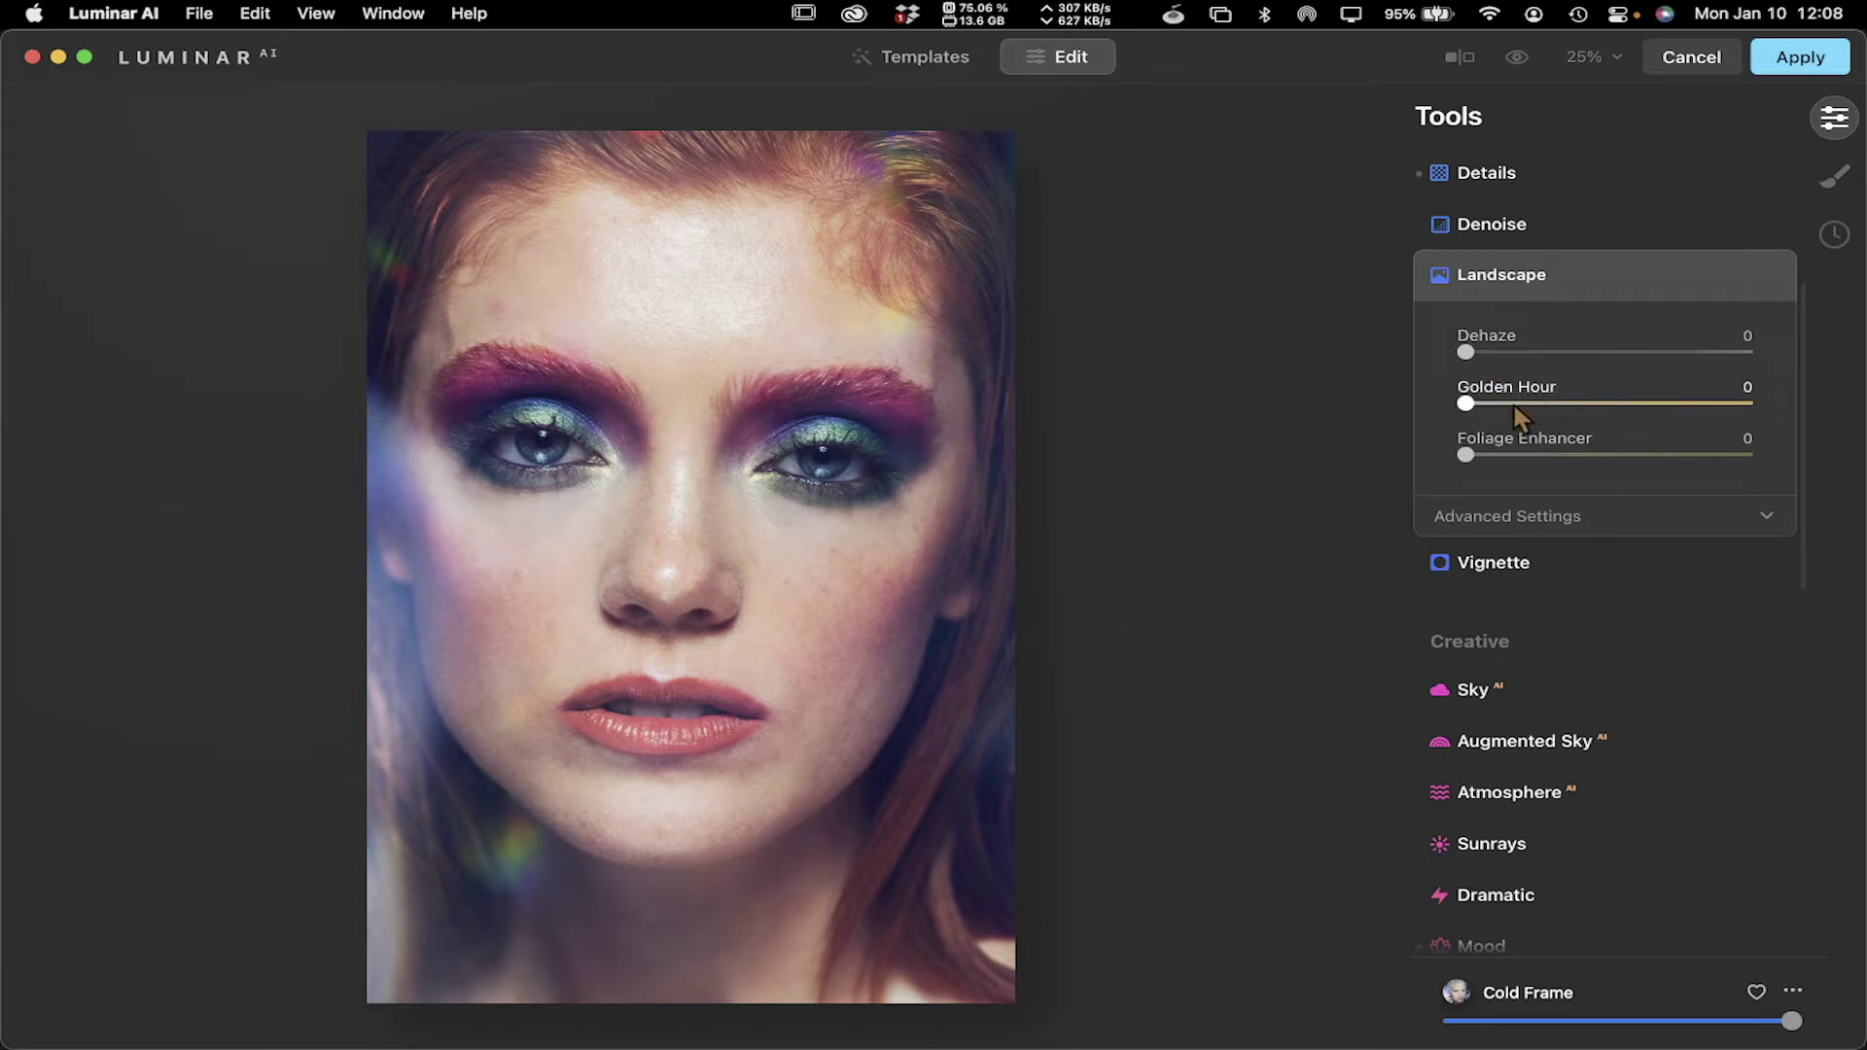
{"action": "left_click", "coordinate": [1568, 276]}
{"action": "scroll", "coordinate": [1568, 273], "scroll_direction": "down", "scroll_amount": 4}
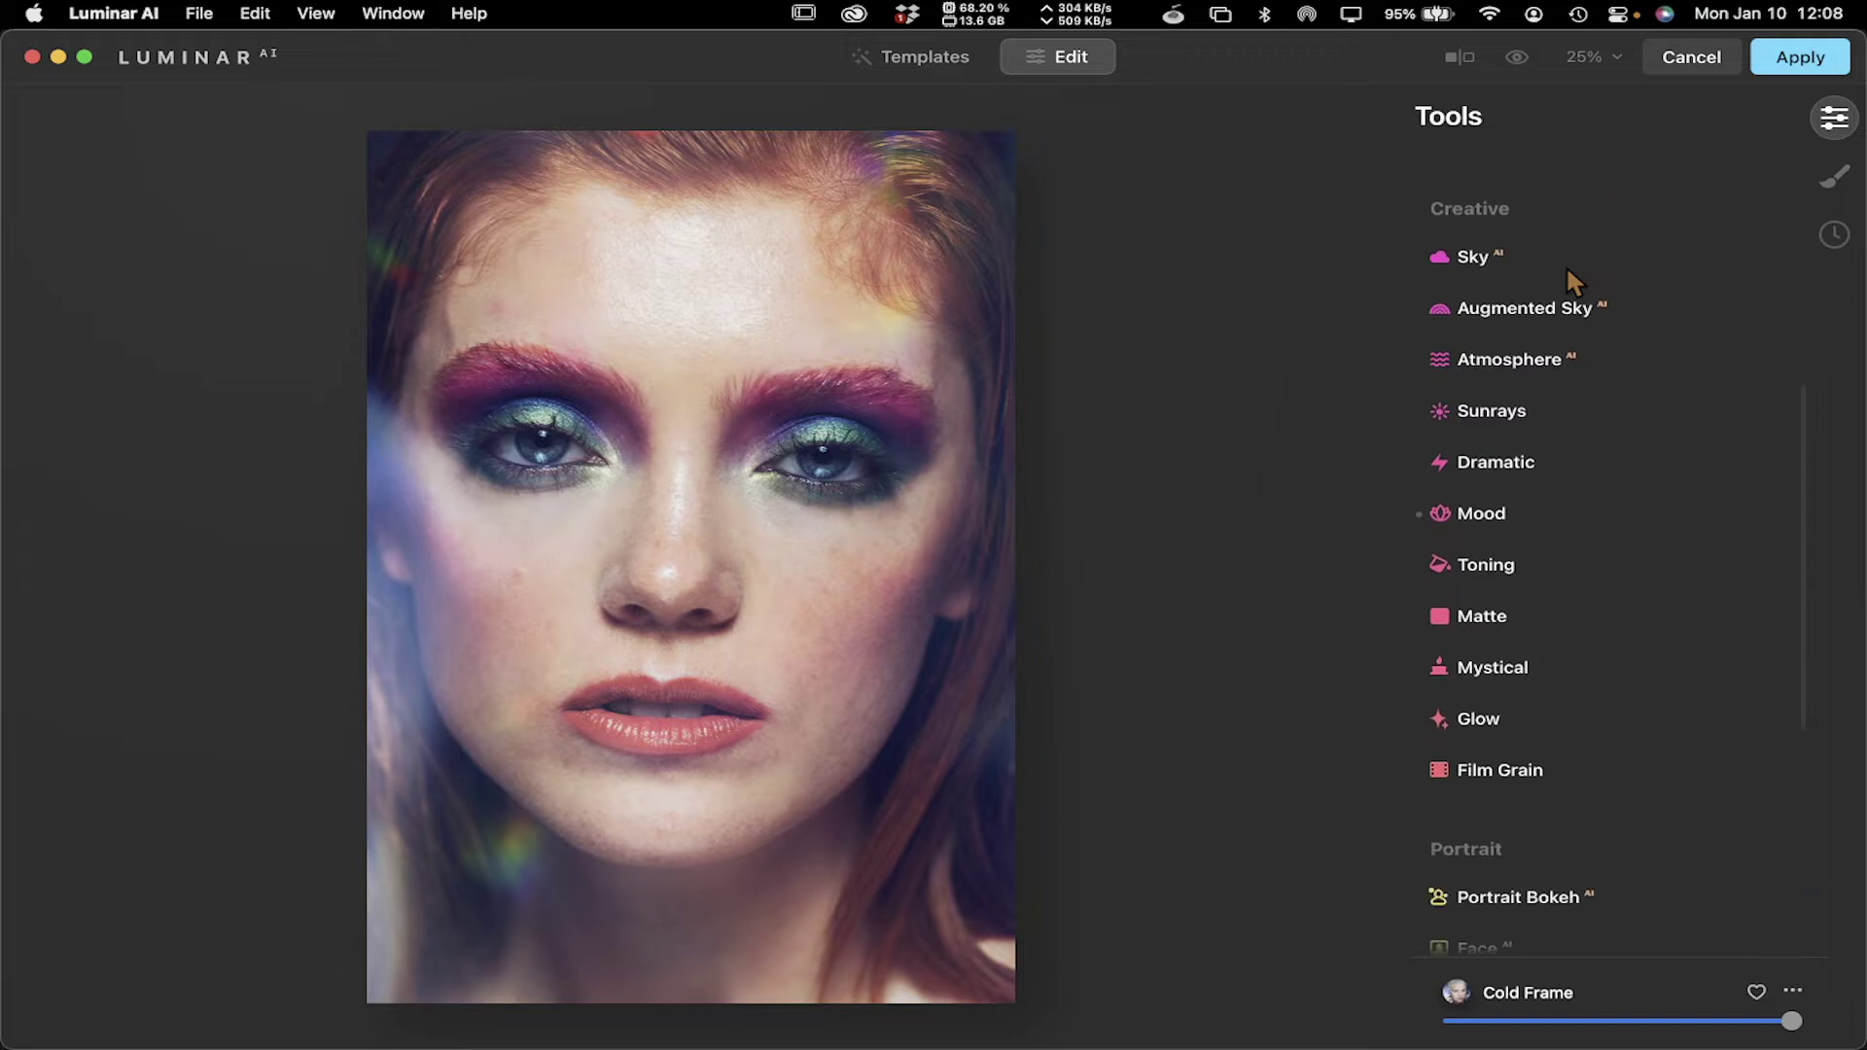
{"action": "scroll", "coordinate": [1566, 272], "scroll_direction": "down", "scroll_amount": 1}
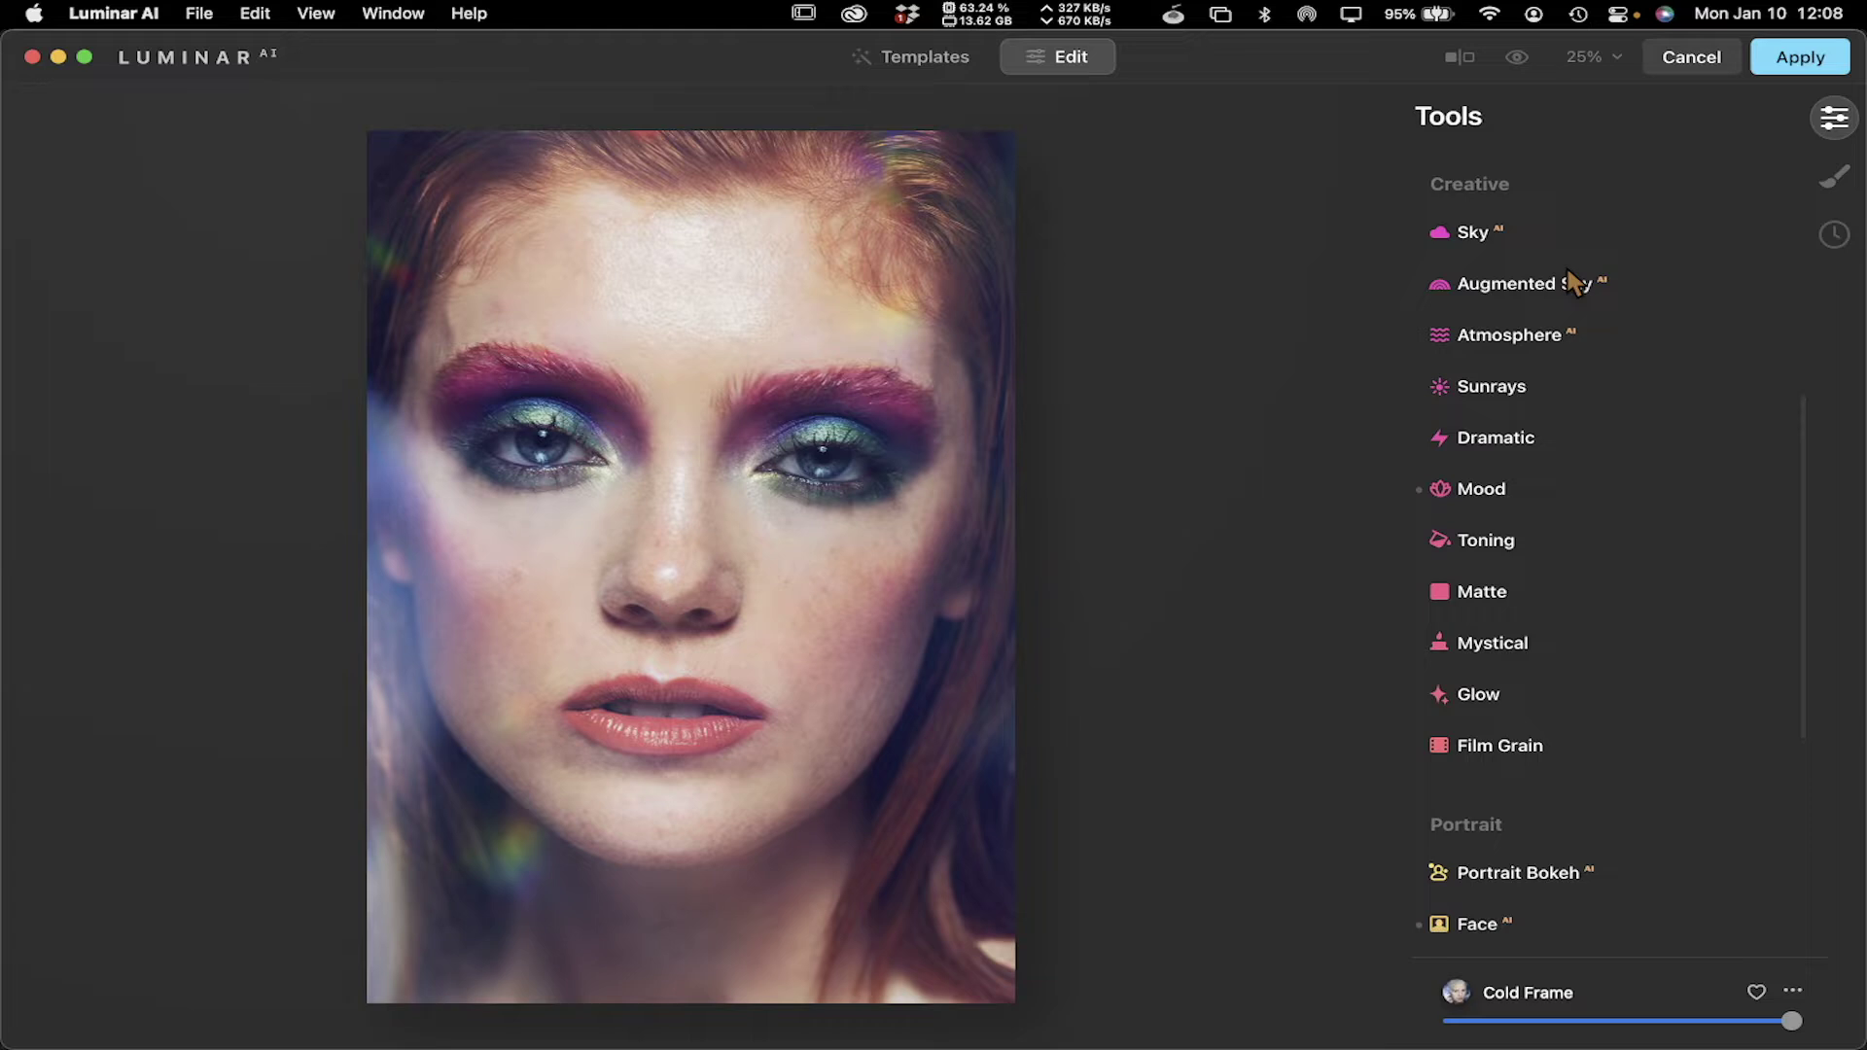
{"action": "scroll", "coordinate": [1568, 272], "scroll_direction": "down", "scroll_amount": 10}
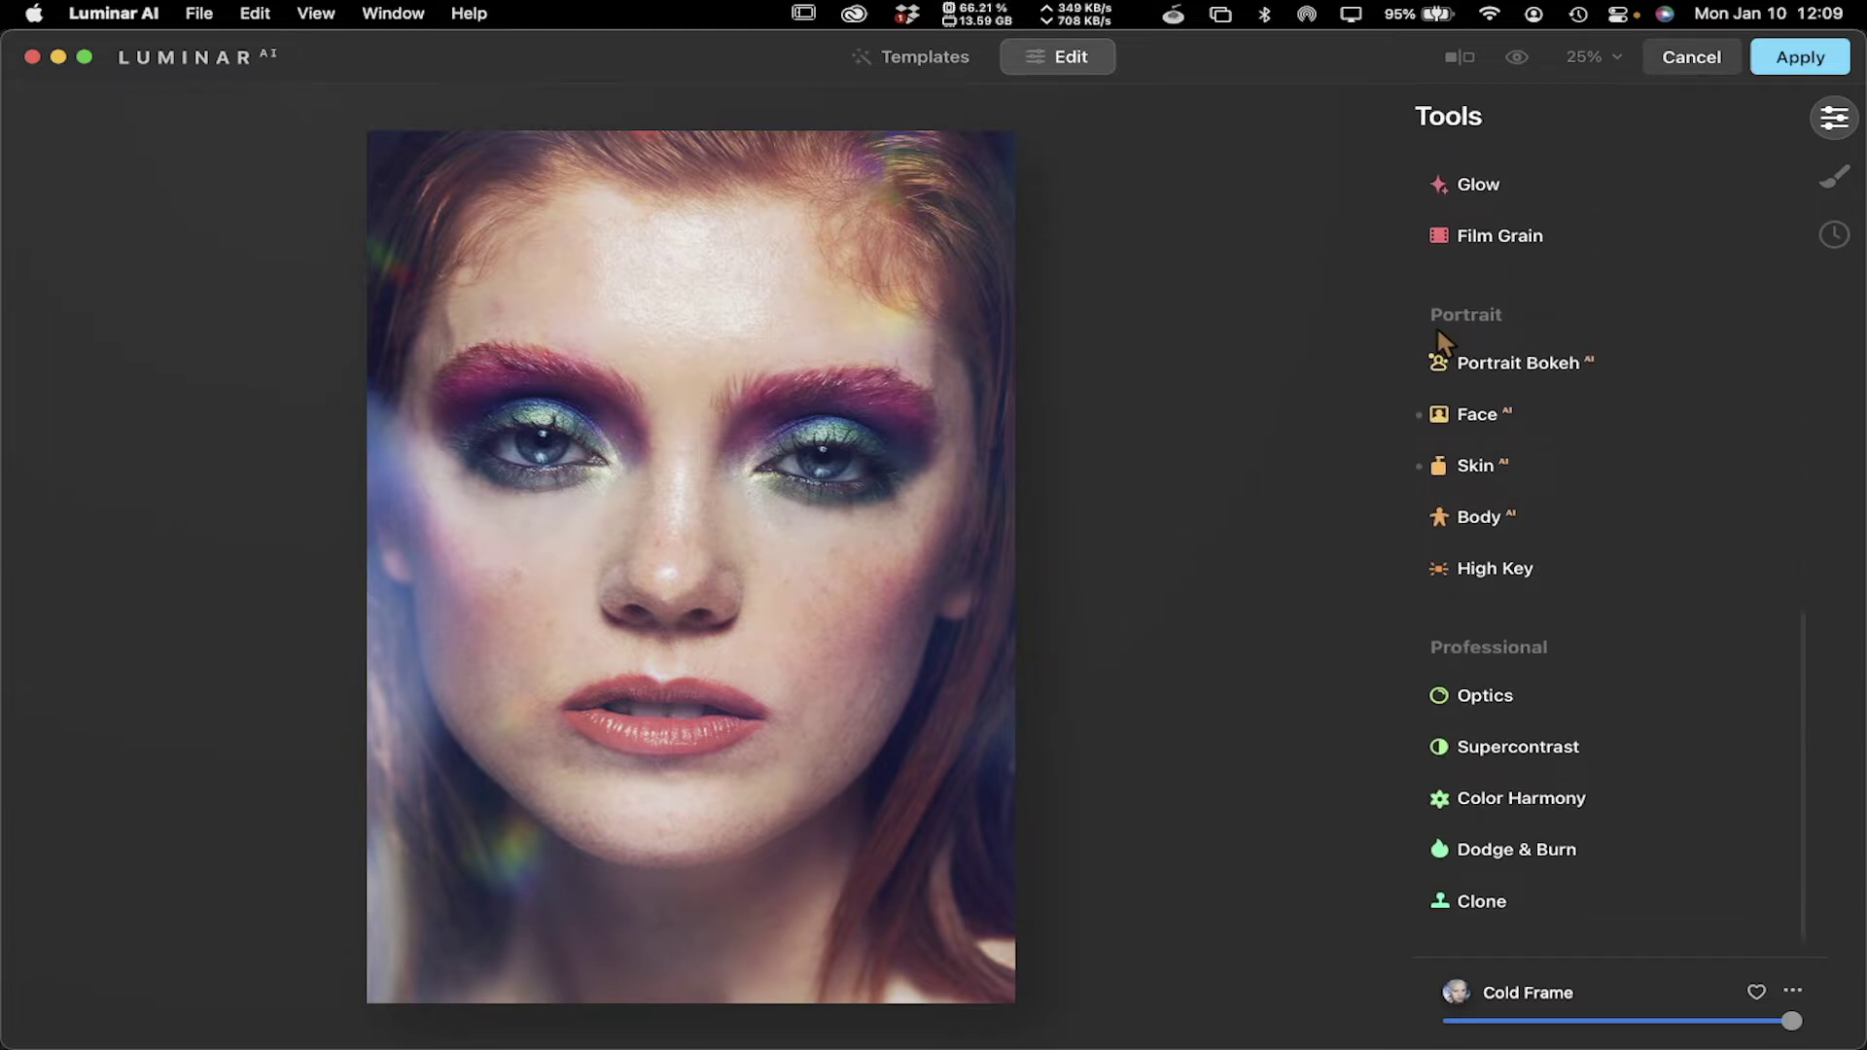
Check Portrait Bokeh, then expand Face and adjust the Face Light slider
{"action": "left_click", "coordinate": [1520, 375]}
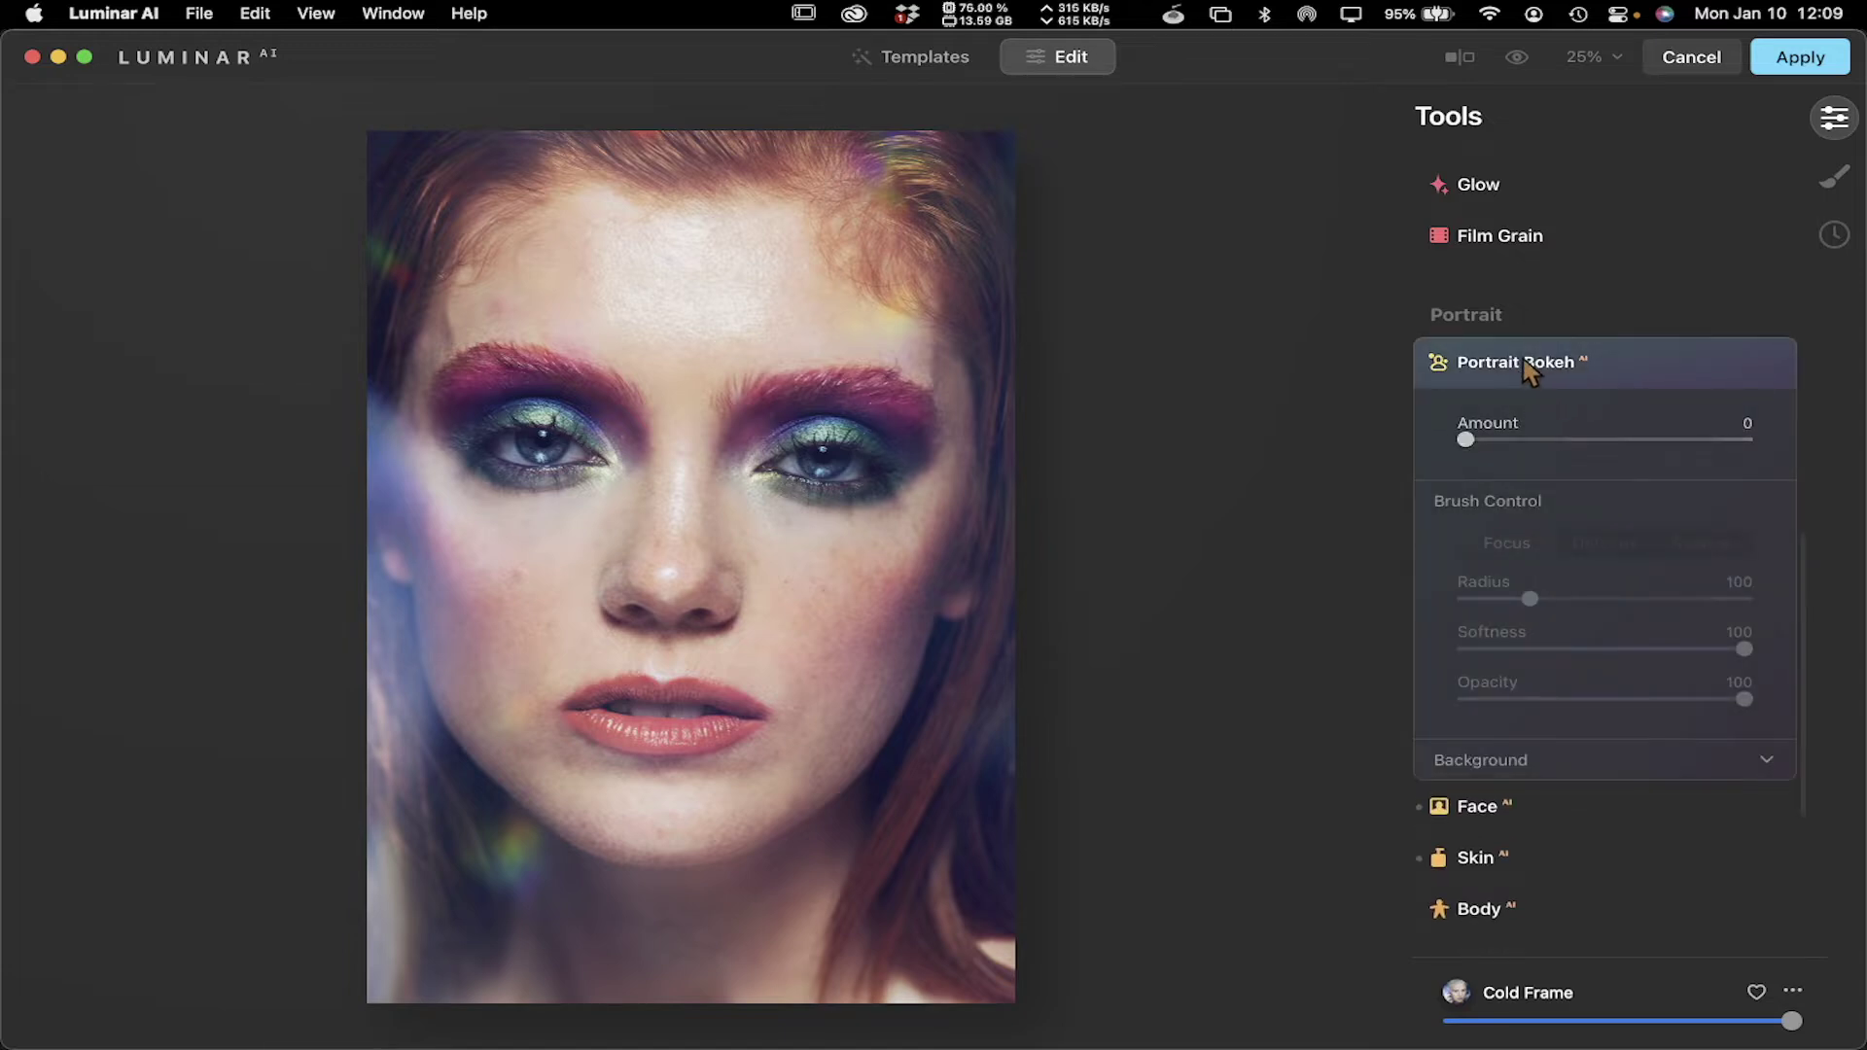
{"action": "left_click", "coordinate": [1528, 374]}
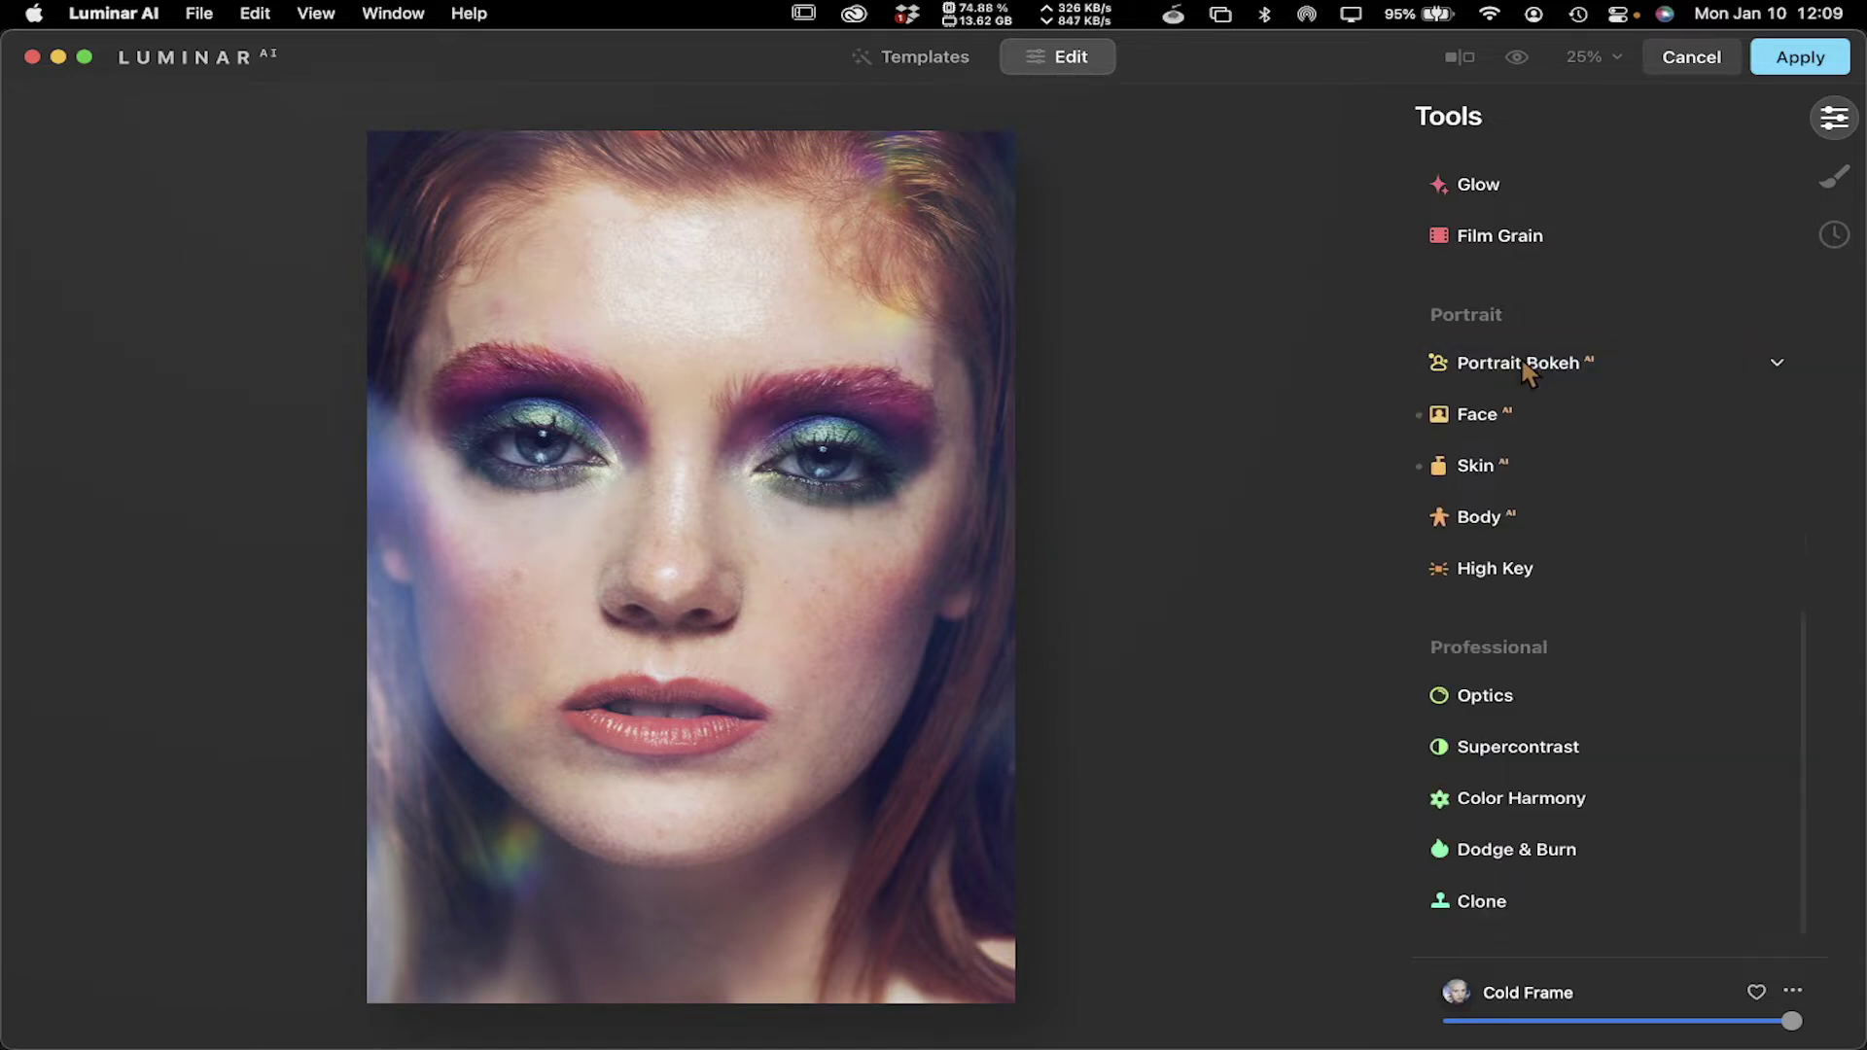
{"action": "left_click", "coordinate": [1482, 420]}
{"action": "left_click_drag", "start_coordinate": [1510, 498], "coordinate": [1416, 554]}
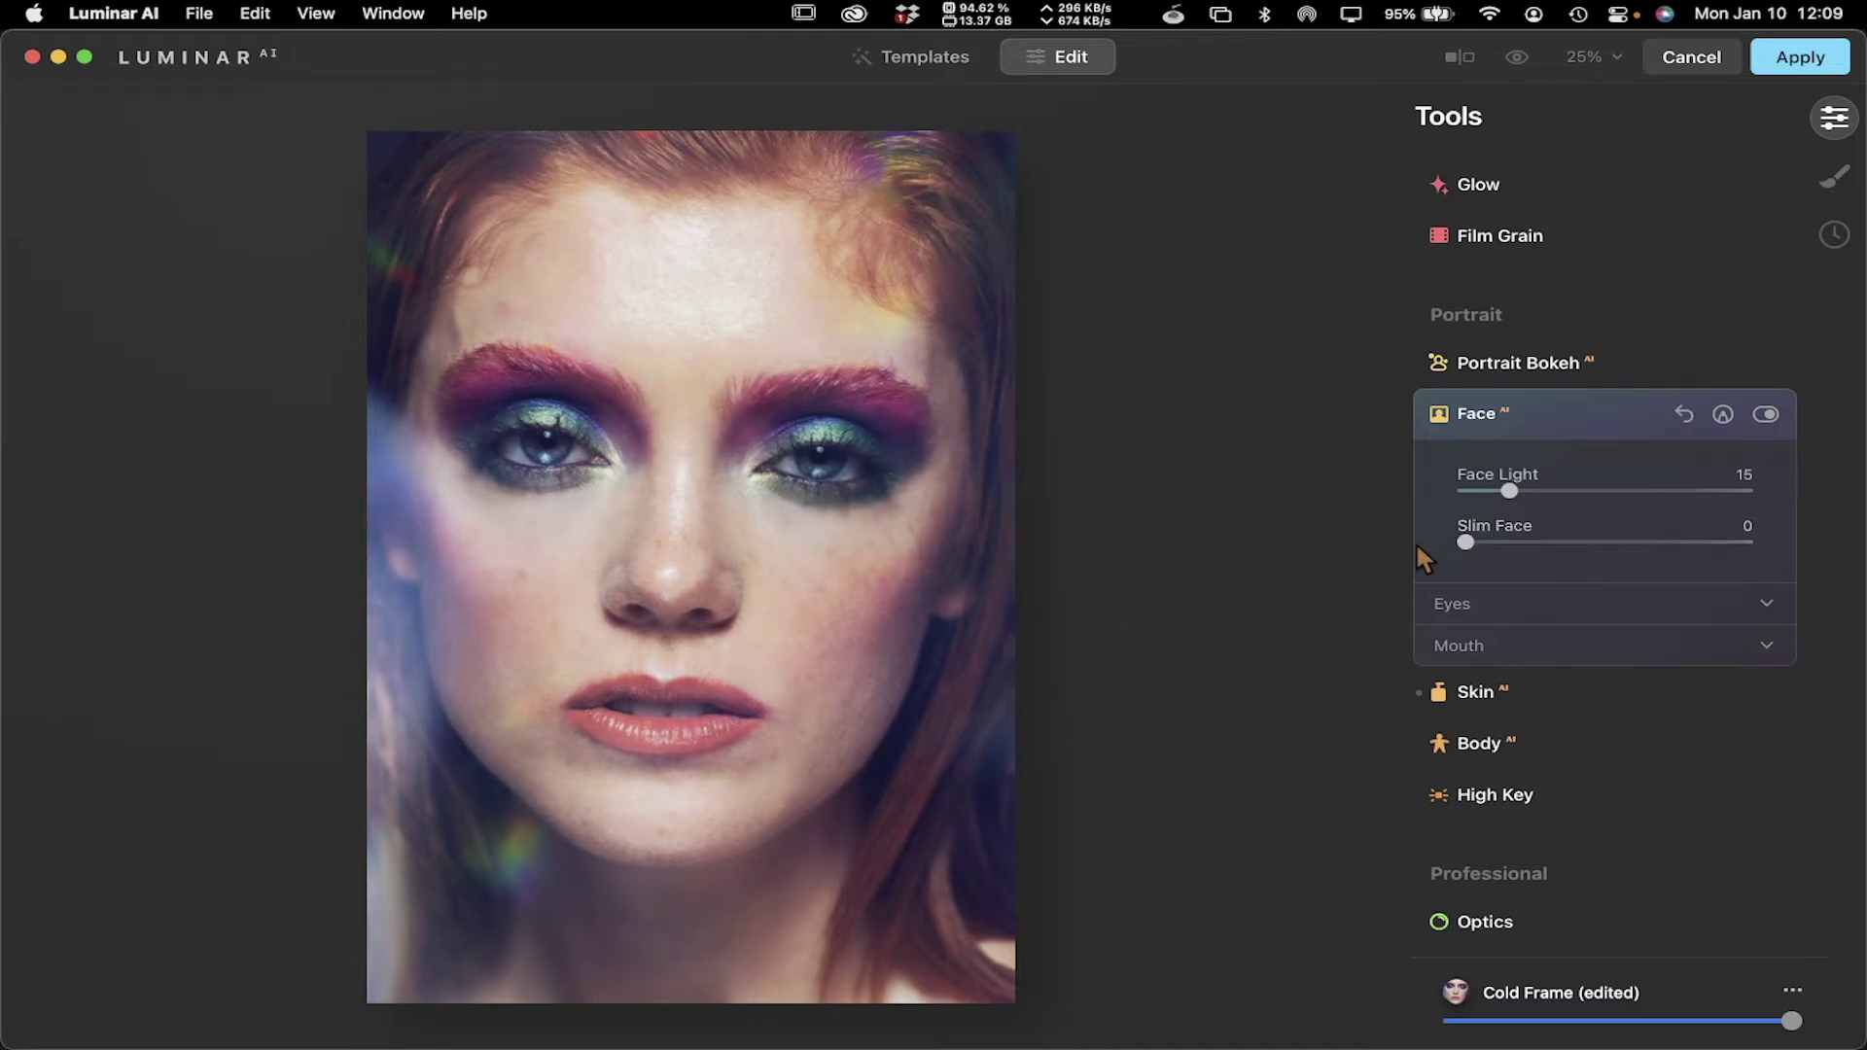
Expand Eyes, collapse Face, and open and close the Body and High Key settings
{"action": "left_click", "coordinate": [1542, 604]}
{"action": "scroll", "coordinate": [1544, 612], "scroll_direction": "down", "scroll_amount": 5}
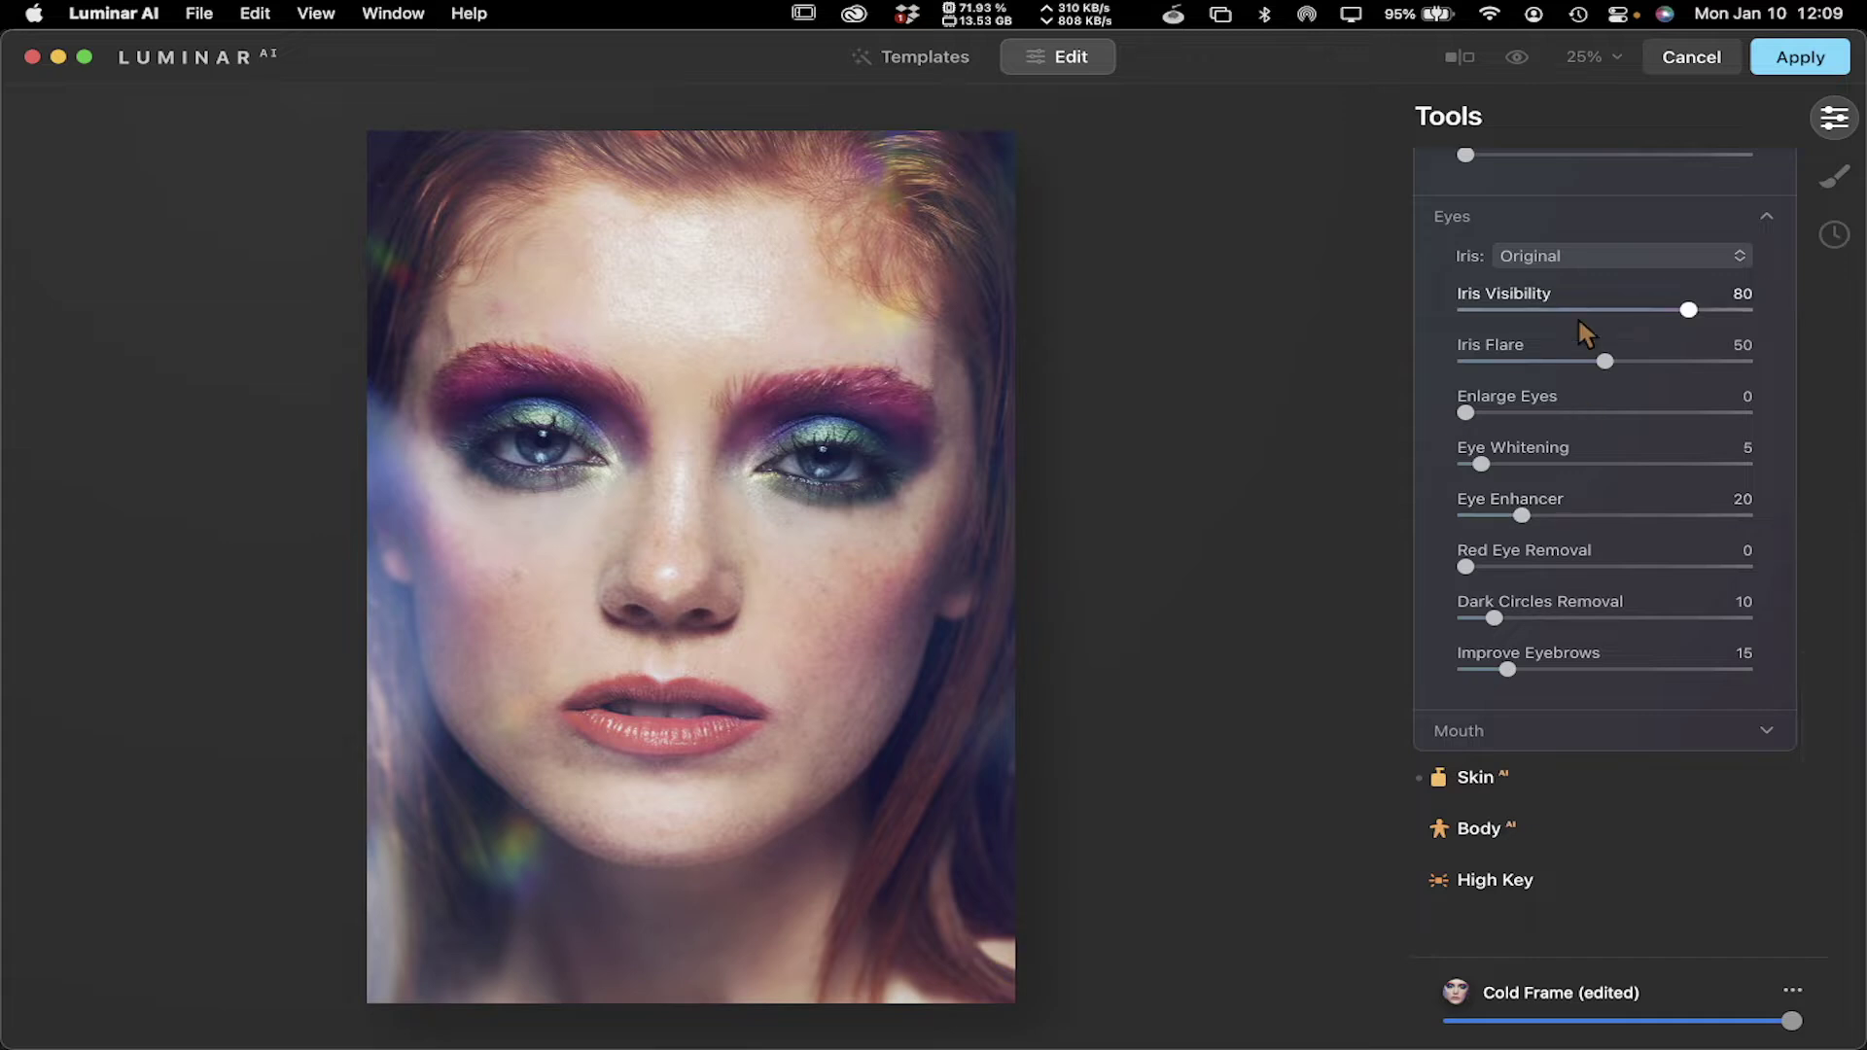
{"action": "scroll", "coordinate": [1577, 321], "scroll_direction": "up", "scroll_amount": 3}
{"action": "scroll", "coordinate": [1577, 317], "scroll_direction": "up", "scroll_amount": 2}
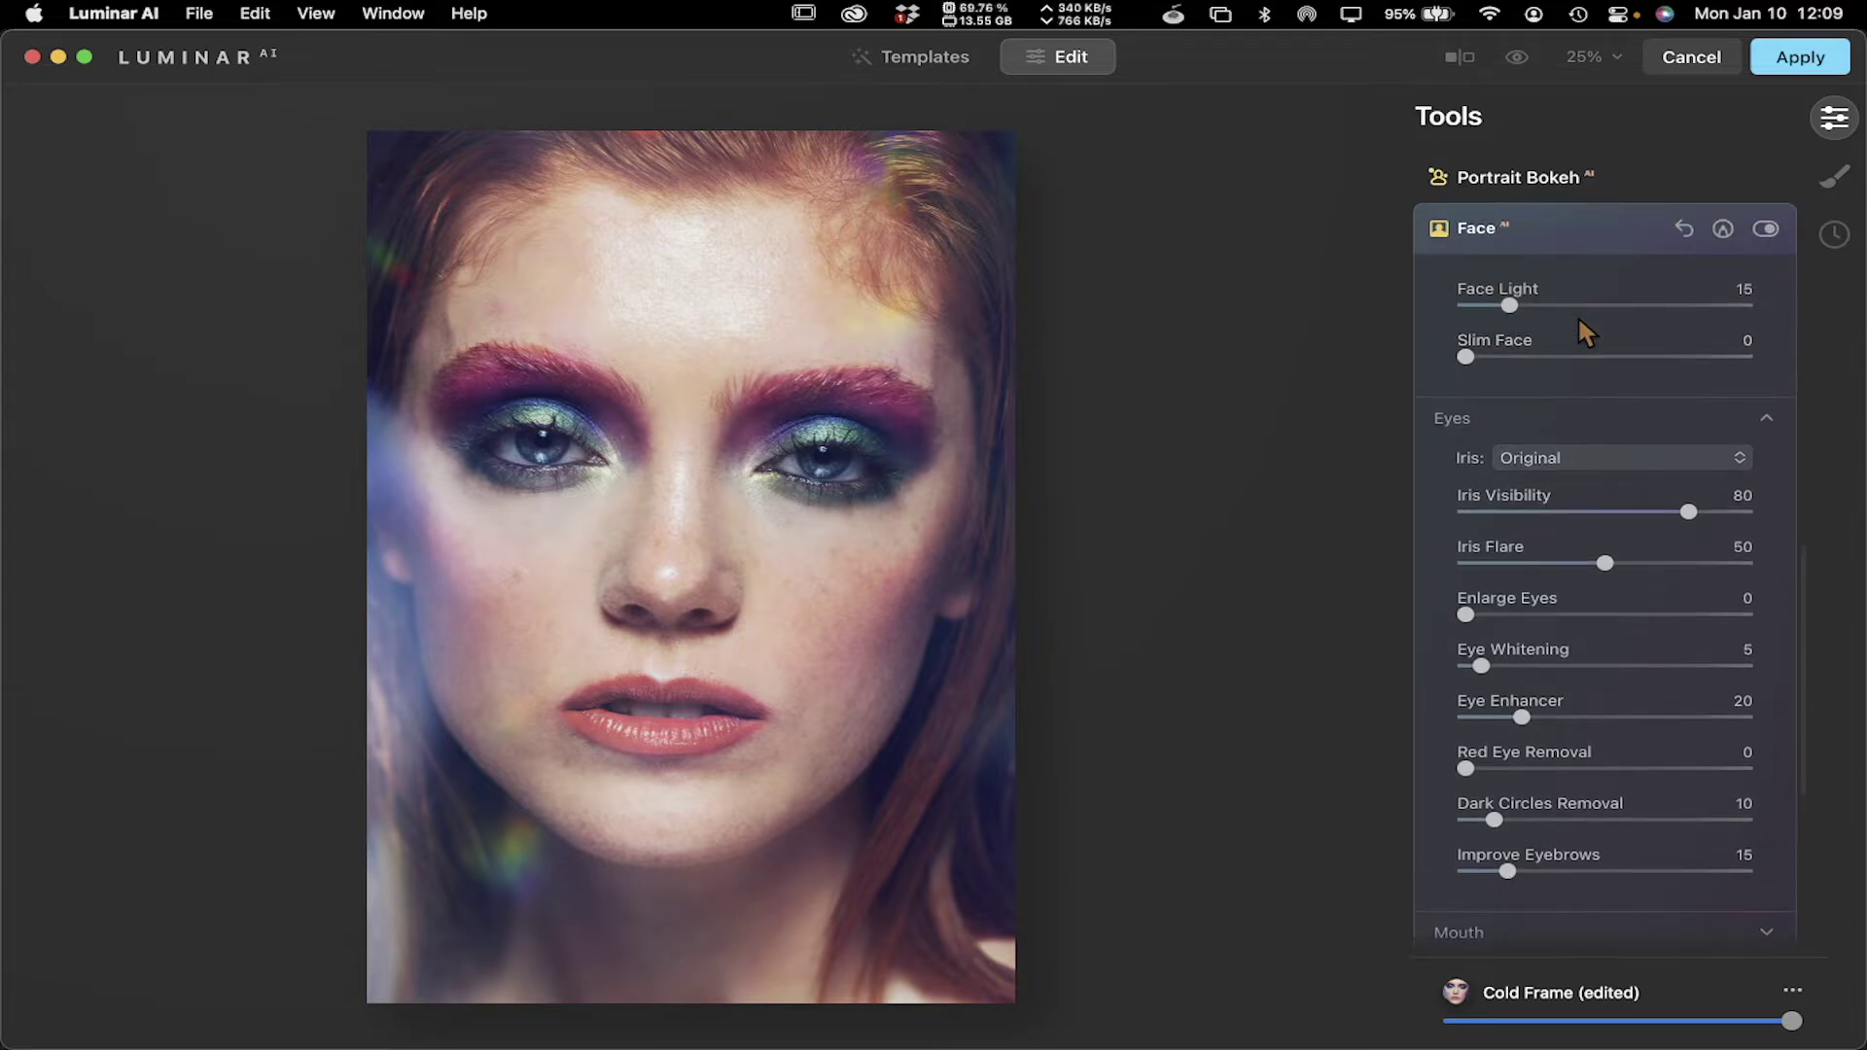
{"action": "left_click", "coordinate": [1564, 228]}
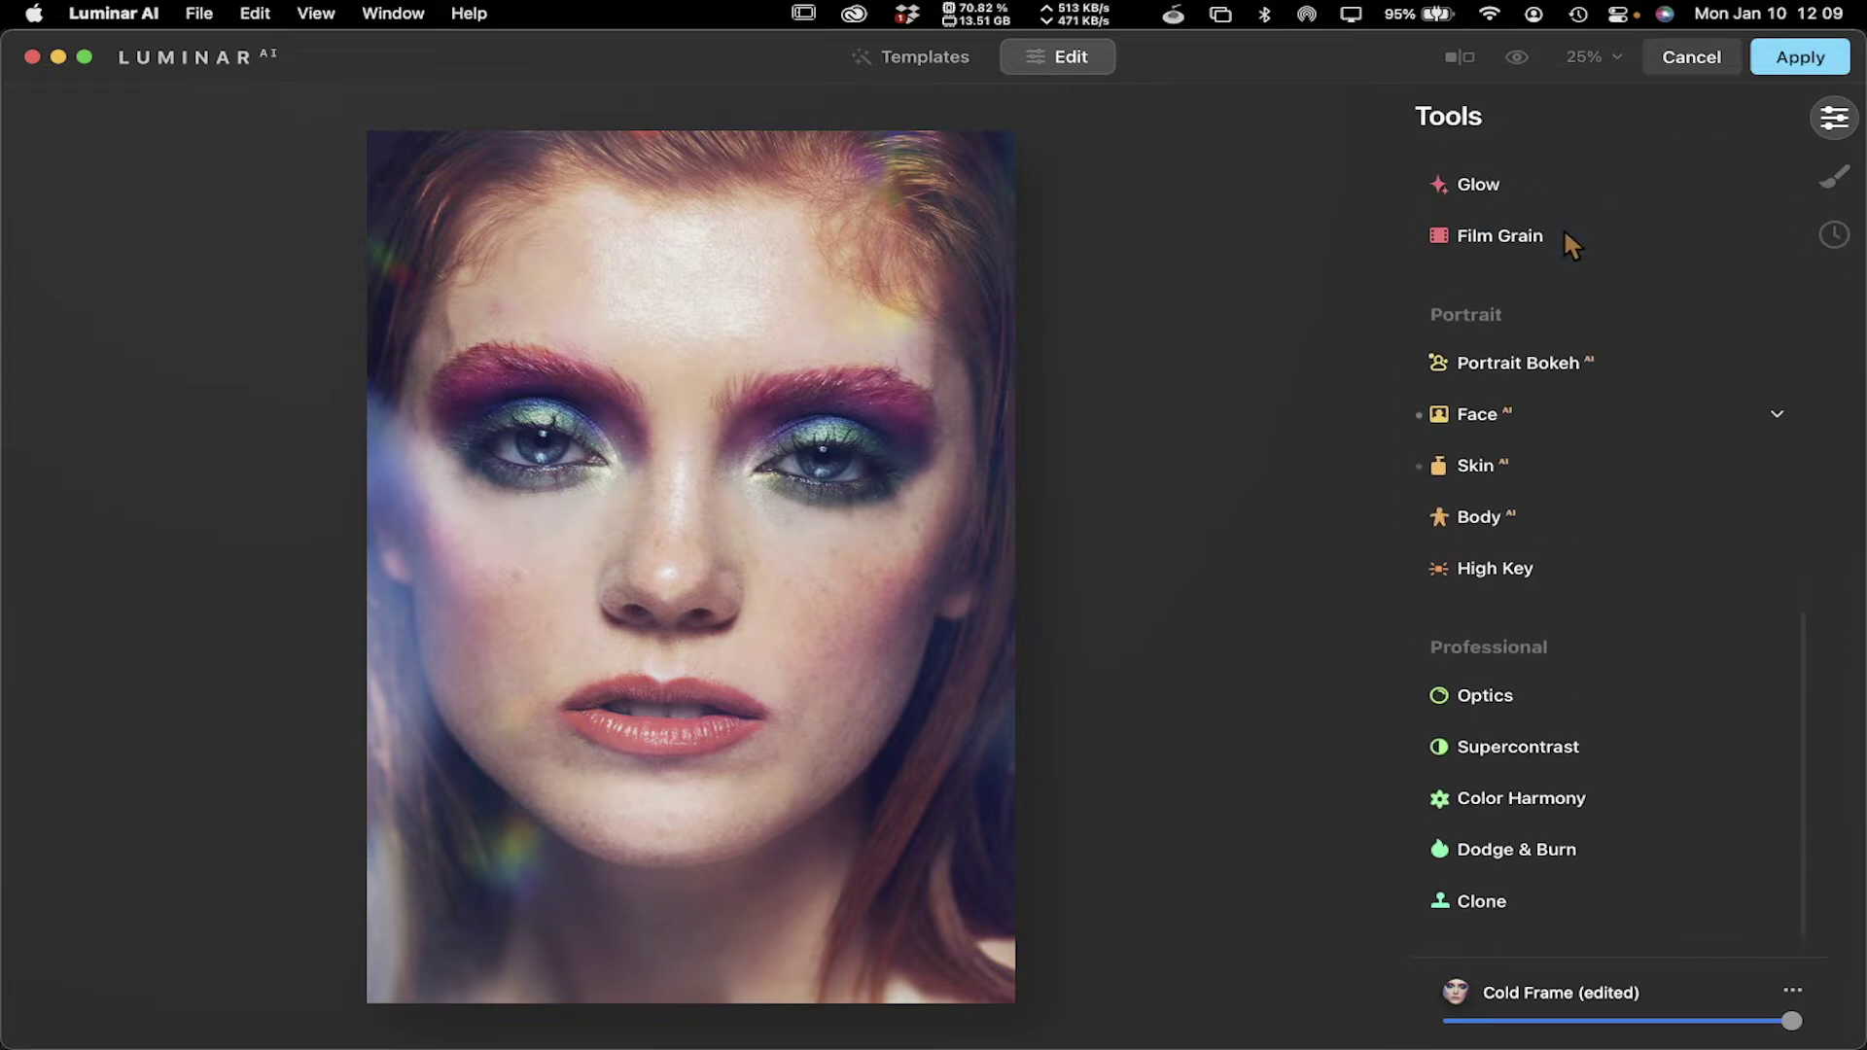
{"action": "left_click", "coordinate": [1535, 513]}
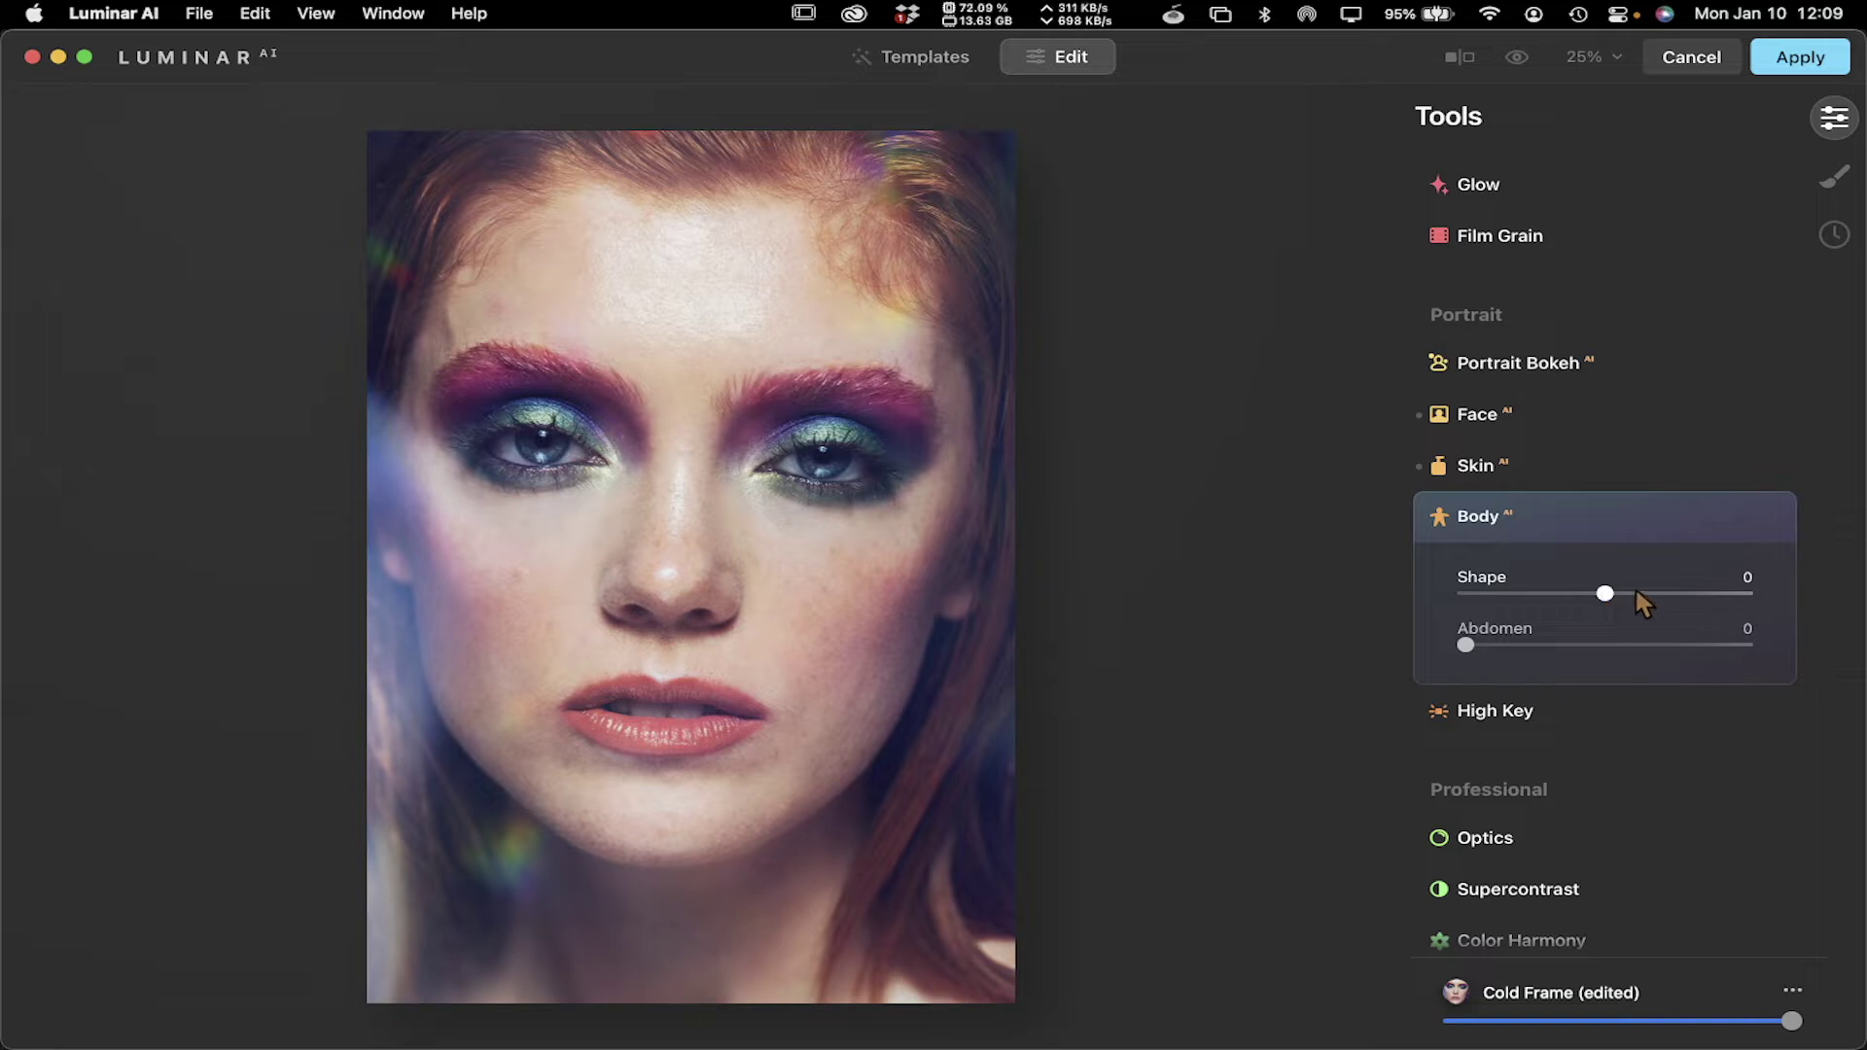
{"action": "left_click", "coordinate": [1607, 515]}
{"action": "left_click", "coordinate": [1597, 569]}
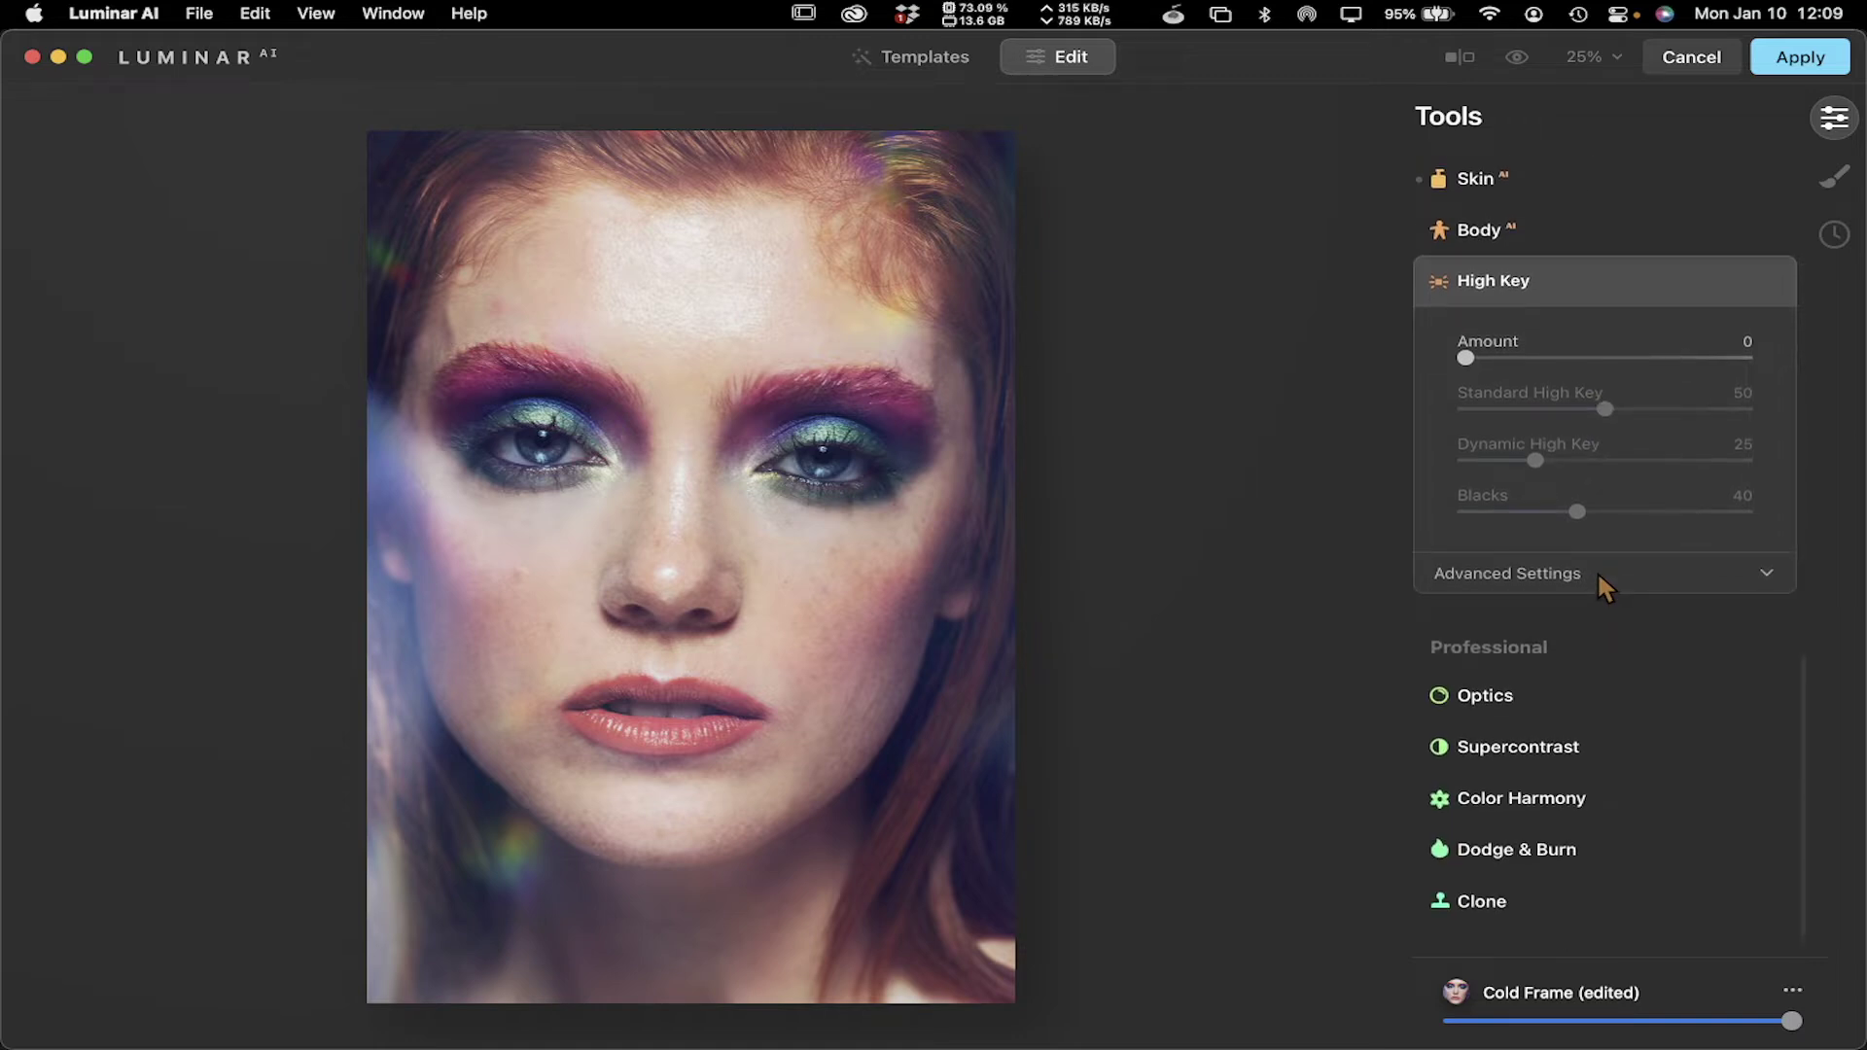
{"action": "left_click", "coordinate": [1578, 282]}
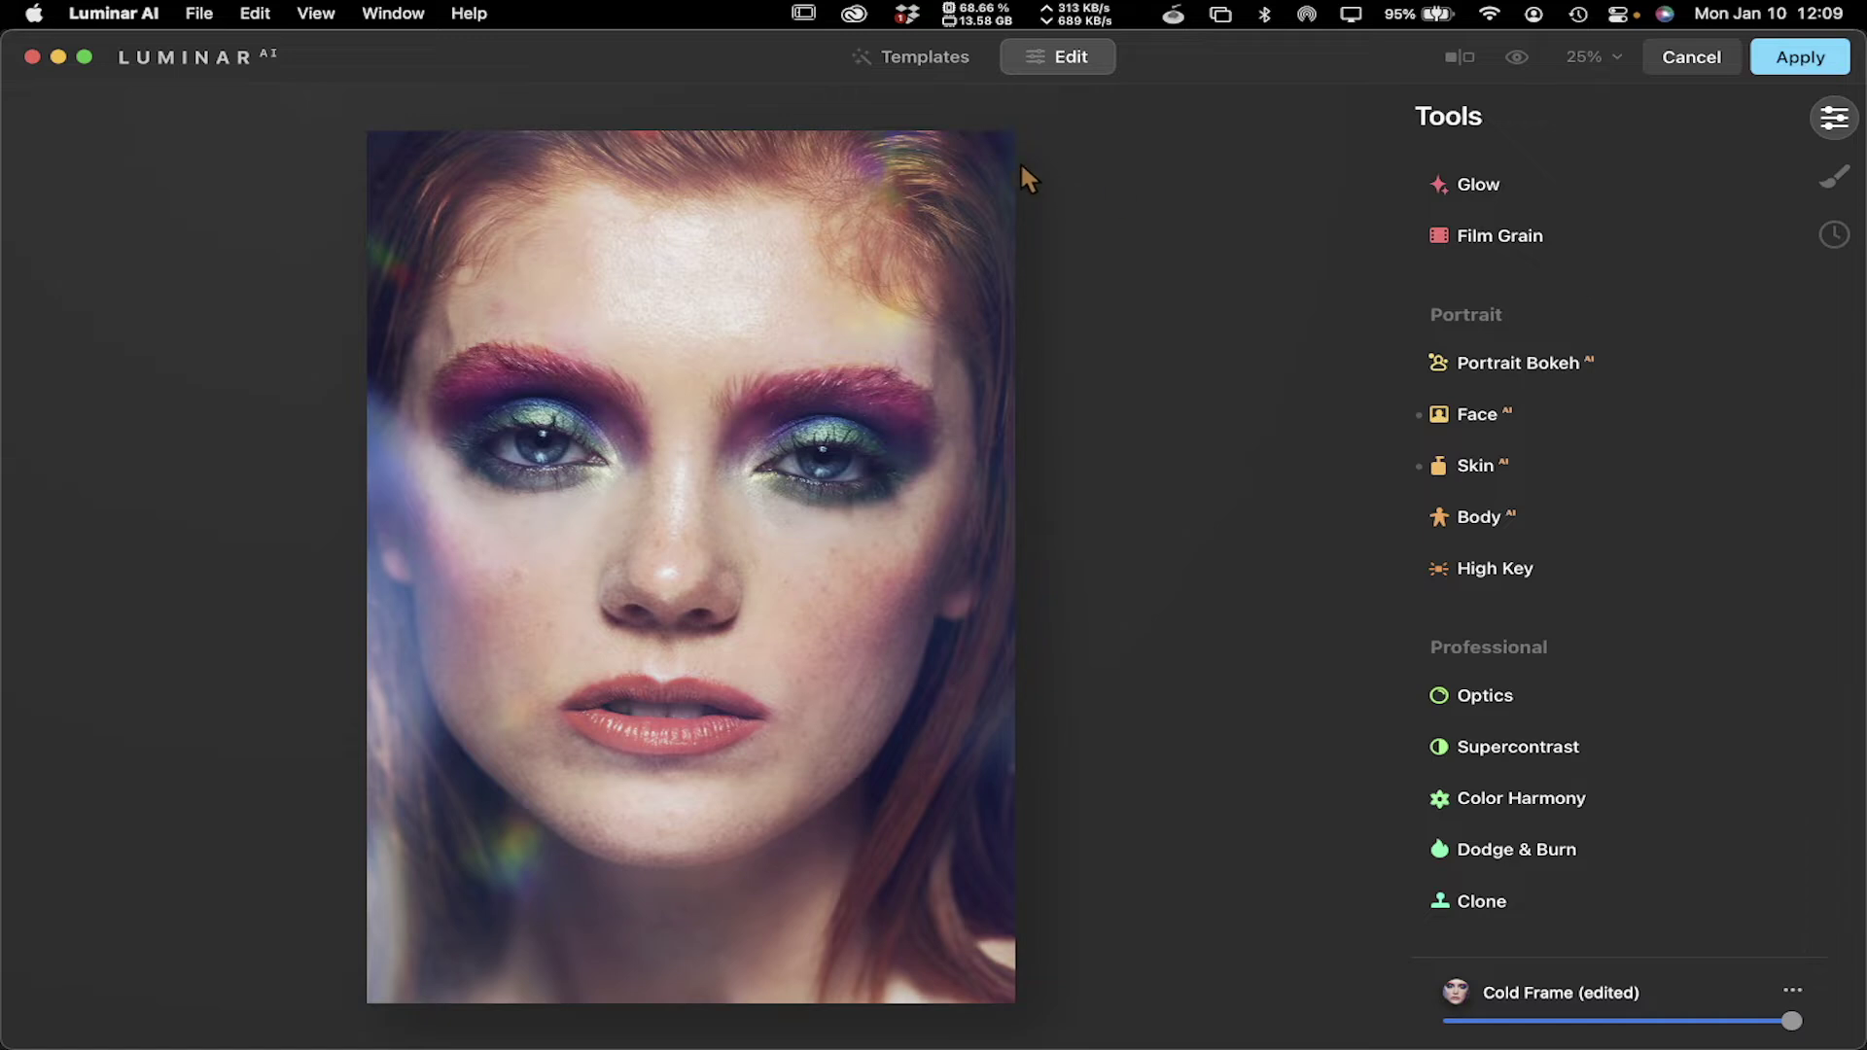
Cancel all Luminar AI changes, confirm quitting plugin mode, and return to Capture One 22
{"action": "scroll", "coordinate": [1626, 410], "scroll_direction": "up", "scroll_amount": 15}
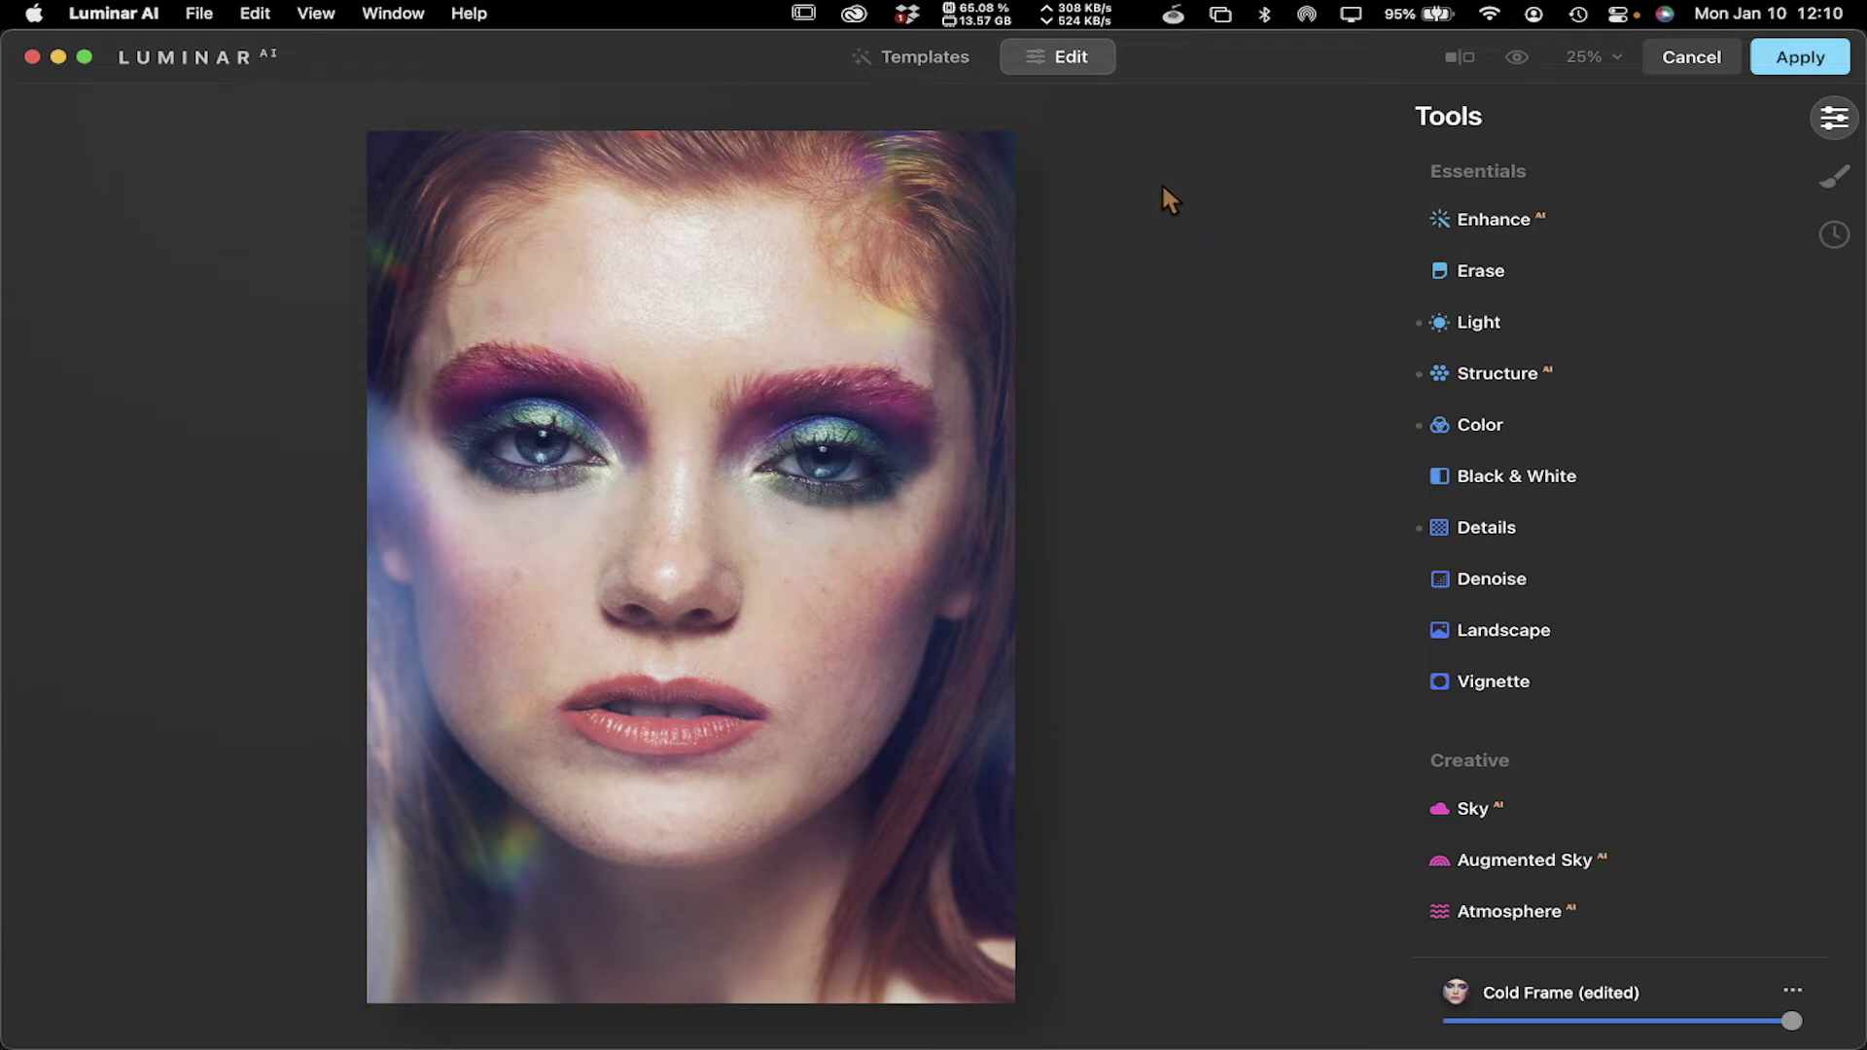
{"action": "left_click", "coordinate": [914, 57]}
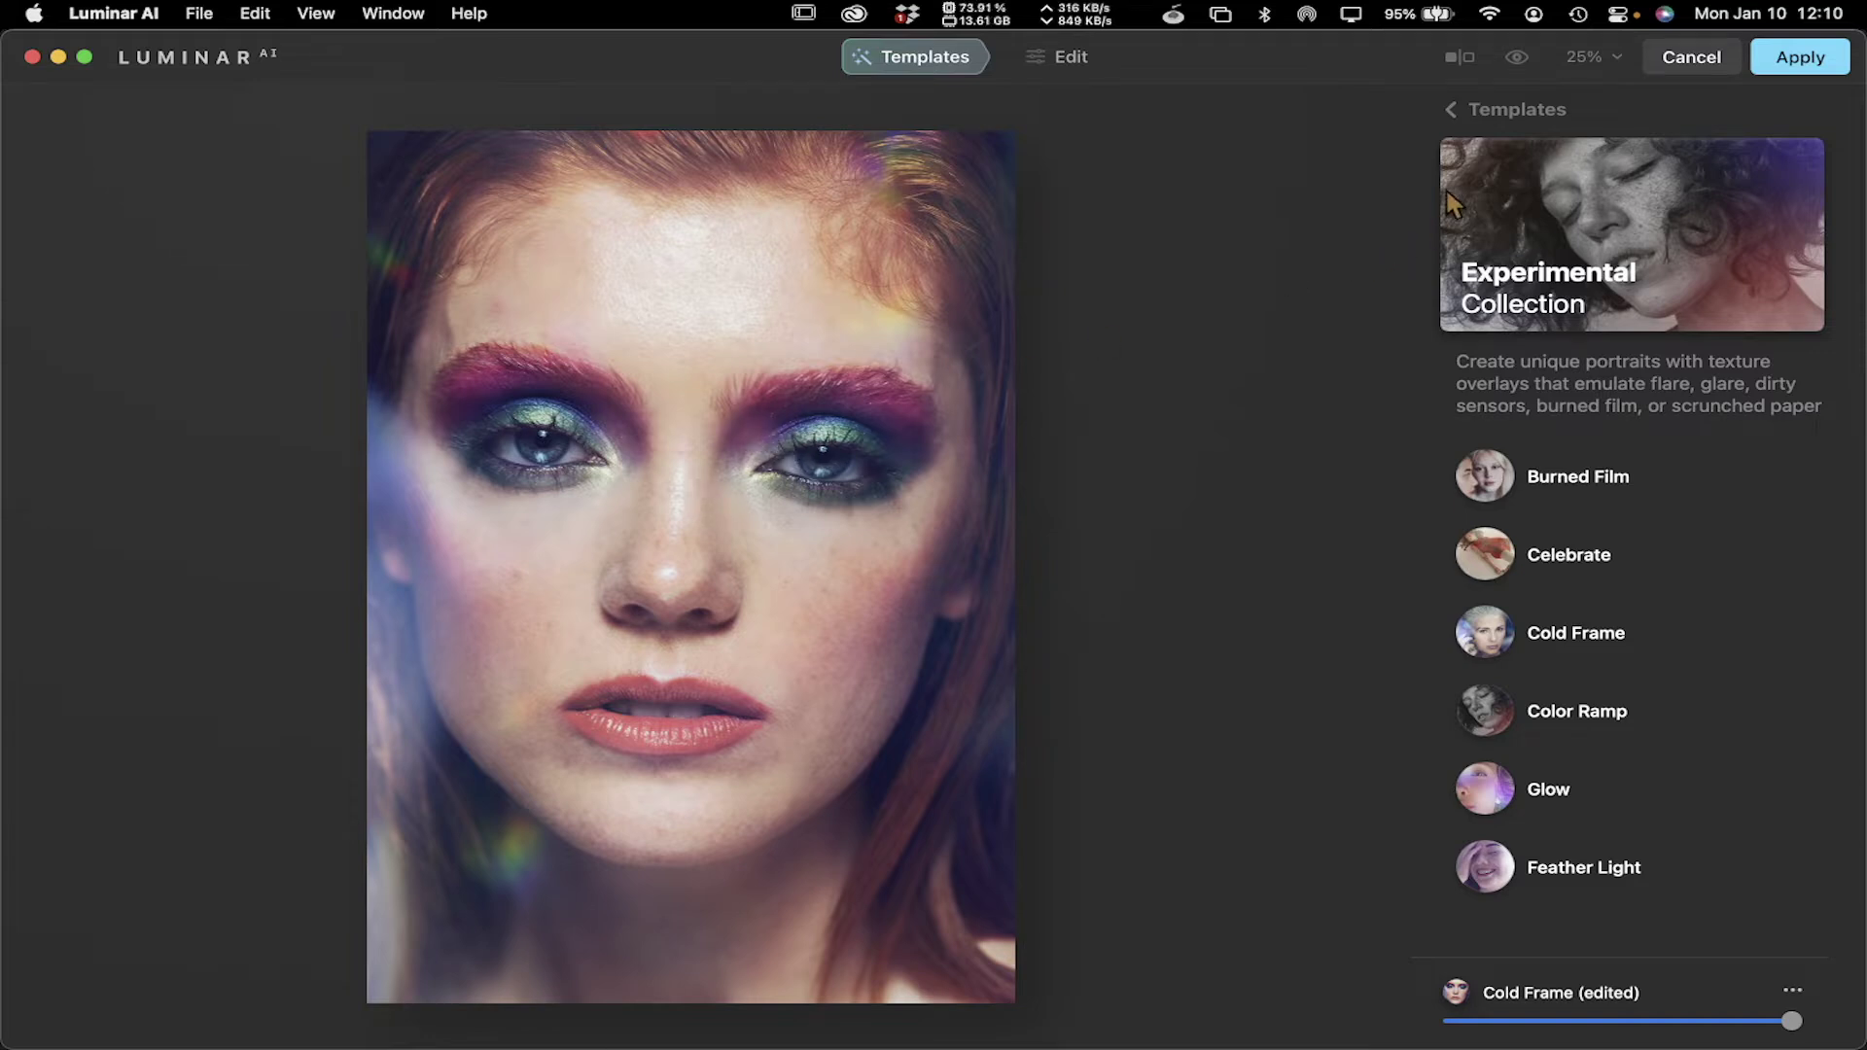
{"action": "left_click", "coordinate": [1707, 62]}
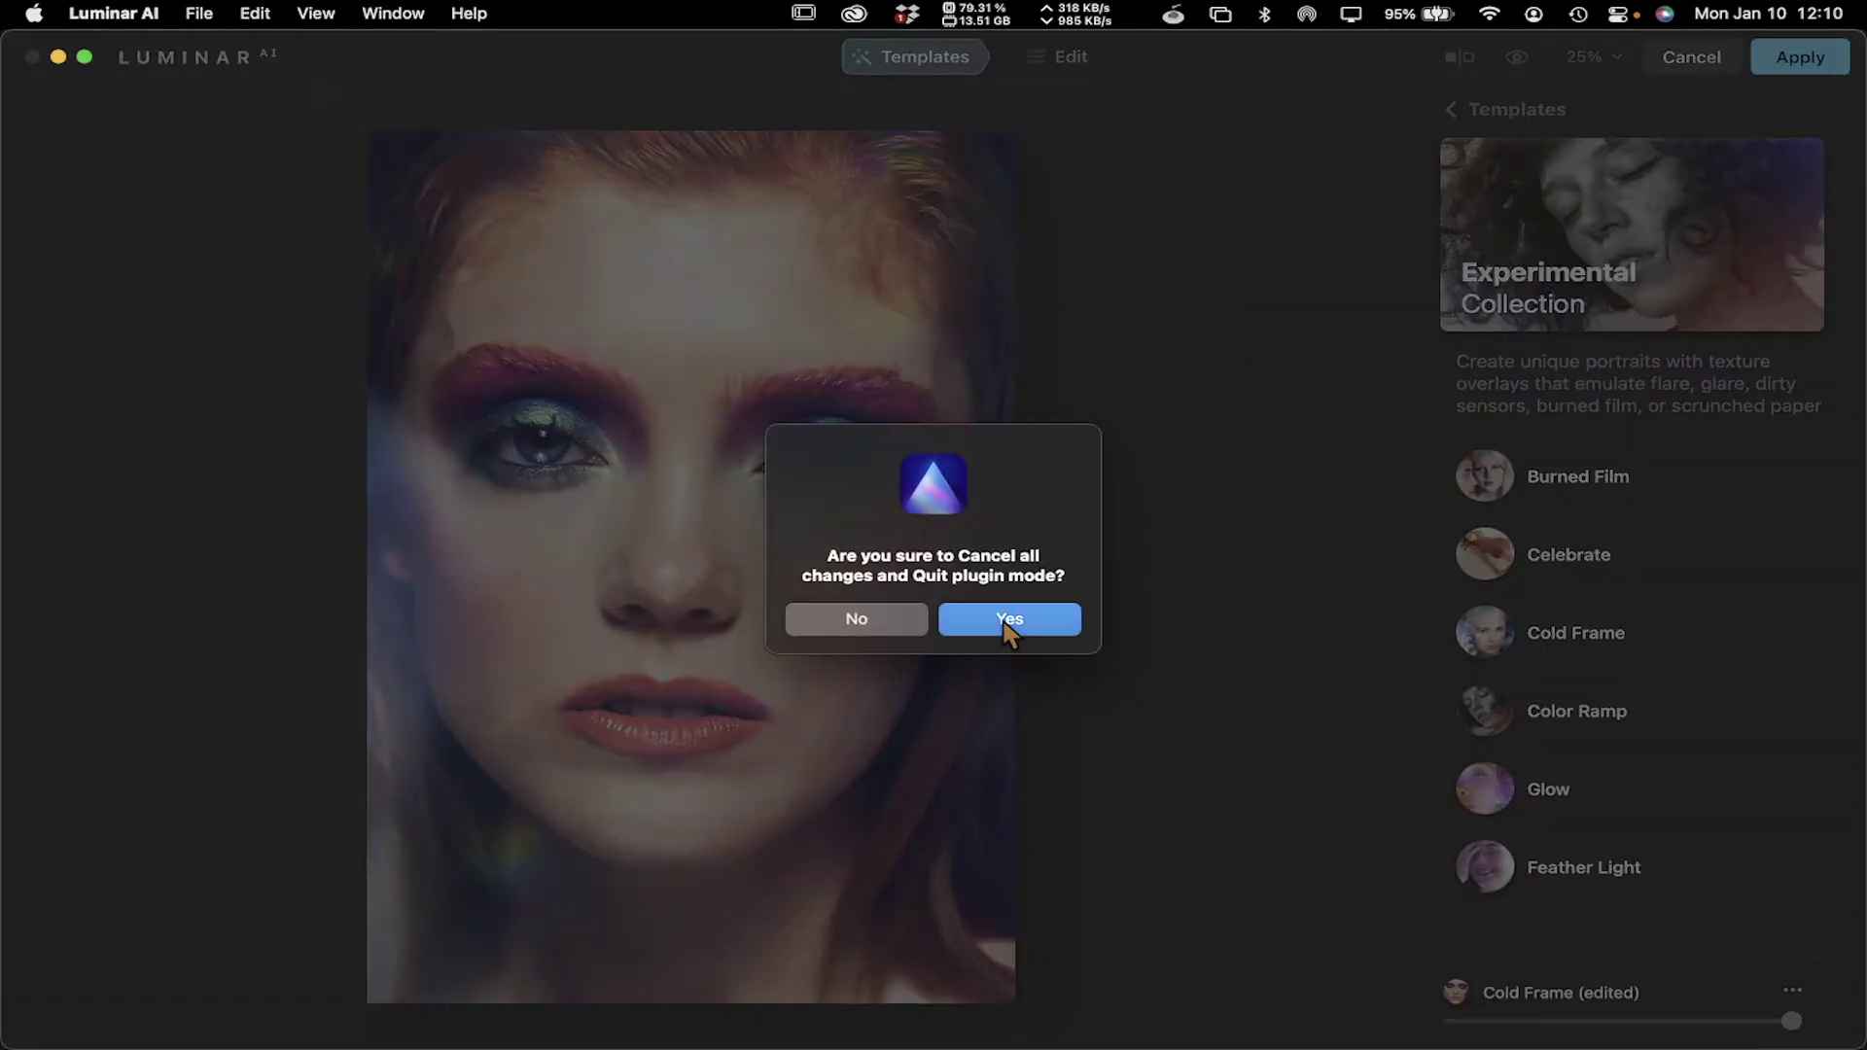
{"action": "left_click", "coordinate": [1066, 622]}
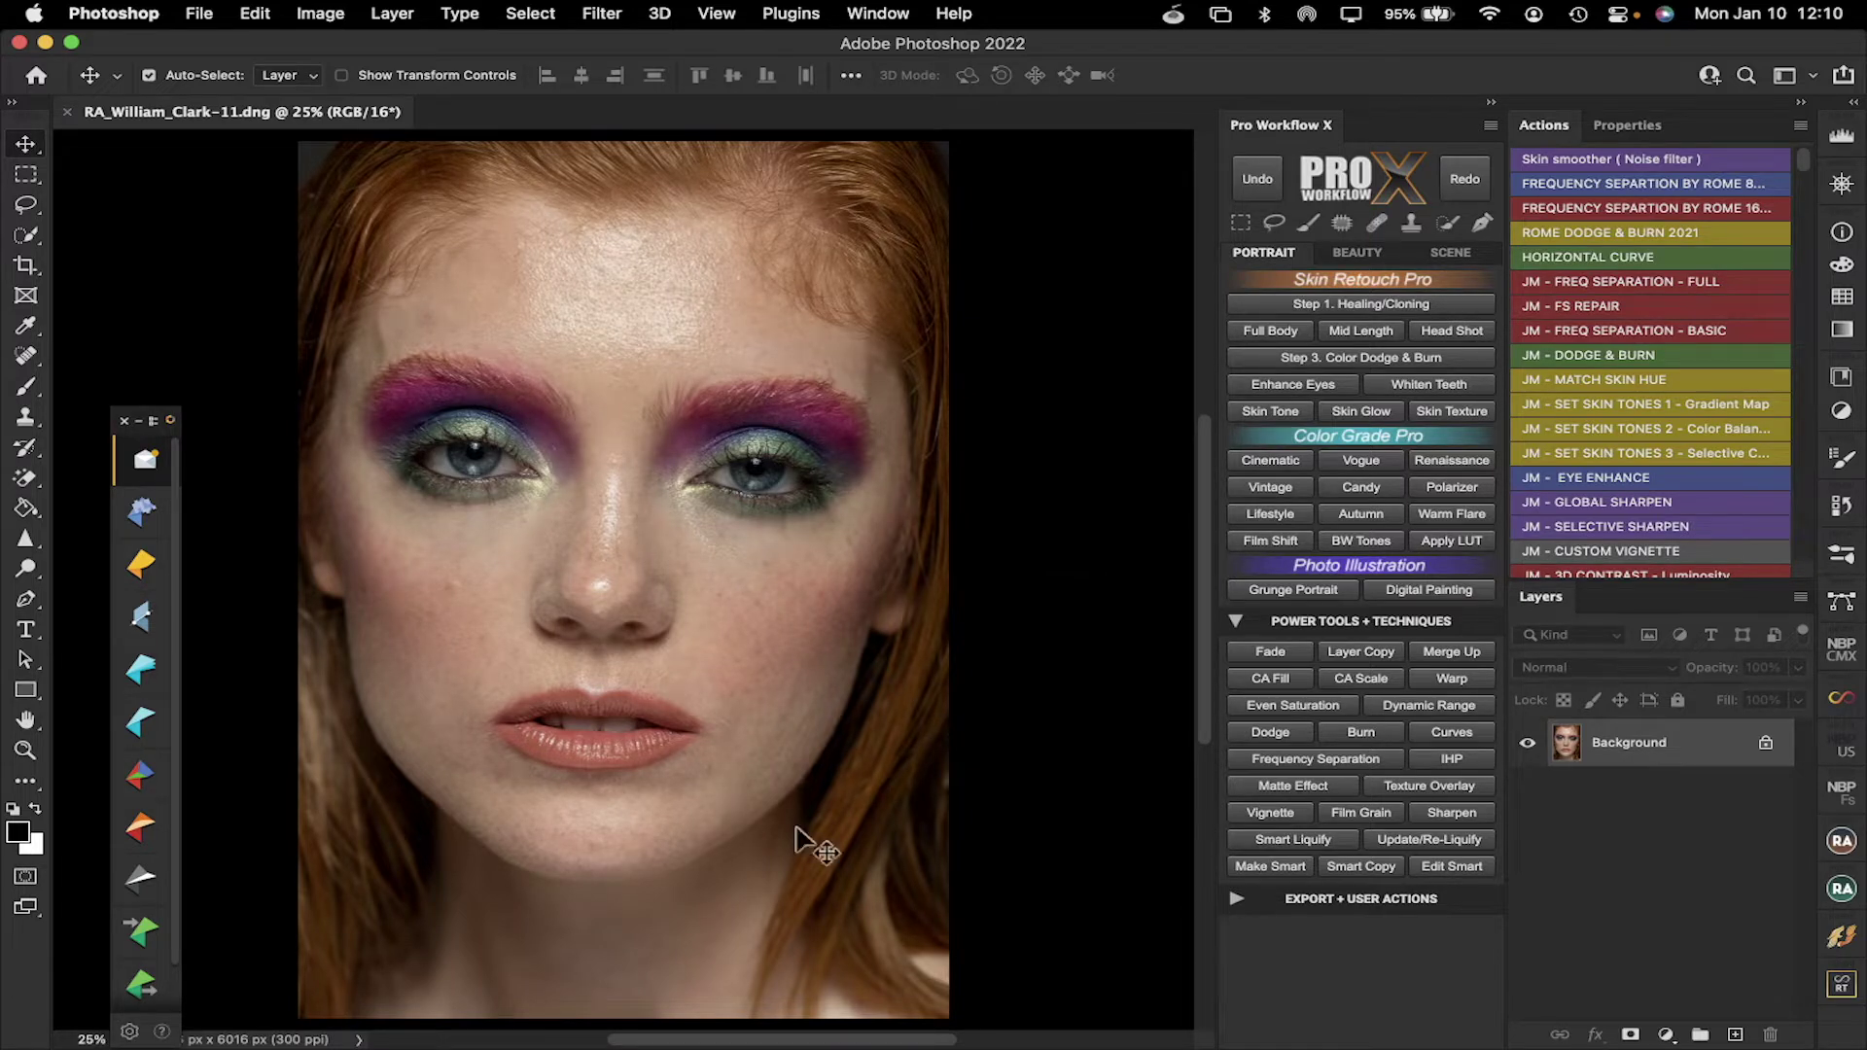
{"action": "mouse_move", "coordinate": [720, 1016]}
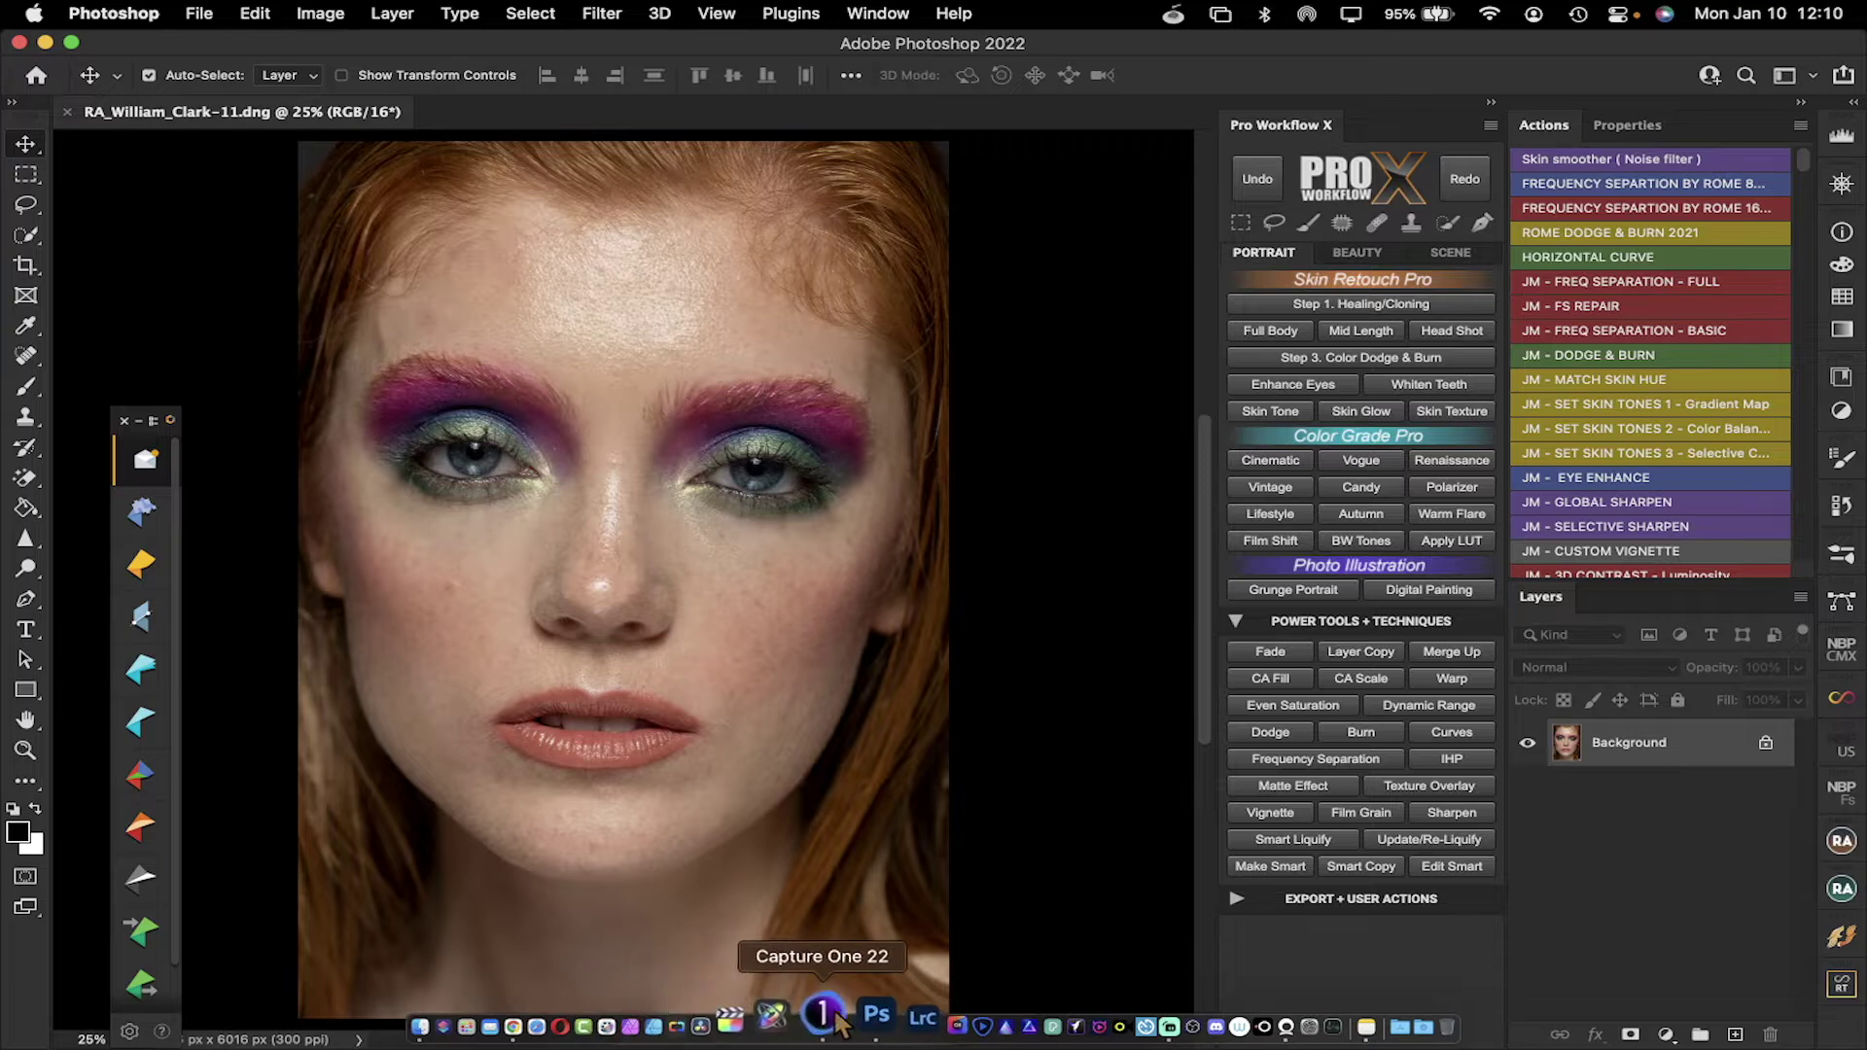
{"action": "left_click", "coordinate": [830, 1016]}
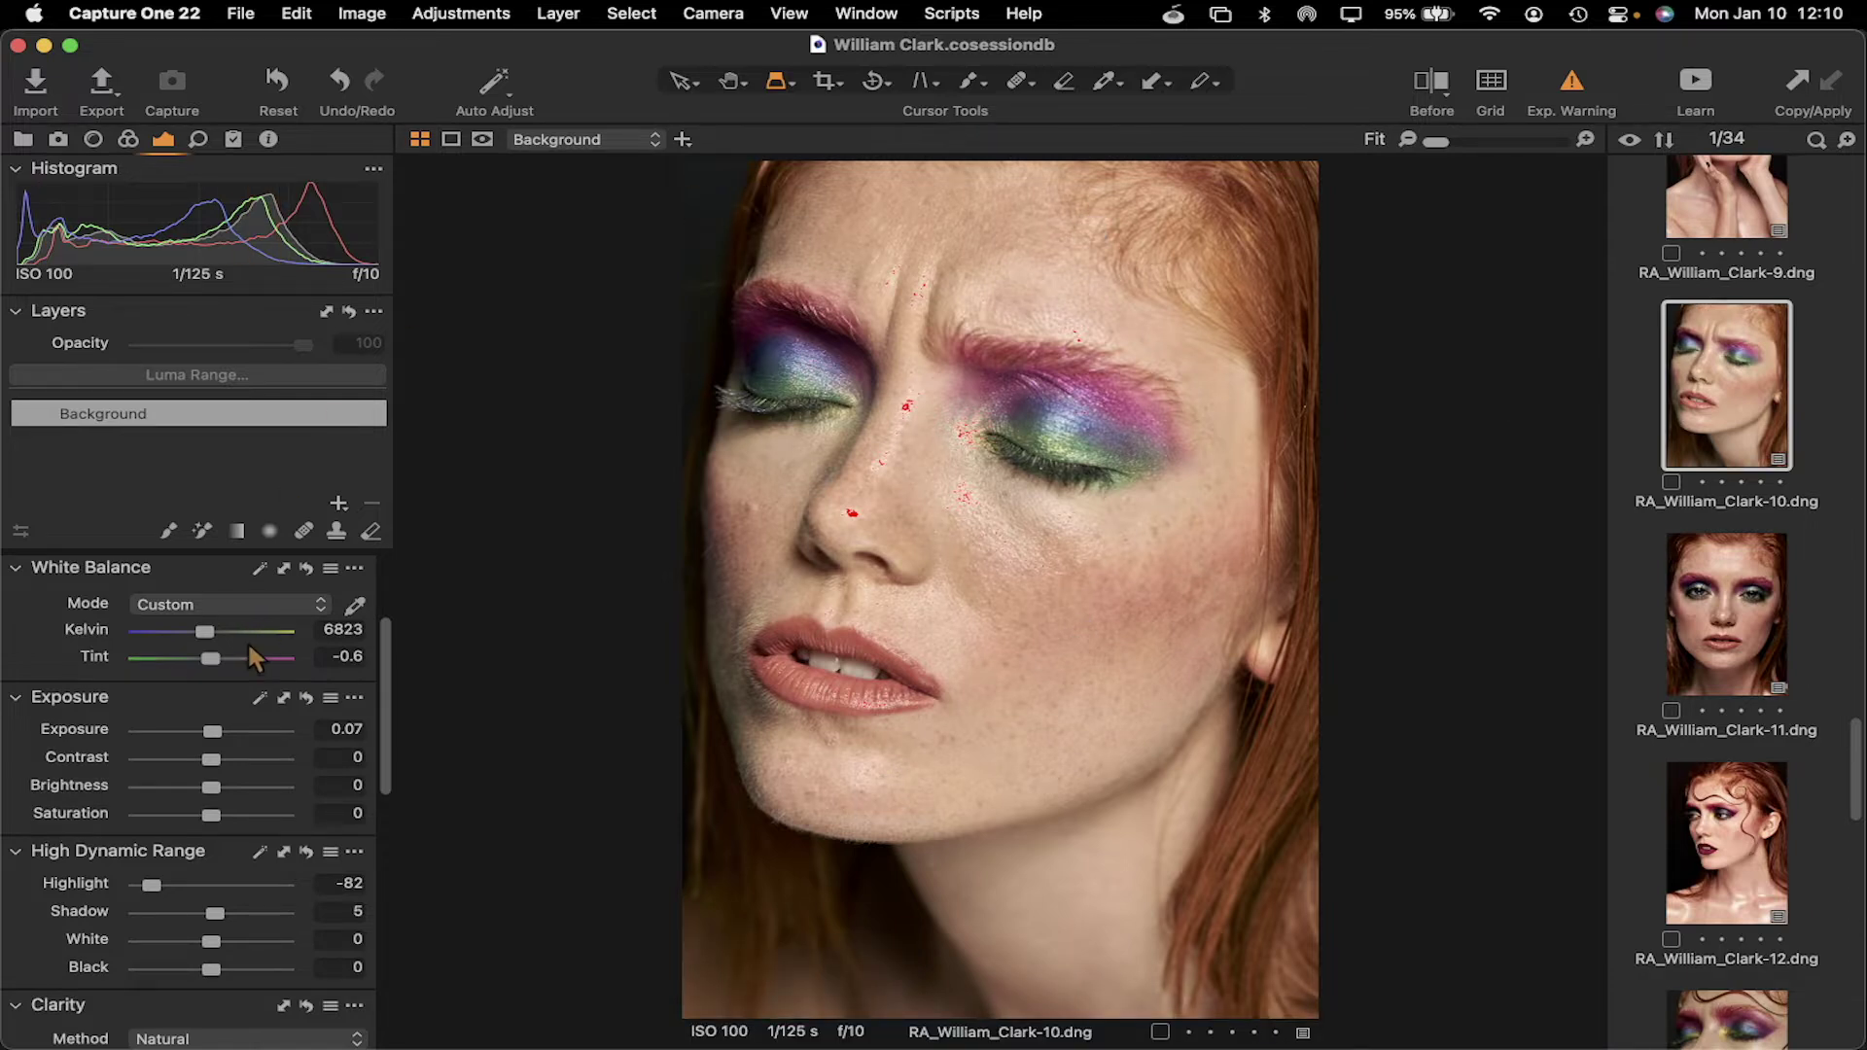
Tour the Color, Library, Capture, Exposure, Details and Adjustments tool tabs
{"action": "scroll", "coordinate": [249, 647], "scroll_direction": "down", "scroll_amount": 10}
{"action": "scroll", "coordinate": [247, 640], "scroll_direction": "up", "scroll_amount": 10}
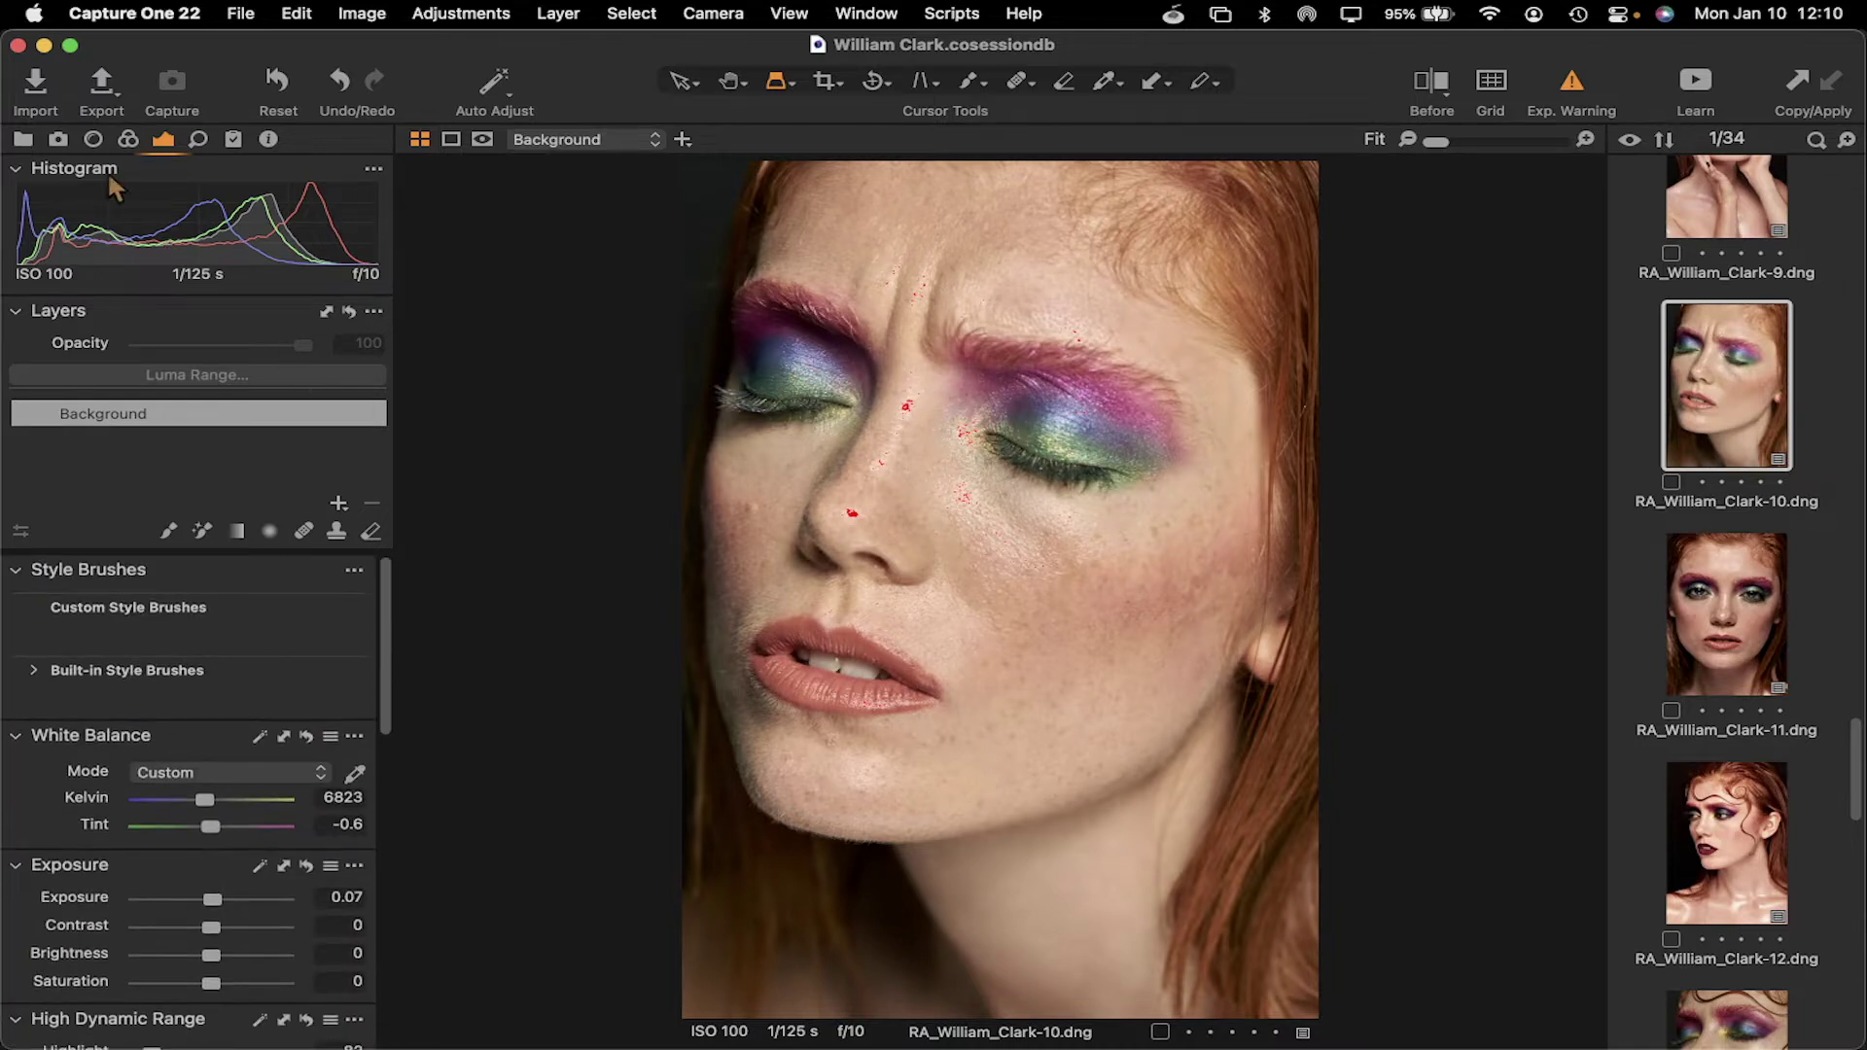
{"action": "left_click", "coordinate": [129, 141]}
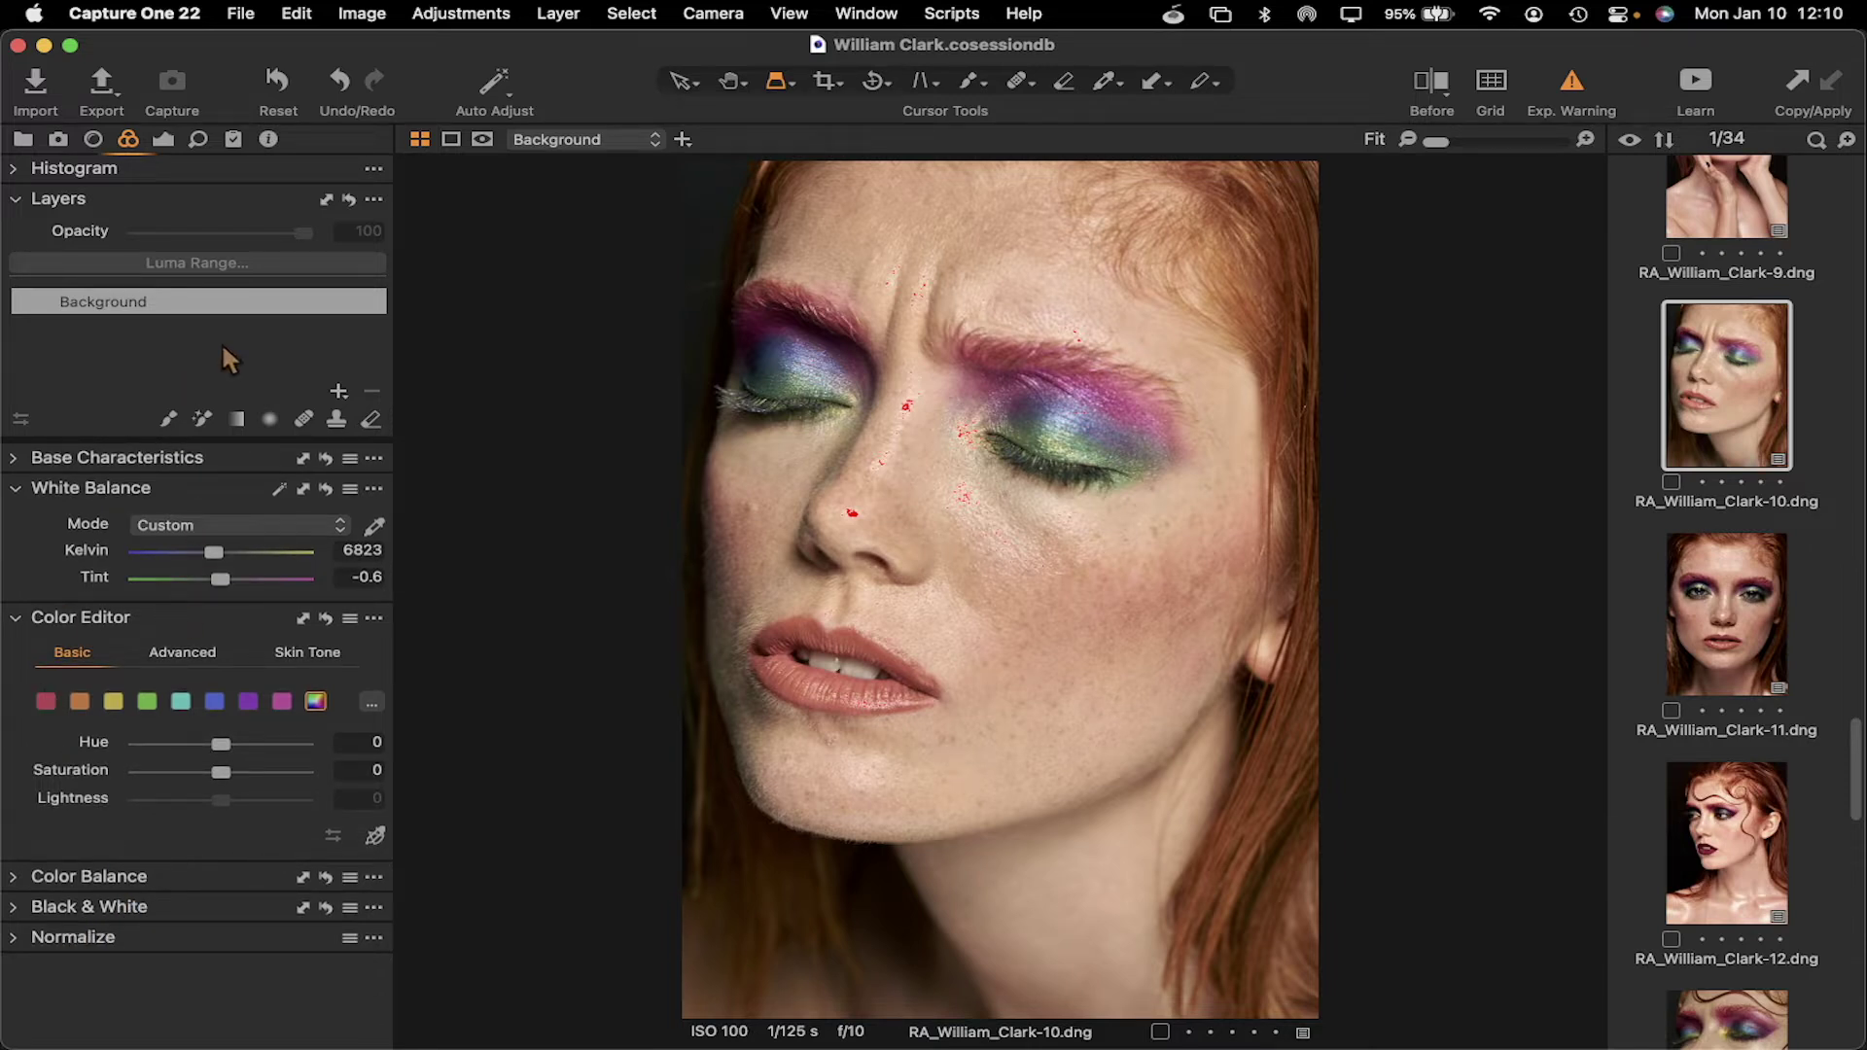
{"action": "left_click", "coordinate": [23, 140]}
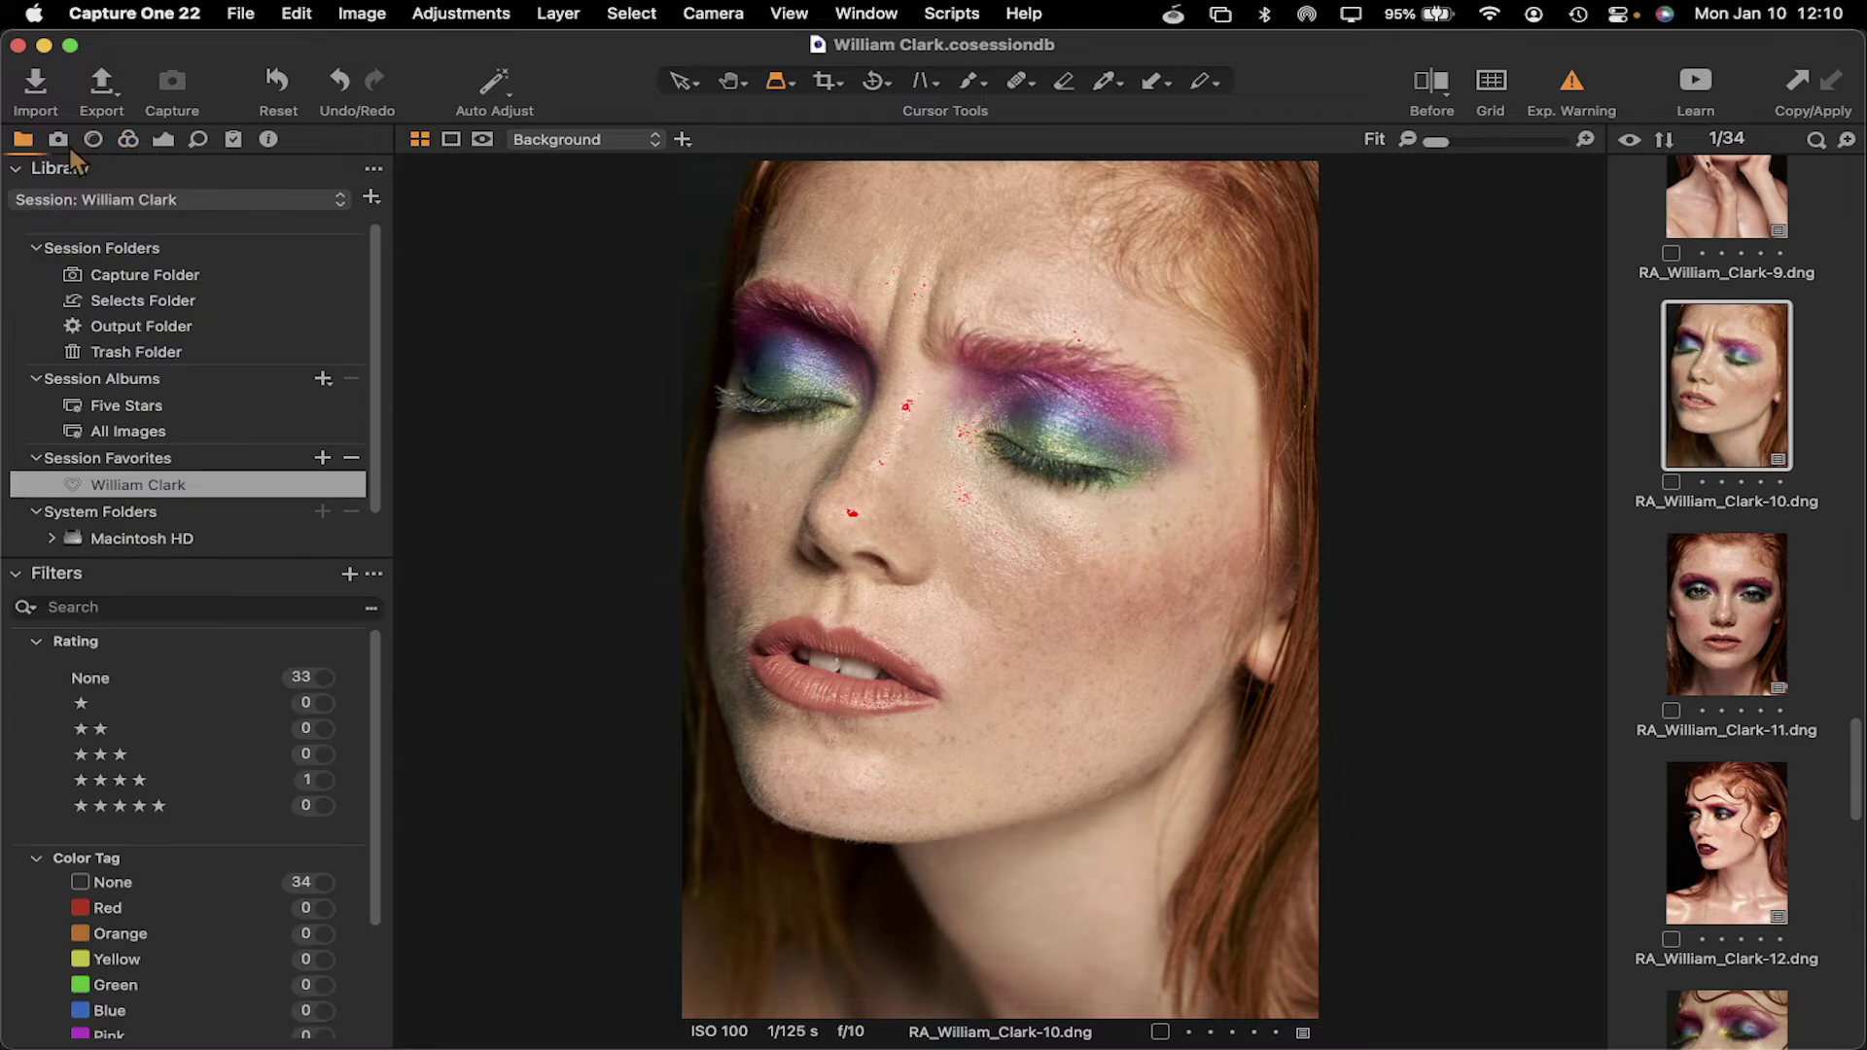
{"action": "left_click", "coordinate": [57, 141]}
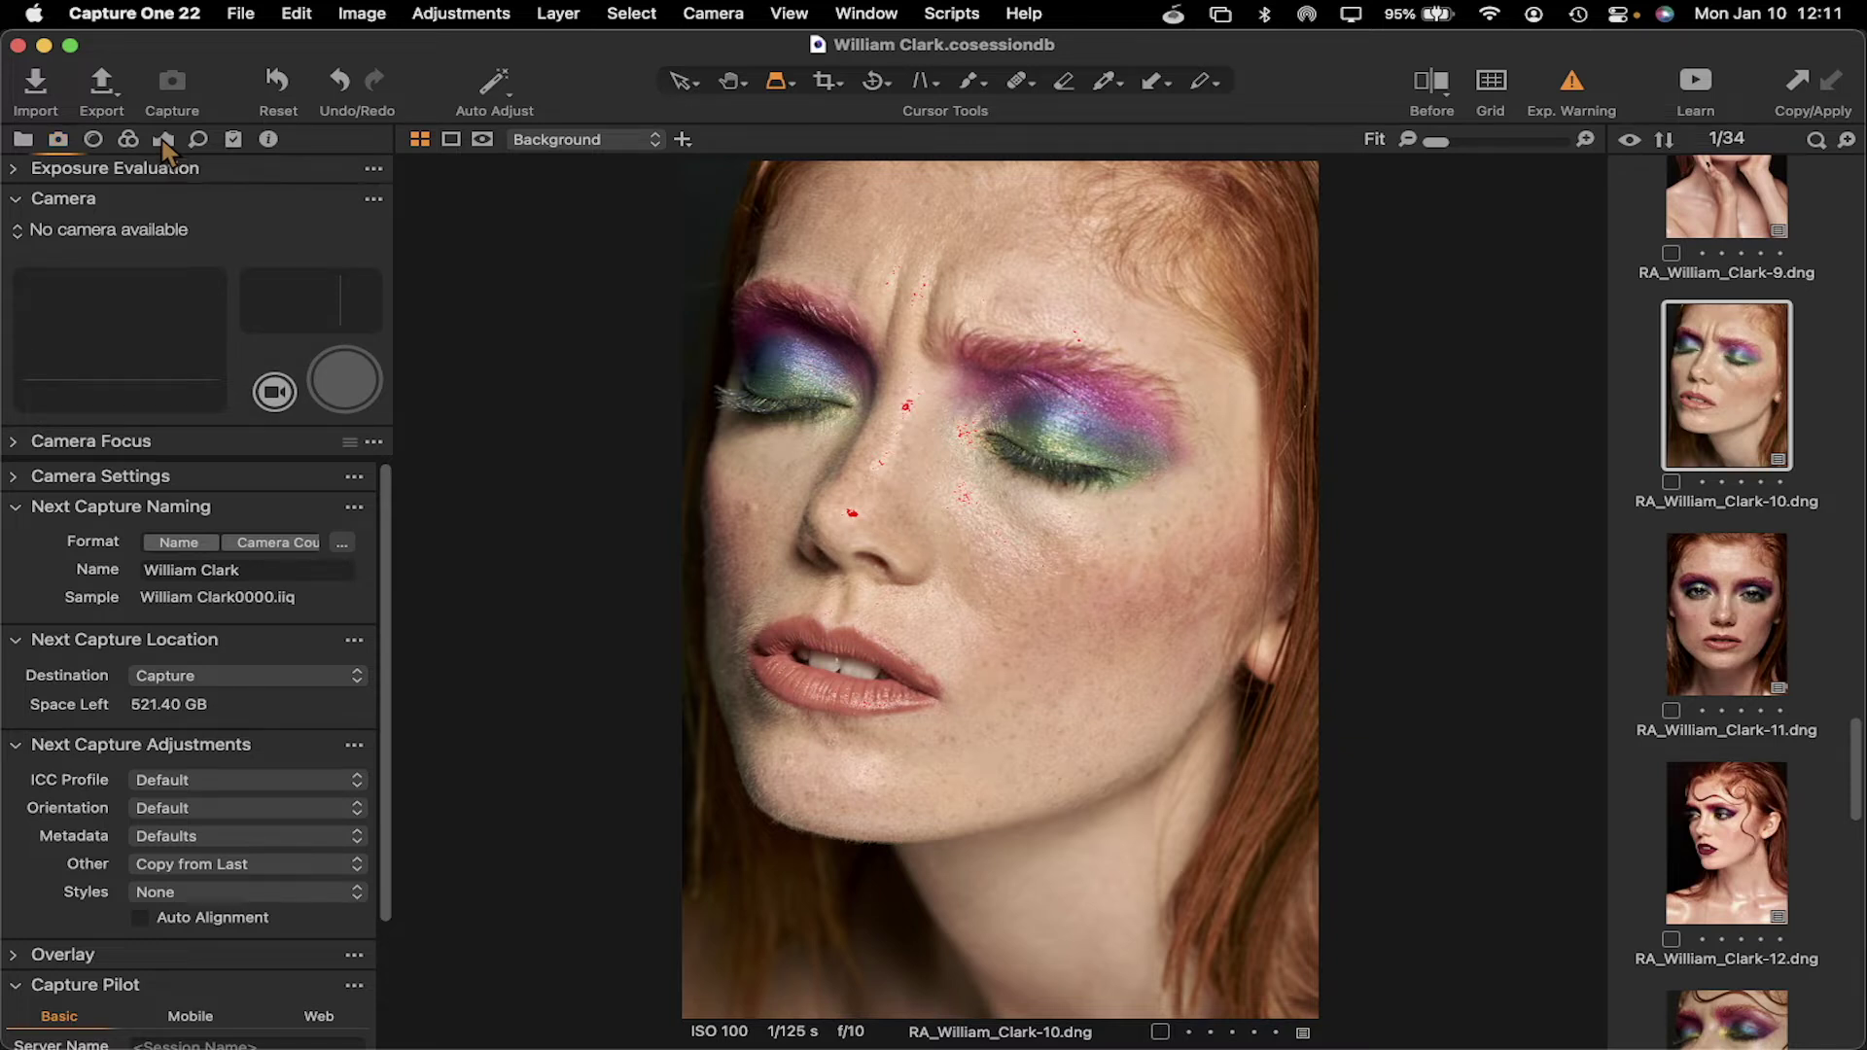
{"action": "left_click", "coordinate": [163, 146]}
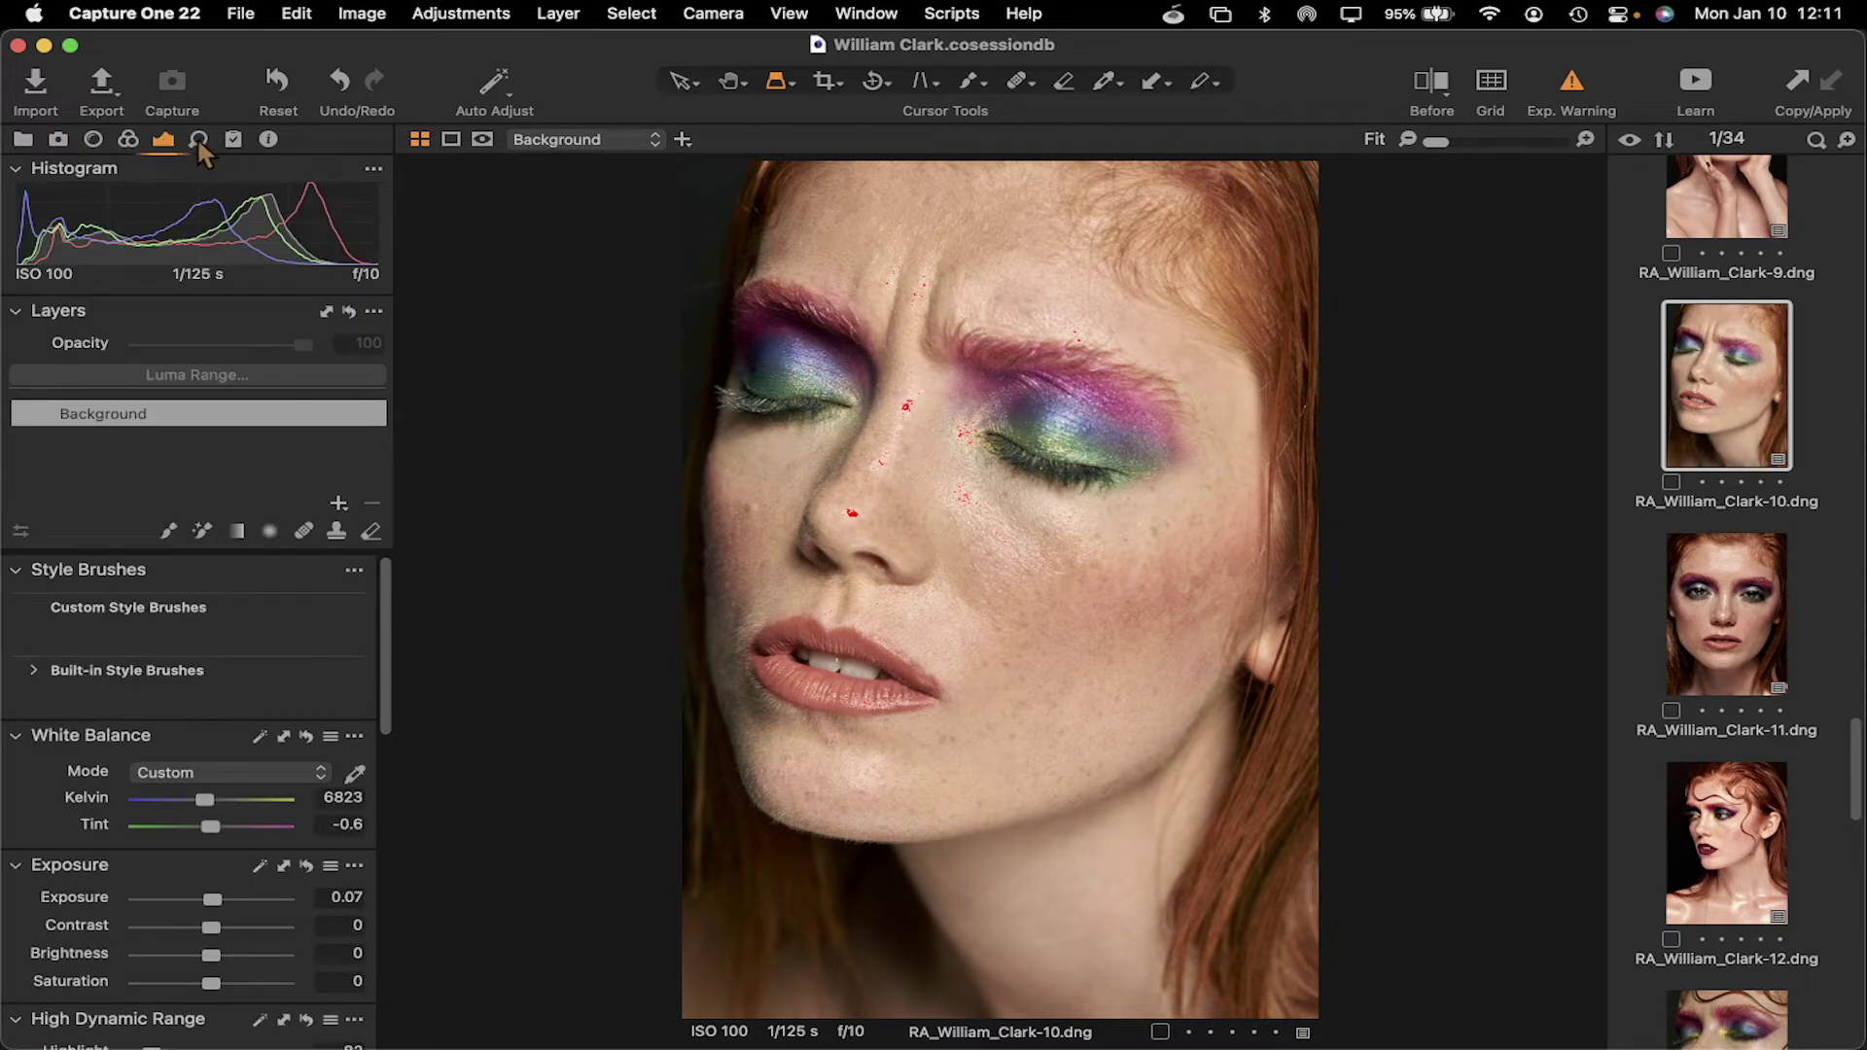
{"action": "left_click", "coordinate": [199, 141]}
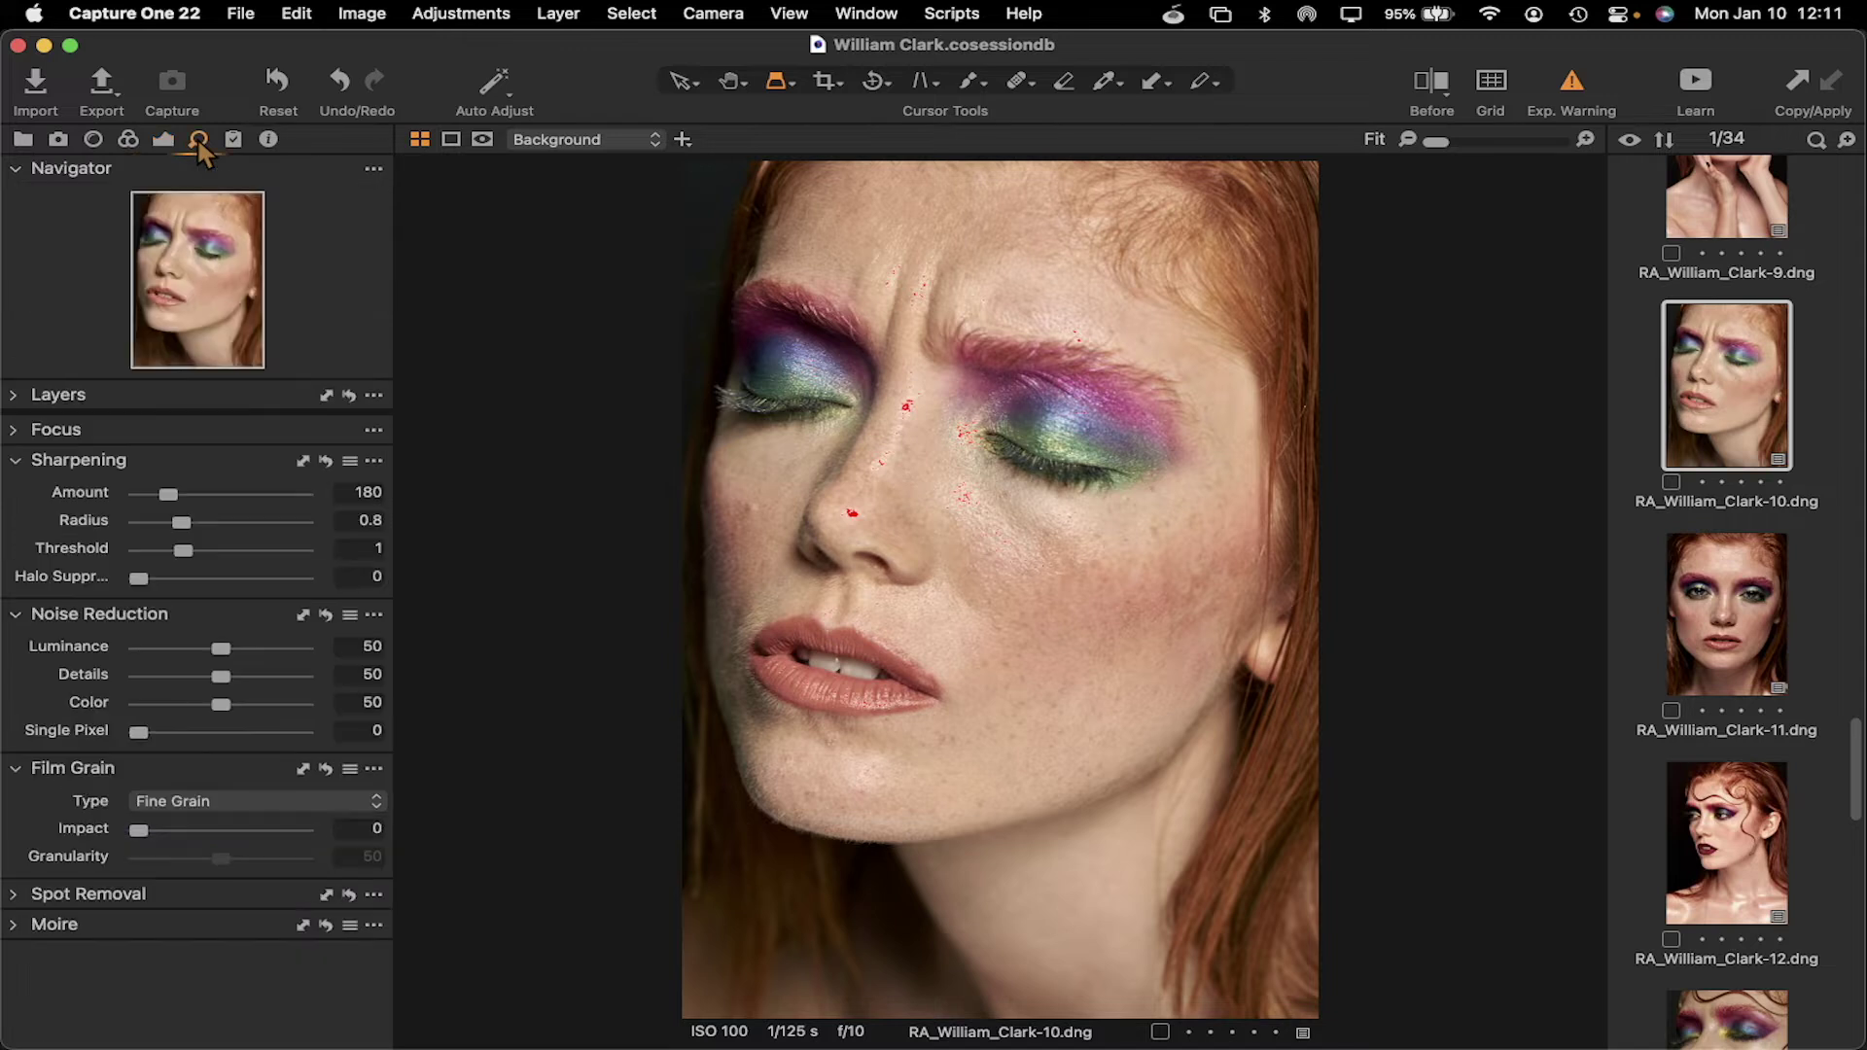
{"action": "left_click", "coordinate": [228, 146]}
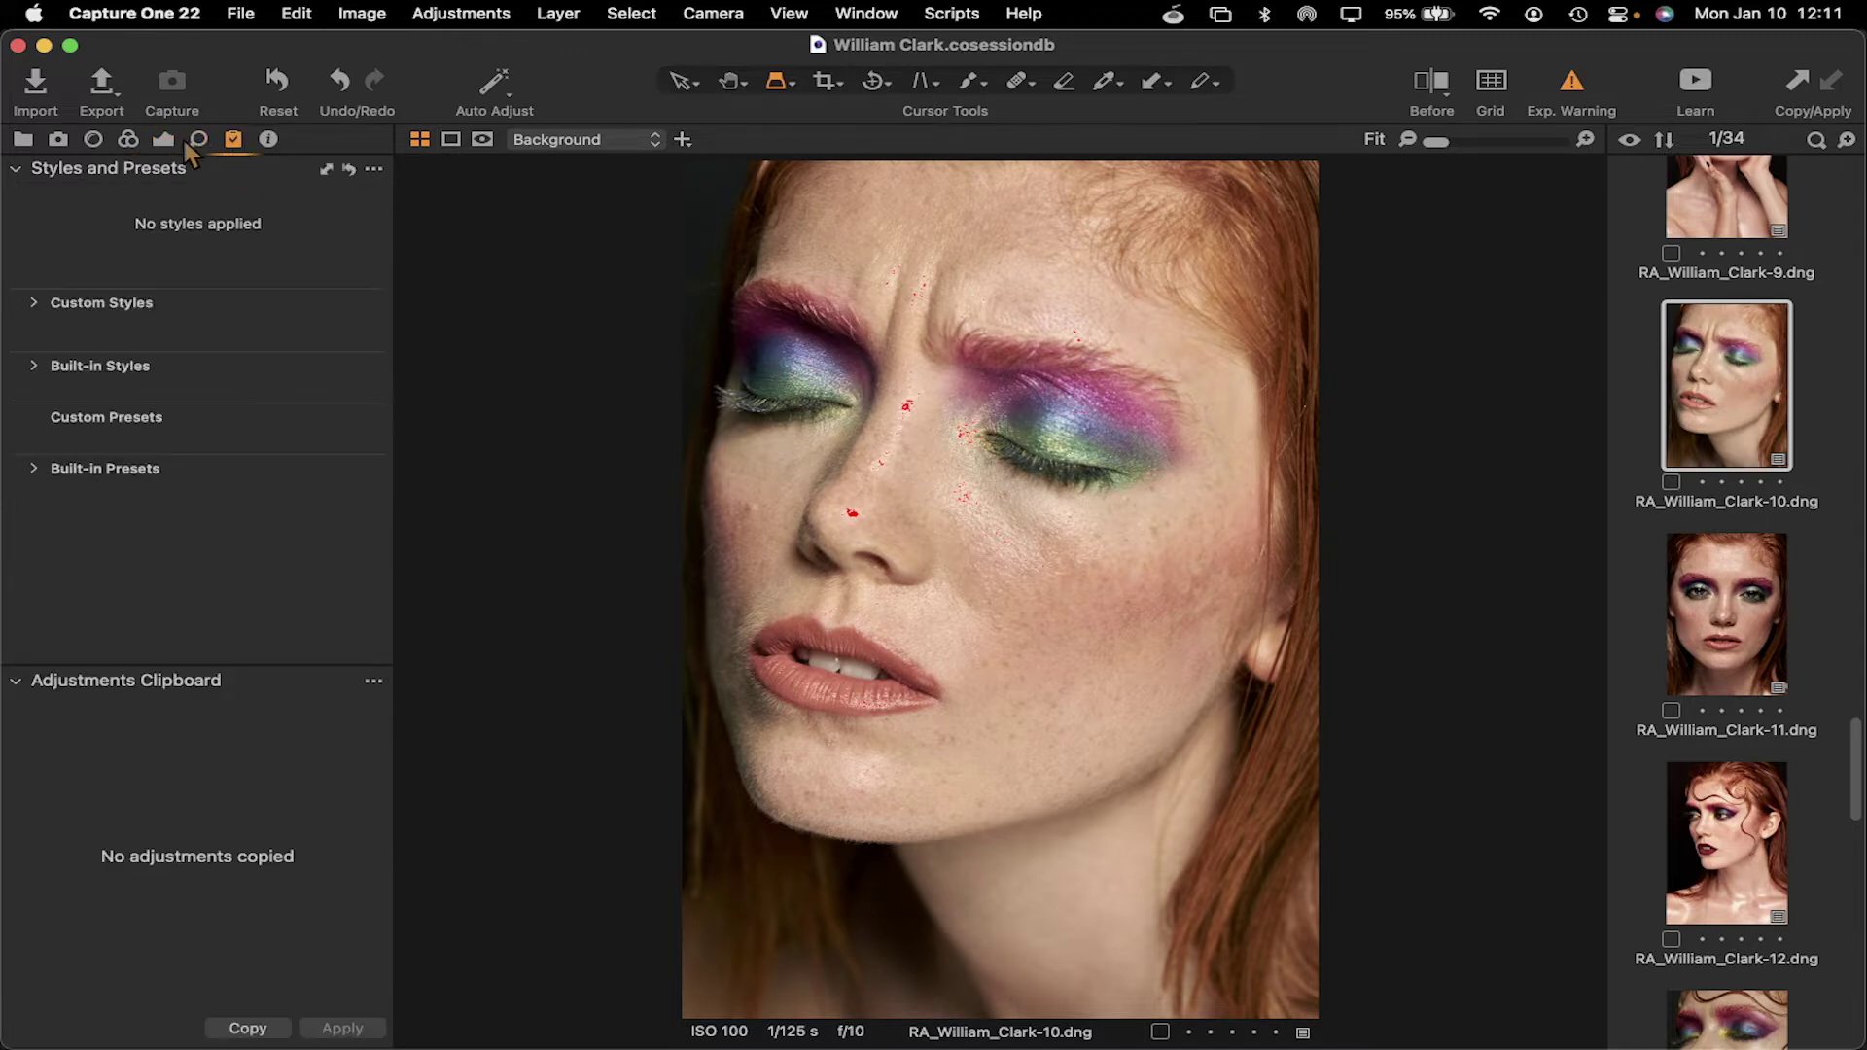
{"action": "left_click", "coordinate": [198, 142]}
{"action": "left_click", "coordinate": [165, 141]}
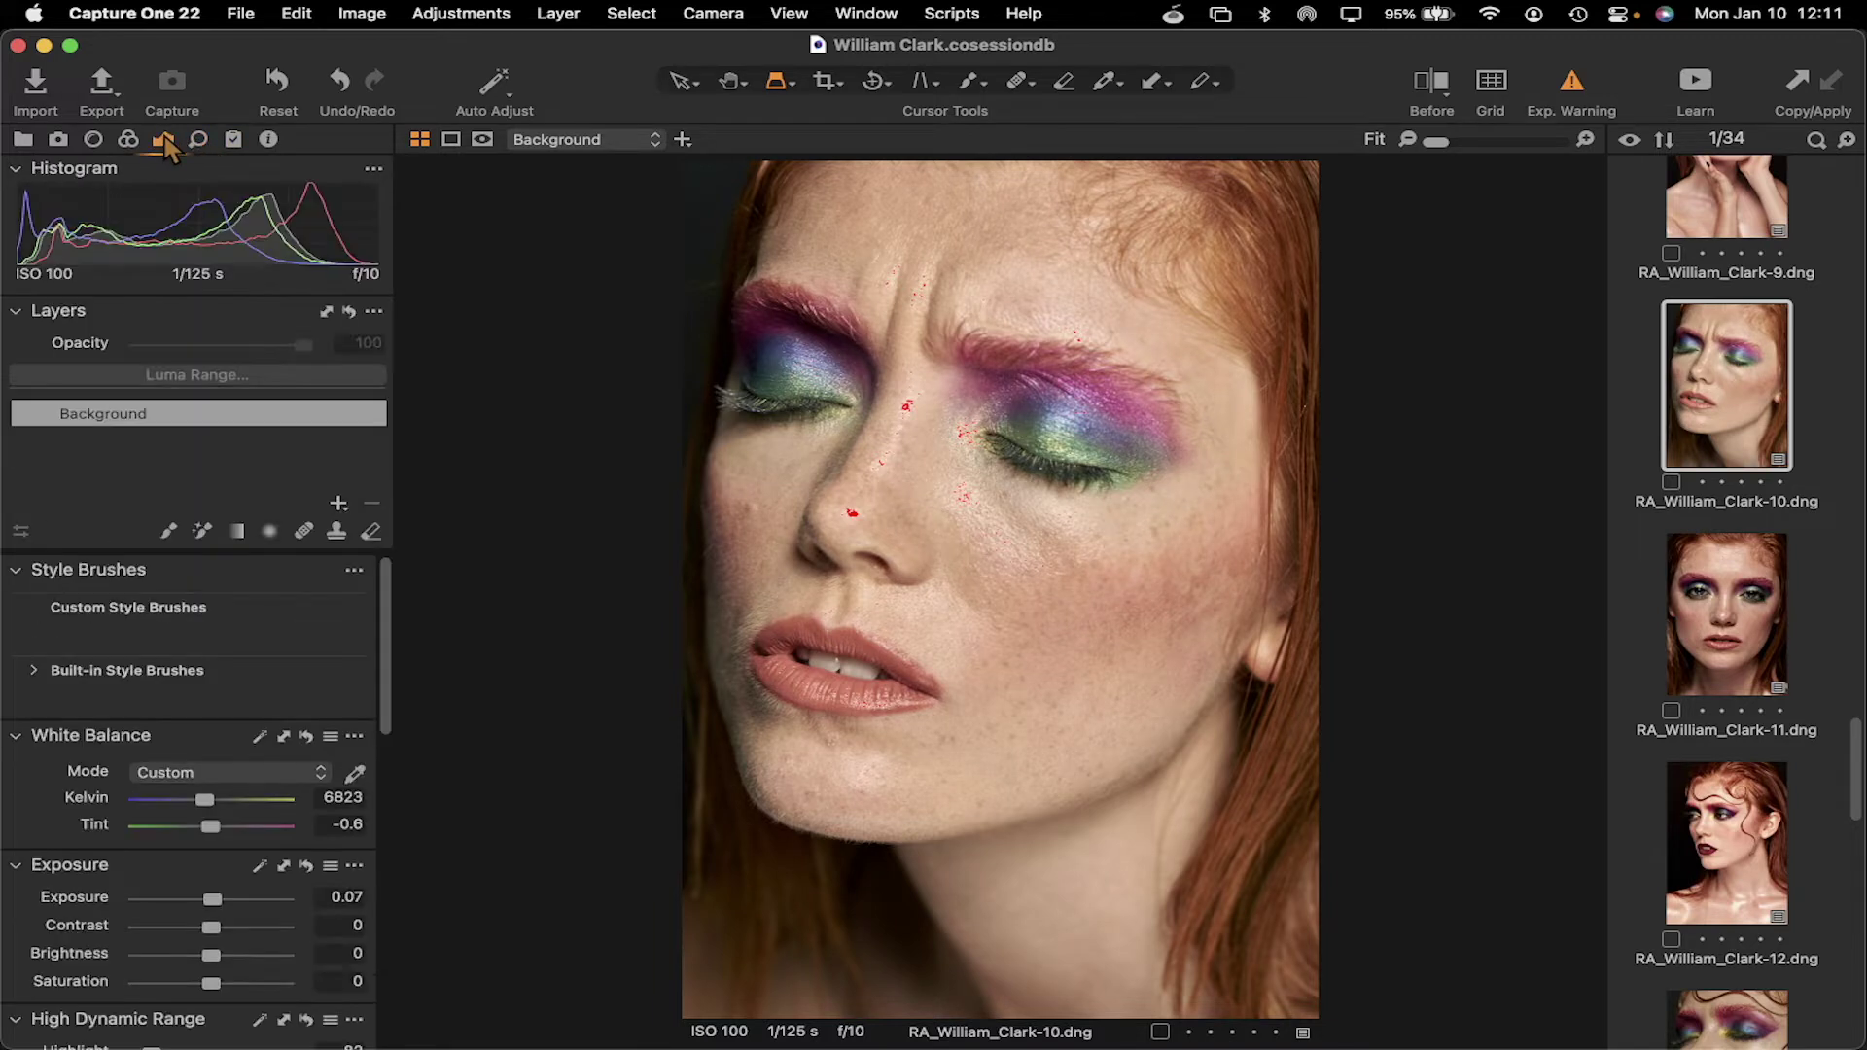
Show the Lens tab's correction, crop and rotation tools and dismiss the Auto Rotate tip
{"action": "scroll", "coordinate": [202, 698], "scroll_direction": "down", "scroll_amount": 10}
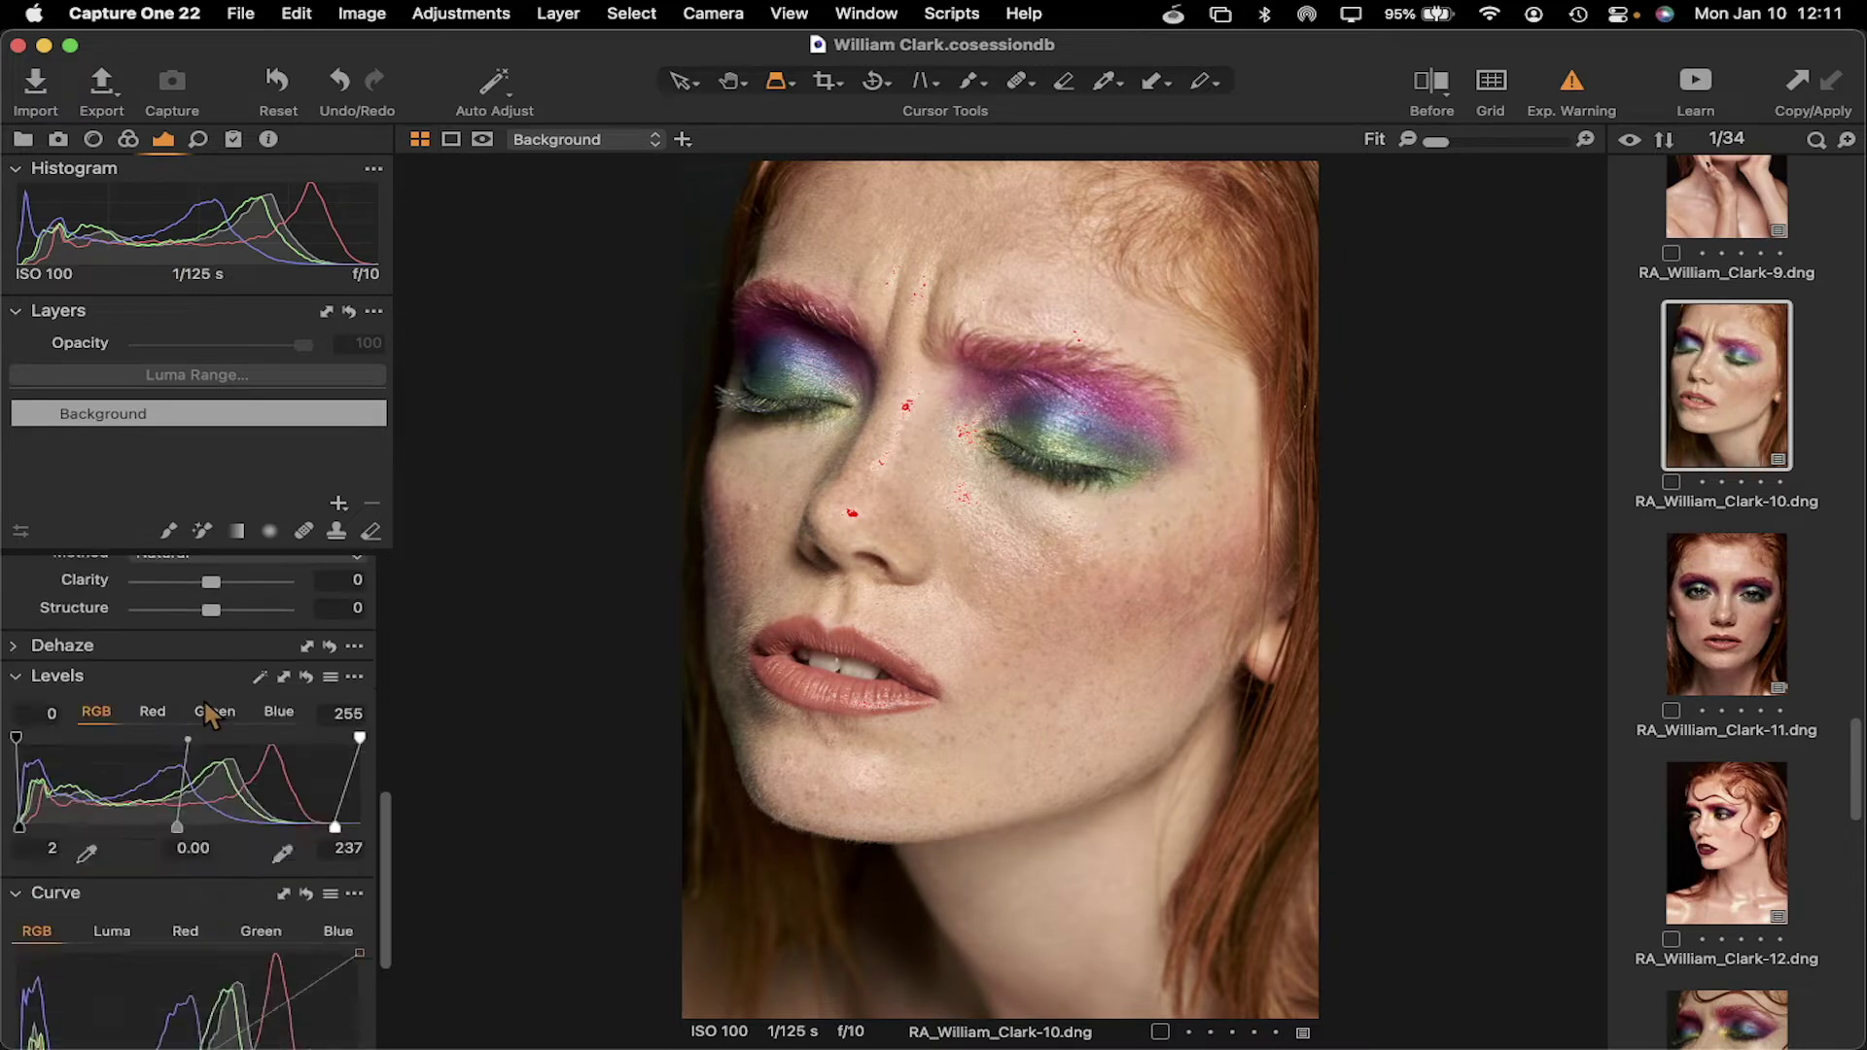
{"action": "scroll", "coordinate": [202, 698], "scroll_direction": "up", "scroll_amount": 10}
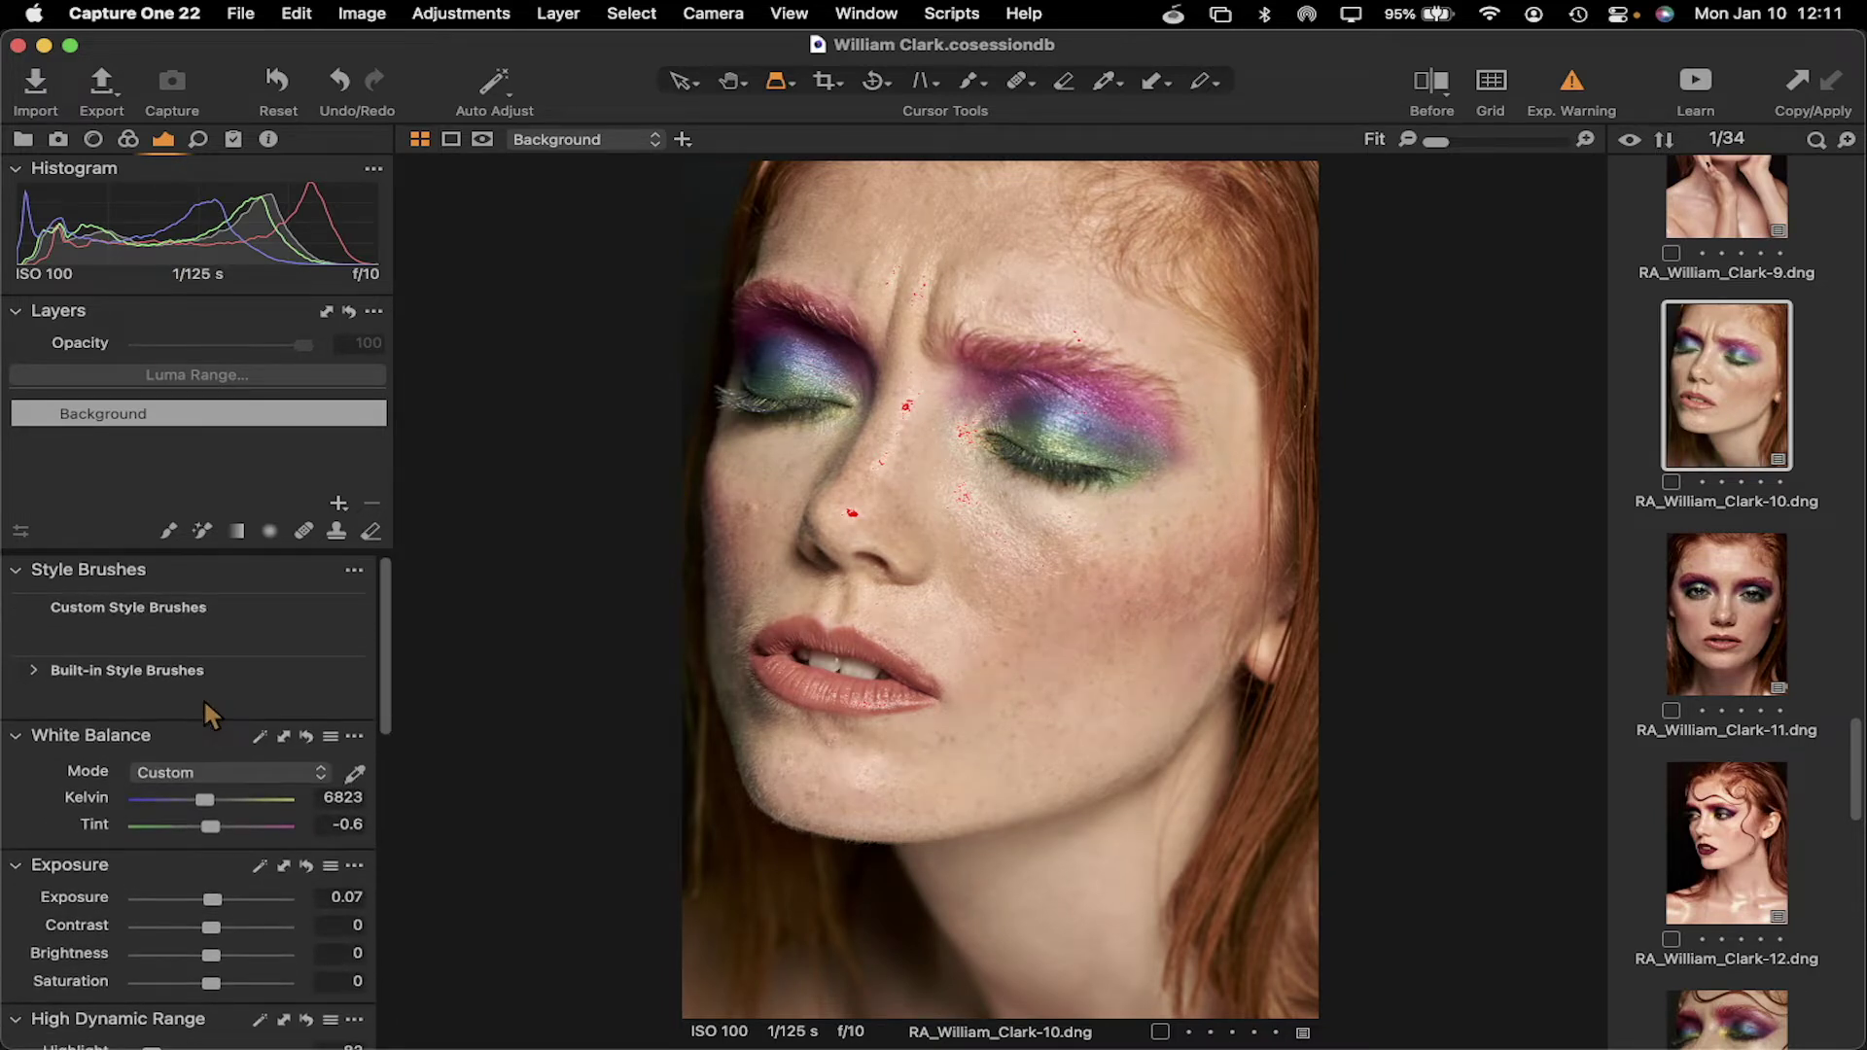
{"action": "left_click", "coordinate": [131, 143]}
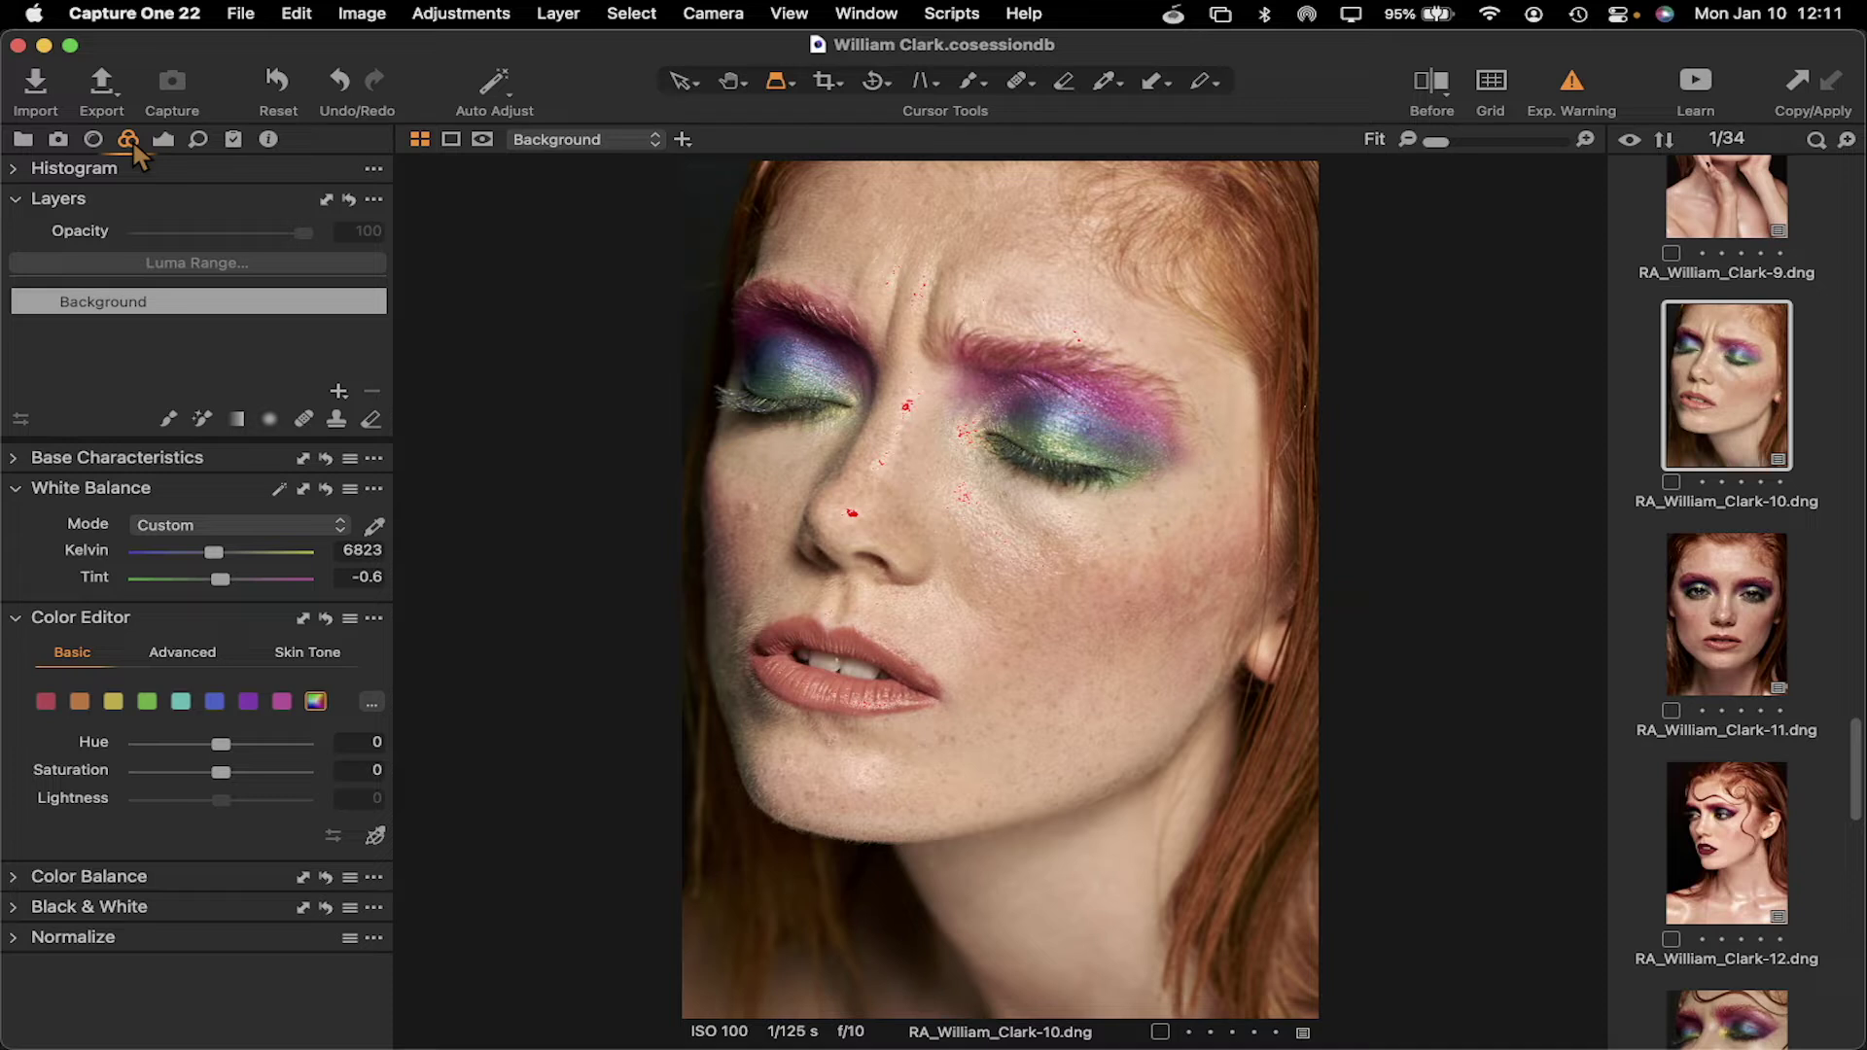
{"action": "left_click", "coordinate": [93, 141]}
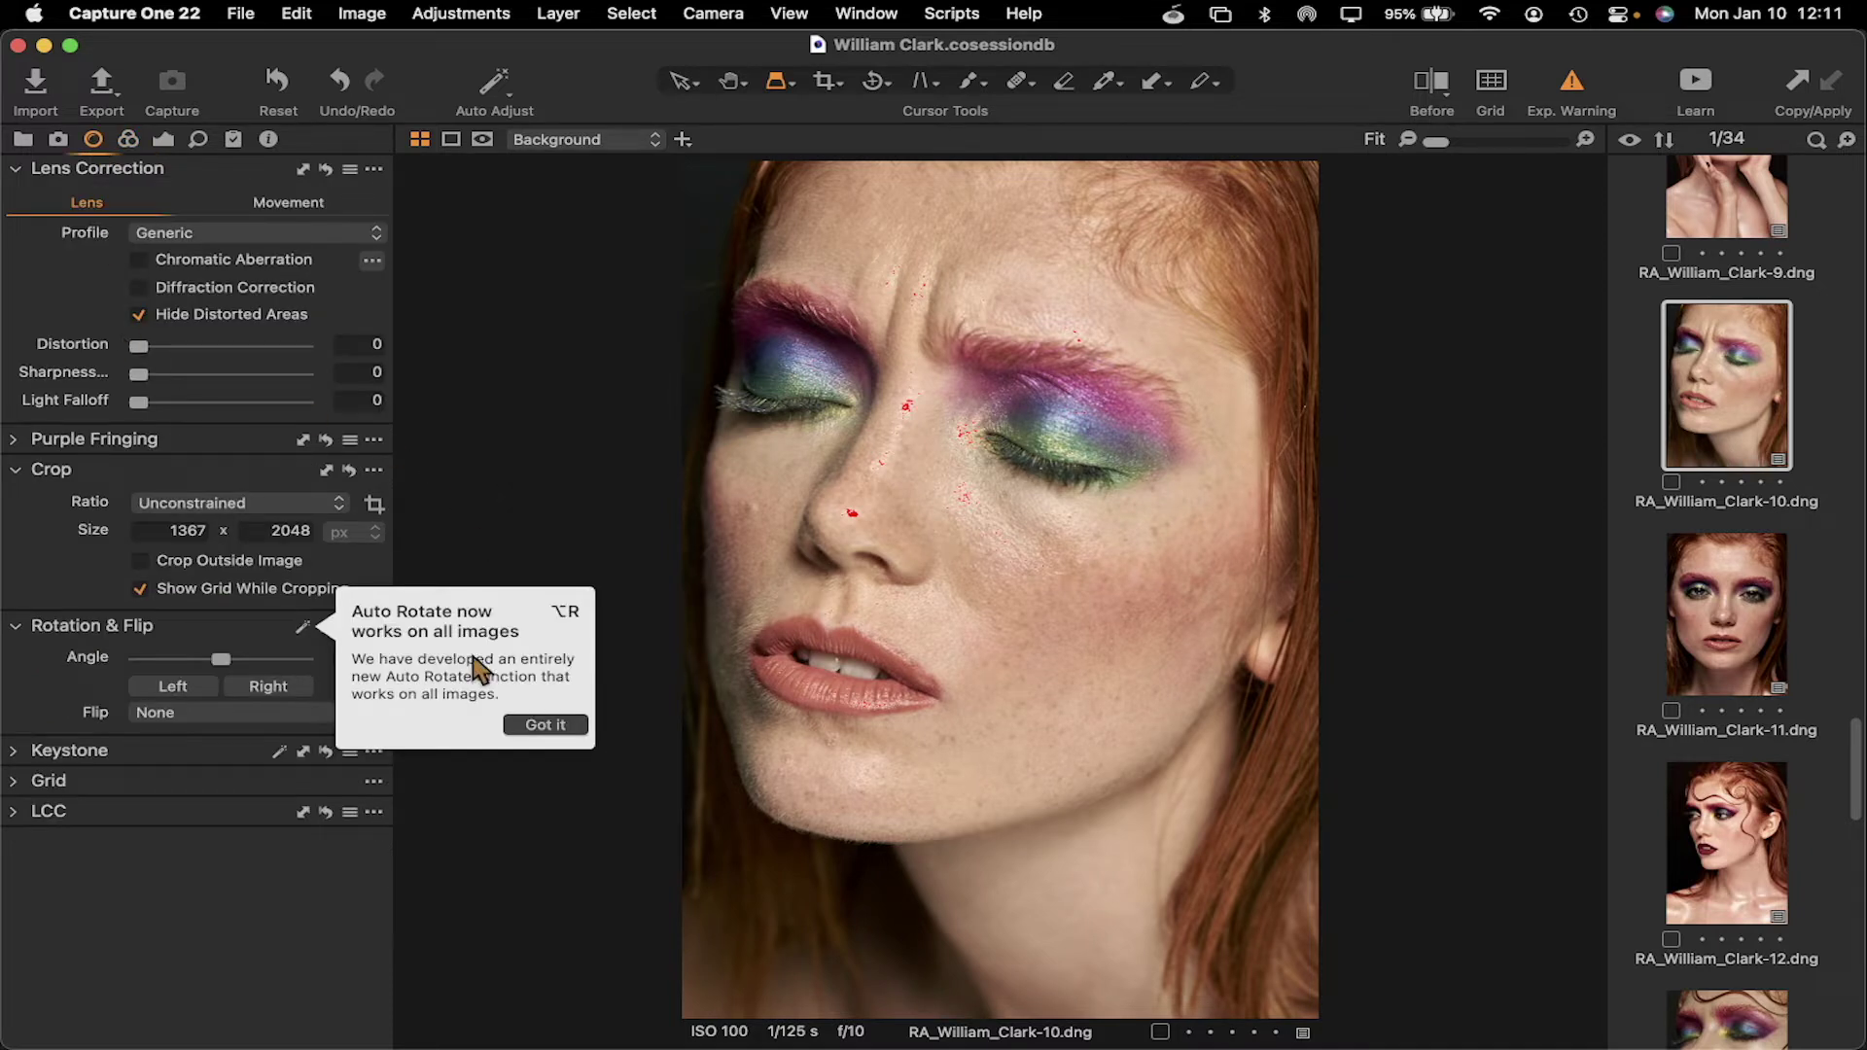
{"action": "left_click", "coordinate": [558, 726]}
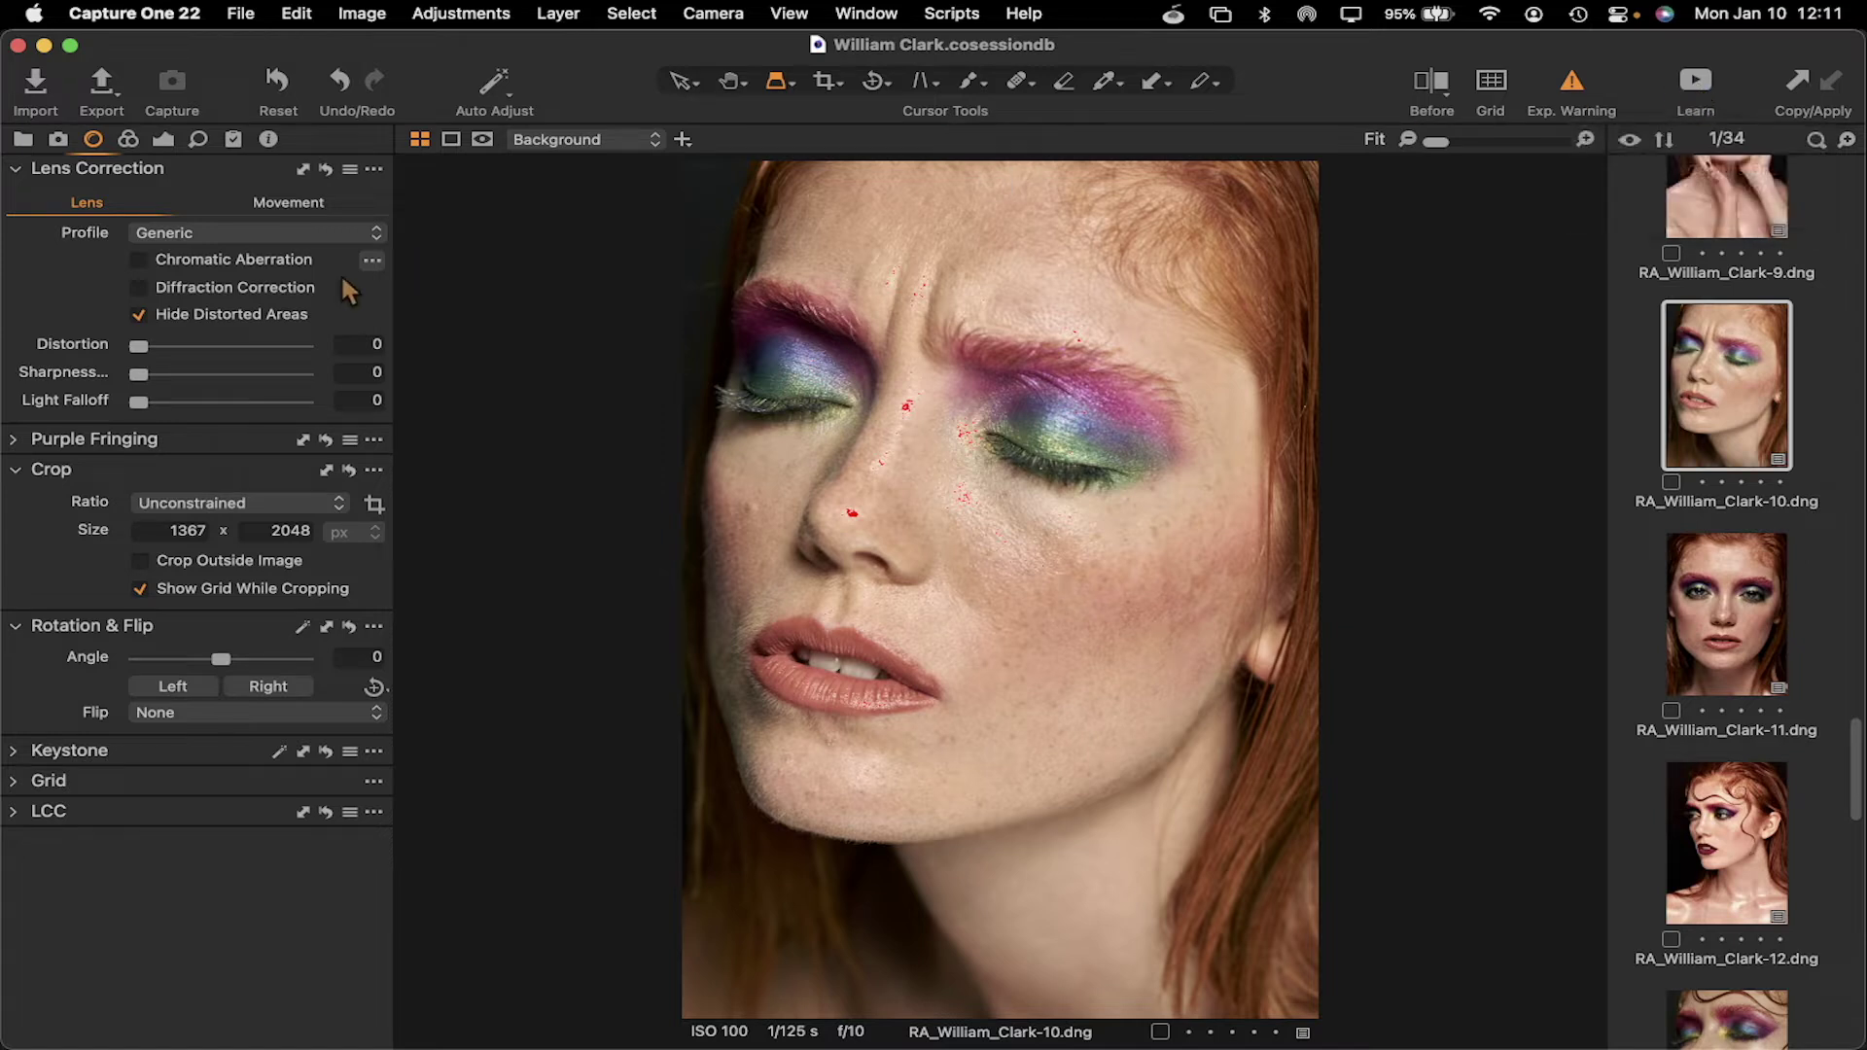
Look through the top menus, dismiss the Scripts list, and show the Capture tool tab
{"action": "left_click", "coordinate": [58, 139]}
{"action": "left_click", "coordinate": [23, 140]}
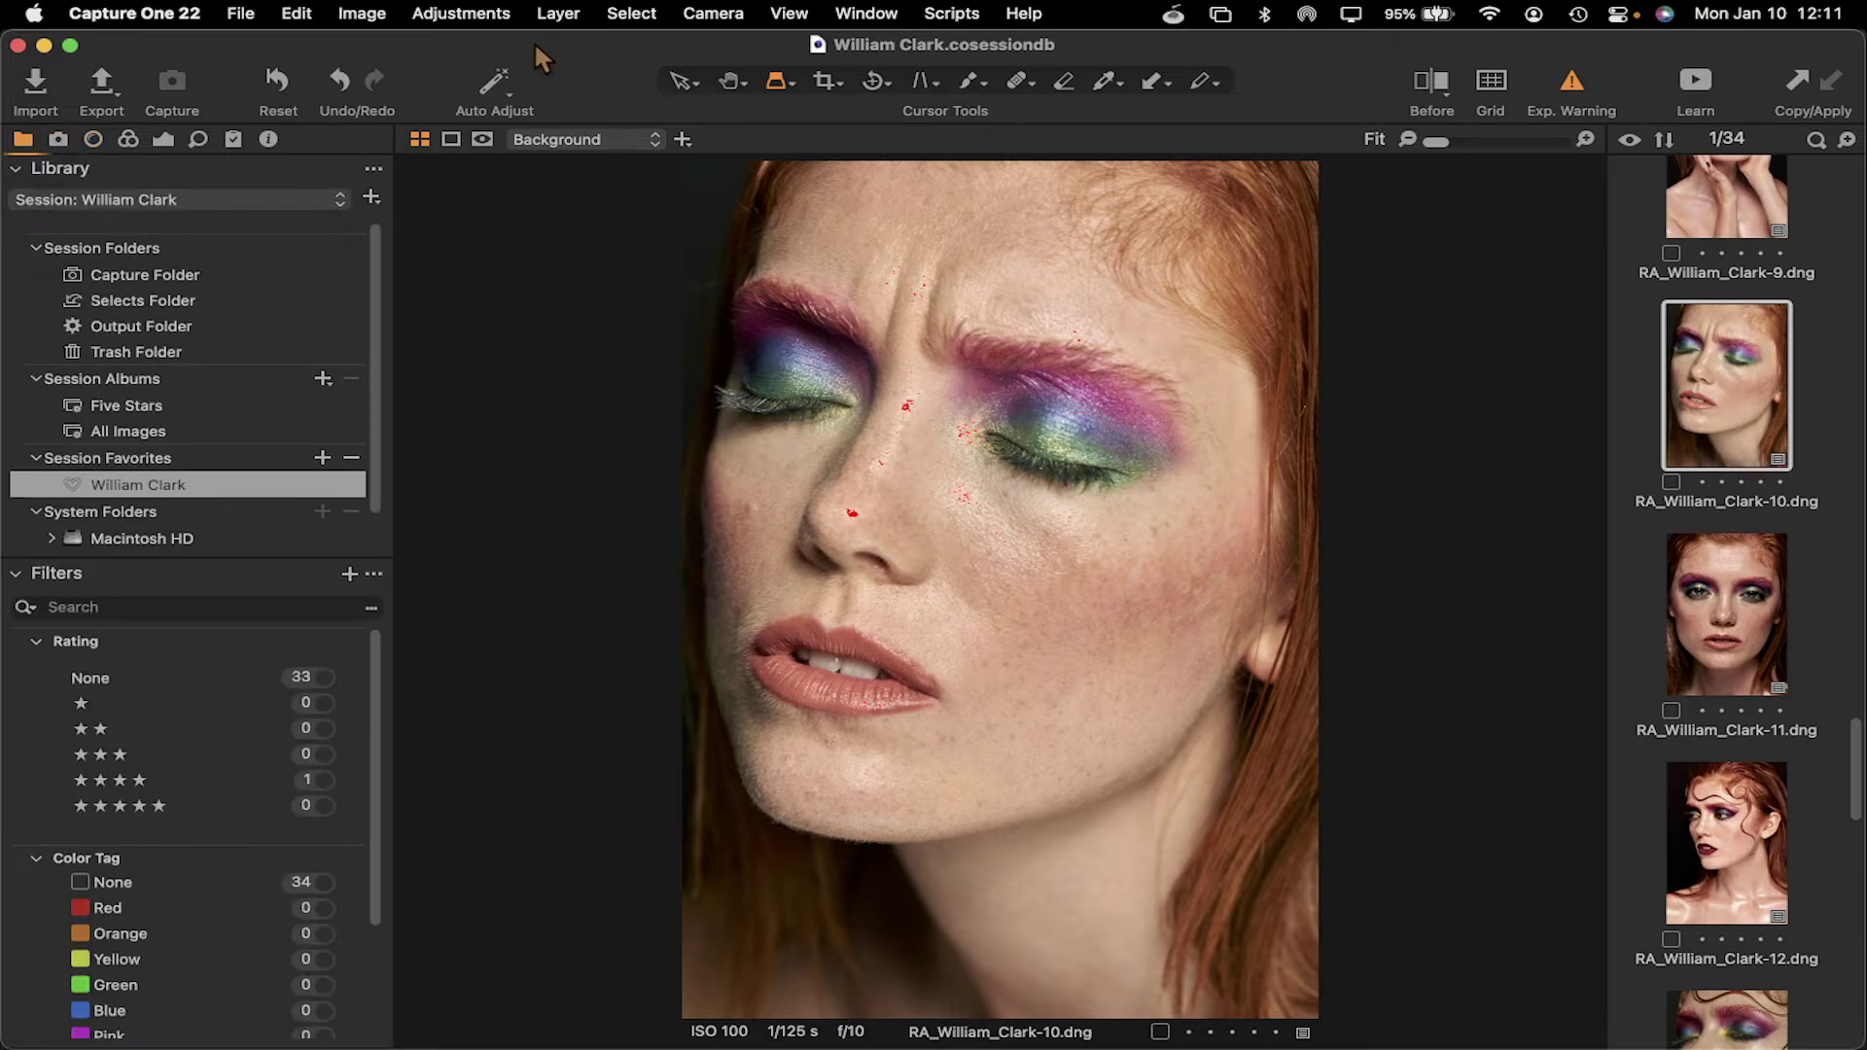
{"action": "left_click", "coordinate": [494, 19]}
{"action": "mouse_move", "coordinate": [713, 27]}
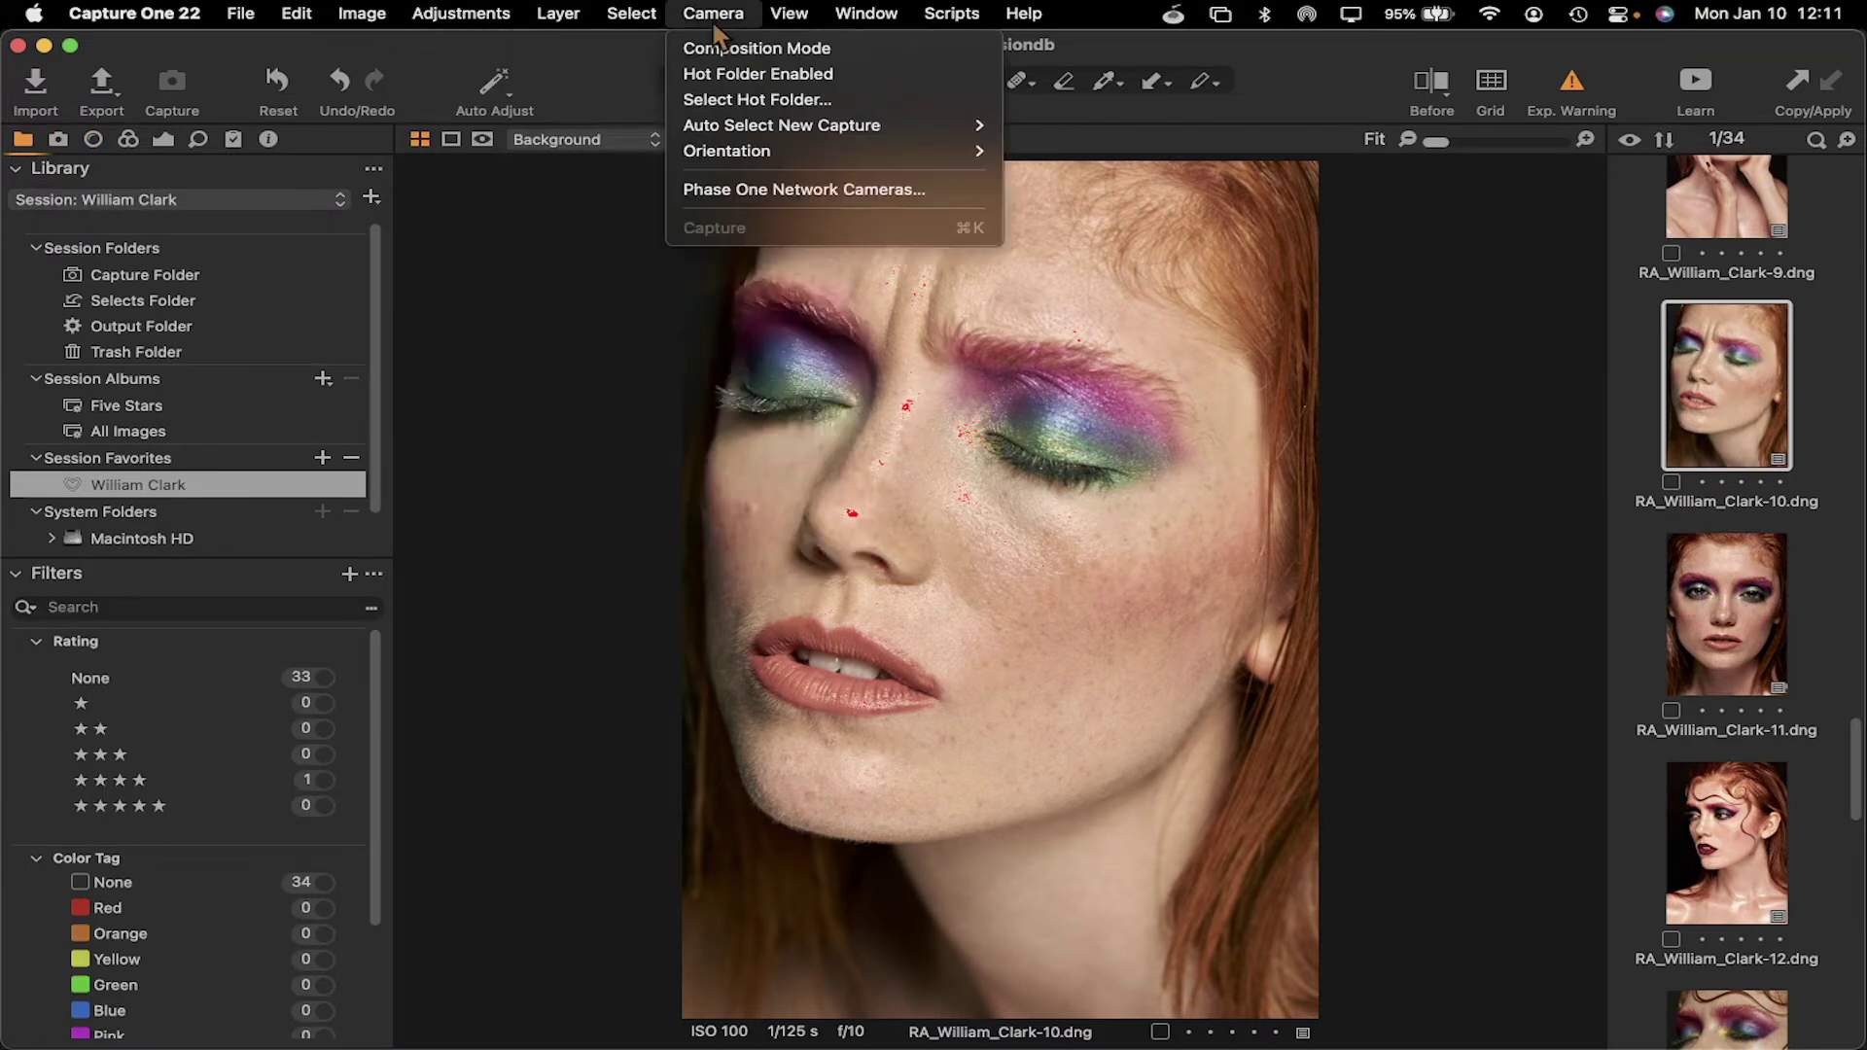
{"action": "mouse_move", "coordinate": [951, 18]}
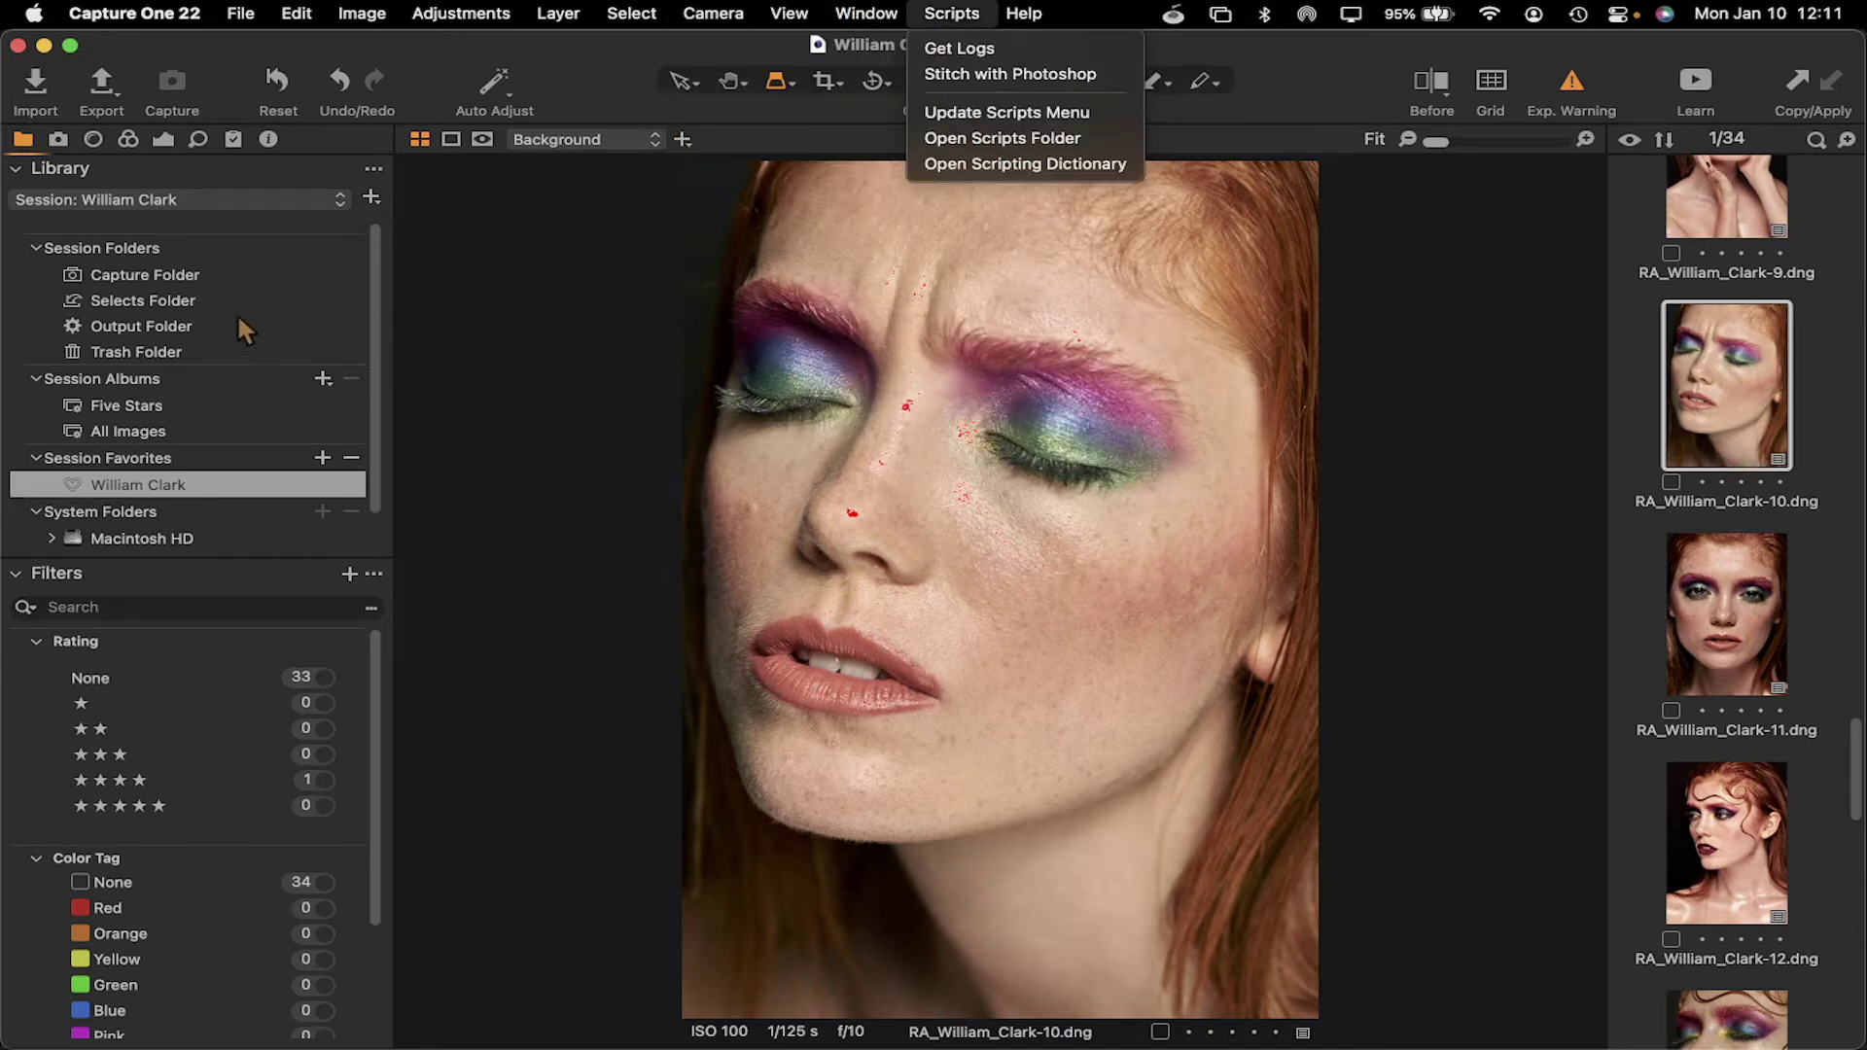
{"action": "left_click", "coordinate": [59, 142]}
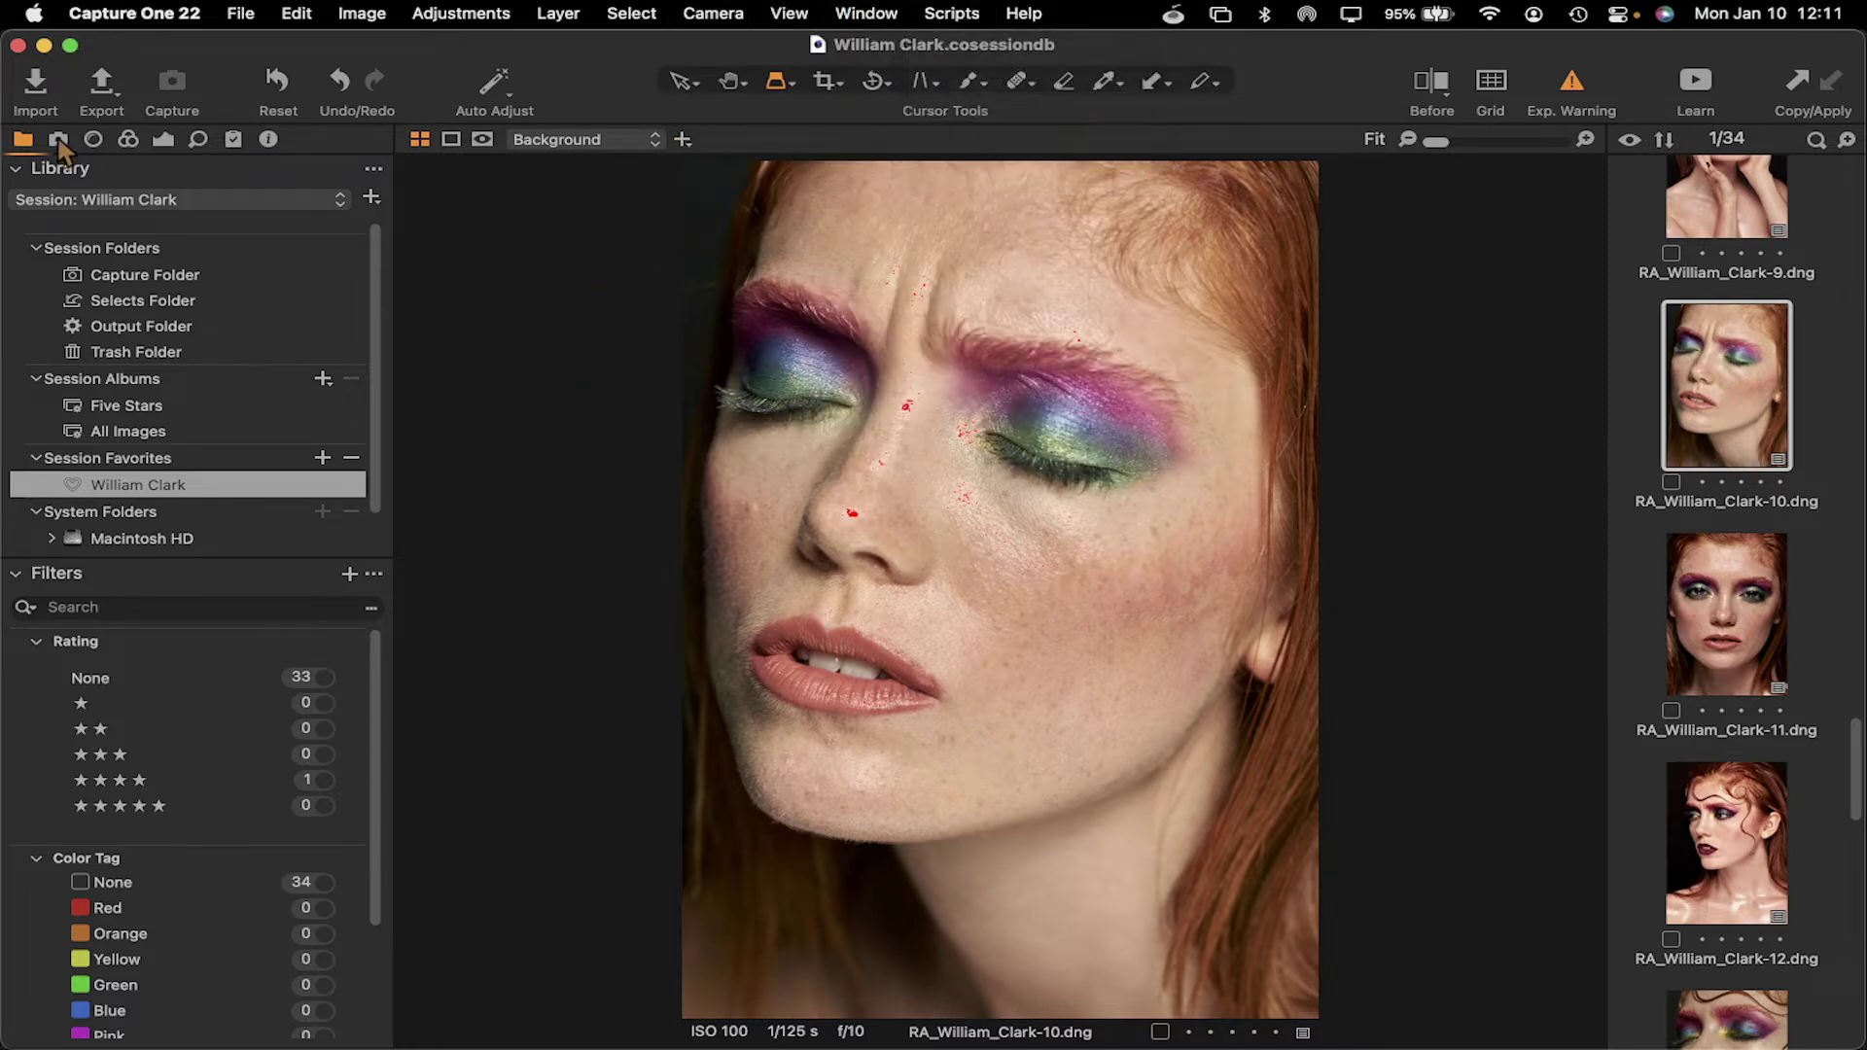
{"action": "left_click", "coordinate": [58, 140]}
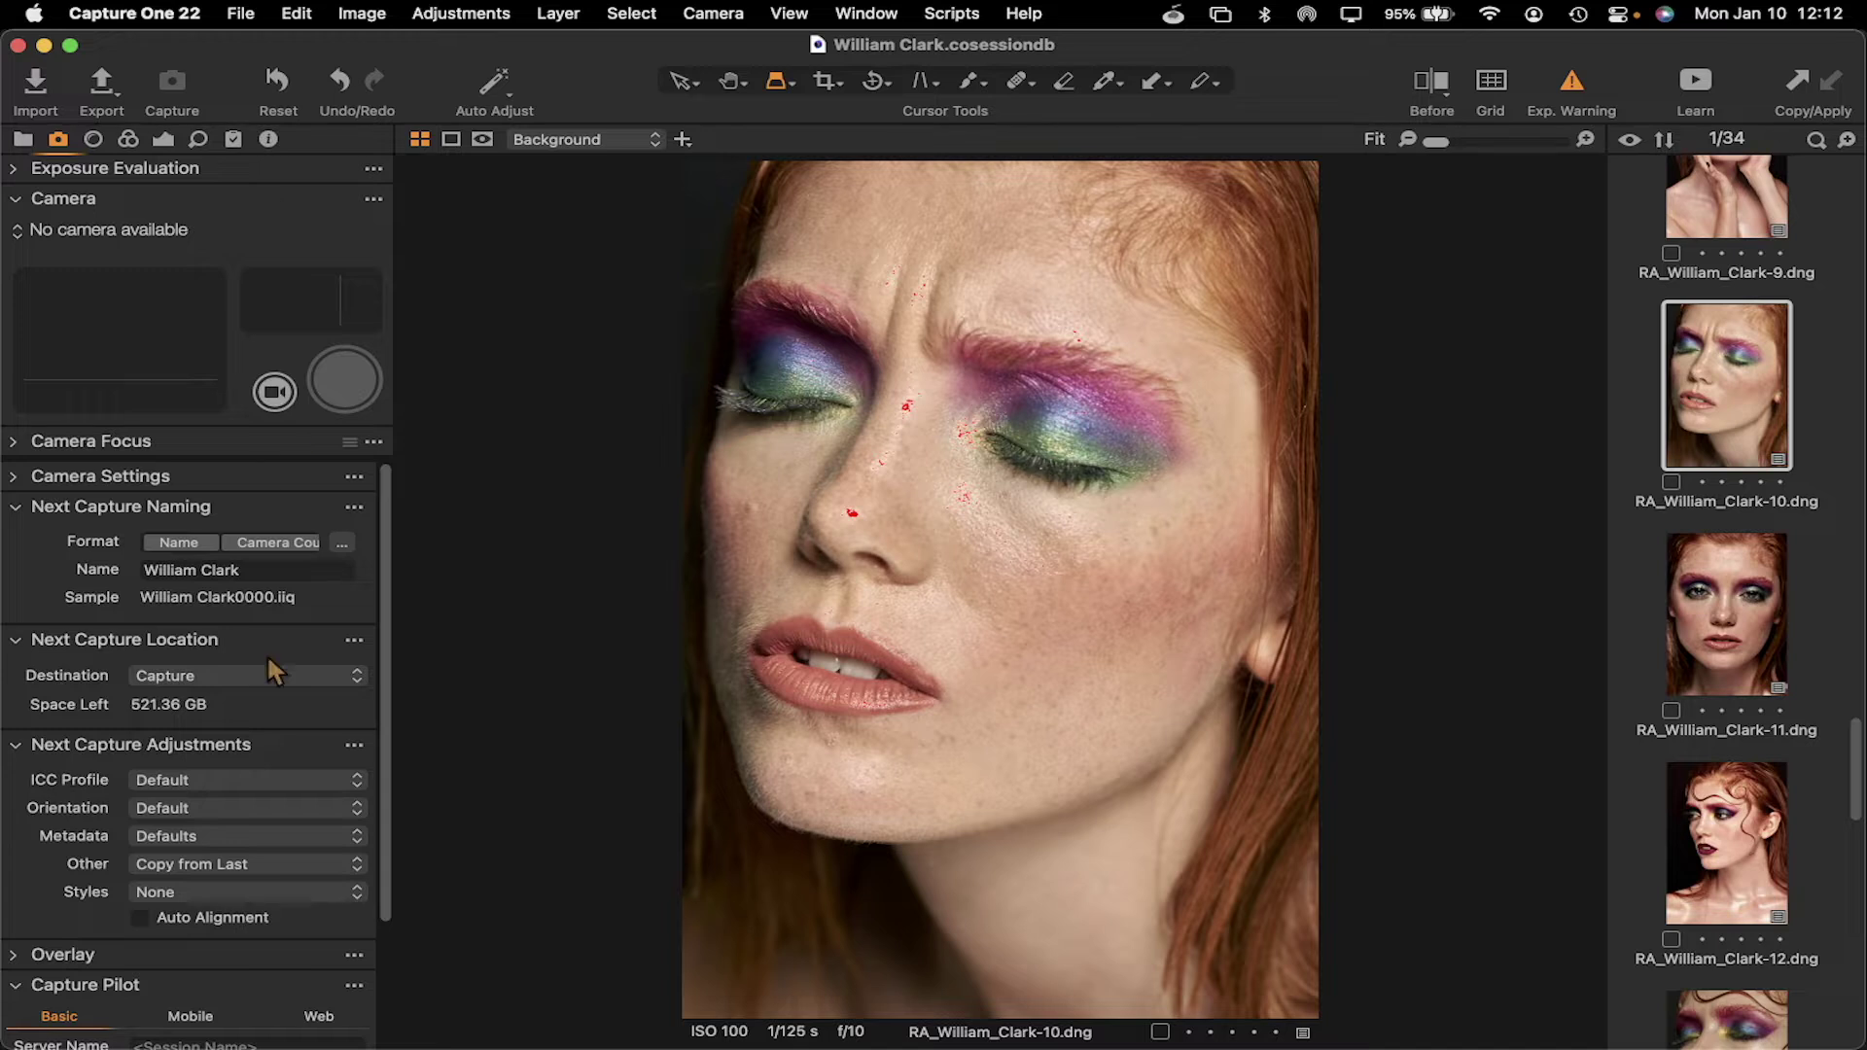
{"action": "scroll", "coordinate": [269, 659], "scroll_direction": "down", "scroll_amount": 3}
{"action": "scroll", "coordinate": [269, 659], "scroll_direction": "up", "scroll_amount": 3}
{"action": "left_click", "coordinate": [1723, 605]}
{"action": "scroll", "coordinate": [1723, 606], "scroll_direction": "down", "scroll_amount": 7}
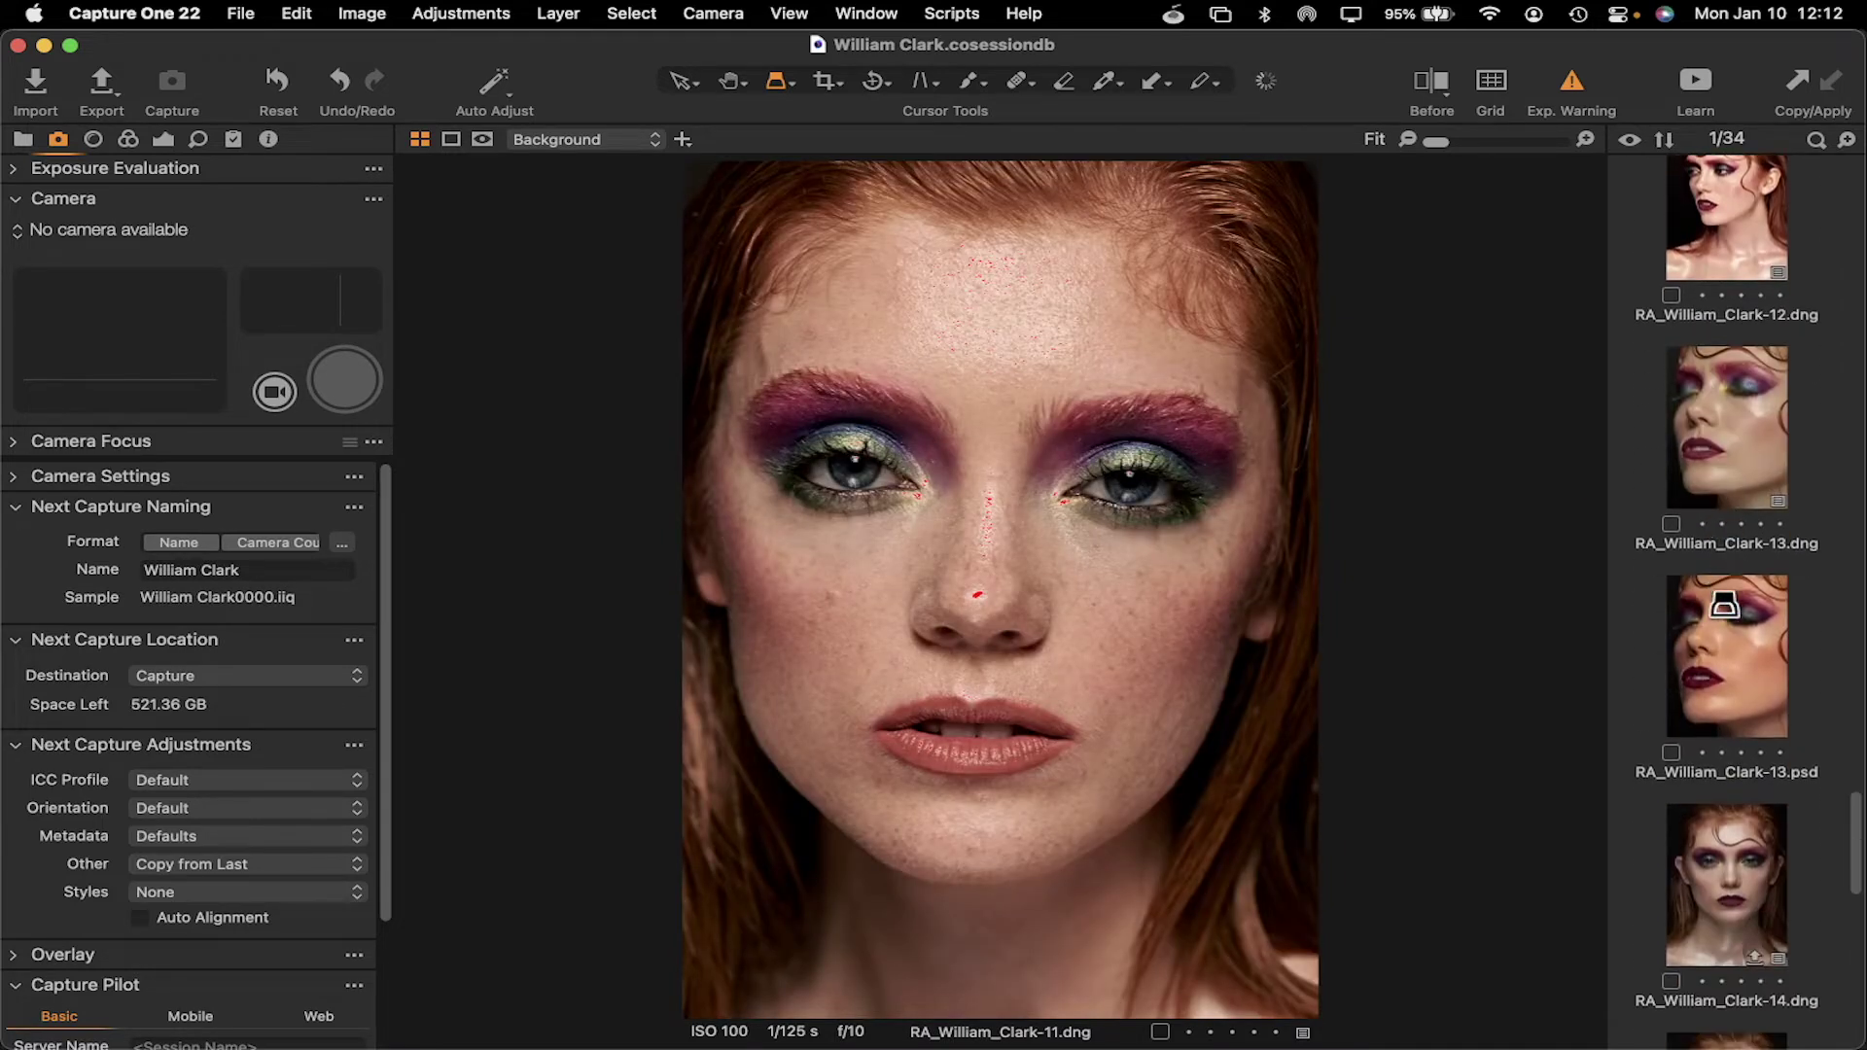
{"action": "left_click", "coordinate": [1725, 610]}
{"action": "scroll", "coordinate": [1731, 623], "scroll_direction": "down", "scroll_amount": 5}
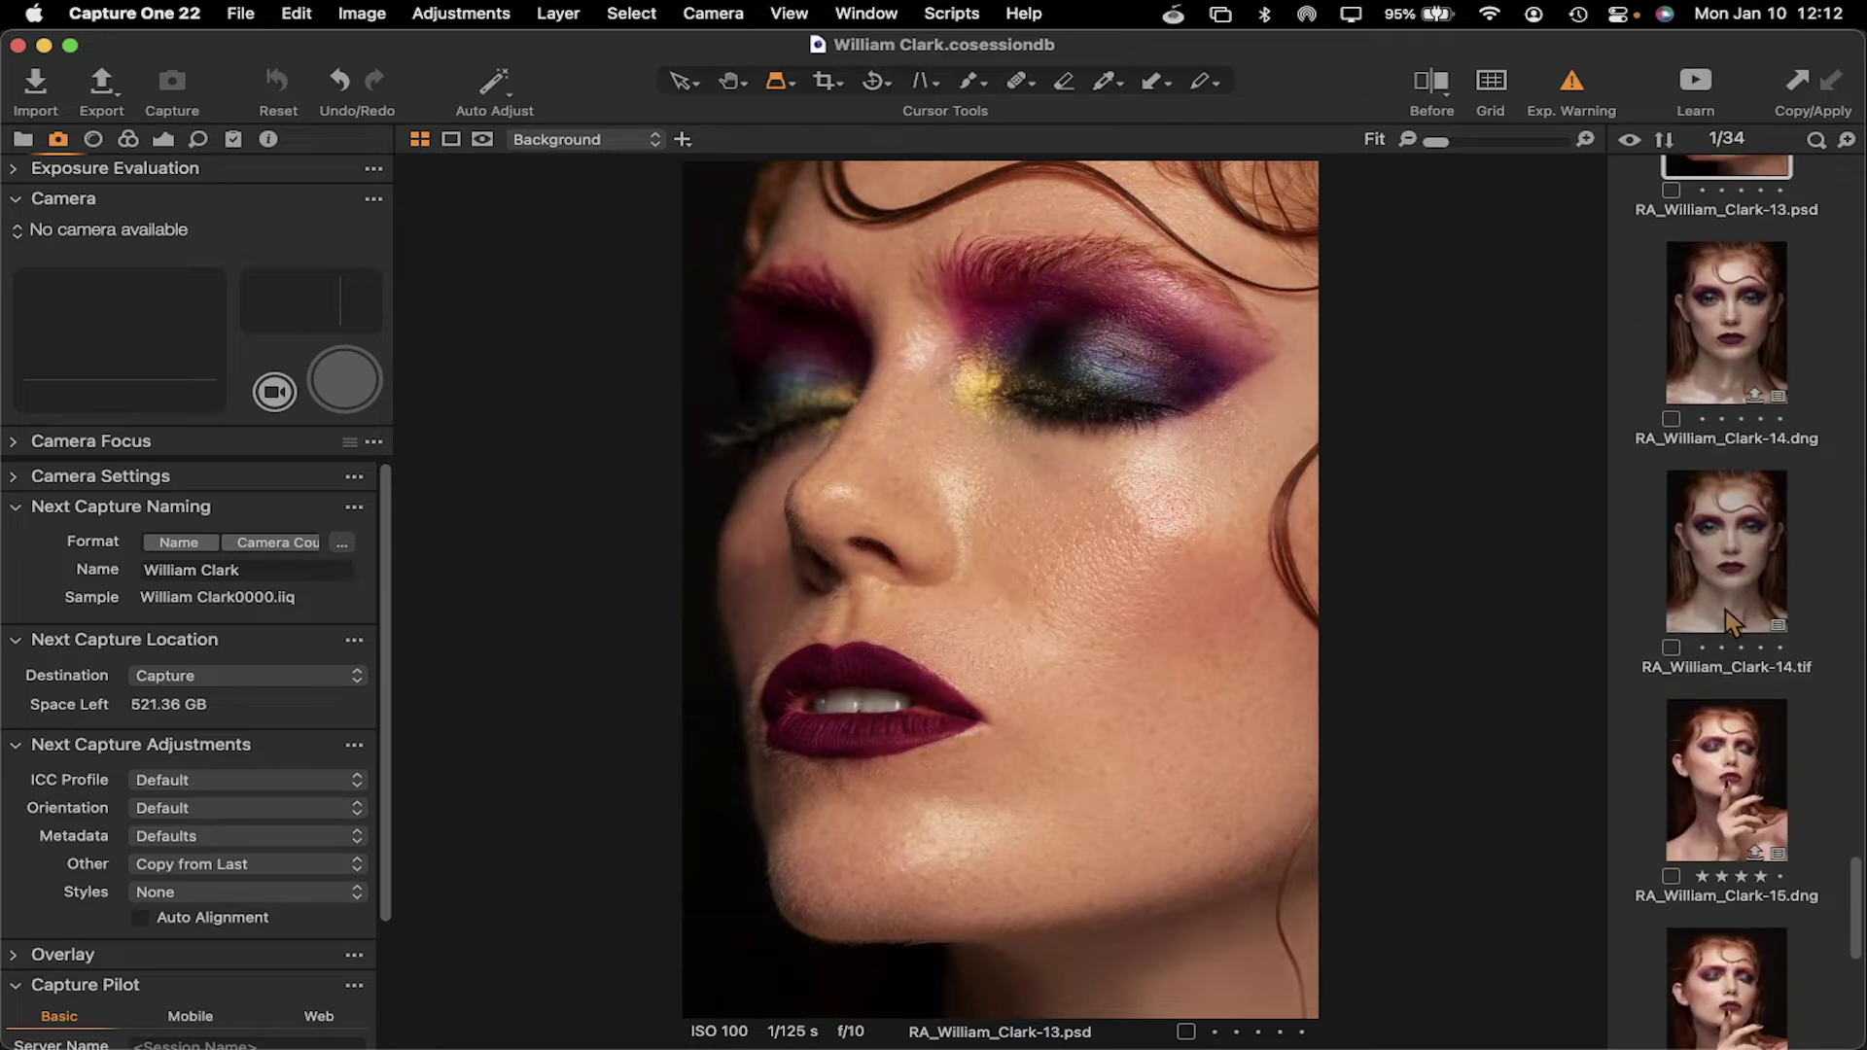
{"action": "left_click", "coordinate": [1729, 603]}
{"action": "scroll", "coordinate": [1724, 591], "scroll_direction": "up", "scroll_amount": 20}
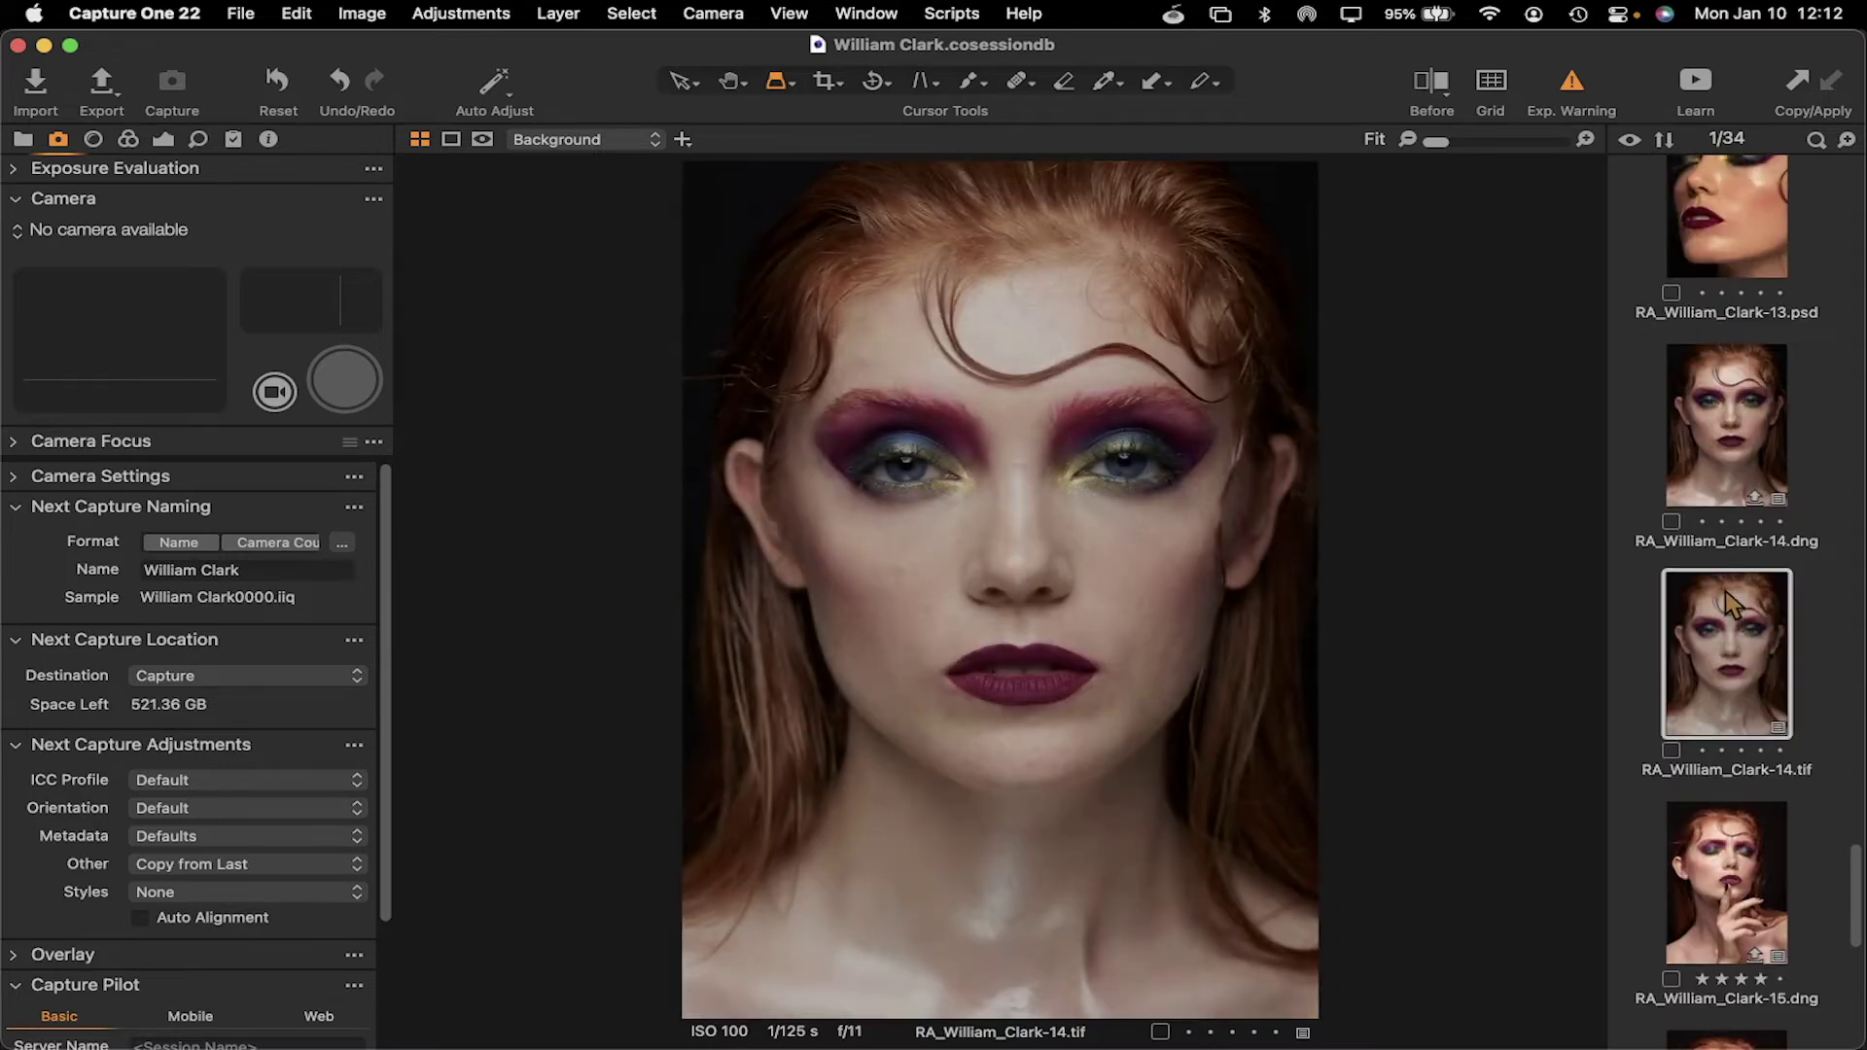
{"action": "scroll", "coordinate": [1725, 592], "scroll_direction": "down", "scroll_amount": 20}
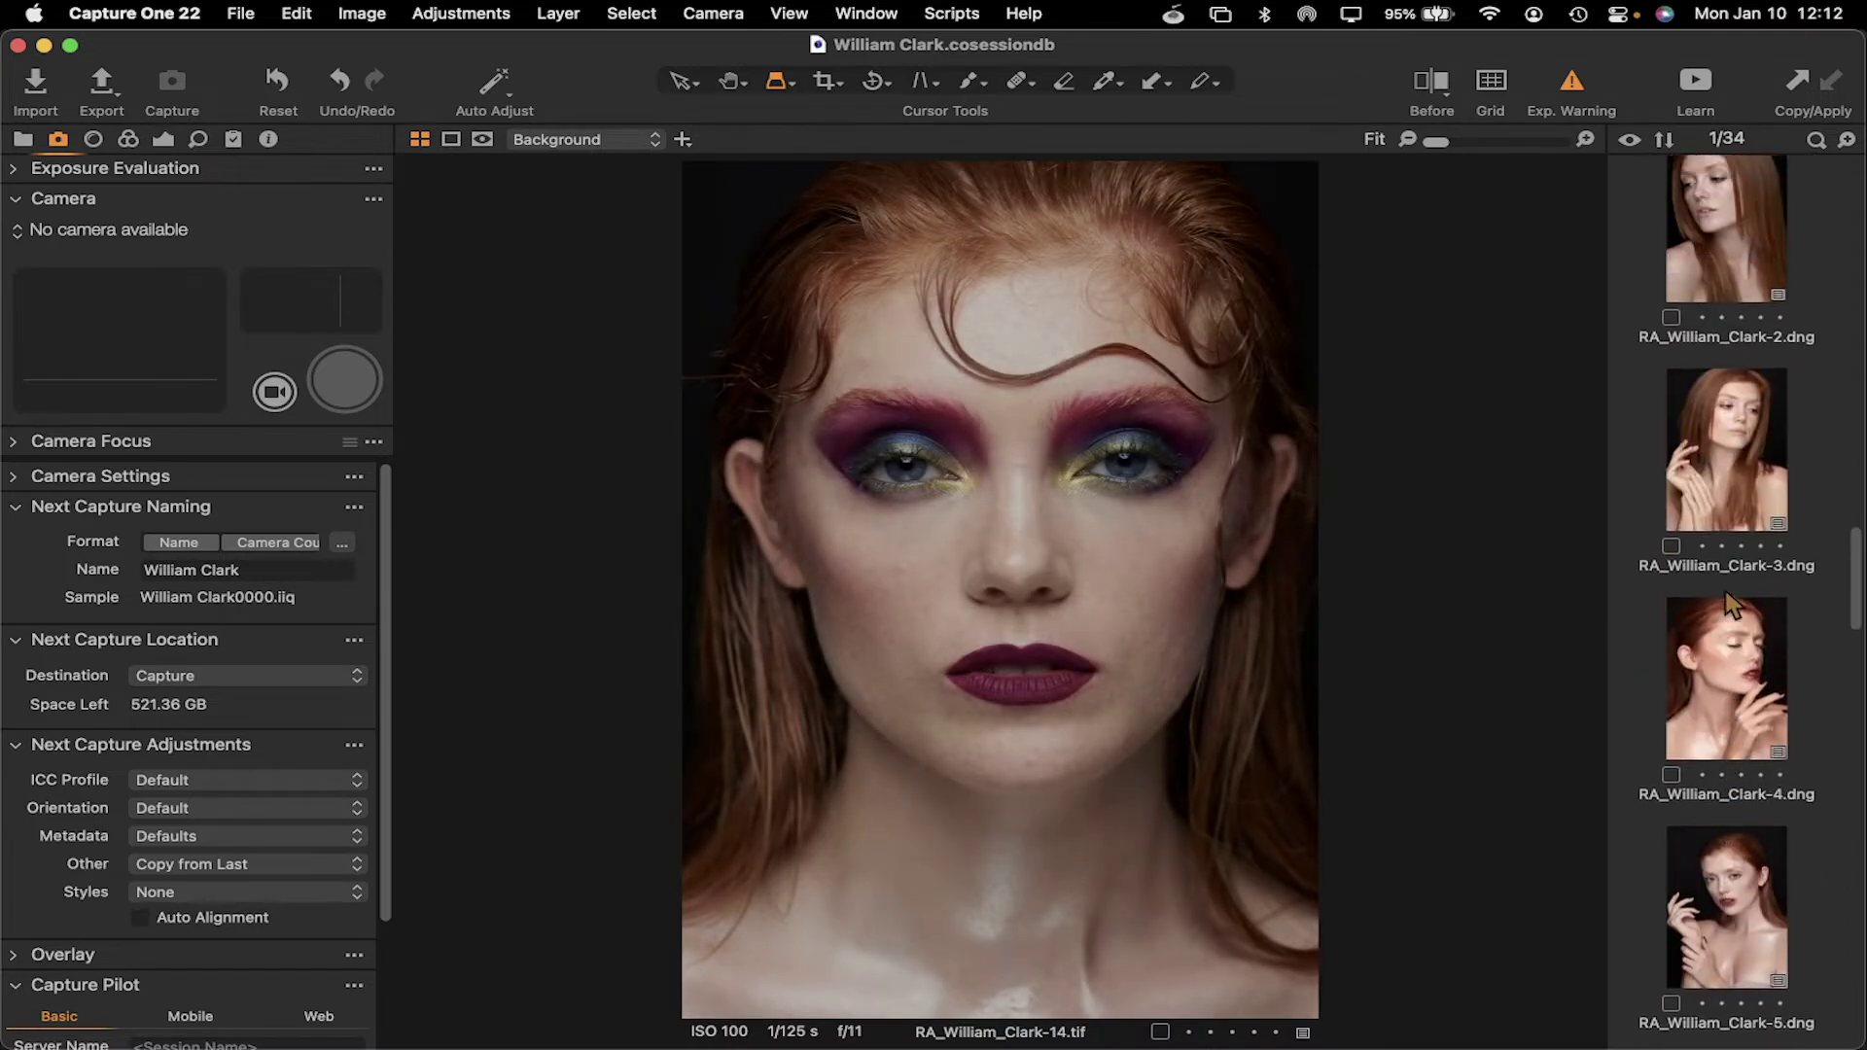
{"action": "scroll", "coordinate": [1728, 603], "scroll_direction": "down", "scroll_amount": 20}
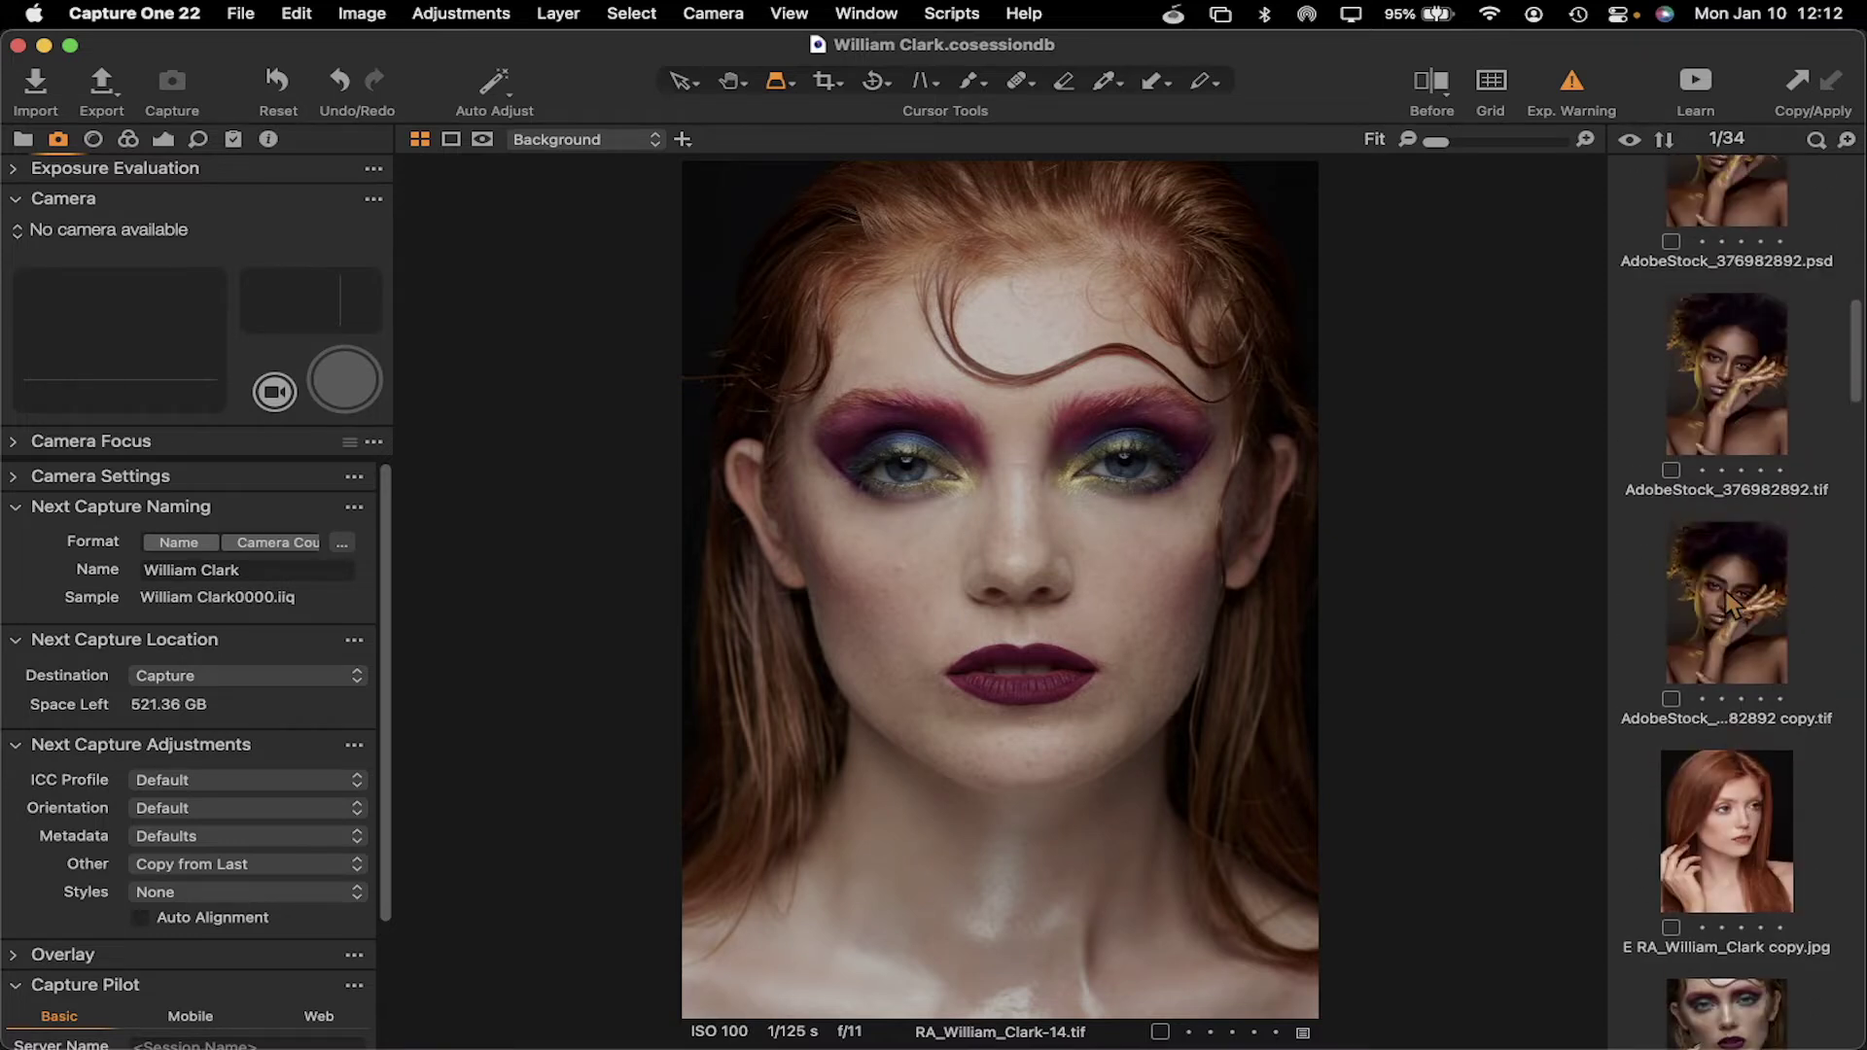
{"action": "scroll", "coordinate": [1728, 603], "scroll_direction": "up", "scroll_amount": 20}
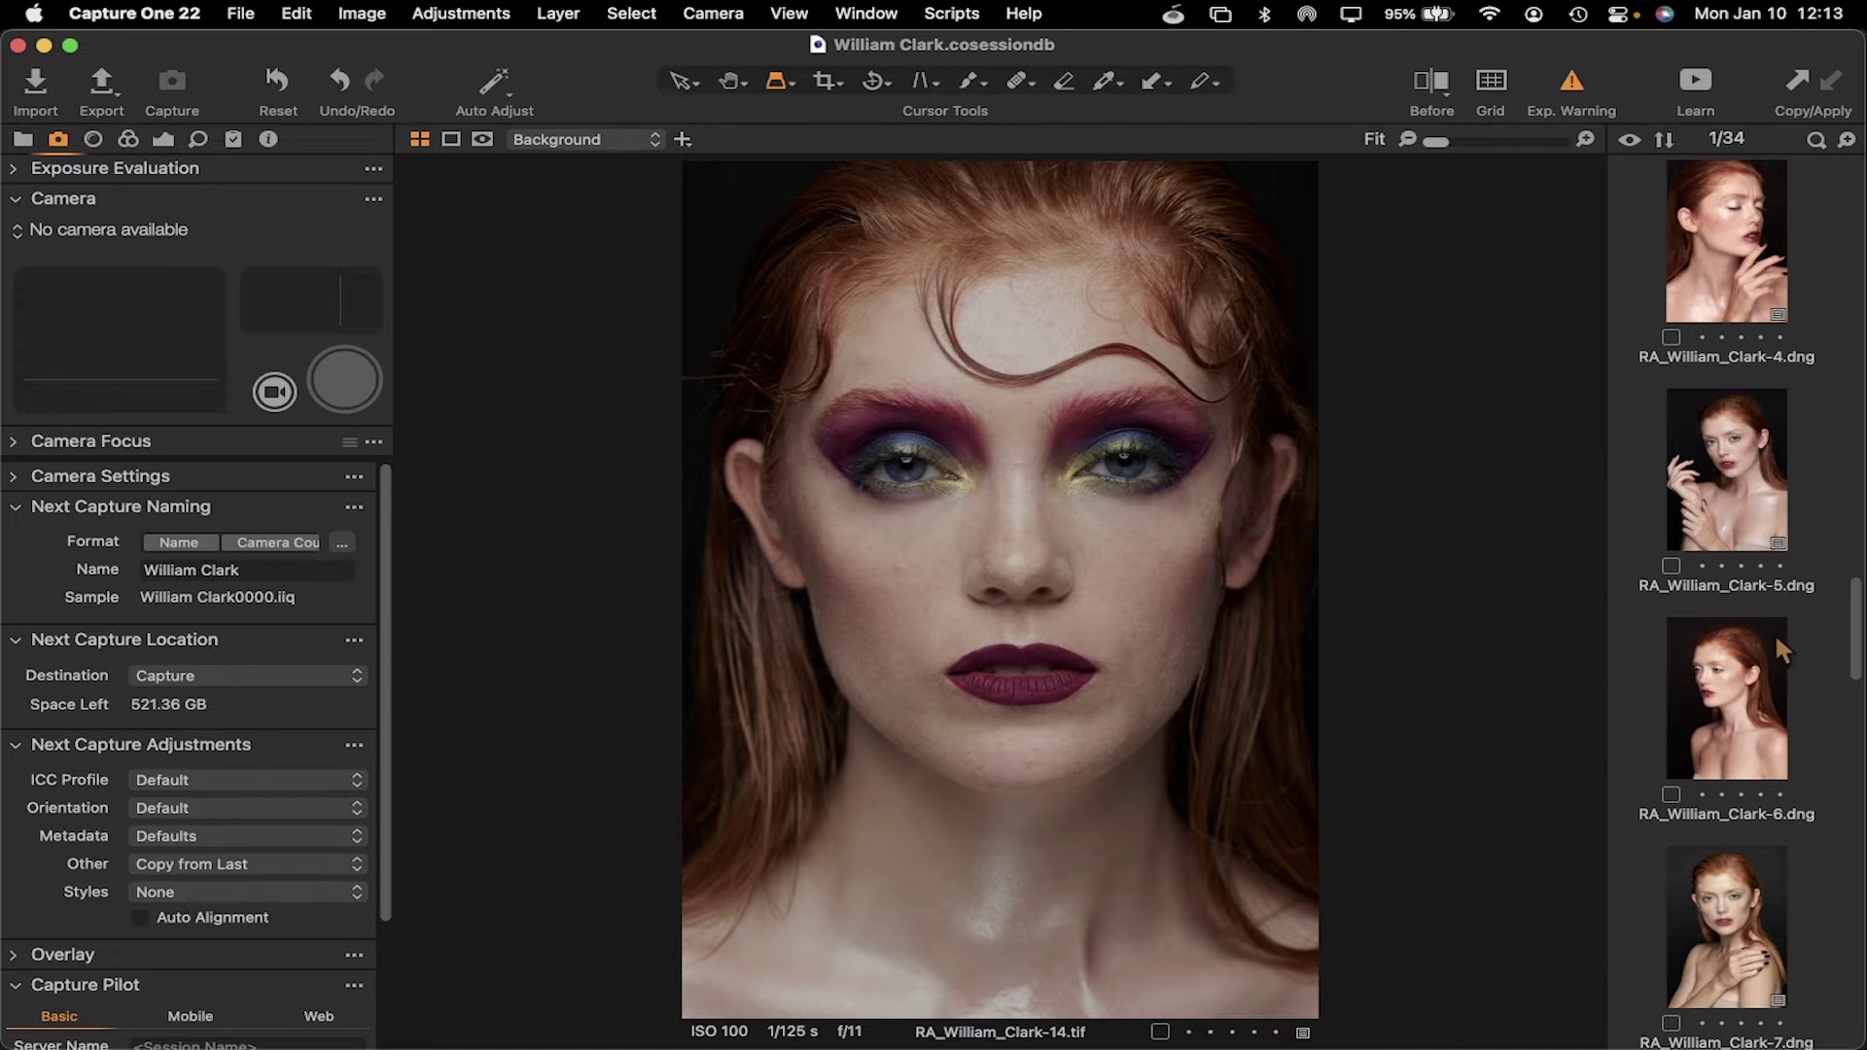
{"action": "scroll", "coordinate": [1727, 674], "scroll_direction": "down", "scroll_amount": 3}
{"action": "scroll", "coordinate": [1727, 674], "scroll_direction": "down", "scroll_amount": 4}
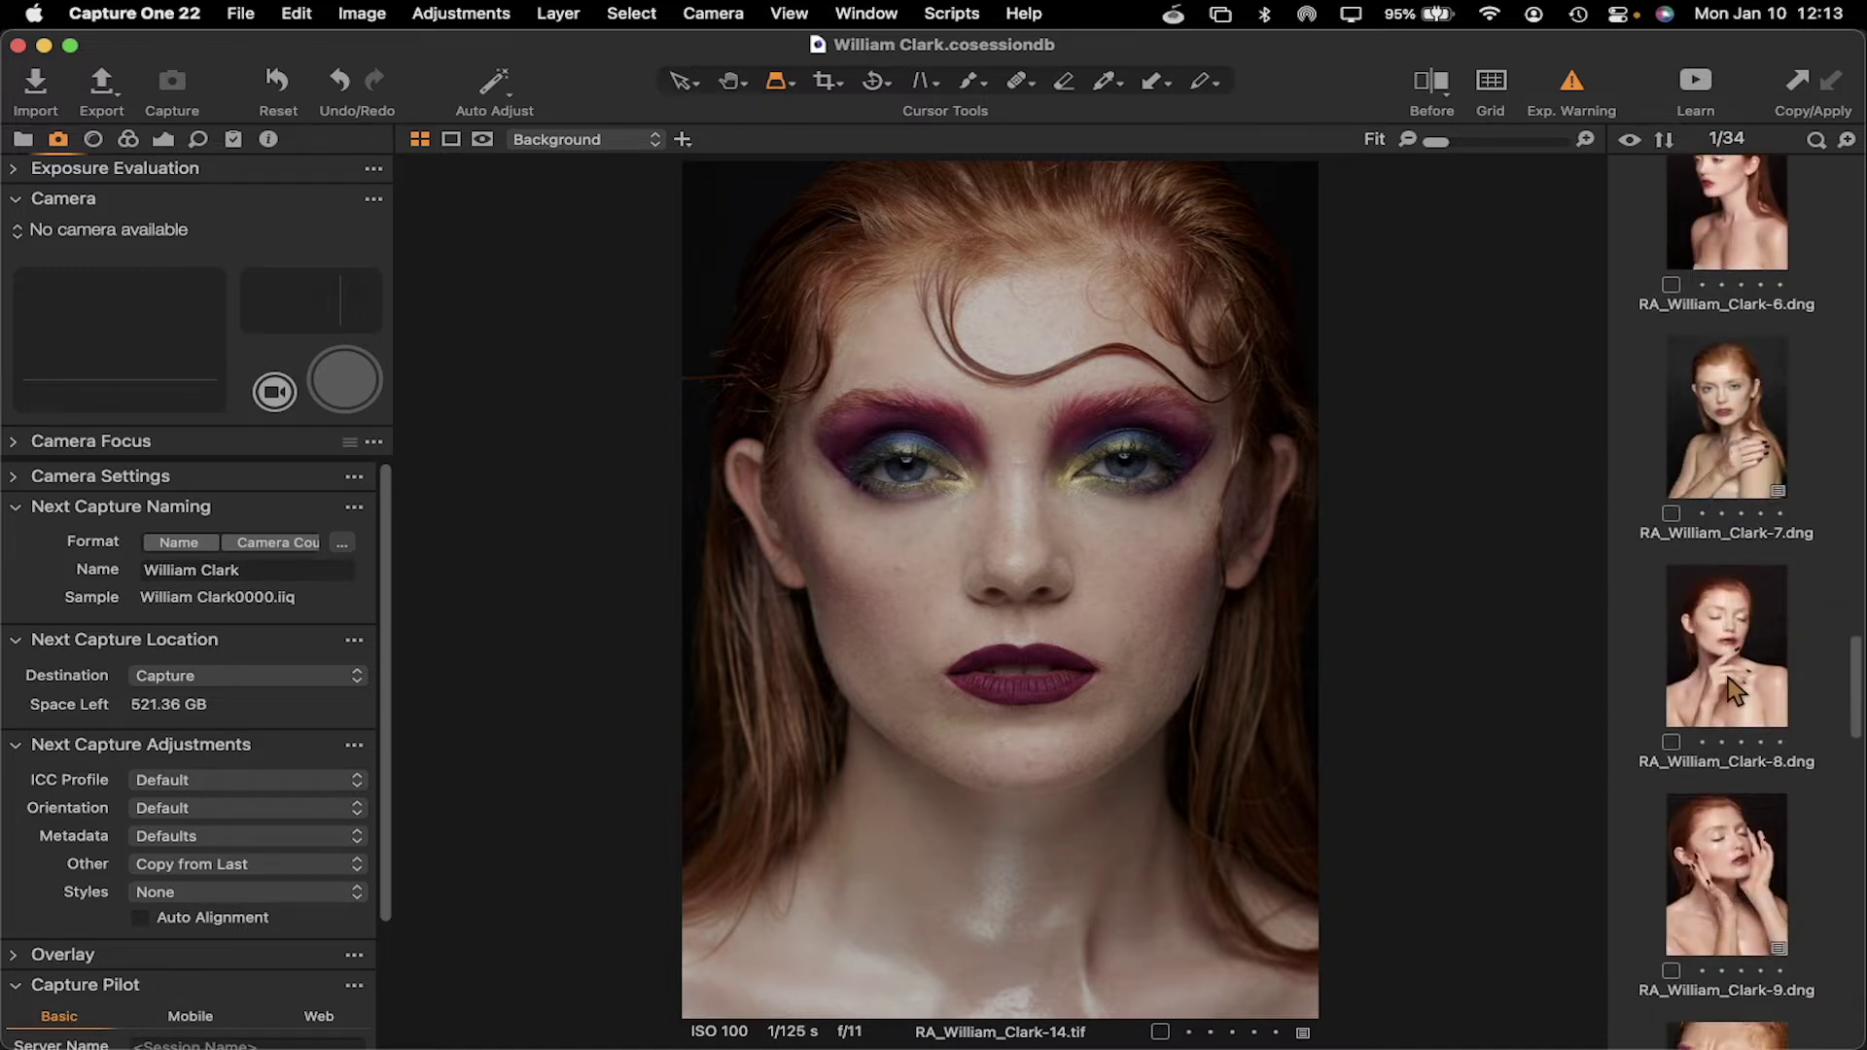
{"action": "left_click", "coordinate": [1736, 678]}
{"action": "scroll", "coordinate": [1740, 651], "scroll_direction": "up", "scroll_amount": 15}
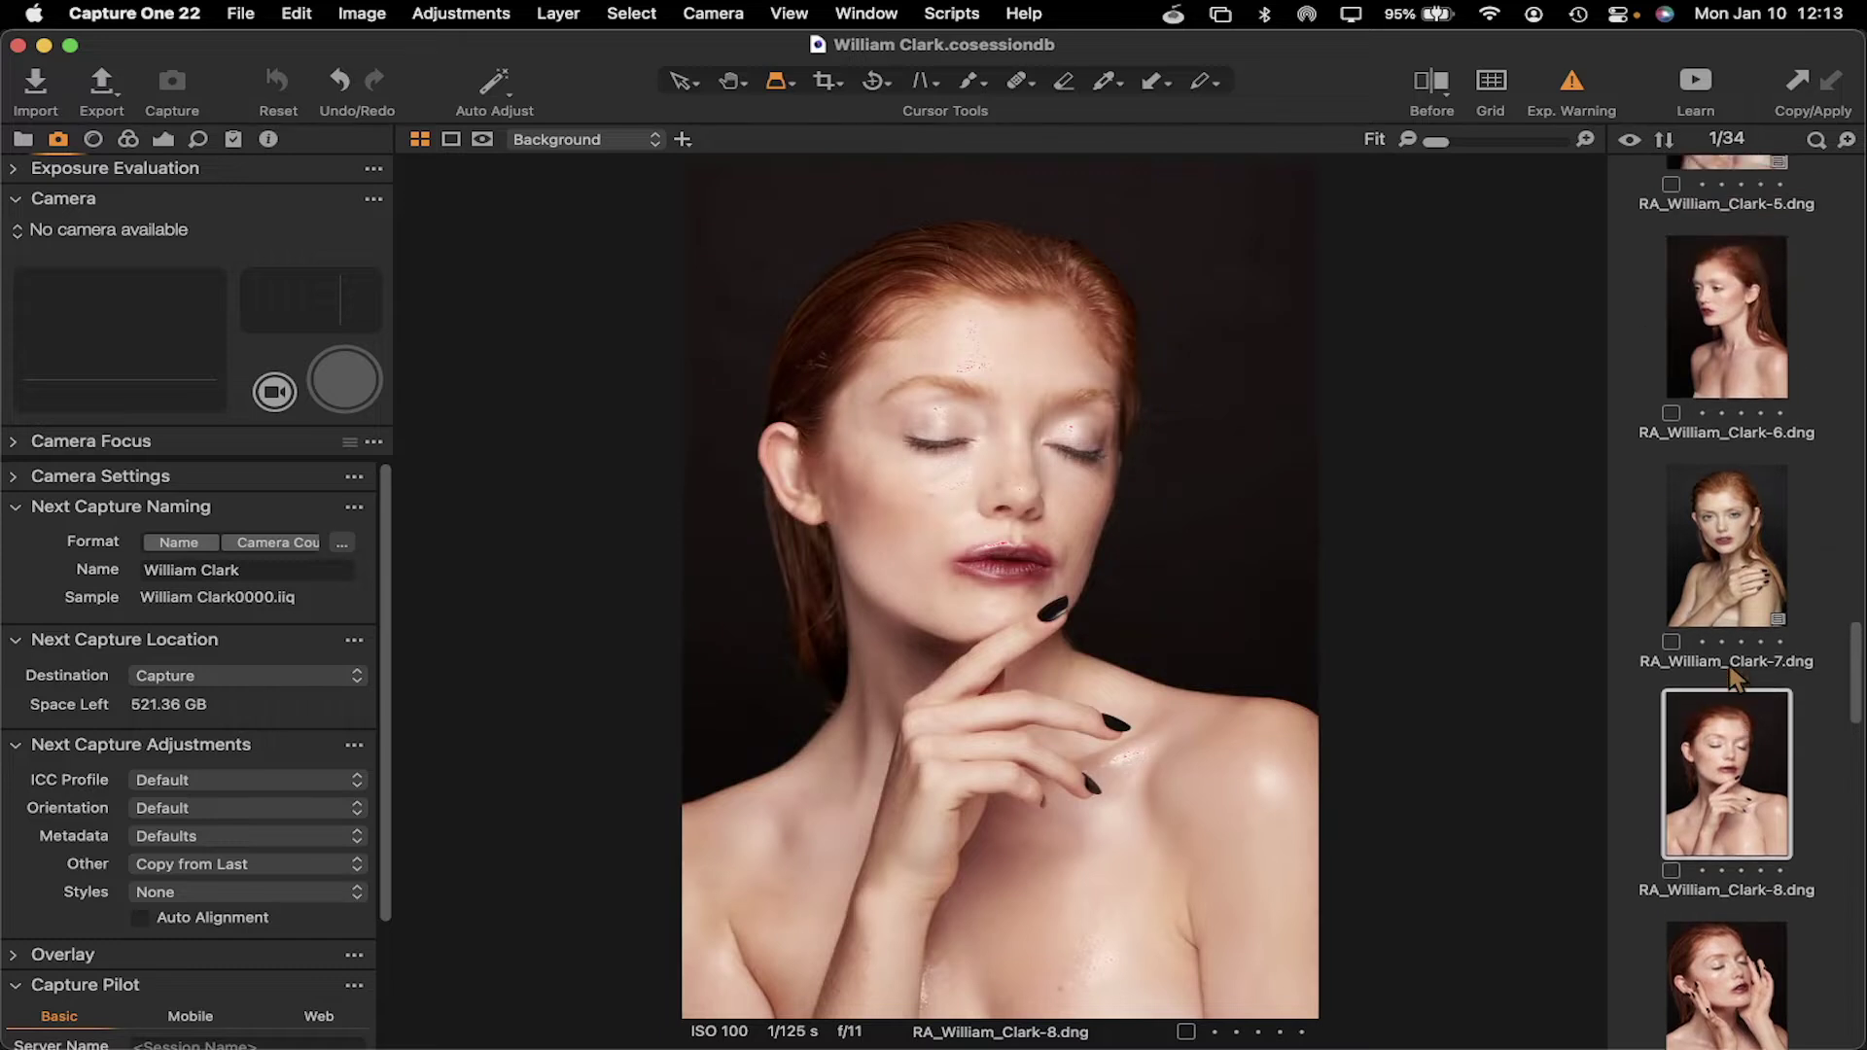
{"action": "scroll", "coordinate": [1745, 627], "scroll_direction": "up", "scroll_amount": 15}
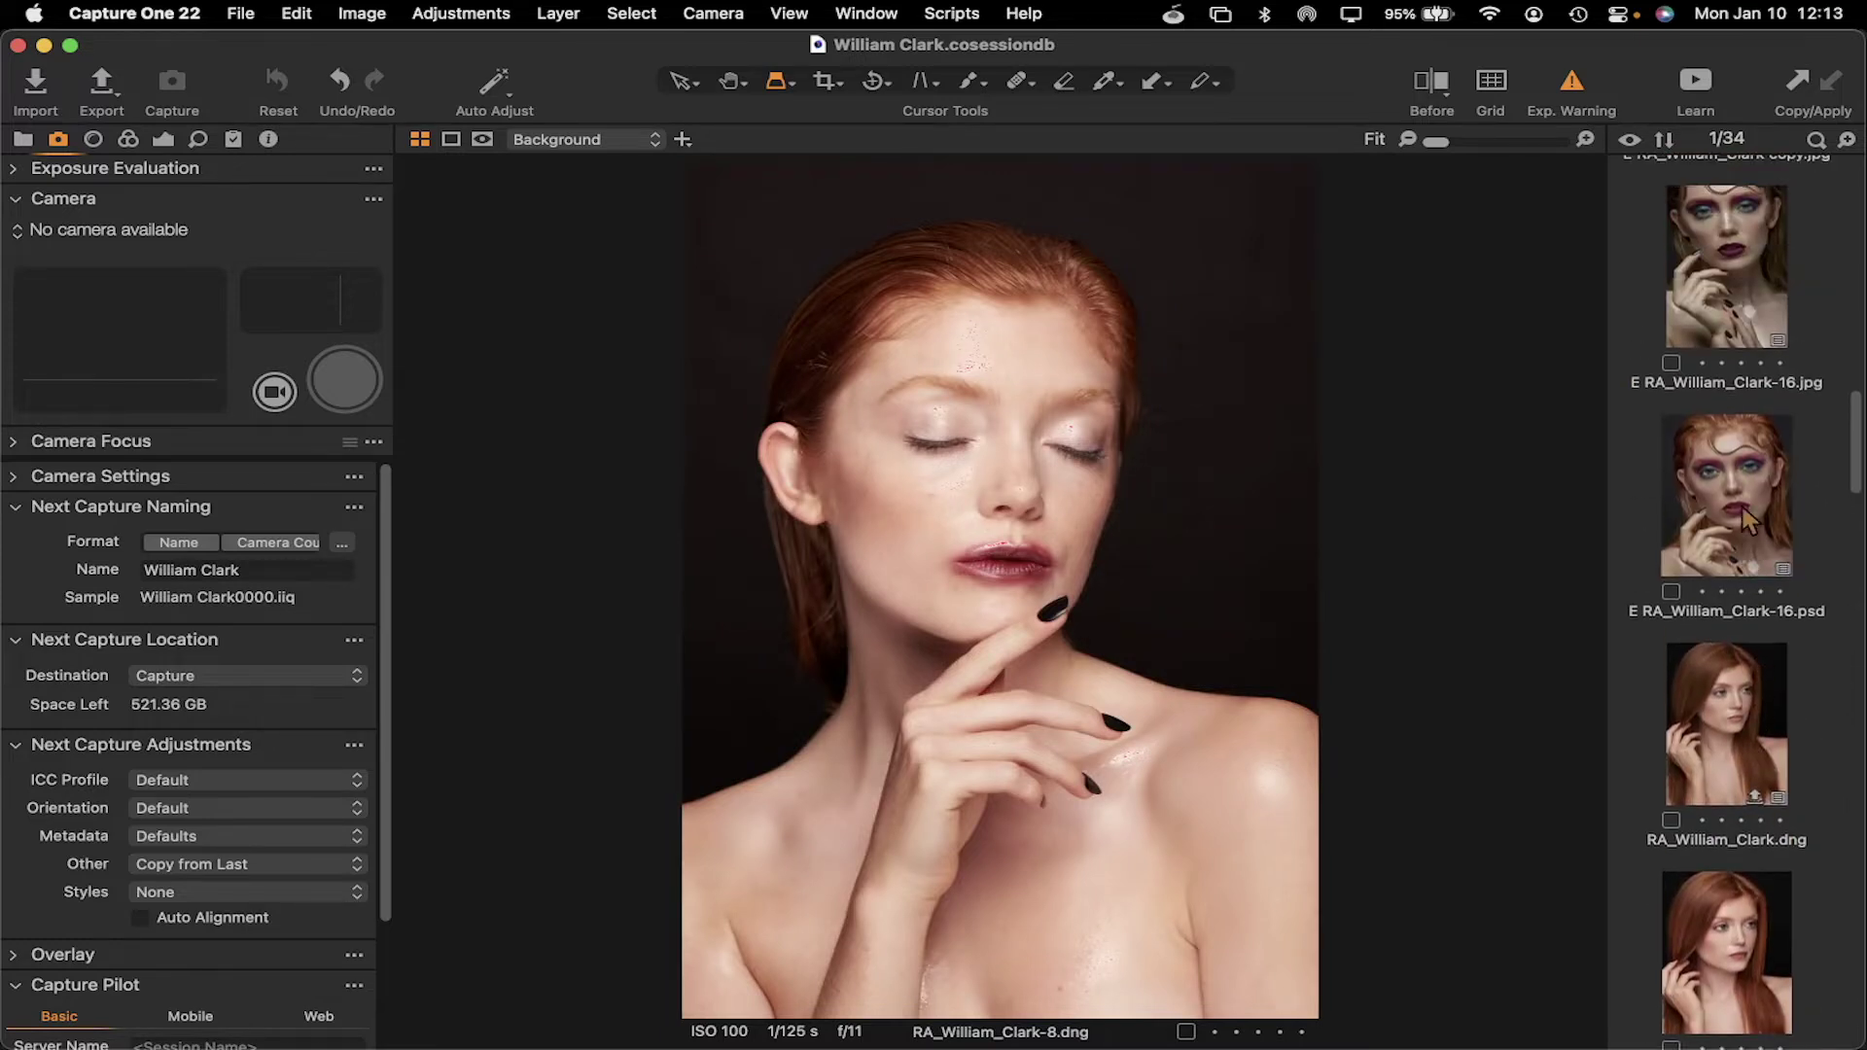
{"action": "scroll", "coordinate": [1740, 515], "scroll_direction": "down", "scroll_amount": 4}
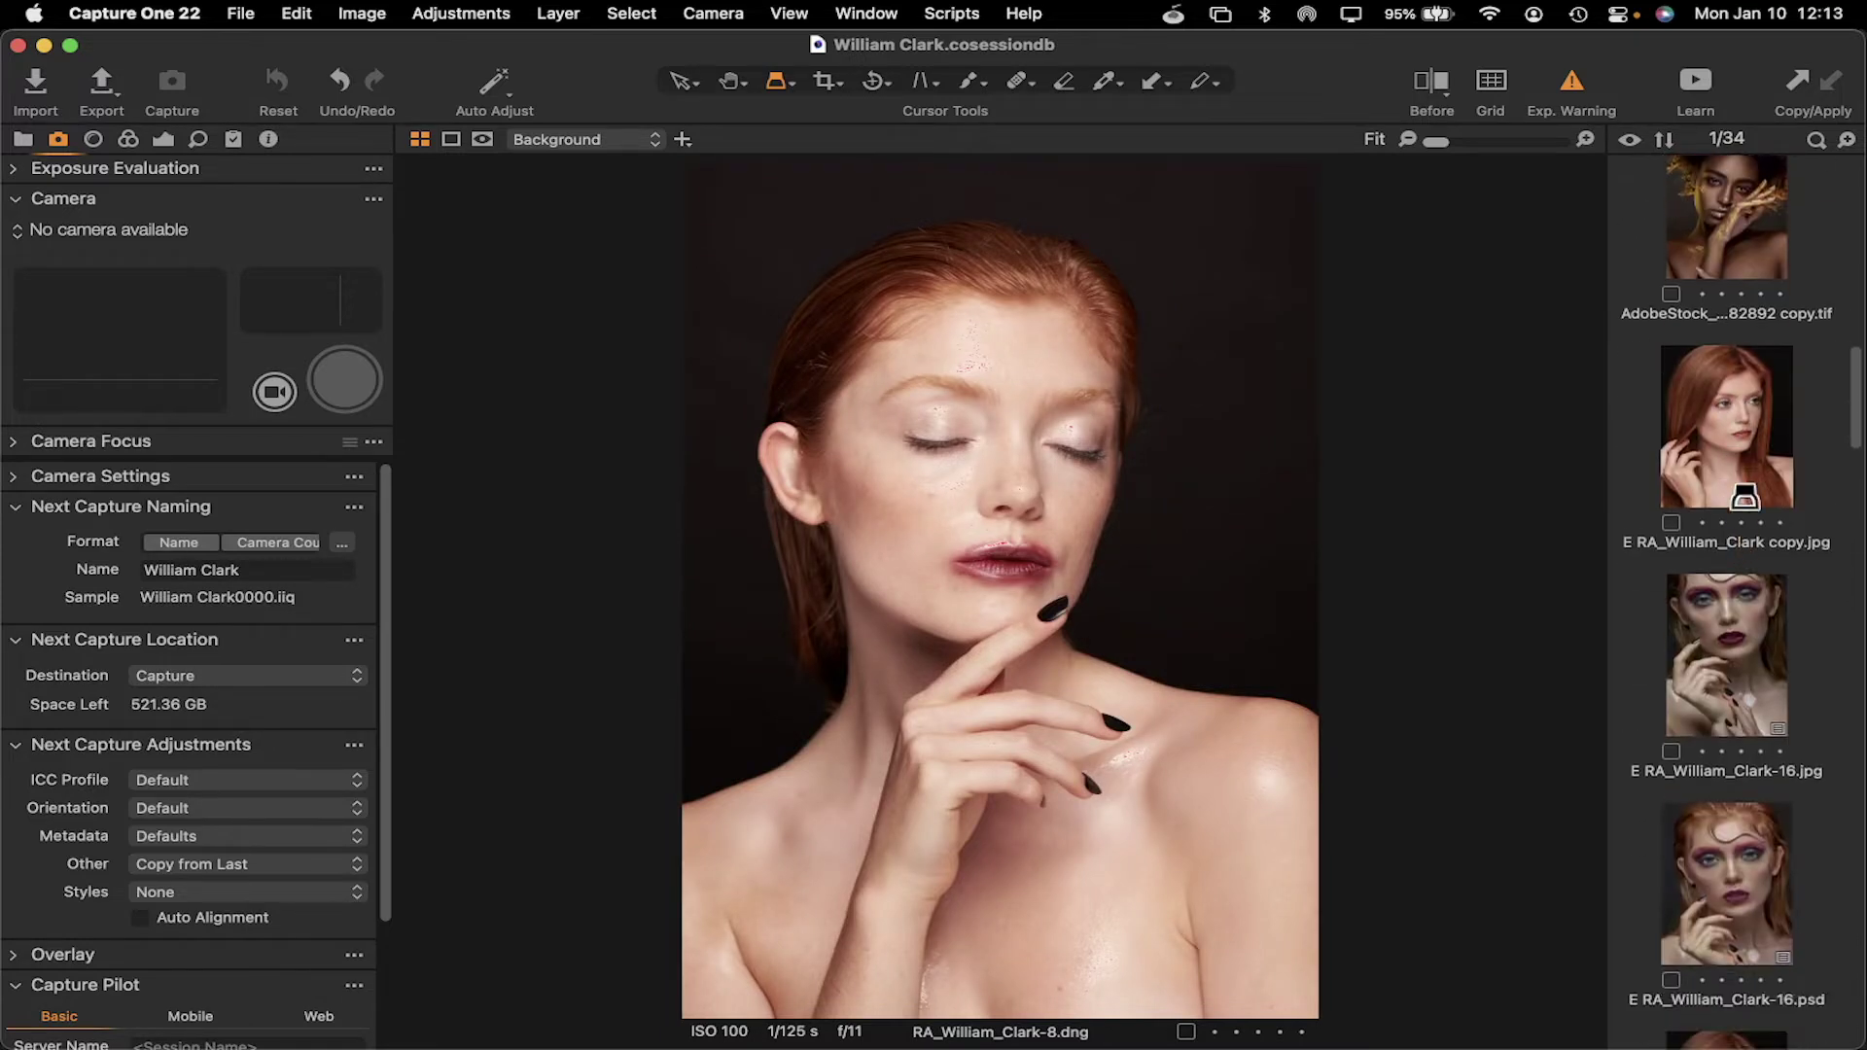
{"action": "left_click", "coordinate": [1737, 440]}
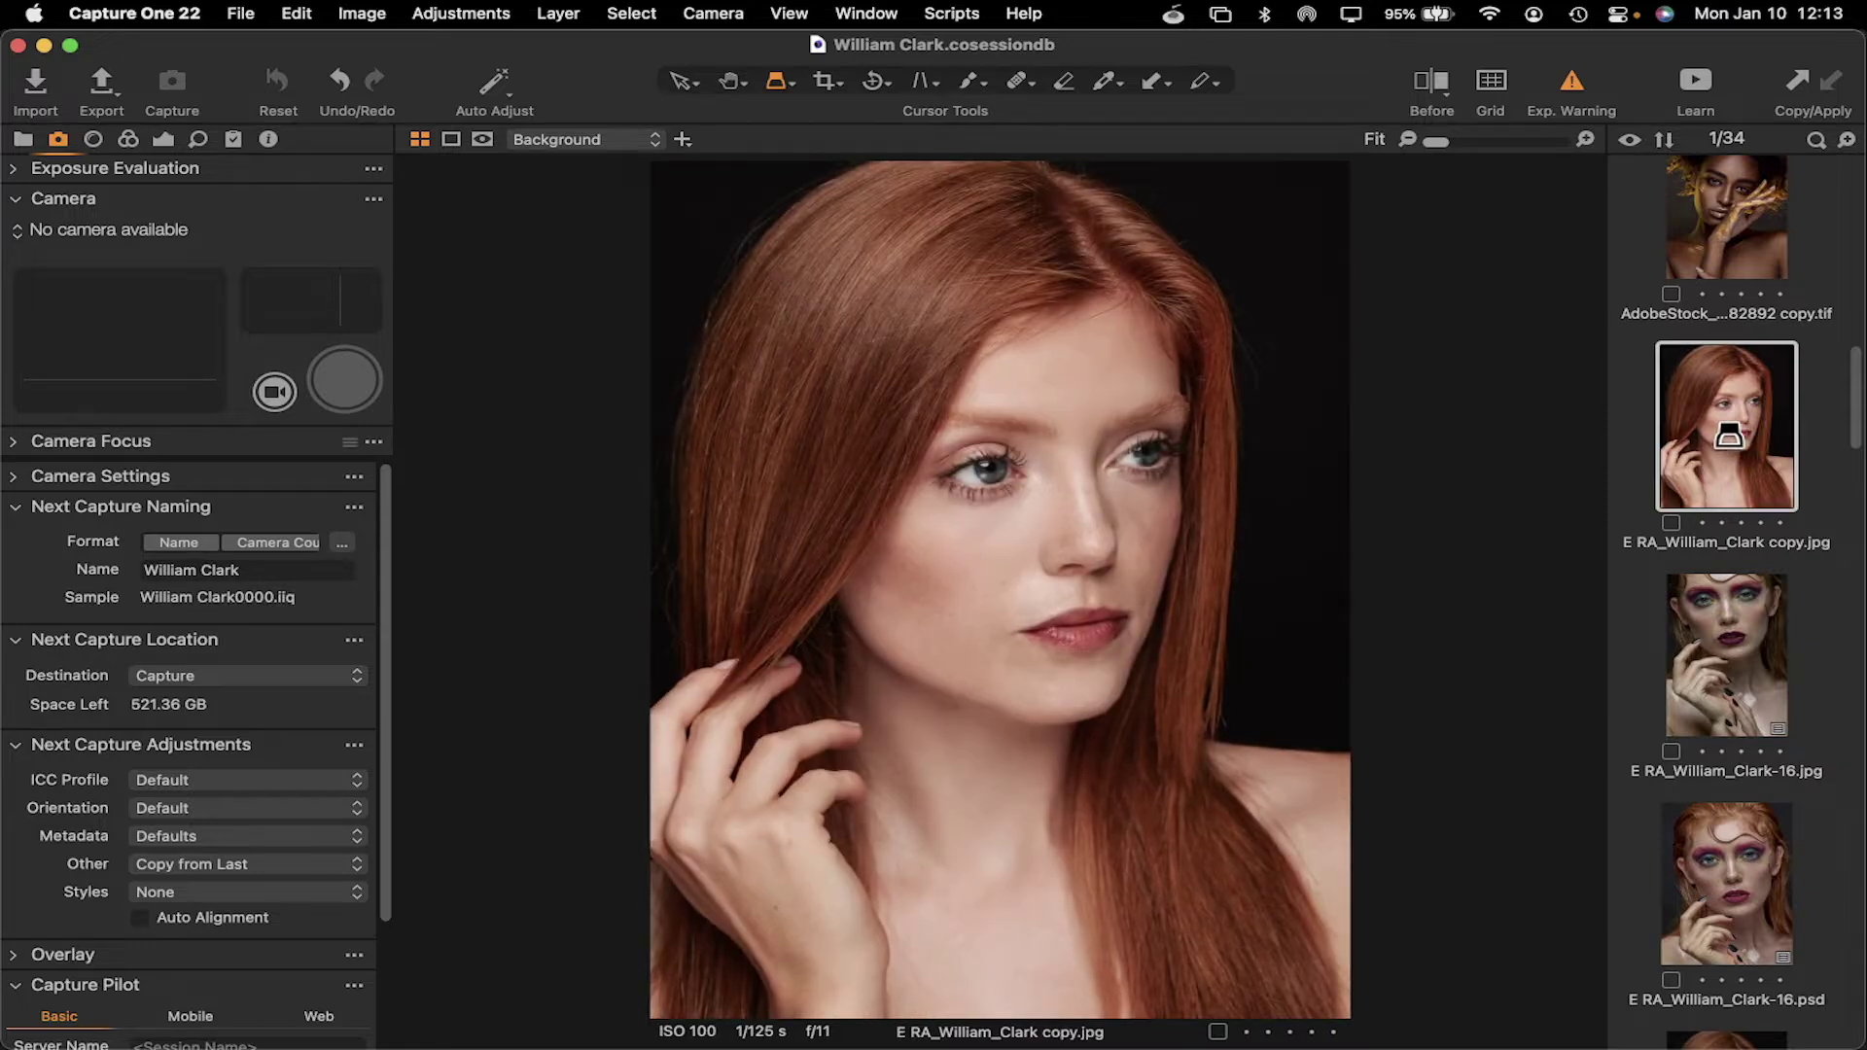
{"action": "left_click_drag", "start_coordinate": [958, 453], "coordinate": [982, 656]}
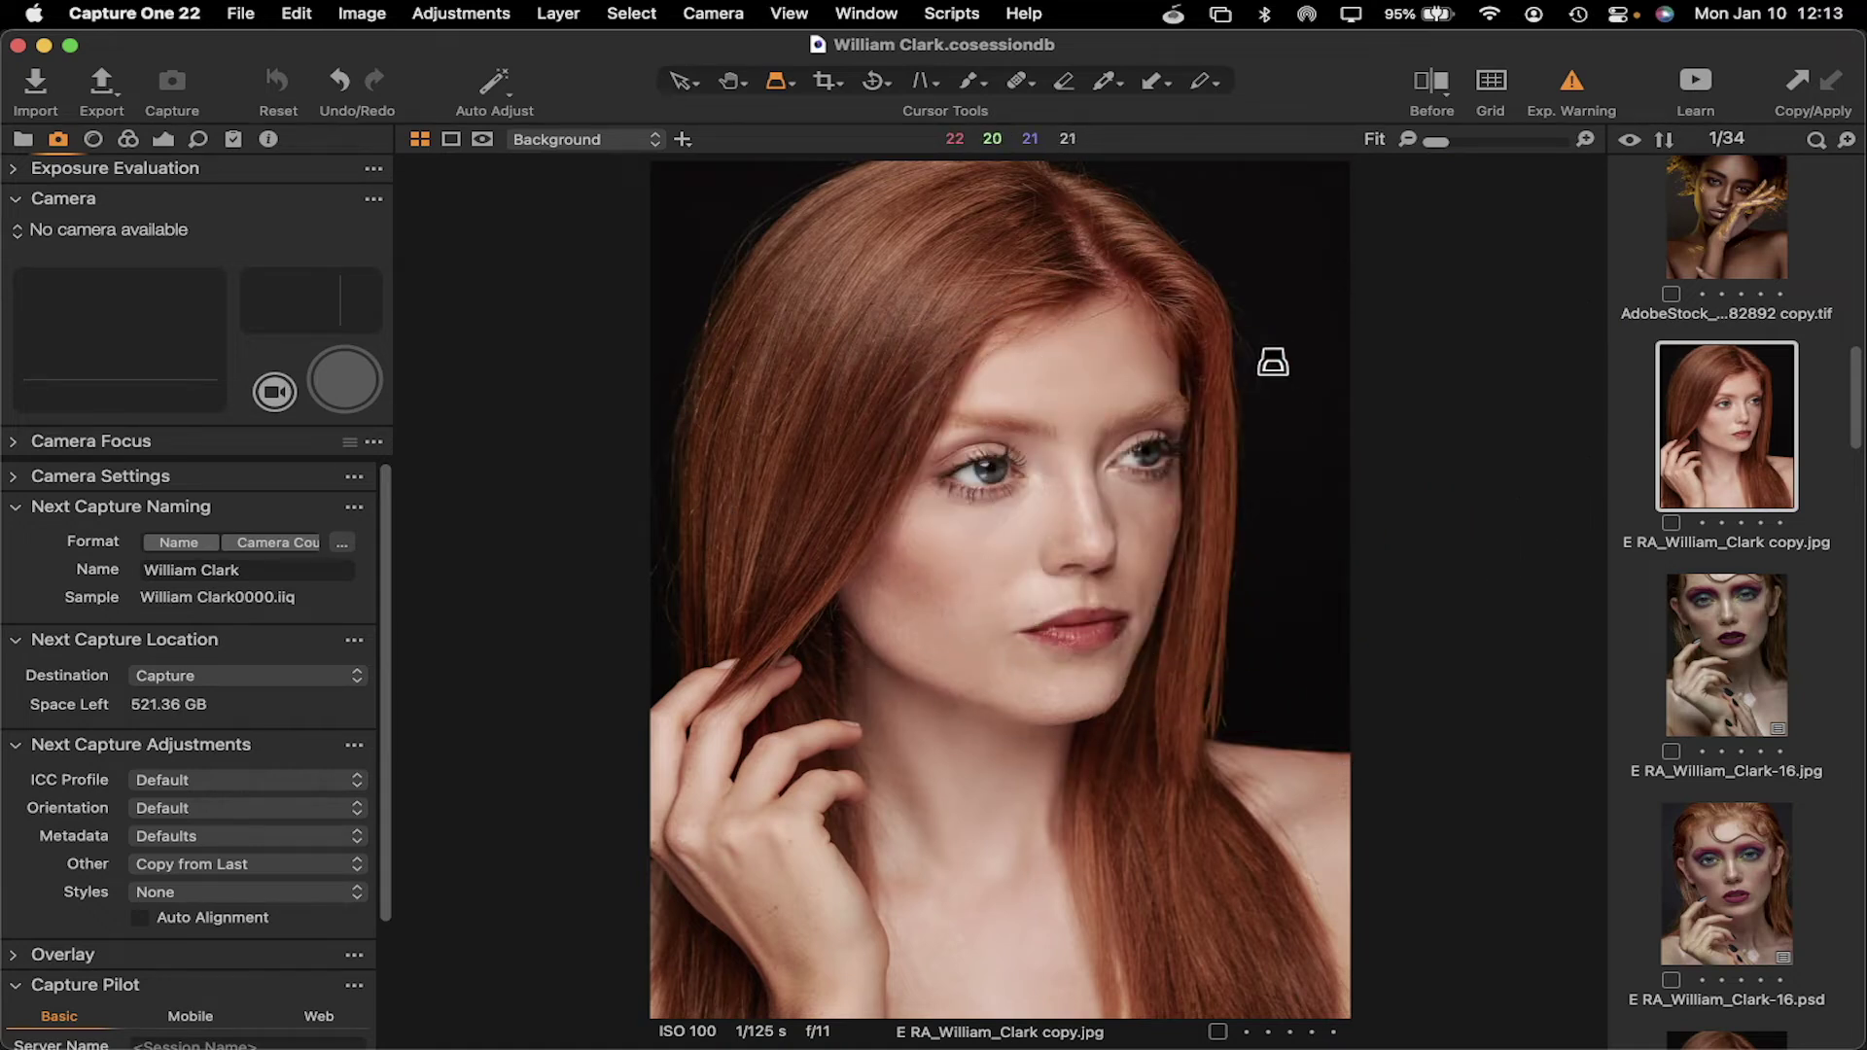
{"action": "mouse_move", "coordinate": [989, 459]}
{"action": "left_mouse_down"}
{"action": "mouse_move", "coordinate": [1016, 500]}
{"action": "mouse_move", "coordinate": [921, 421]}
{"action": "mouse_move", "coordinate": [963, 441]}
{"action": "left_mouse_up"}
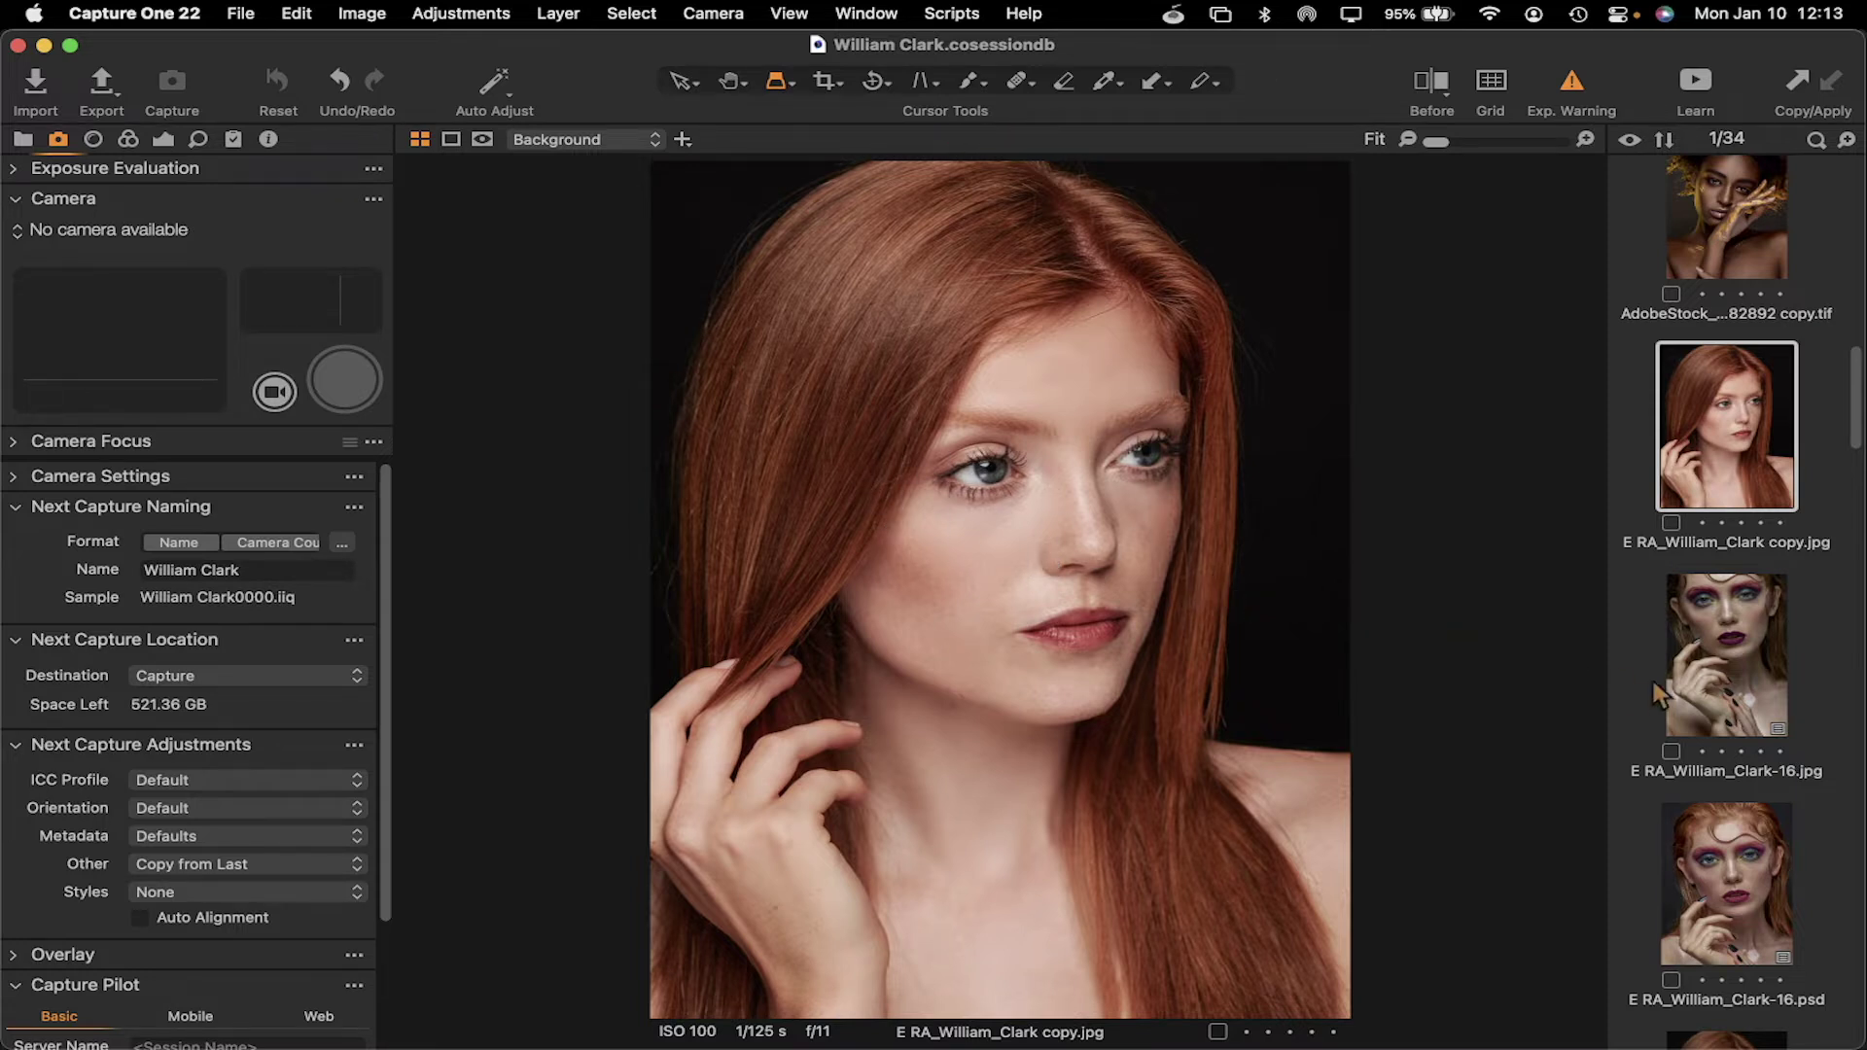
{"action": "scroll", "coordinate": [1736, 659], "scroll_direction": "down", "scroll_amount": 10}
{"action": "scroll", "coordinate": [1737, 661], "scroll_direction": "down", "scroll_amount": 5}
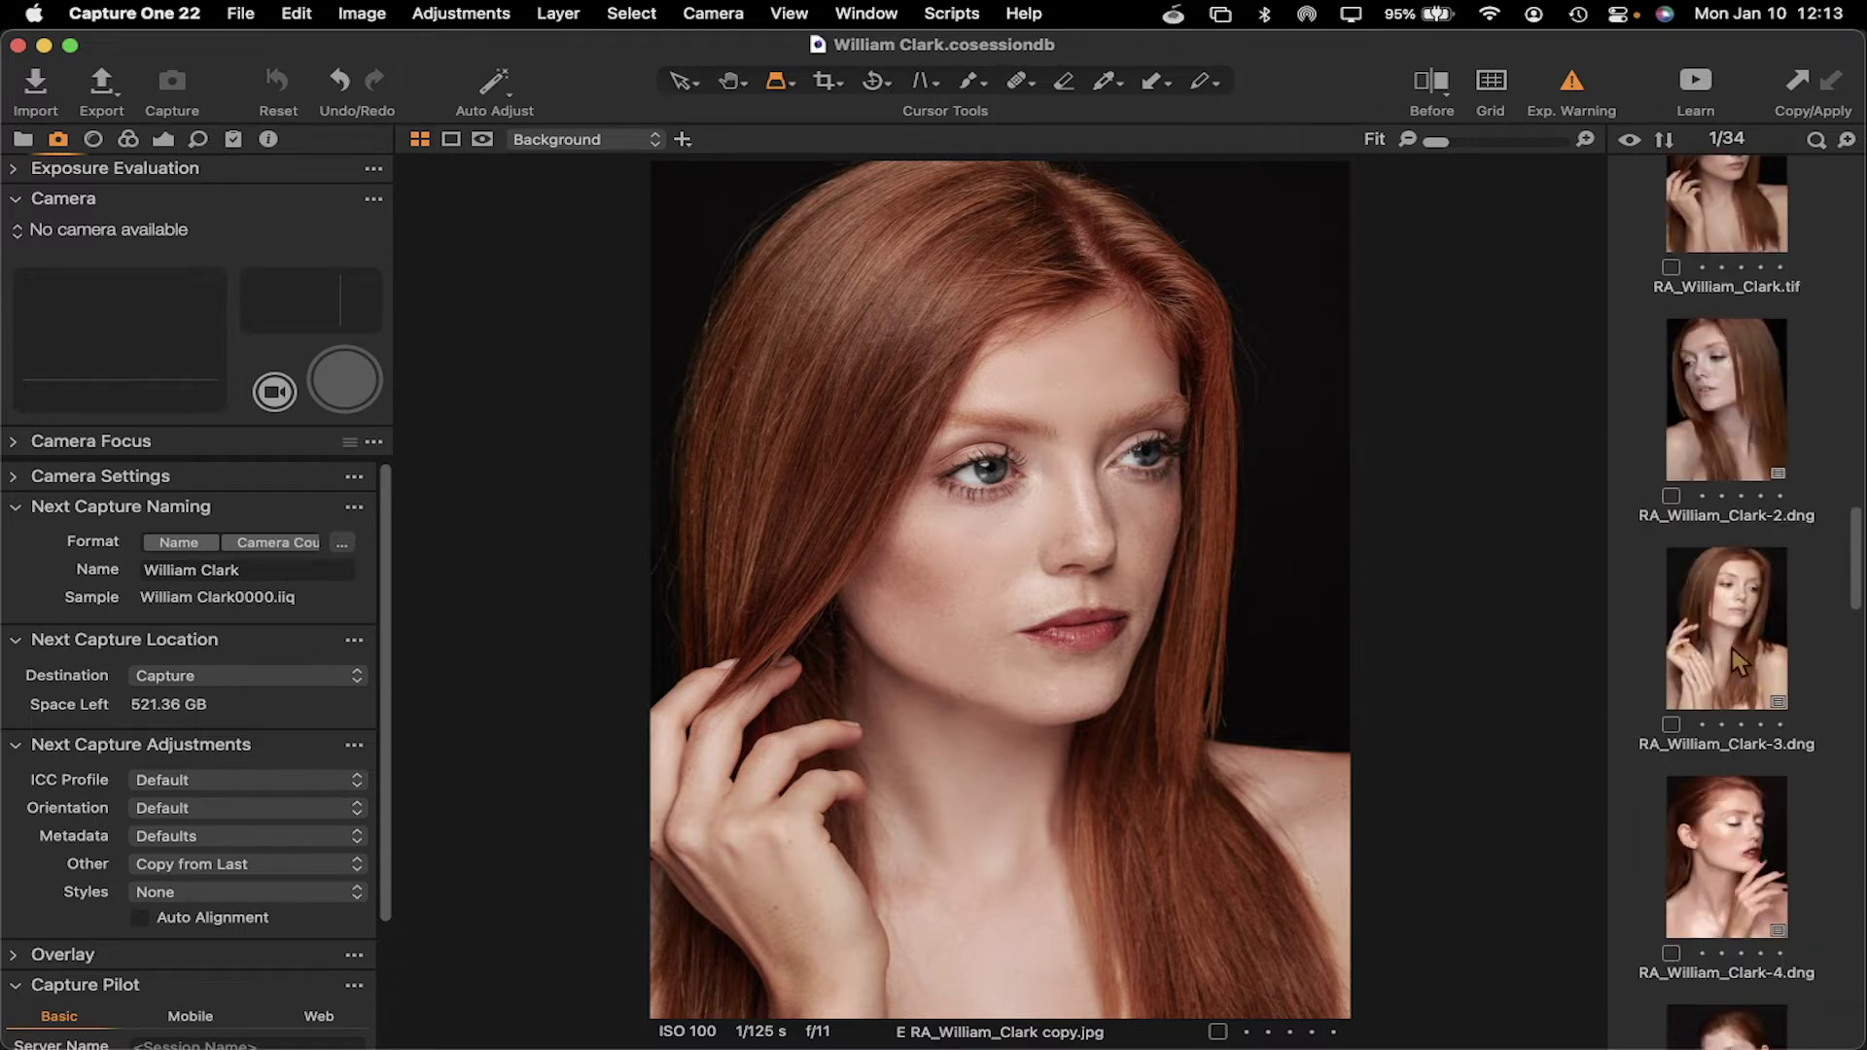
{"action": "left_click", "coordinate": [1742, 622]}
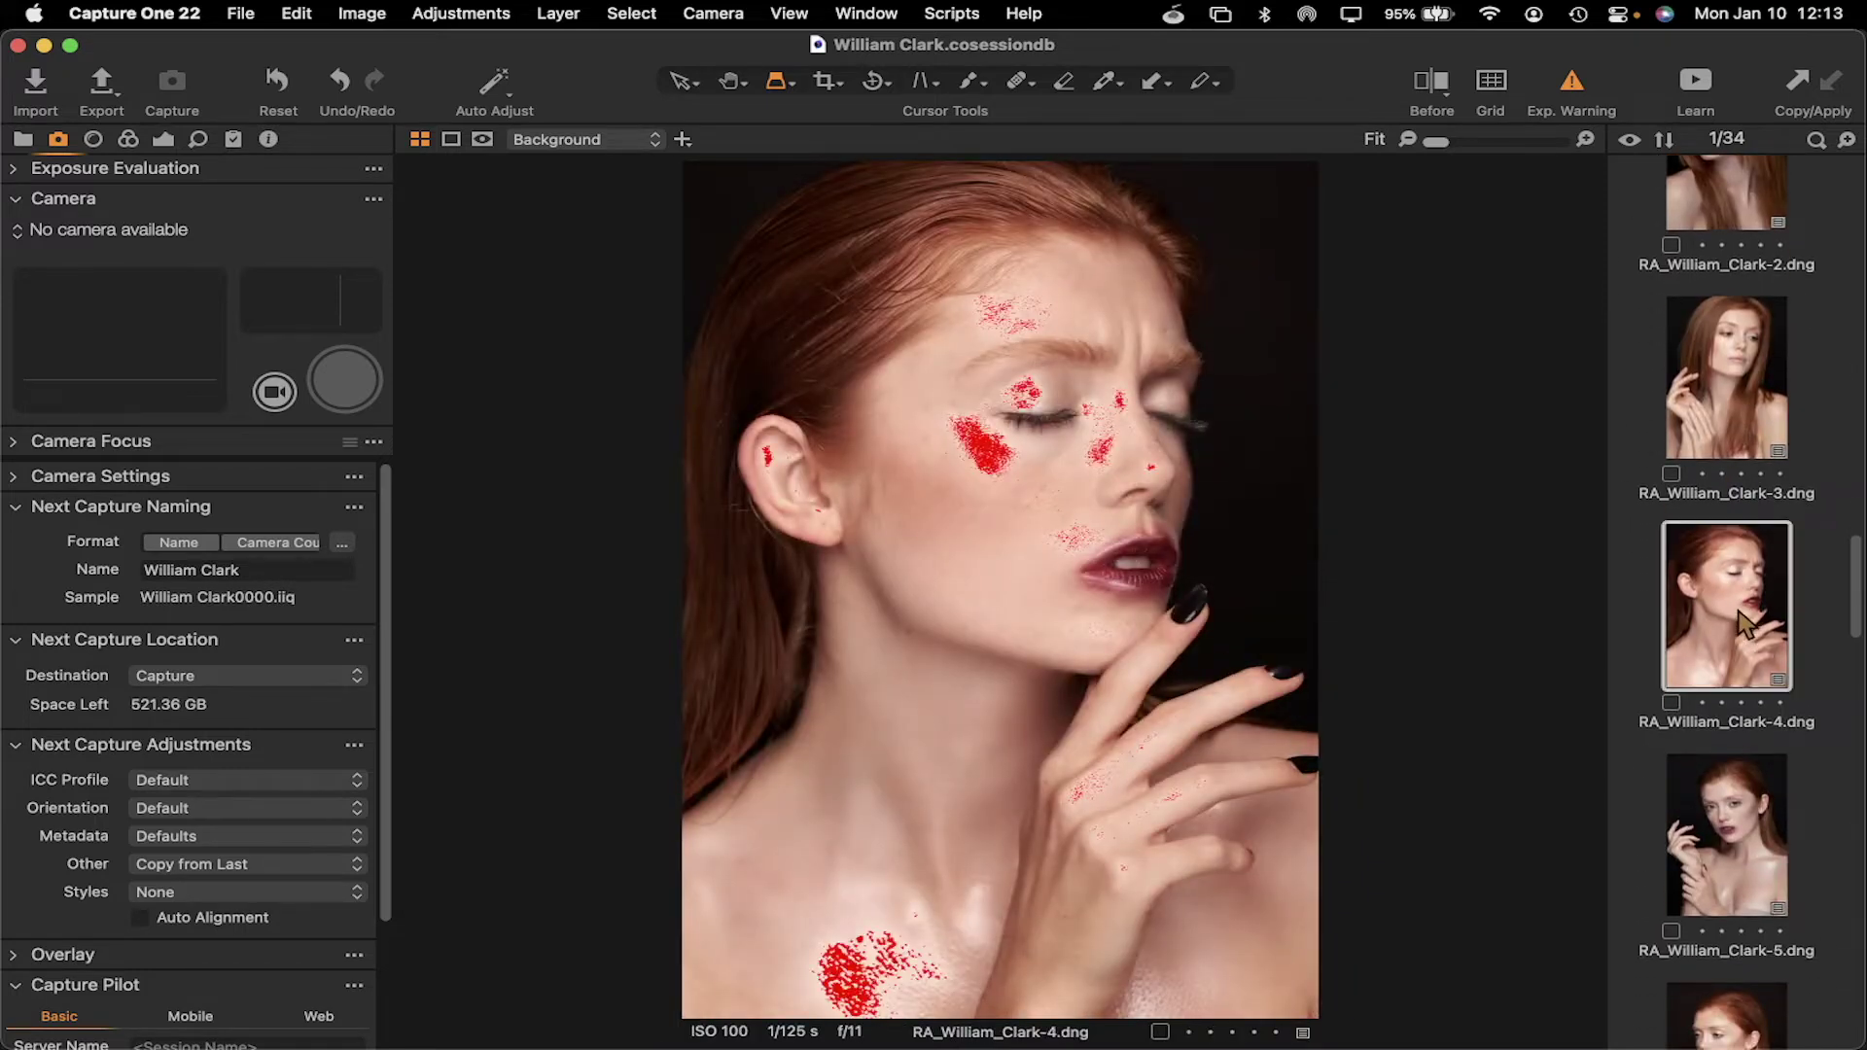
{"action": "left_click", "coordinate": [1729, 811]}
{"action": "scroll", "coordinate": [1727, 809], "scroll_direction": "down", "scroll_amount": 1}
{"action": "scroll", "coordinate": [1725, 778], "scroll_direction": "down", "scroll_amount": 6}
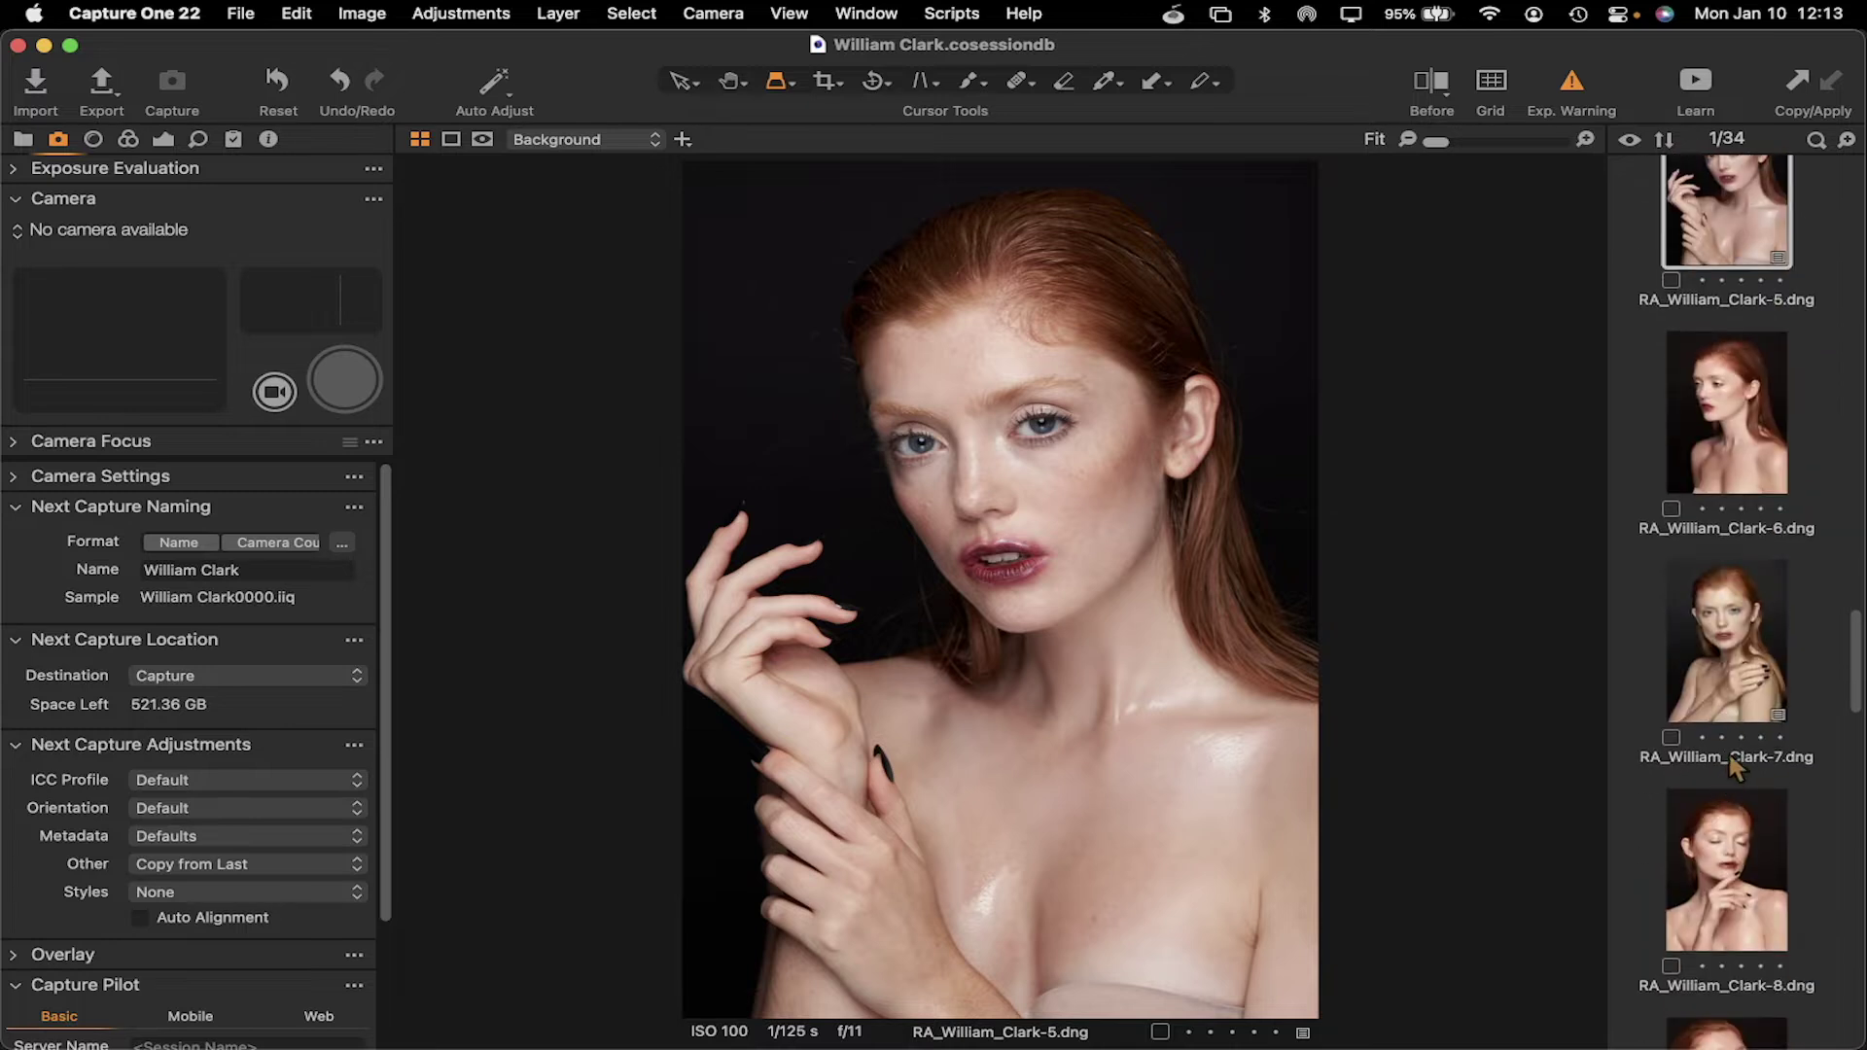
{"action": "left_click", "coordinate": [1744, 669]}
{"action": "scroll", "coordinate": [1744, 668], "scroll_direction": "down", "scroll_amount": 1}
{"action": "scroll", "coordinate": [1744, 669], "scroll_direction": "down", "scroll_amount": 4}
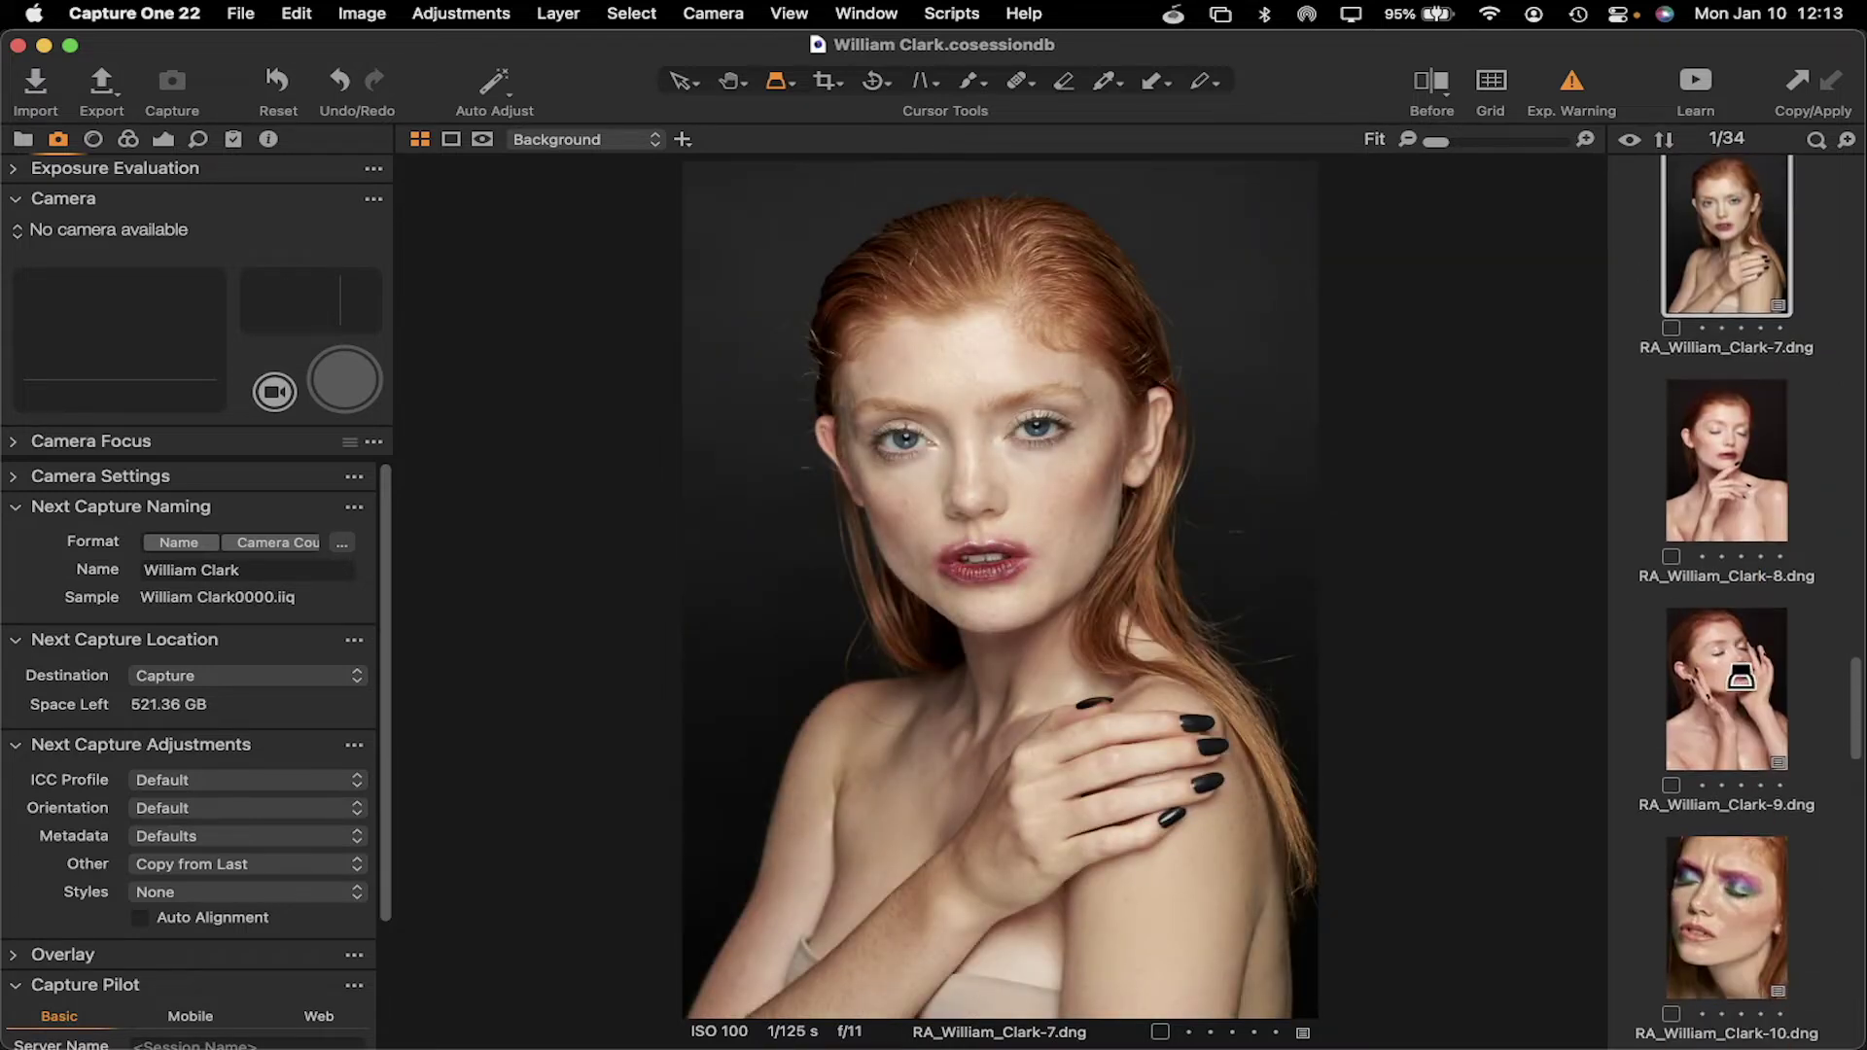
{"action": "left_click", "coordinate": [1739, 678]}
{"action": "scroll", "coordinate": [1737, 661], "scroll_direction": "down", "scroll_amount": 3}
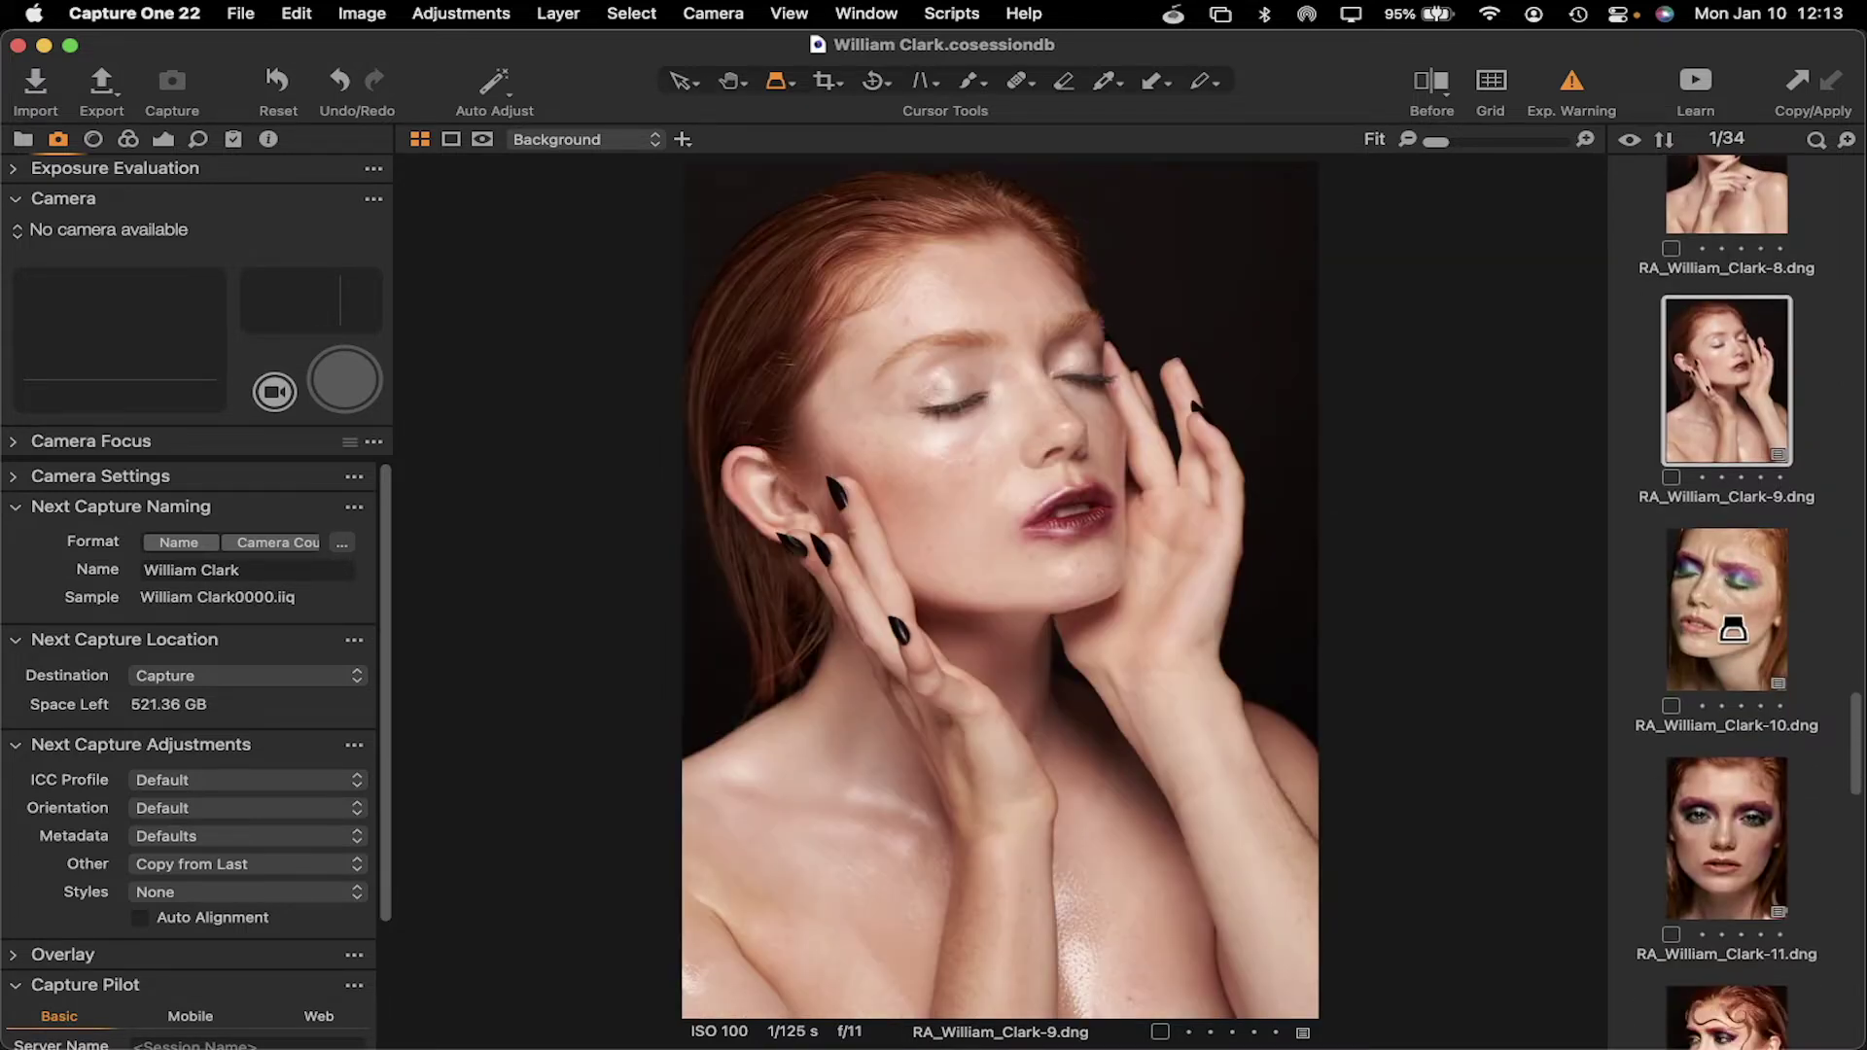
{"action": "left_click", "coordinate": [1732, 627]}
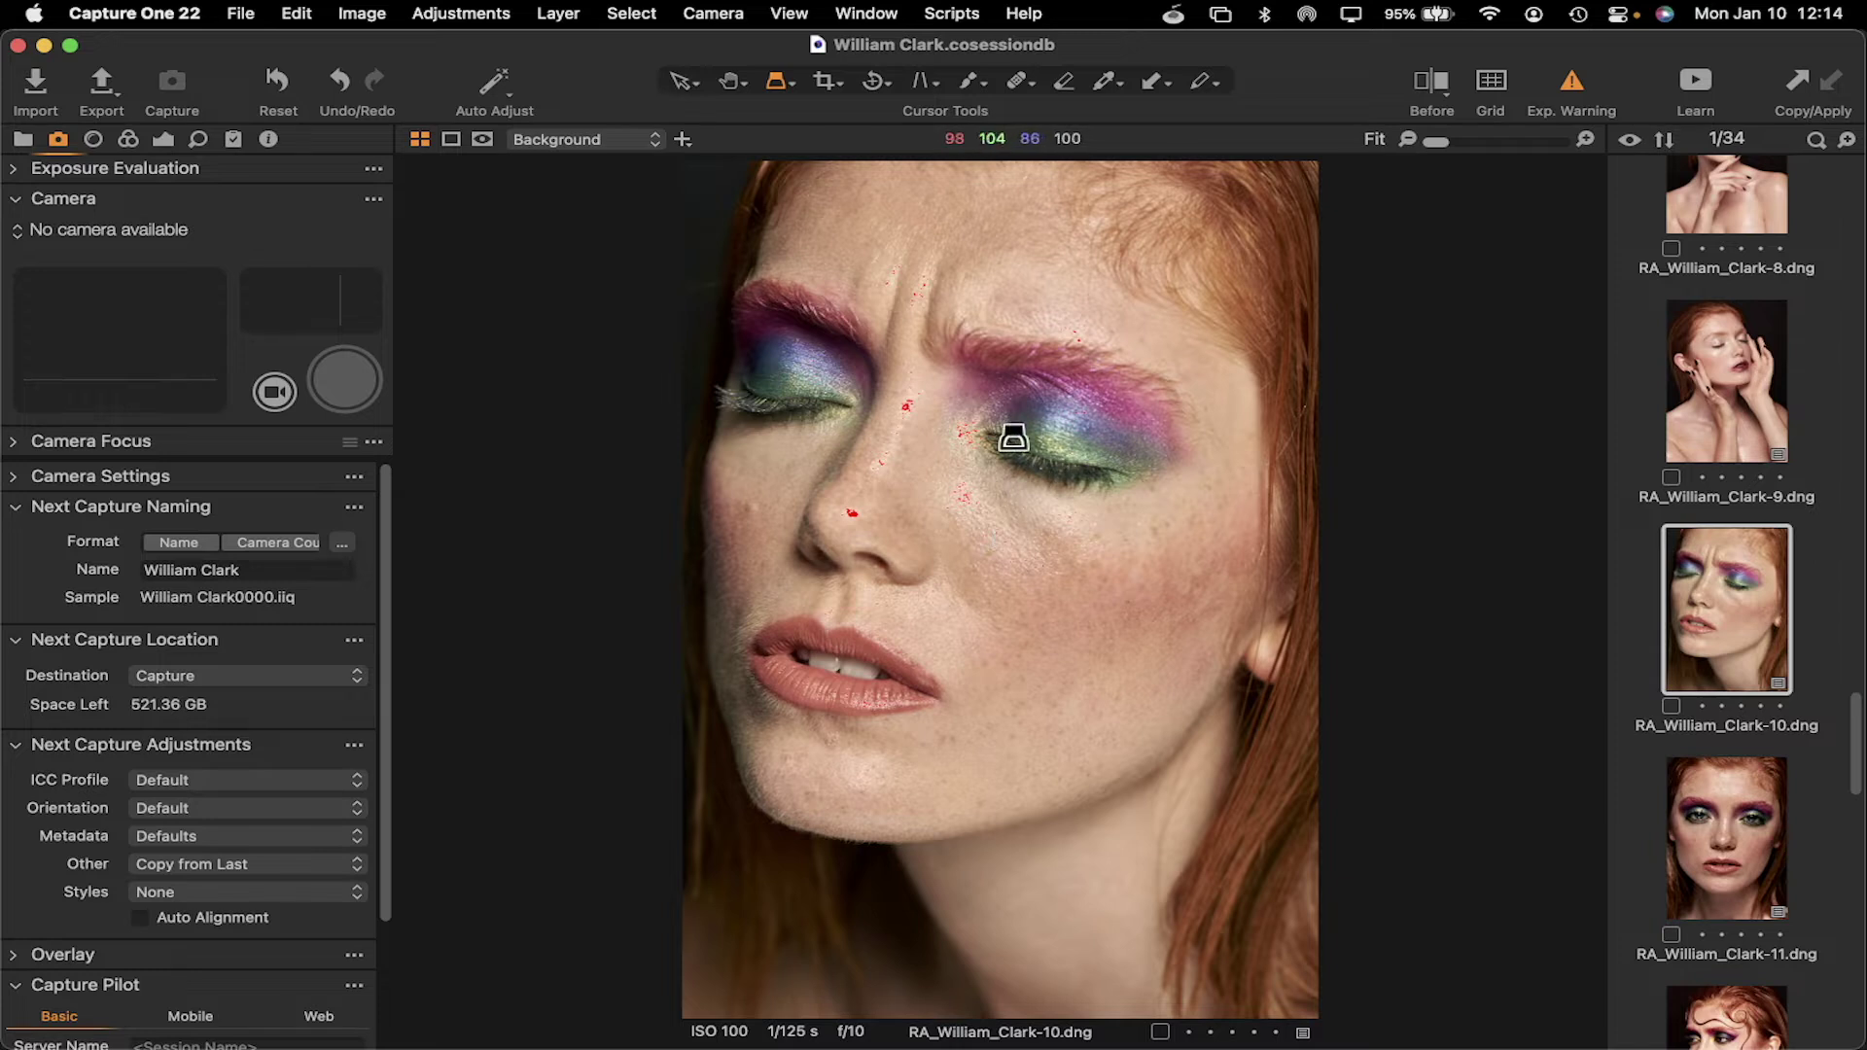
Magnify the eyeshadow and the skin across the face and chin with the Loupe
{"action": "left_click", "coordinate": [1050, 428]}
{"action": "left_click_drag", "start_coordinate": [1050, 437], "coordinate": [1009, 553]}
{"action": "left_click_drag", "start_coordinate": [1012, 582], "coordinate": [1163, 775]}
{"action": "scroll", "coordinate": [1740, 623], "scroll_direction": "down", "scroll_amount": 5}
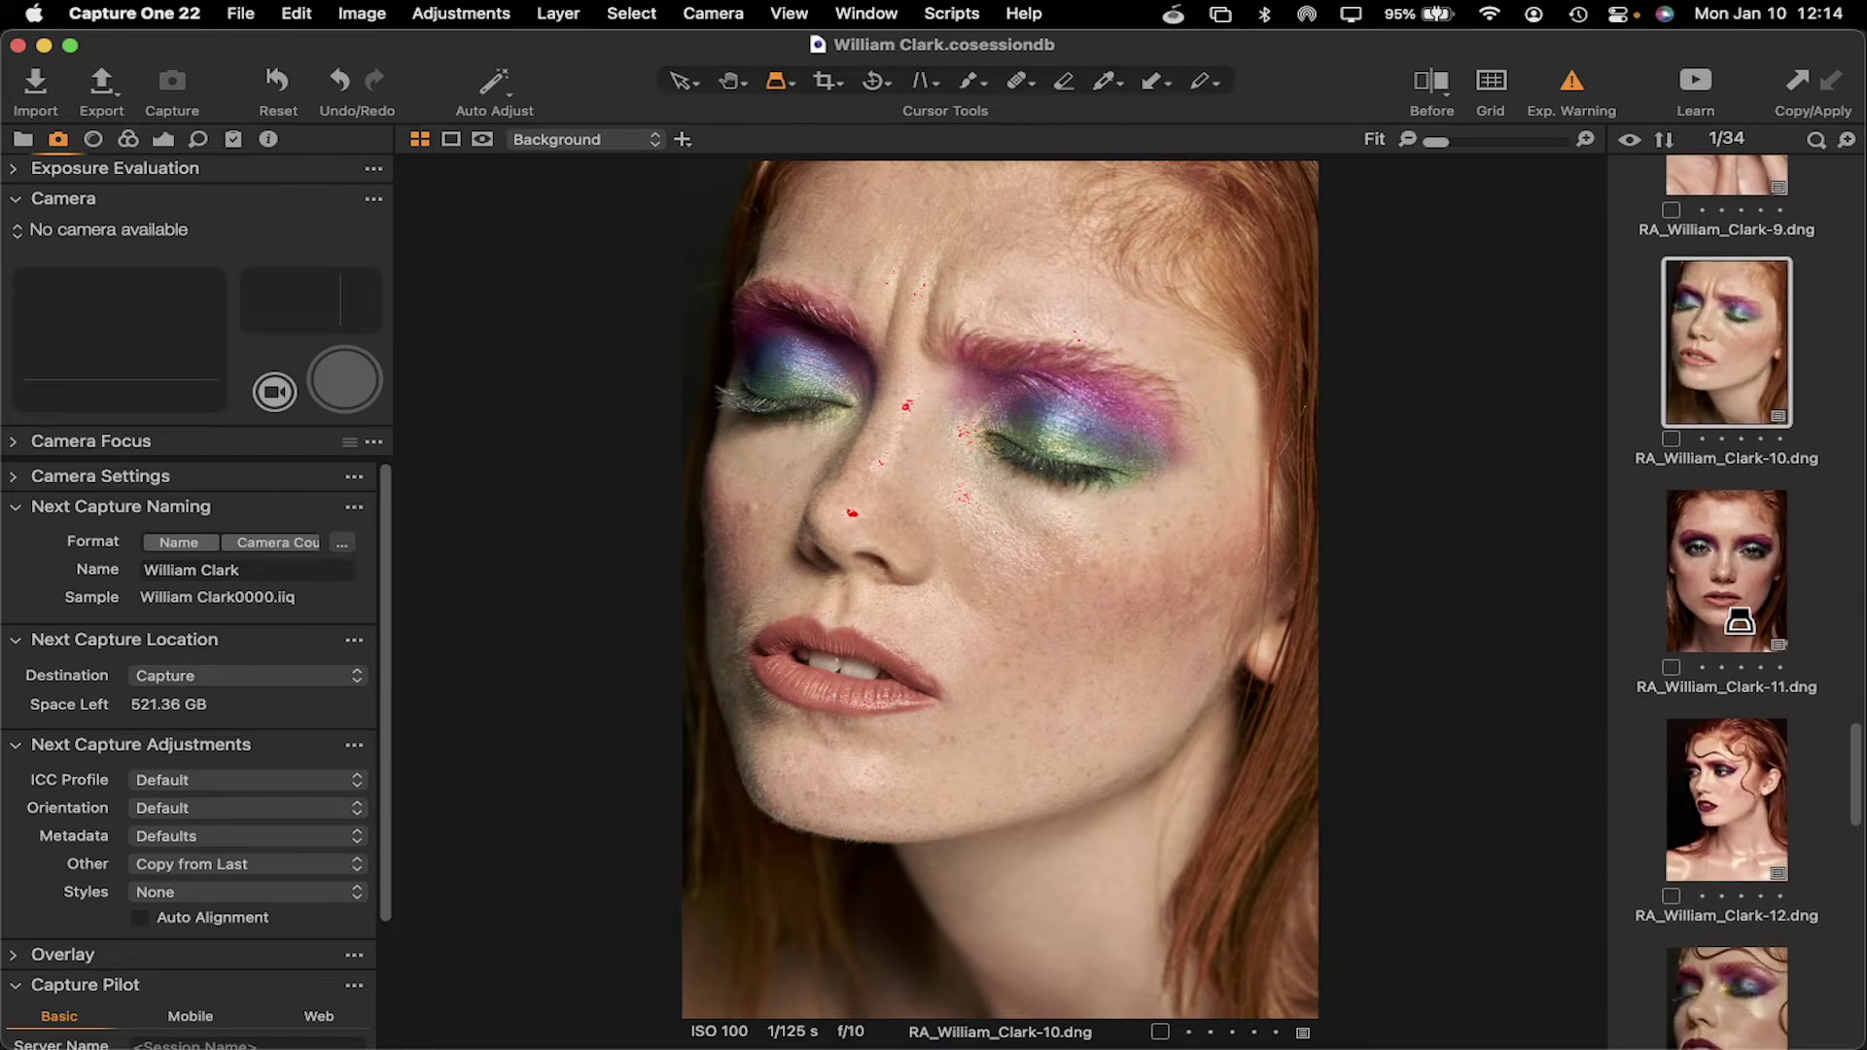
{"action": "left_click", "coordinate": [1747, 765]}
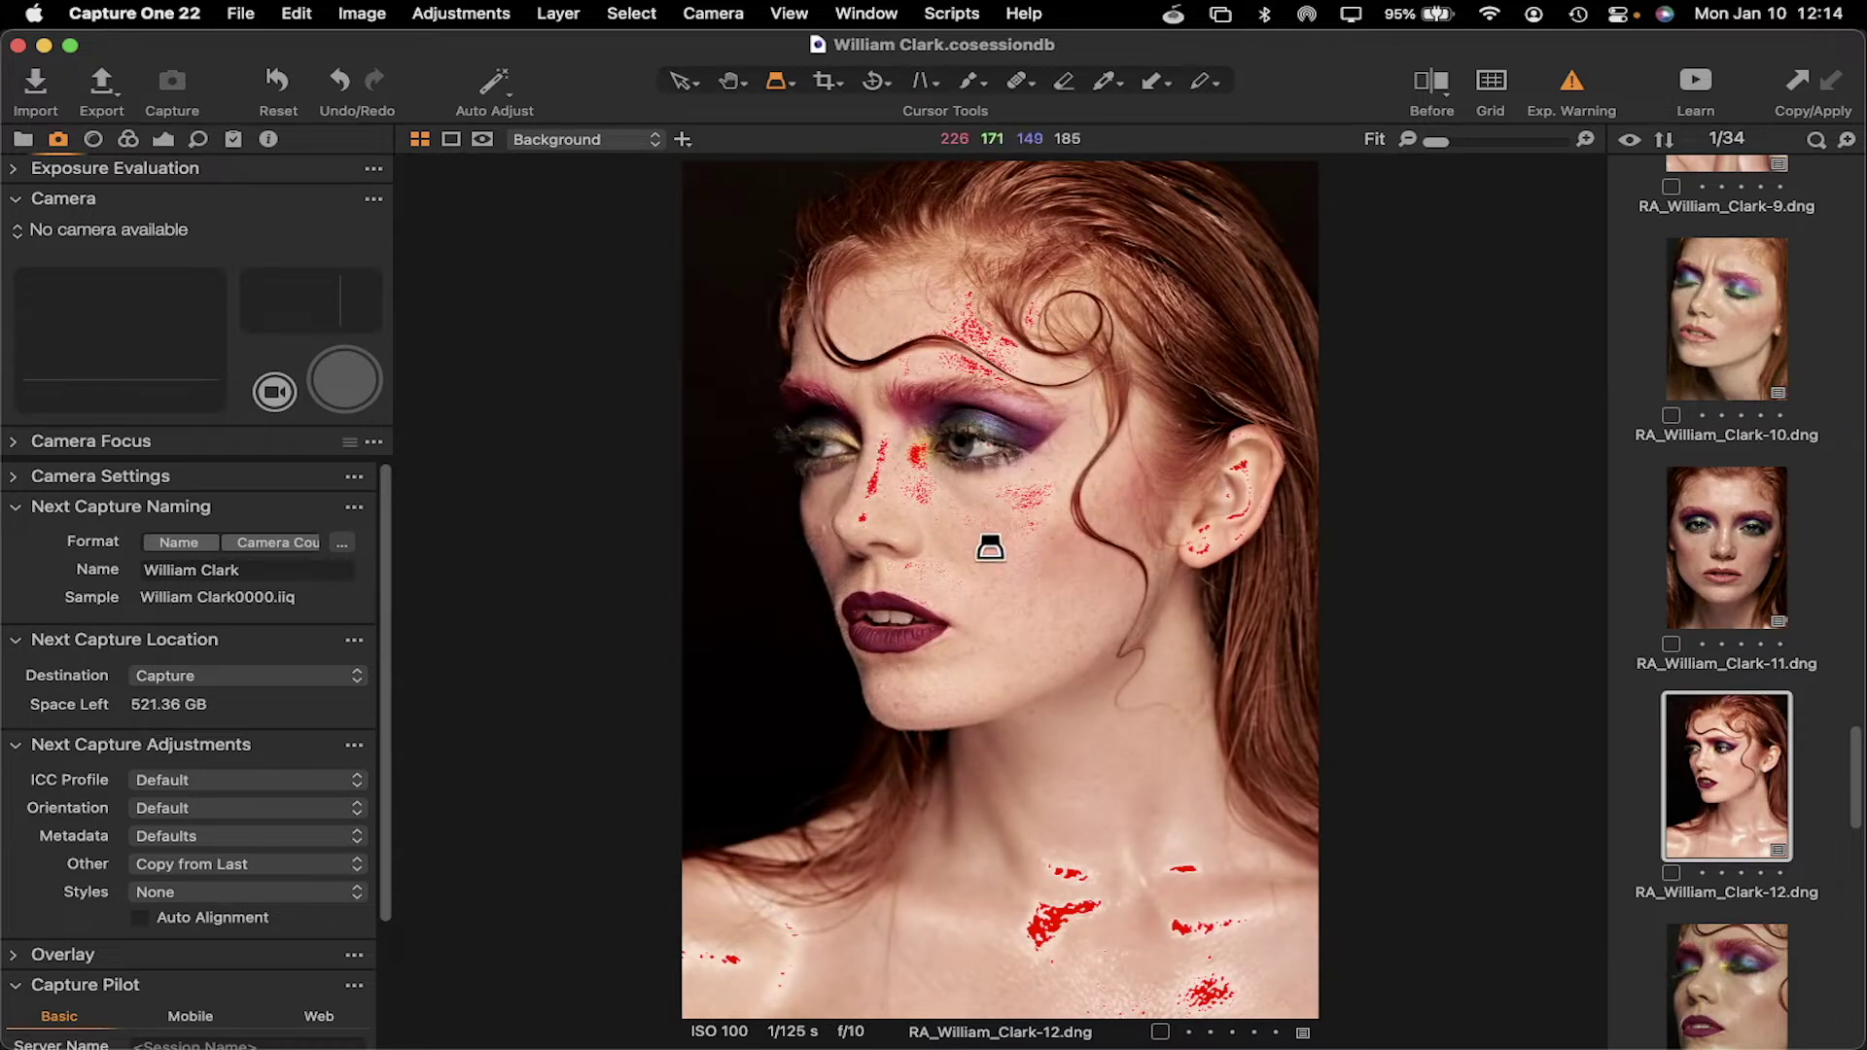
{"action": "left_click", "coordinate": [163, 139]}
{"action": "scroll", "coordinate": [175, 622], "scroll_direction": "down", "scroll_amount": 5}
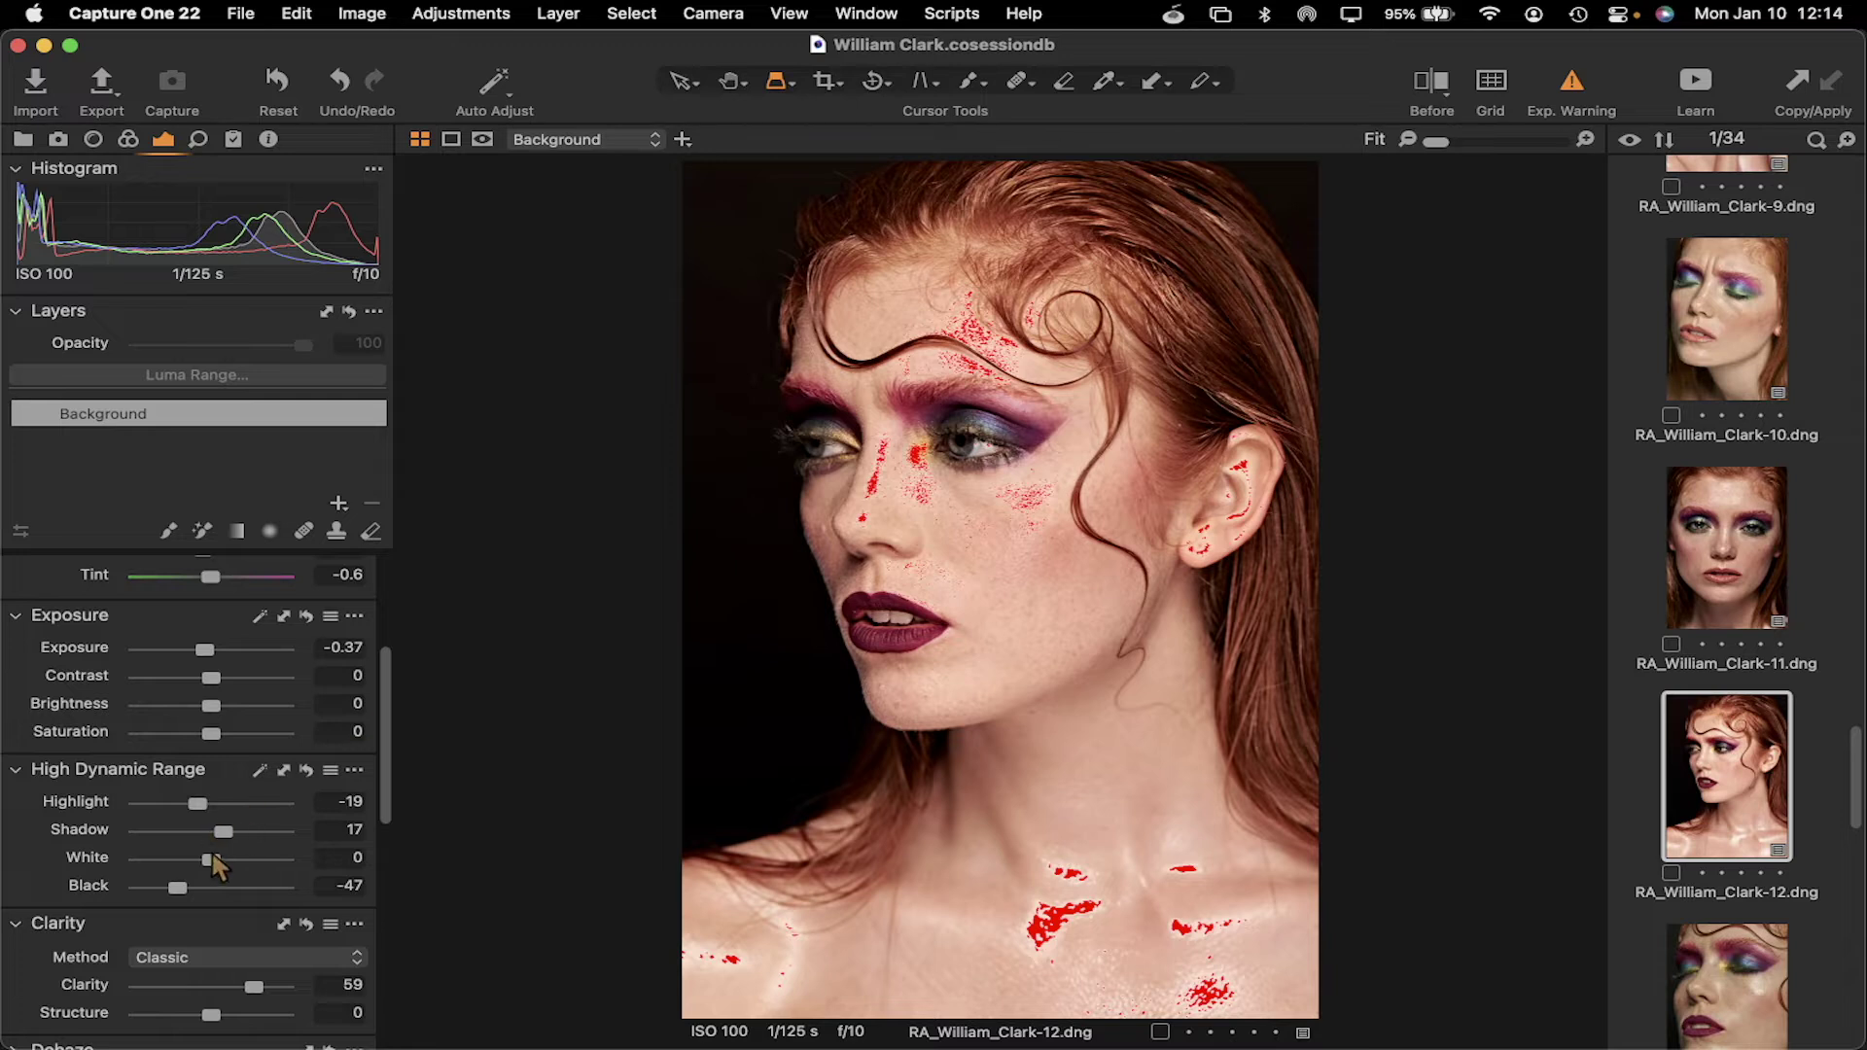
{"action": "left_click_drag", "start_coordinate": [197, 805], "coordinate": [159, 805]}
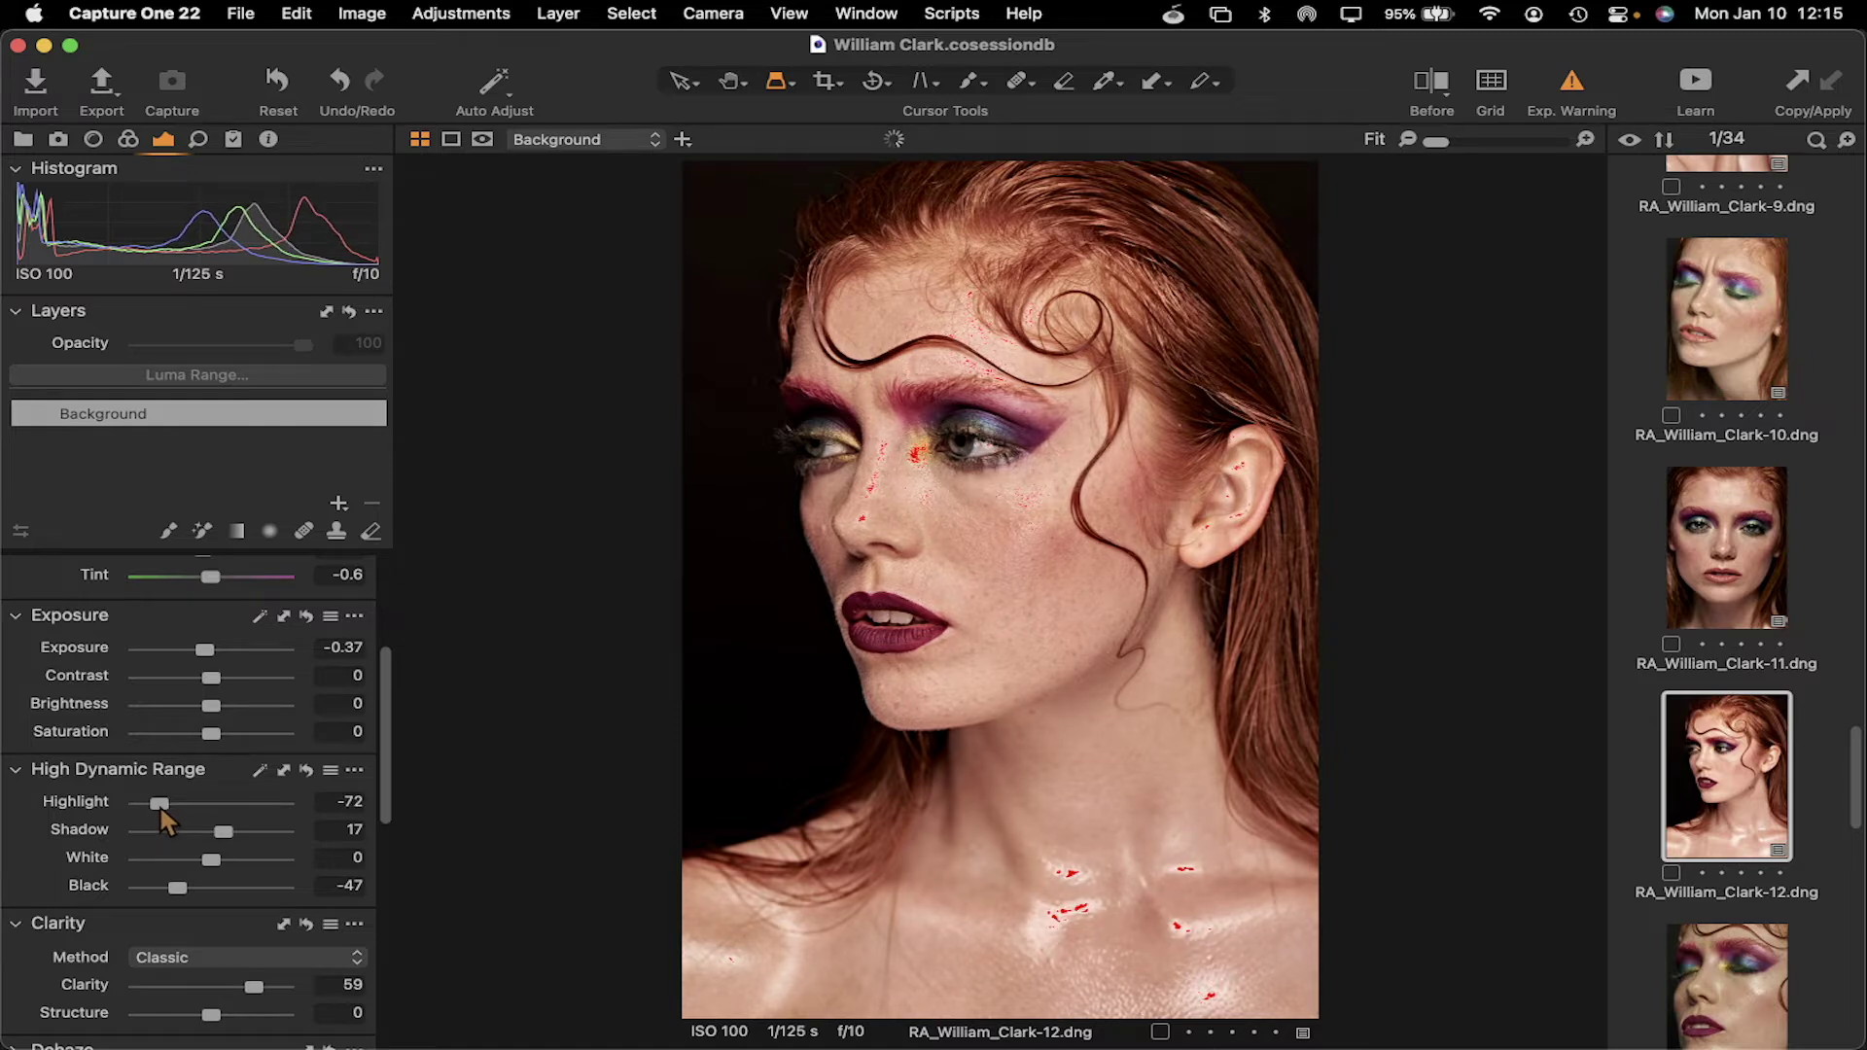
{"action": "left_click_drag", "start_coordinate": [206, 652], "coordinate": [197, 653]}
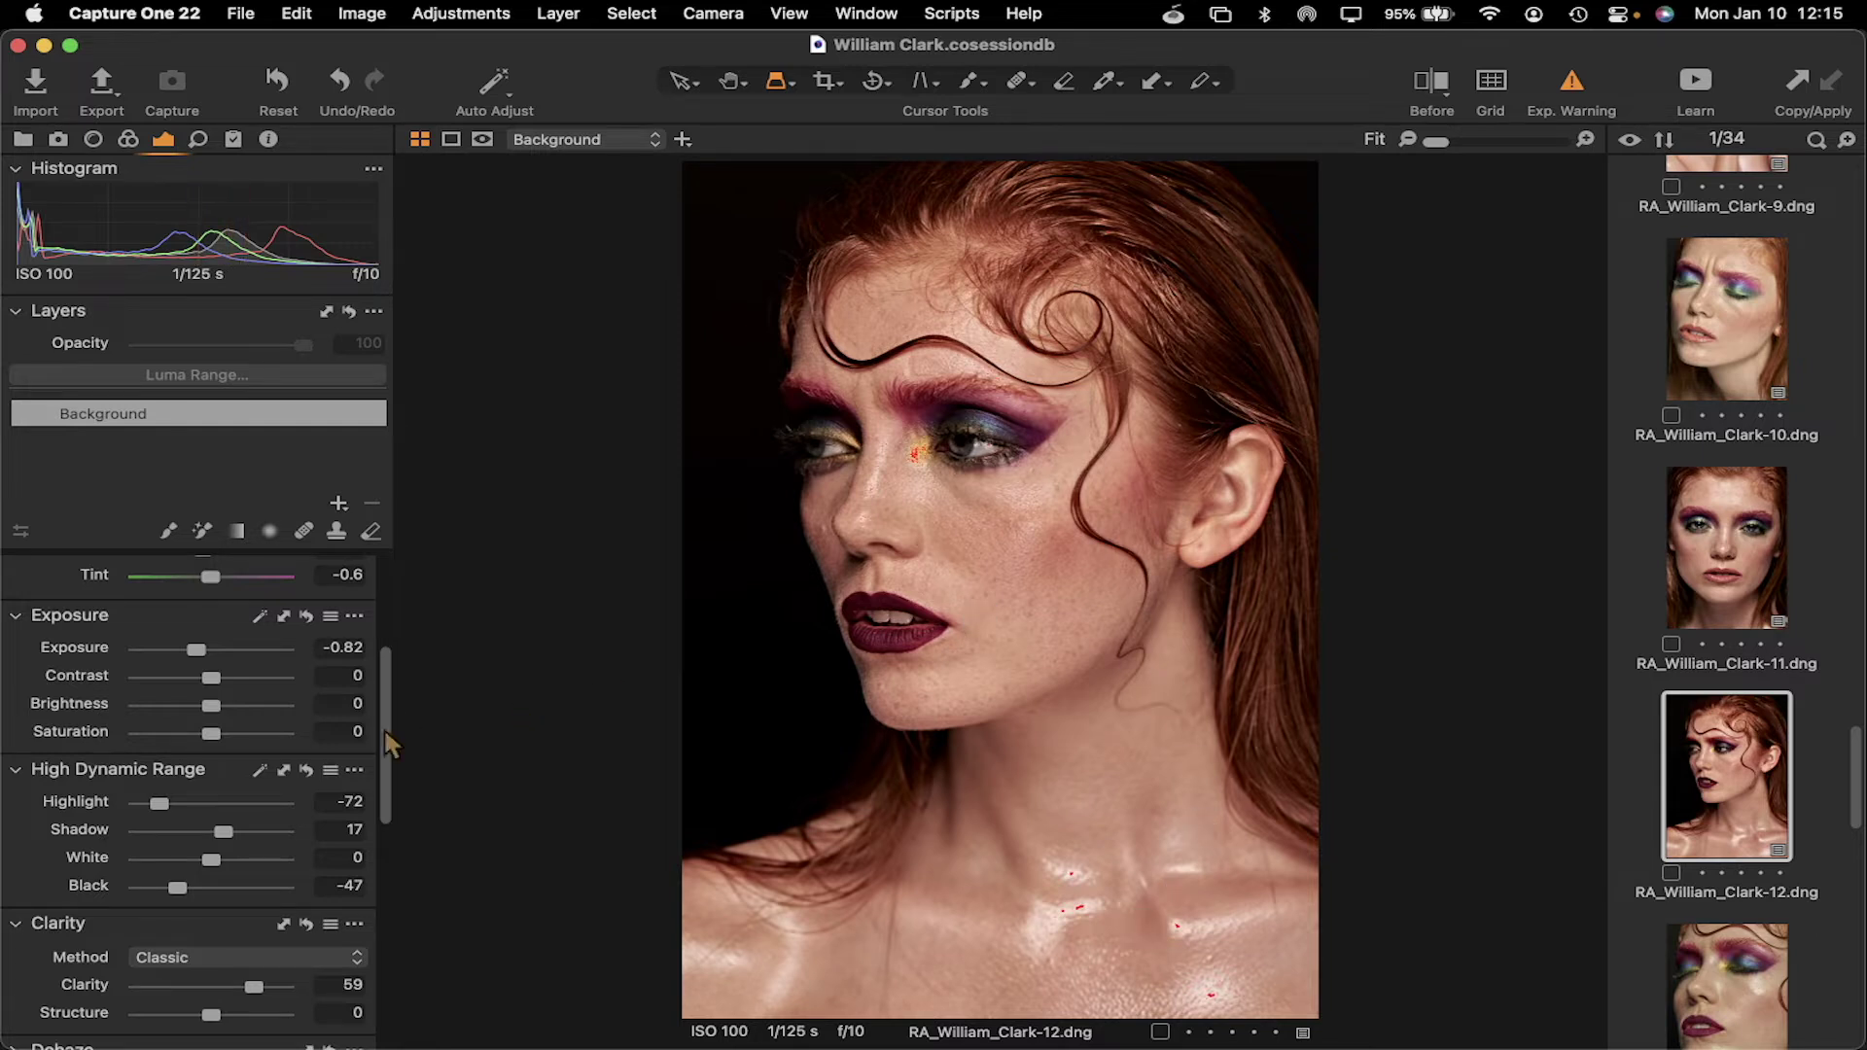
{"action": "left_click_drag", "start_coordinate": [198, 658], "coordinate": [202, 658]}
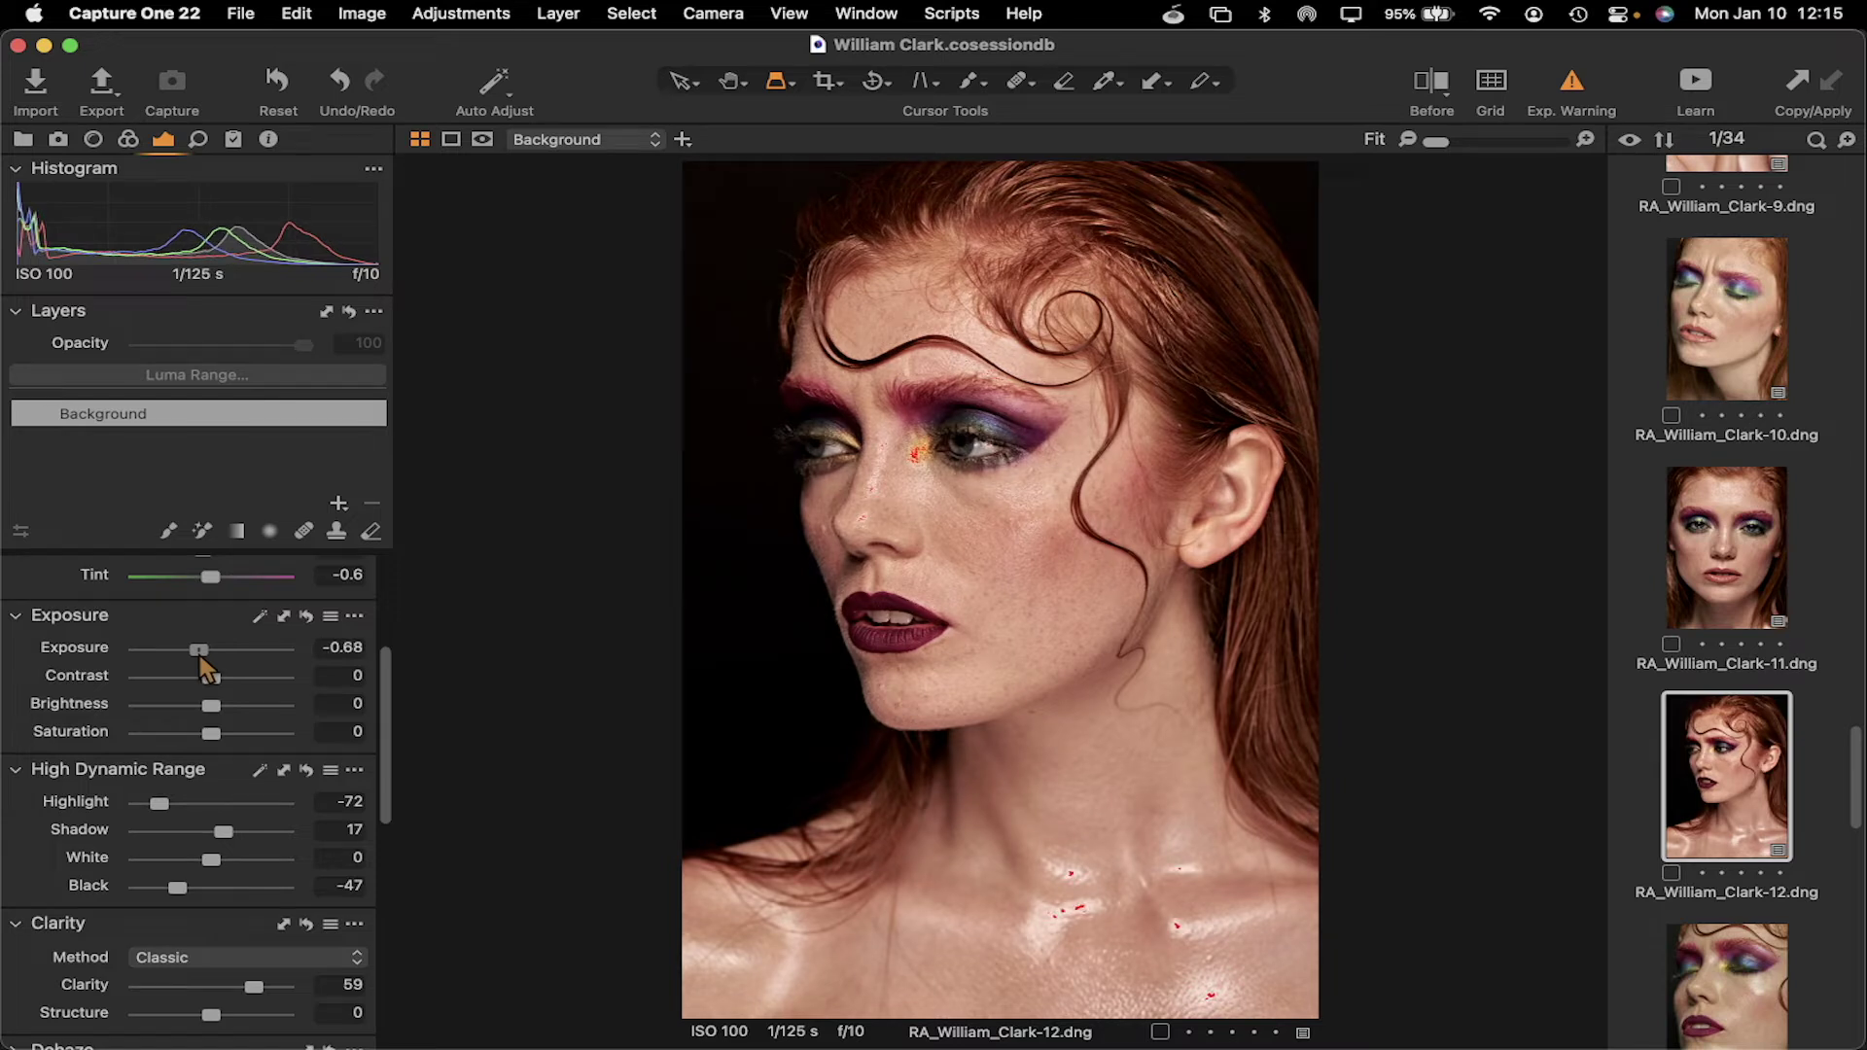
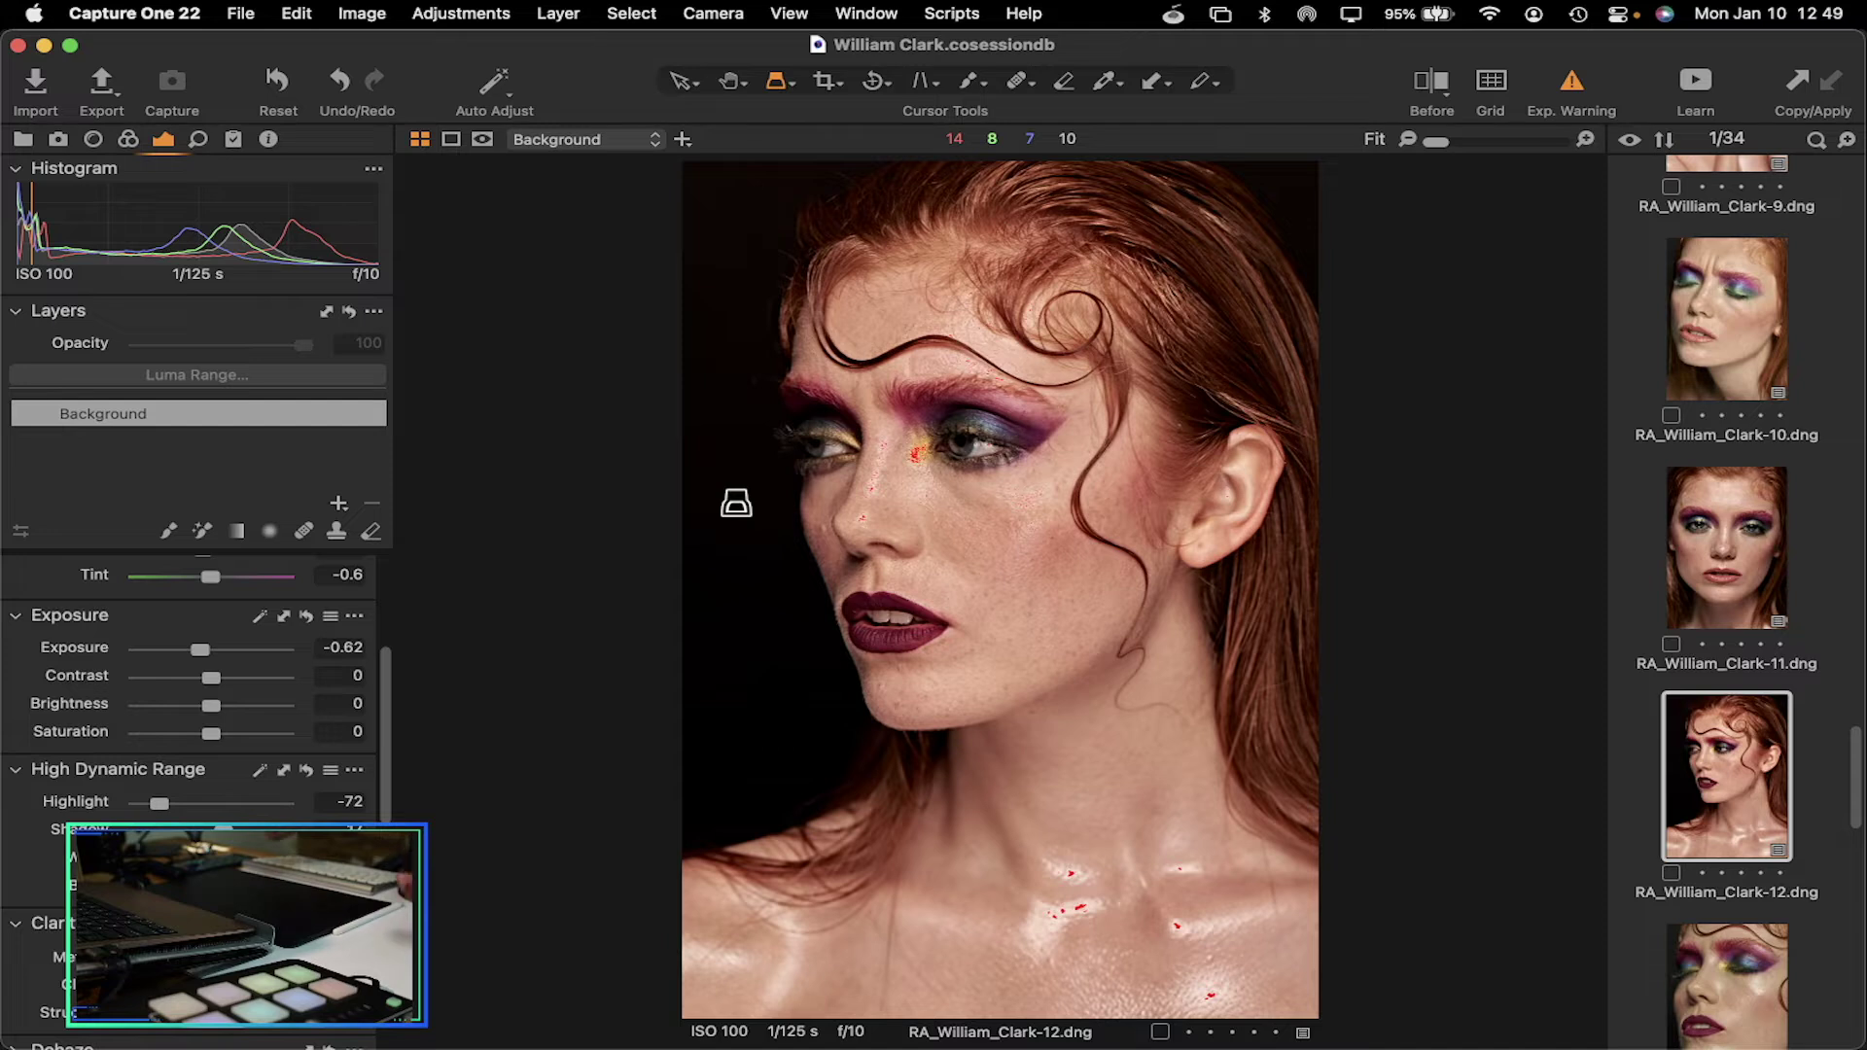
{"action": "right_click", "coordinate": [935, 419]}
{"action": "key", "text": "Escape"}
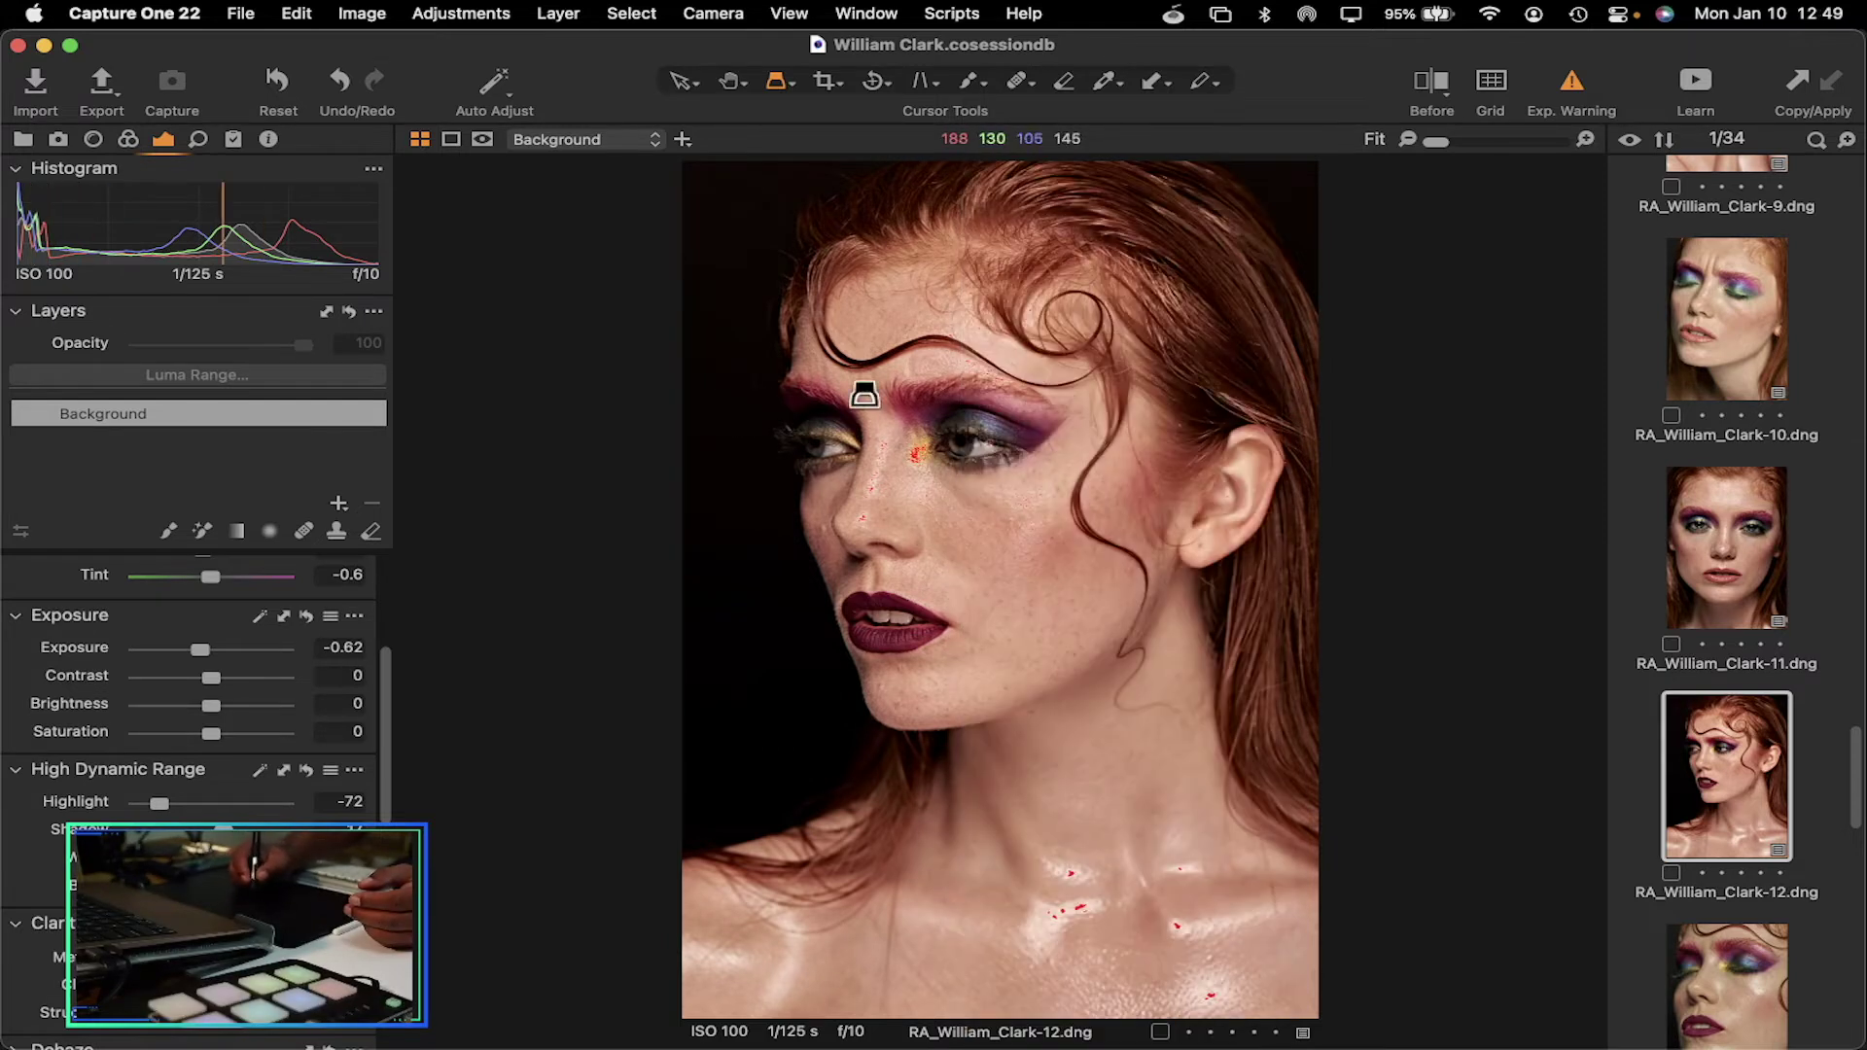
{"action": "left_click_drag", "start_coordinate": [908, 414], "coordinate": [825, 542]}
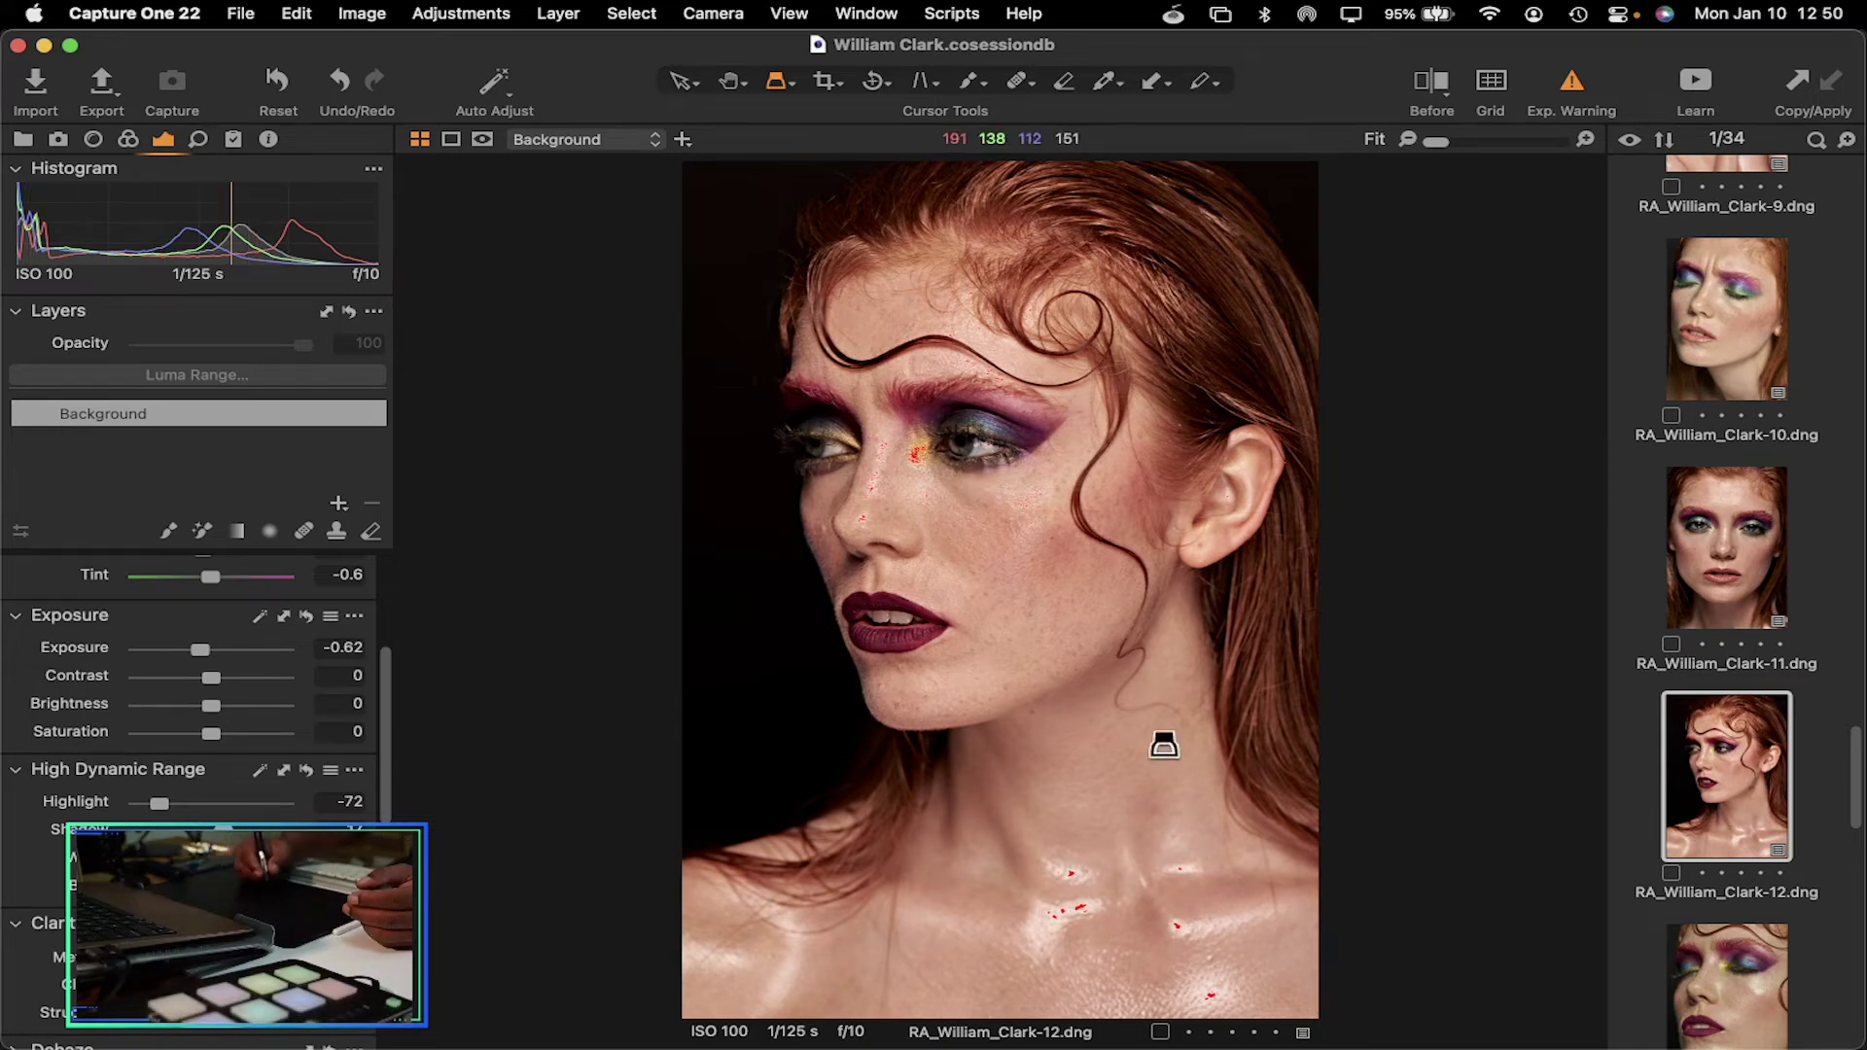
Crop the lower chest off the portrait to about 1558 × 2048 px, shifting the frame slightly left
{"action": "left_click", "coordinate": [828, 82]}
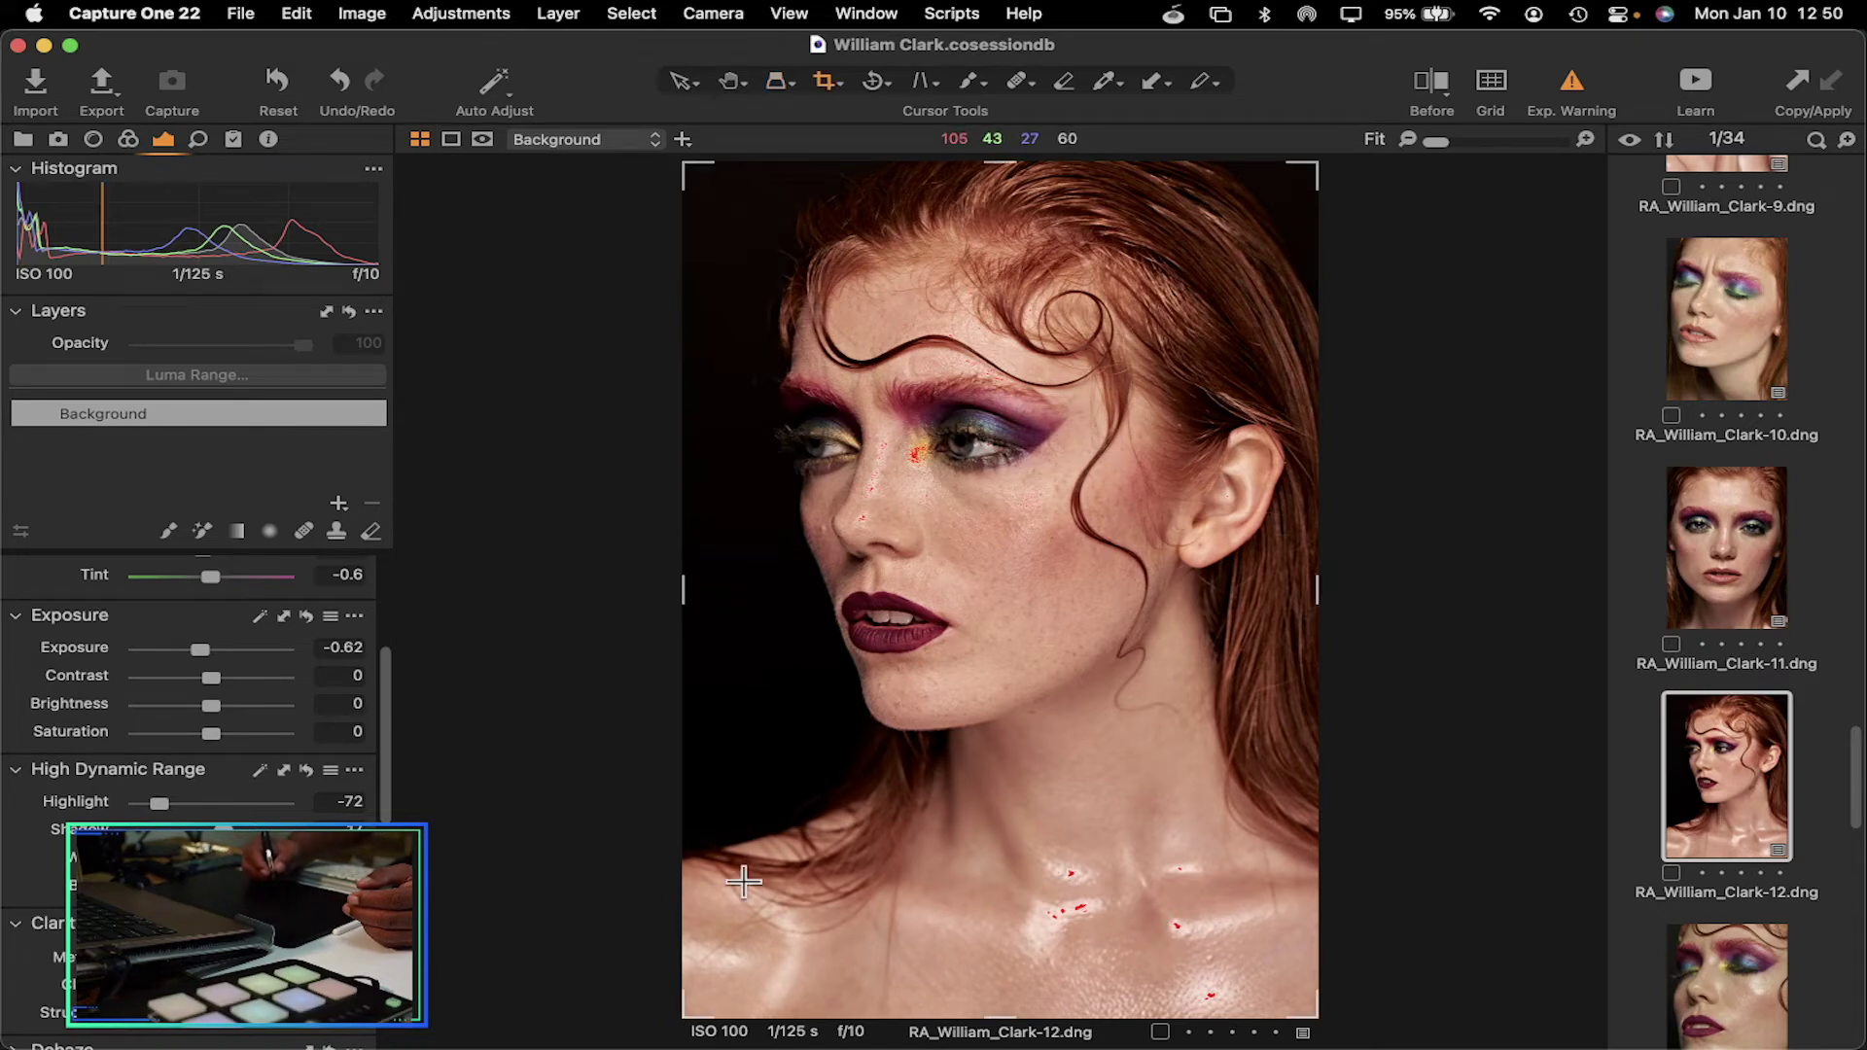
{"action": "left_click_drag", "start_coordinate": [689, 1014], "coordinate": [763, 801]}
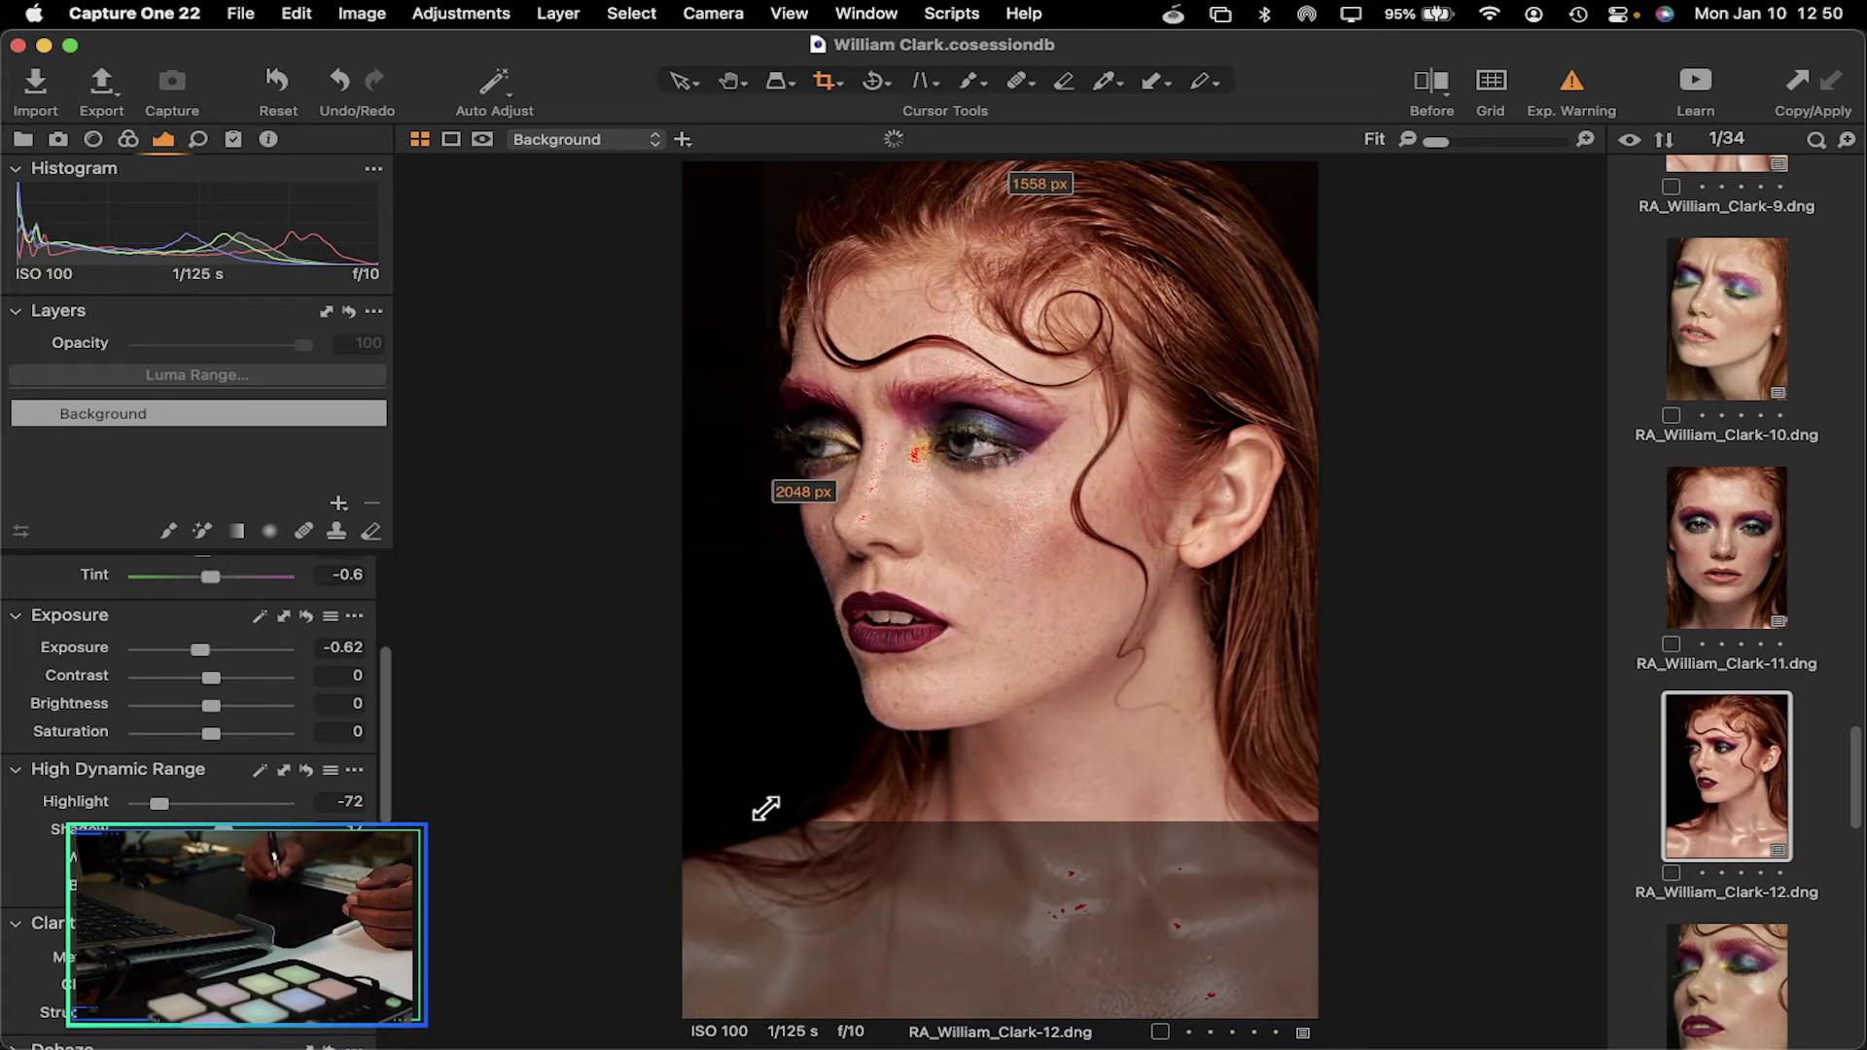
{"action": "left_click_drag", "start_coordinate": [1009, 521], "coordinate": [997, 517]}
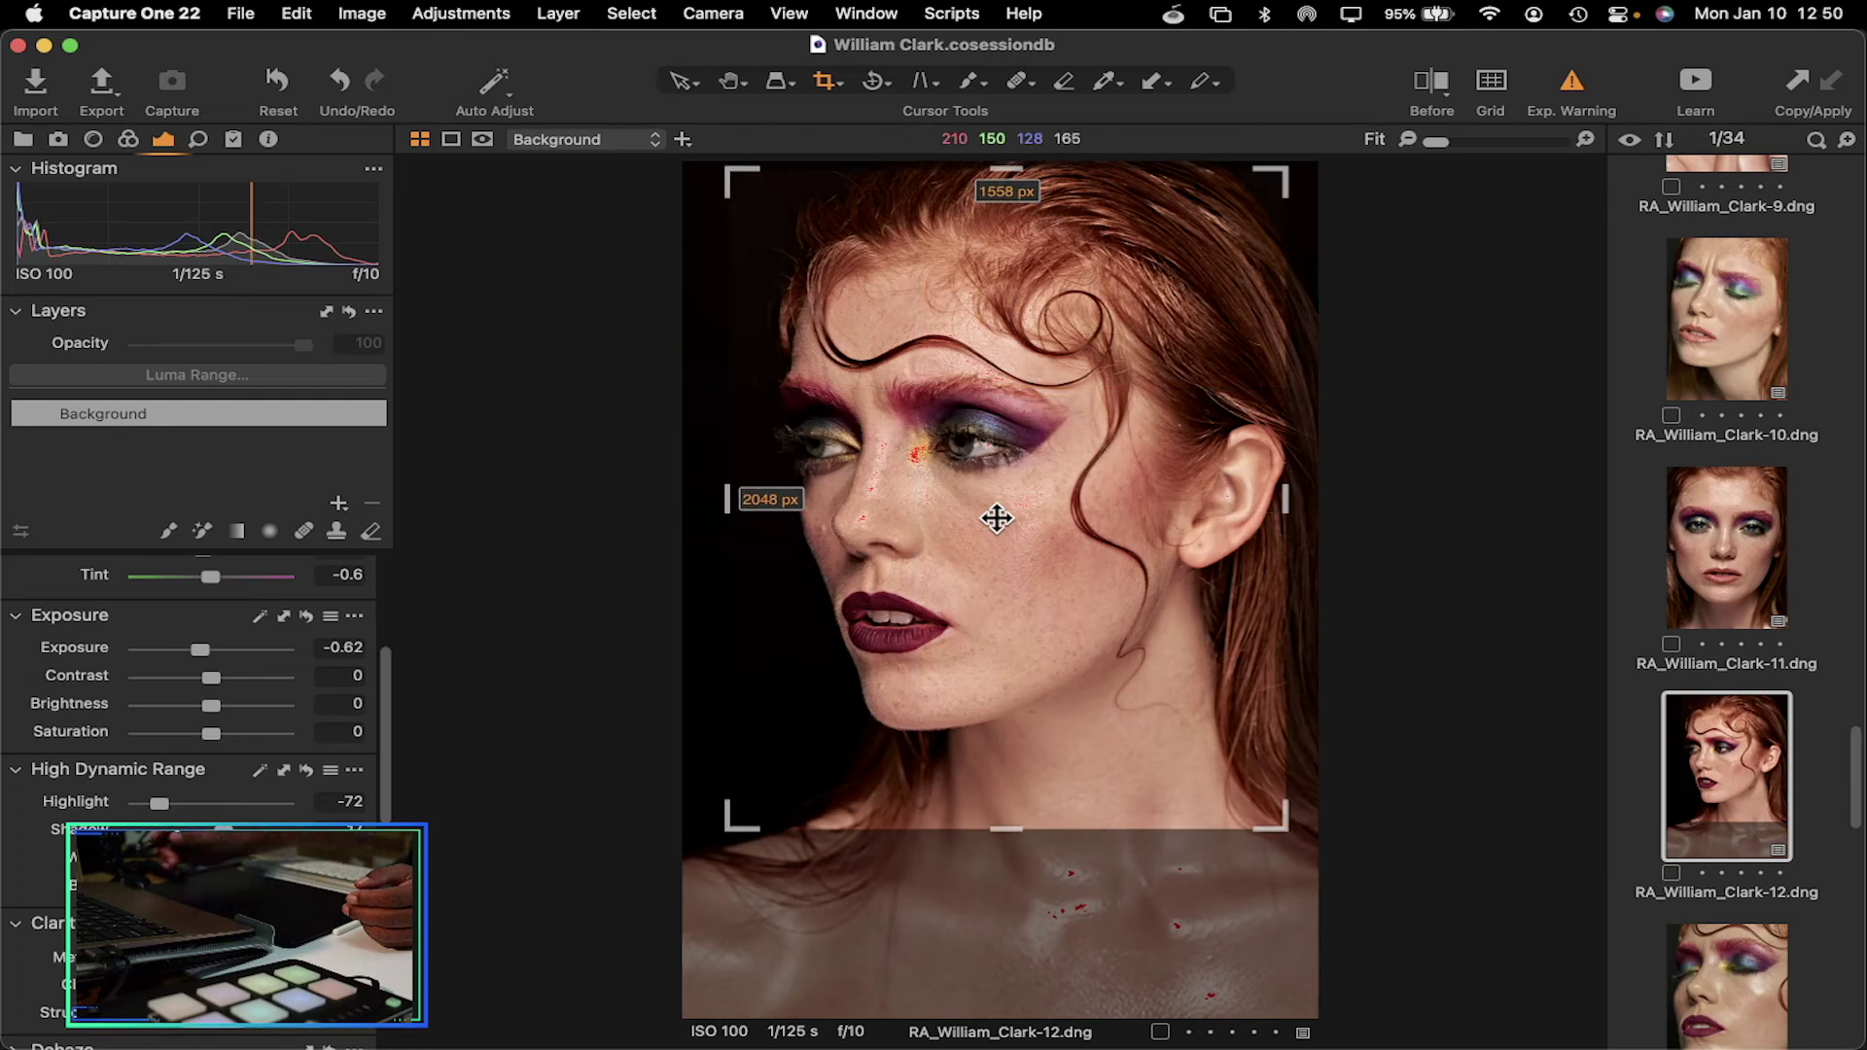
{"action": "key", "text": "h"}
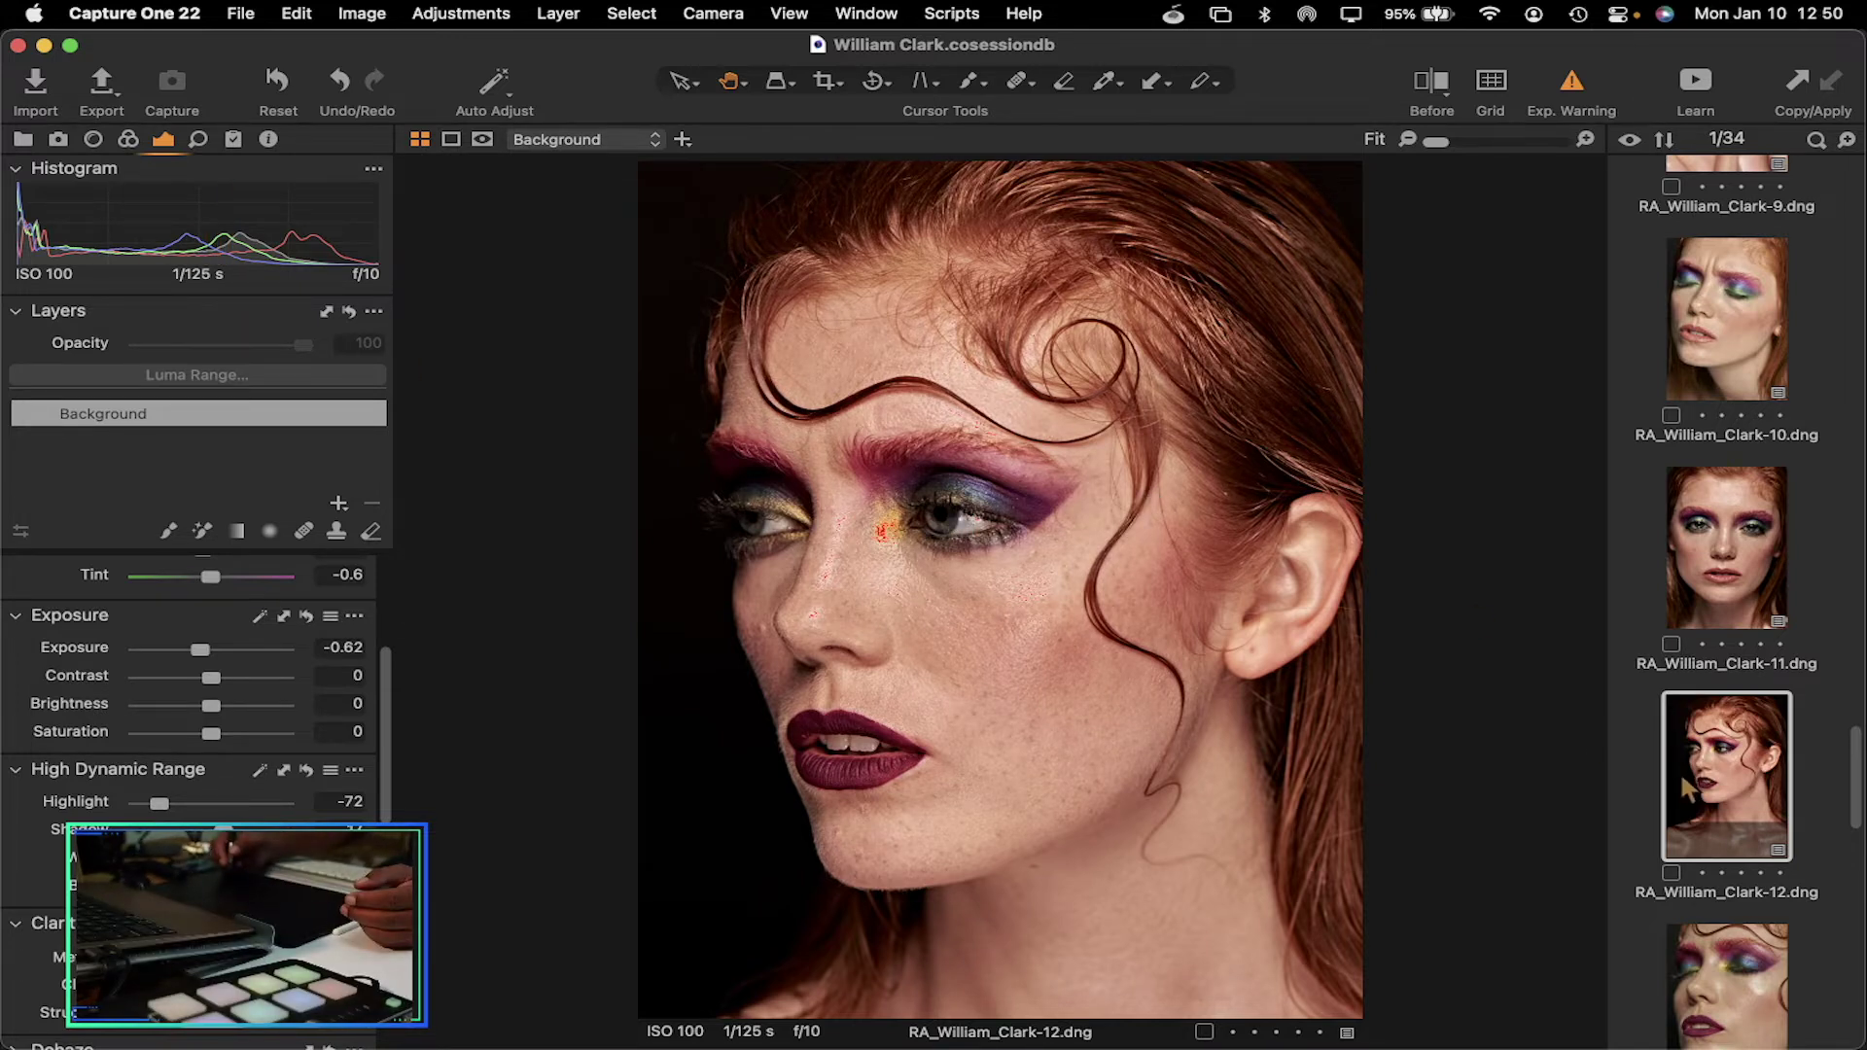
{"action": "right_click", "coordinate": [1704, 778]}
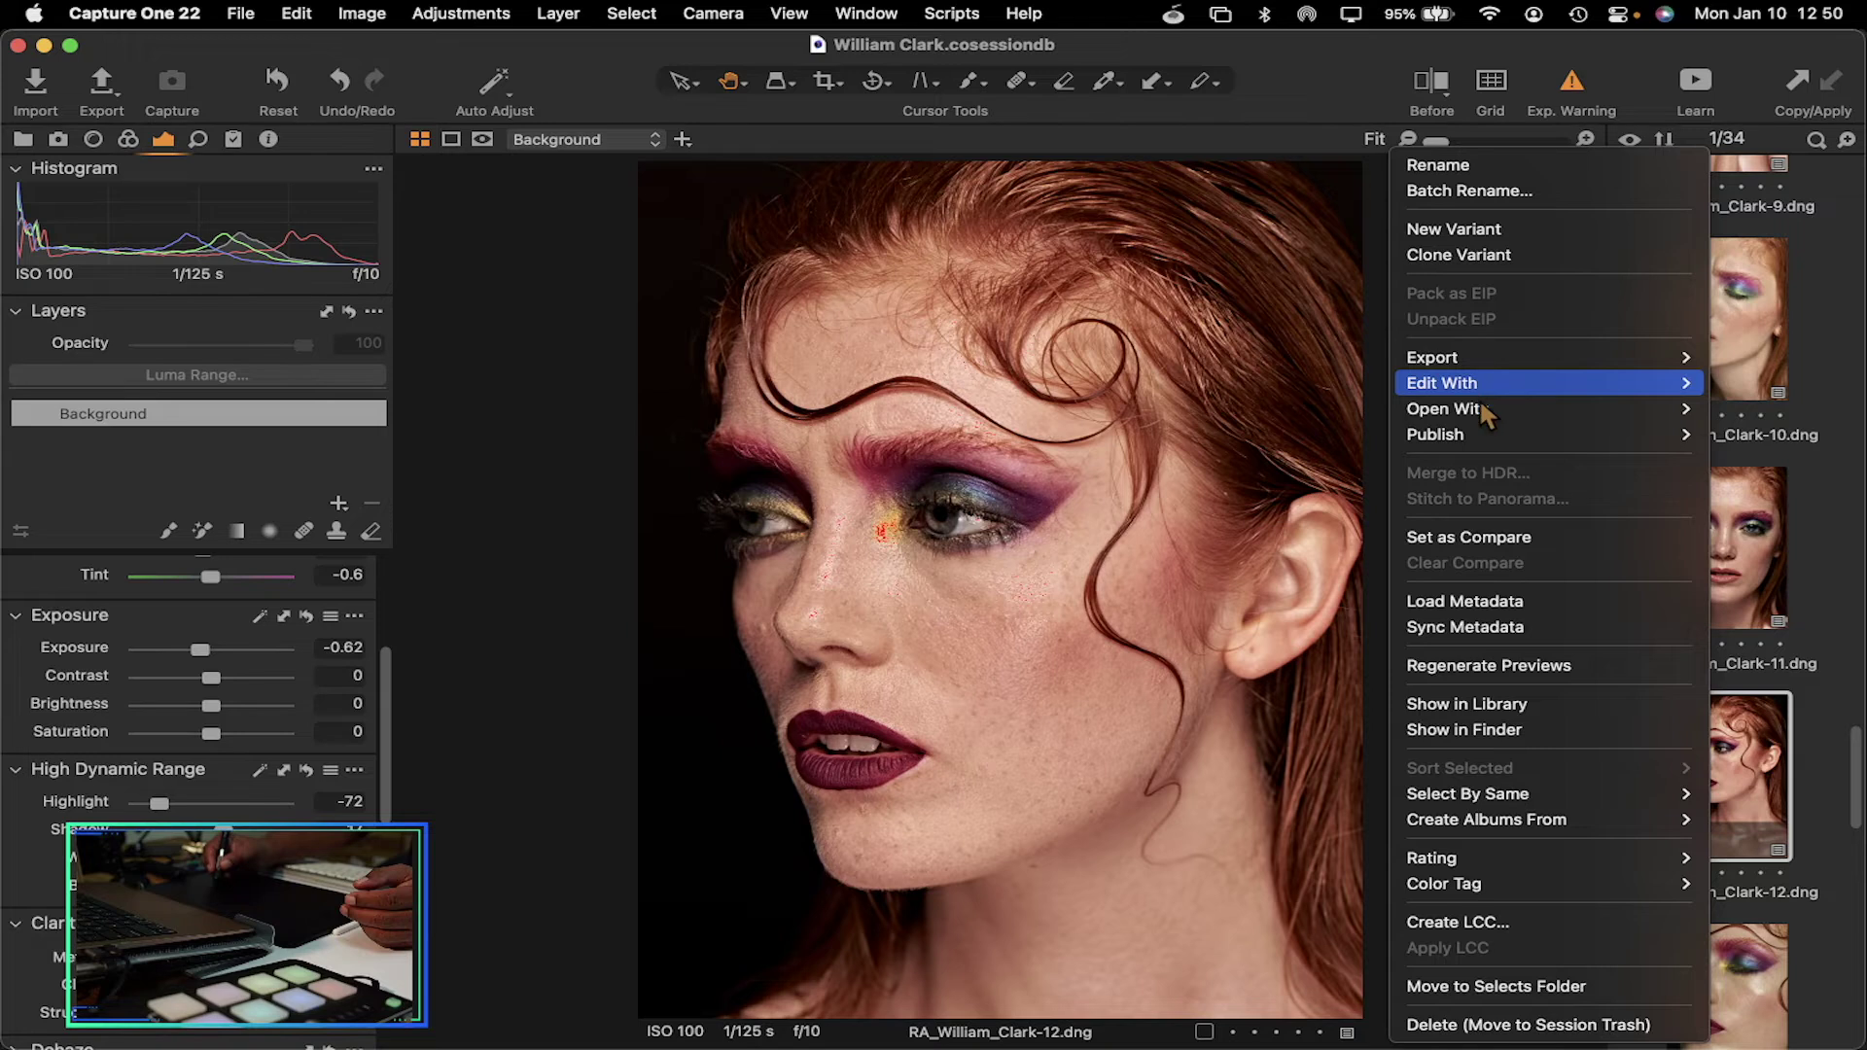
{"action": "mouse_move", "coordinate": [1474, 413]}
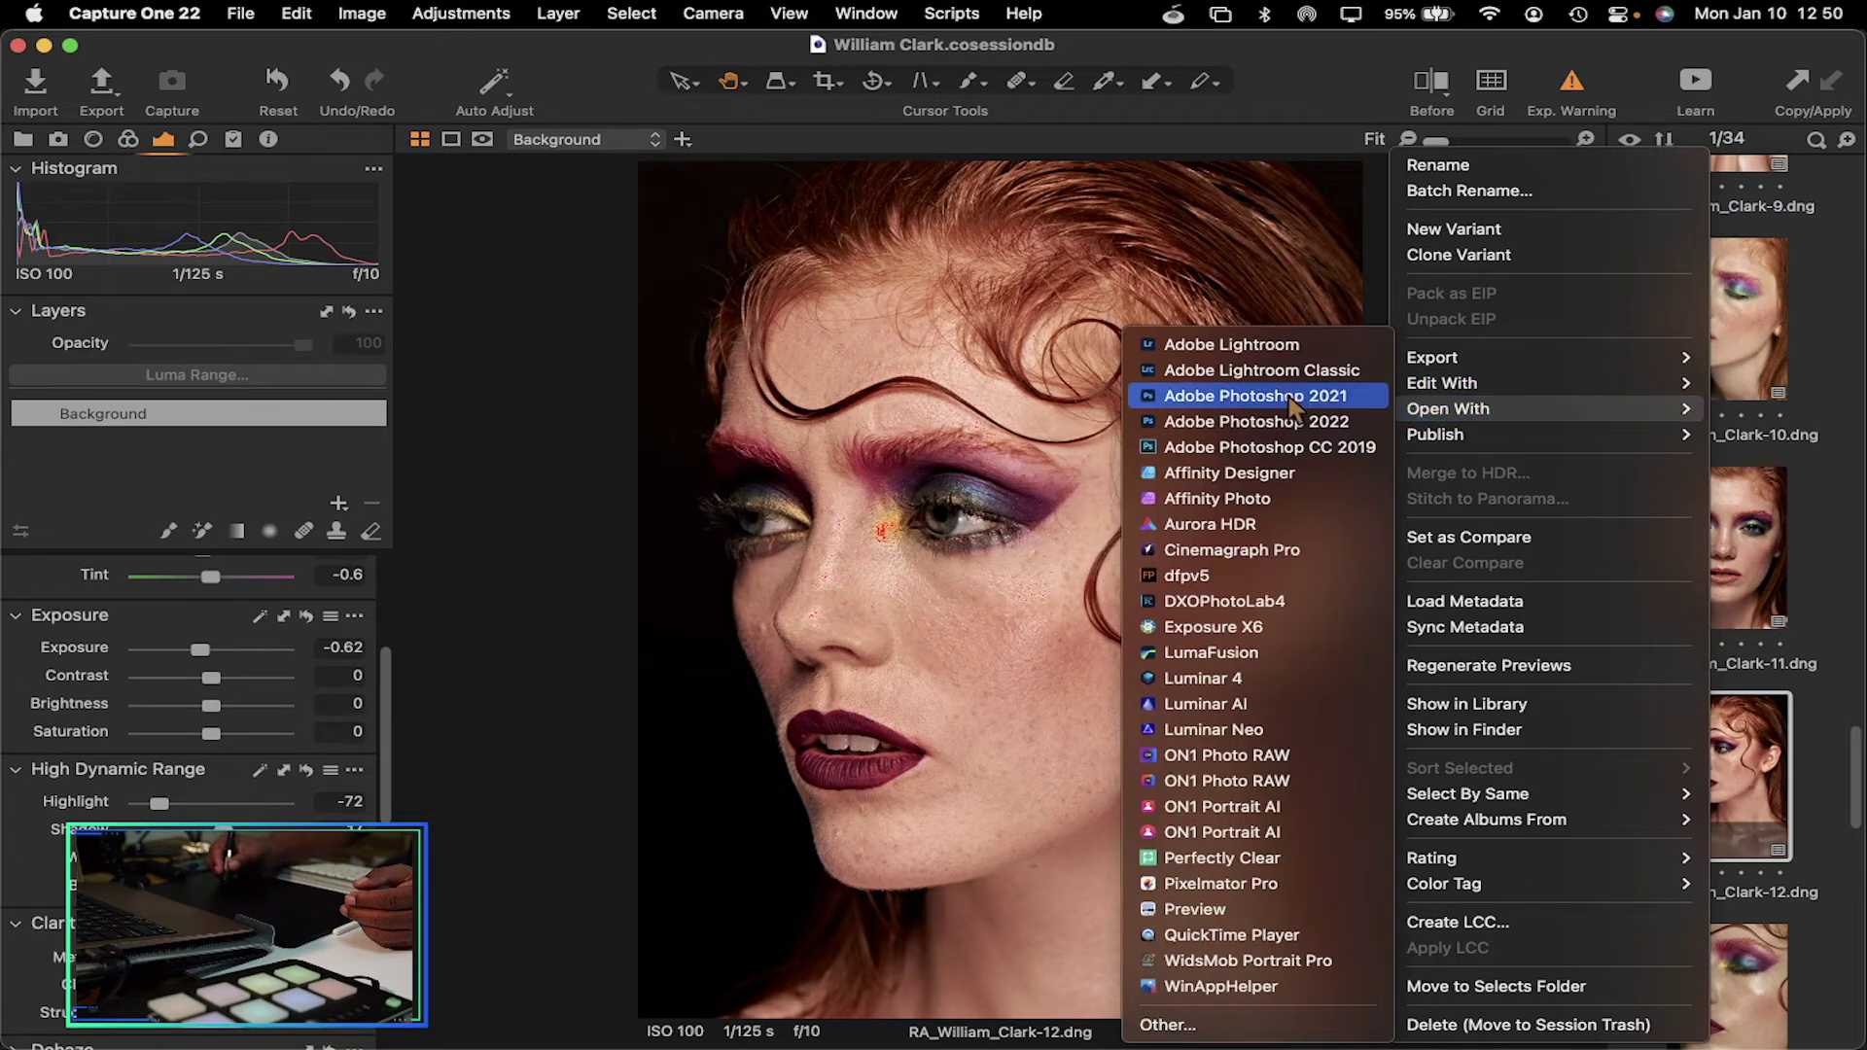
{"action": "left_click", "coordinate": [1275, 423]}
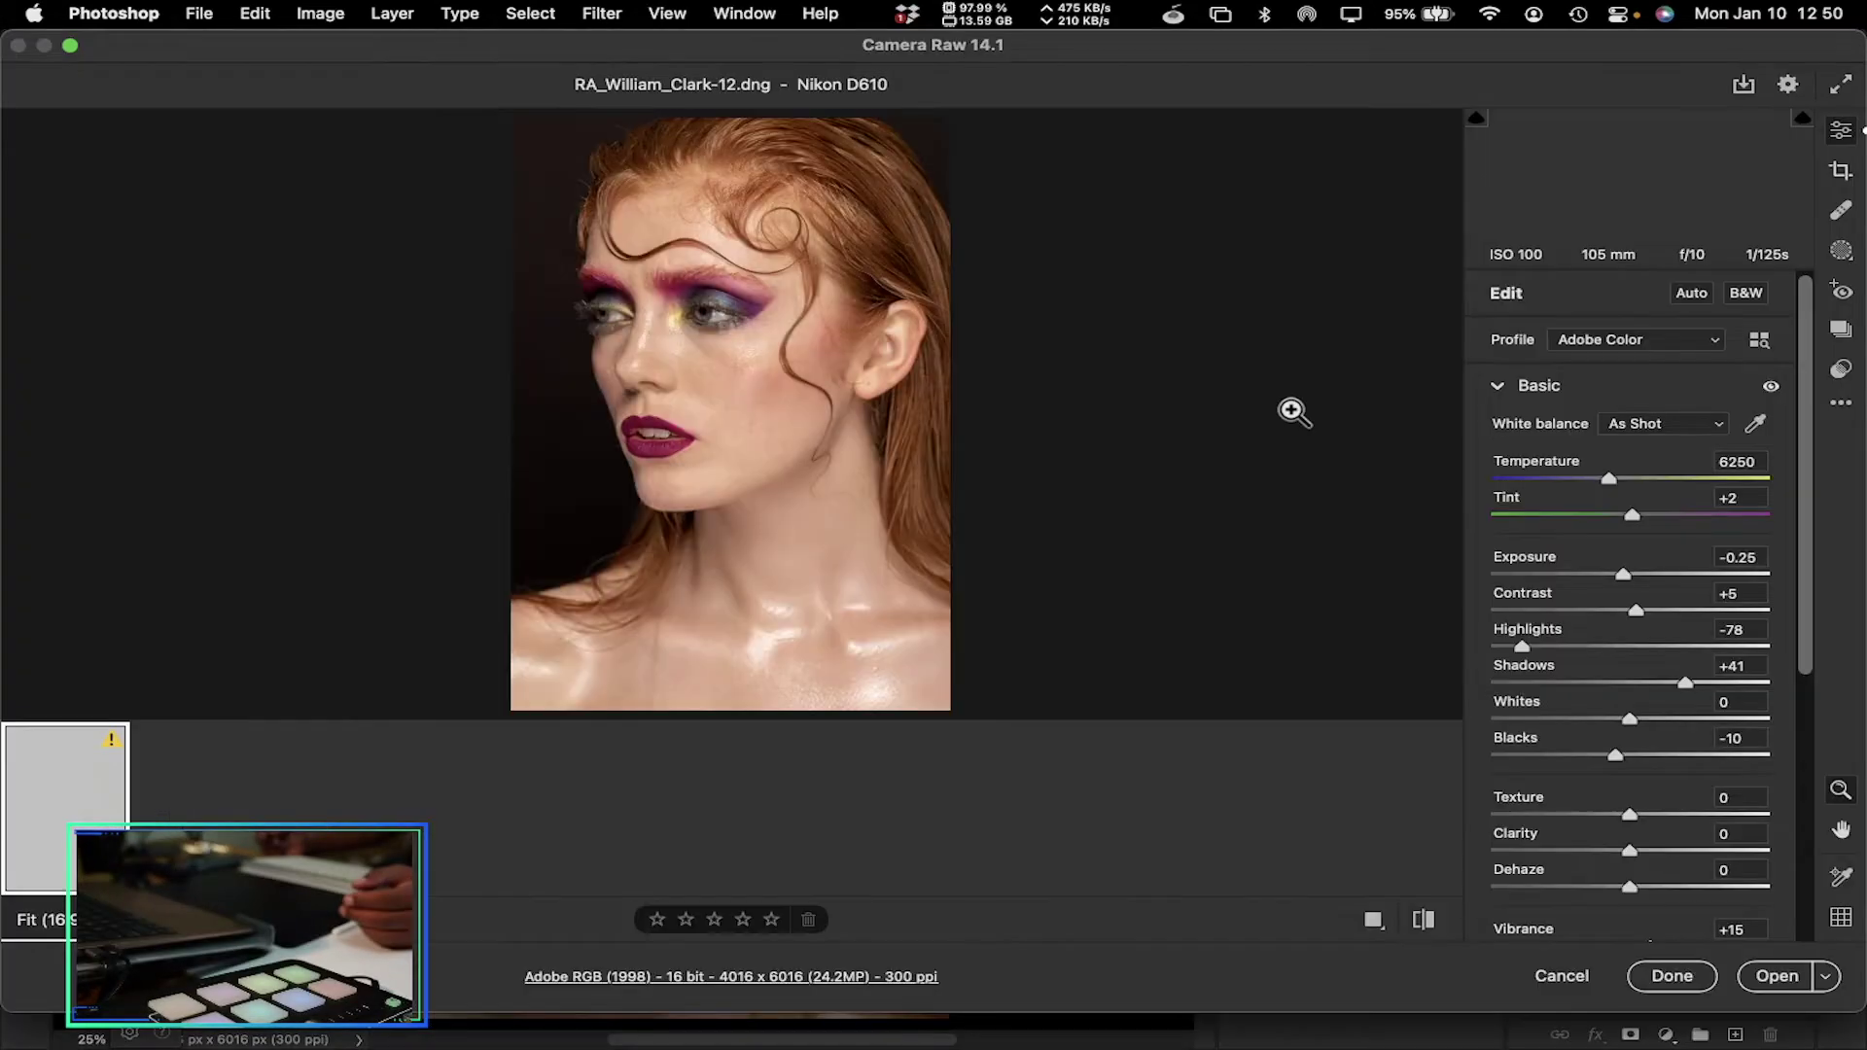
In Camera Raw, lower Exposure to -0.35 and open the image in Photoshop
{"action": "left_click_drag", "start_coordinate": [625, 229], "coordinate": [721, 301]}
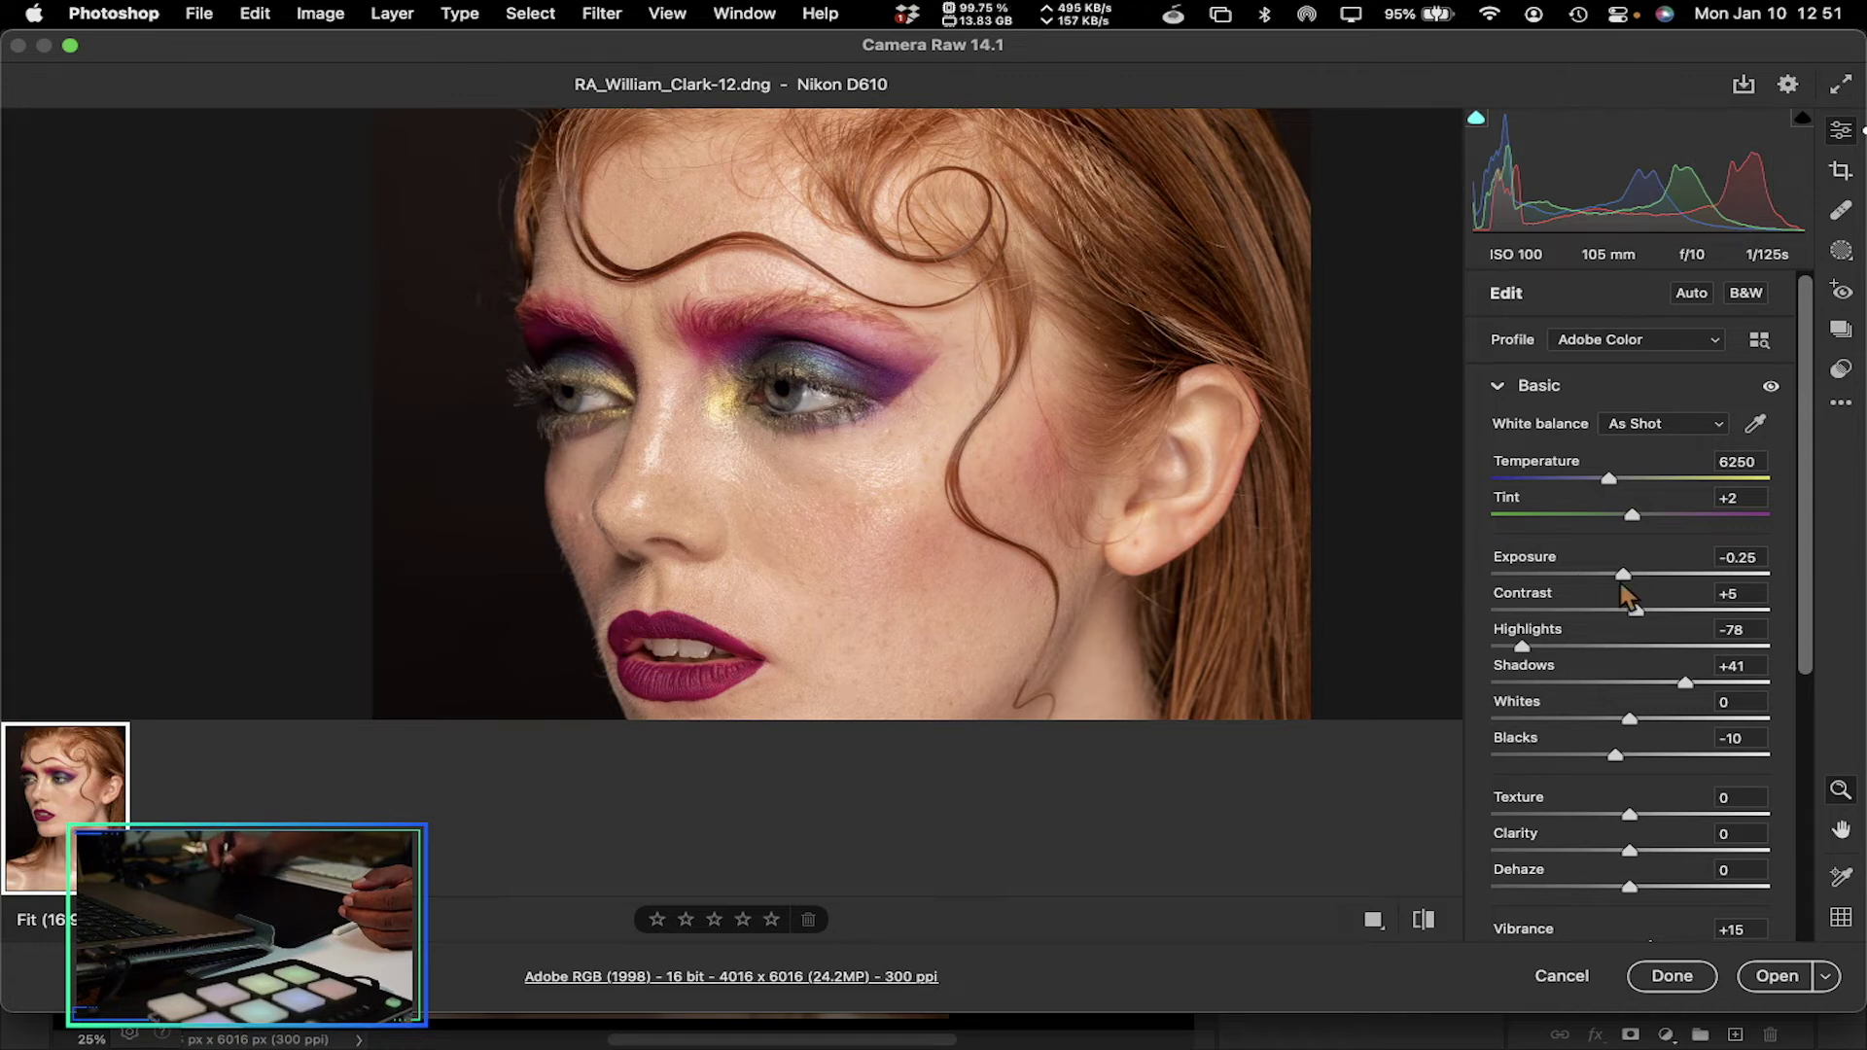
{"action": "left_click_drag", "start_coordinate": [1621, 575], "coordinate": [1618, 575]}
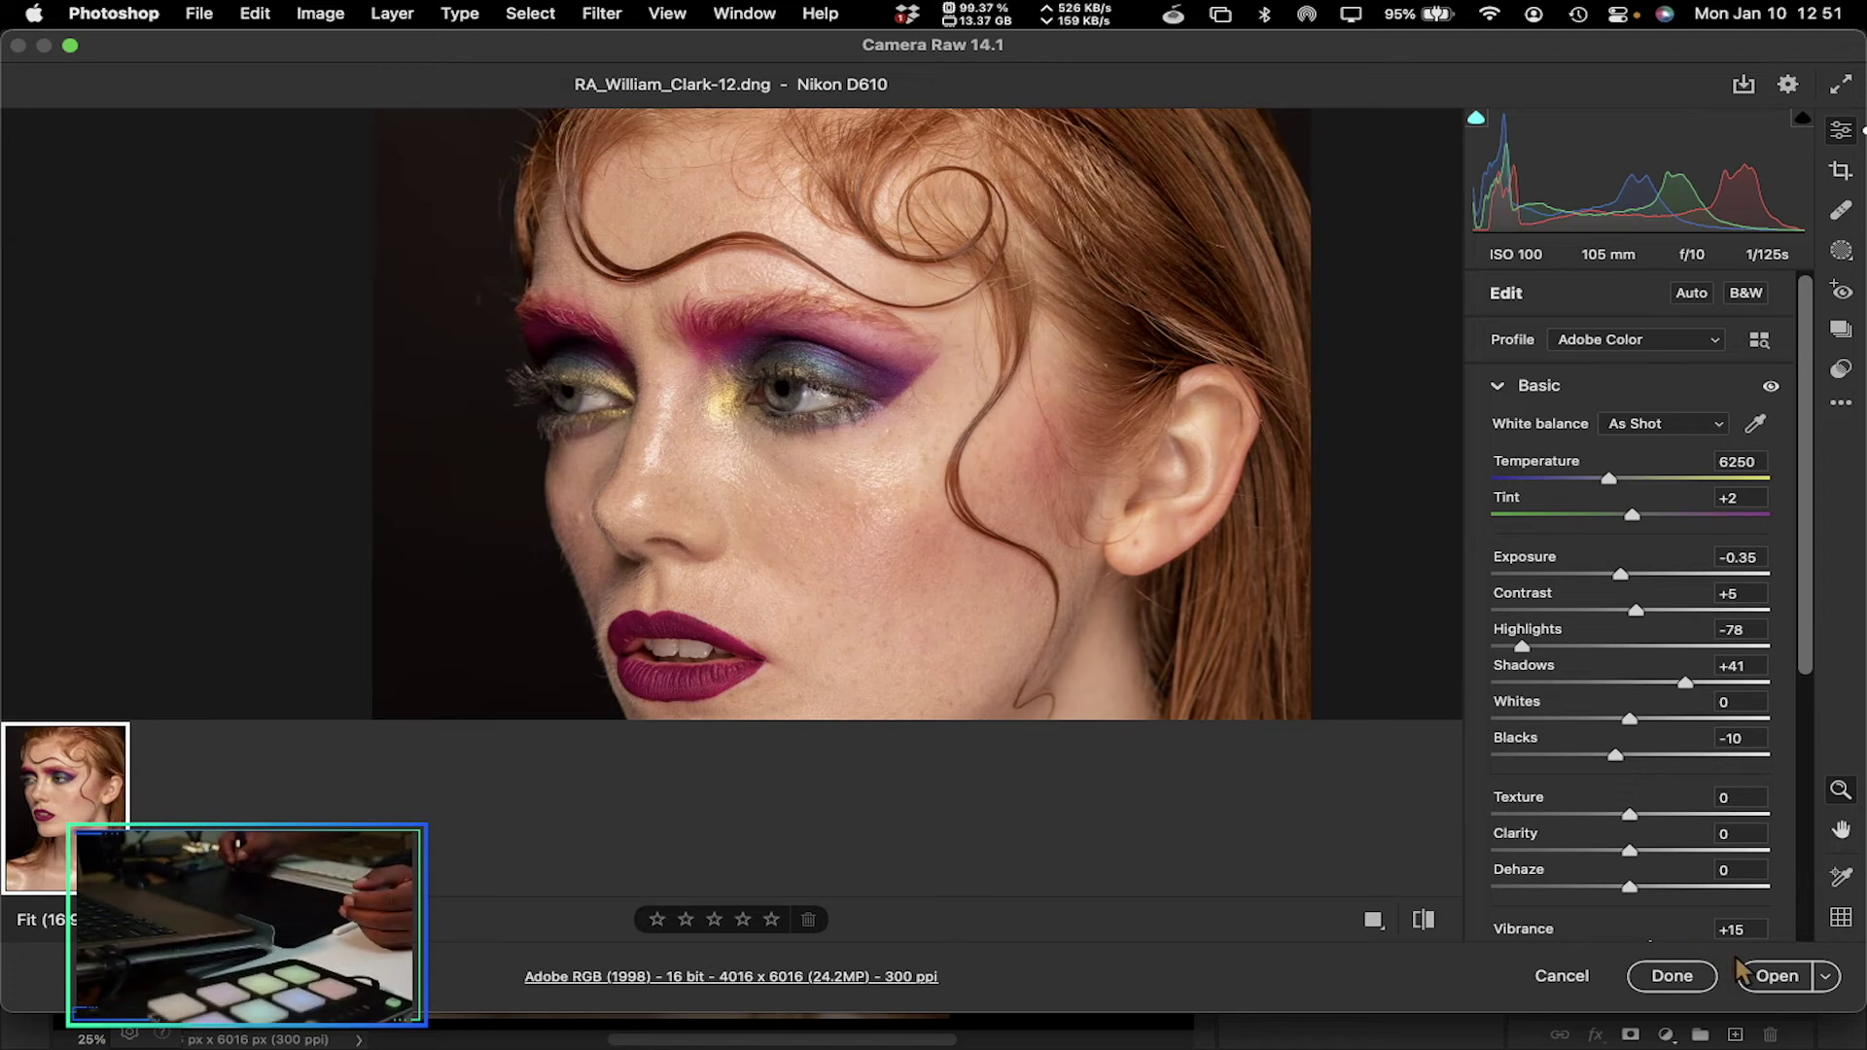
{"action": "left_click", "coordinate": [1761, 982]}
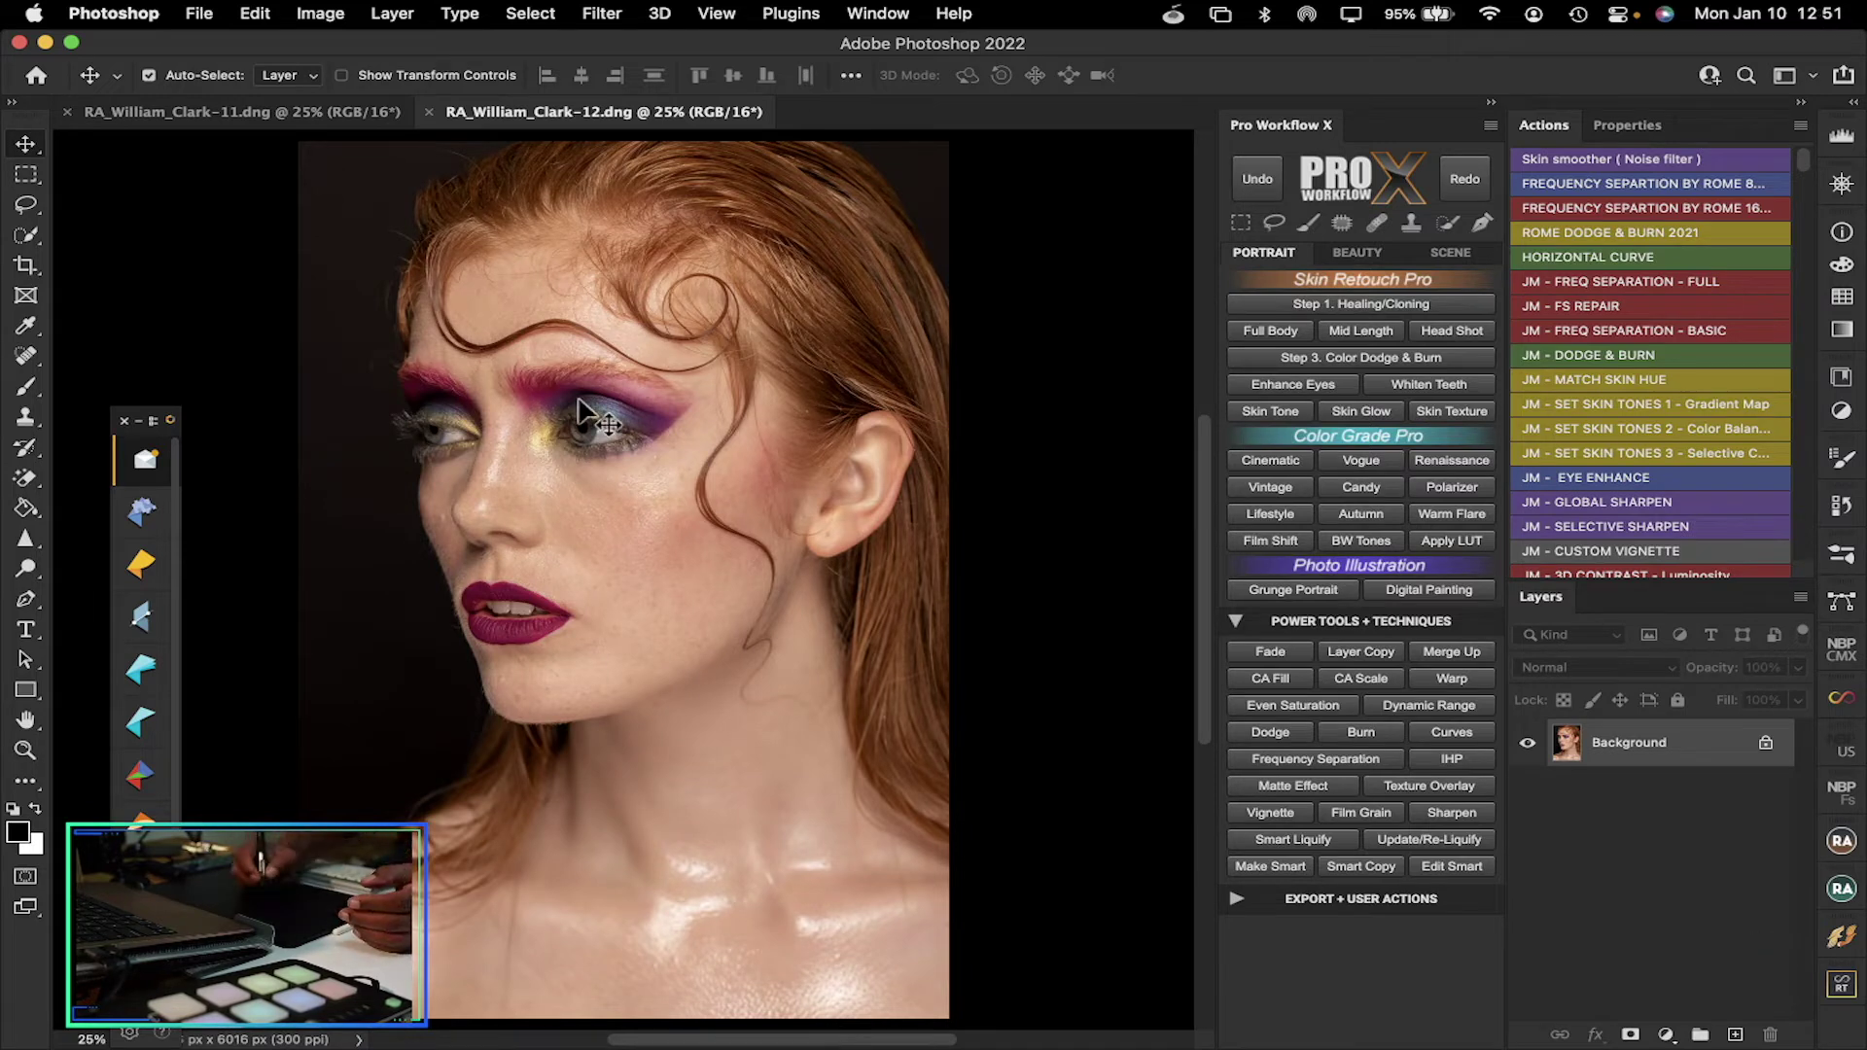
{"action": "double_click", "coordinate": [26, 754]}
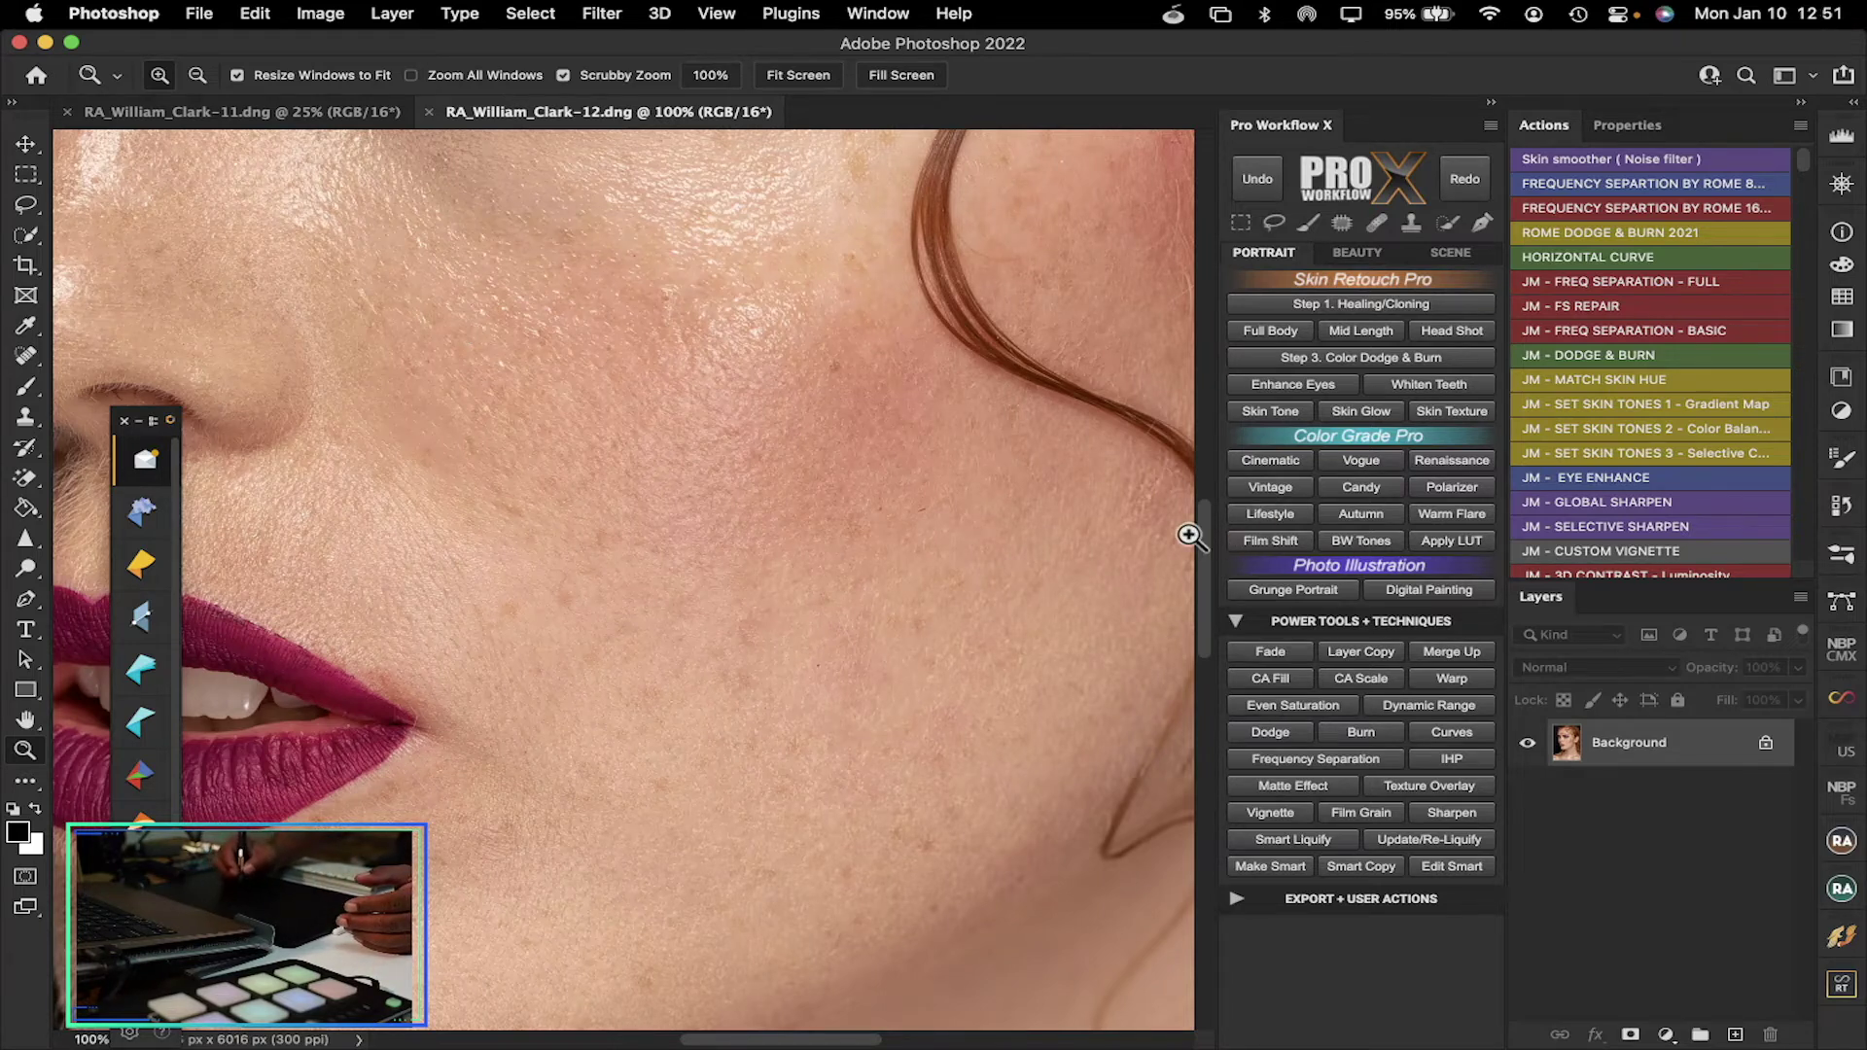
{"action": "mouse_move", "coordinate": [1200, 529]}
{"action": "left_mouse_down"}
{"action": "mouse_move", "coordinate": [1205, 372]}
{"action": "mouse_move", "coordinate": [1216, 531]}
{"action": "left_mouse_up"}
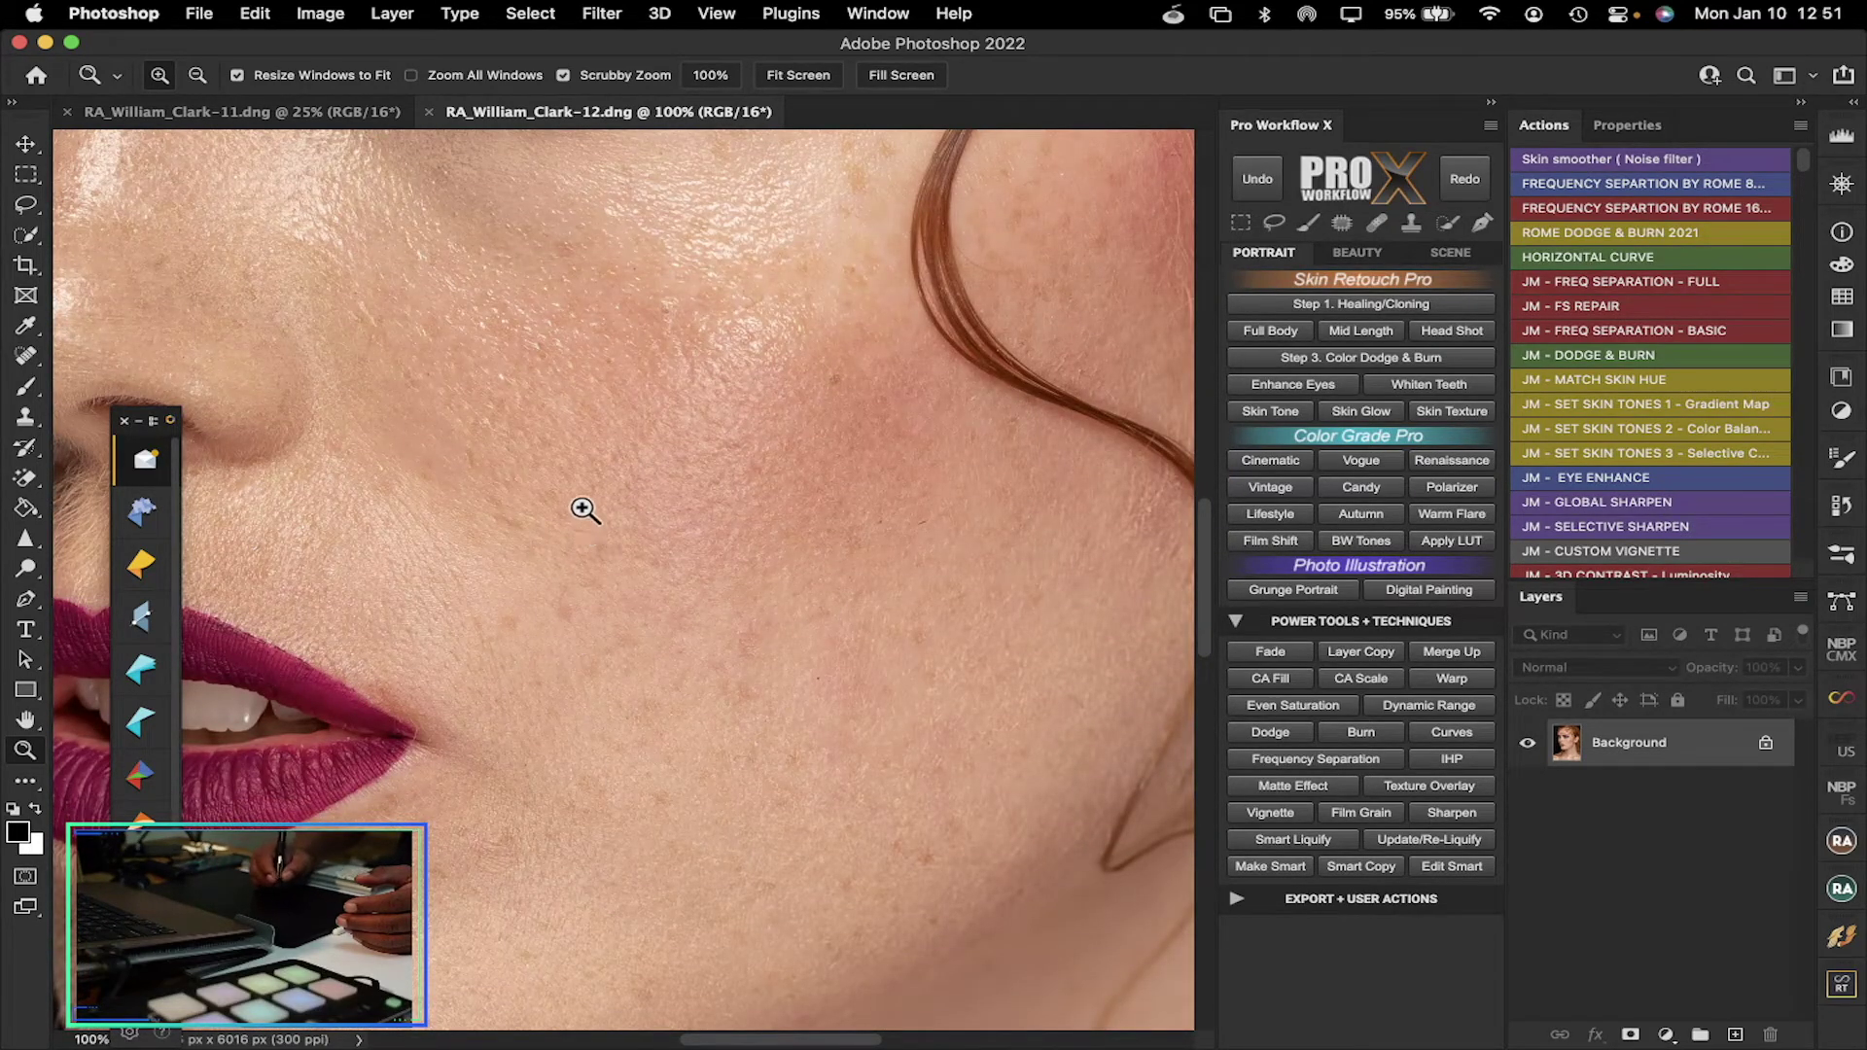
{"action": "right_click", "coordinate": [605, 548]}
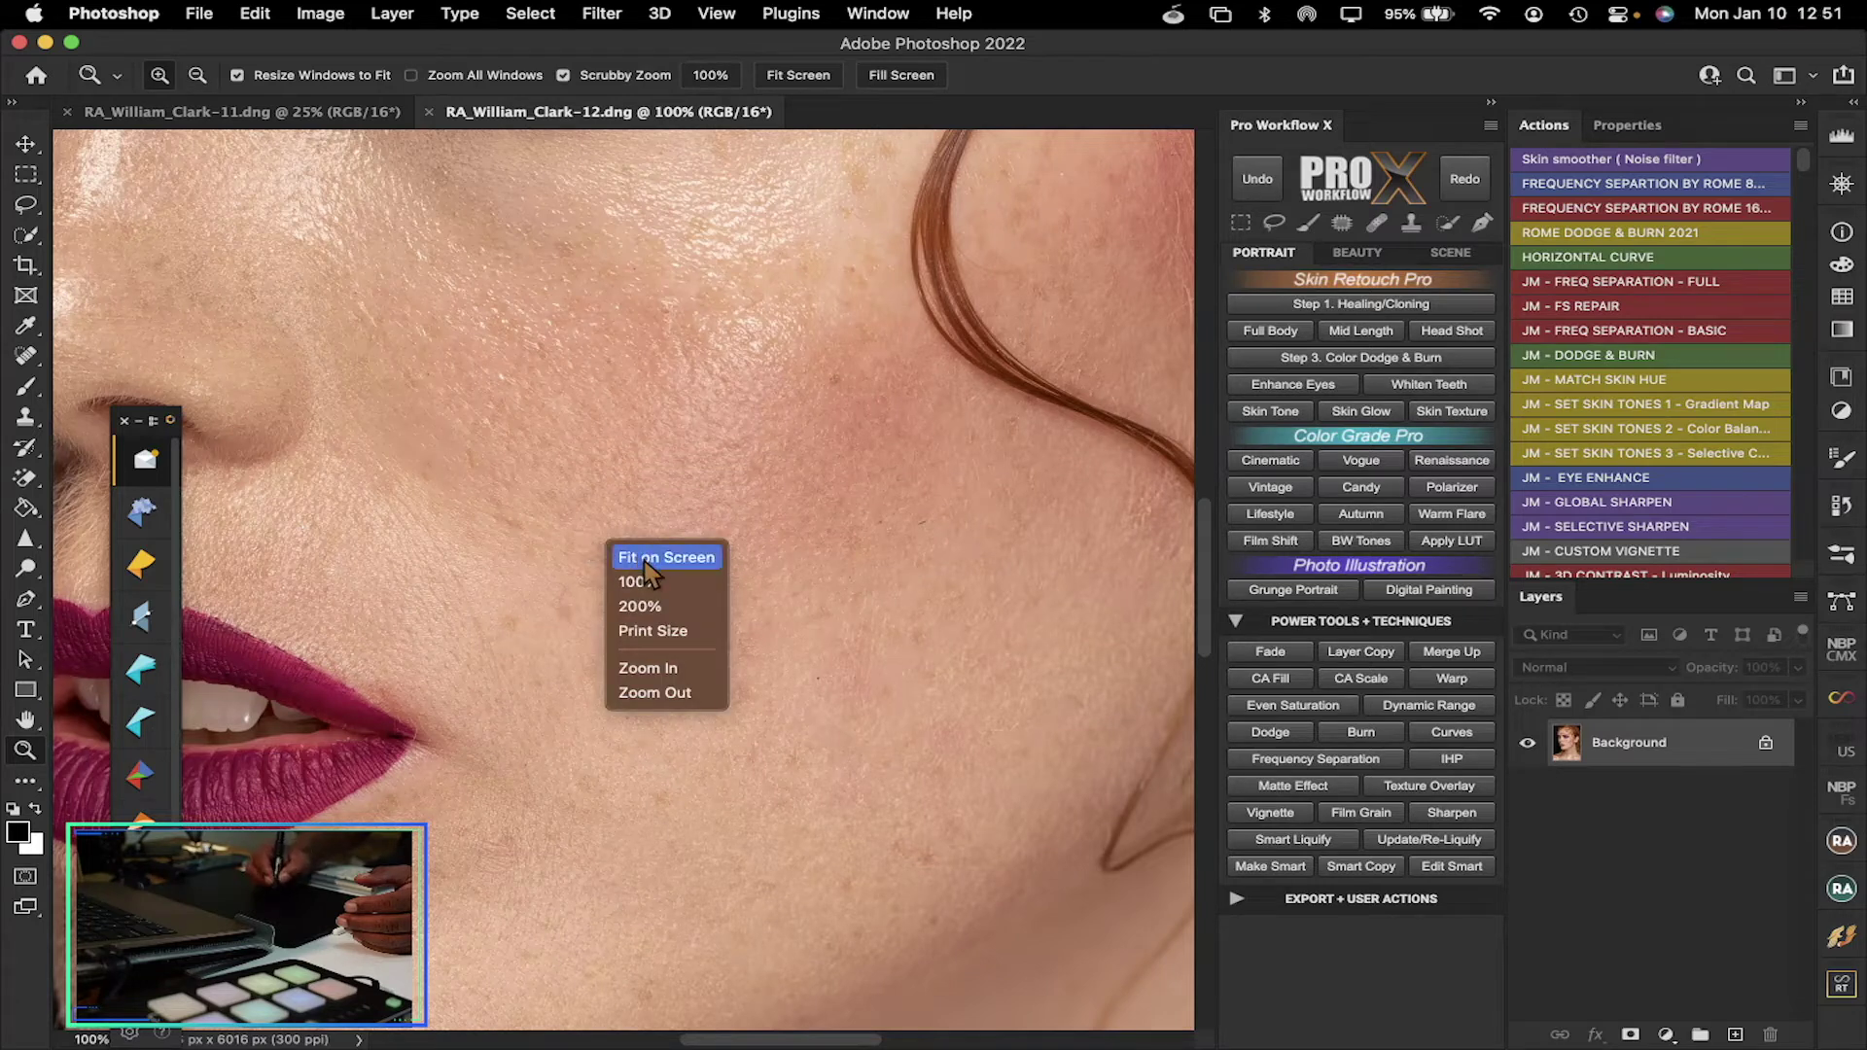
{"action": "left_click", "coordinate": [646, 560]}
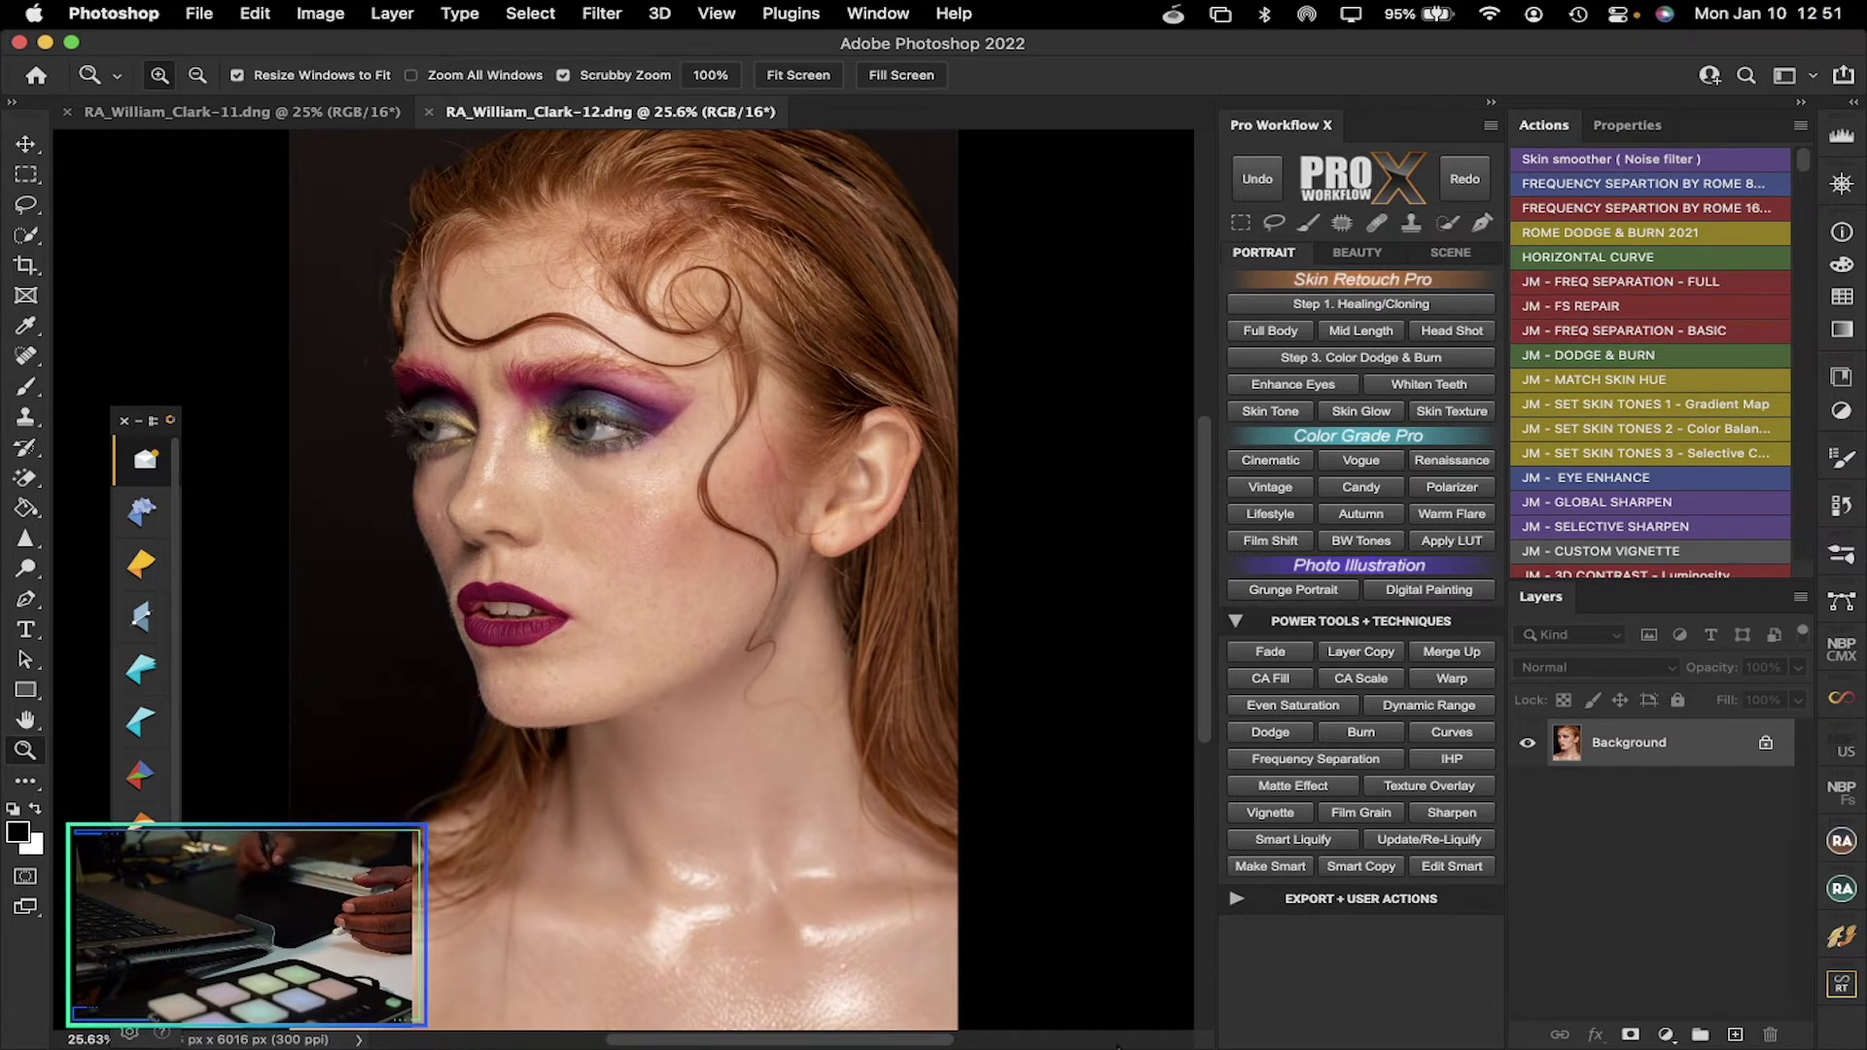
{"action": "mouse_move", "coordinate": [1119, 1042]}
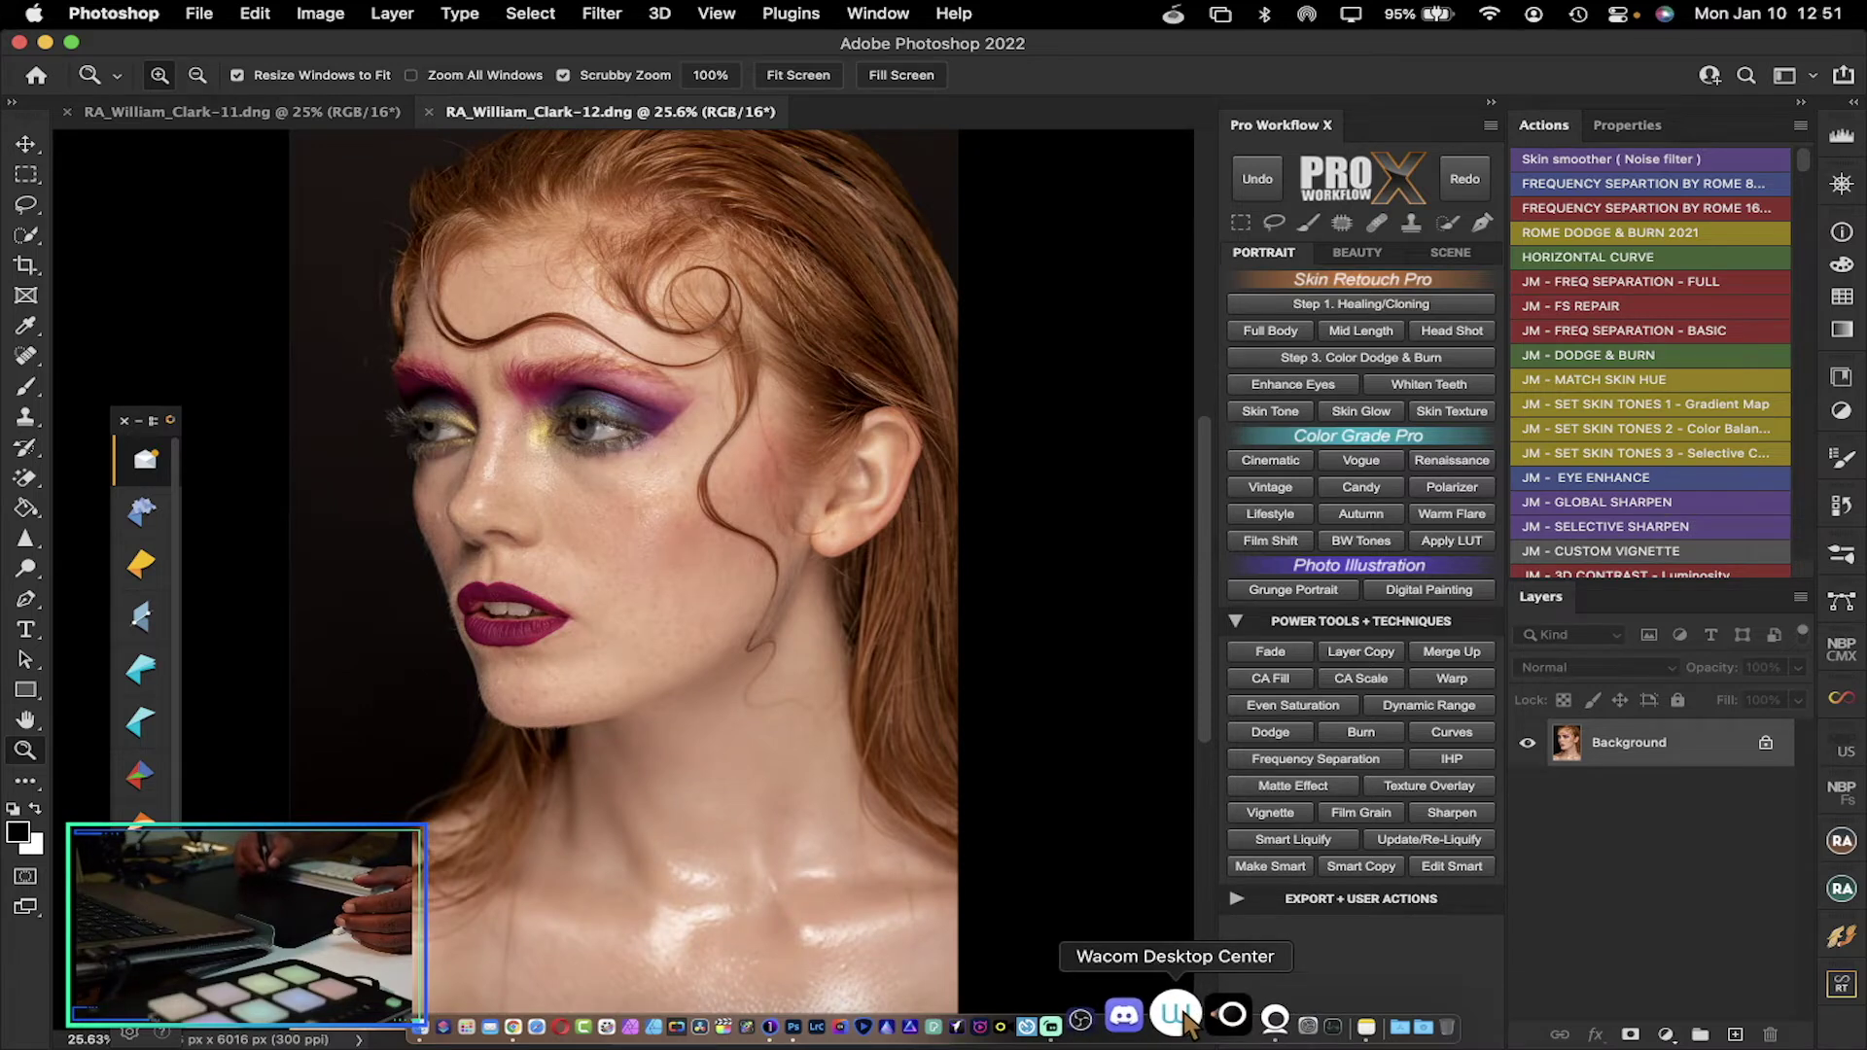
Launch Wacom Desktop Center and bring up the Intuos Pro M ExpressKey settings
{"action": "left_click", "coordinate": [1183, 1013]}
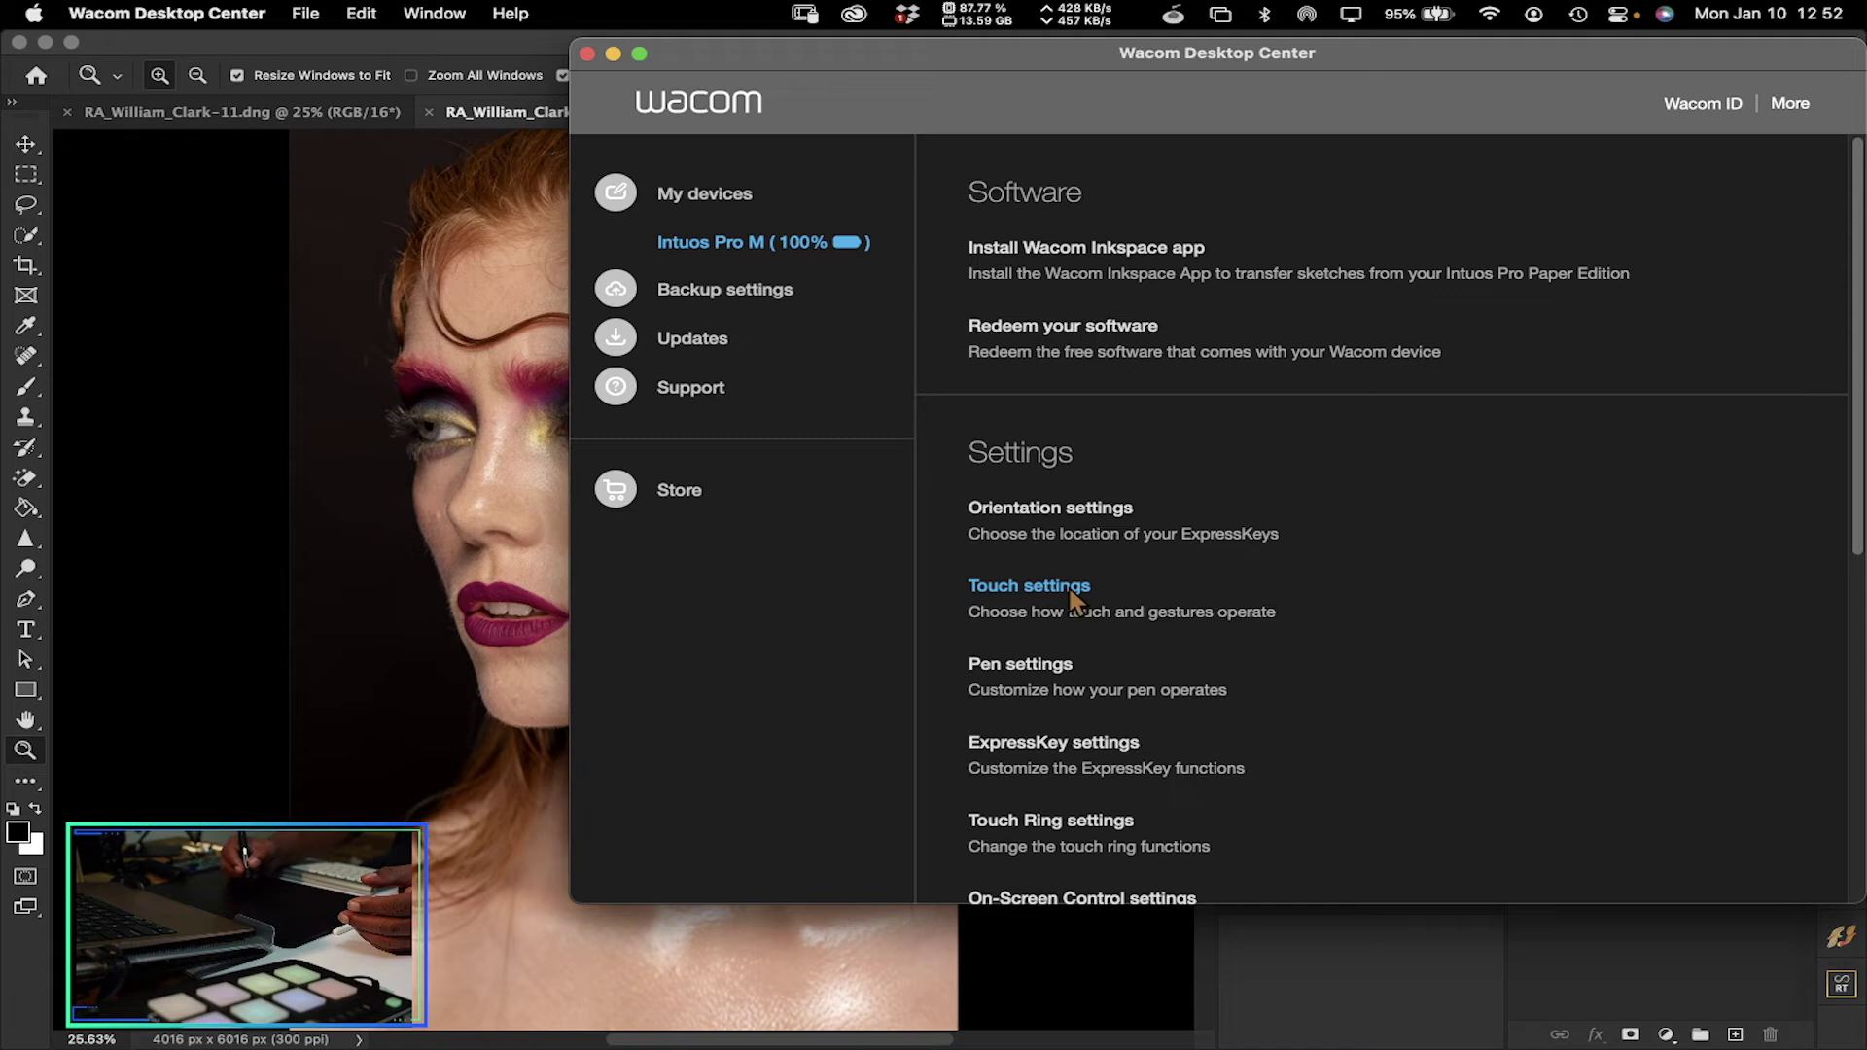
{"action": "left_click", "coordinate": [1058, 748]}
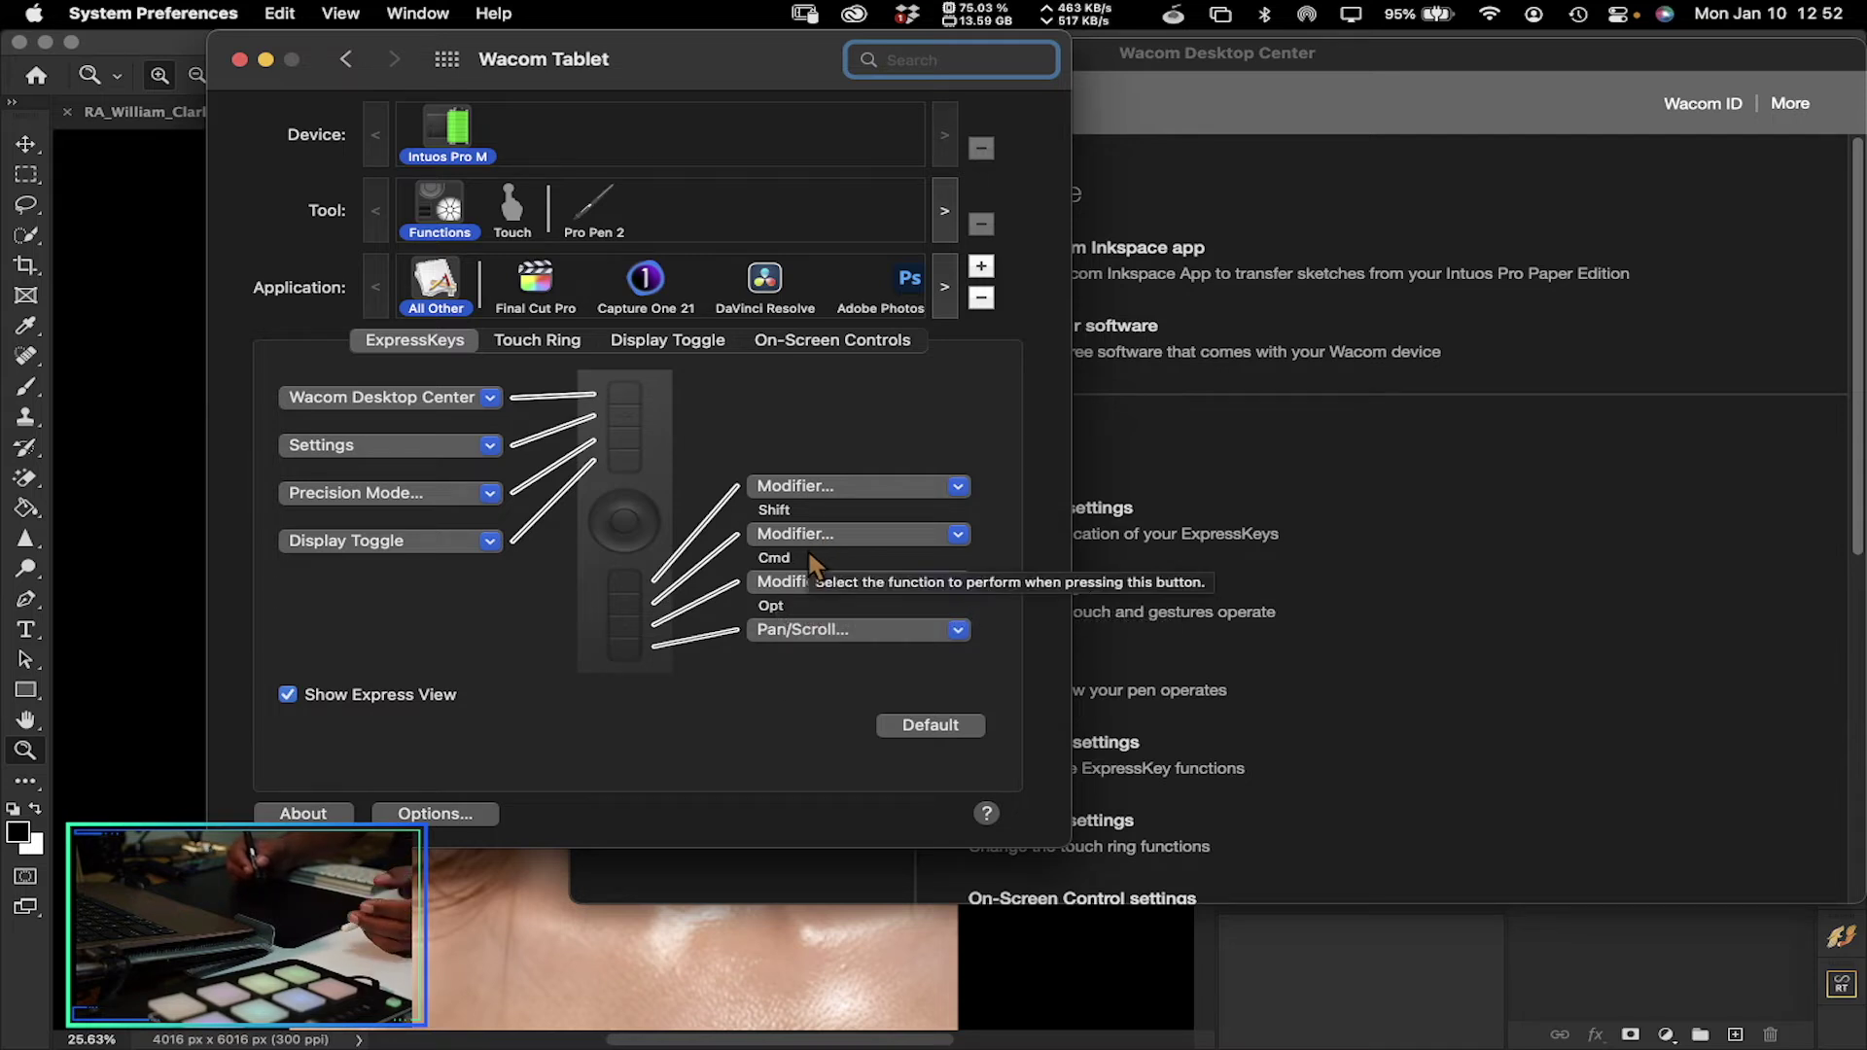
{"action": "left_click", "coordinate": [909, 287]}
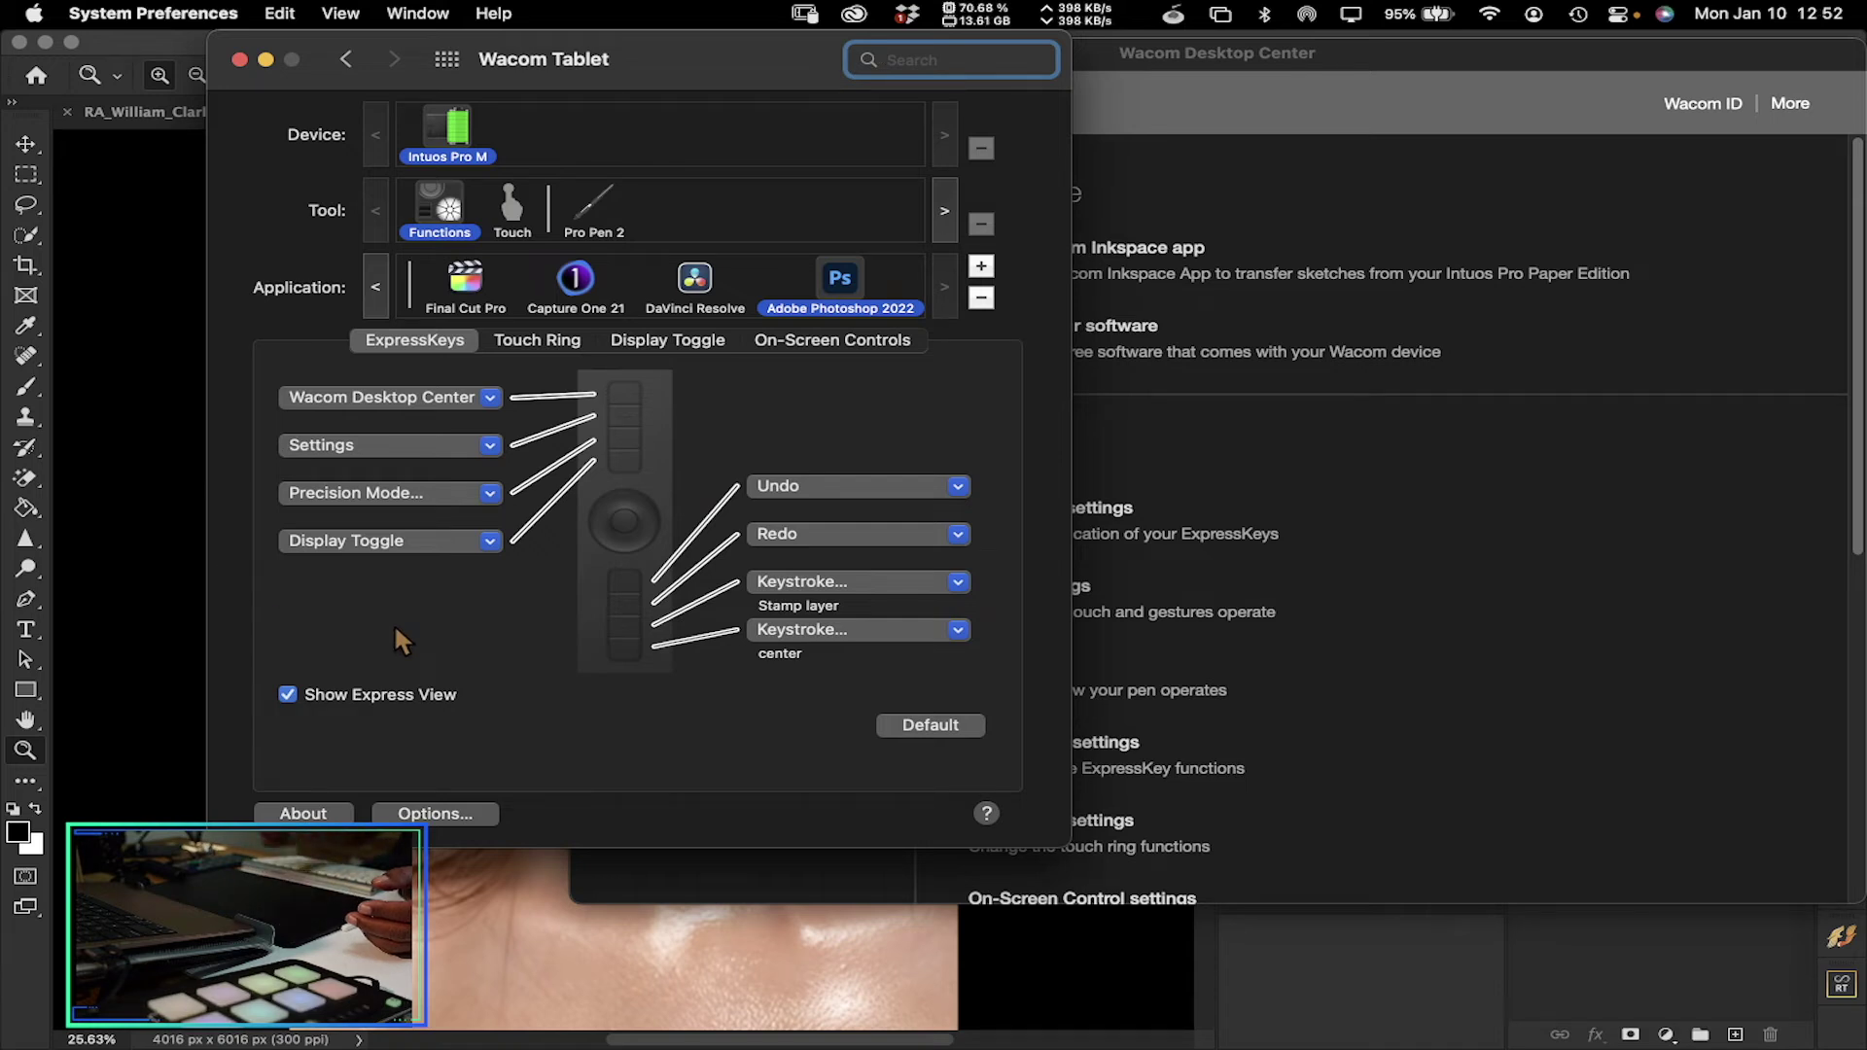
{"action": "left_click", "coordinate": [577, 282]}
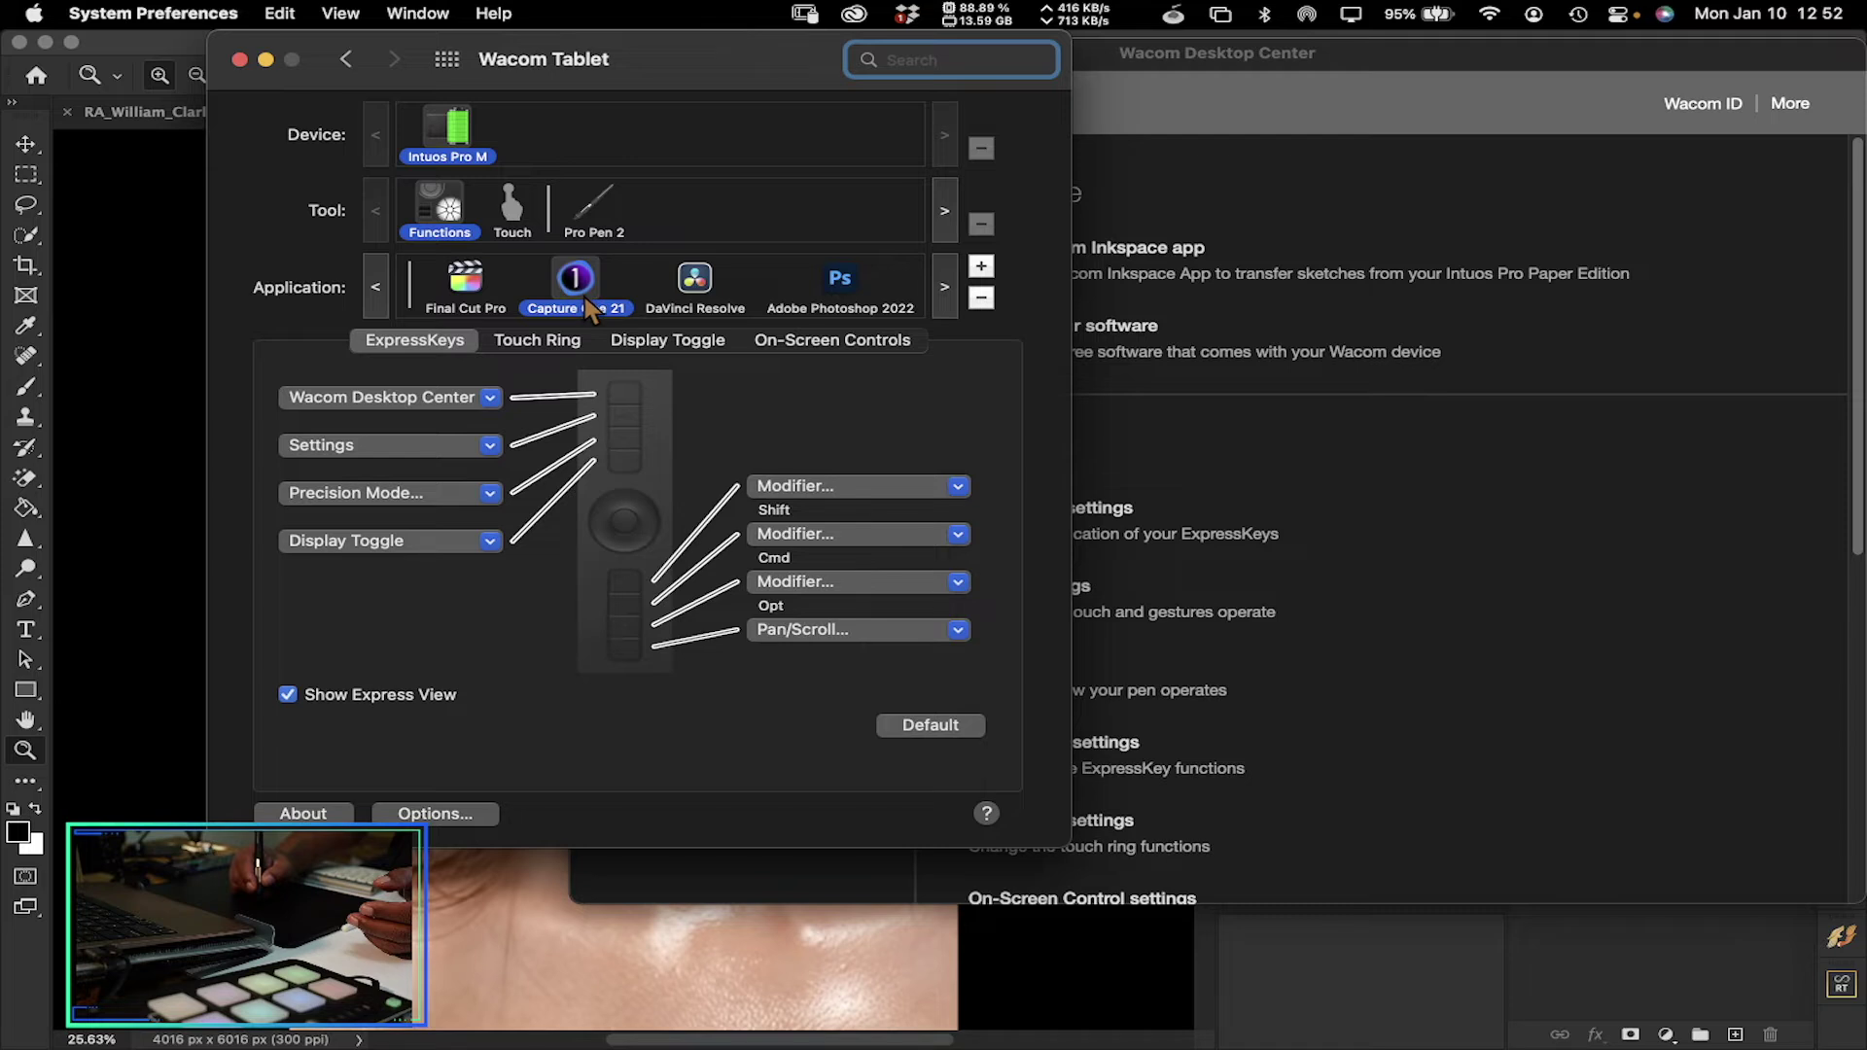
{"action": "left_click", "coordinate": [692, 284]}
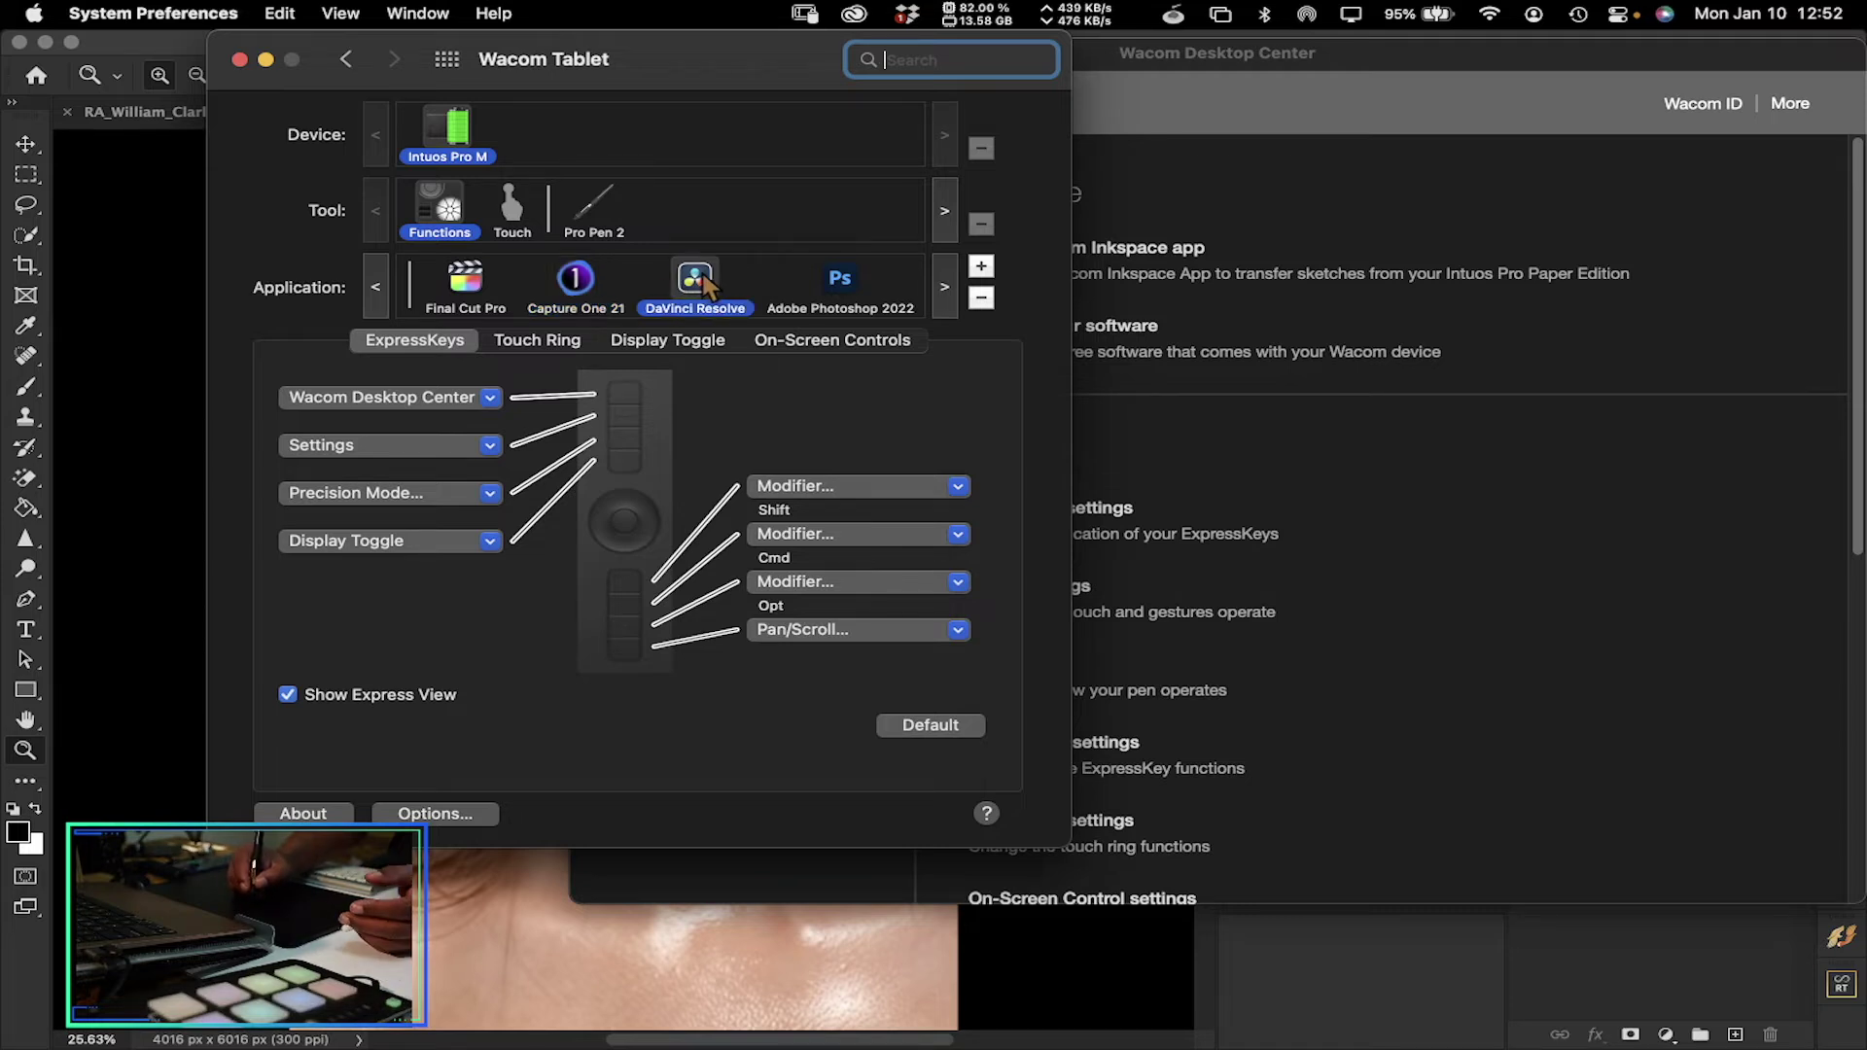
{"action": "left_click", "coordinate": [468, 286]}
{"action": "left_click", "coordinate": [377, 287]}
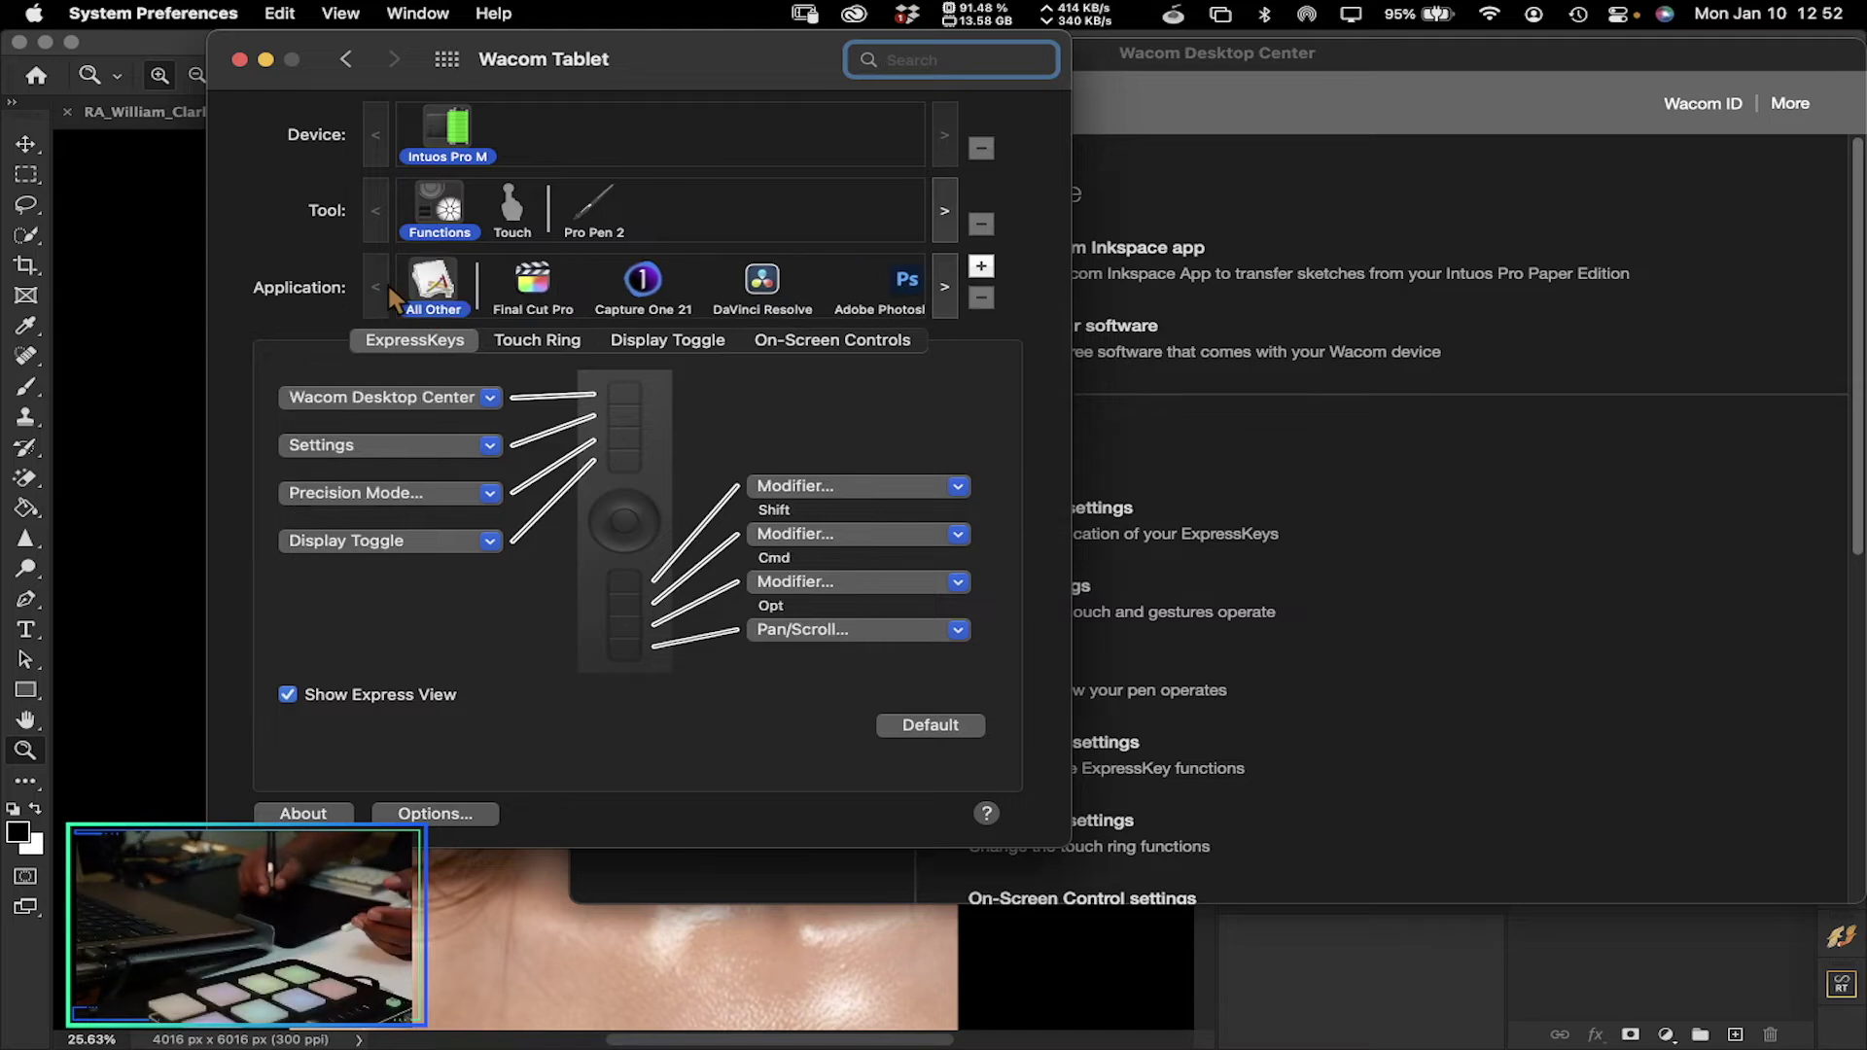
{"action": "left_click", "coordinate": [945, 292]}
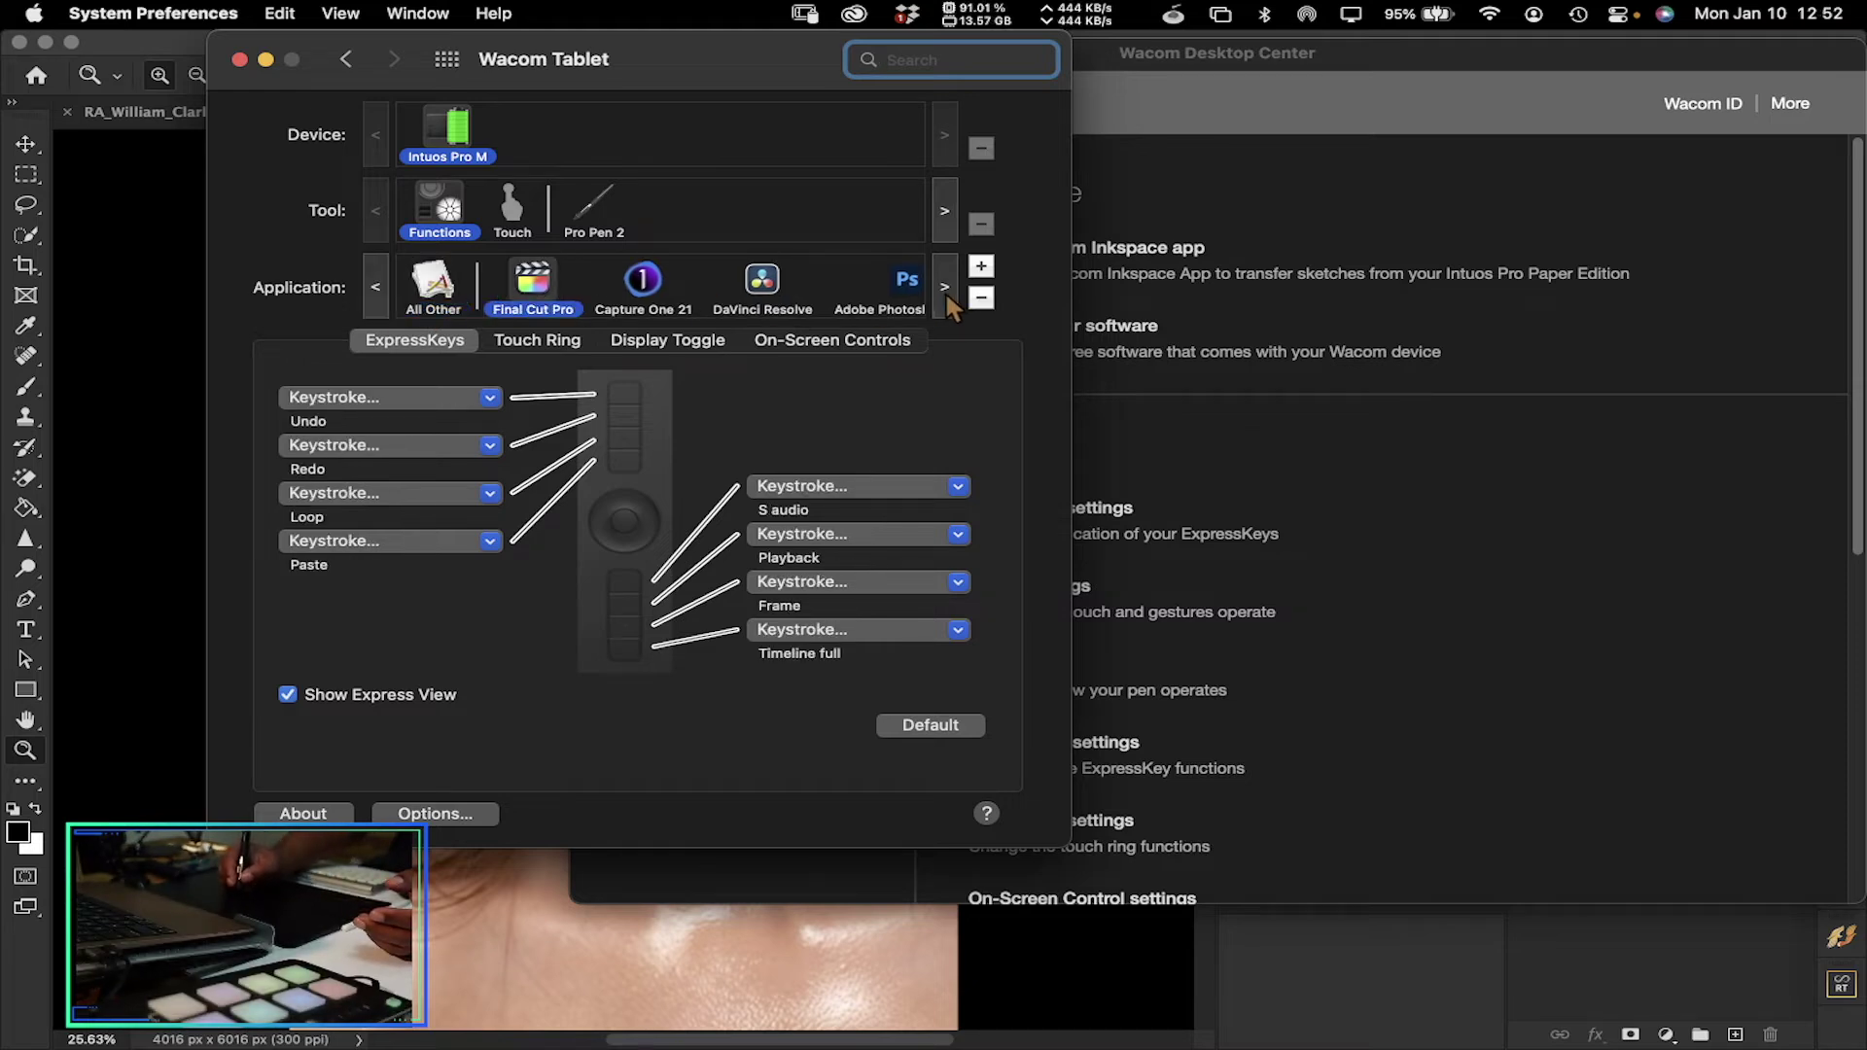
{"action": "left_click", "coordinate": [945, 292]}
{"action": "left_click", "coordinate": [945, 292]}
{"action": "left_click", "coordinate": [945, 291]}
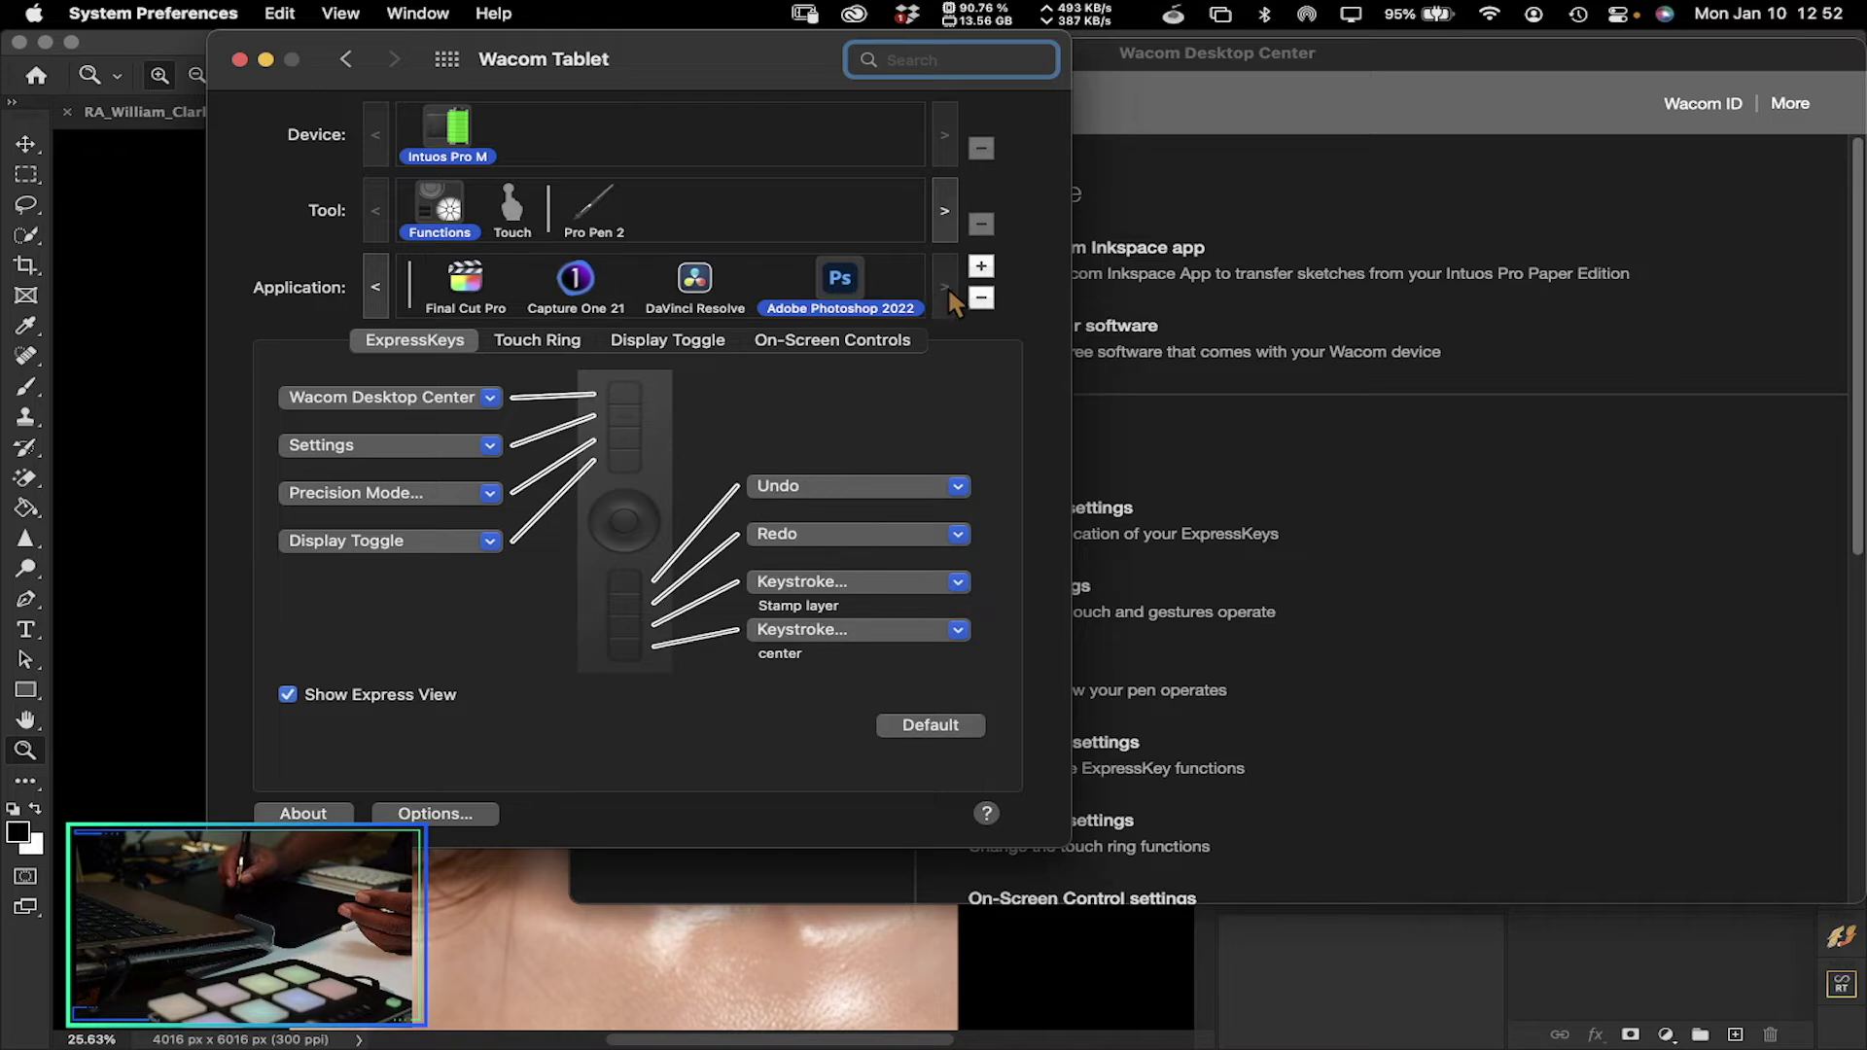
{"action": "left_click", "coordinate": [240, 60]}
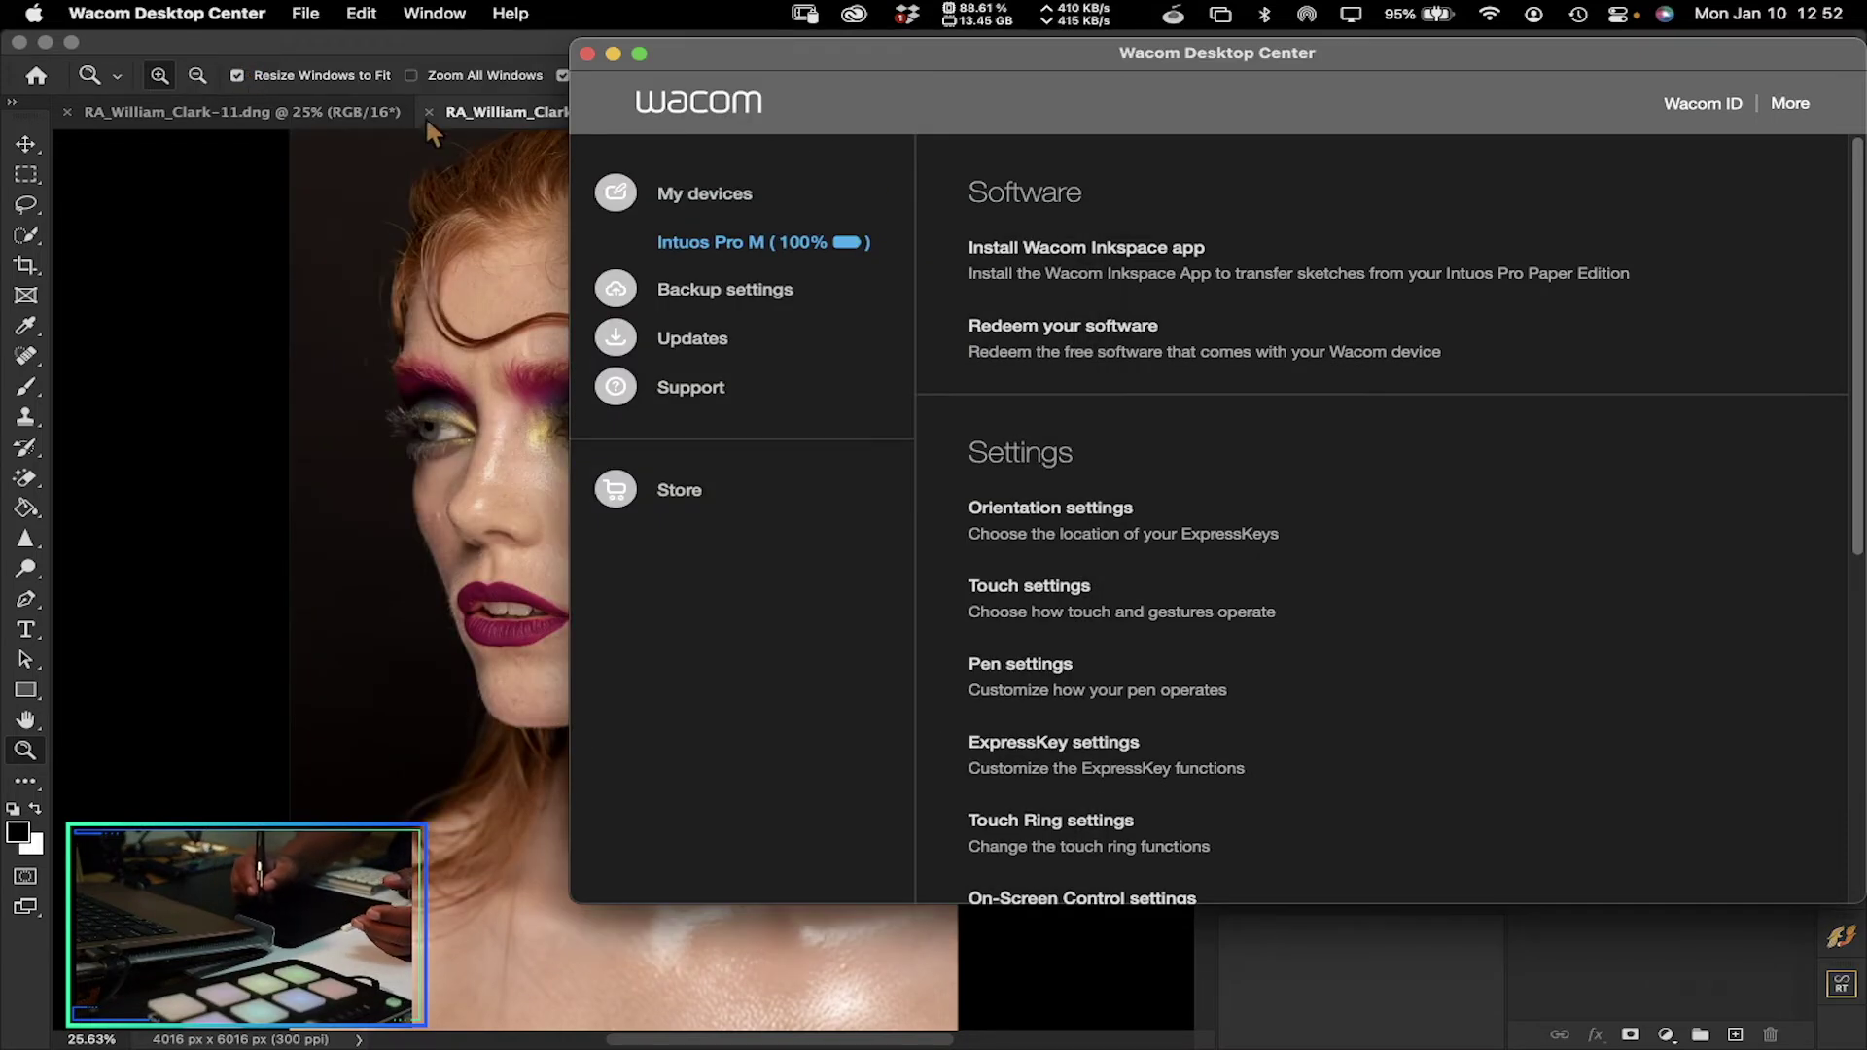
Close Wacom Desktop Center, zoom in on the eyebrow and minimize the Nik Collection panel
{"action": "left_click", "coordinate": [587, 55]}
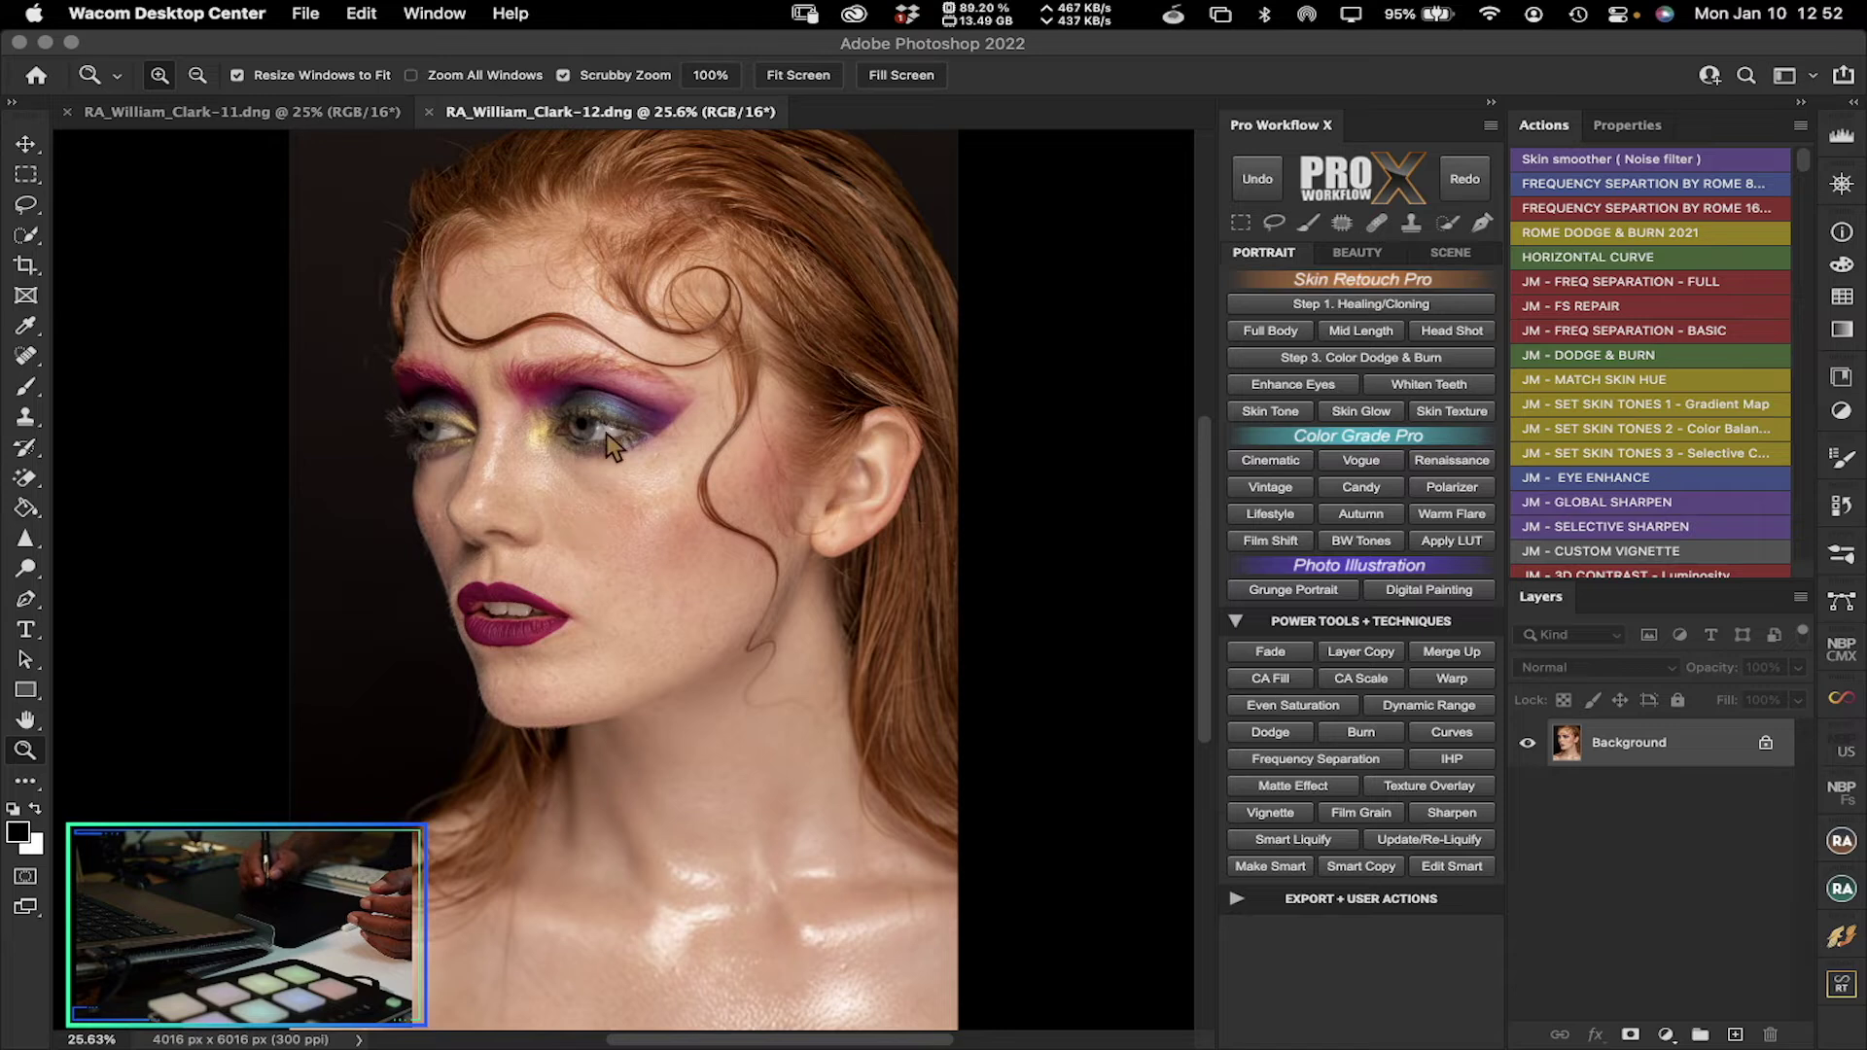
{"action": "left_click", "coordinate": [26, 750]}
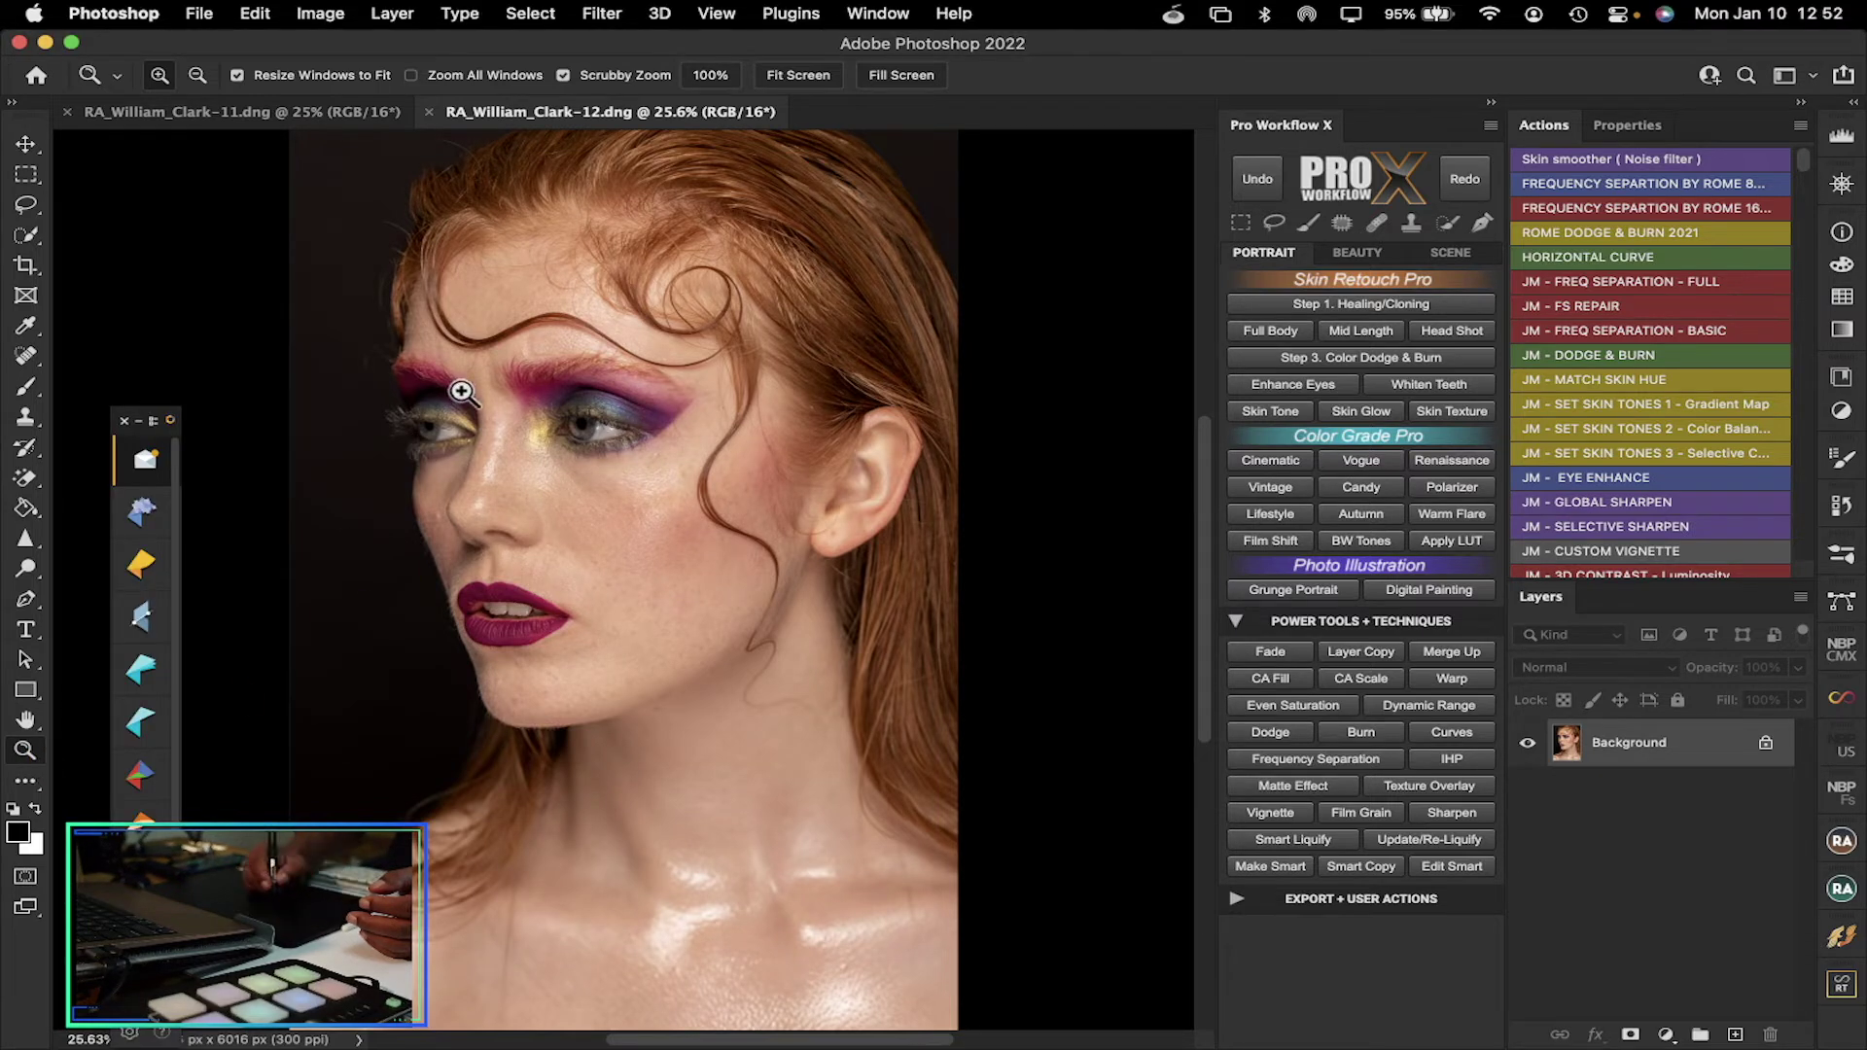
{"action": "left_click_drag", "start_coordinate": [479, 400], "coordinate": [533, 429]}
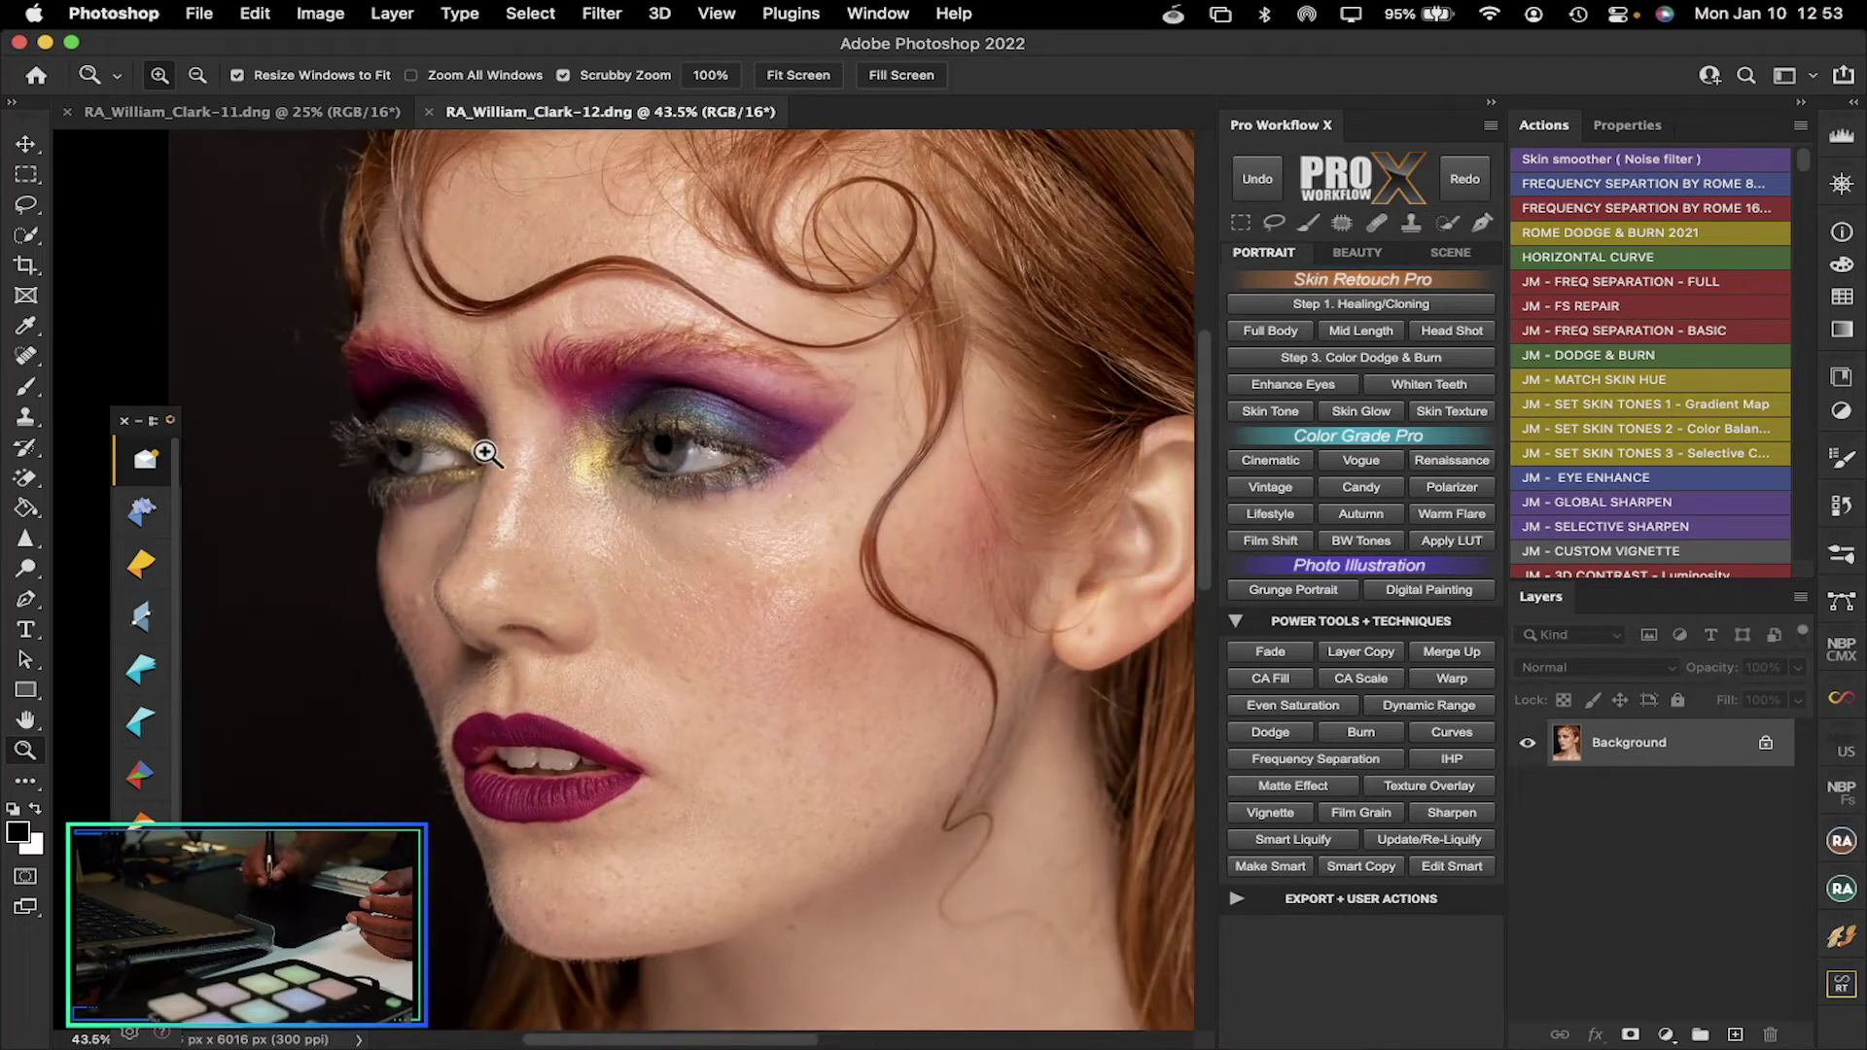
{"action": "left_click", "coordinate": [139, 422]}
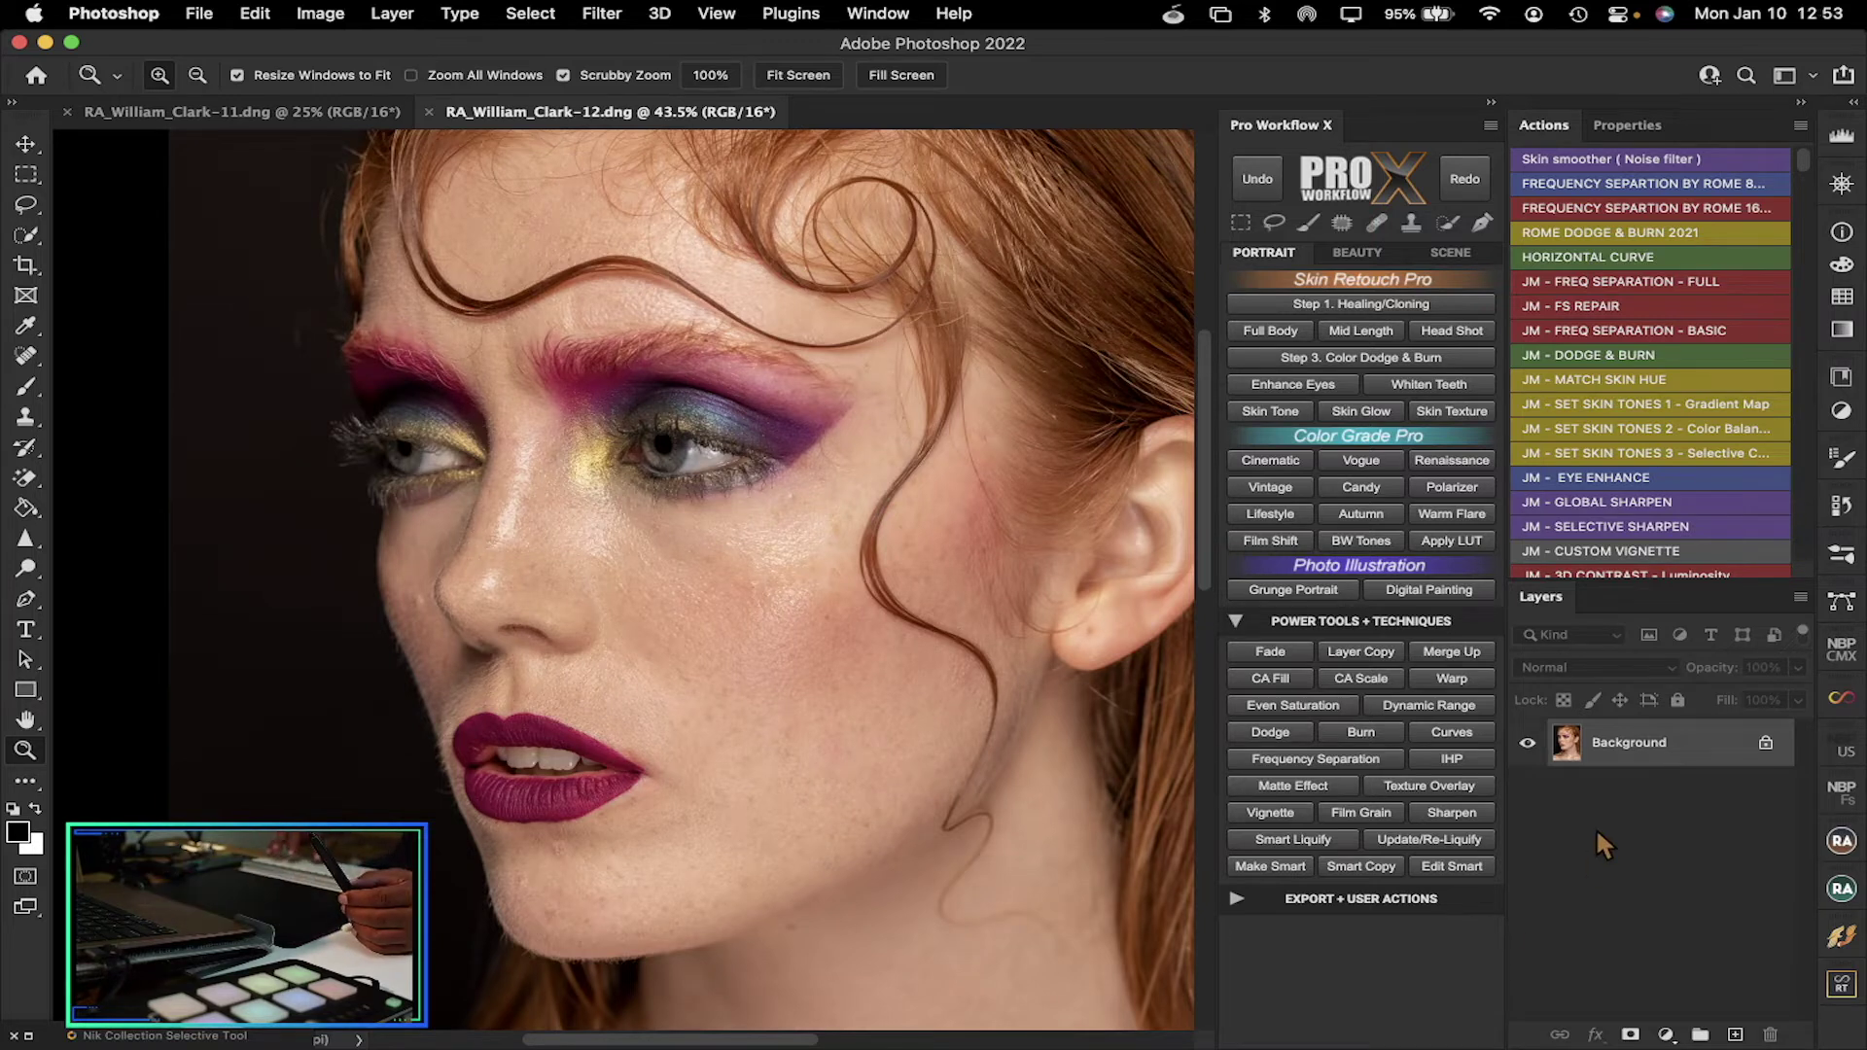
Duplicate the background to Layer 1, zoom in under the eyes and pick the Spot Healing Brush
{"action": "key", "text": "super+j"}
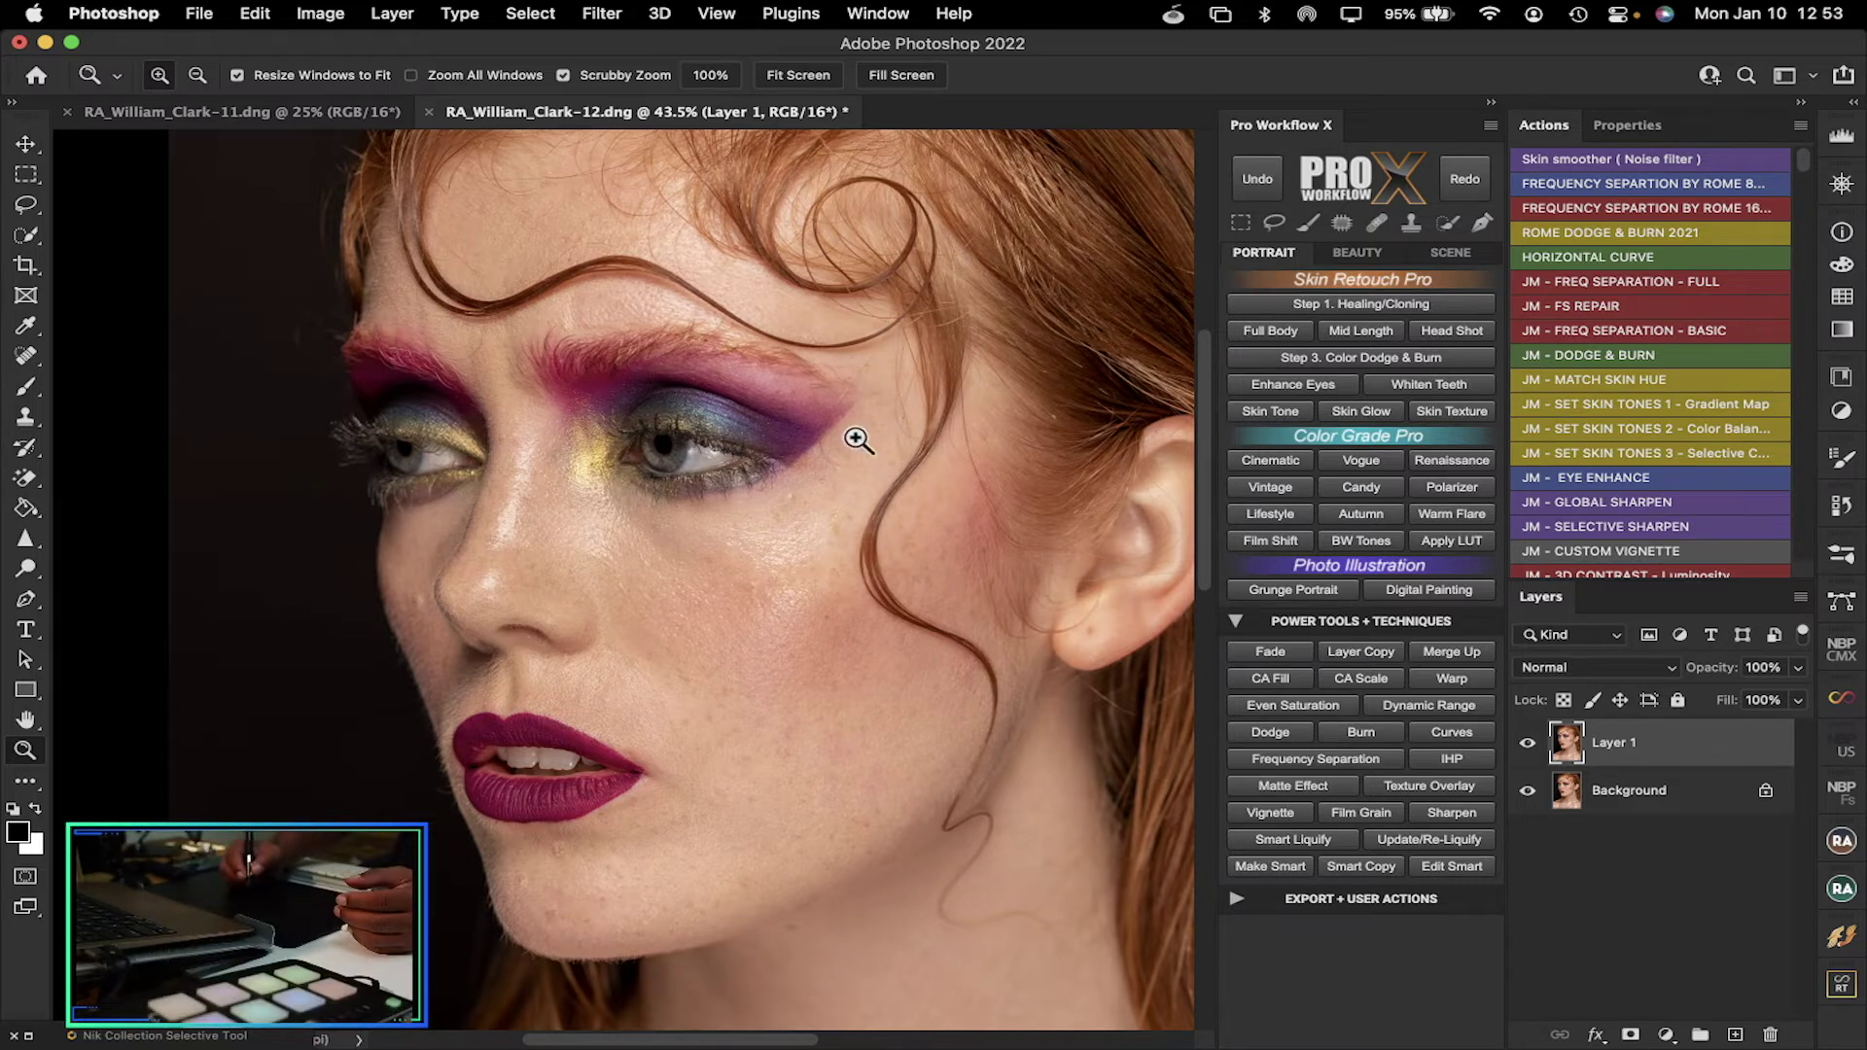
{"action": "left_click_drag", "start_coordinate": [434, 580], "coordinate": [471, 528]}
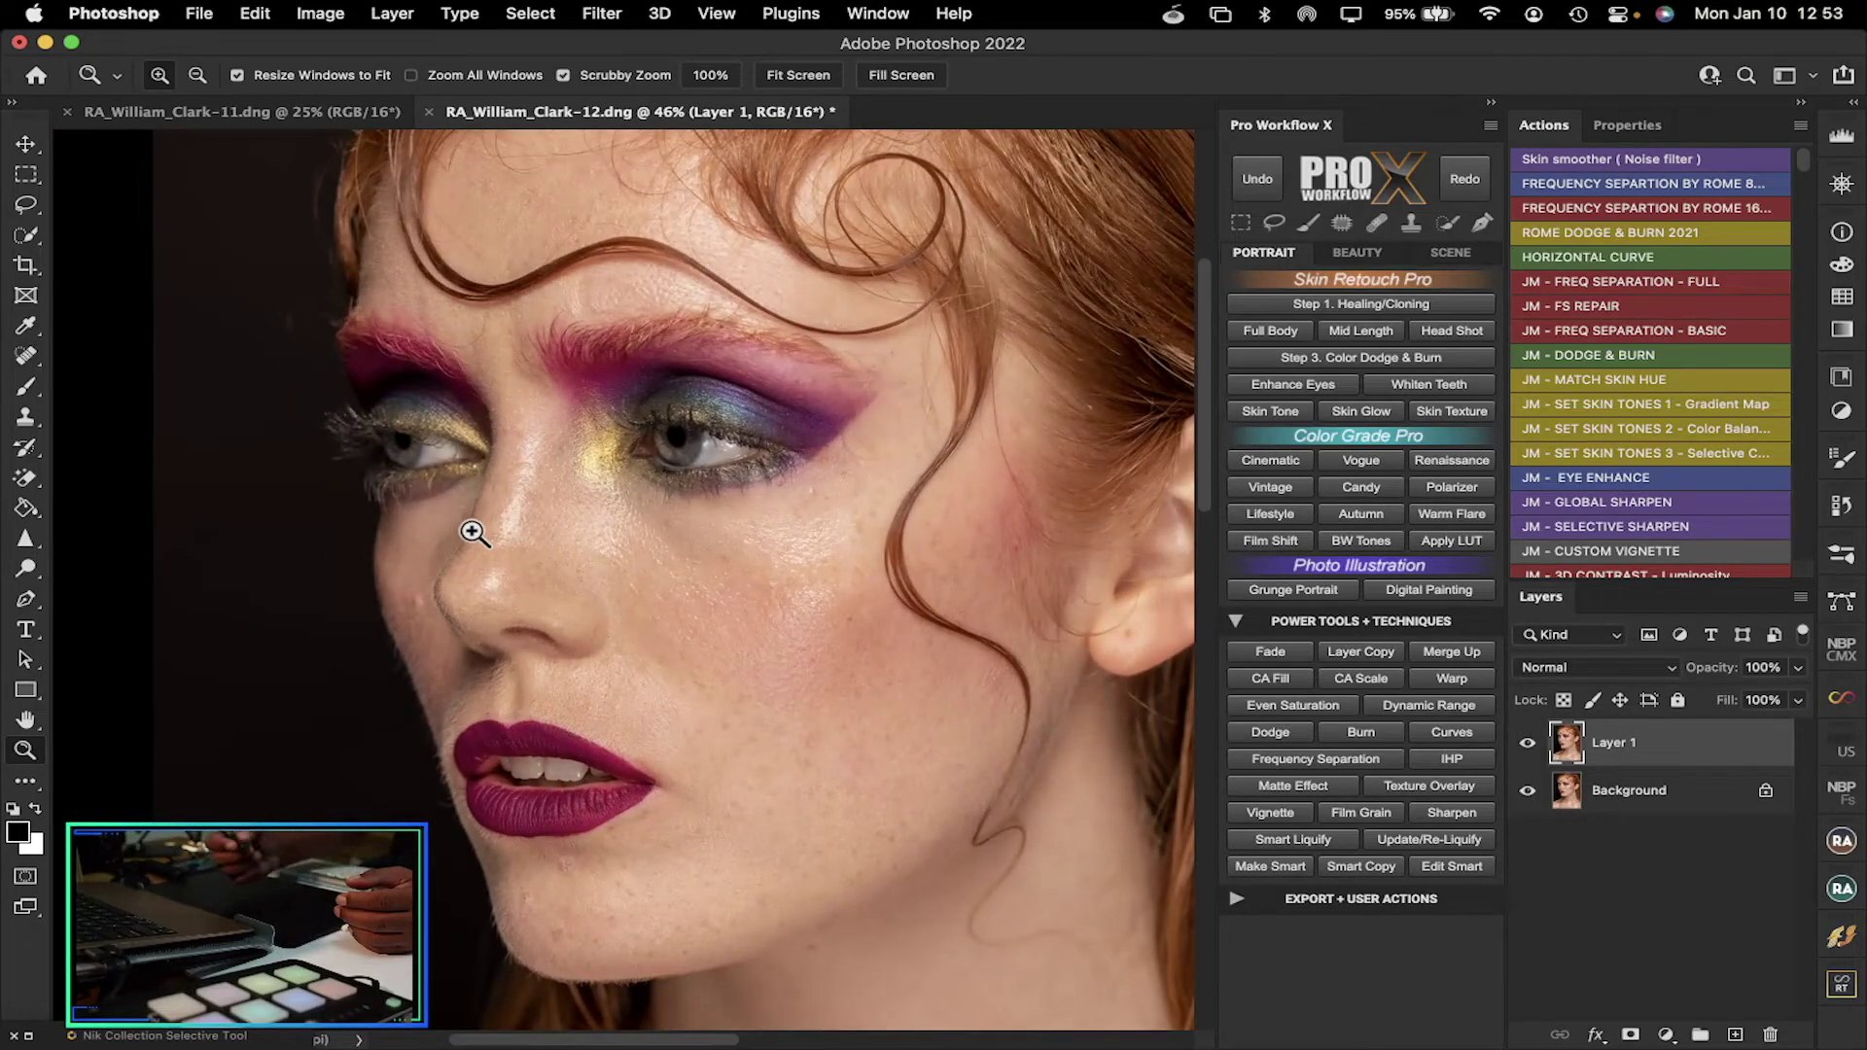
{"action": "left_click", "coordinate": [29, 354]}
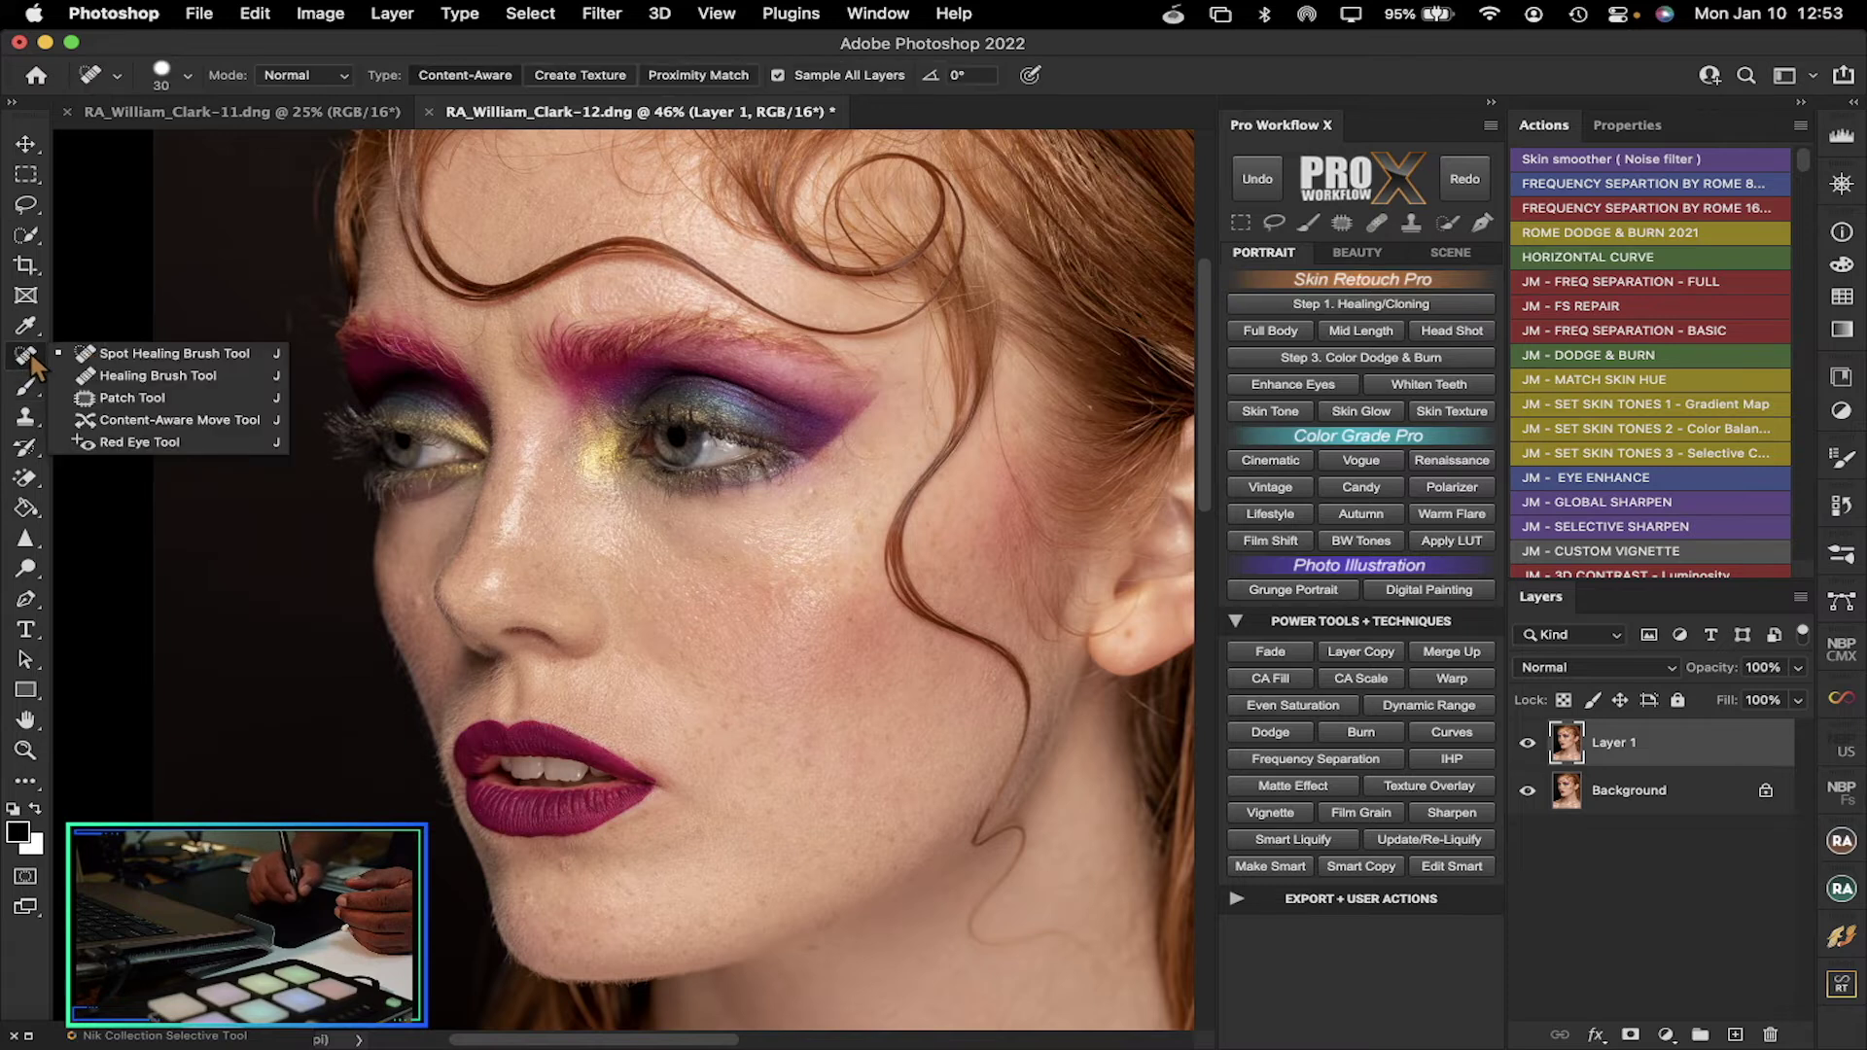
{"action": "left_click", "coordinate": [105, 358]}
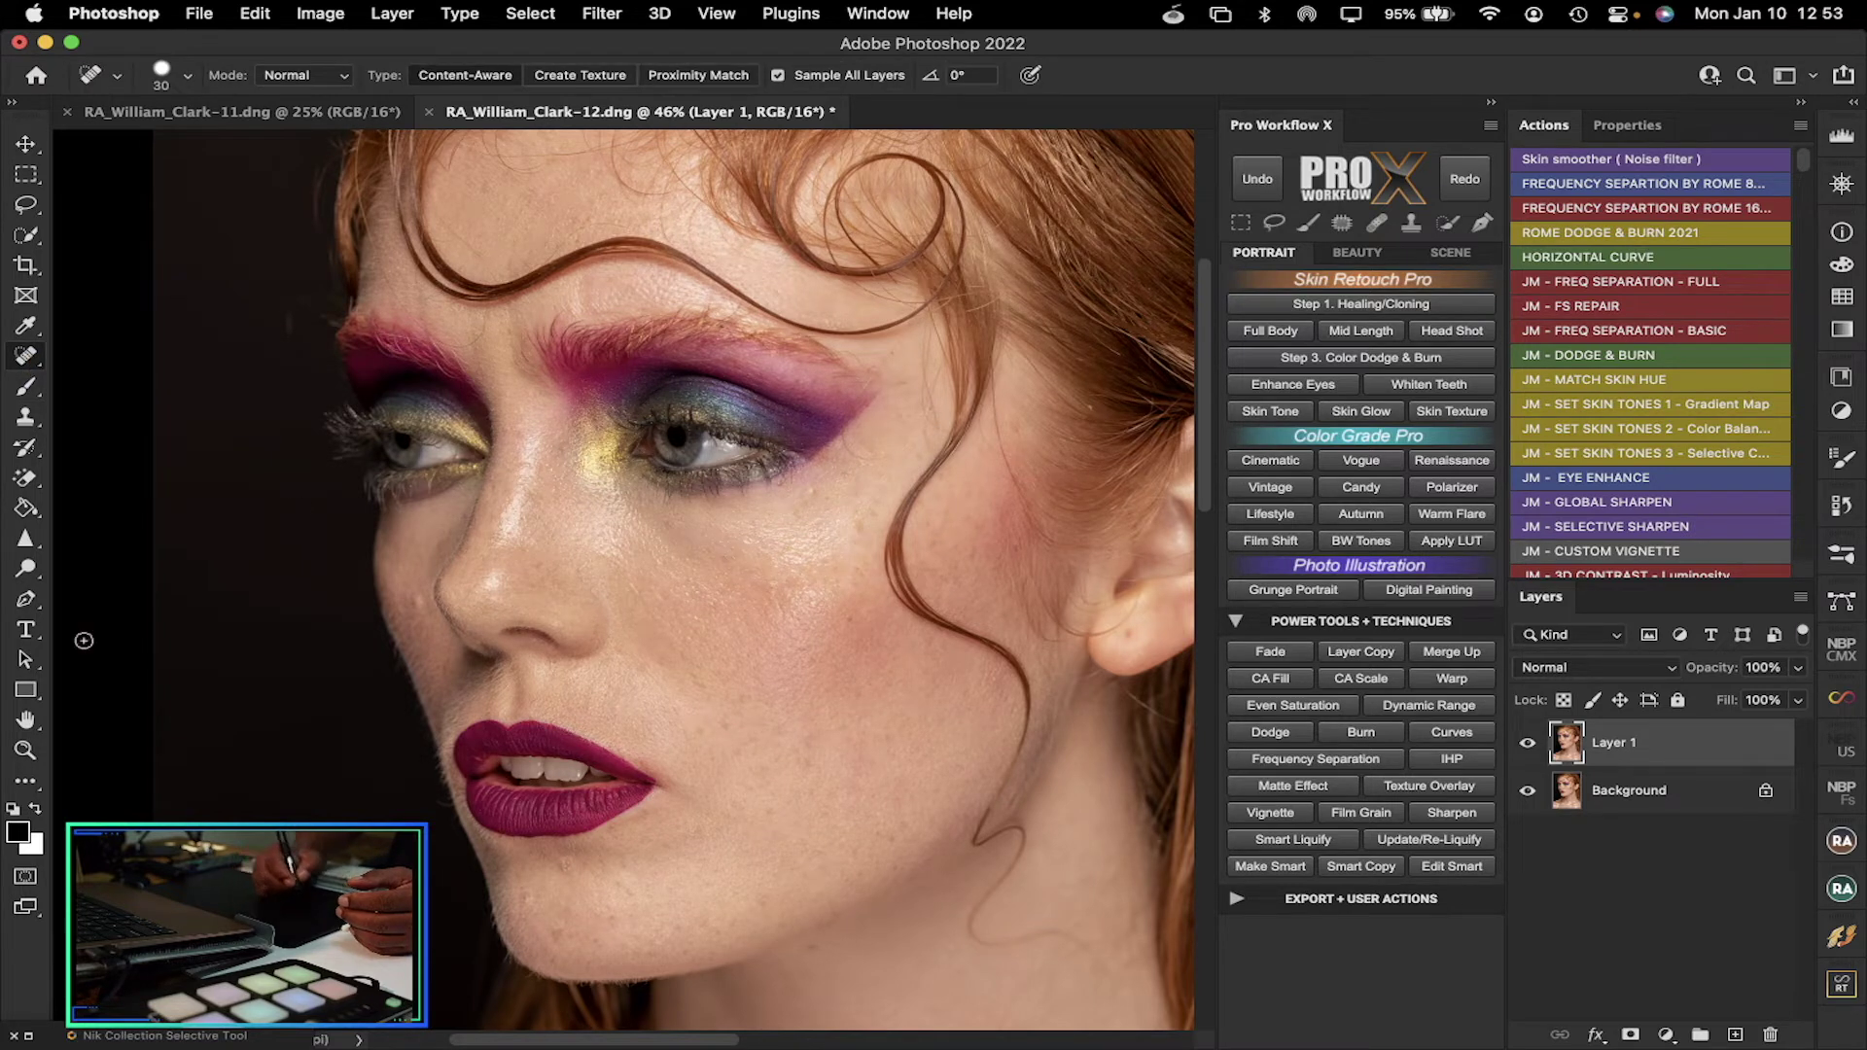
{"action": "key", "text": "z"}
{"action": "left_click_drag", "start_coordinate": [407, 525], "coordinate": [516, 557]}
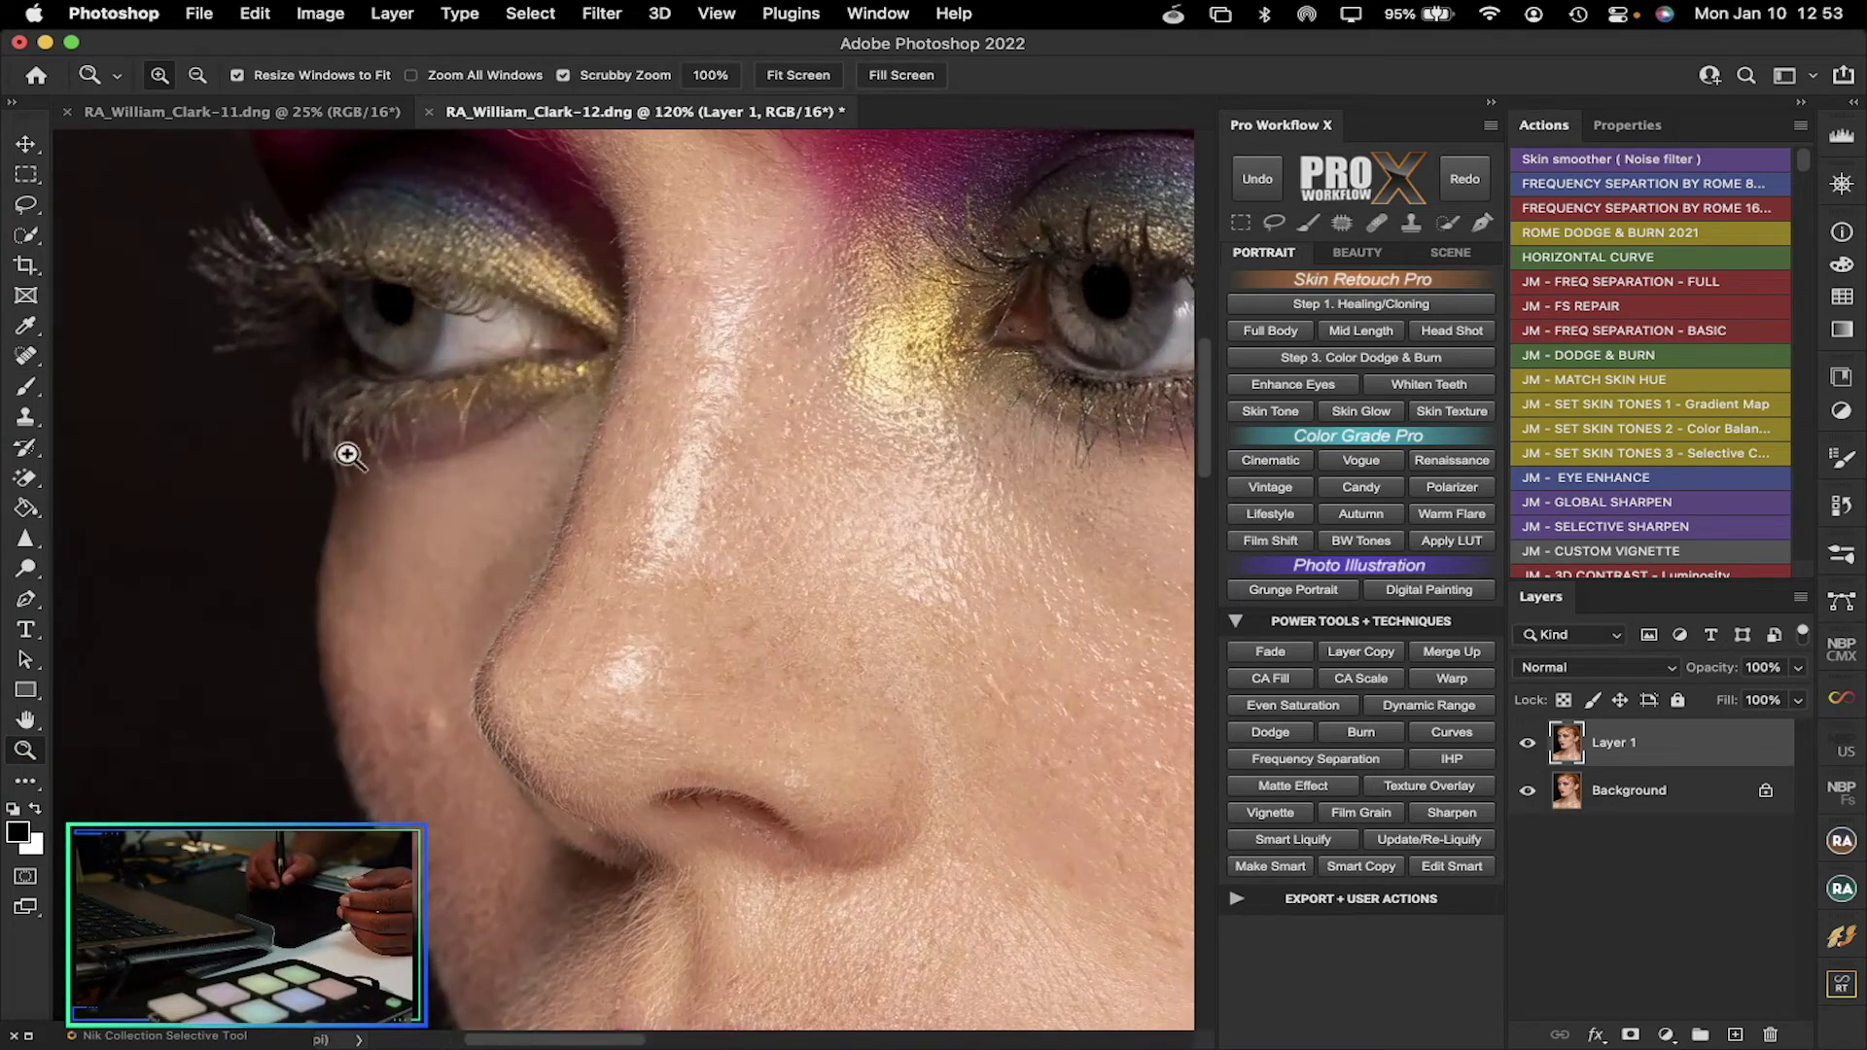
{"action": "left_click", "coordinate": [25, 356]}
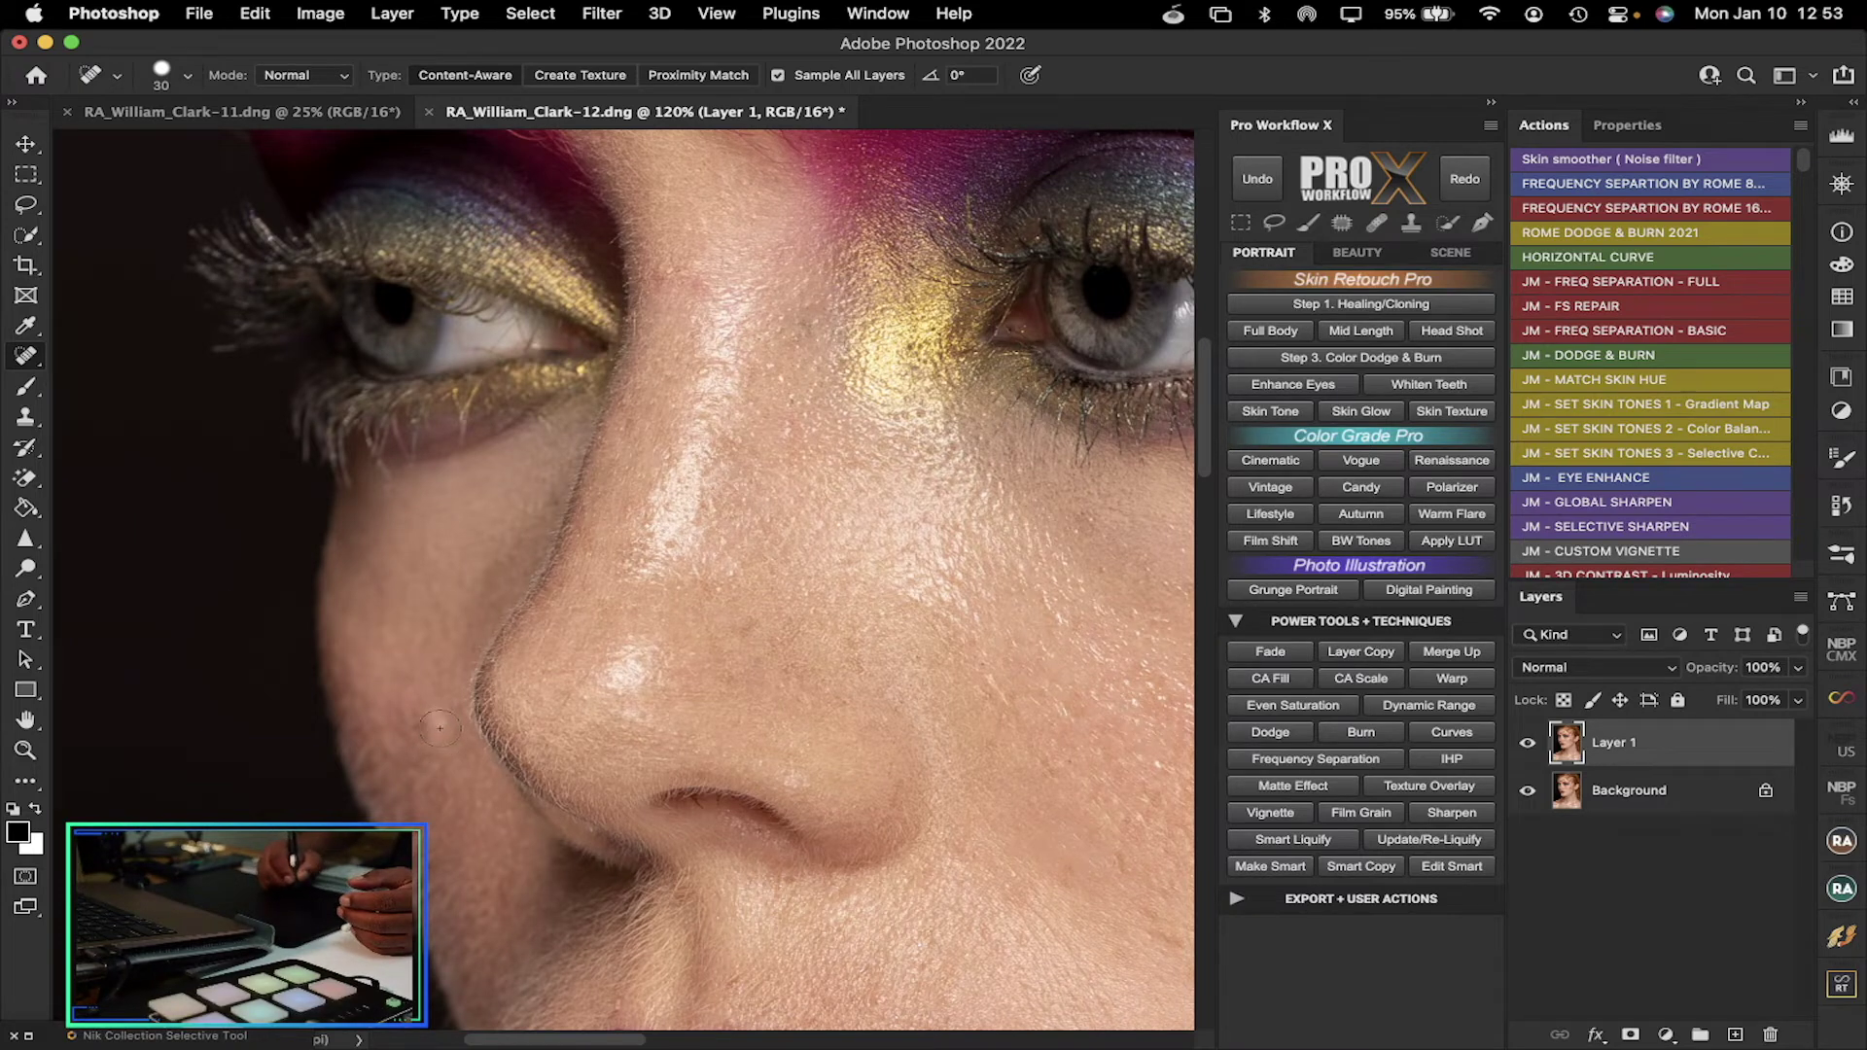
Heal blemishes beside the nostril and on the nose bridge, plus stray hairs near the hairline
{"action": "mouse_move", "coordinate": [428, 707]}
{"action": "left_mouse_down"}
{"action": "mouse_move", "coordinate": [440, 739]}
{"action": "mouse_move", "coordinate": [435, 699]}
{"action": "mouse_move", "coordinate": [445, 710]}
{"action": "left_mouse_up"}
{"action": "left_click_drag", "start_coordinate": [694, 265], "coordinate": [684, 275]}
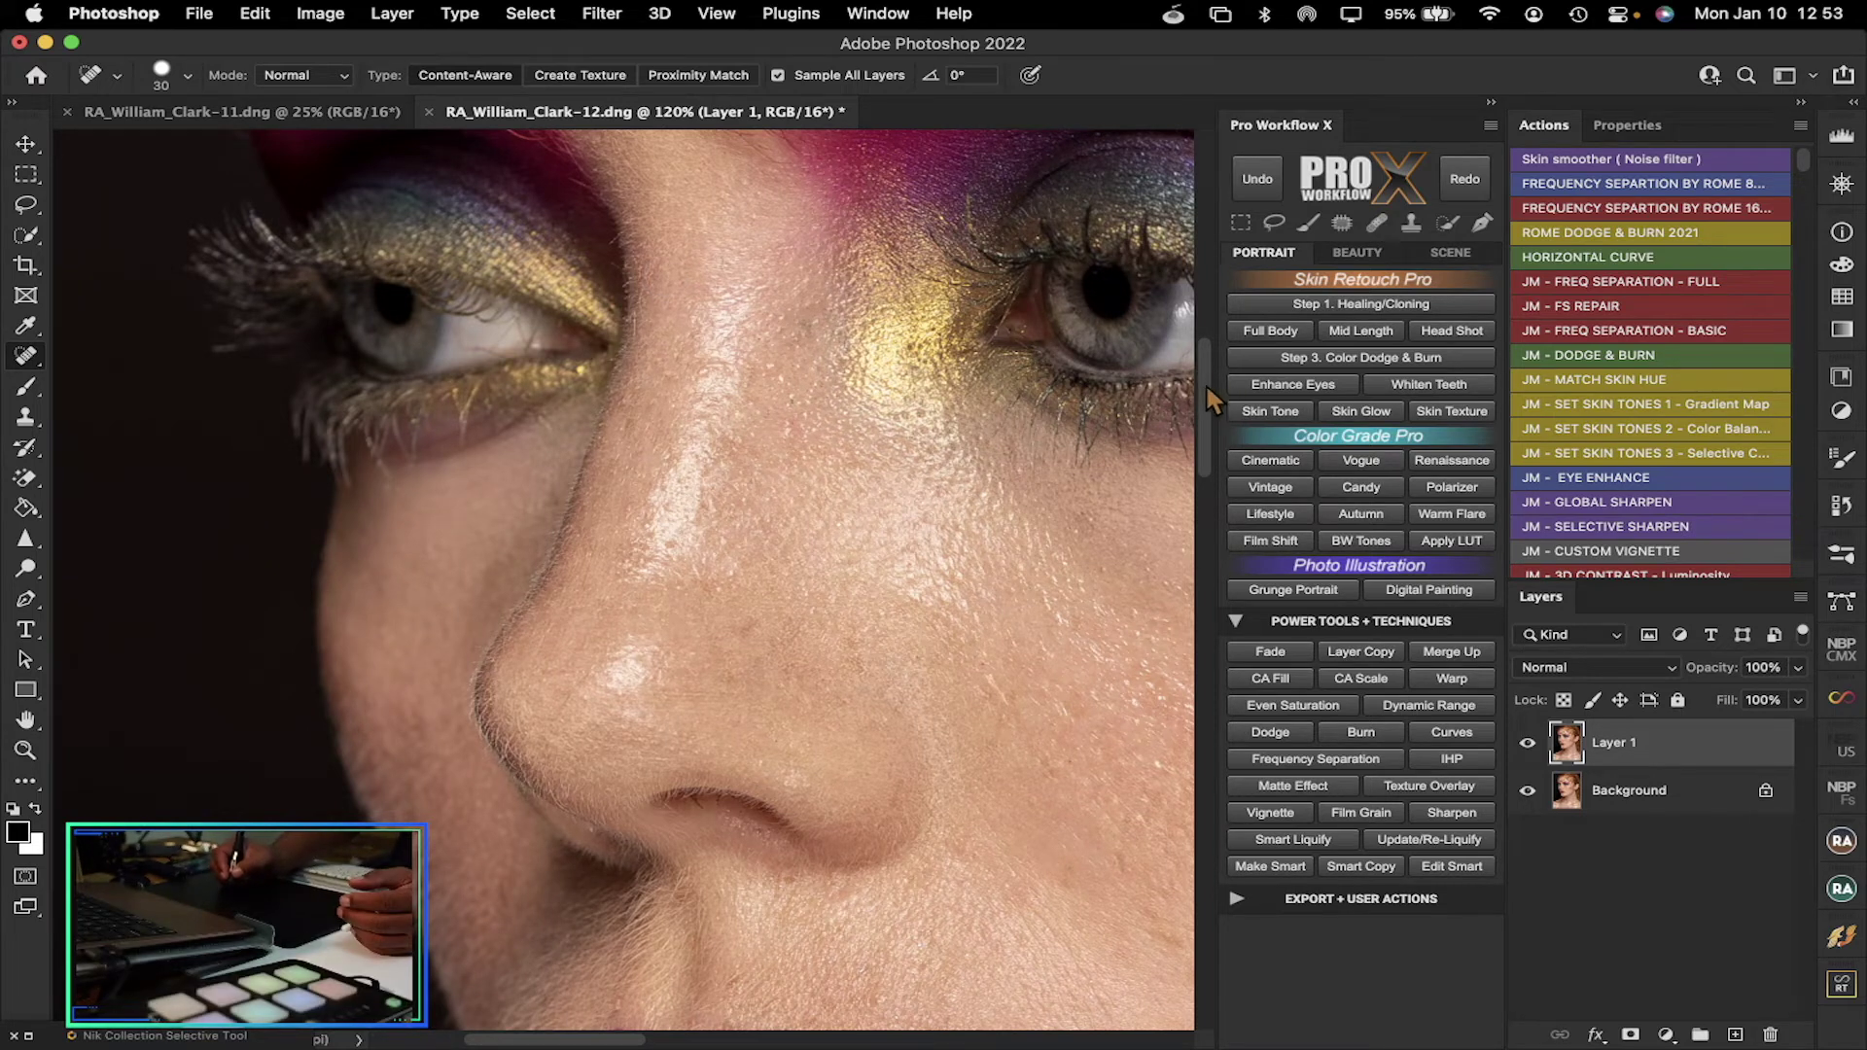
{"action": "left_click_drag", "start_coordinate": [1205, 383], "coordinate": [1206, 358]}
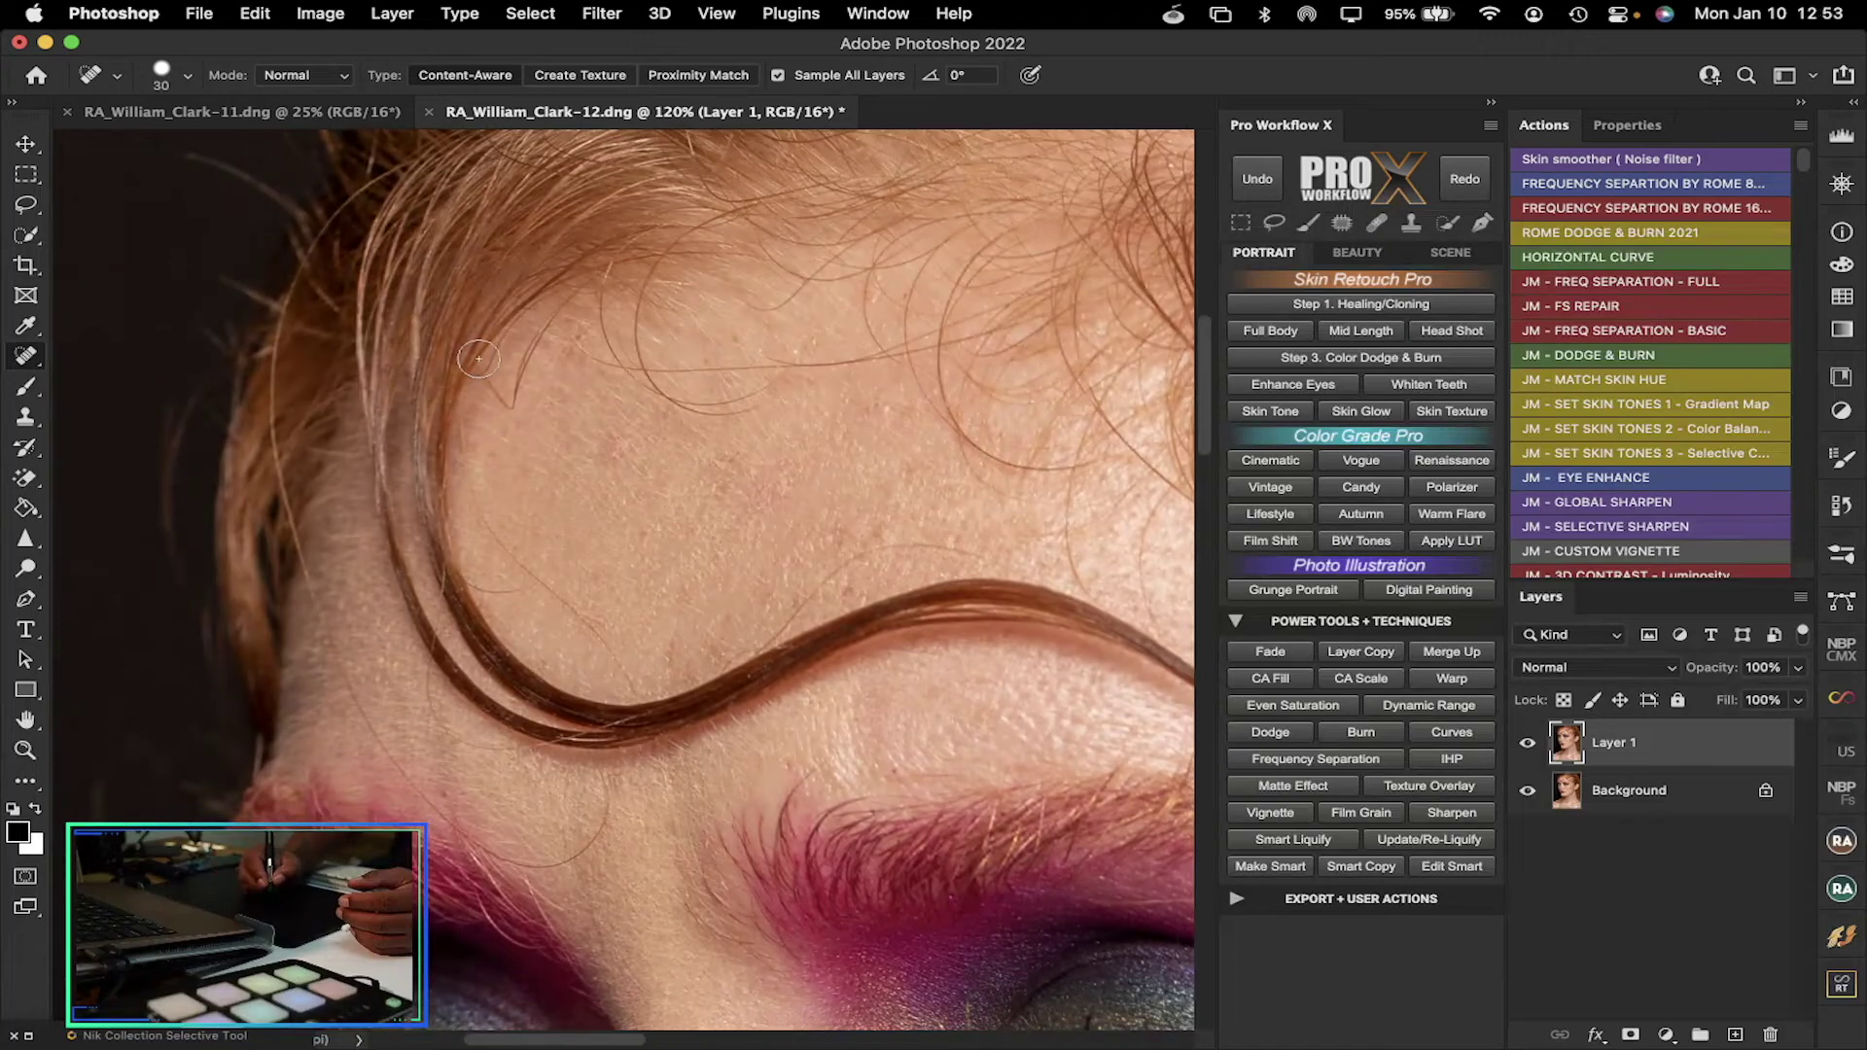
{"action": "mouse_move", "coordinate": [571, 294]}
{"action": "left_mouse_down"}
{"action": "mouse_move", "coordinate": [517, 427]}
{"action": "mouse_move", "coordinate": [531, 360]}
{"action": "mouse_move", "coordinate": [502, 395]}
{"action": "mouse_move", "coordinate": [525, 426]}
{"action": "left_mouse_up"}
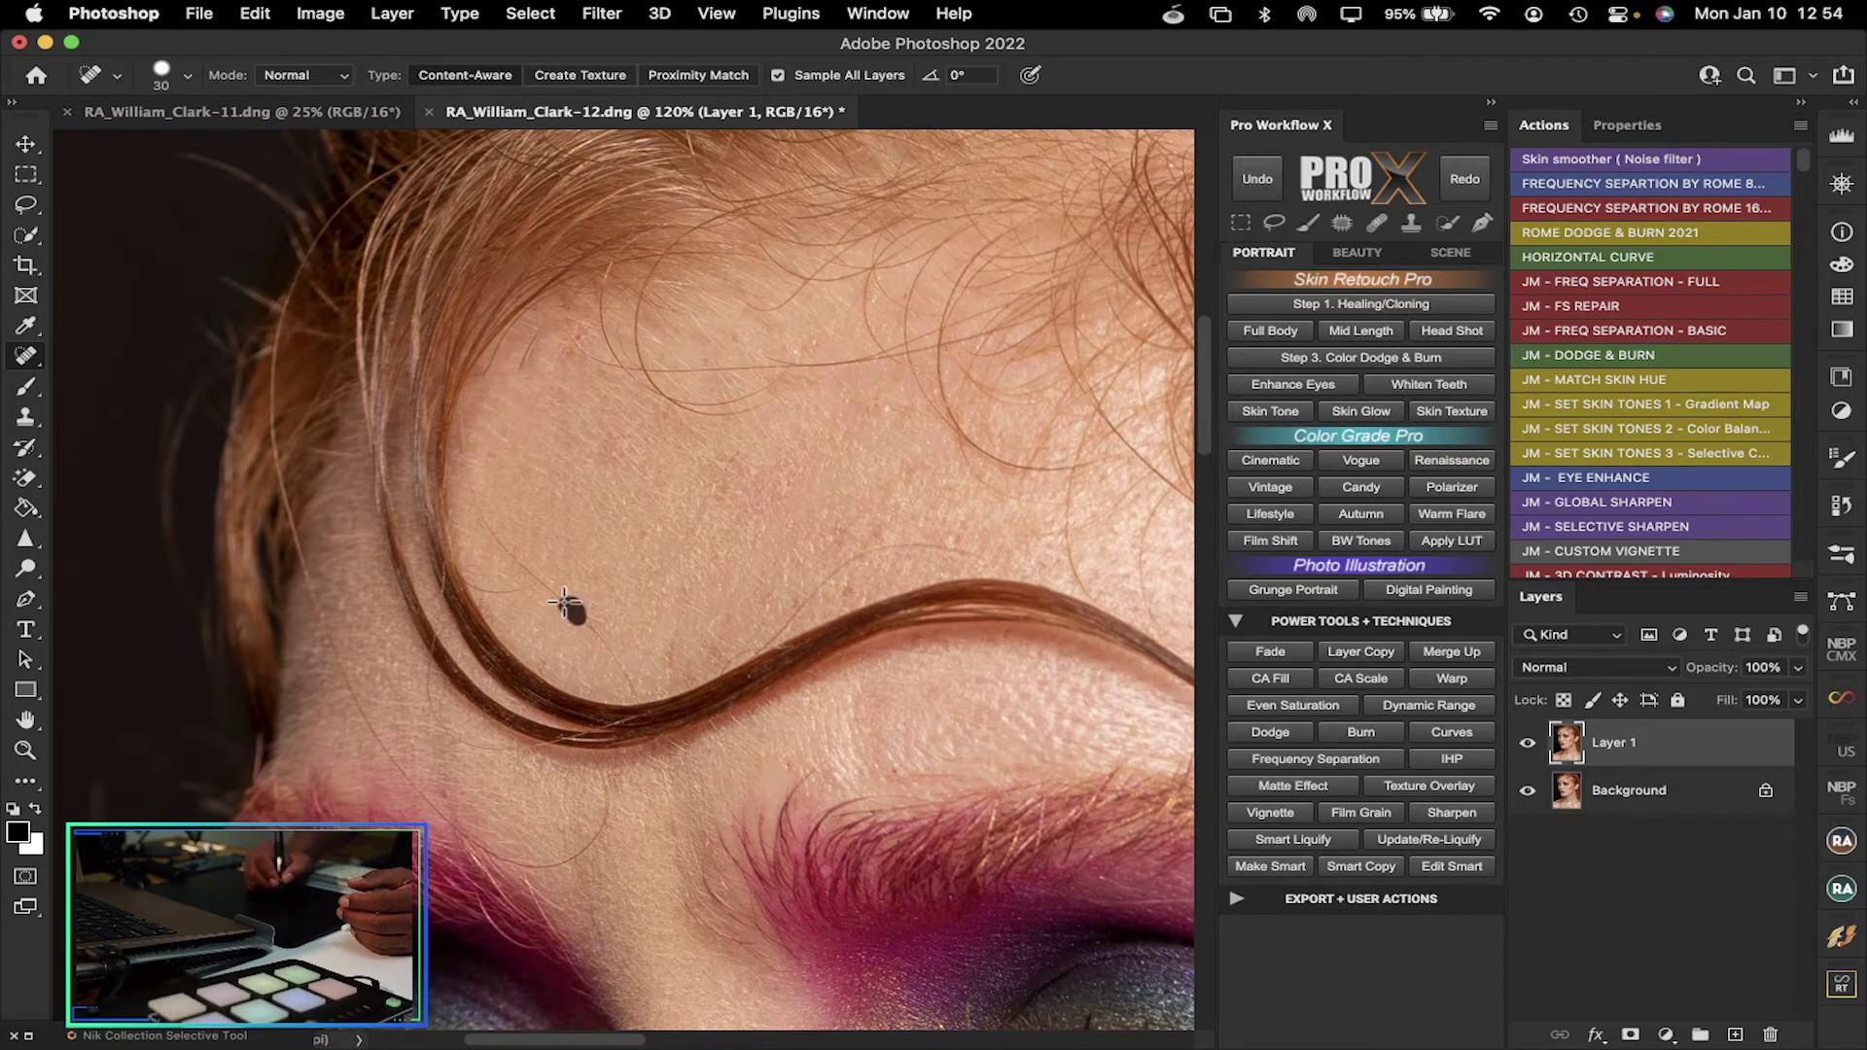
{"action": "left_click_drag", "start_coordinate": [564, 603], "coordinate": [483, 540]}
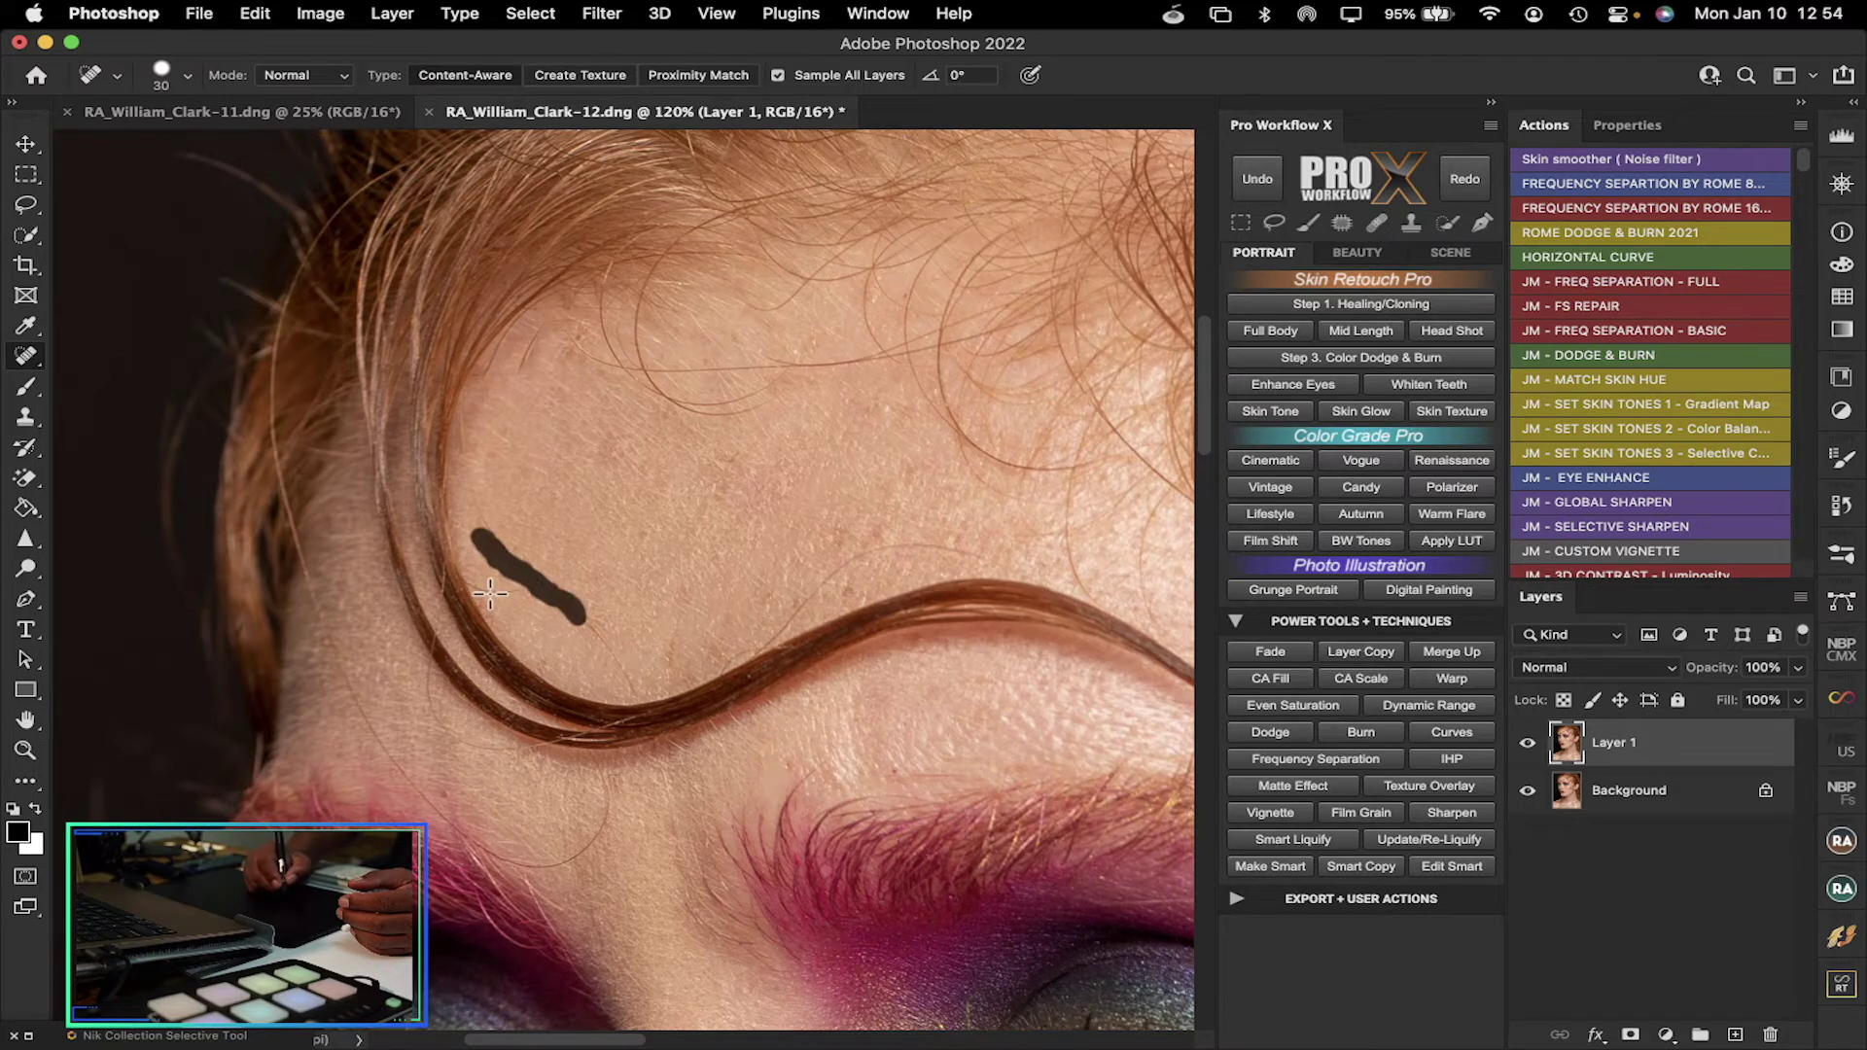
{"action": "left_click_drag", "start_coordinate": [491, 592], "coordinate": [551, 560]}
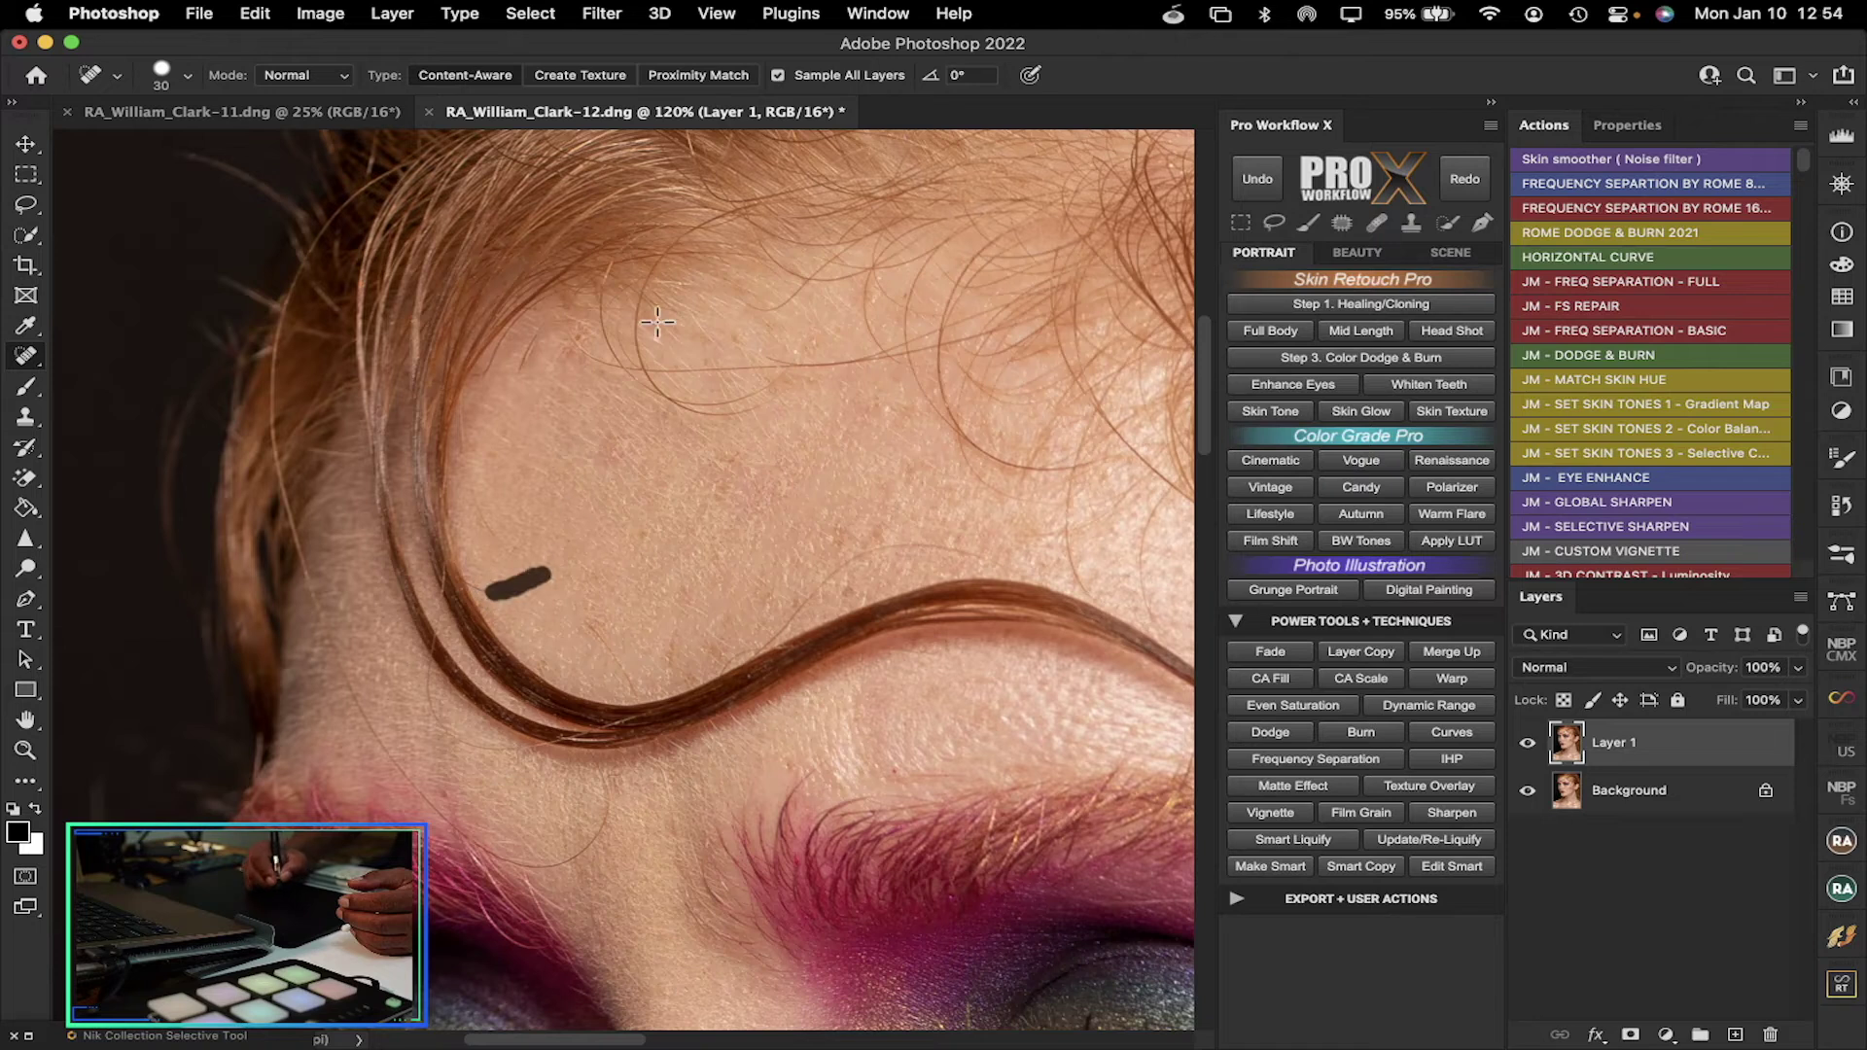
{"action": "left_click_drag", "start_coordinate": [620, 362], "coordinate": [598, 290]}
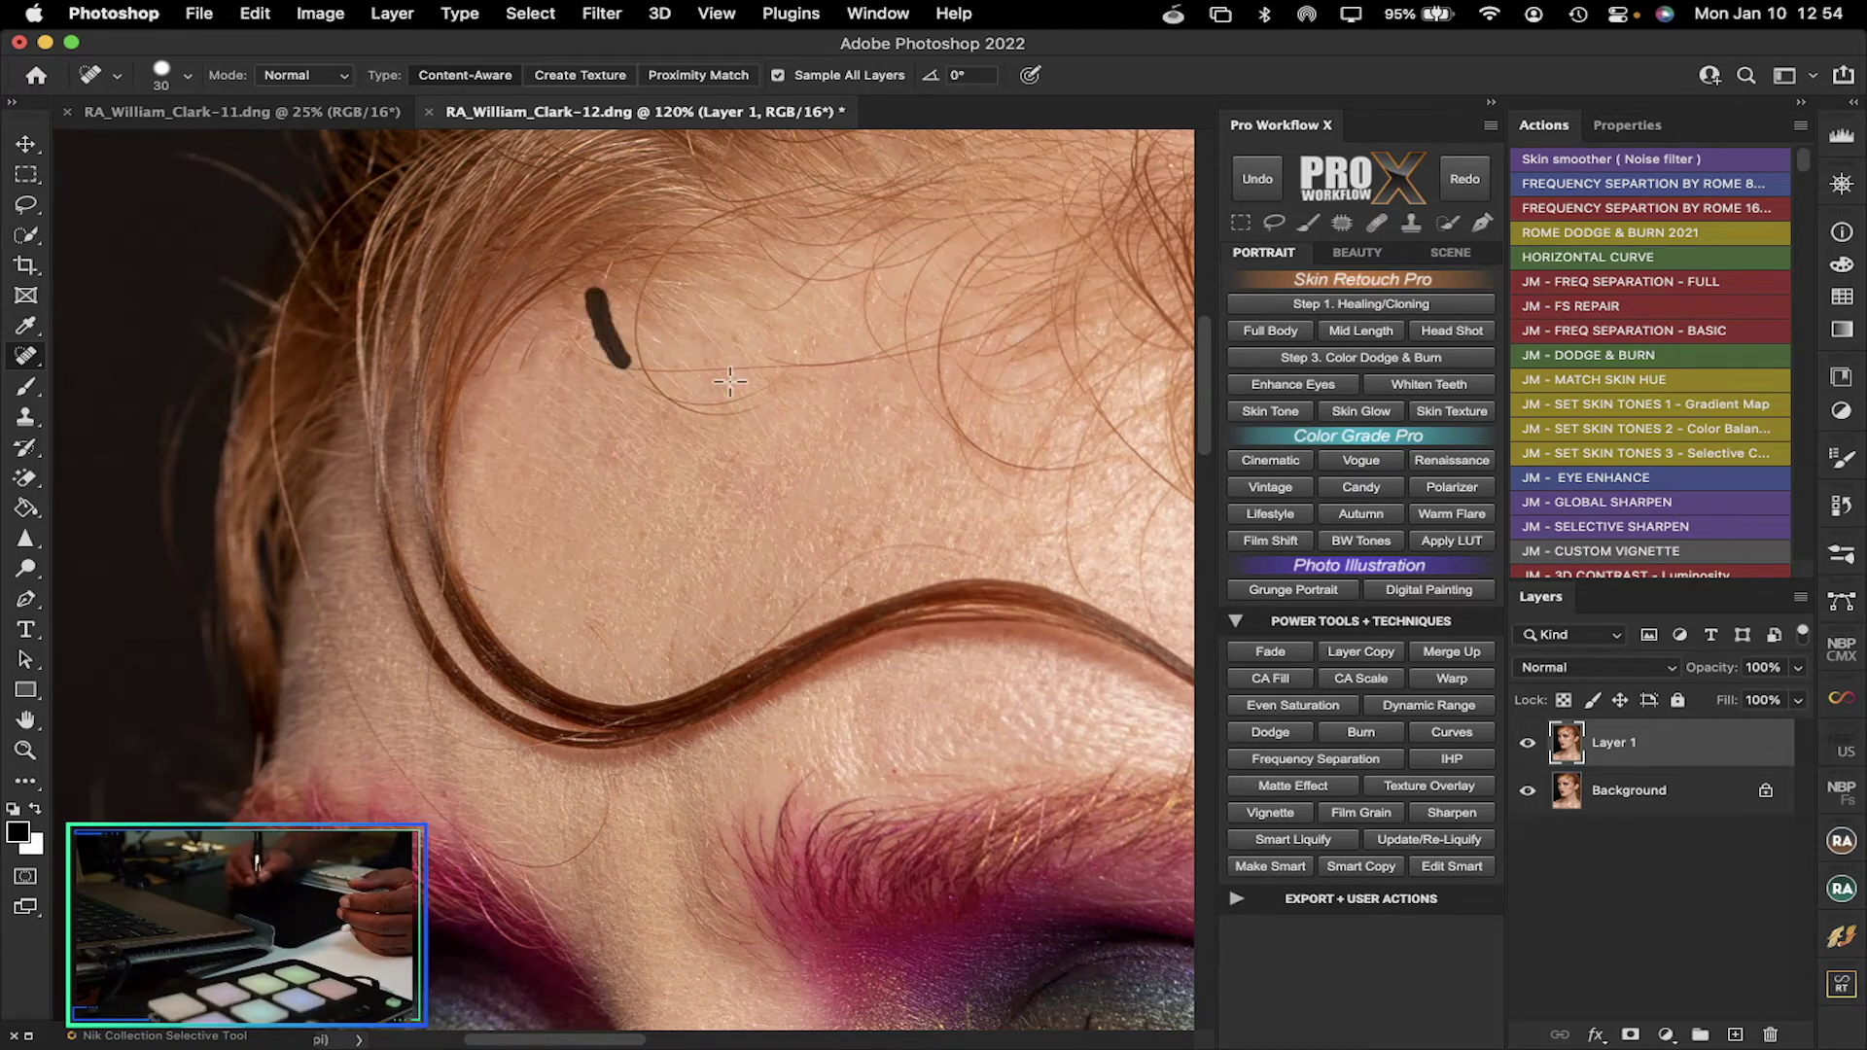
Remove the remaining stray hairs across the upper forehead and at the side of the face
{"action": "mouse_move", "coordinate": [737, 403]}
{"action": "left_mouse_down"}
{"action": "mouse_move", "coordinate": [647, 366]}
{"action": "mouse_move", "coordinate": [697, 408]}
{"action": "mouse_move", "coordinate": [741, 408]}
{"action": "mouse_move", "coordinate": [624, 368]}
{"action": "left_mouse_up"}
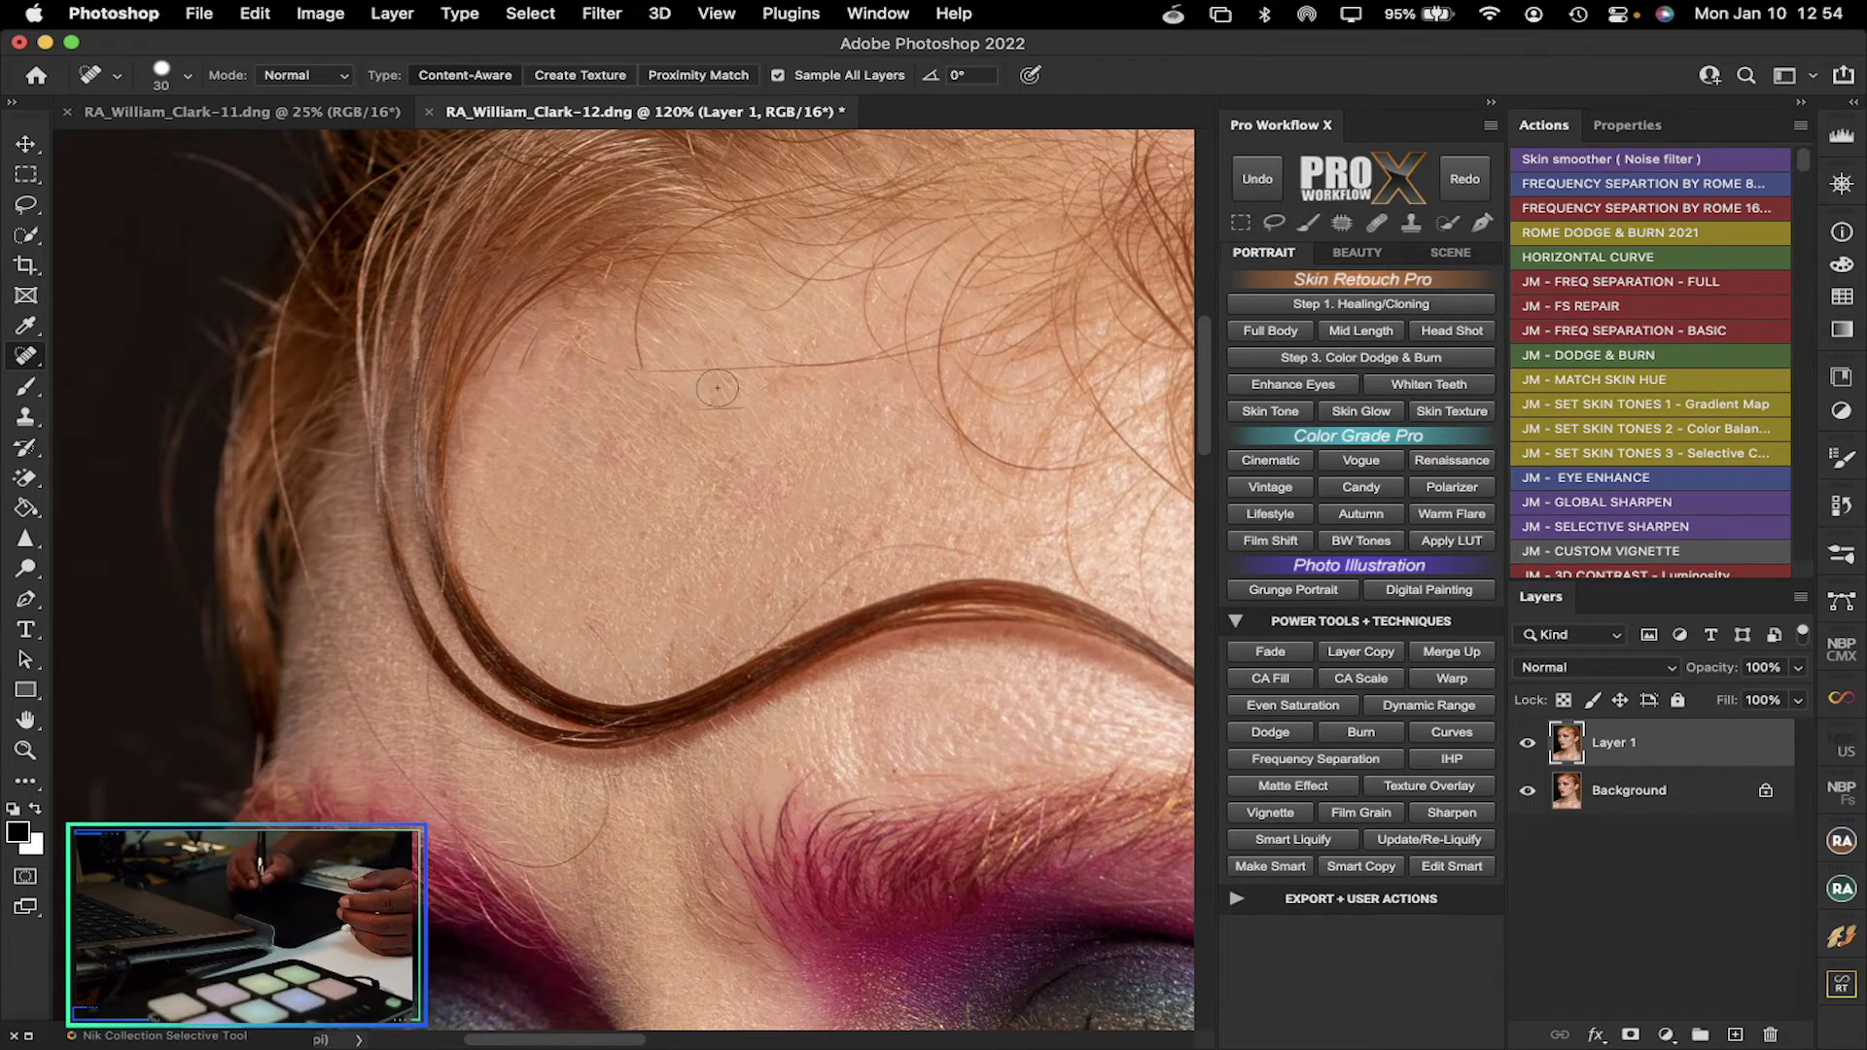
{"action": "left_click_drag", "start_coordinate": [740, 401], "coordinate": [694, 406]}
{"action": "mouse_move", "coordinate": [865, 364]}
{"action": "left_mouse_down"}
{"action": "mouse_move", "coordinate": [659, 377]}
{"action": "mouse_move", "coordinate": [638, 292]}
{"action": "left_mouse_up"}
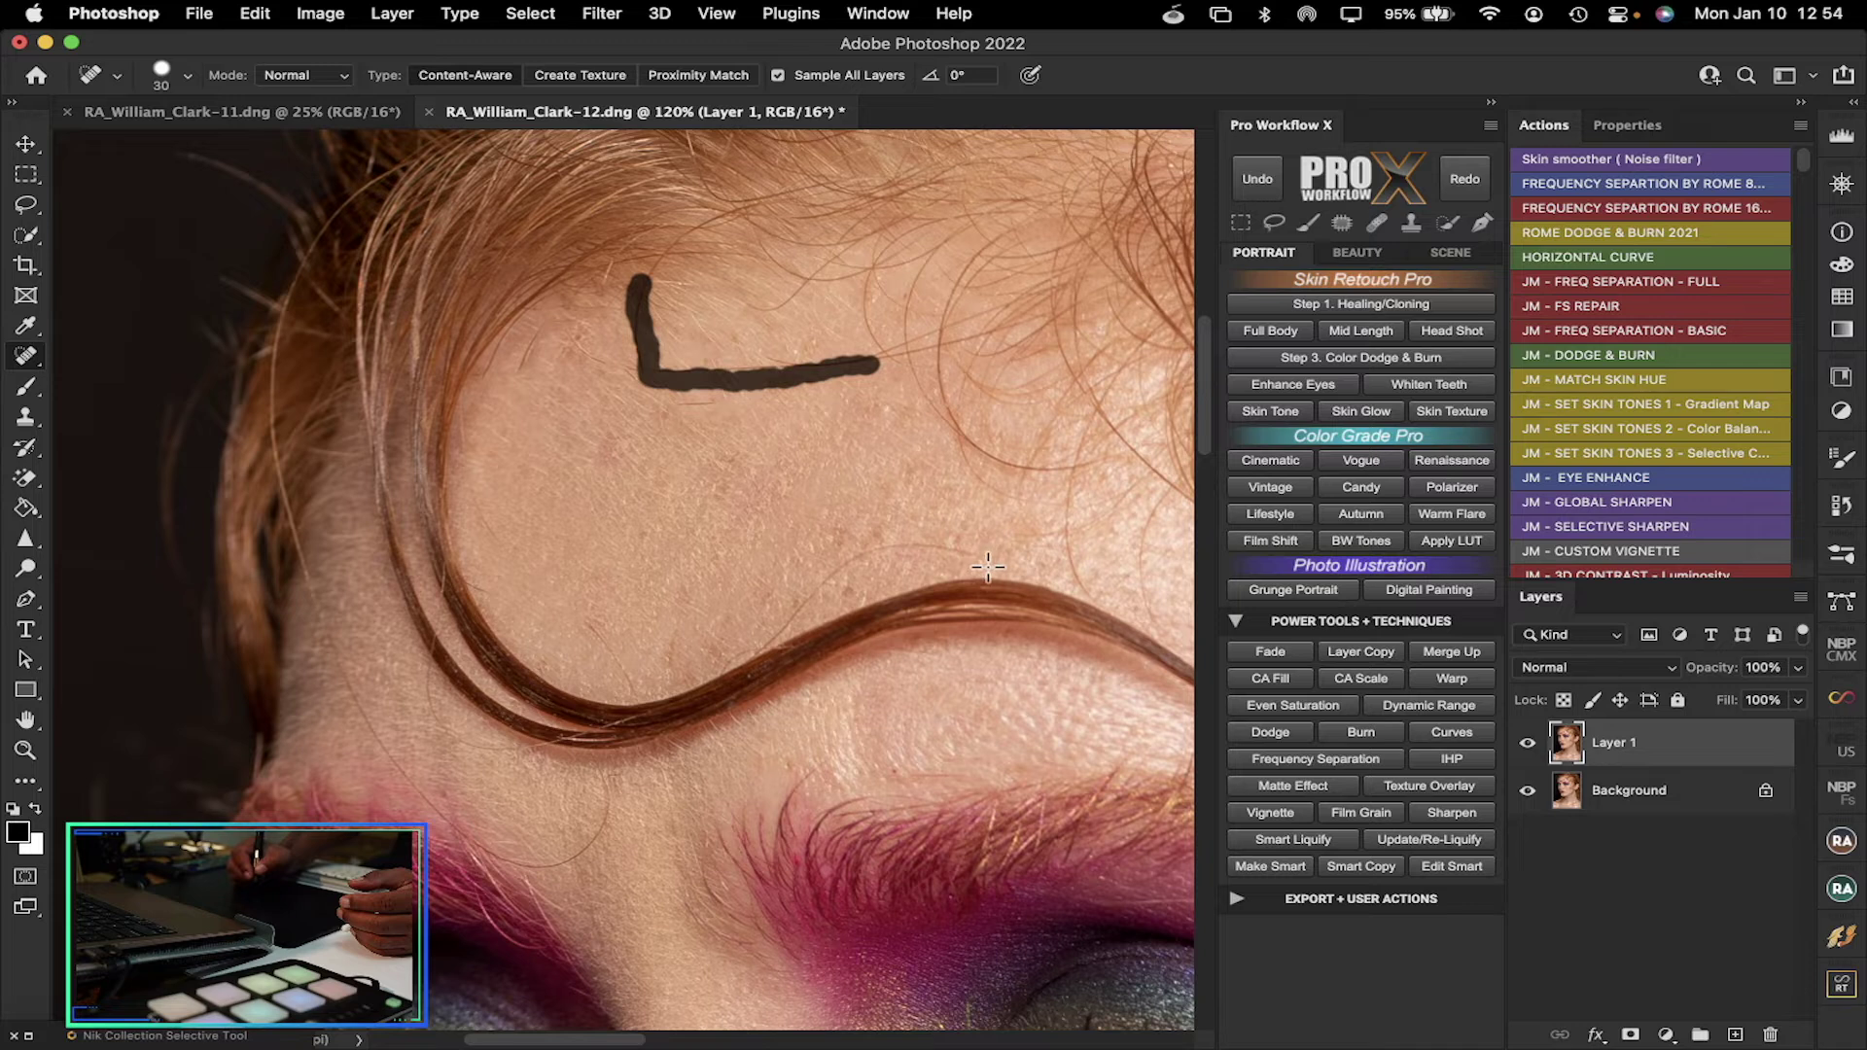
{"action": "mouse_move", "coordinate": [993, 562]}
{"action": "left_mouse_down"}
{"action": "mouse_move", "coordinate": [933, 541]}
{"action": "mouse_move", "coordinate": [856, 569]}
{"action": "mouse_move", "coordinate": [771, 644]}
{"action": "left_mouse_up"}
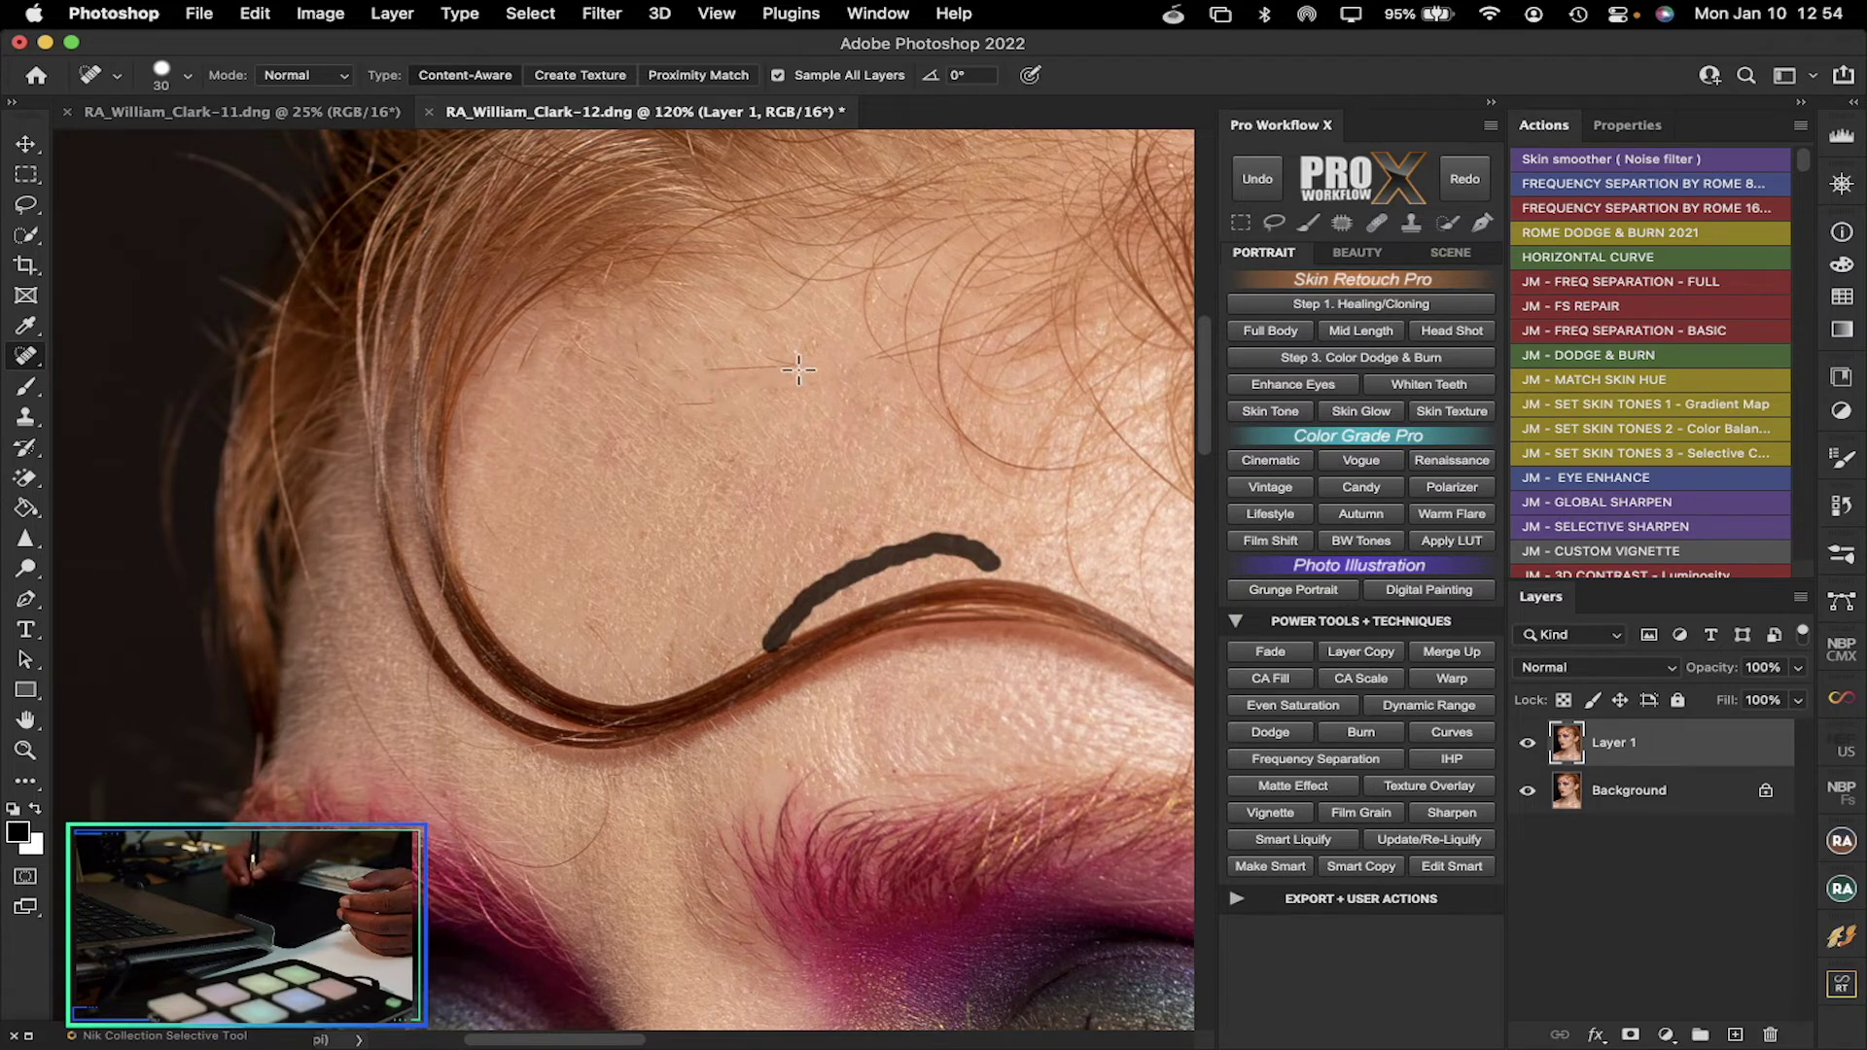
{"action": "left_click_drag", "start_coordinate": [799, 361], "coordinate": [696, 379]}
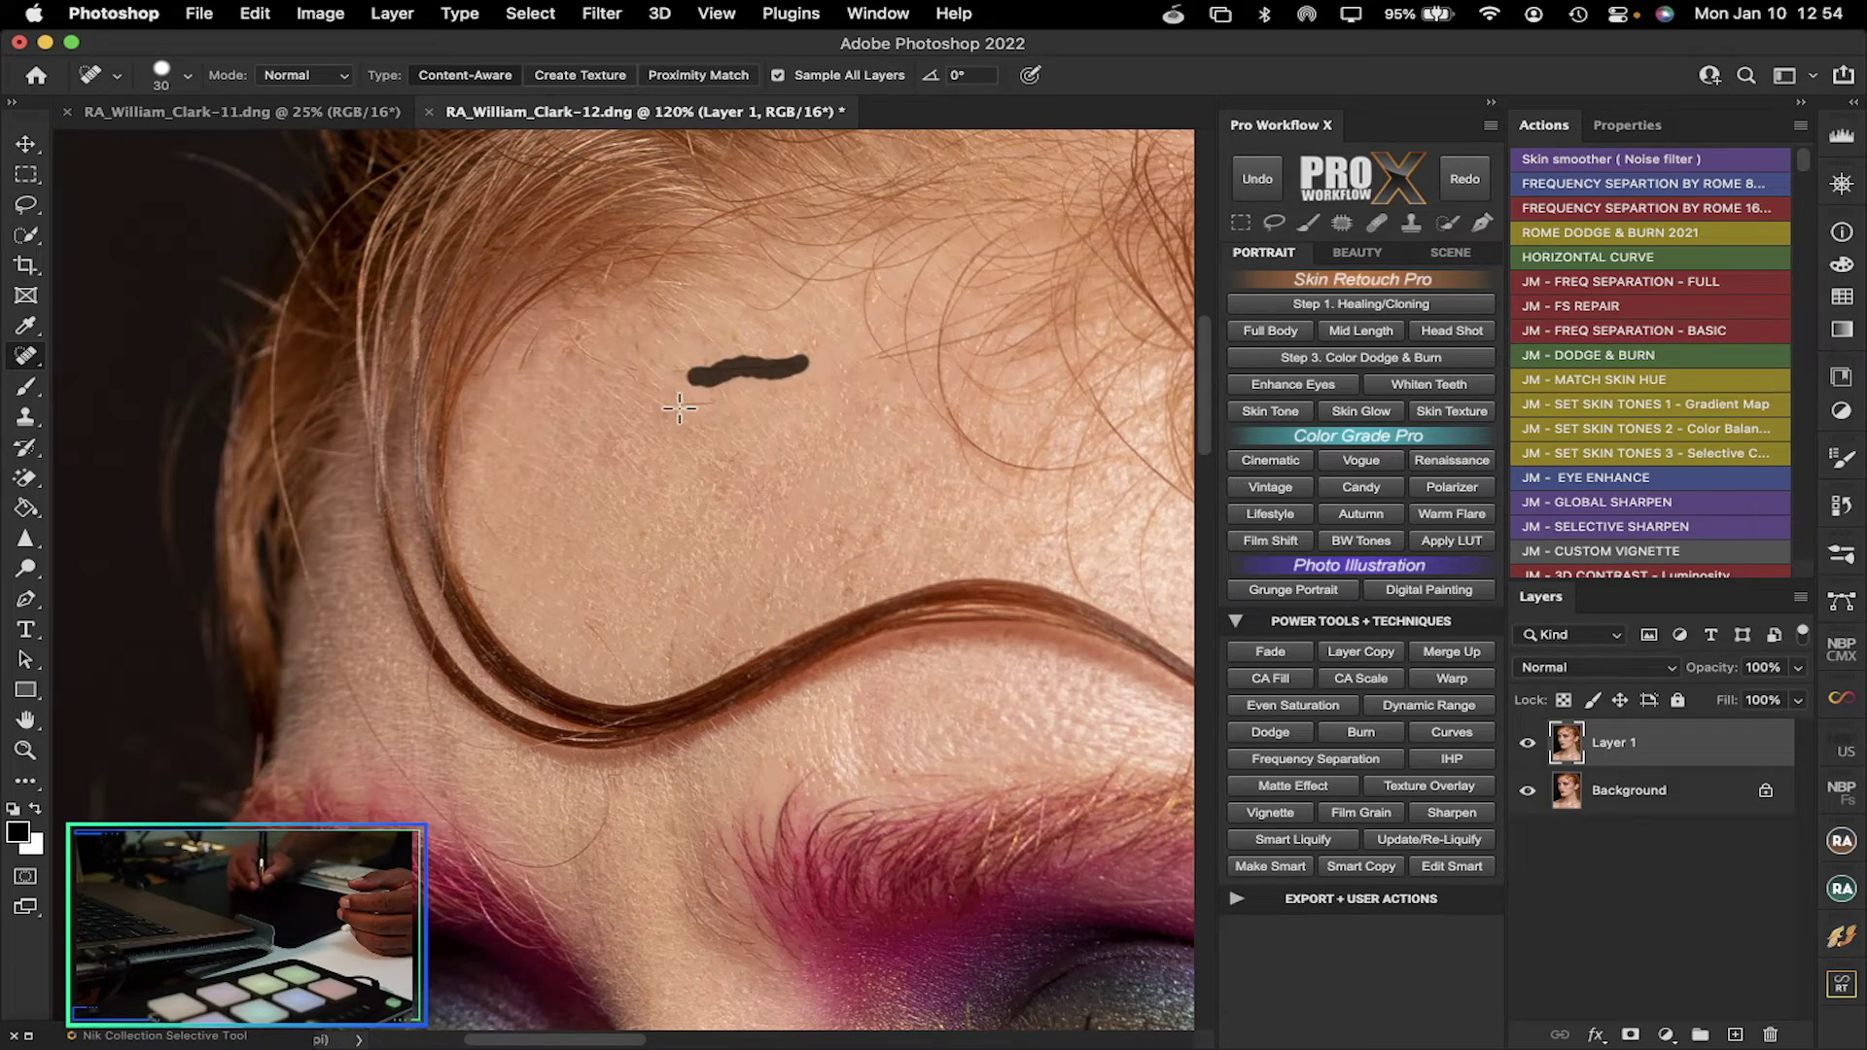
{"action": "left_click_drag", "start_coordinate": [671, 403], "coordinate": [734, 395]}
{"action": "left_click_drag", "start_coordinate": [790, 272], "coordinate": [721, 323]}
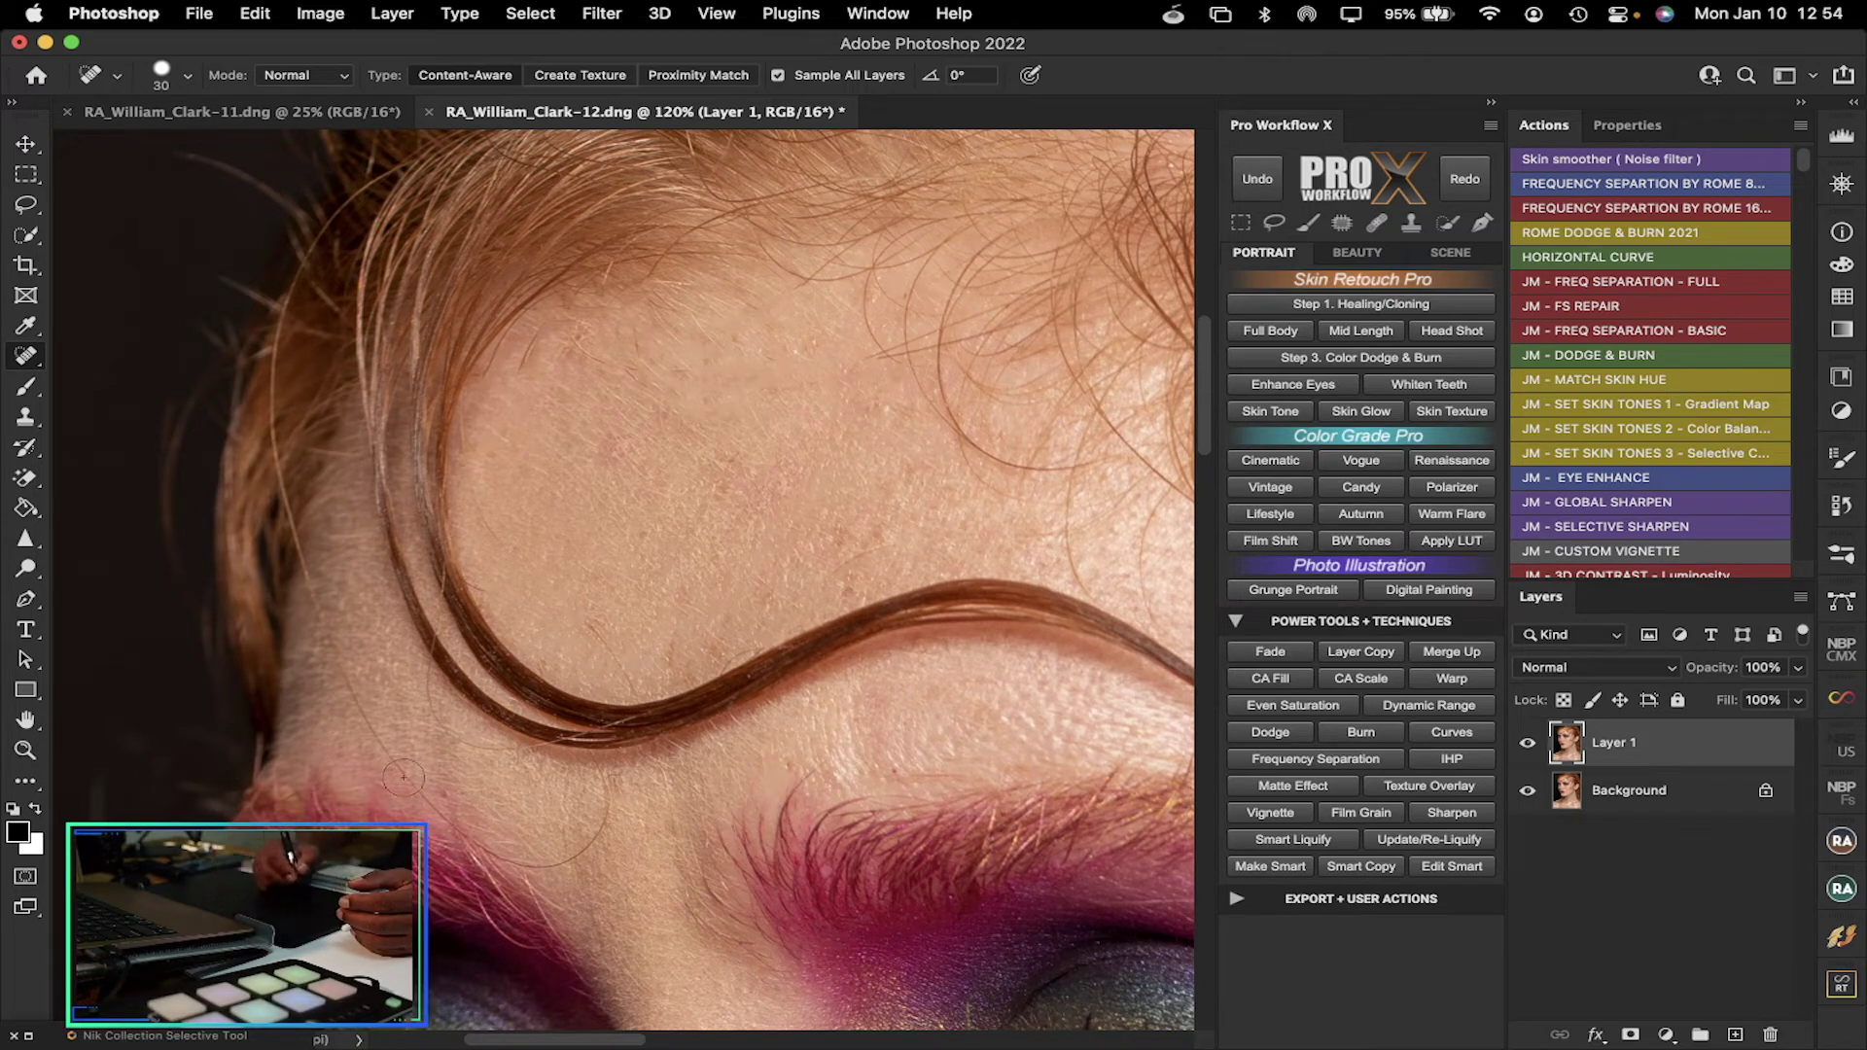
{"action": "mouse_move", "coordinate": [611, 792]}
{"action": "left_mouse_down"}
{"action": "mouse_move", "coordinate": [556, 861]}
{"action": "mouse_move", "coordinate": [520, 866]}
{"action": "mouse_move", "coordinate": [406, 763]}
{"action": "left_mouse_up"}
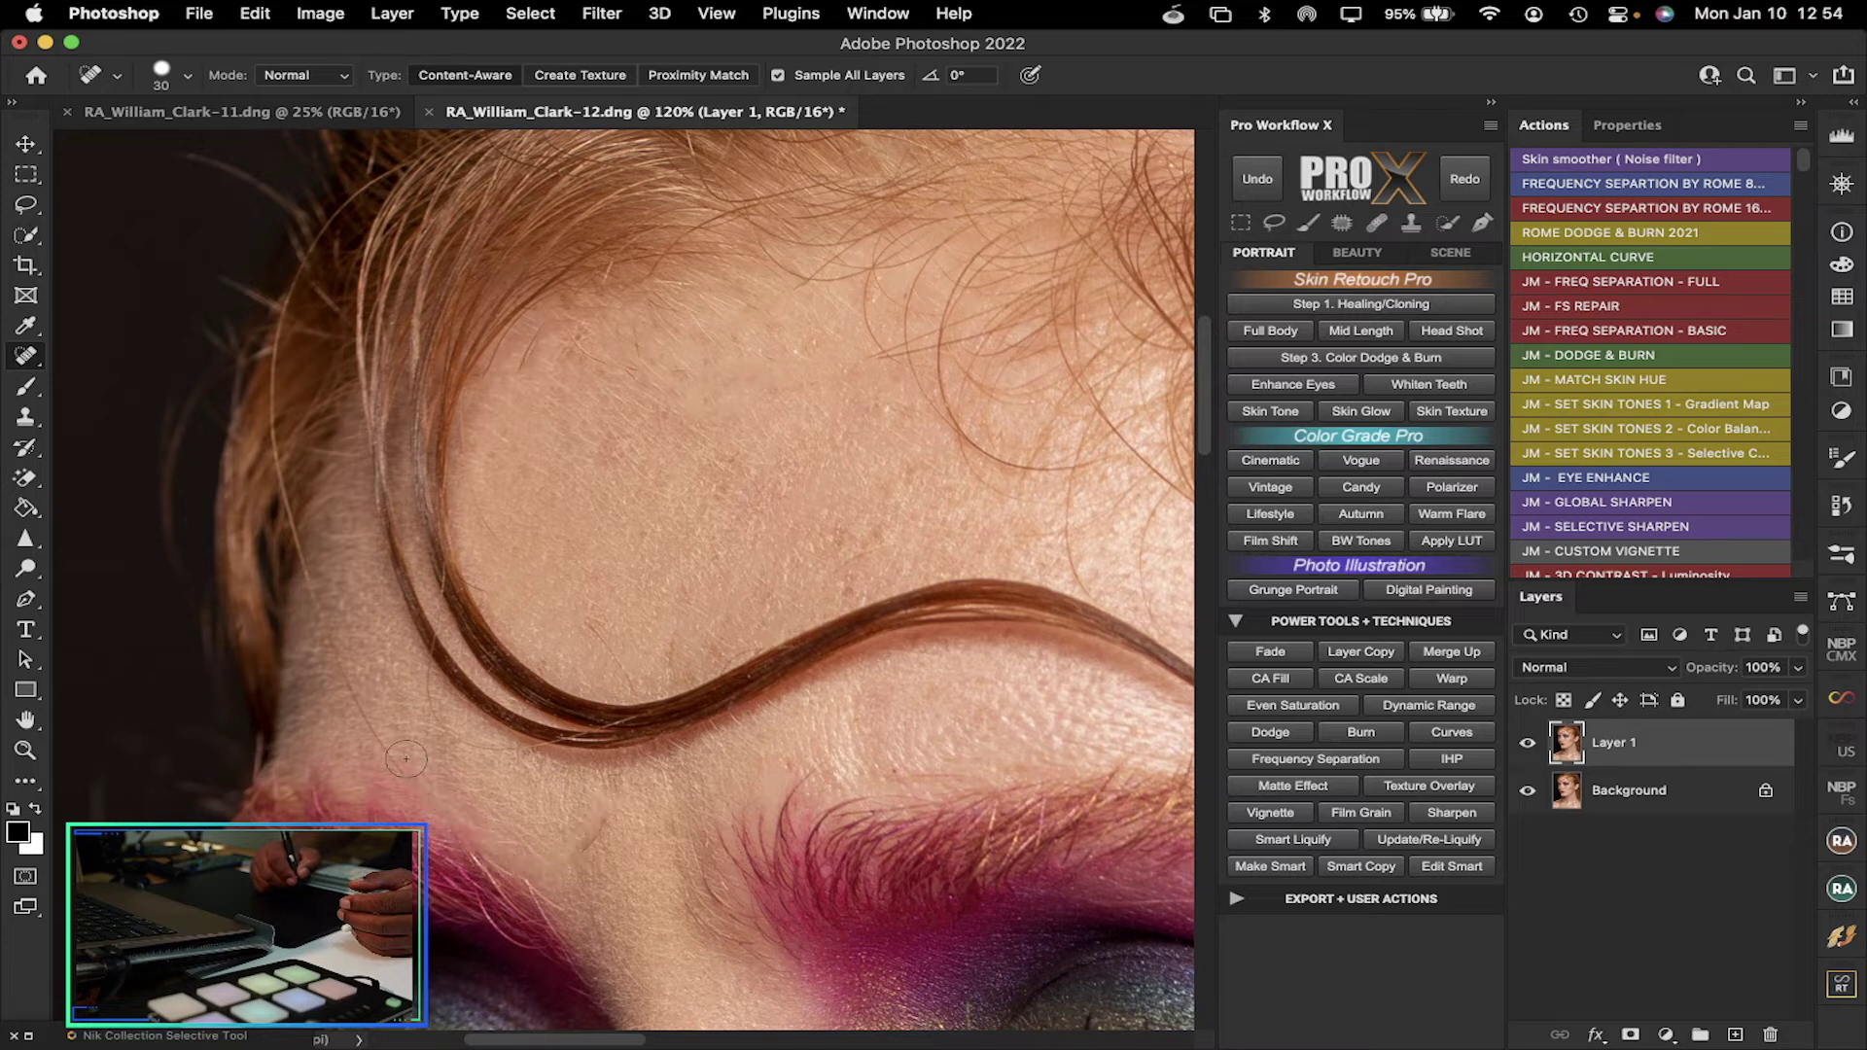
{"action": "mouse_move", "coordinate": [381, 746]}
{"action": "left_mouse_down"}
{"action": "mouse_move", "coordinate": [281, 540]}
{"action": "mouse_move", "coordinate": [311, 546]}
{"action": "mouse_move", "coordinate": [326, 576]}
{"action": "left_mouse_up"}
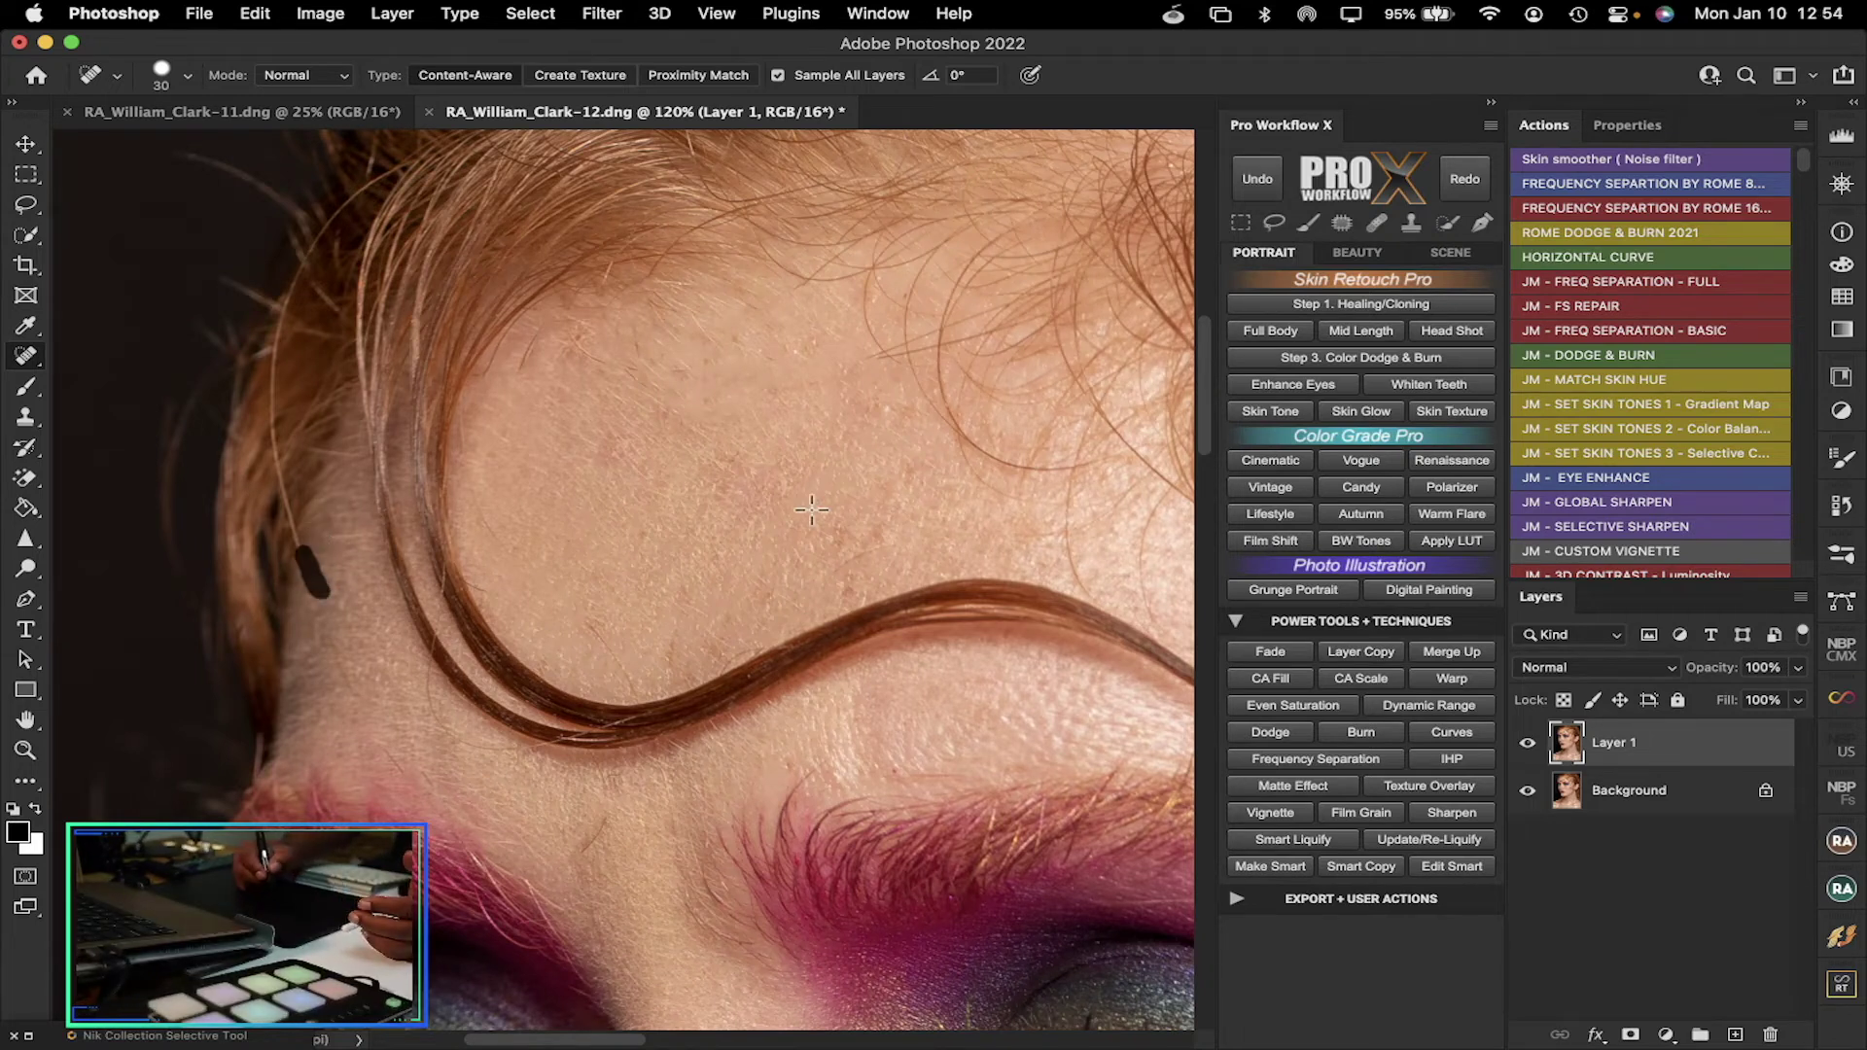
Heal a forehead spot above the brow and stray hairs along the brow hairline
{"action": "left_click_drag", "start_coordinate": [1205, 413], "coordinate": [1233, 510]}
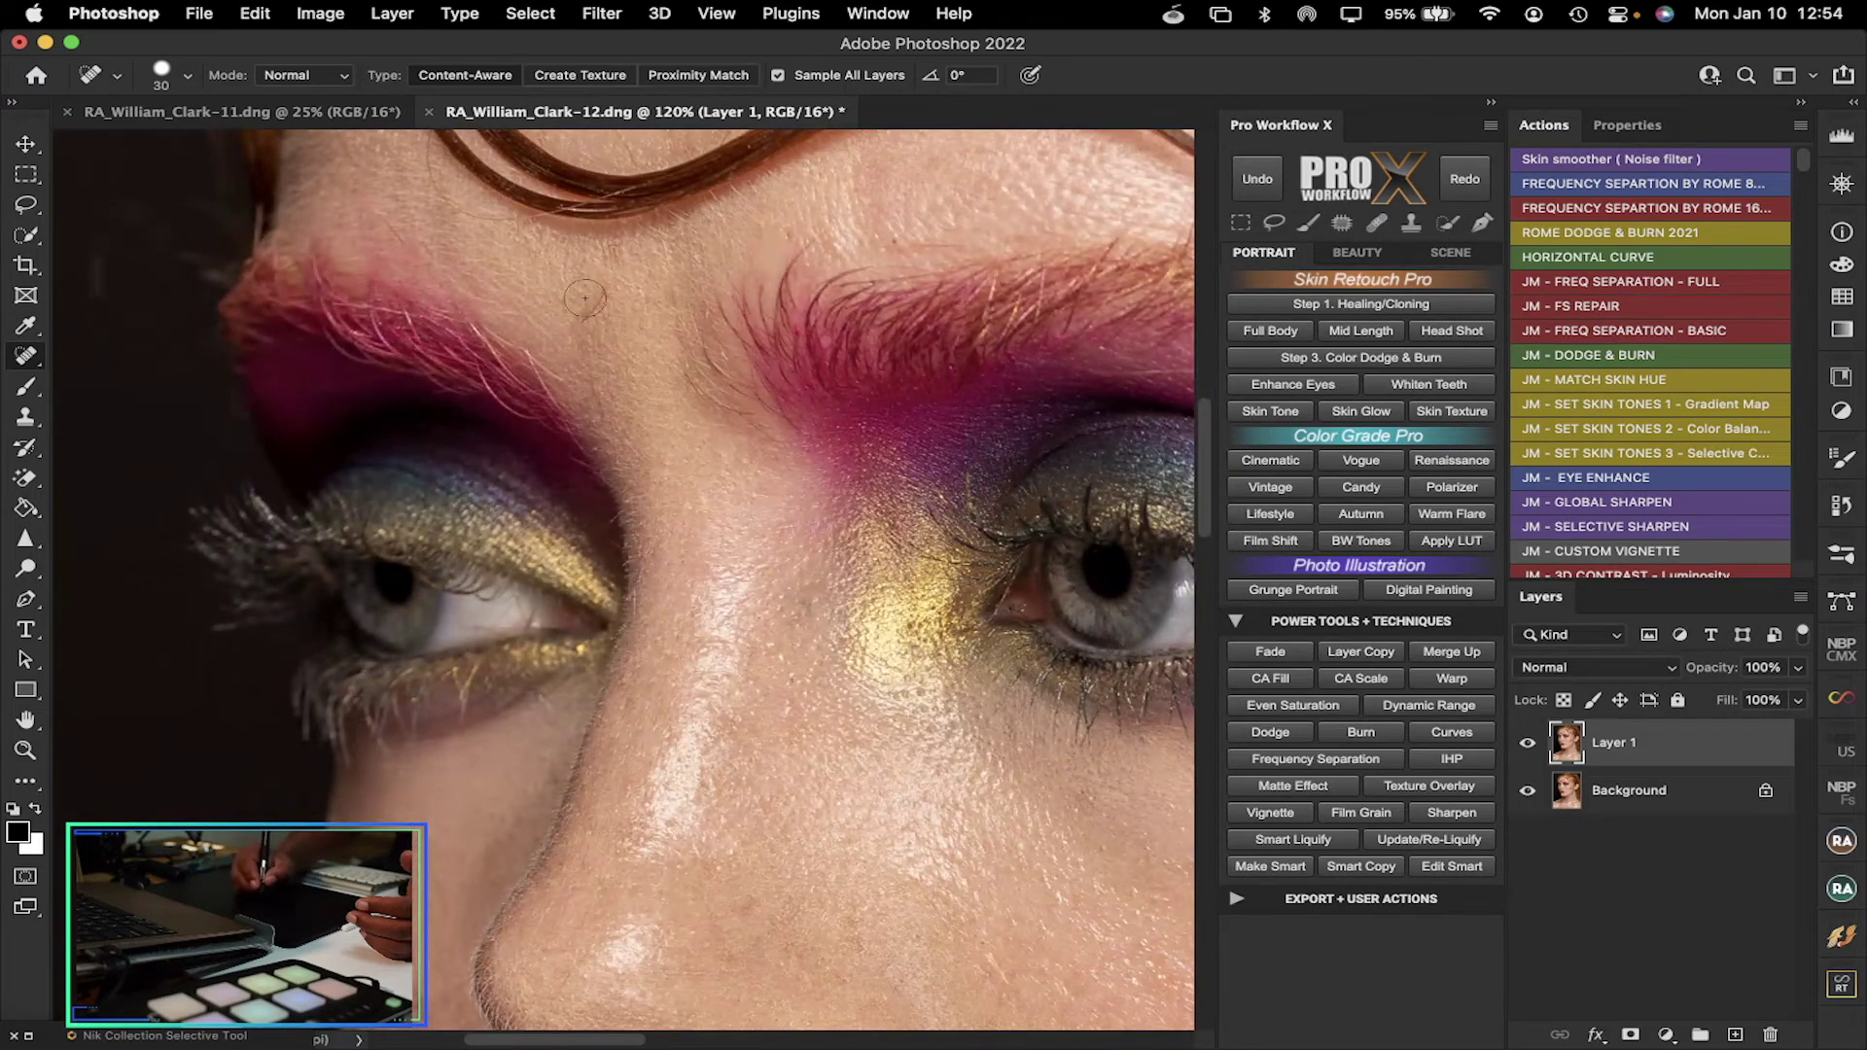
{"action": "mouse_move", "coordinate": [601, 294]}
{"action": "left_mouse_down"}
{"action": "mouse_move", "coordinate": [586, 316]}
{"action": "mouse_move", "coordinate": [595, 402]}
{"action": "mouse_move", "coordinate": [610, 396]}
{"action": "left_mouse_up"}
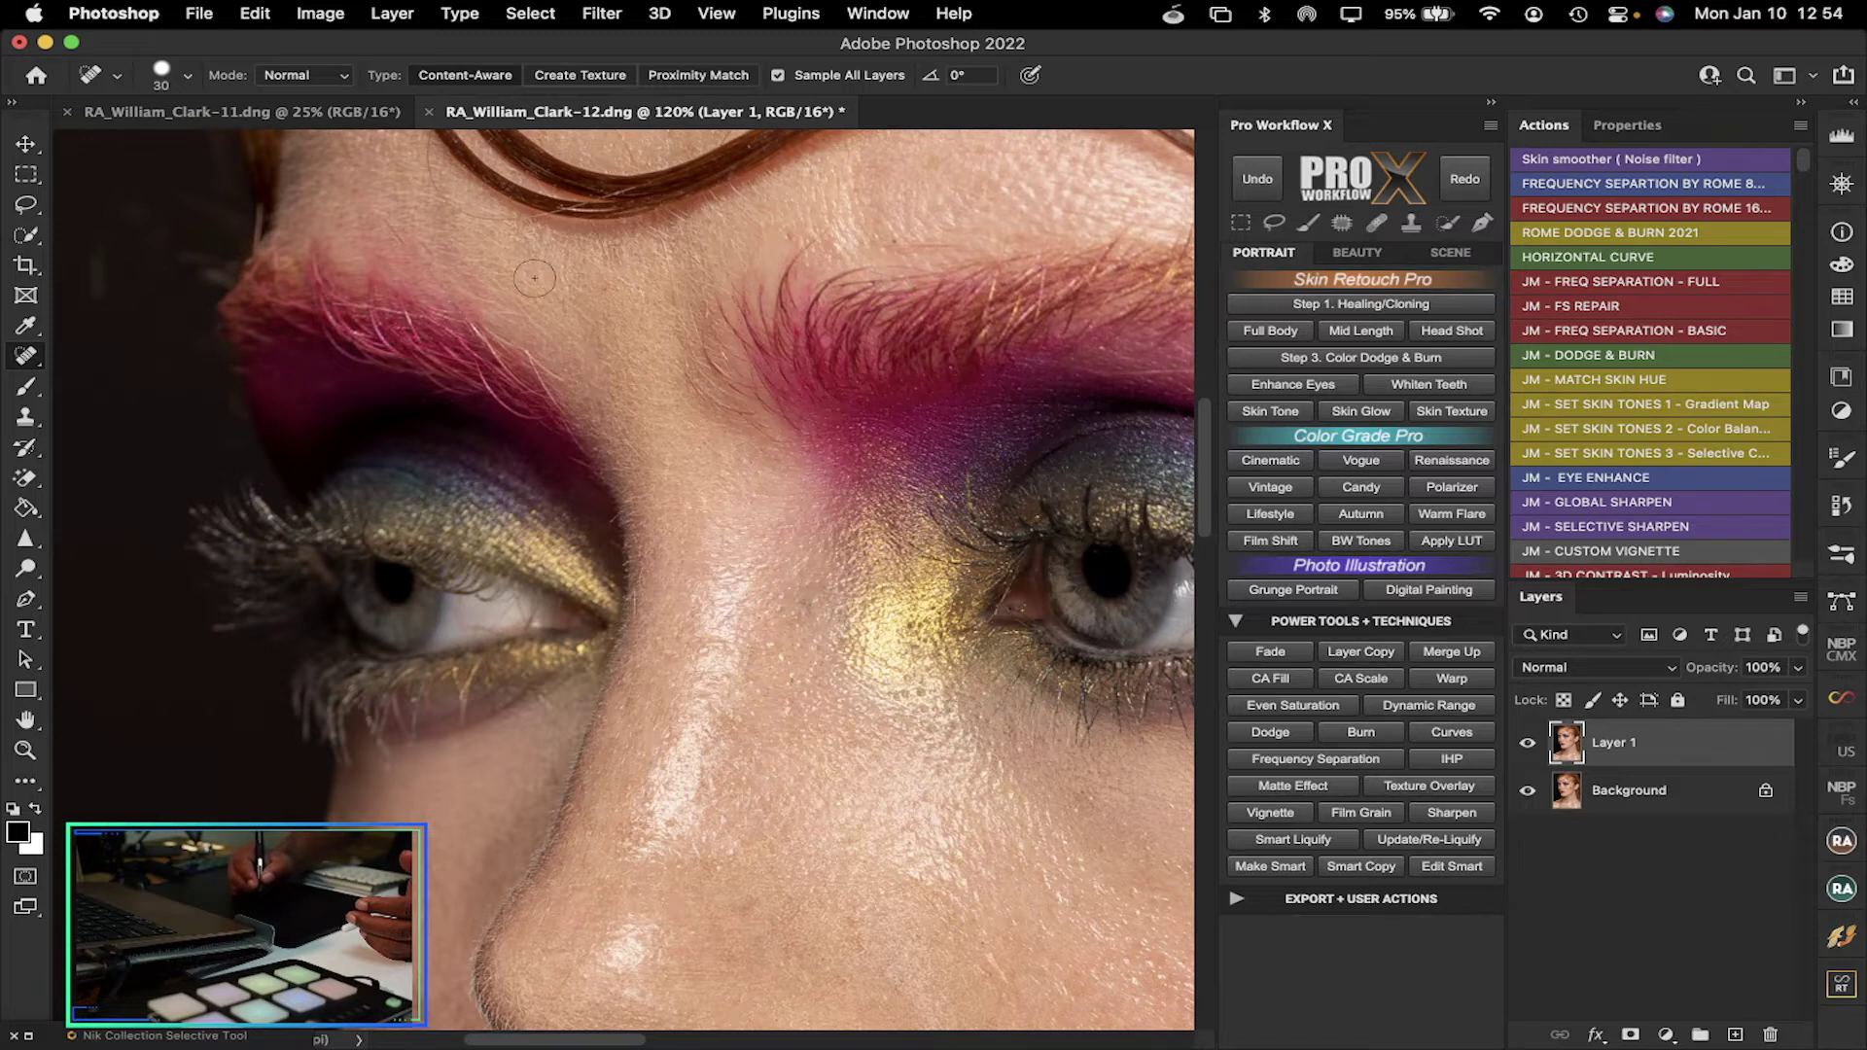
{"action": "mouse_move", "coordinate": [514, 220]}
{"action": "left_mouse_down"}
{"action": "mouse_move", "coordinate": [448, 212]}
{"action": "mouse_move", "coordinate": [433, 146]}
{"action": "left_mouse_up"}
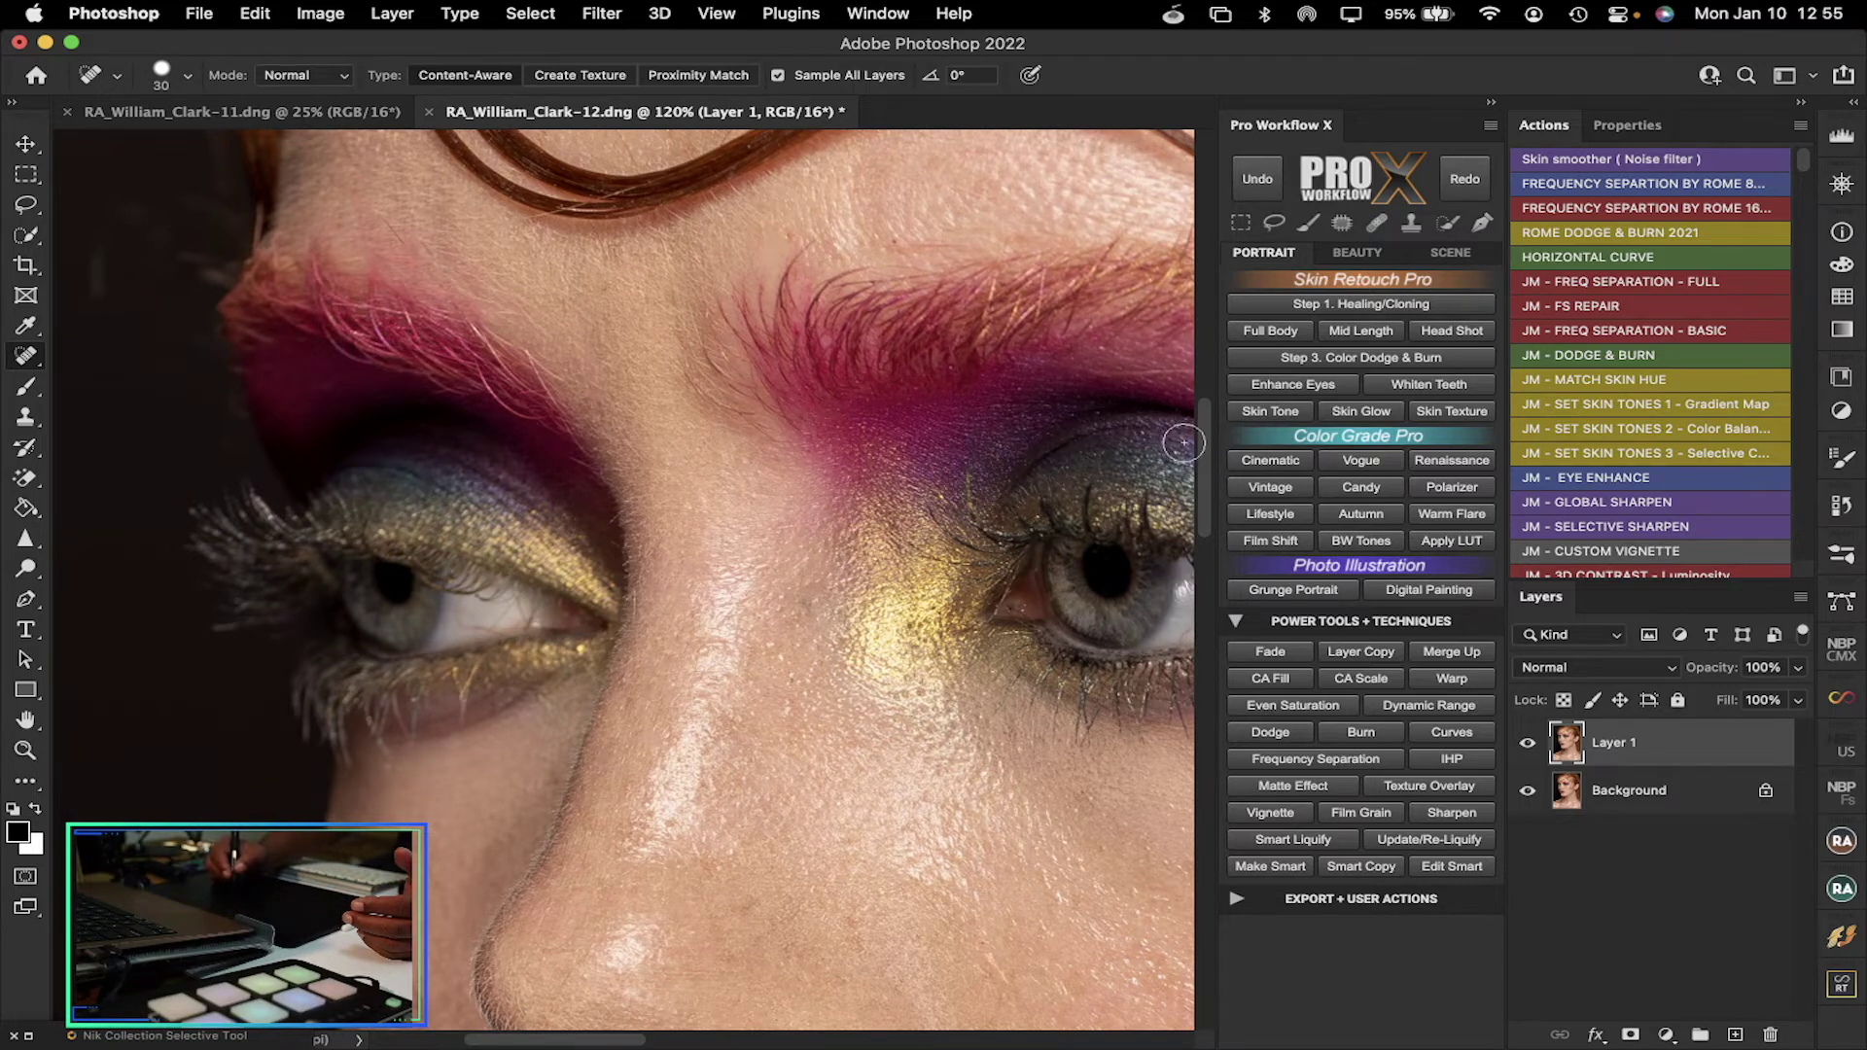
Dab out the small blemishes on the chin and a spot near the jawline
{"action": "left_click_drag", "start_coordinate": [1202, 436], "coordinate": [1203, 624]}
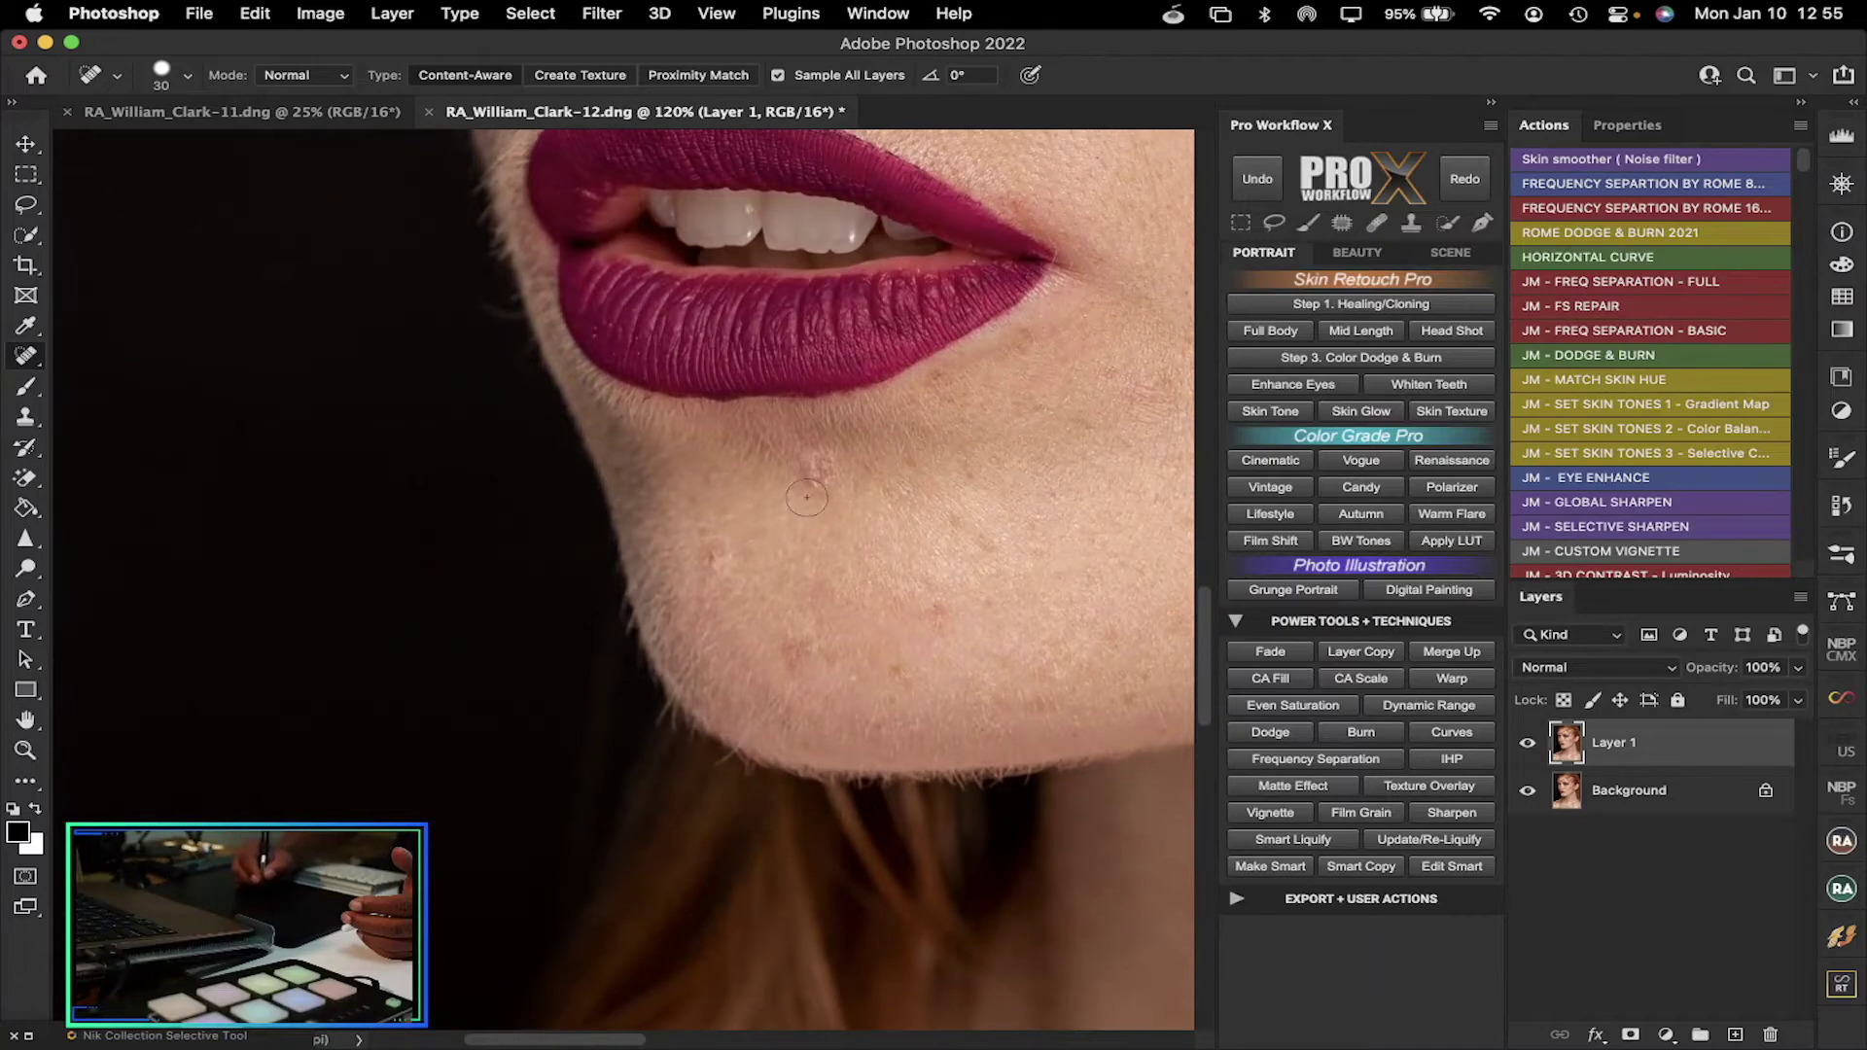
{"action": "left_click_drag", "start_coordinate": [812, 473], "coordinate": [824, 486]}
{"action": "left_click", "coordinate": [727, 545]}
{"action": "left_click", "coordinate": [801, 656]}
{"action": "left_click_drag", "start_coordinate": [817, 654], "coordinate": [799, 637]}
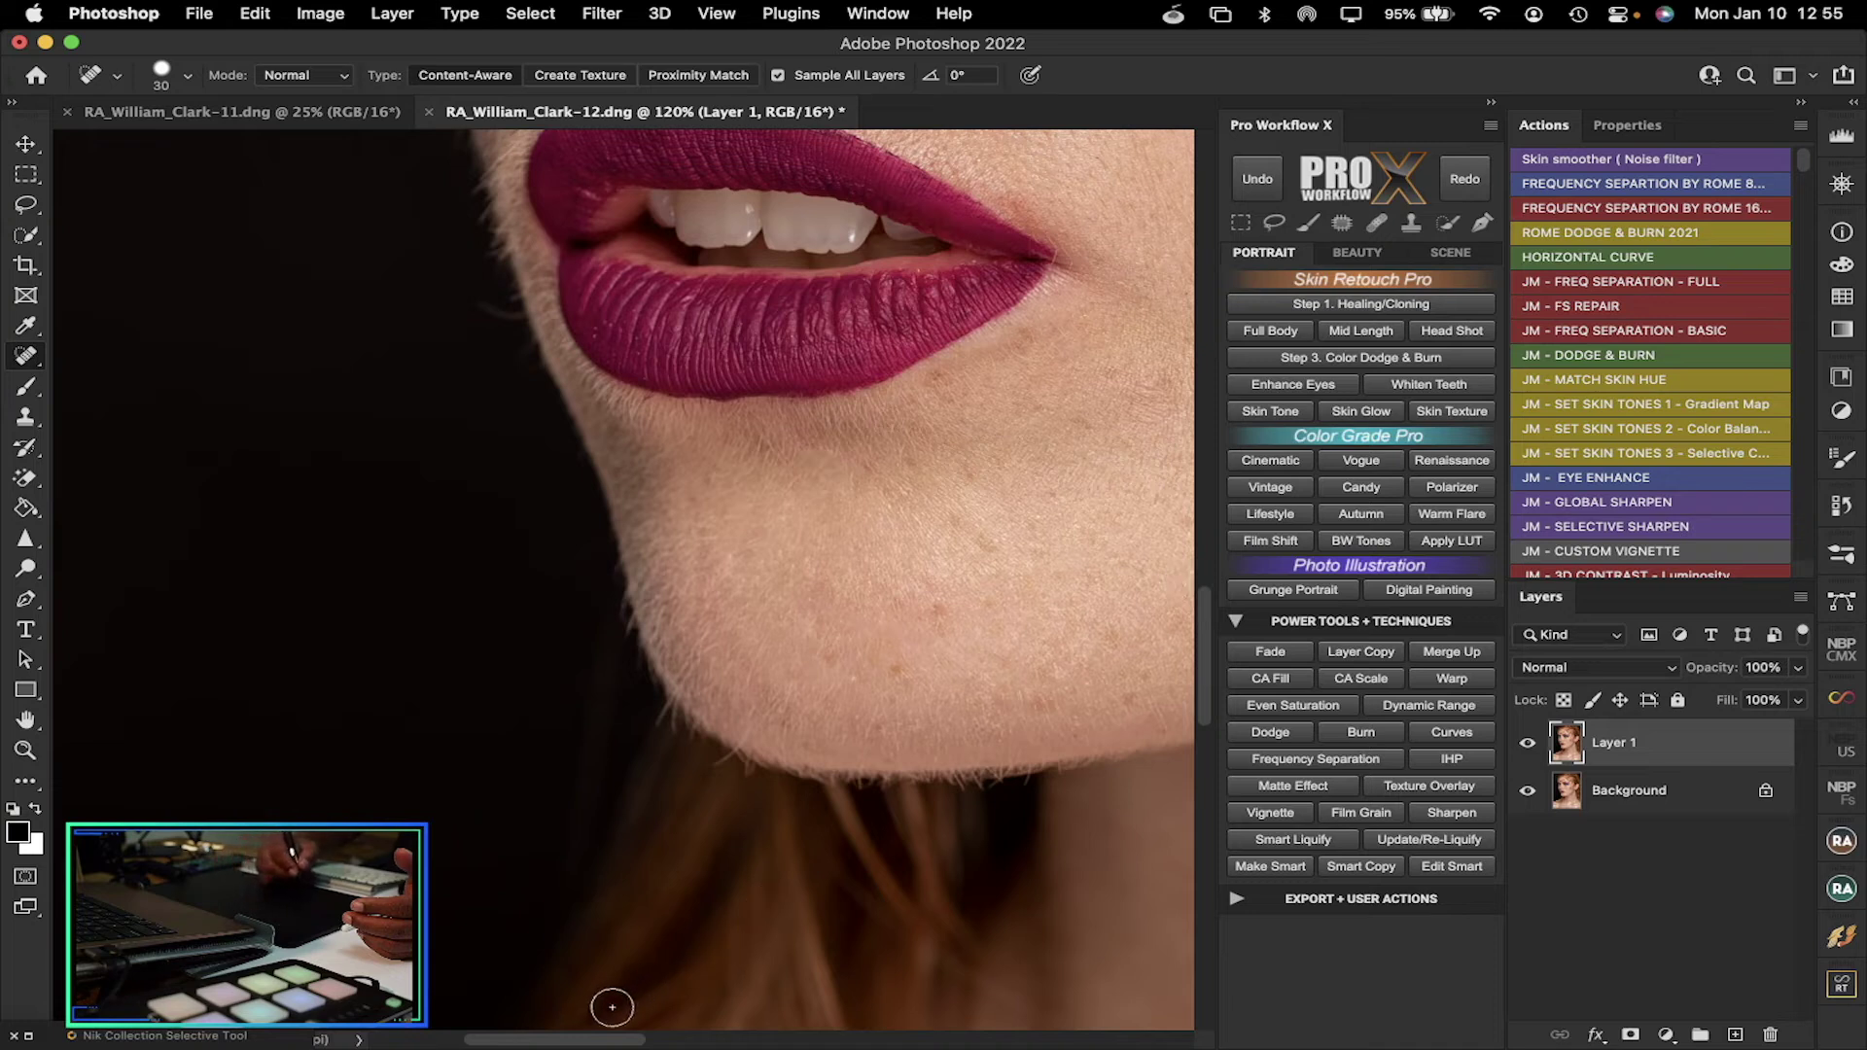
{"action": "mouse_move", "coordinate": [595, 1040]}
{"action": "left_mouse_down"}
{"action": "mouse_move", "coordinate": [369, 1038]}
{"action": "mouse_move", "coordinate": [842, 1016]}
{"action": "mouse_move", "coordinate": [800, 1011]}
{"action": "left_mouse_up"}
{"action": "mouse_move", "coordinate": [719, 378]}
{"action": "left_mouse_down"}
{"action": "mouse_move", "coordinate": [707, 419]}
{"action": "mouse_move", "coordinate": [705, 370]}
{"action": "mouse_move", "coordinate": [685, 417]}
{"action": "mouse_move", "coordinate": [705, 422]}
{"action": "mouse_move", "coordinate": [739, 375]}
{"action": "left_mouse_up"}
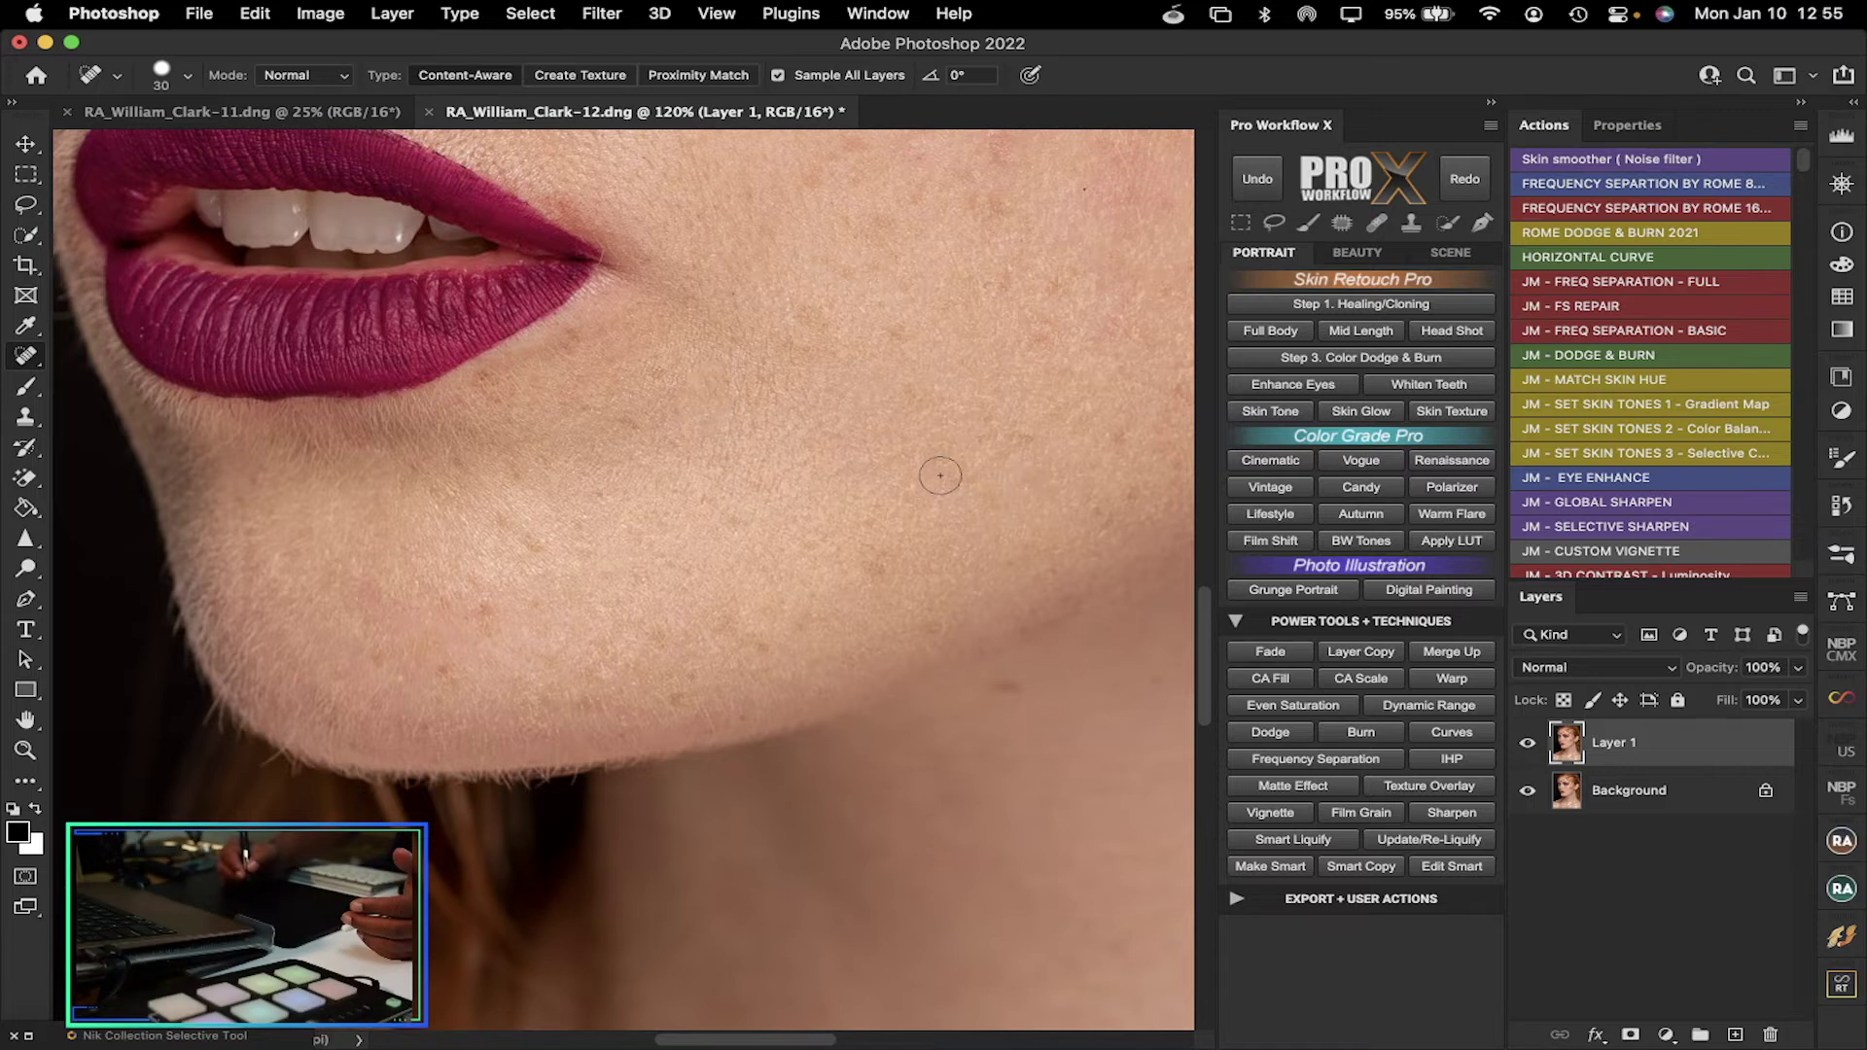
{"action": "left_click_drag", "start_coordinate": [642, 420], "coordinate": [671, 400]}
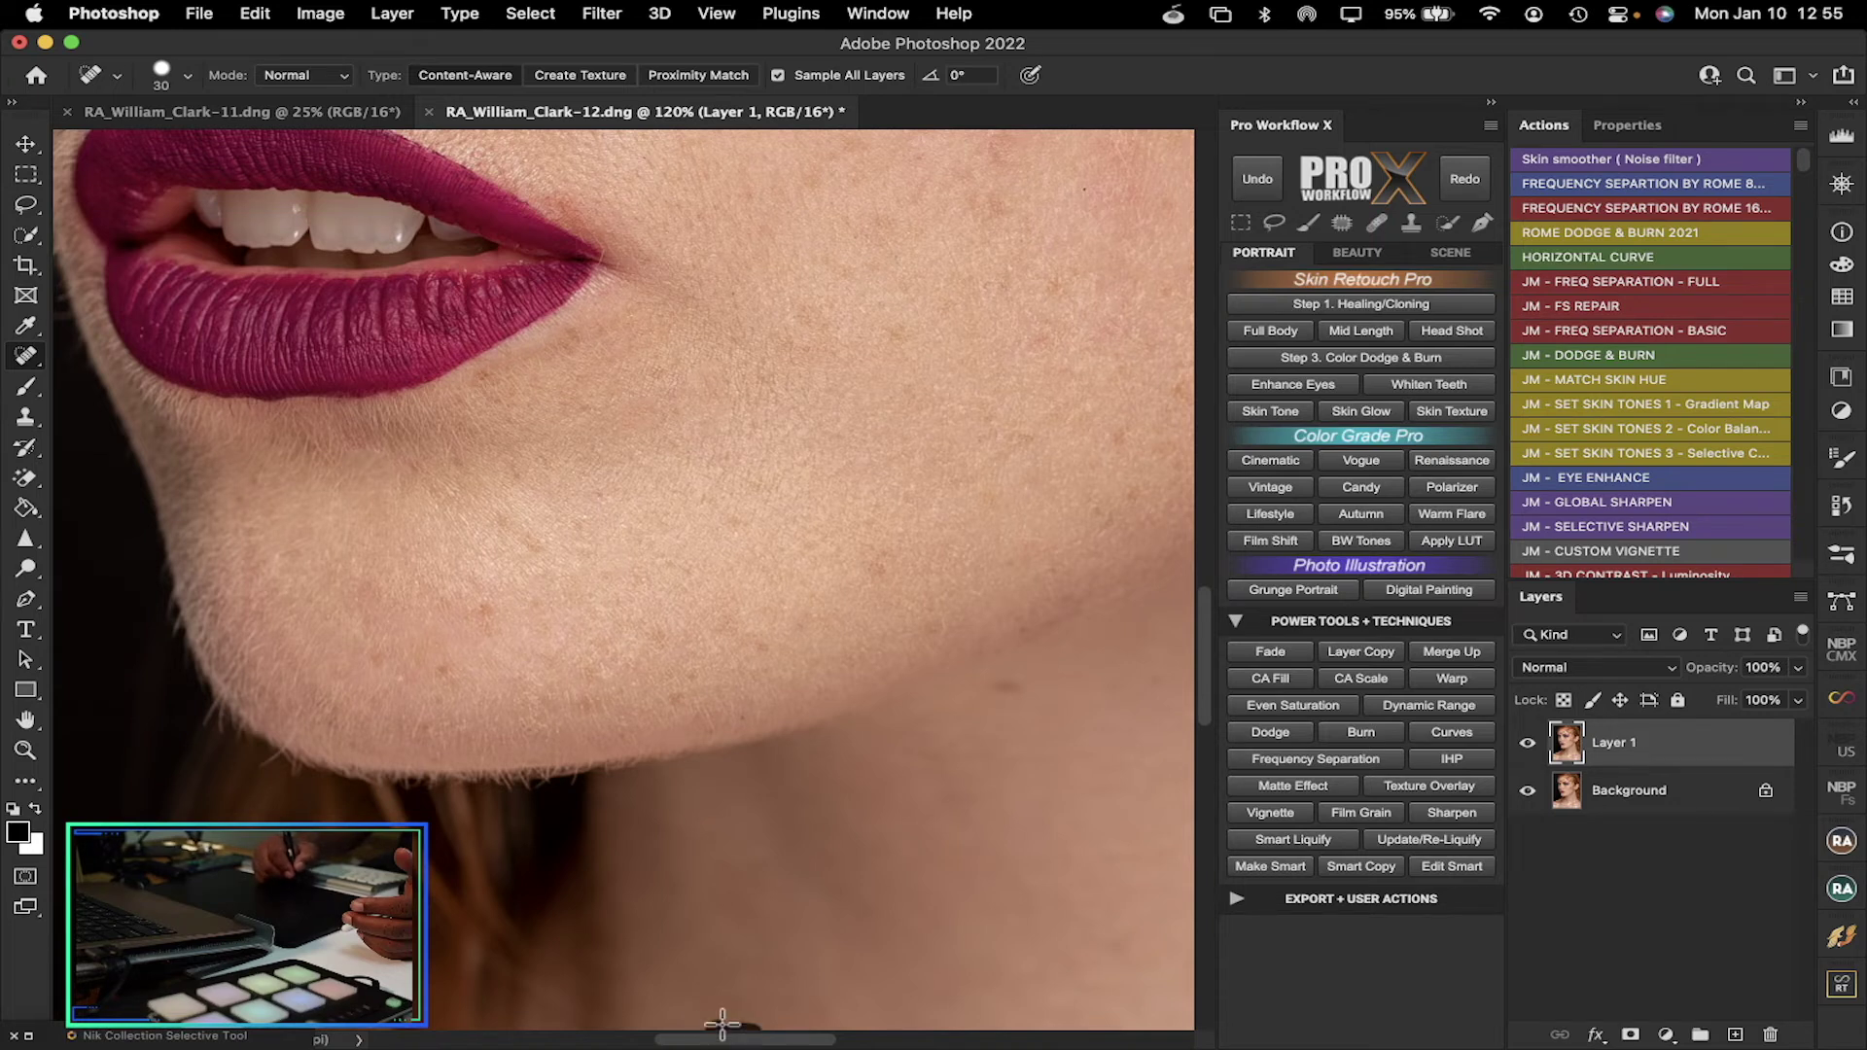
{"action": "mouse_move", "coordinate": [710, 1040]}
{"action": "left_mouse_down"}
{"action": "mouse_move", "coordinate": [825, 1040]}
{"action": "mouse_move", "coordinate": [722, 1041]}
{"action": "left_mouse_up"}
Heal blemishes under the eye, on the upper cheek and beside the outer eye corner
{"action": "left_click_drag", "start_coordinate": [1204, 622], "coordinate": [1222, 492]}
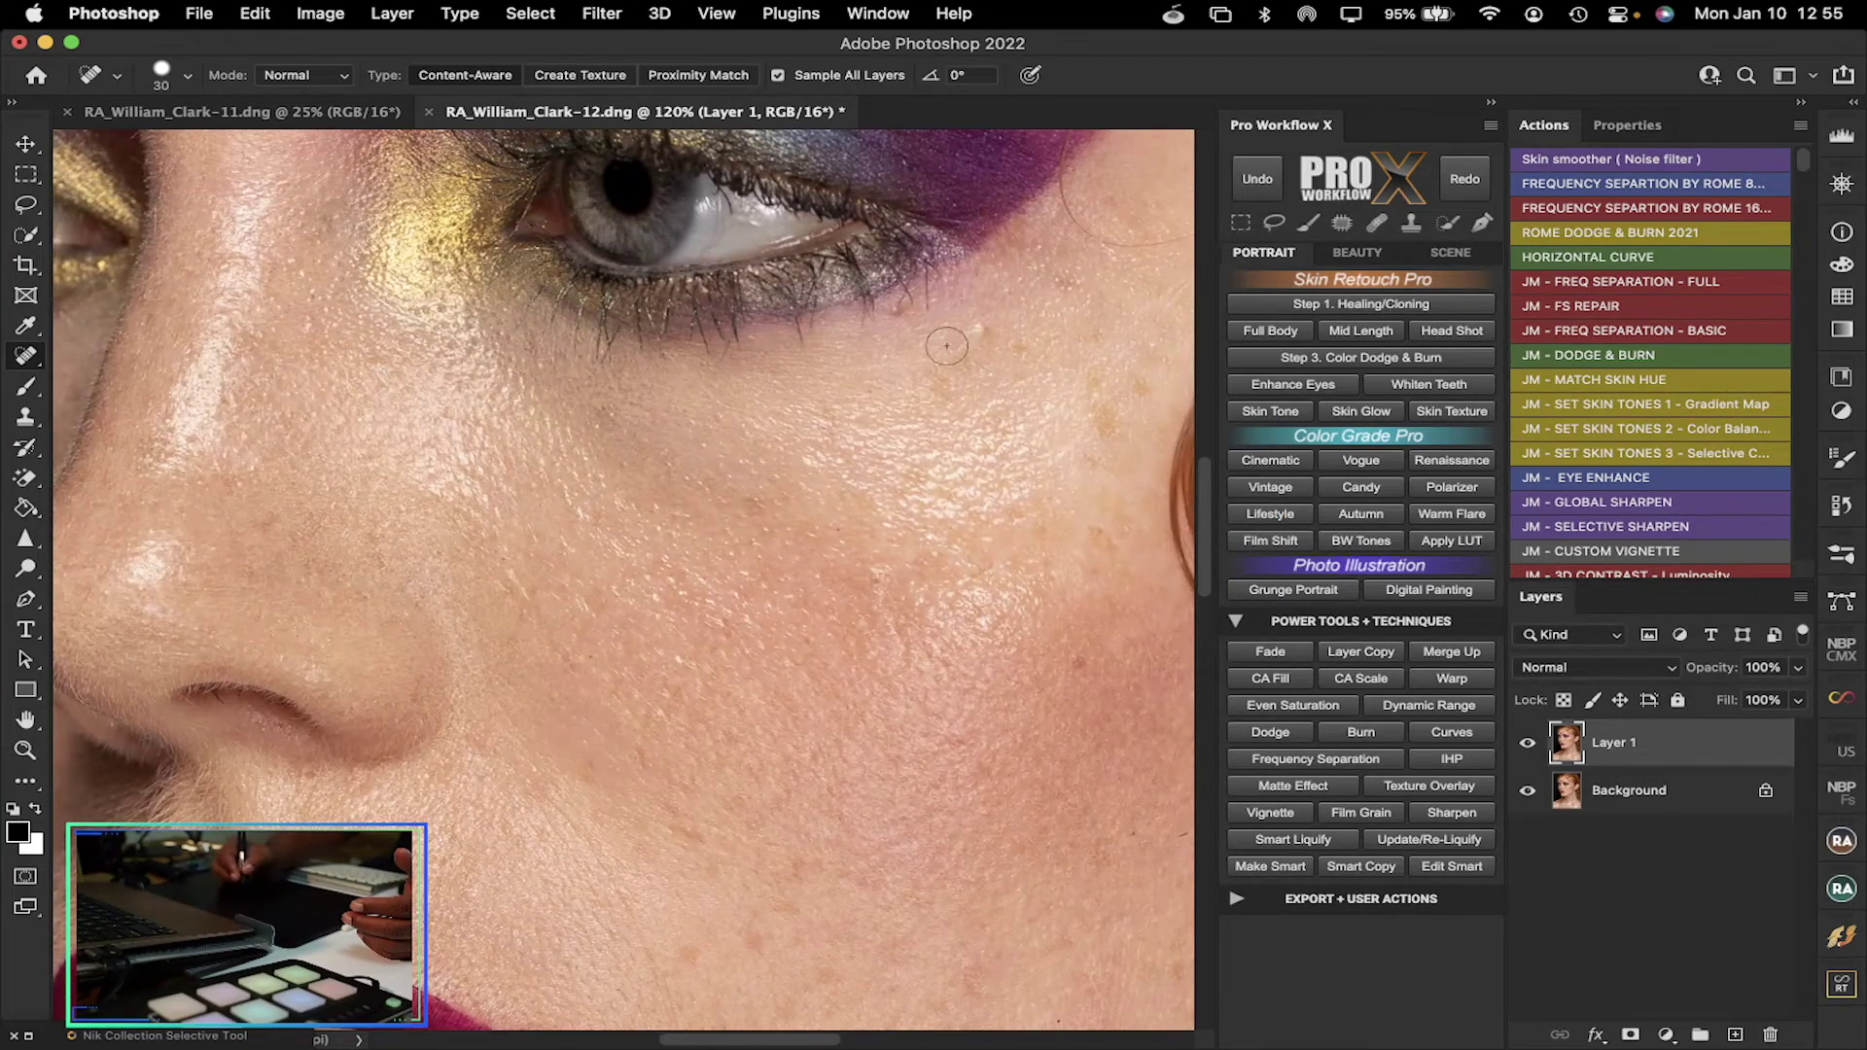
{"action": "left_click_drag", "start_coordinate": [984, 323], "coordinate": [967, 348]}
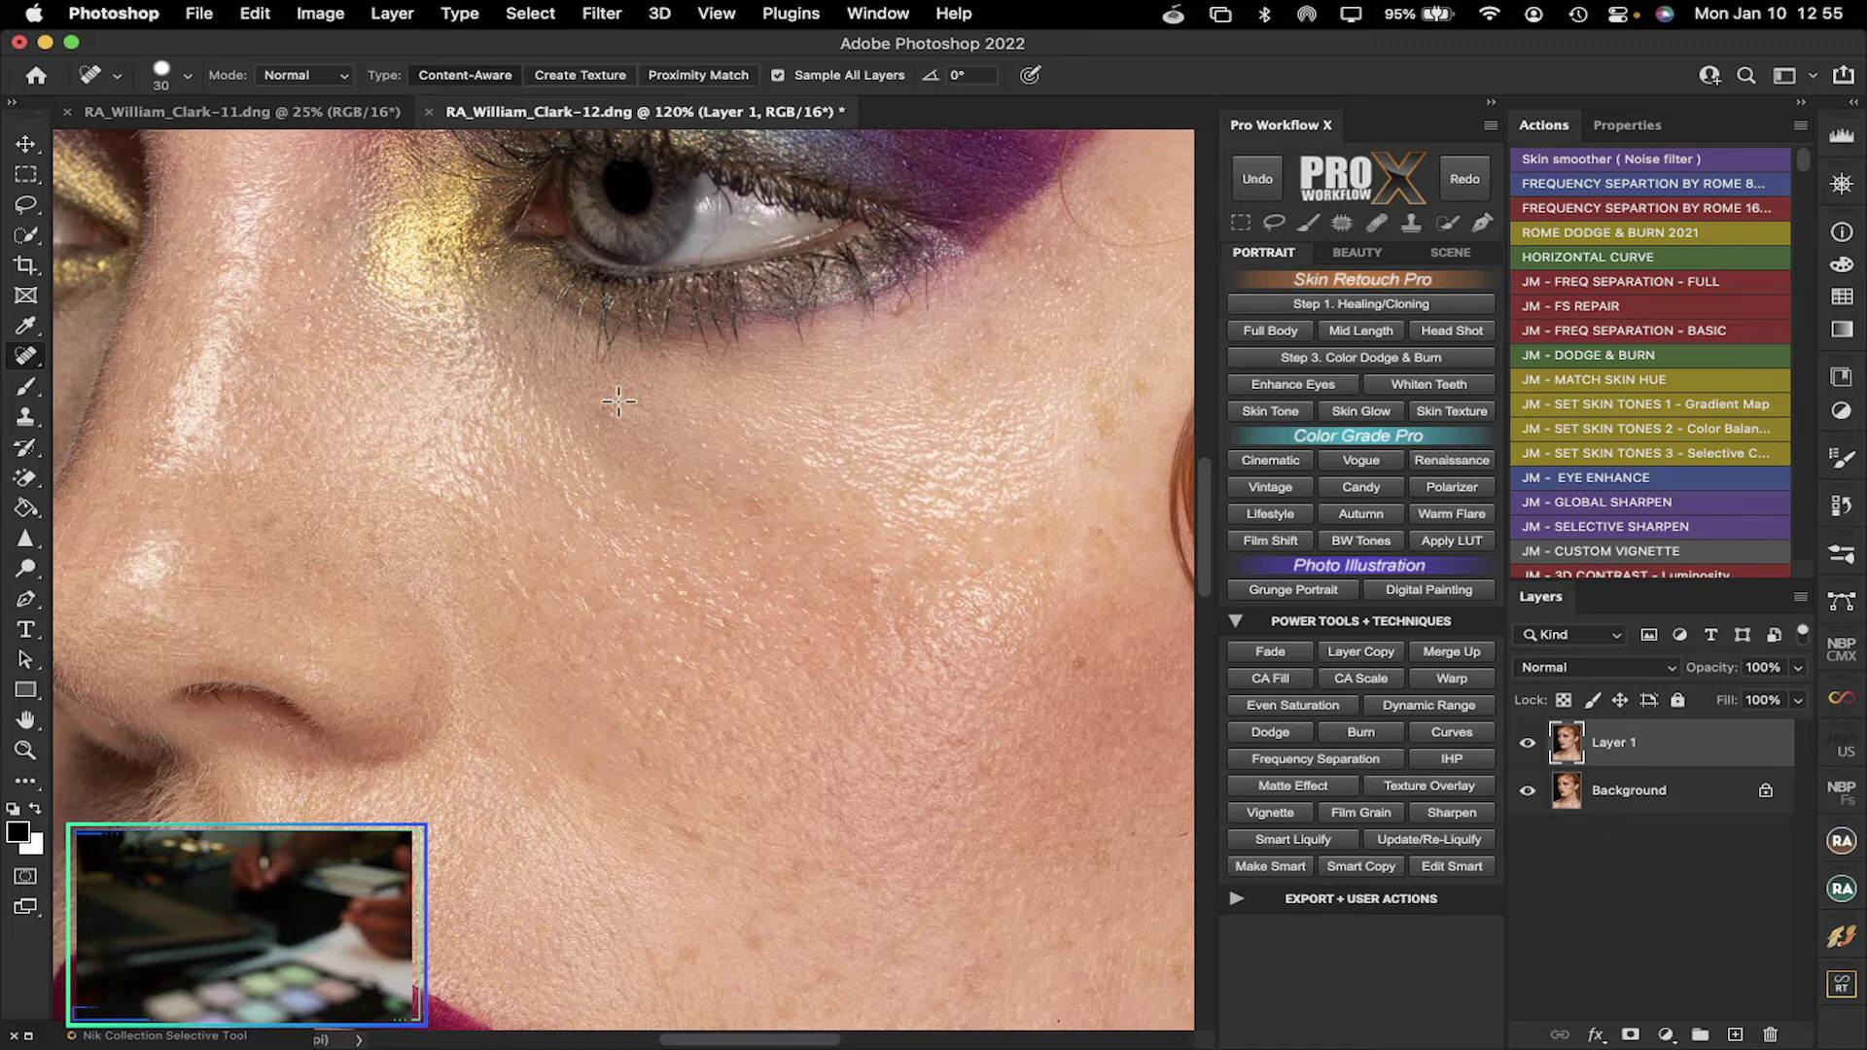
{"action": "left_click_drag", "start_coordinate": [619, 403], "coordinate": [702, 426]}
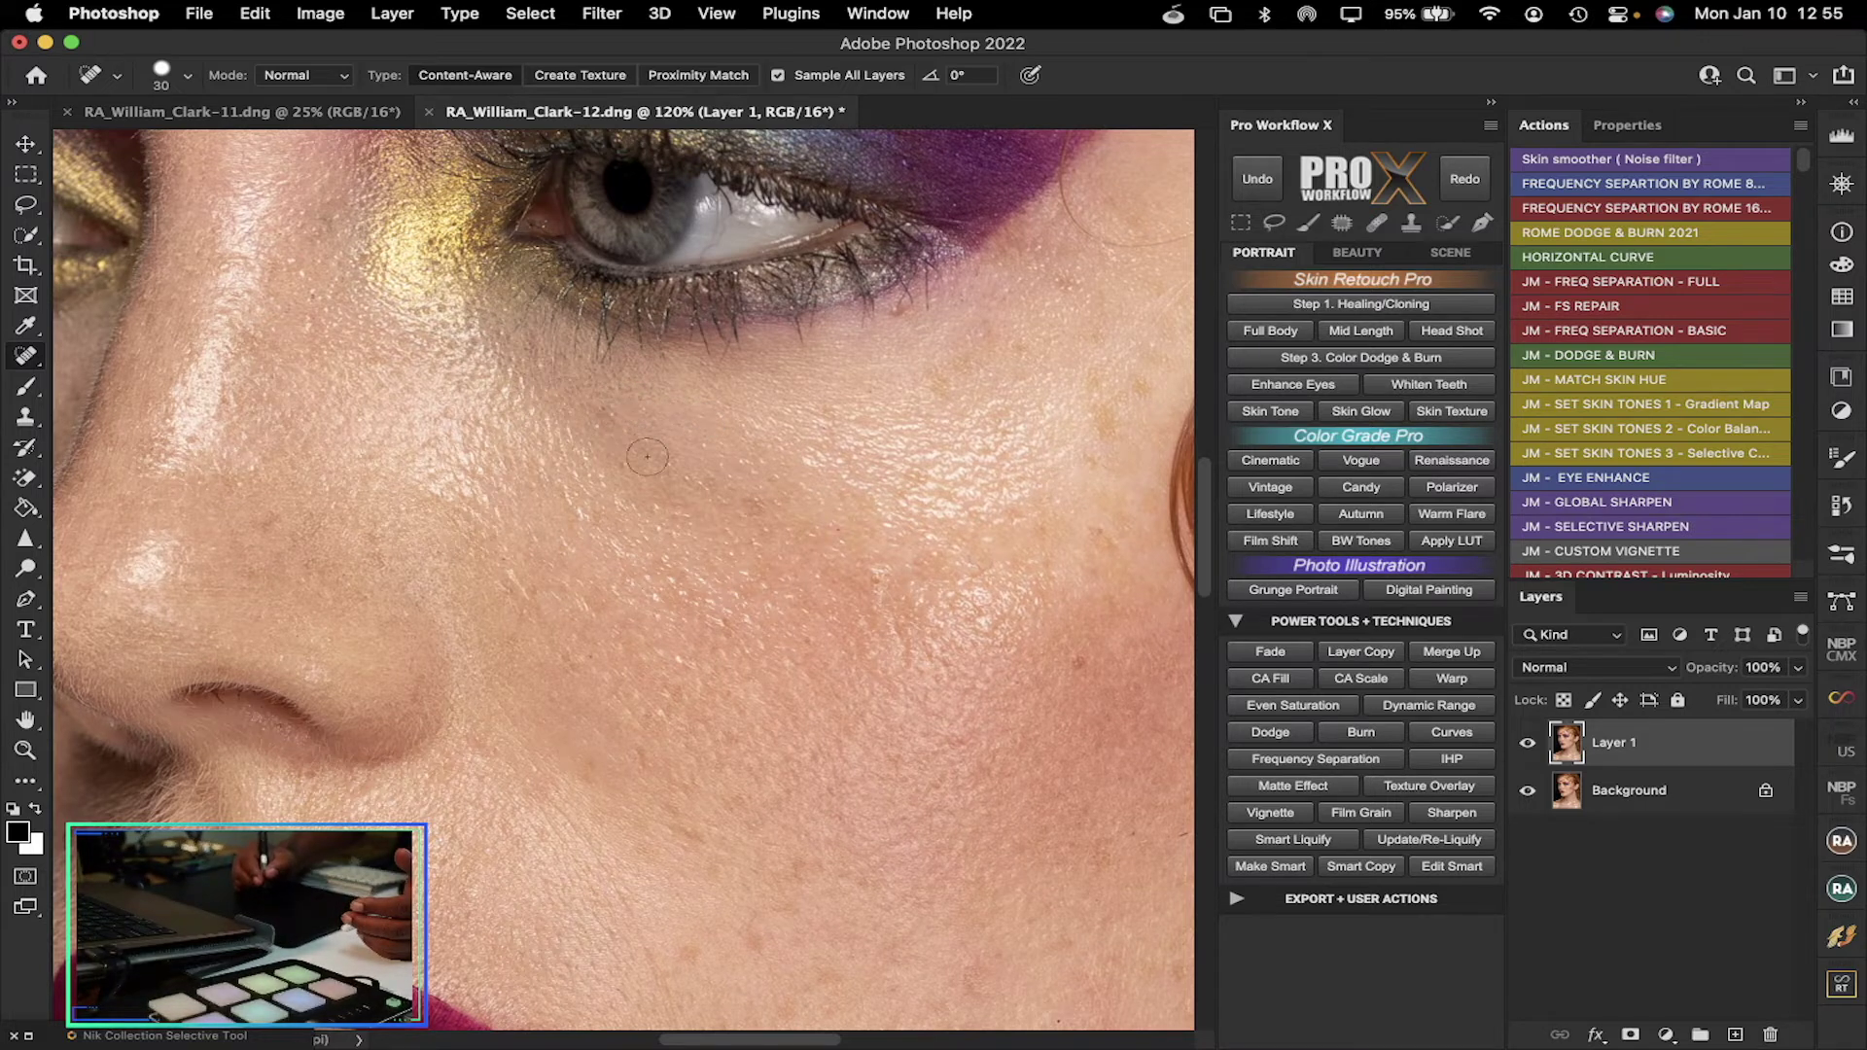
{"action": "left_click_drag", "start_coordinate": [887, 584], "coordinate": [842, 556]}
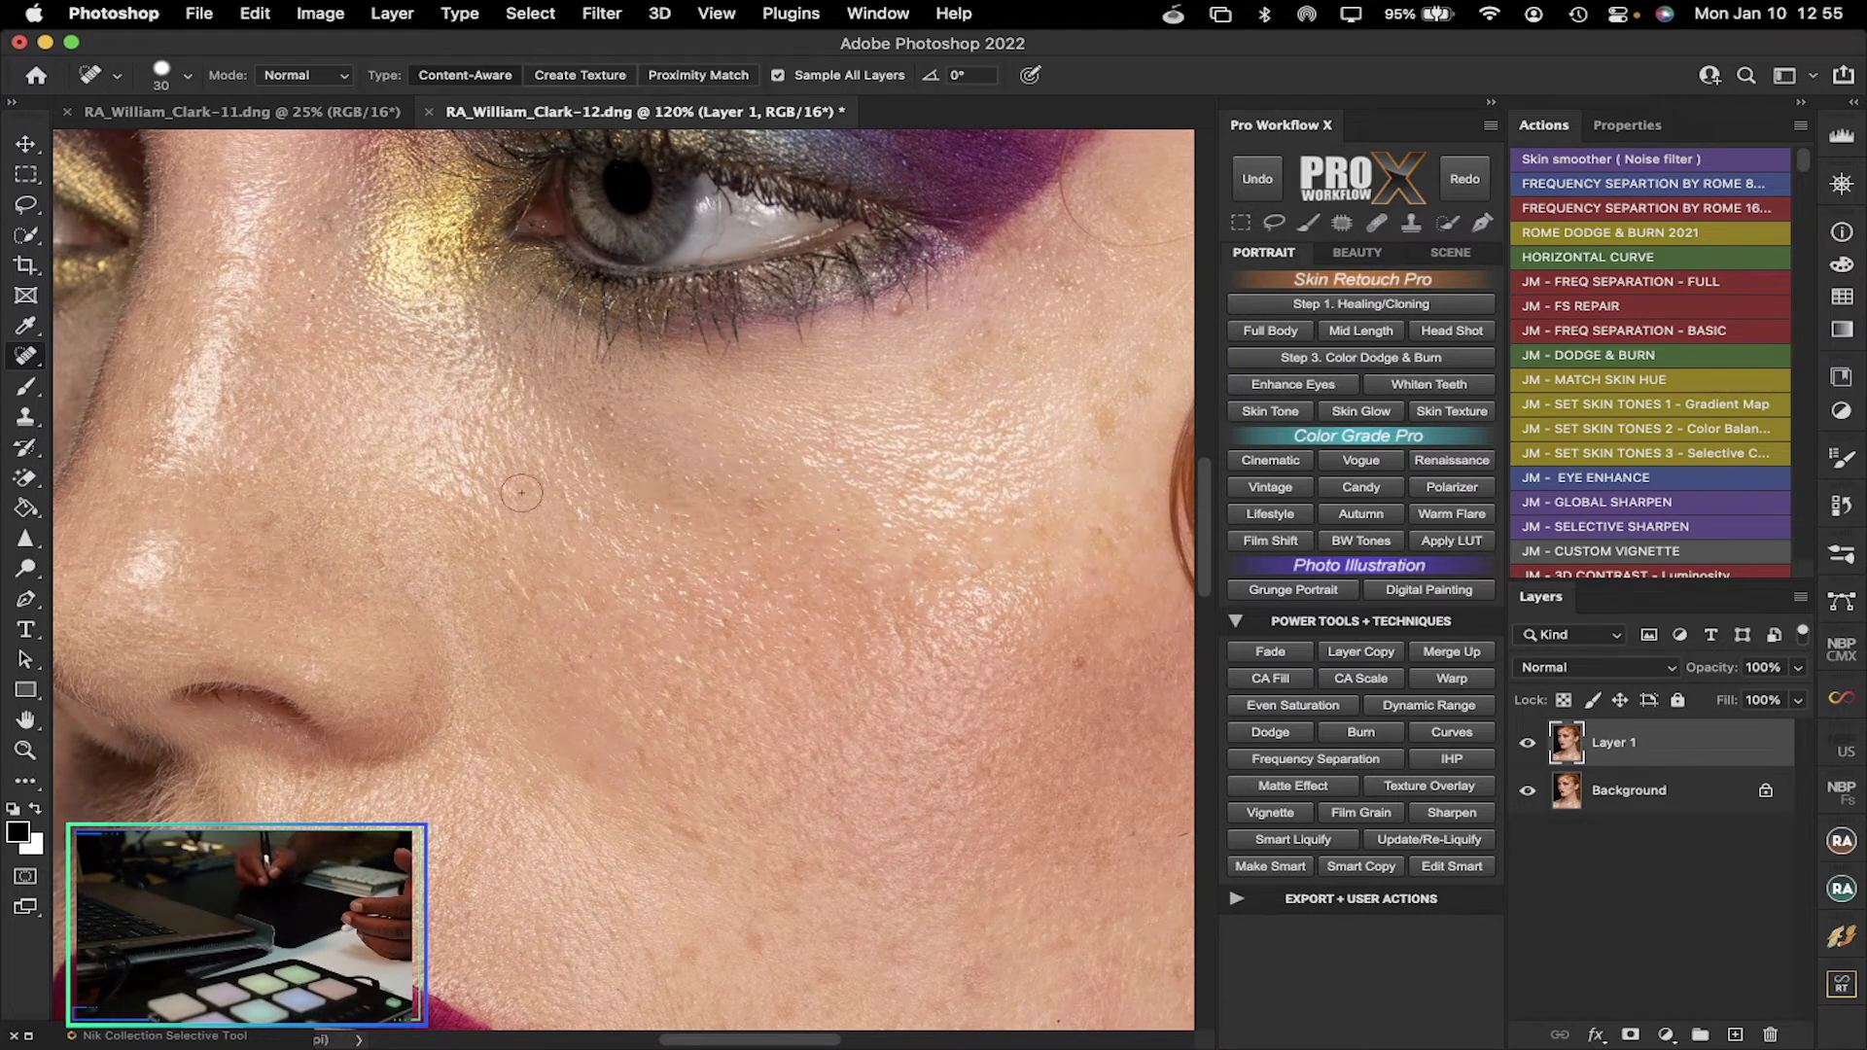
{"action": "left_click_drag", "start_coordinate": [523, 595], "coordinate": [525, 562]}
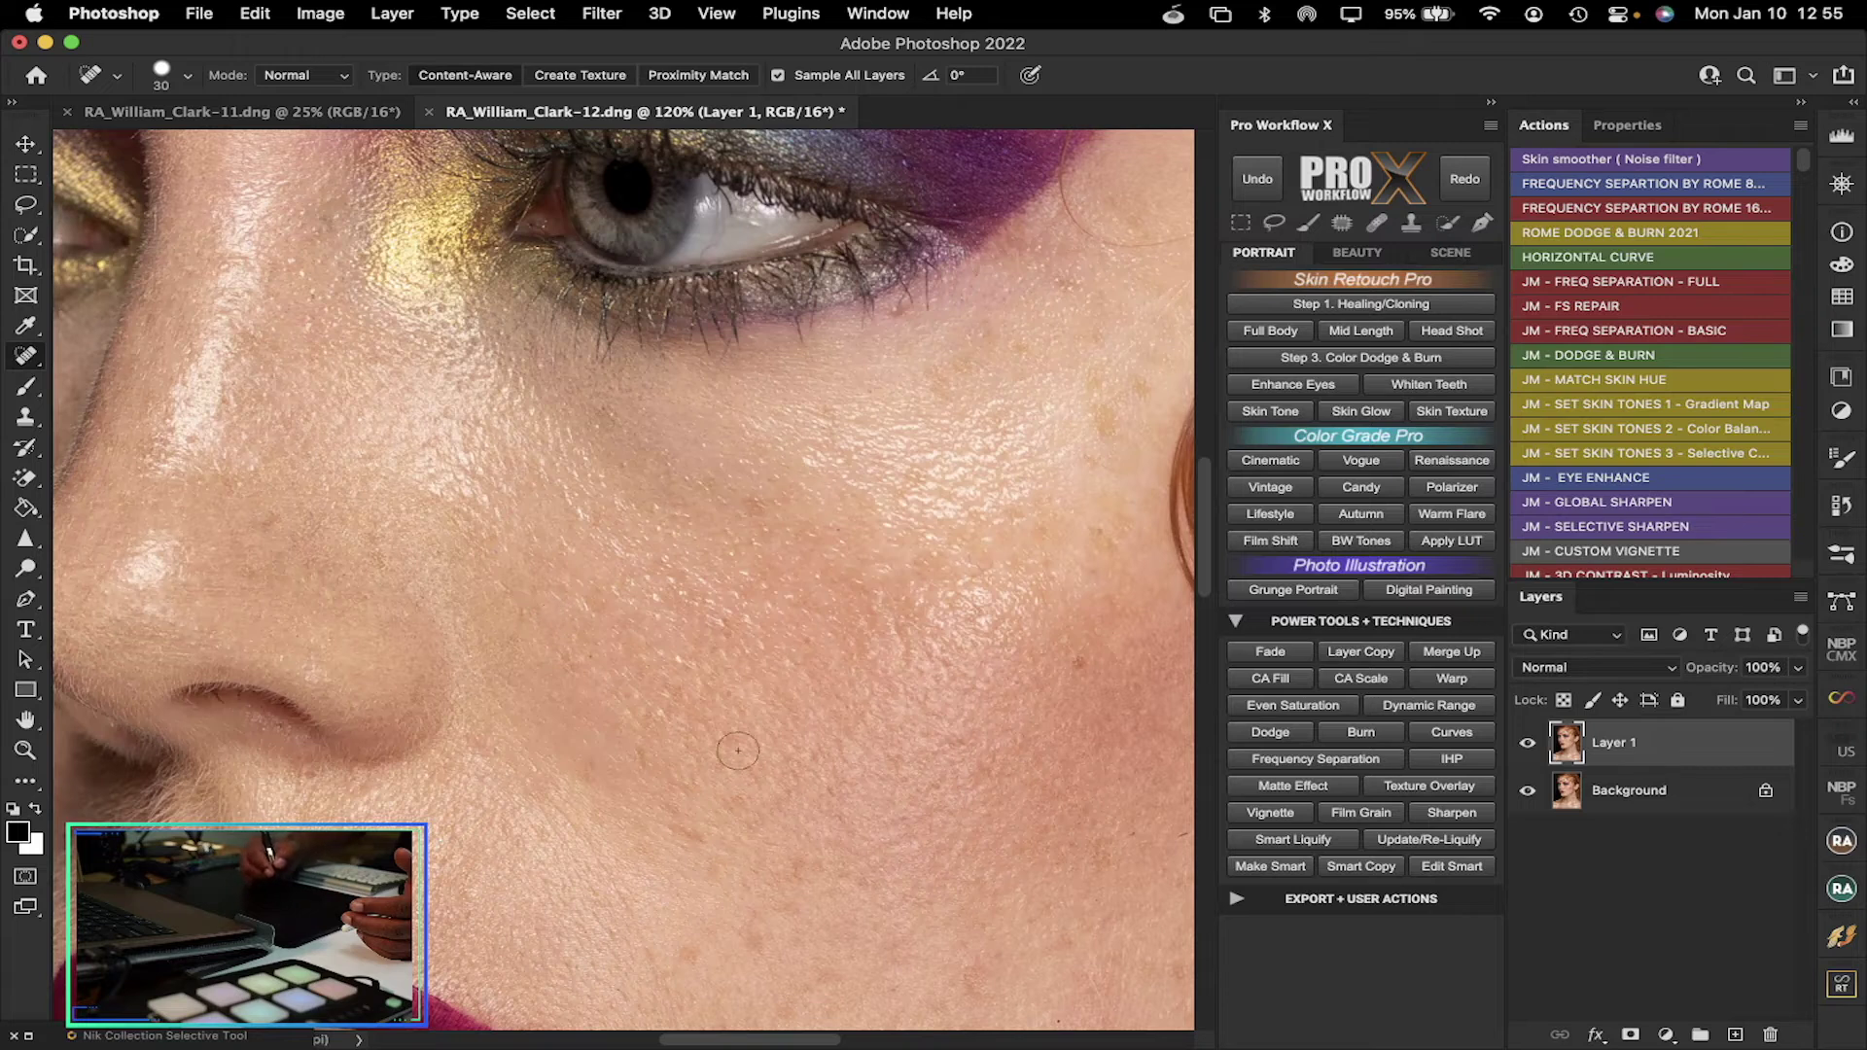
{"action": "mouse_move", "coordinate": [1057, 187]}
{"action": "left_mouse_down"}
{"action": "mouse_move", "coordinate": [1080, 236]}
{"action": "mouse_move", "coordinate": [1167, 254]}
{"action": "left_mouse_up"}
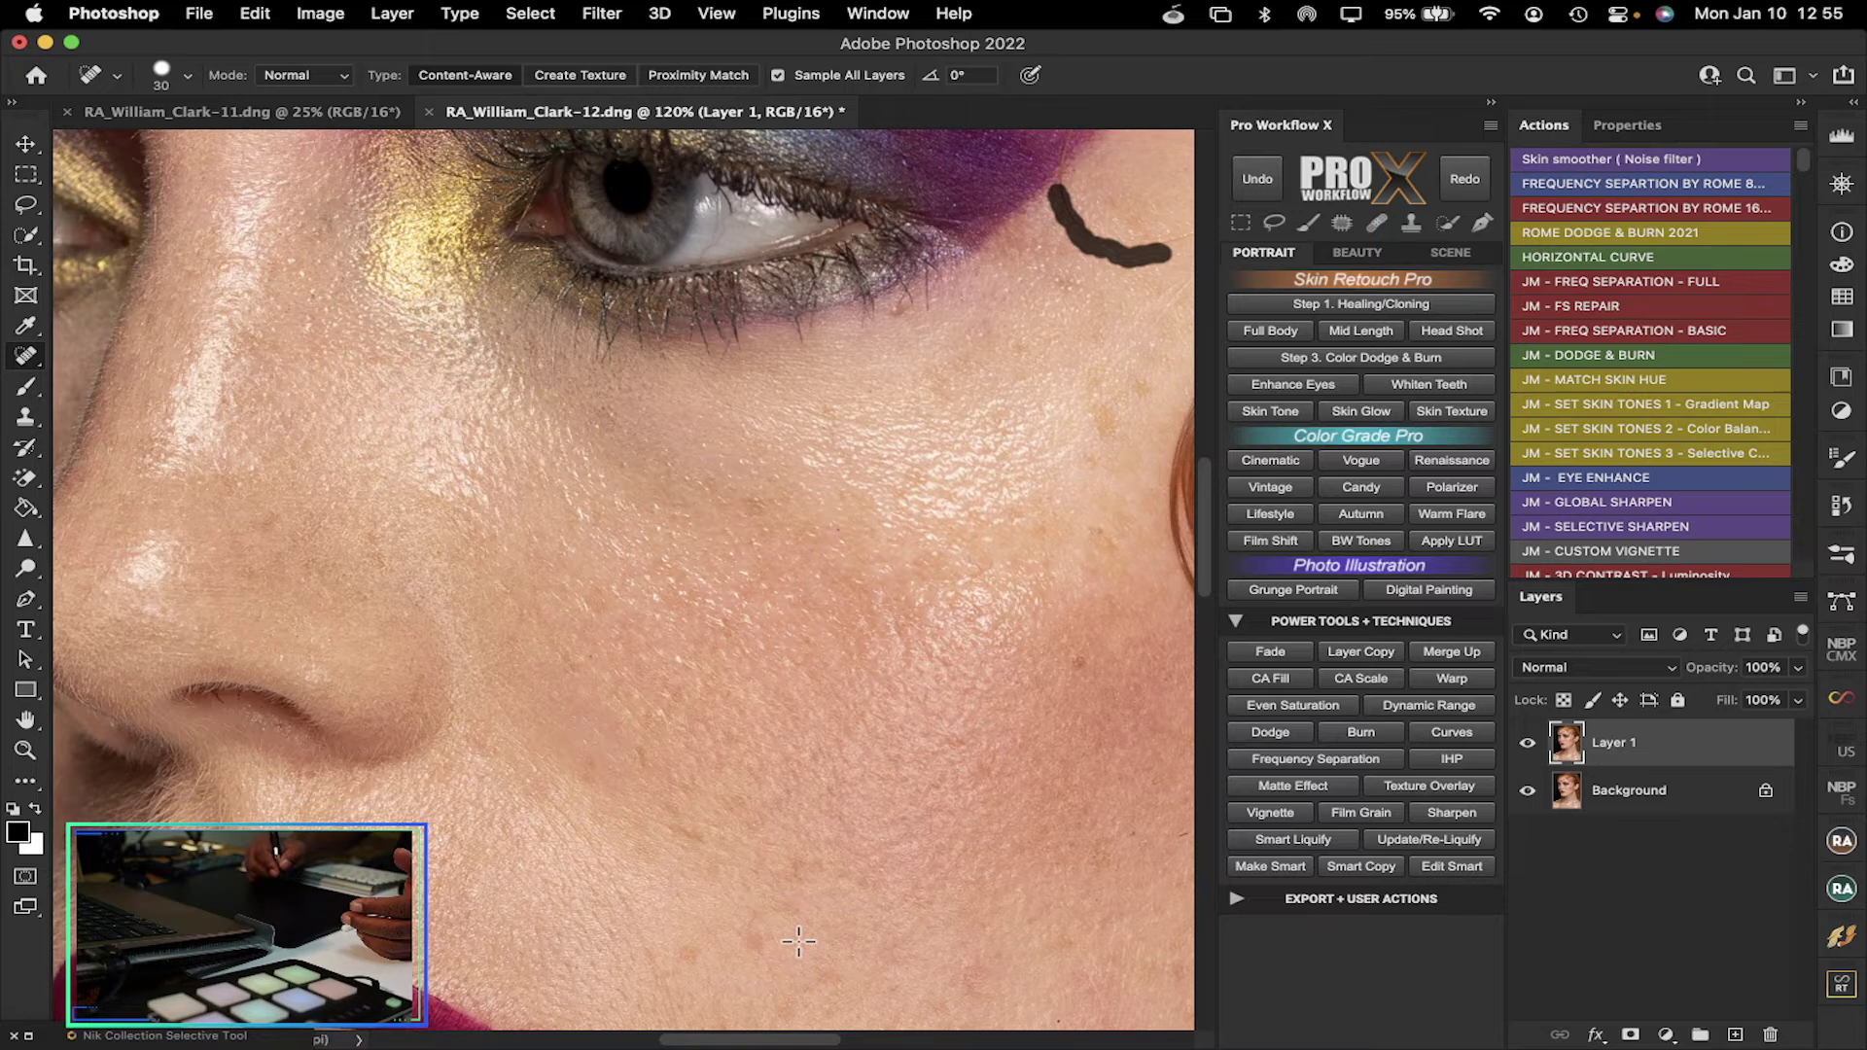
{"action": "left_click_drag", "start_coordinate": [753, 1043], "coordinate": [846, 1042]}
{"action": "left_click_drag", "start_coordinate": [1205, 504], "coordinate": [1205, 452]}
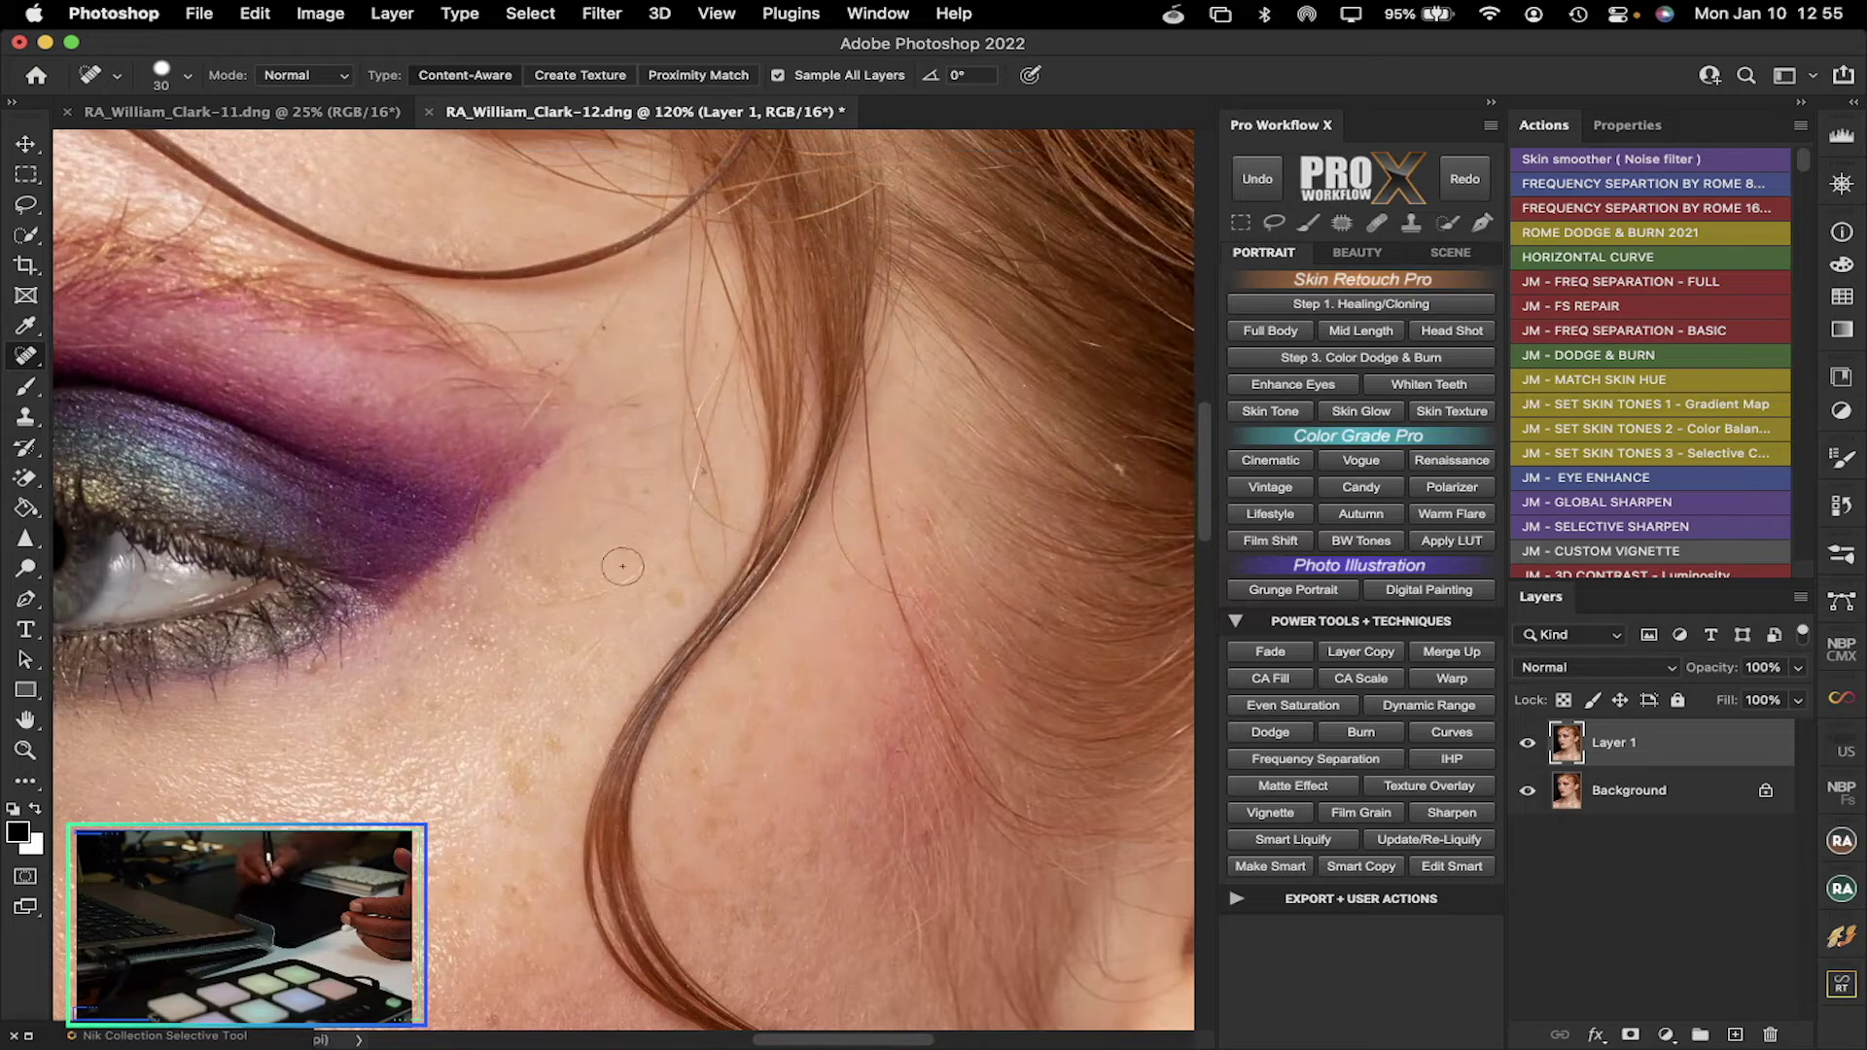
Clear the temple blemish and stray hairs and marks on the cheek along the hair strand
{"action": "left_click_drag", "start_coordinate": [654, 559], "coordinate": [530, 612]}
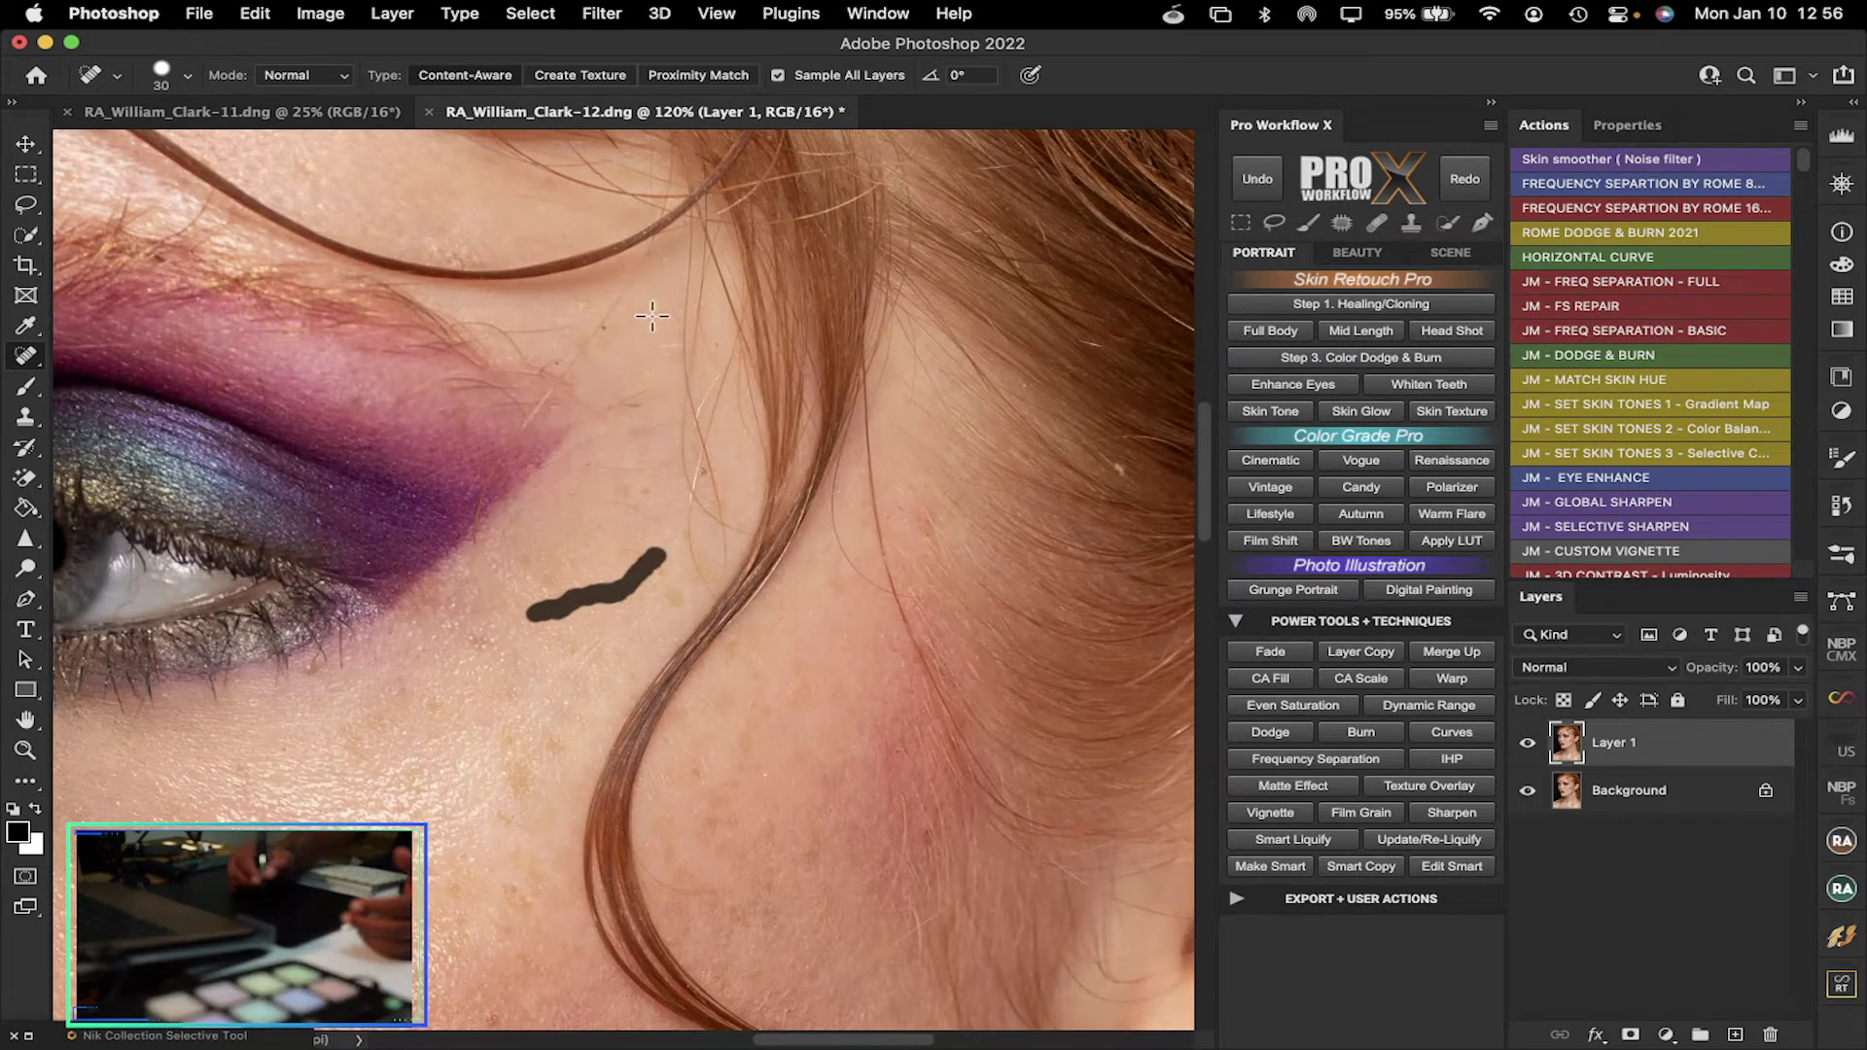
{"action": "left_click", "coordinate": [622, 404]}
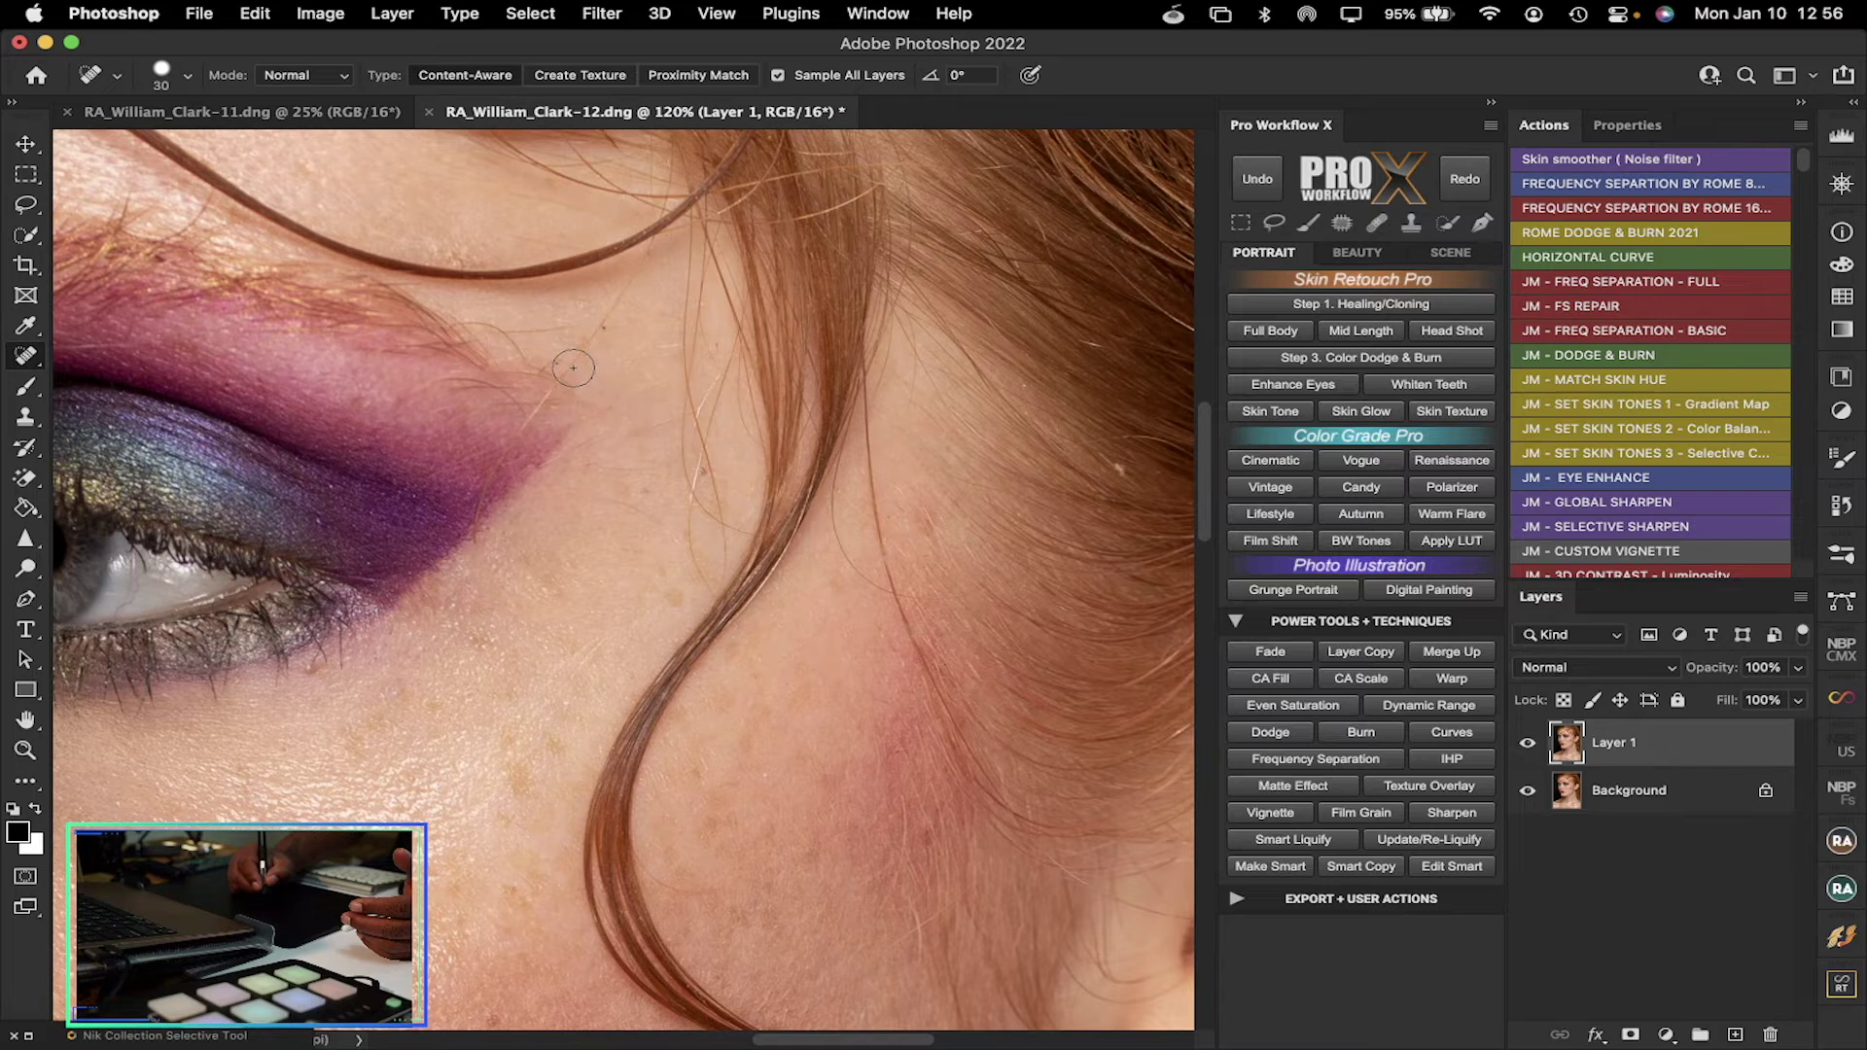
{"action": "left_click_drag", "start_coordinate": [571, 367], "coordinate": [639, 261]}
{"action": "mouse_move", "coordinate": [529, 327]}
{"action": "left_mouse_down"}
{"action": "mouse_move", "coordinate": [602, 320]}
{"action": "mouse_move", "coordinate": [627, 289]}
{"action": "left_mouse_up"}
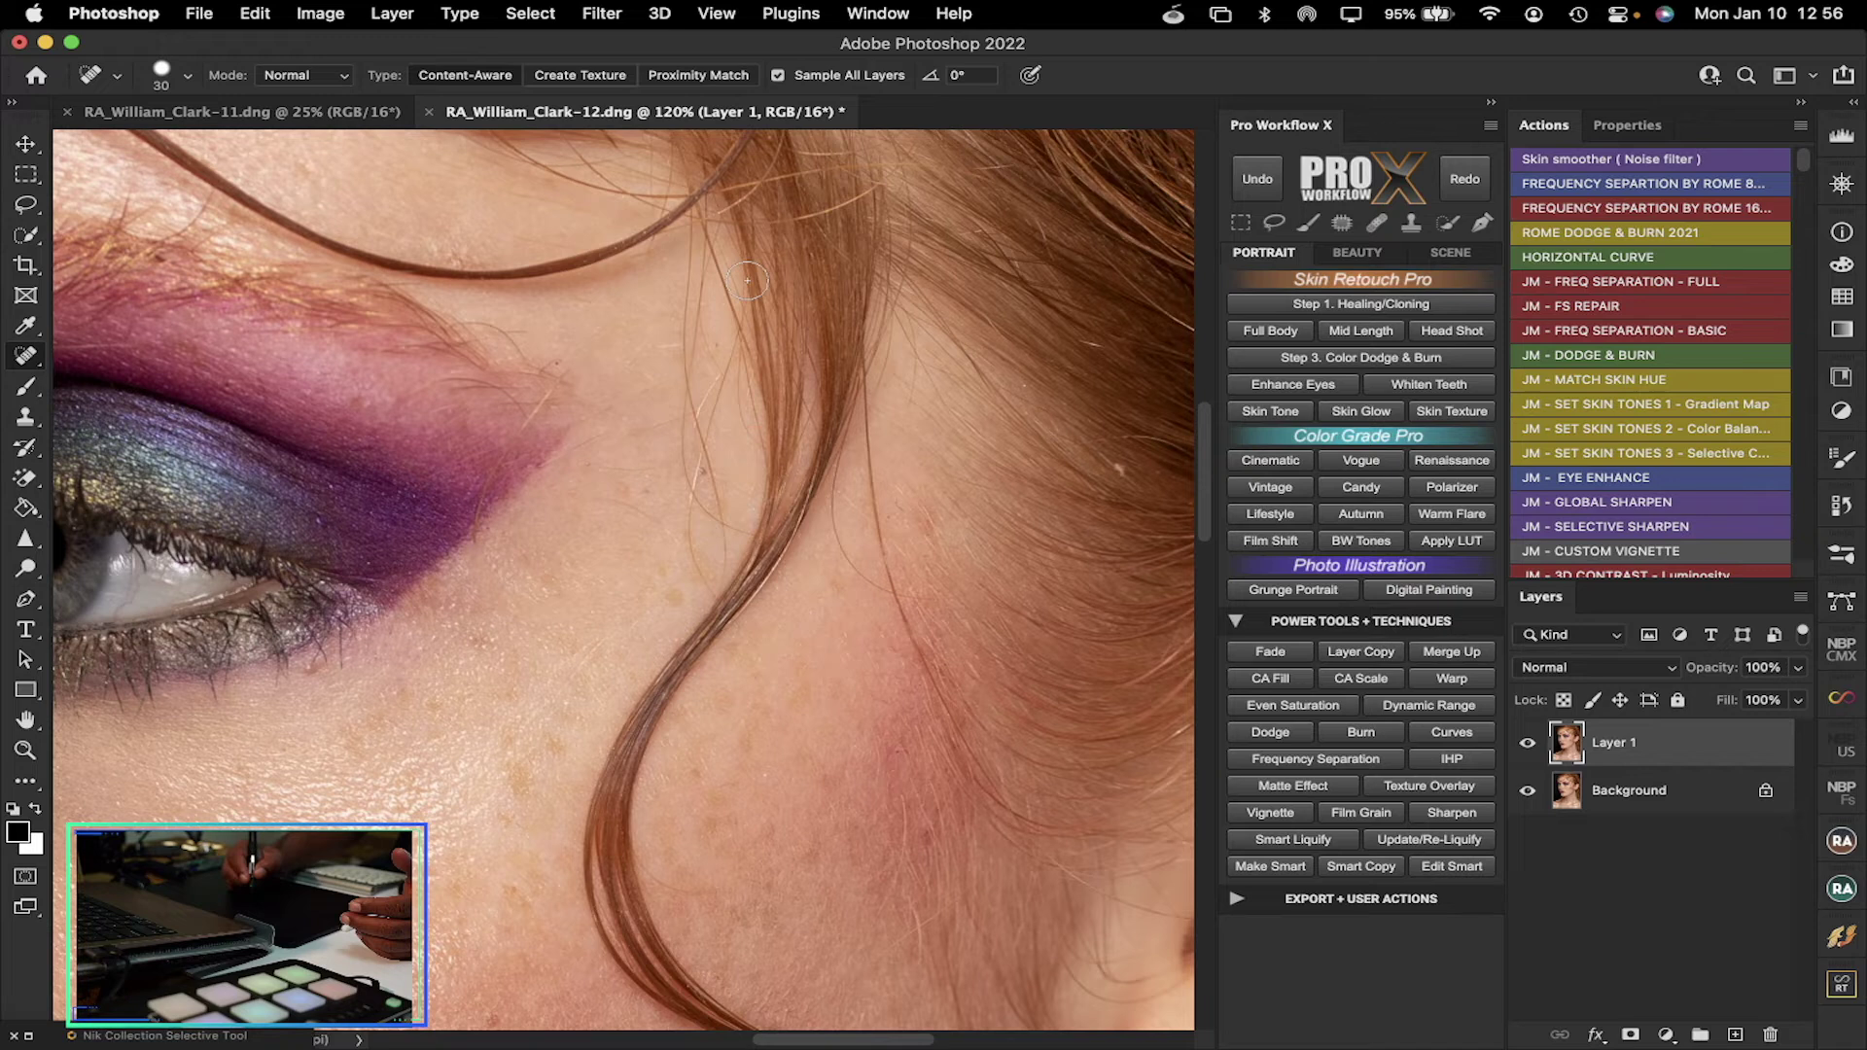
{"action": "mouse_move", "coordinate": [700, 261]}
{"action": "left_mouse_down"}
{"action": "mouse_move", "coordinate": [681, 438]}
{"action": "mouse_move", "coordinate": [692, 252]}
{"action": "mouse_move", "coordinate": [709, 416]}
{"action": "left_mouse_up"}
{"action": "mouse_move", "coordinate": [709, 575]}
{"action": "left_mouse_down"}
{"action": "mouse_move", "coordinate": [704, 477]}
{"action": "mouse_move", "coordinate": [722, 465]}
{"action": "mouse_move", "coordinate": [716, 509]}
{"action": "mouse_move", "coordinate": [734, 361]}
{"action": "mouse_move", "coordinate": [714, 442]}
{"action": "left_mouse_up"}
{"action": "left_click_drag", "start_coordinate": [731, 533], "coordinate": [686, 467]}
{"action": "mouse_move", "coordinate": [708, 575]}
{"action": "left_mouse_down"}
{"action": "mouse_move", "coordinate": [710, 486]}
{"action": "mouse_move", "coordinate": [703, 556]}
{"action": "mouse_move", "coordinate": [681, 515]}
{"action": "mouse_move", "coordinate": [679, 603]}
{"action": "mouse_move", "coordinate": [676, 510]}
{"action": "left_mouse_up"}
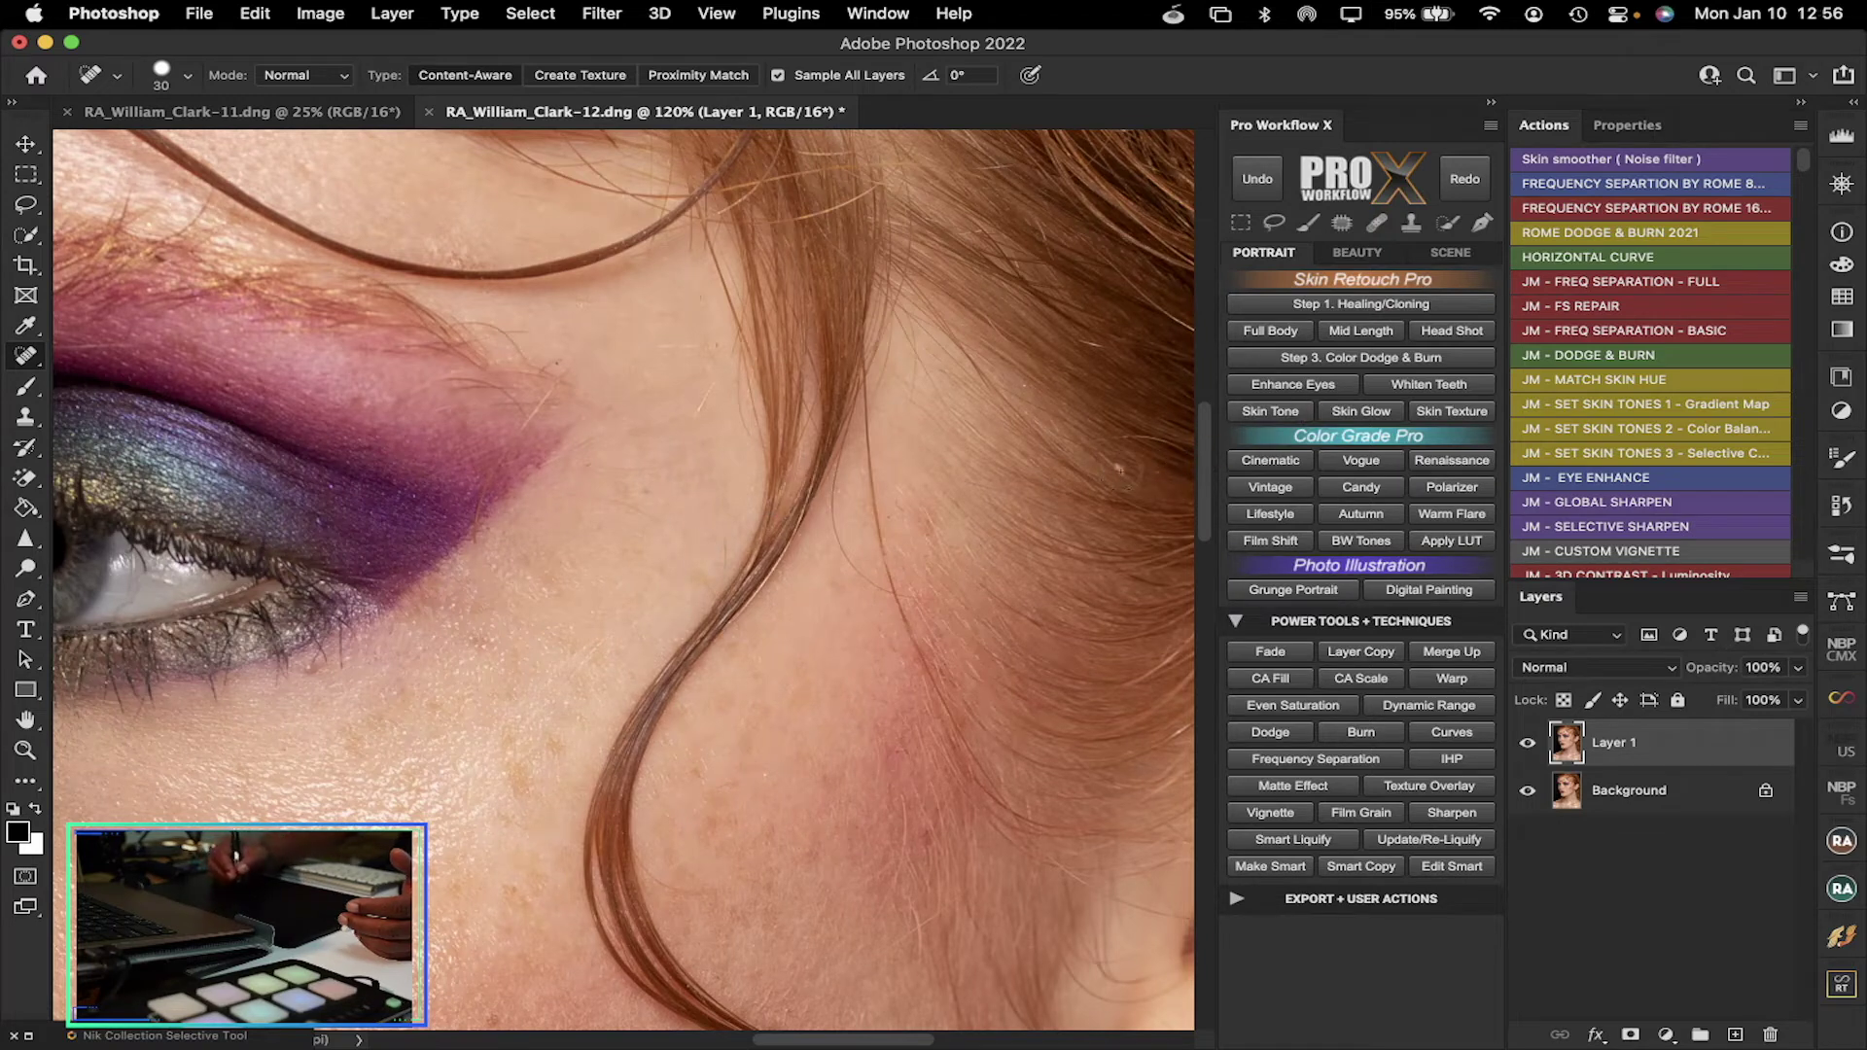
{"action": "mouse_move", "coordinate": [1201, 491]}
{"action": "left_mouse_down"}
{"action": "mouse_move", "coordinate": [1211, 716]}
{"action": "mouse_move", "coordinate": [1200, 429]}
{"action": "mouse_move", "coordinate": [1175, 319]}
{"action": "mouse_move", "coordinate": [1186, 370]}
{"action": "left_mouse_up"}
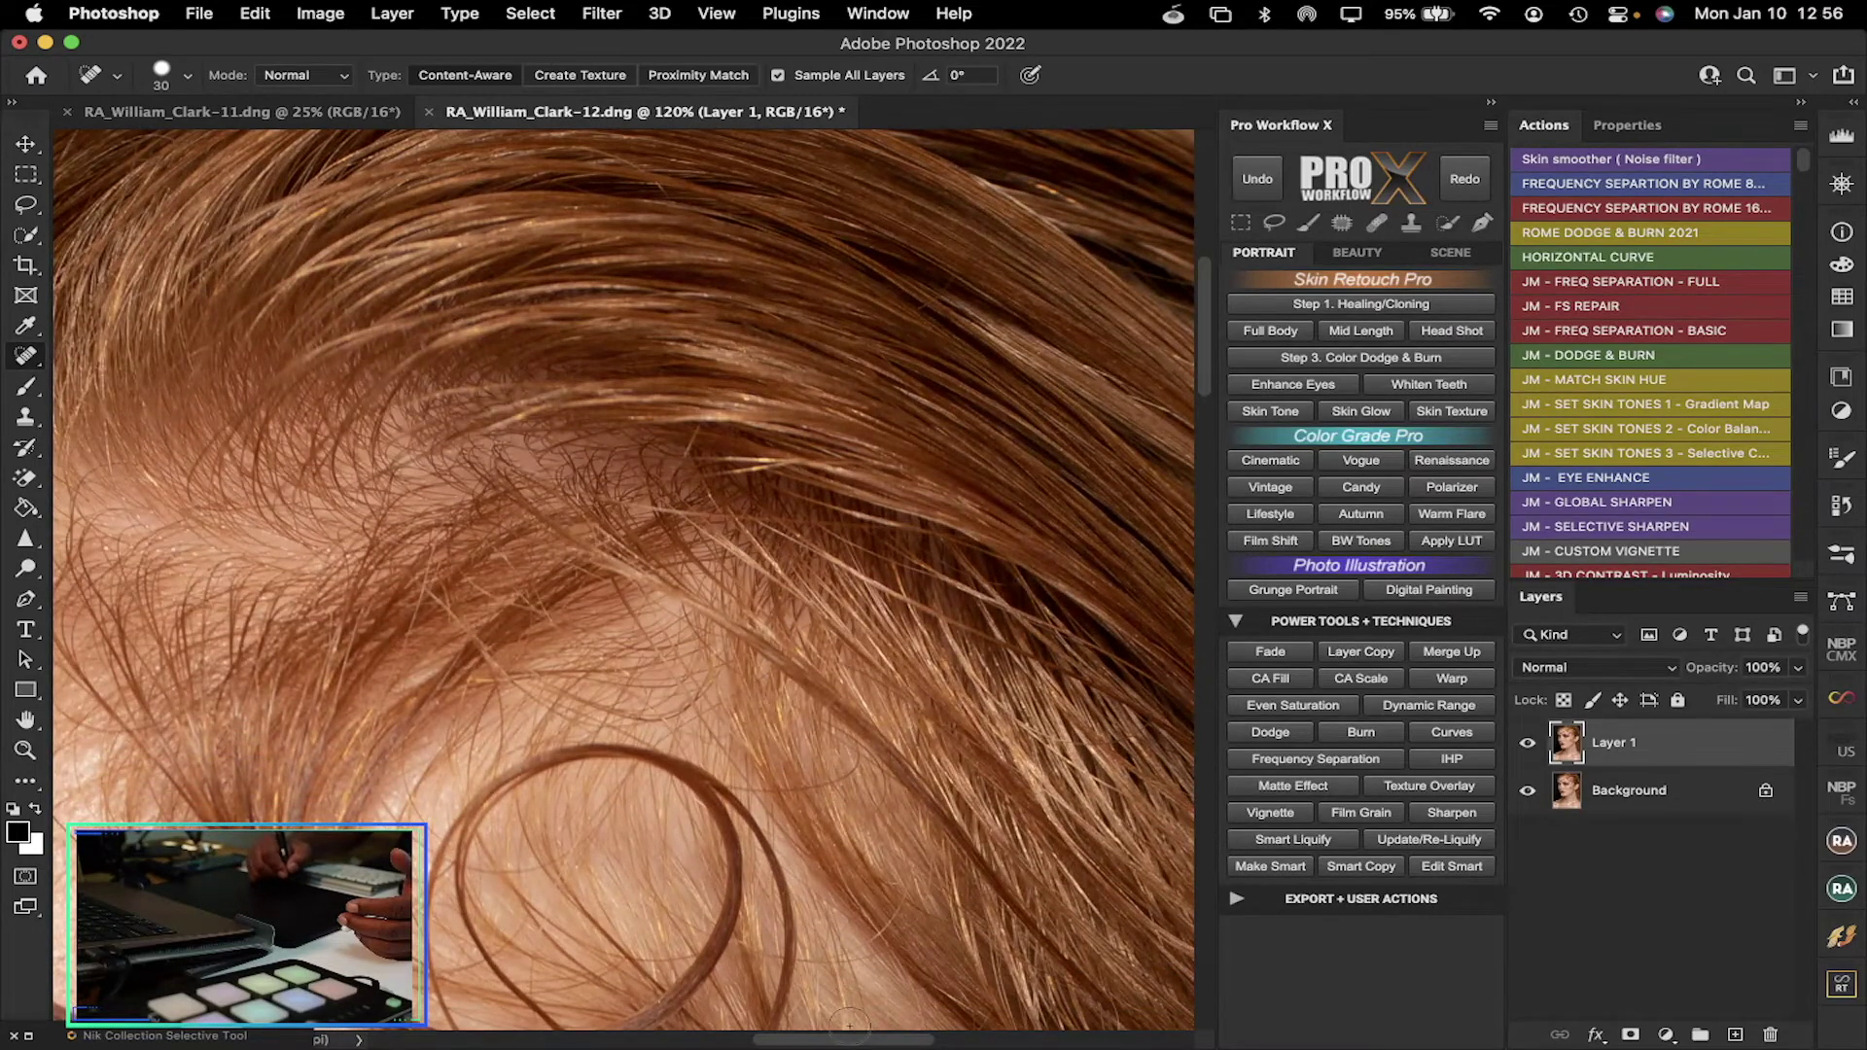
Switch the healing mode to Darken and remove flyaway hairs against the dark background
{"action": "mouse_move", "coordinate": [836, 1041]}
{"action": "left_mouse_down"}
{"action": "mouse_move", "coordinate": [900, 1040]}
{"action": "mouse_move", "coordinate": [656, 1038]}
{"action": "left_mouse_up"}
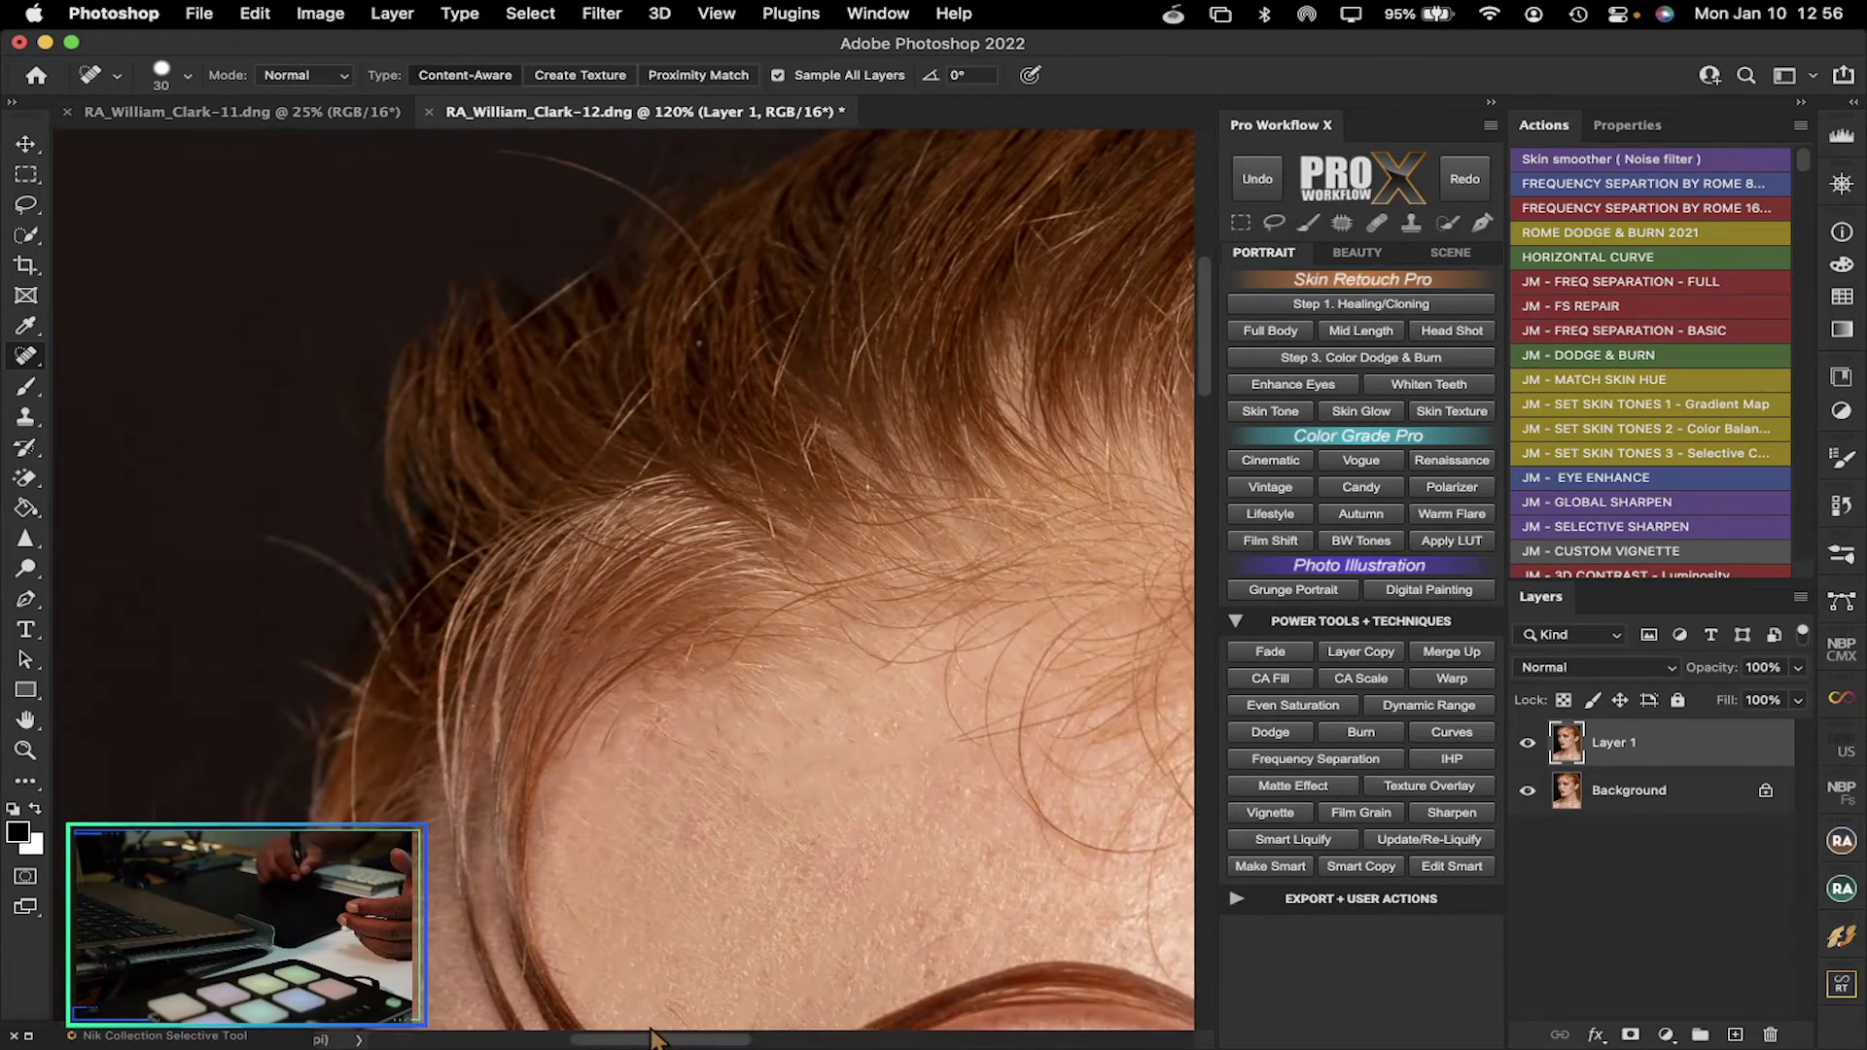
{"action": "mouse_move", "coordinate": [613, 177]}
{"action": "left_mouse_down"}
{"action": "mouse_move", "coordinate": [496, 153]}
{"action": "mouse_move", "coordinate": [485, 171]}
{"action": "left_mouse_up"}
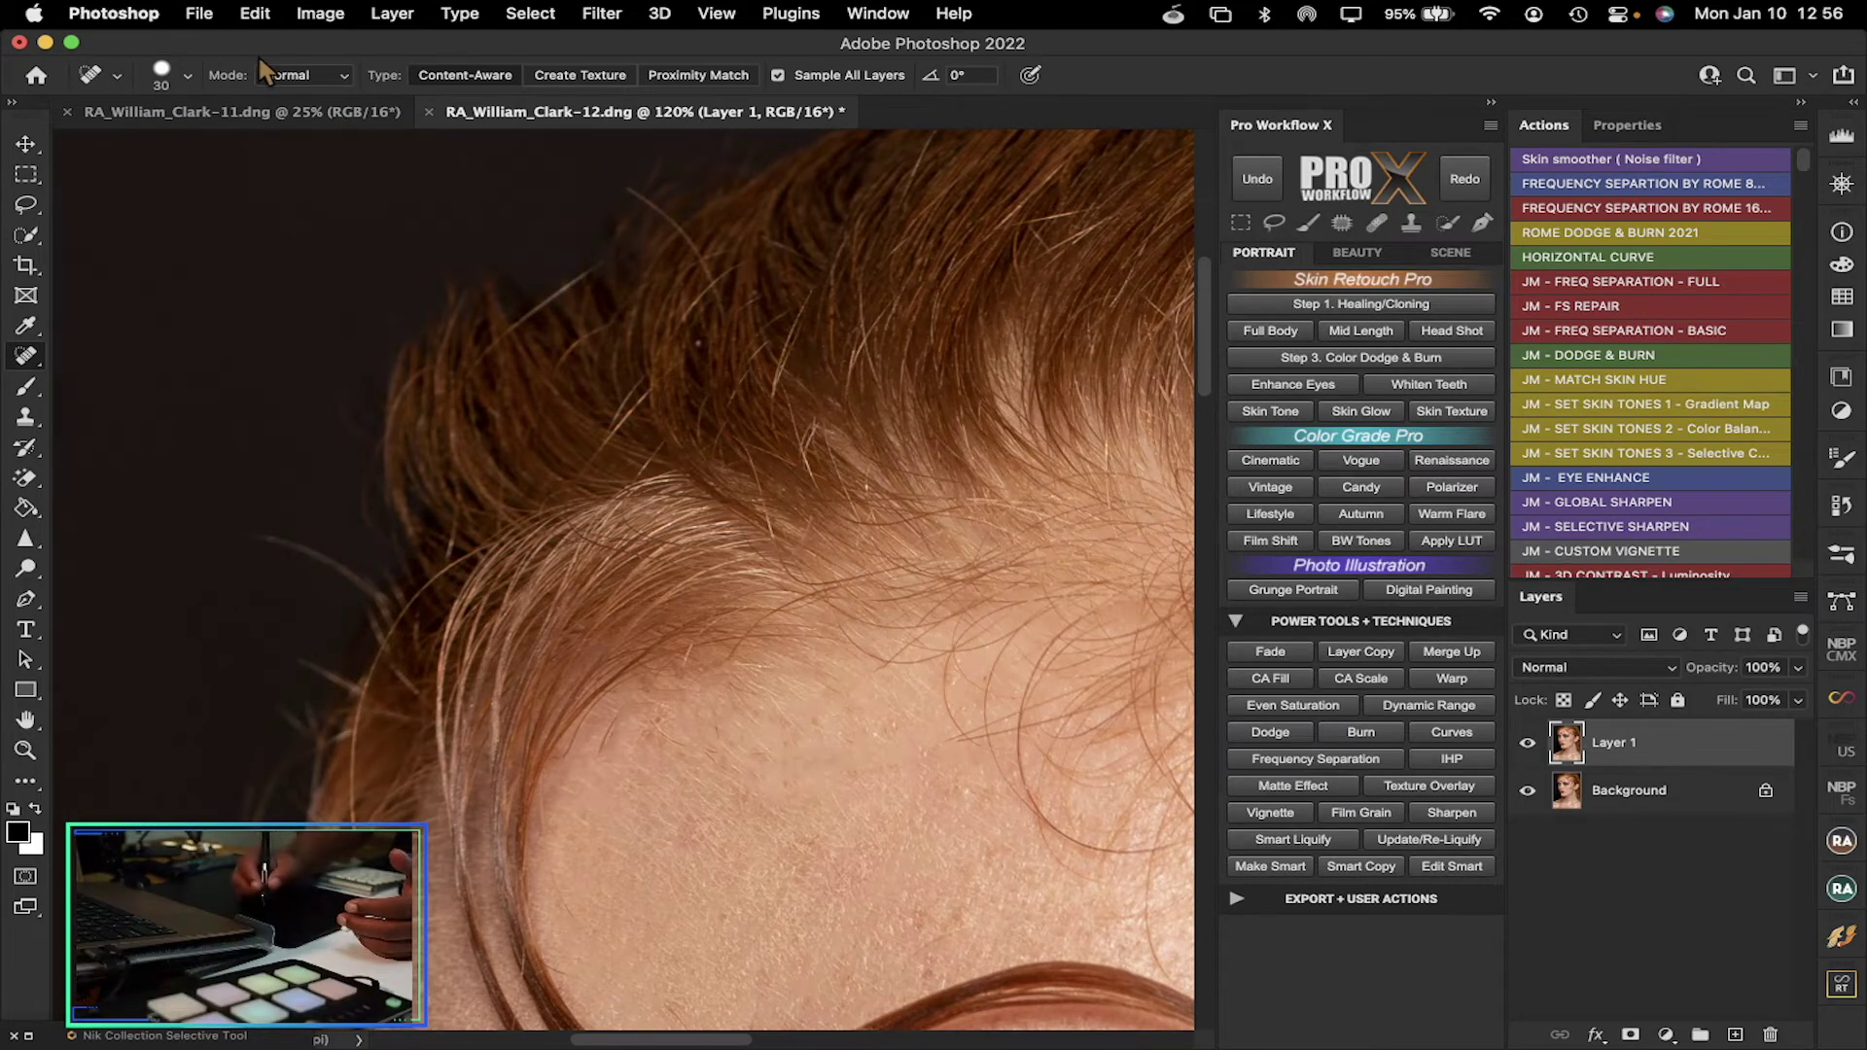
{"action": "left_click", "coordinate": [346, 77]}
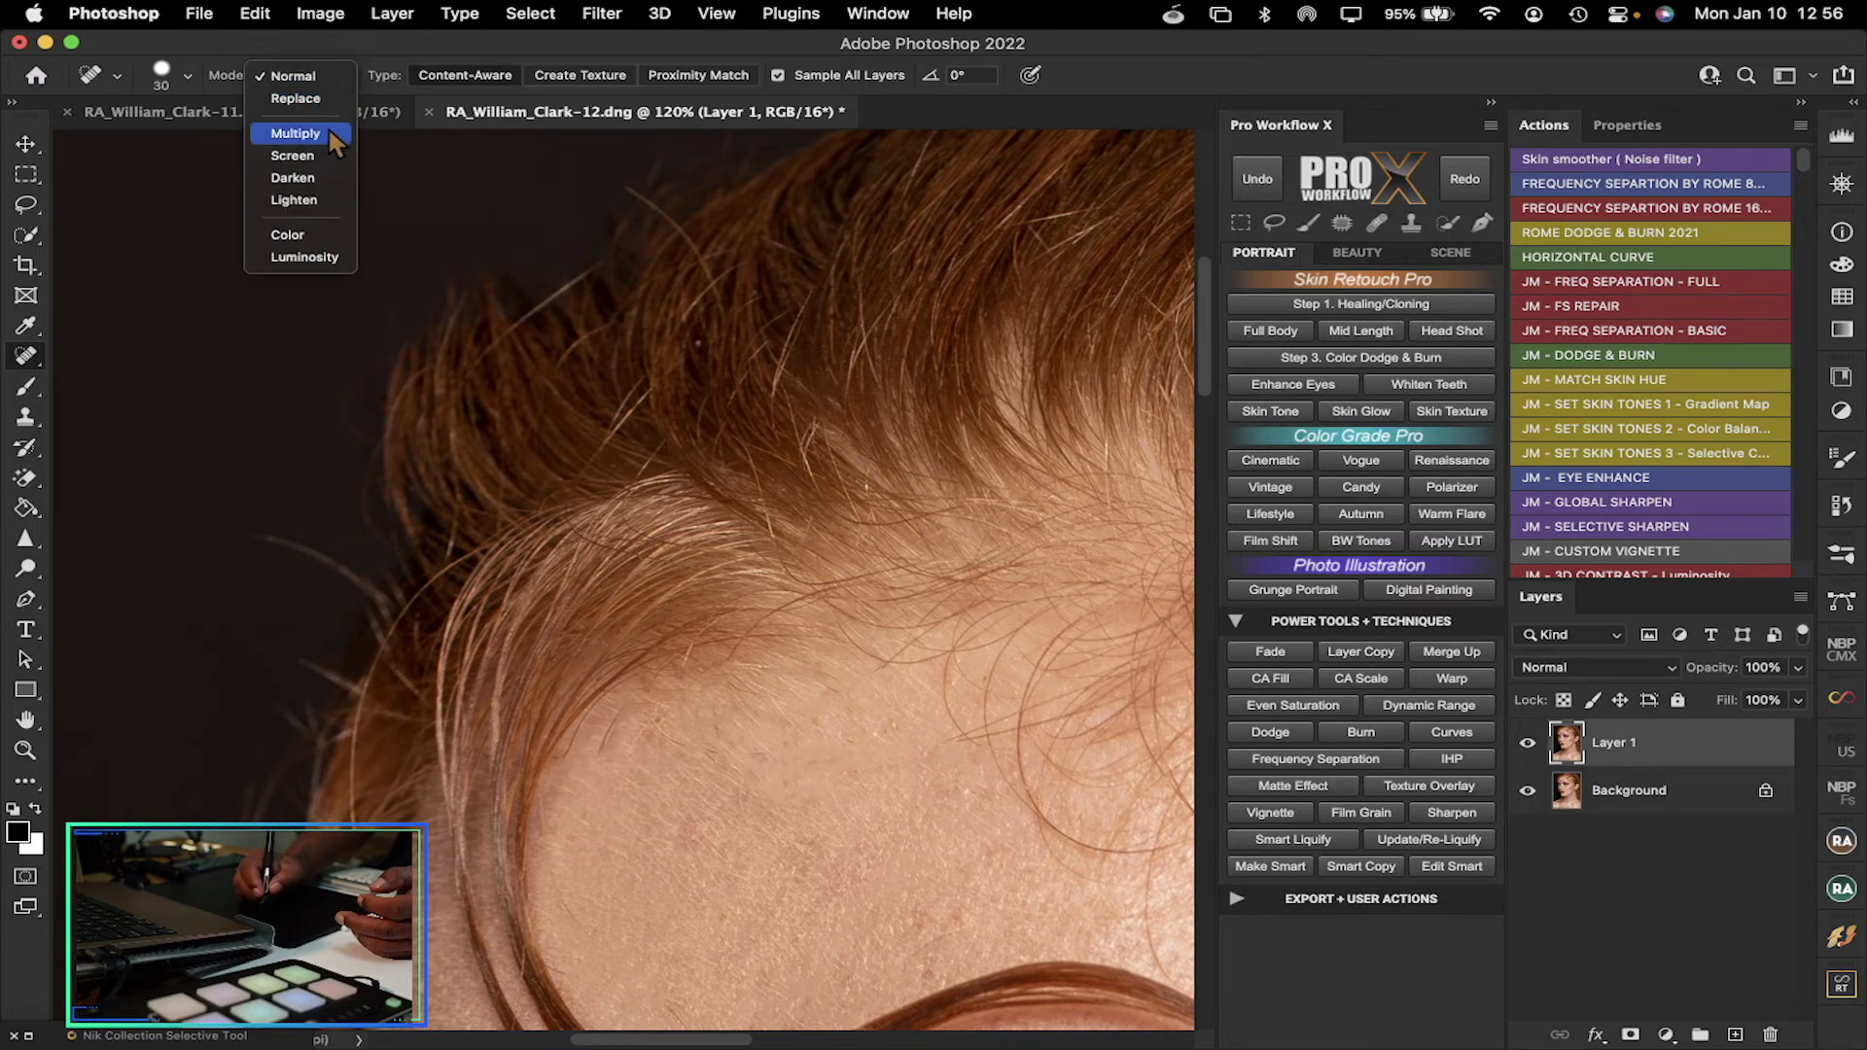
{"action": "left_click", "coordinate": [329, 178]}
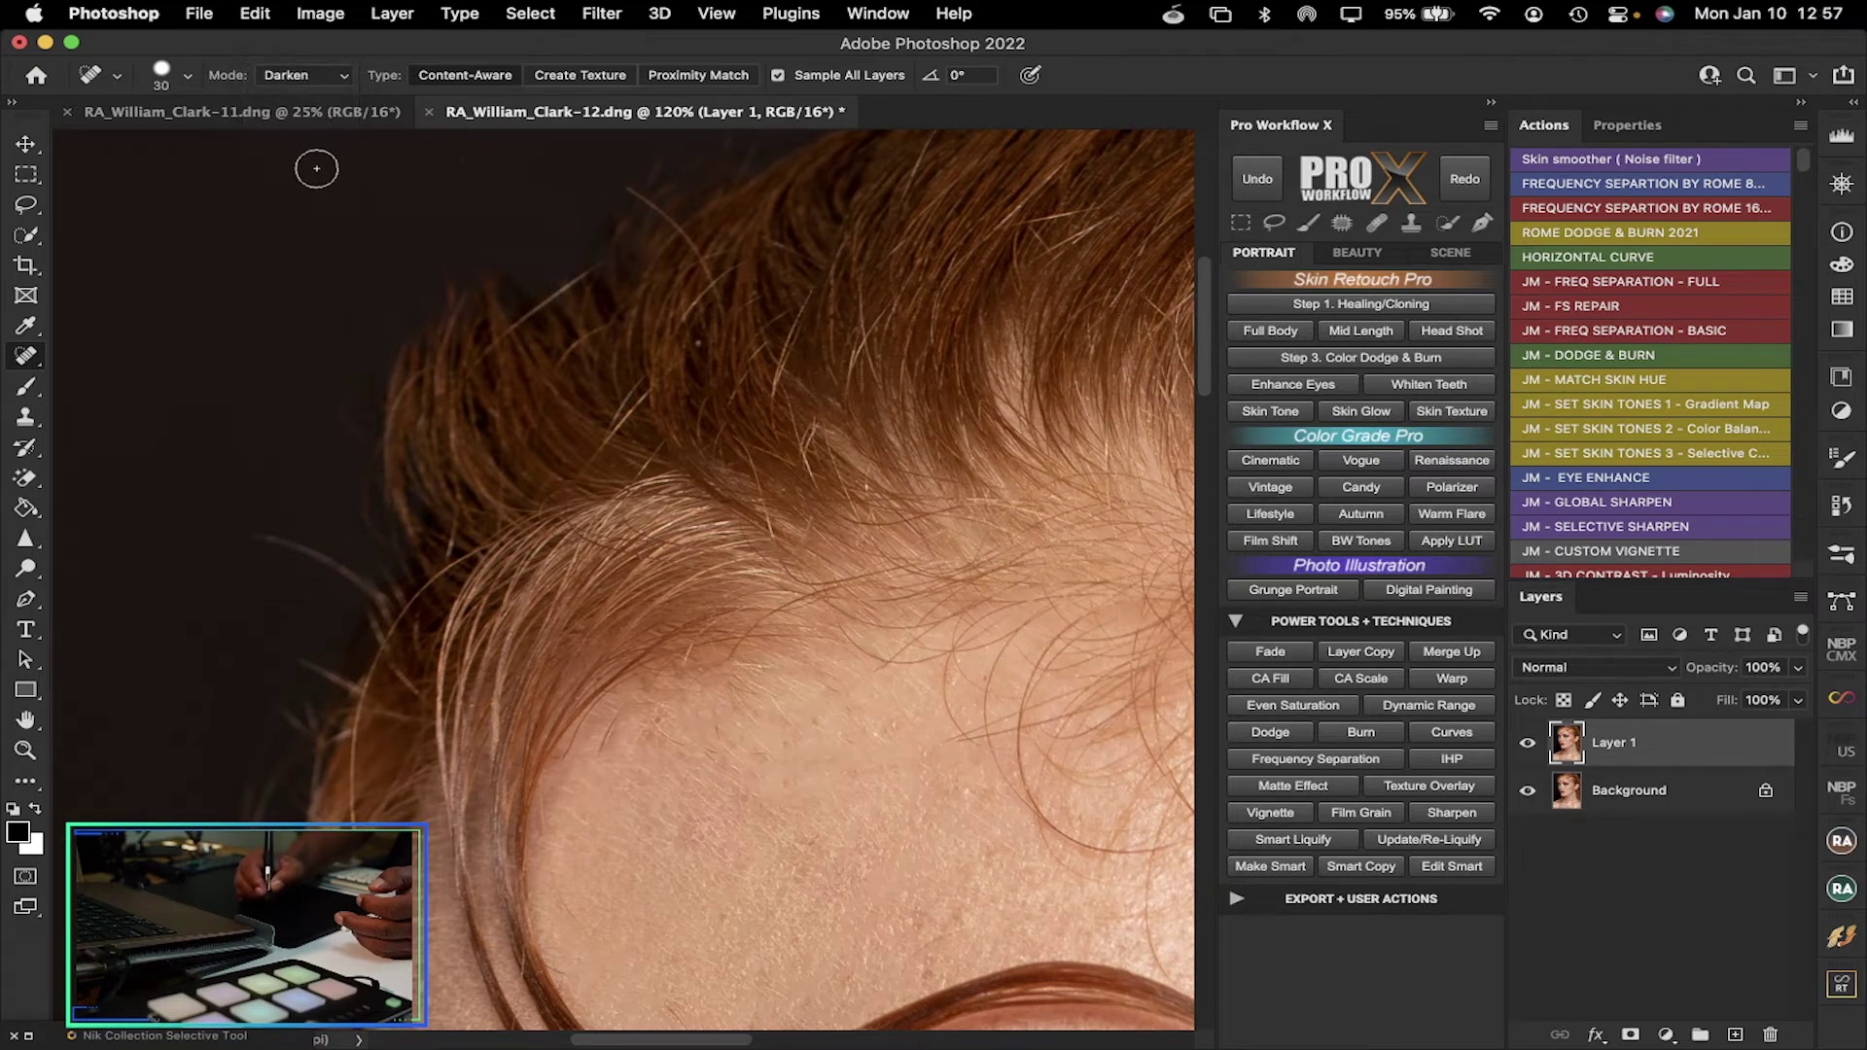
{"action": "left_click_drag", "start_coordinate": [352, 569], "coordinate": [281, 519]}
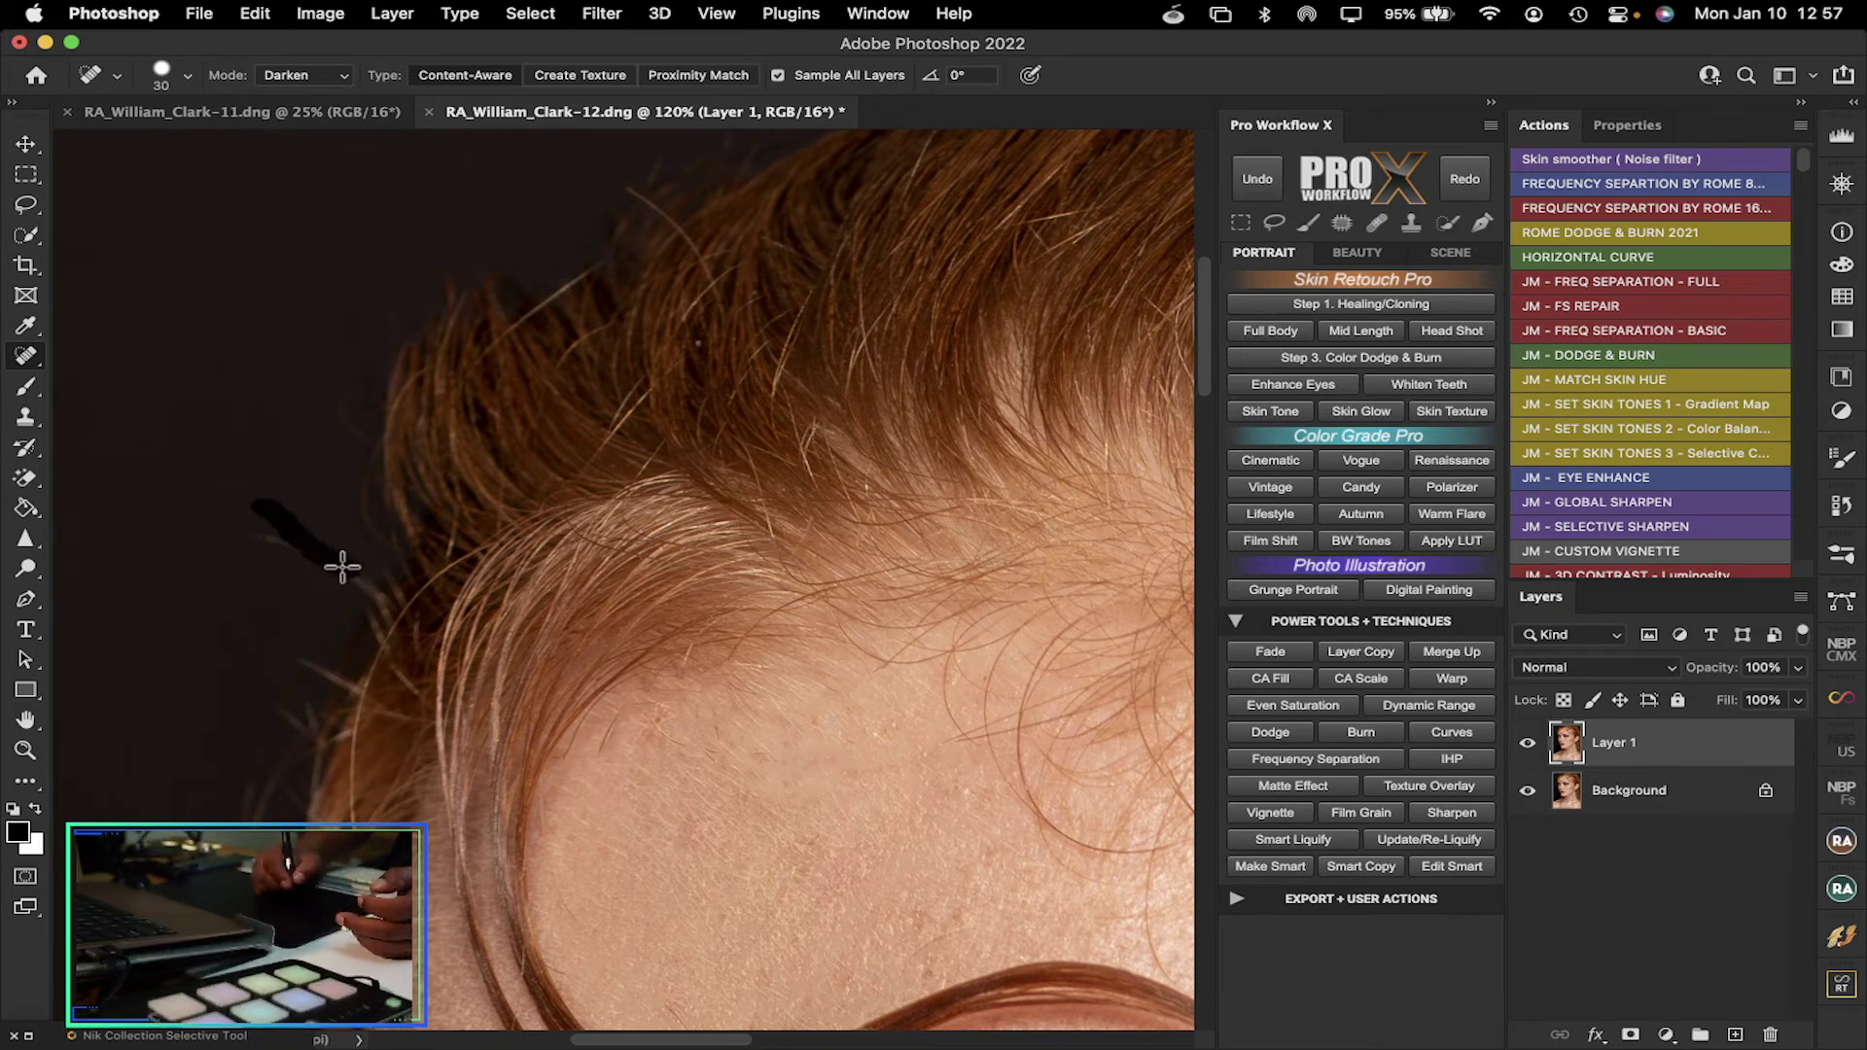
{"action": "mouse_move", "coordinate": [327, 562]}
{"action": "left_mouse_down"}
{"action": "mouse_move", "coordinate": [247, 541]}
{"action": "mouse_move", "coordinate": [328, 569]}
{"action": "mouse_move", "coordinate": [253, 535]}
{"action": "mouse_move", "coordinate": [309, 547]}
{"action": "left_mouse_up"}
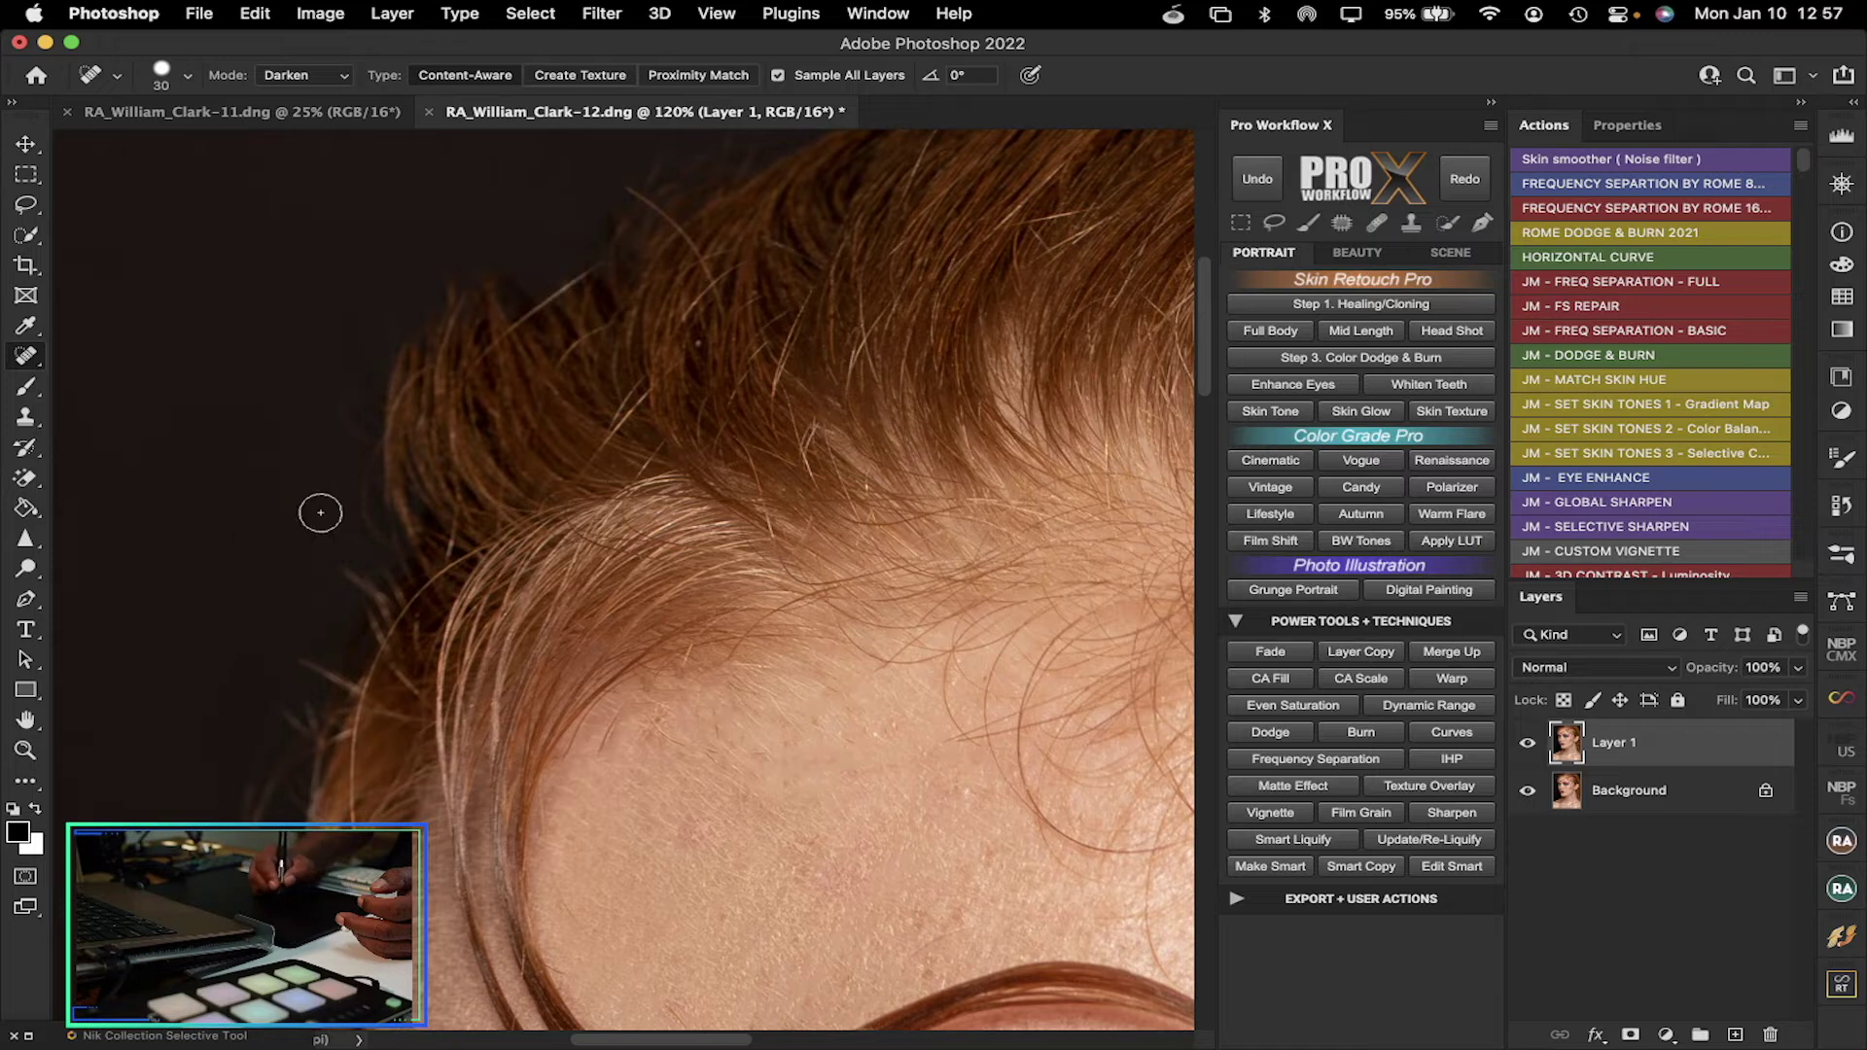
{"action": "left_click_drag", "start_coordinate": [377, 597], "coordinate": [324, 549]}
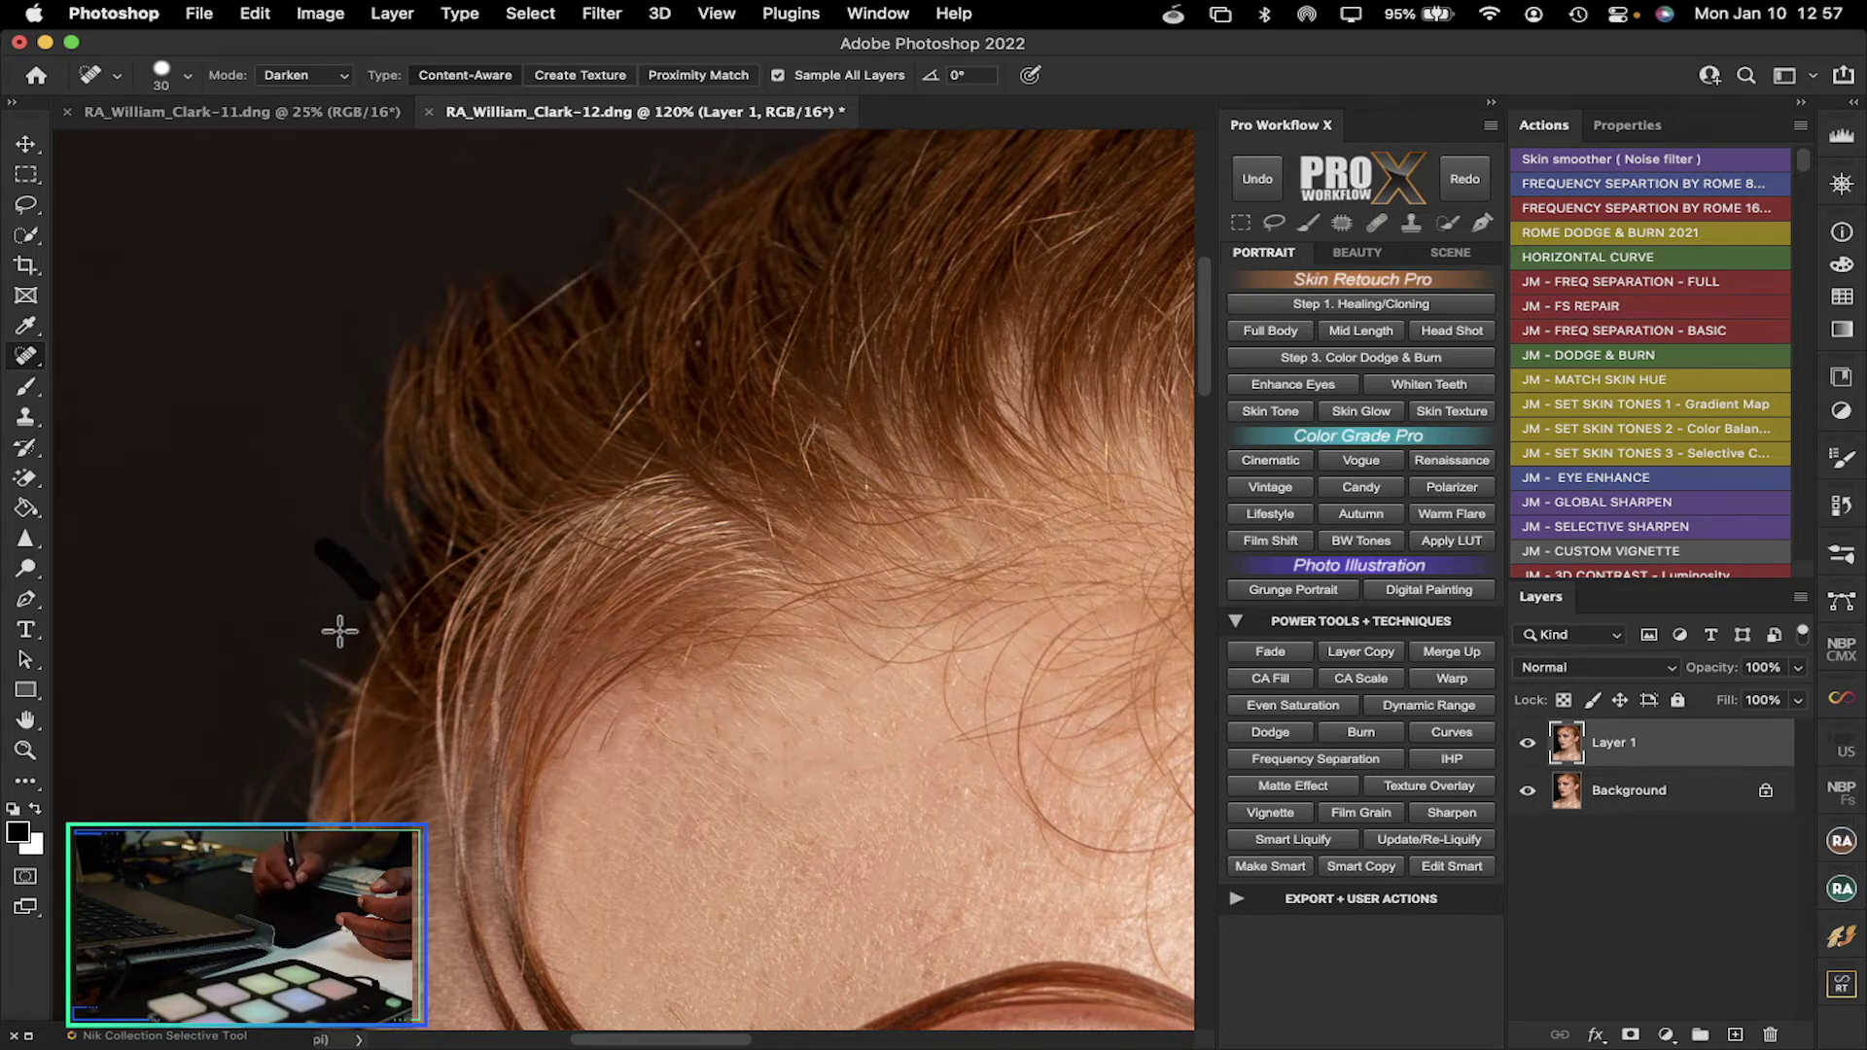
{"action": "left_click_drag", "start_coordinate": [330, 667], "coordinate": [257, 620]}
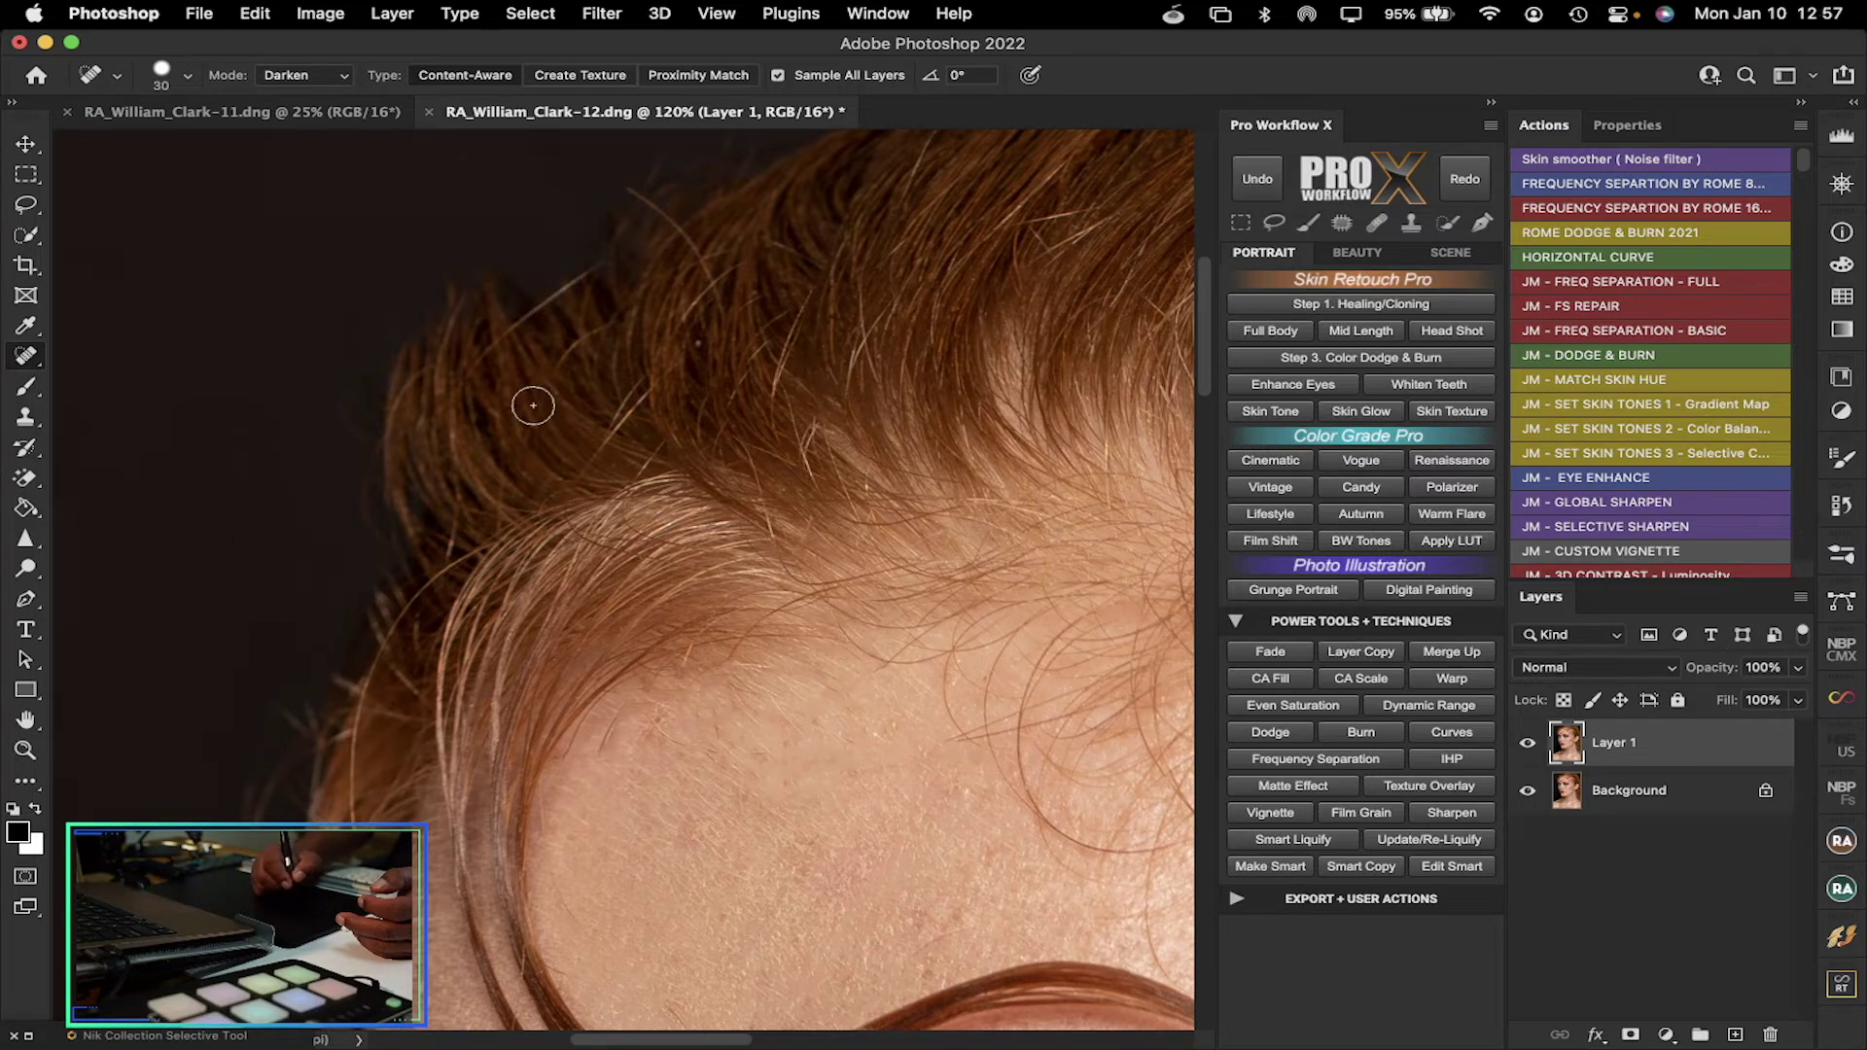
{"action": "left_click_drag", "start_coordinate": [1204, 317], "coordinate": [1211, 271]}
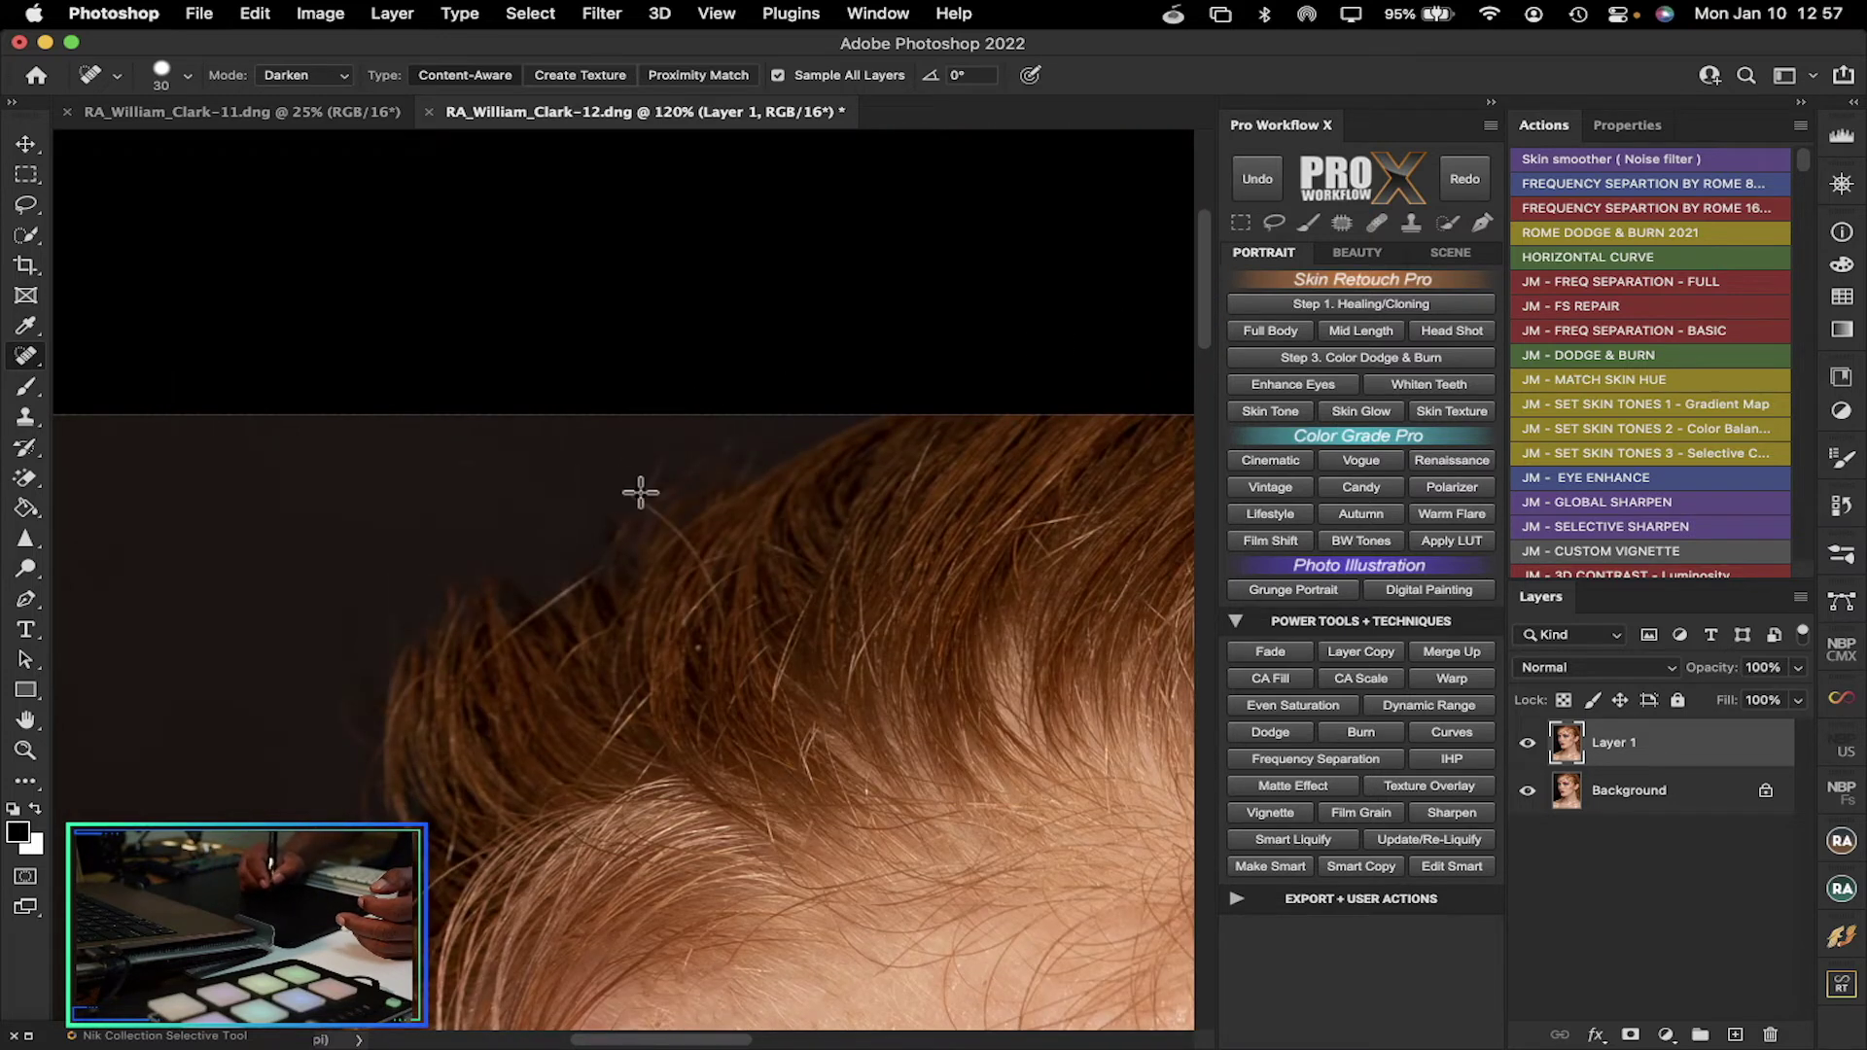
Return the healing mode to Normal and fit the whole portrait on screen
{"action": "left_click", "coordinate": [346, 81]}
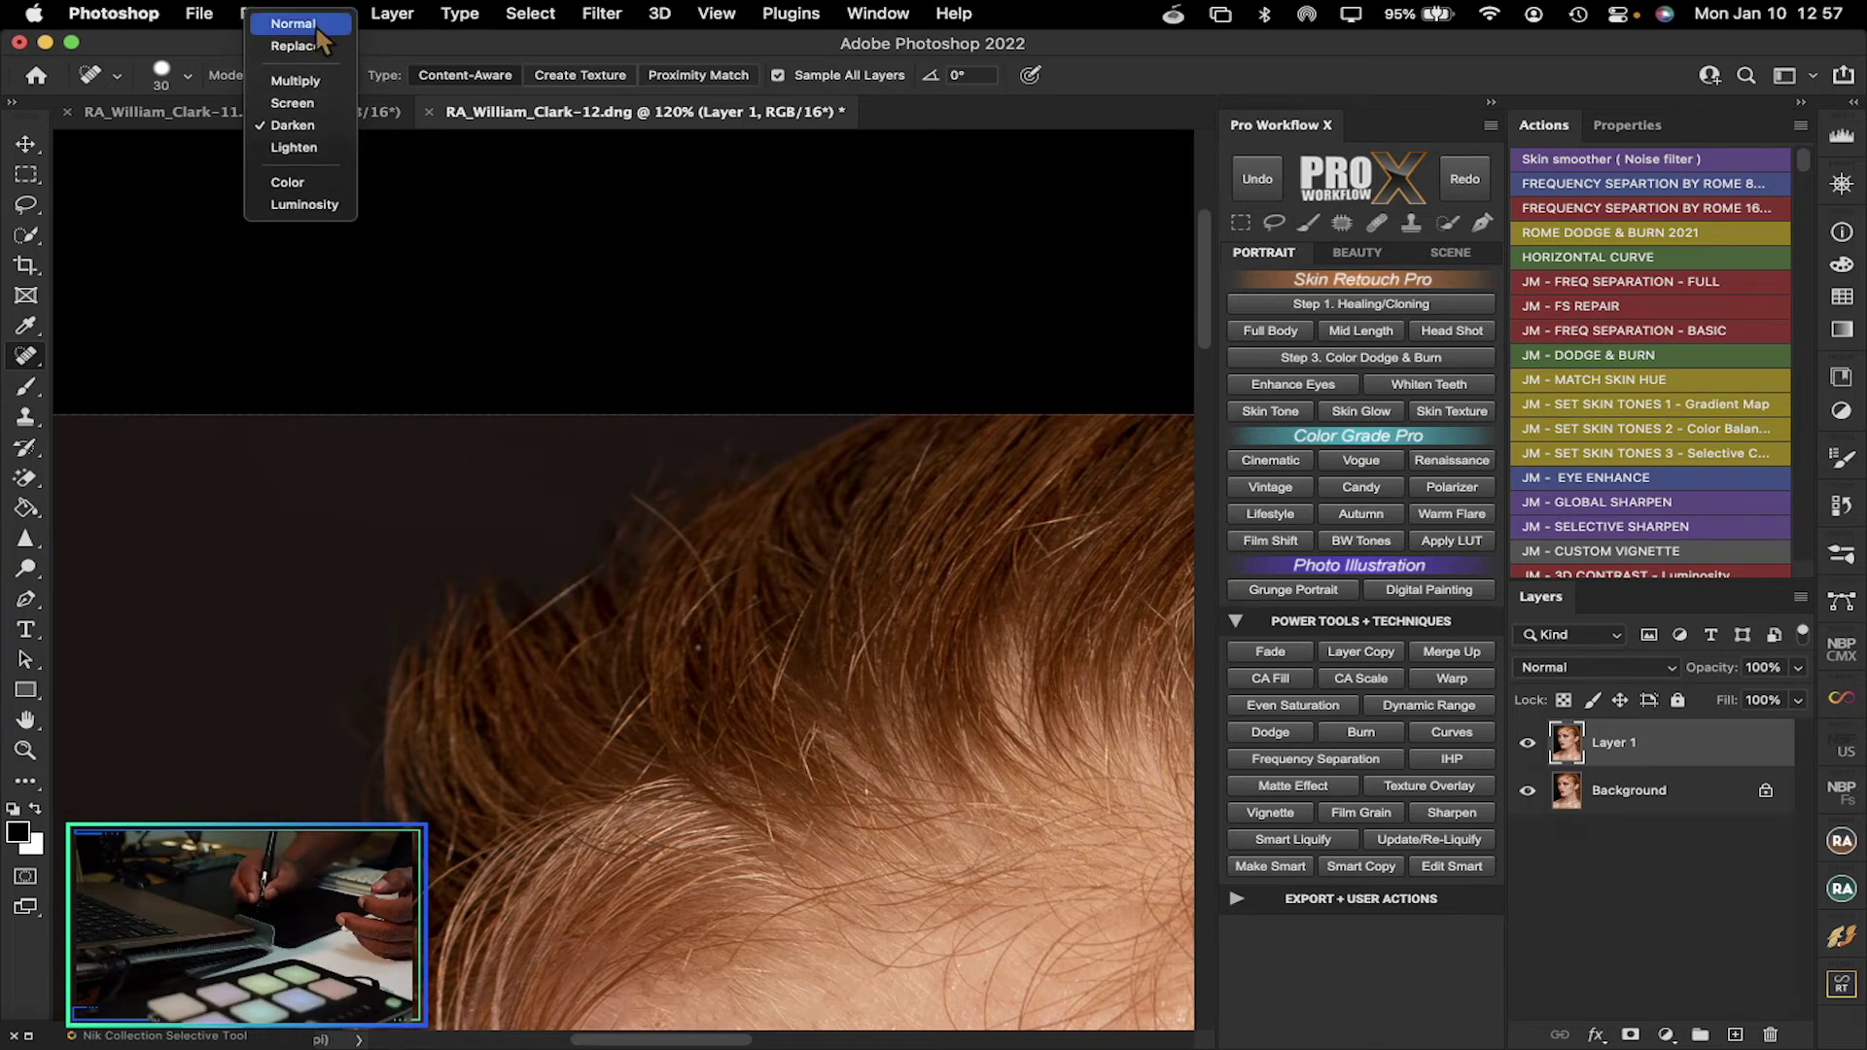
{"action": "left_click", "coordinate": [318, 29]}
{"action": "left_click_drag", "start_coordinate": [1204, 282], "coordinate": [1217, 472]}
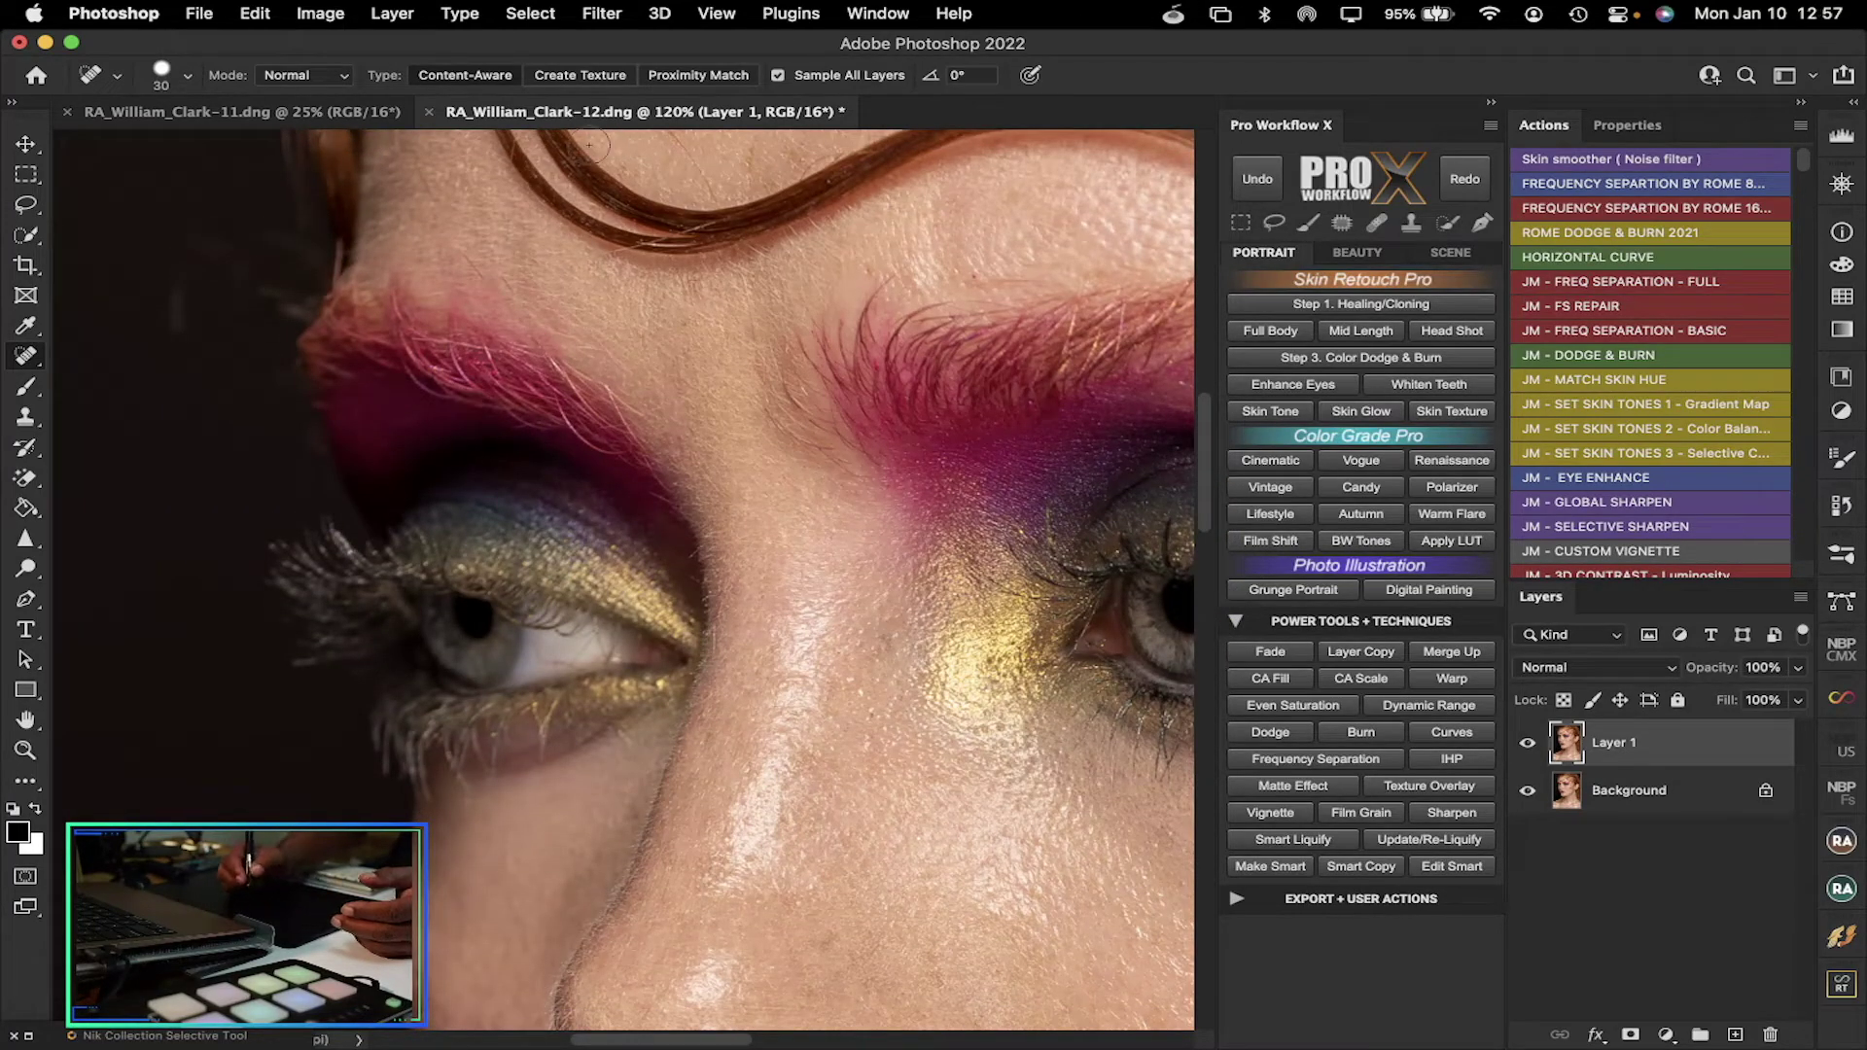
{"action": "key", "text": "super+0"}
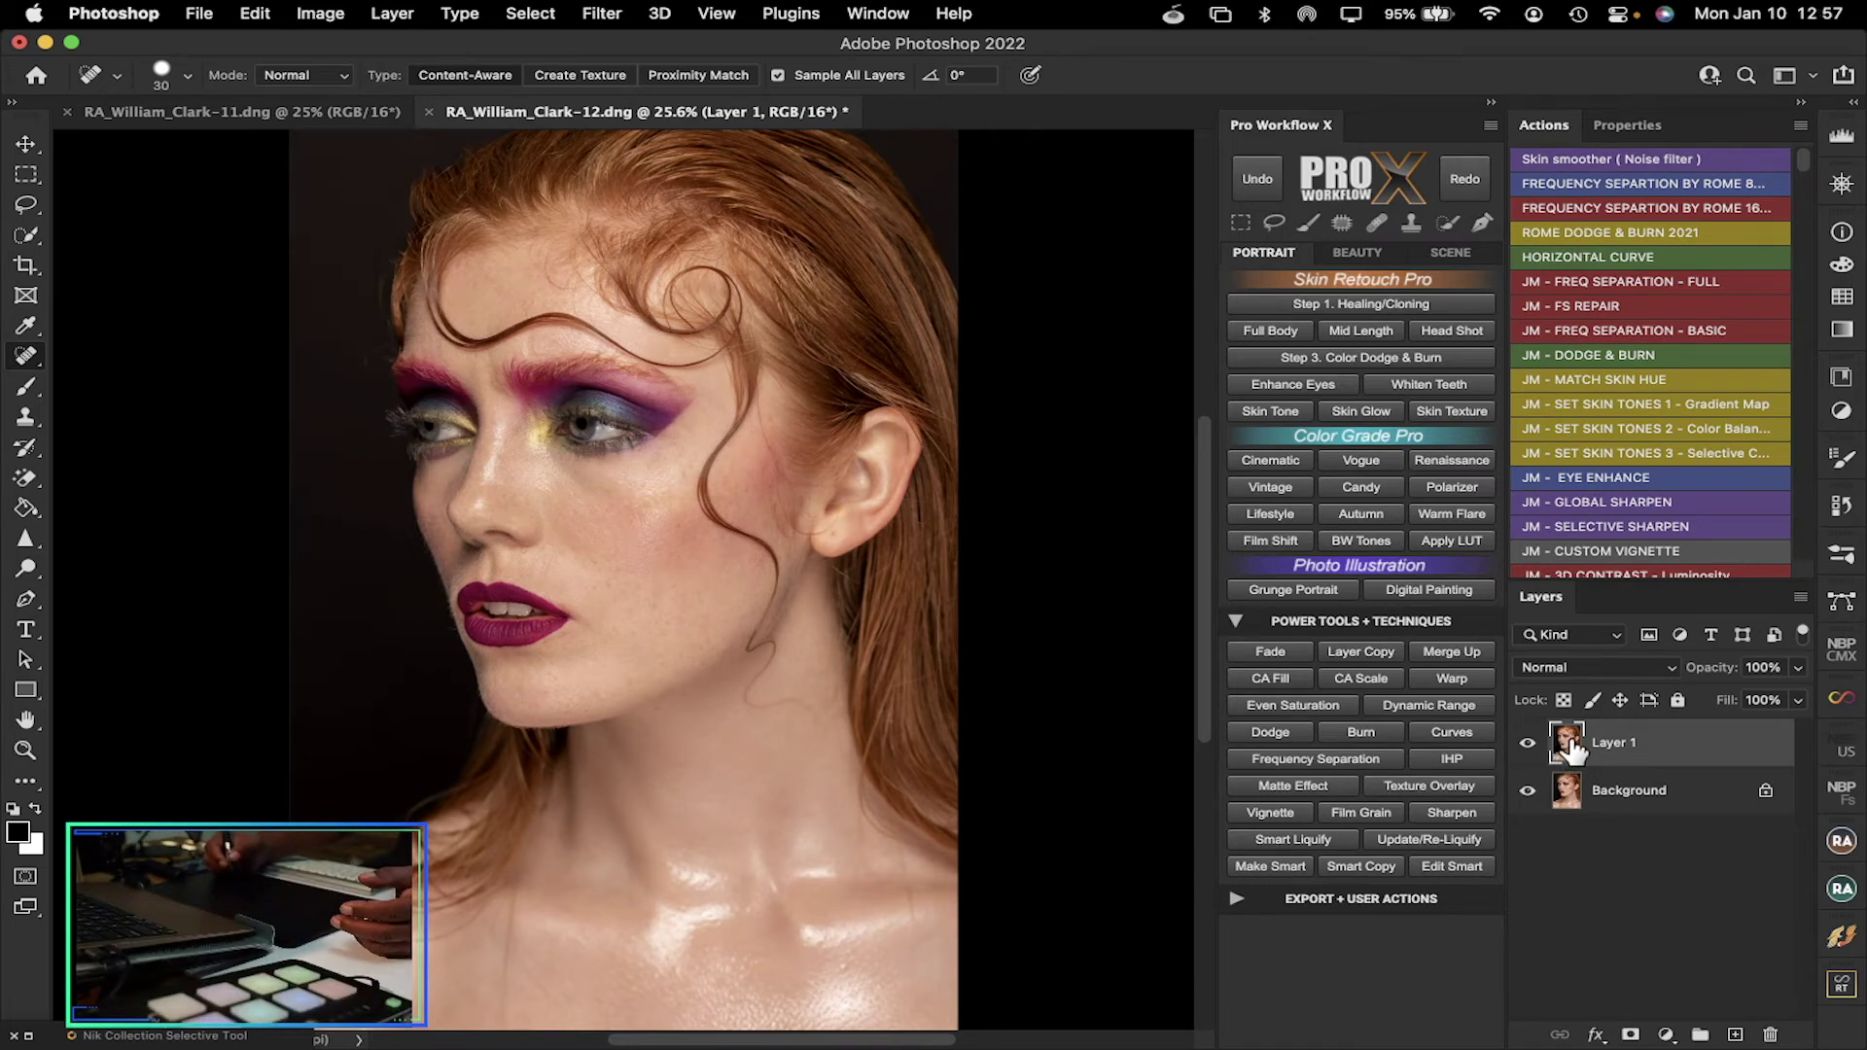
Flatten Layer 1 into the Background using Flatten Image from the Layers panel menu
{"action": "left_click", "coordinate": [1797, 595]}
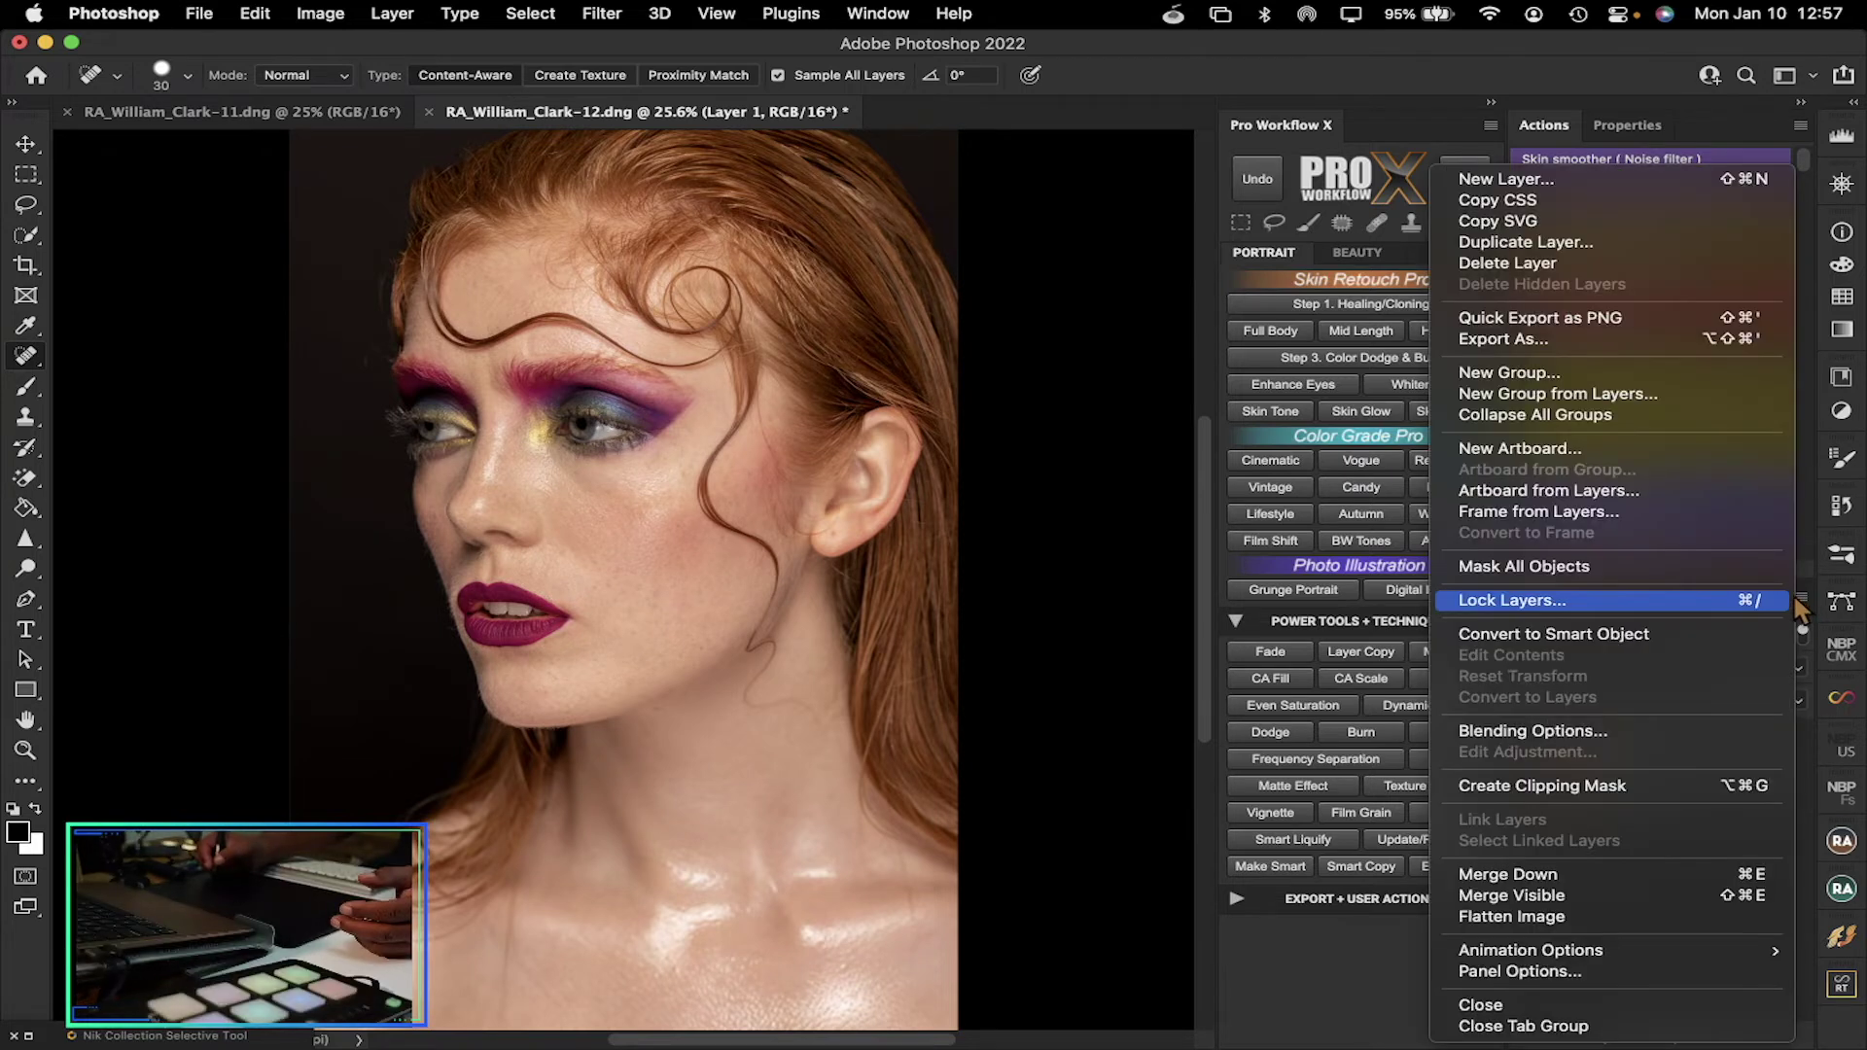
{"action": "left_click", "coordinate": [1552, 914]}
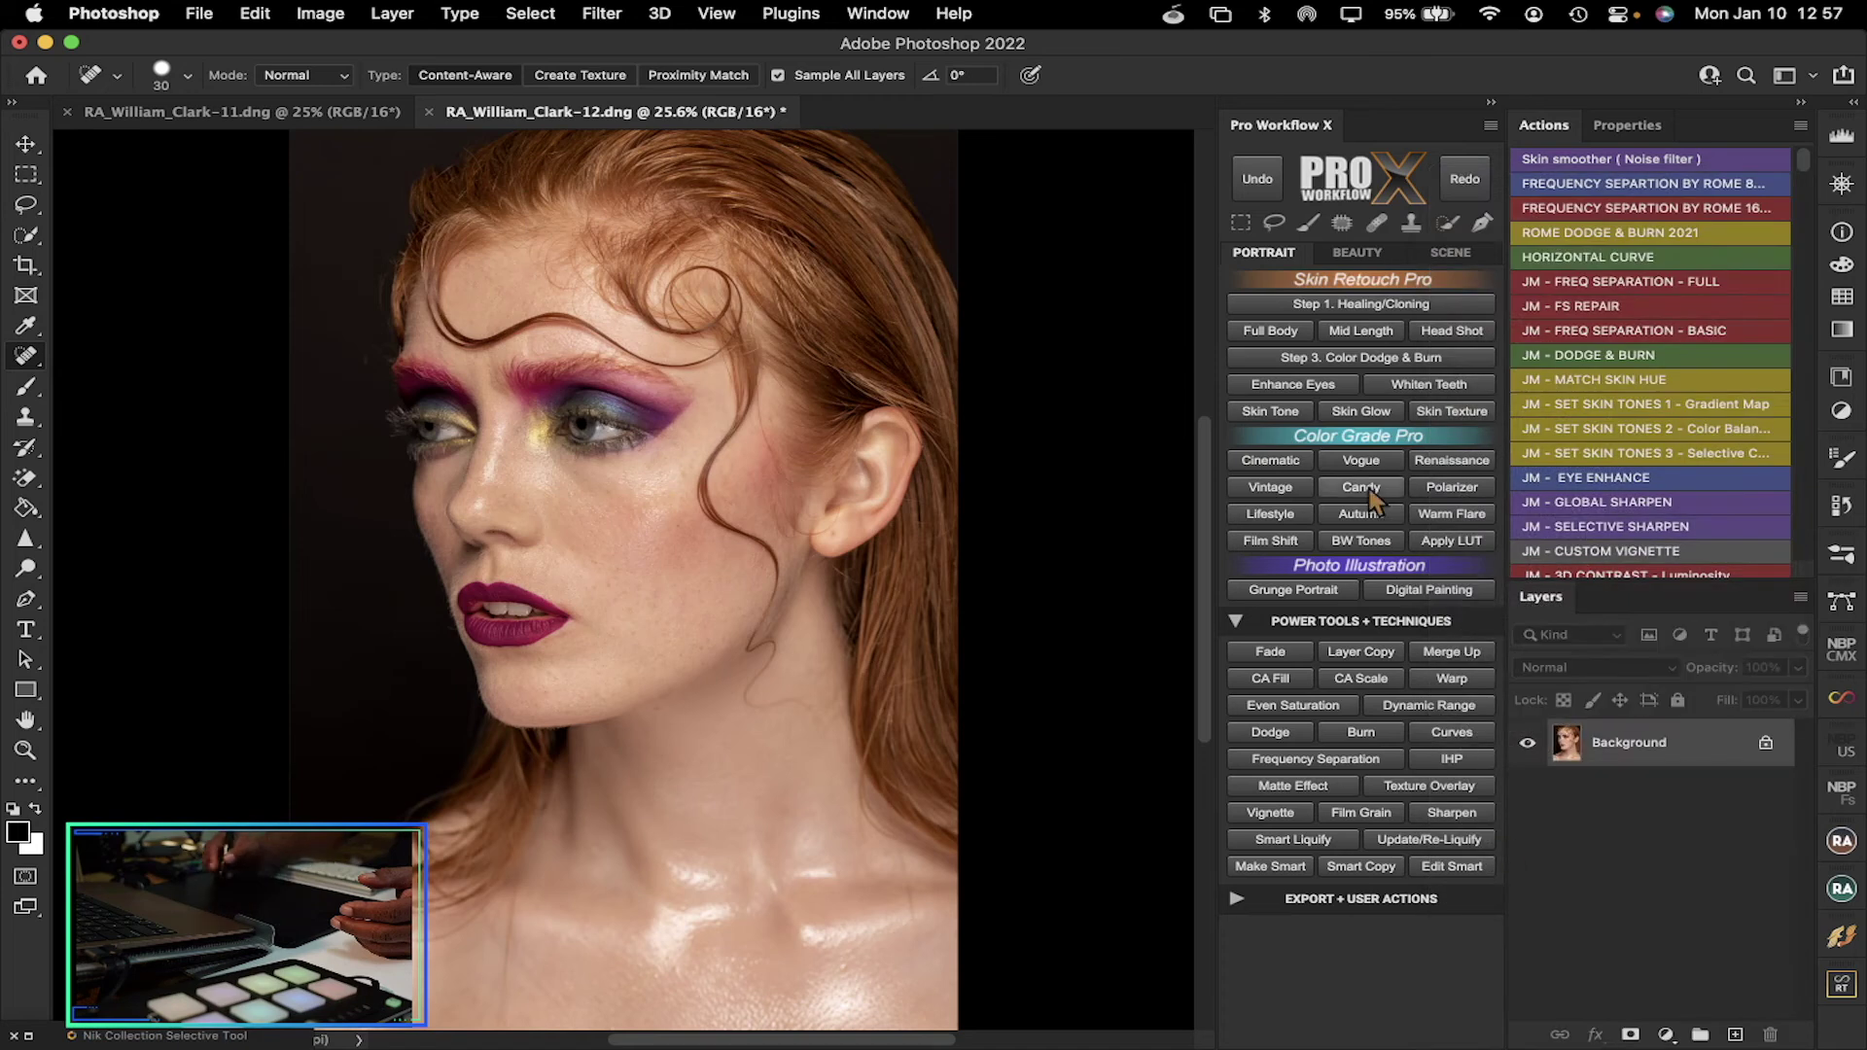
{"action": "left_click", "coordinate": [1312, 307]}
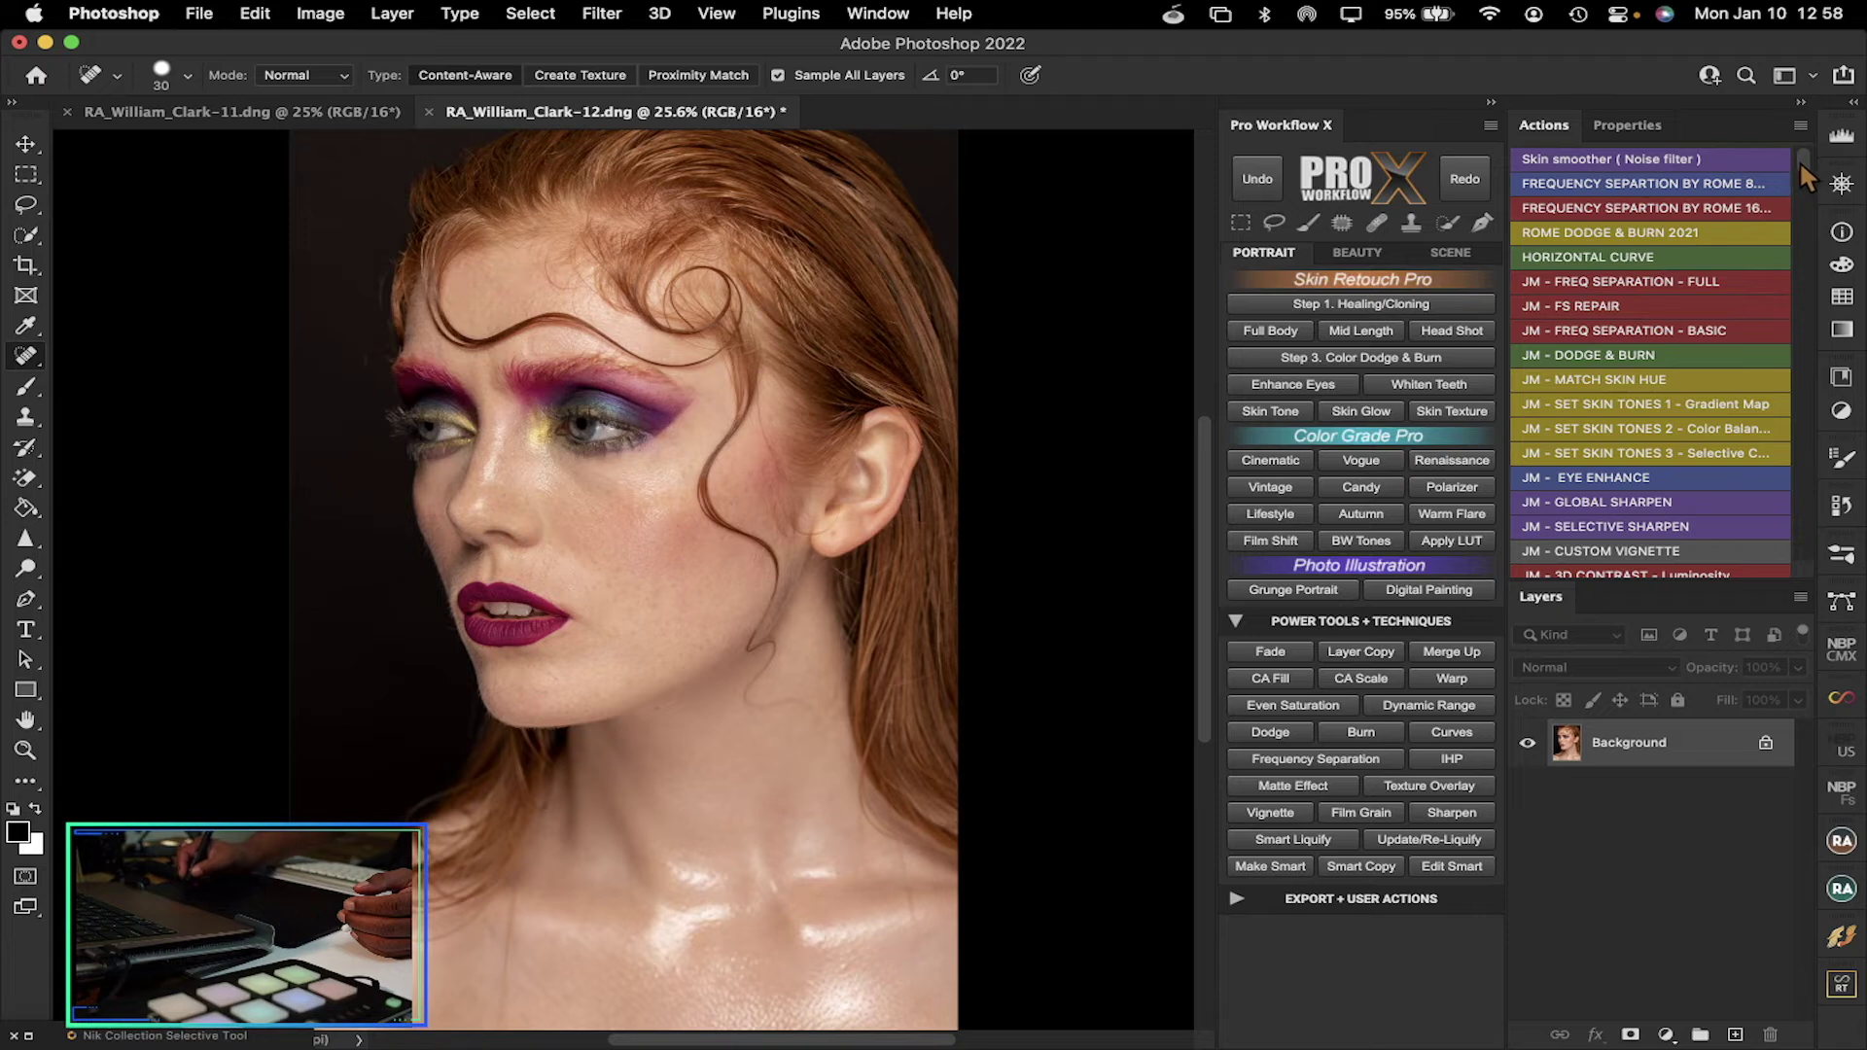
{"action": "mouse_move", "coordinate": [1799, 156]}
{"action": "left_mouse_down"}
{"action": "mouse_move", "coordinate": [1797, 191]}
{"action": "mouse_move", "coordinate": [1811, 143]}
{"action": "left_mouse_up"}
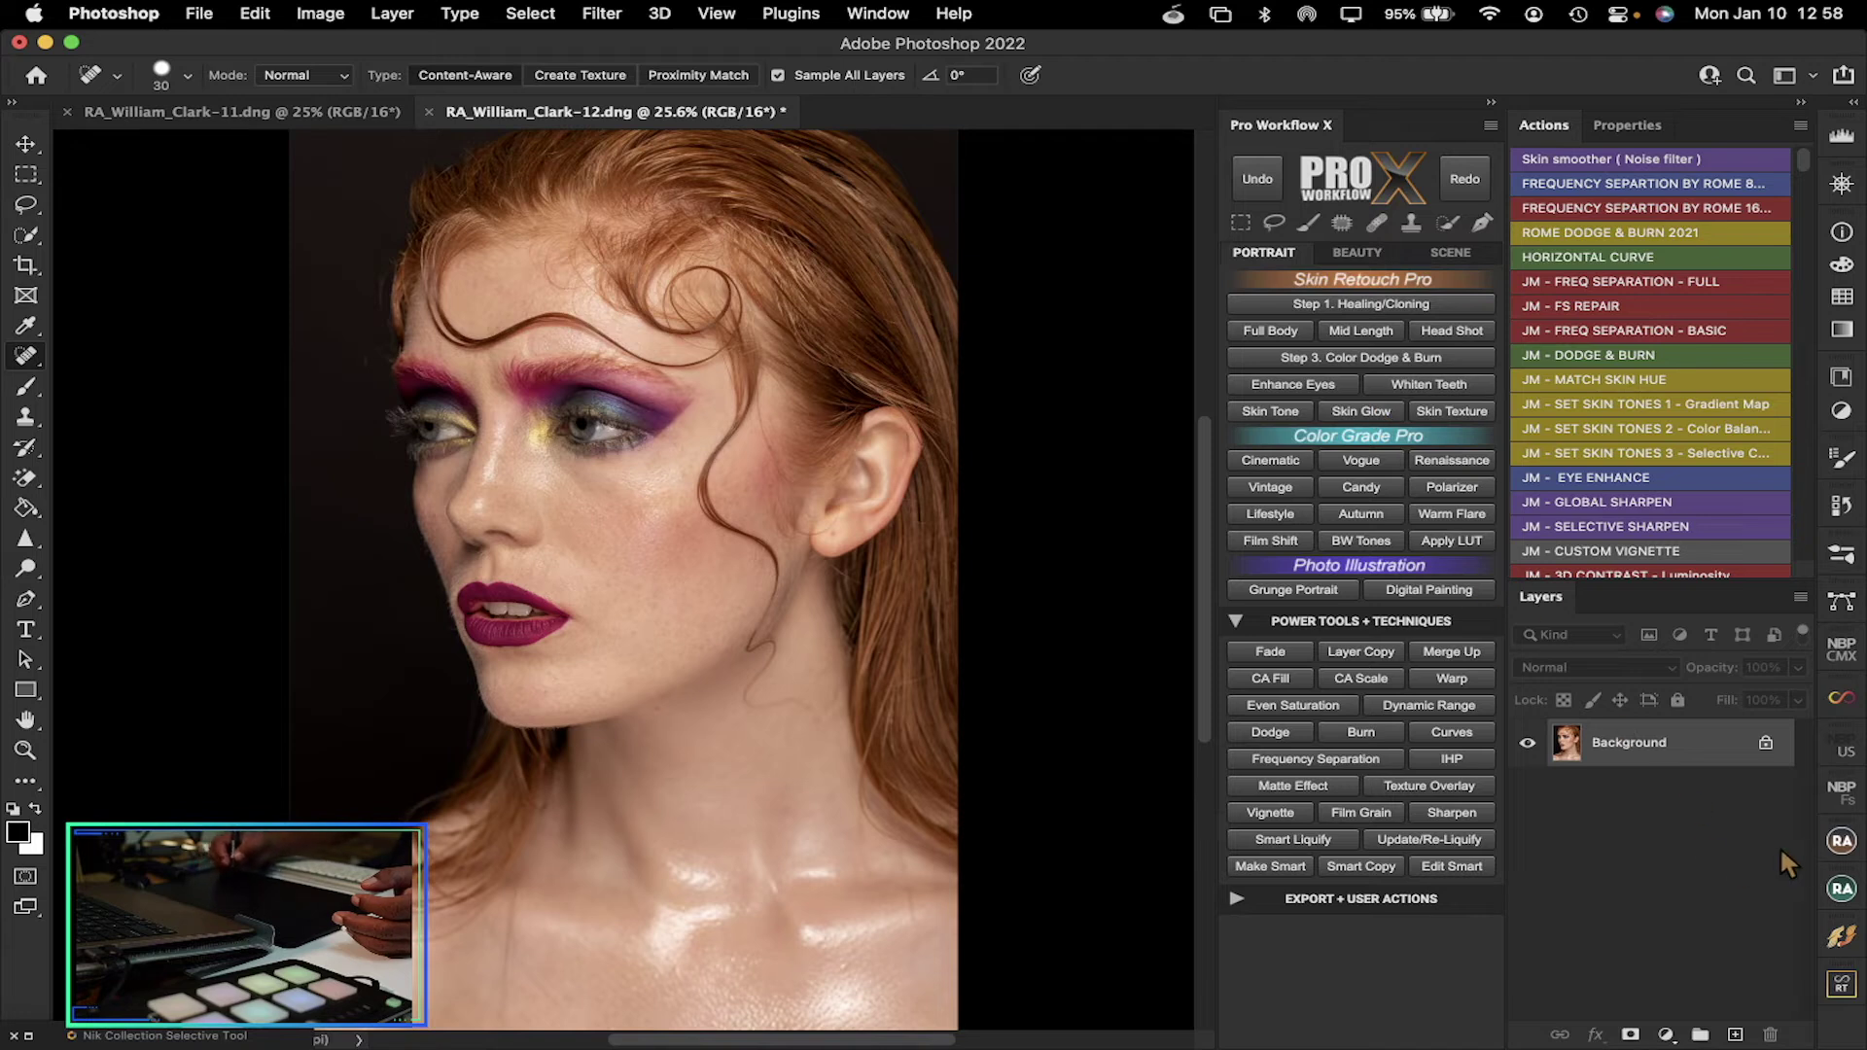
{"action": "left_click", "coordinate": [1842, 842]}
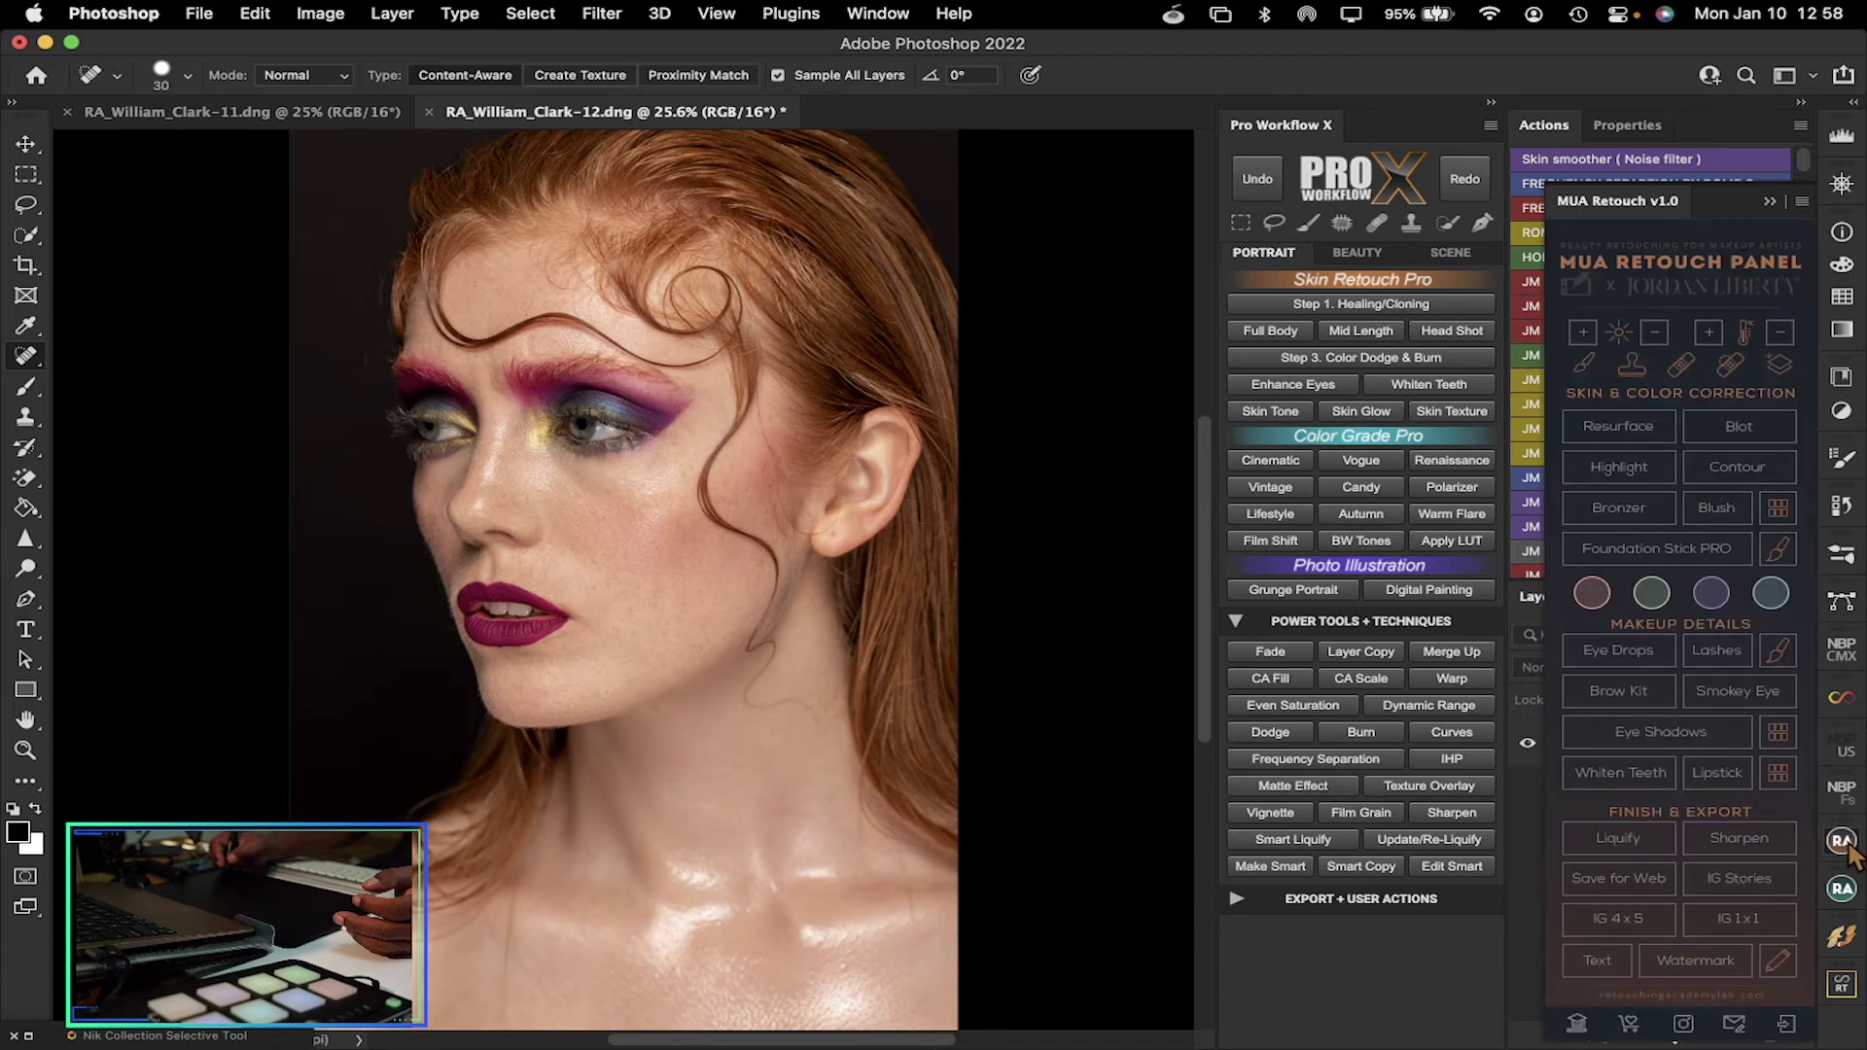
{"action": "left_click", "coordinate": [1841, 842]}
{"action": "left_click", "coordinate": [1844, 891]}
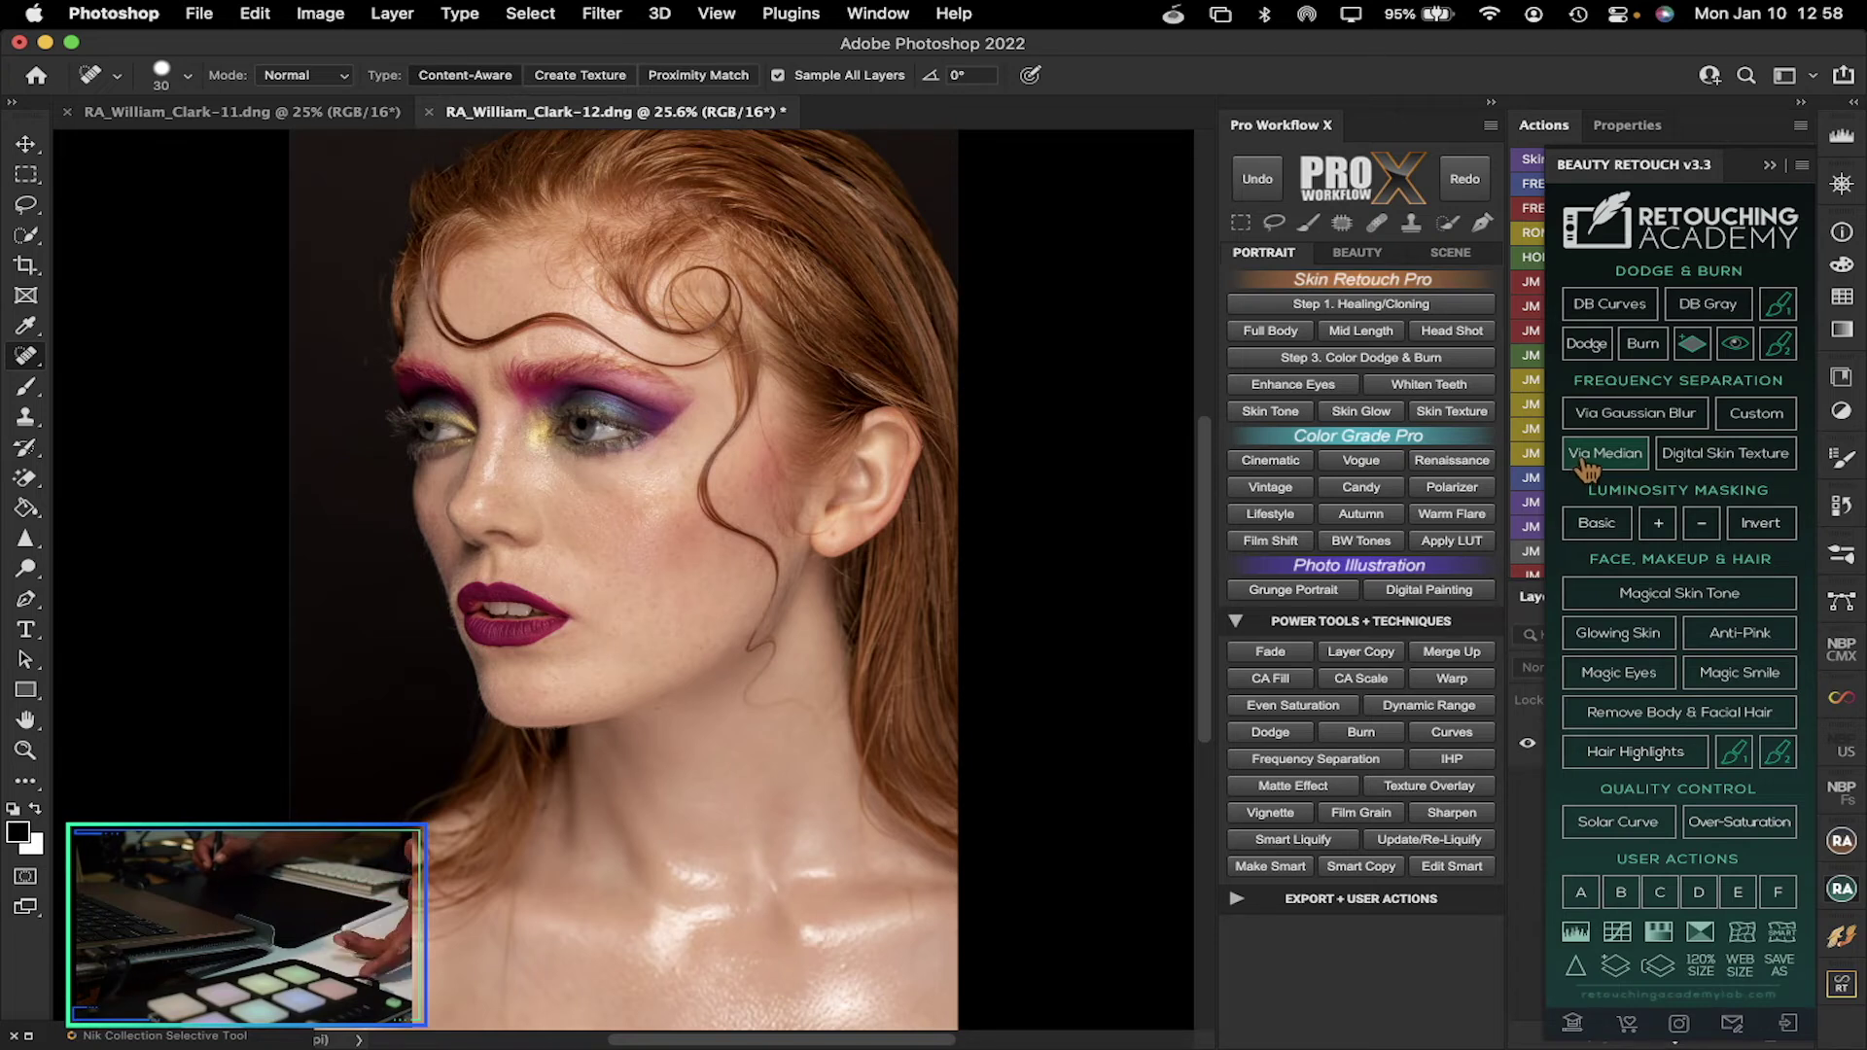
{"action": "left_click", "coordinate": [1769, 164]}
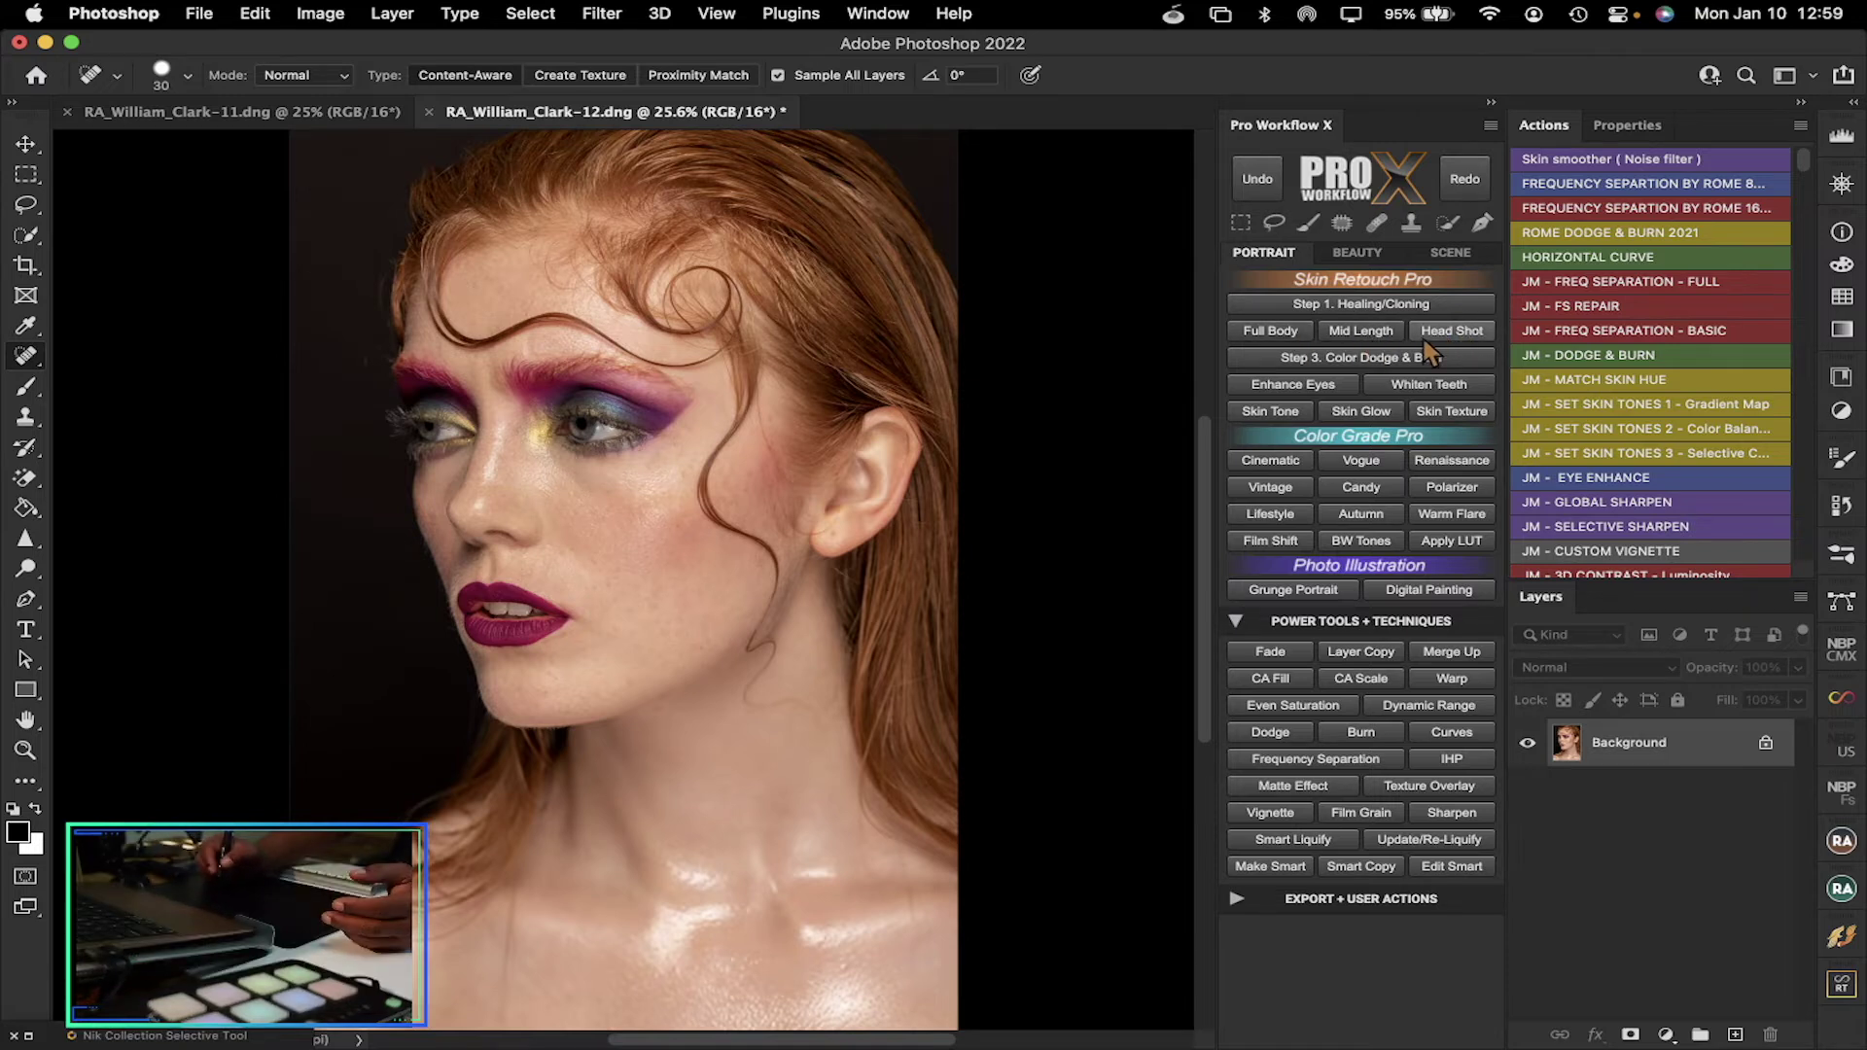
Run Pro Workflow X's Head Shot skin retouch, inspect the new group, and target its layer mask
{"action": "left_click", "coordinate": [1458, 332]}
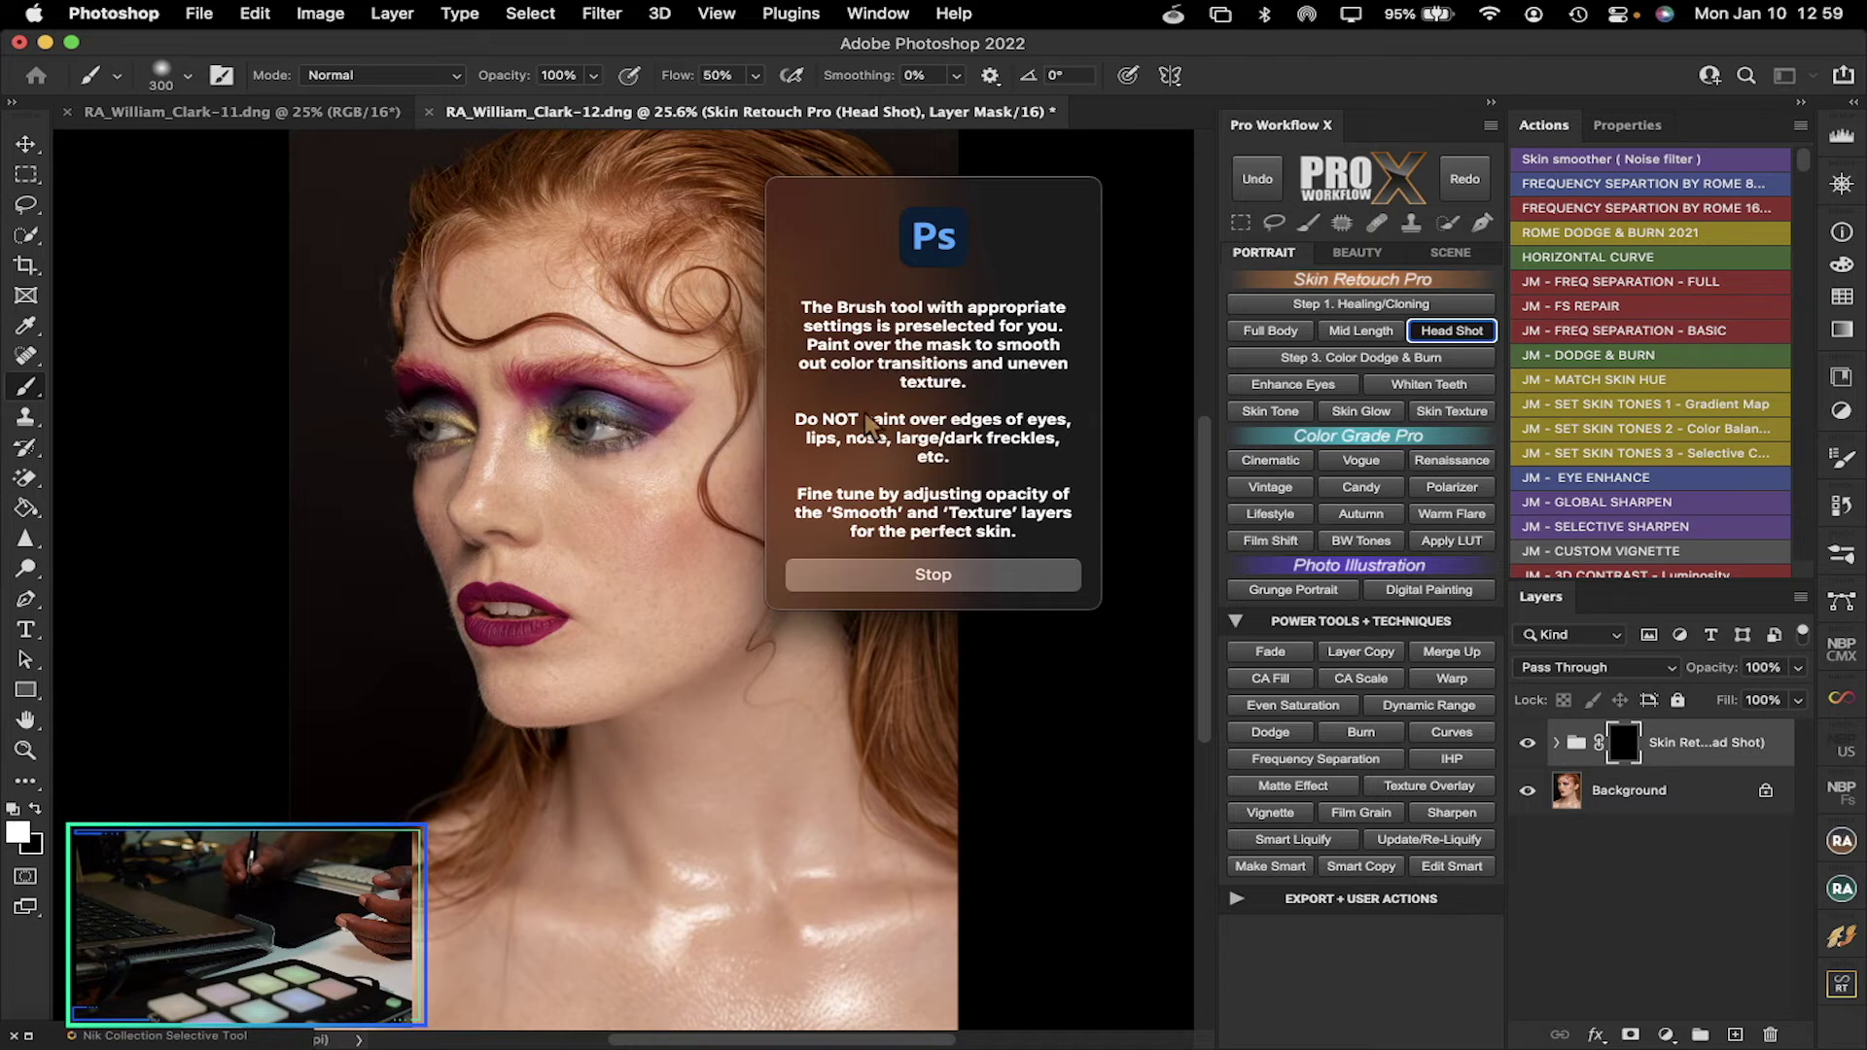
{"action": "left_click", "coordinate": [887, 575]}
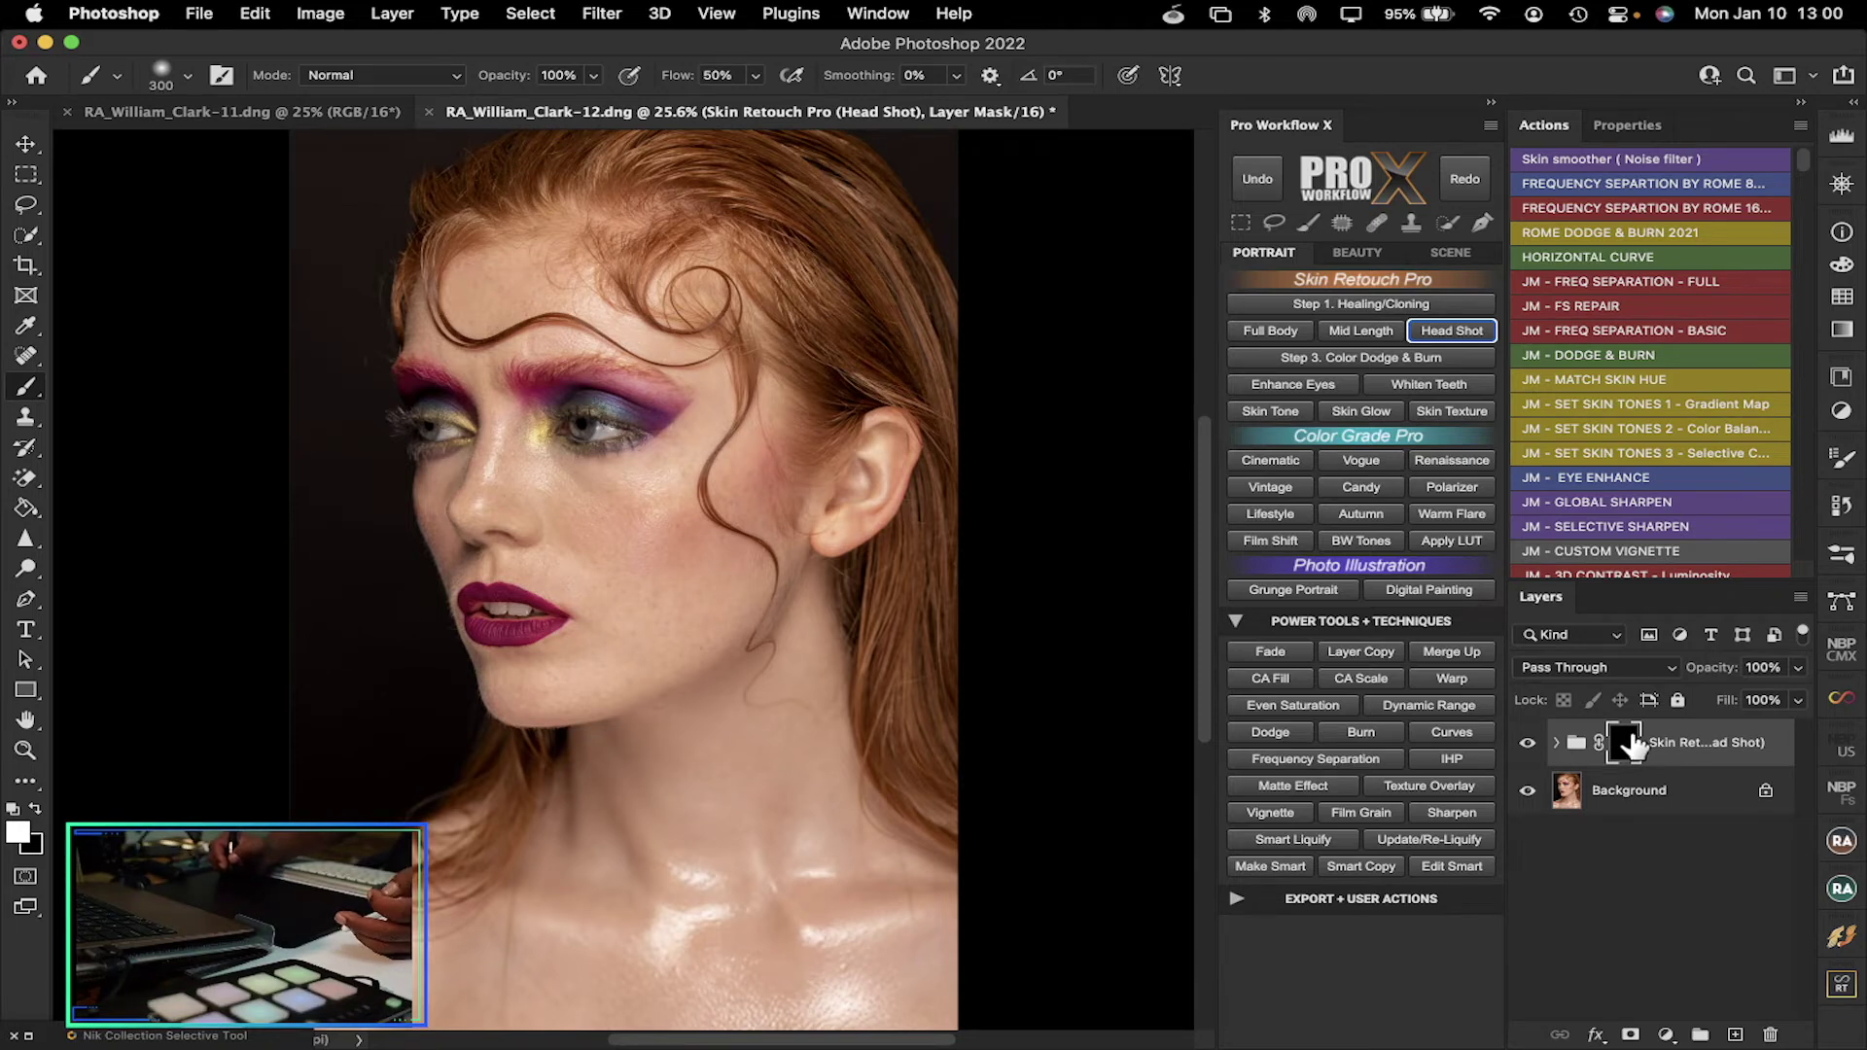
{"action": "left_click", "coordinate": [1562, 747]}
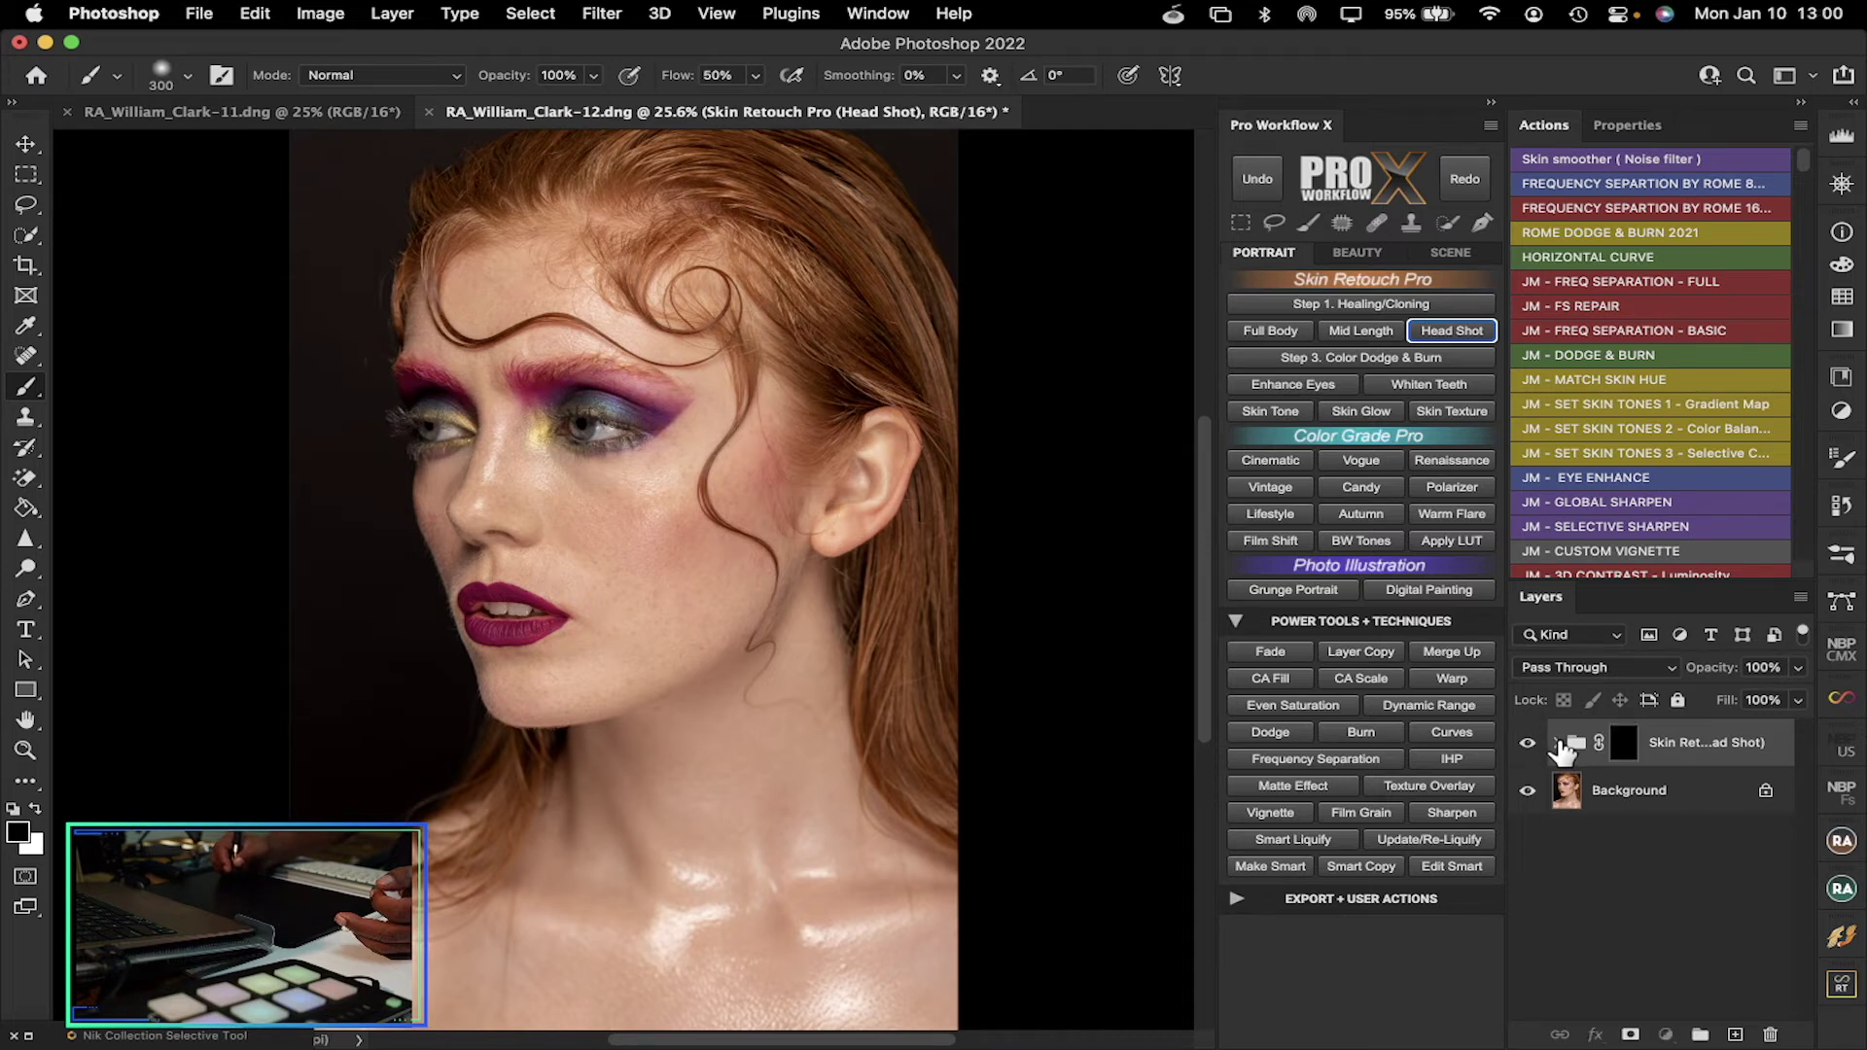
{"action": "left_click", "coordinate": [1559, 745]}
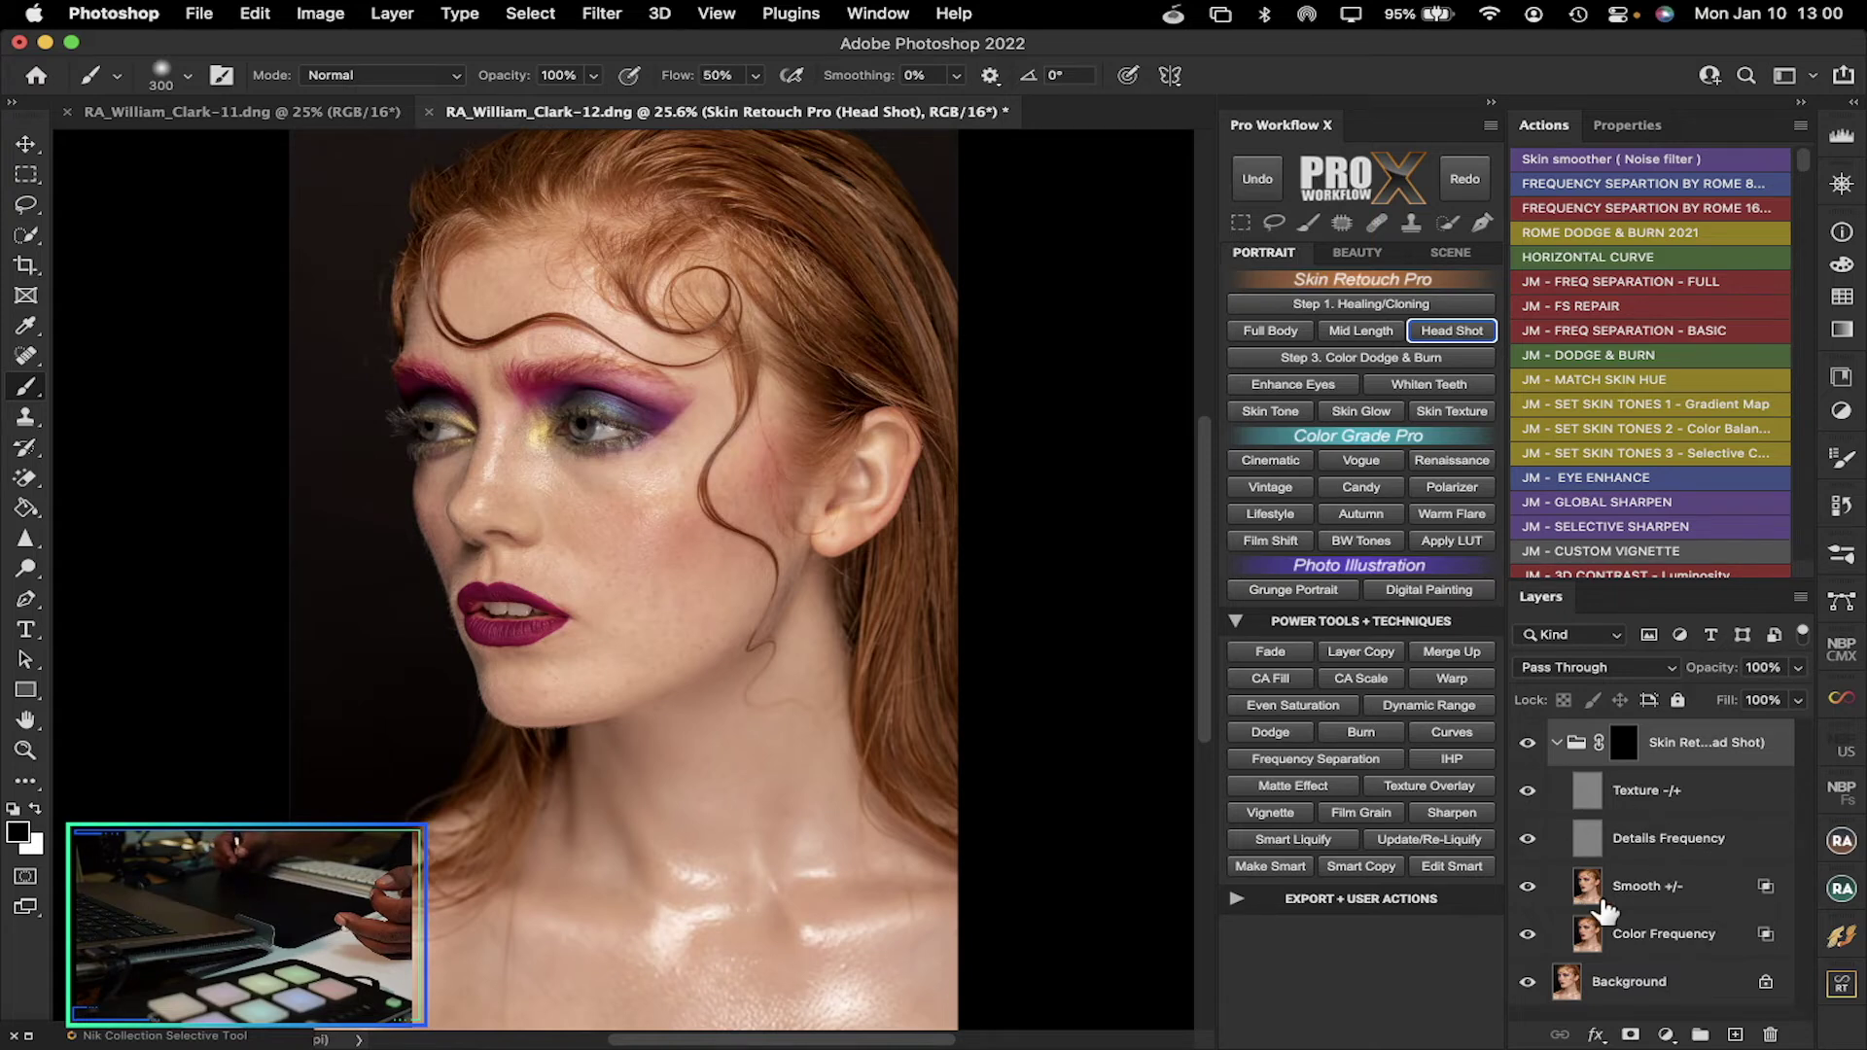
{"action": "left_click", "coordinate": [1559, 745]}
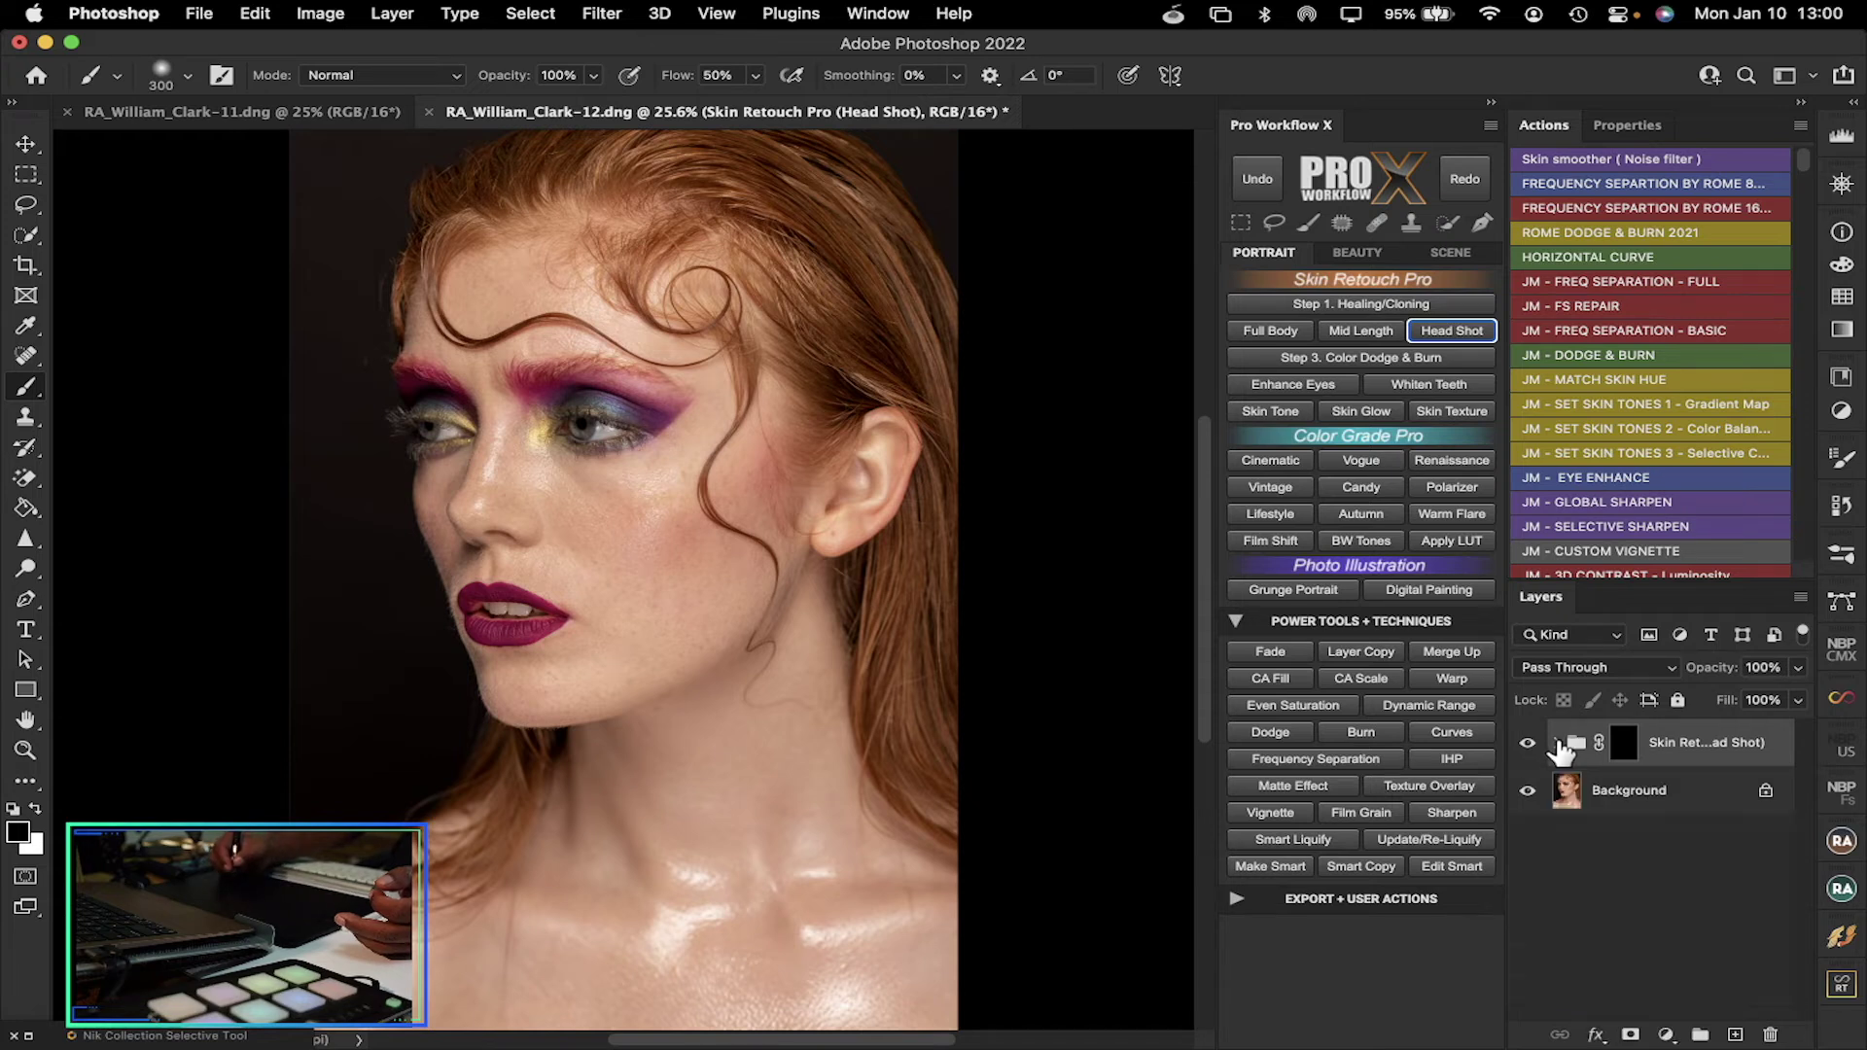
{"action": "left_click", "coordinate": [1626, 743]}
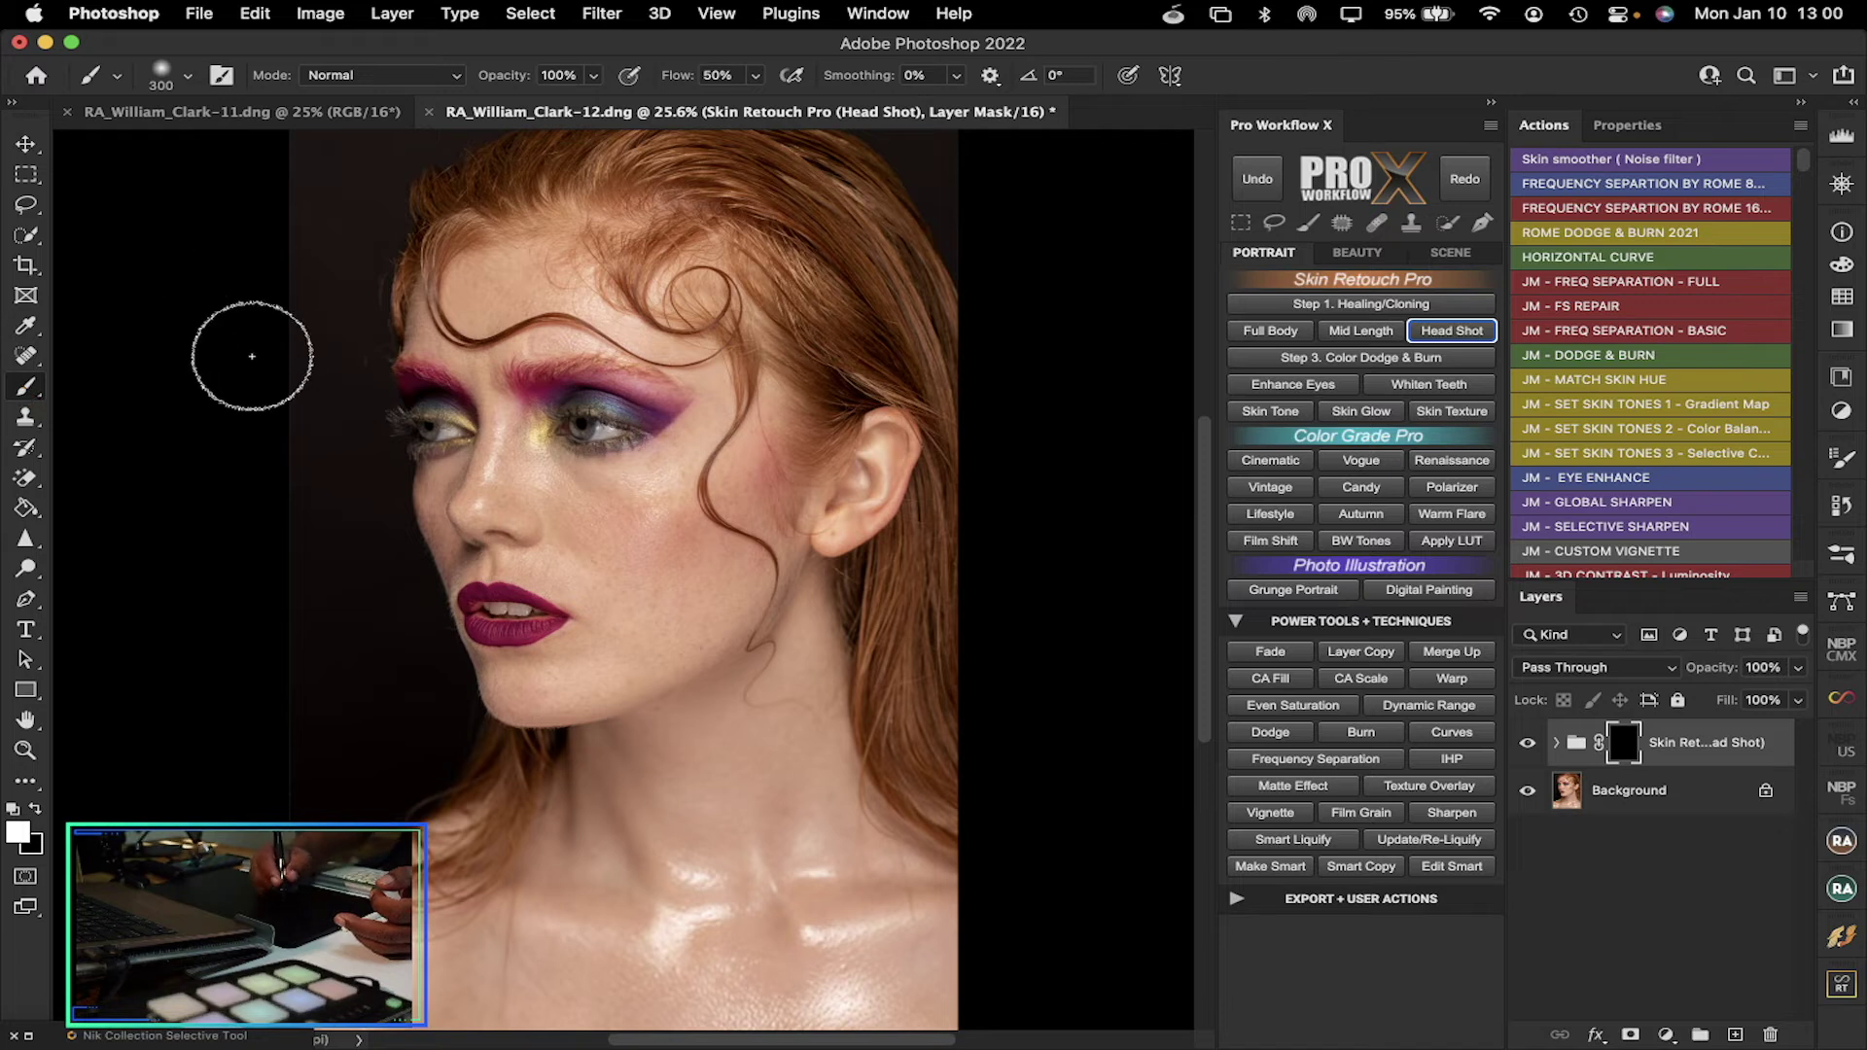
Zoom in on the eyebrow and set up a 475 px soft brush on the mask
{"action": "right_click", "coordinate": [255, 424]}
{"action": "key", "text": "Escape"}
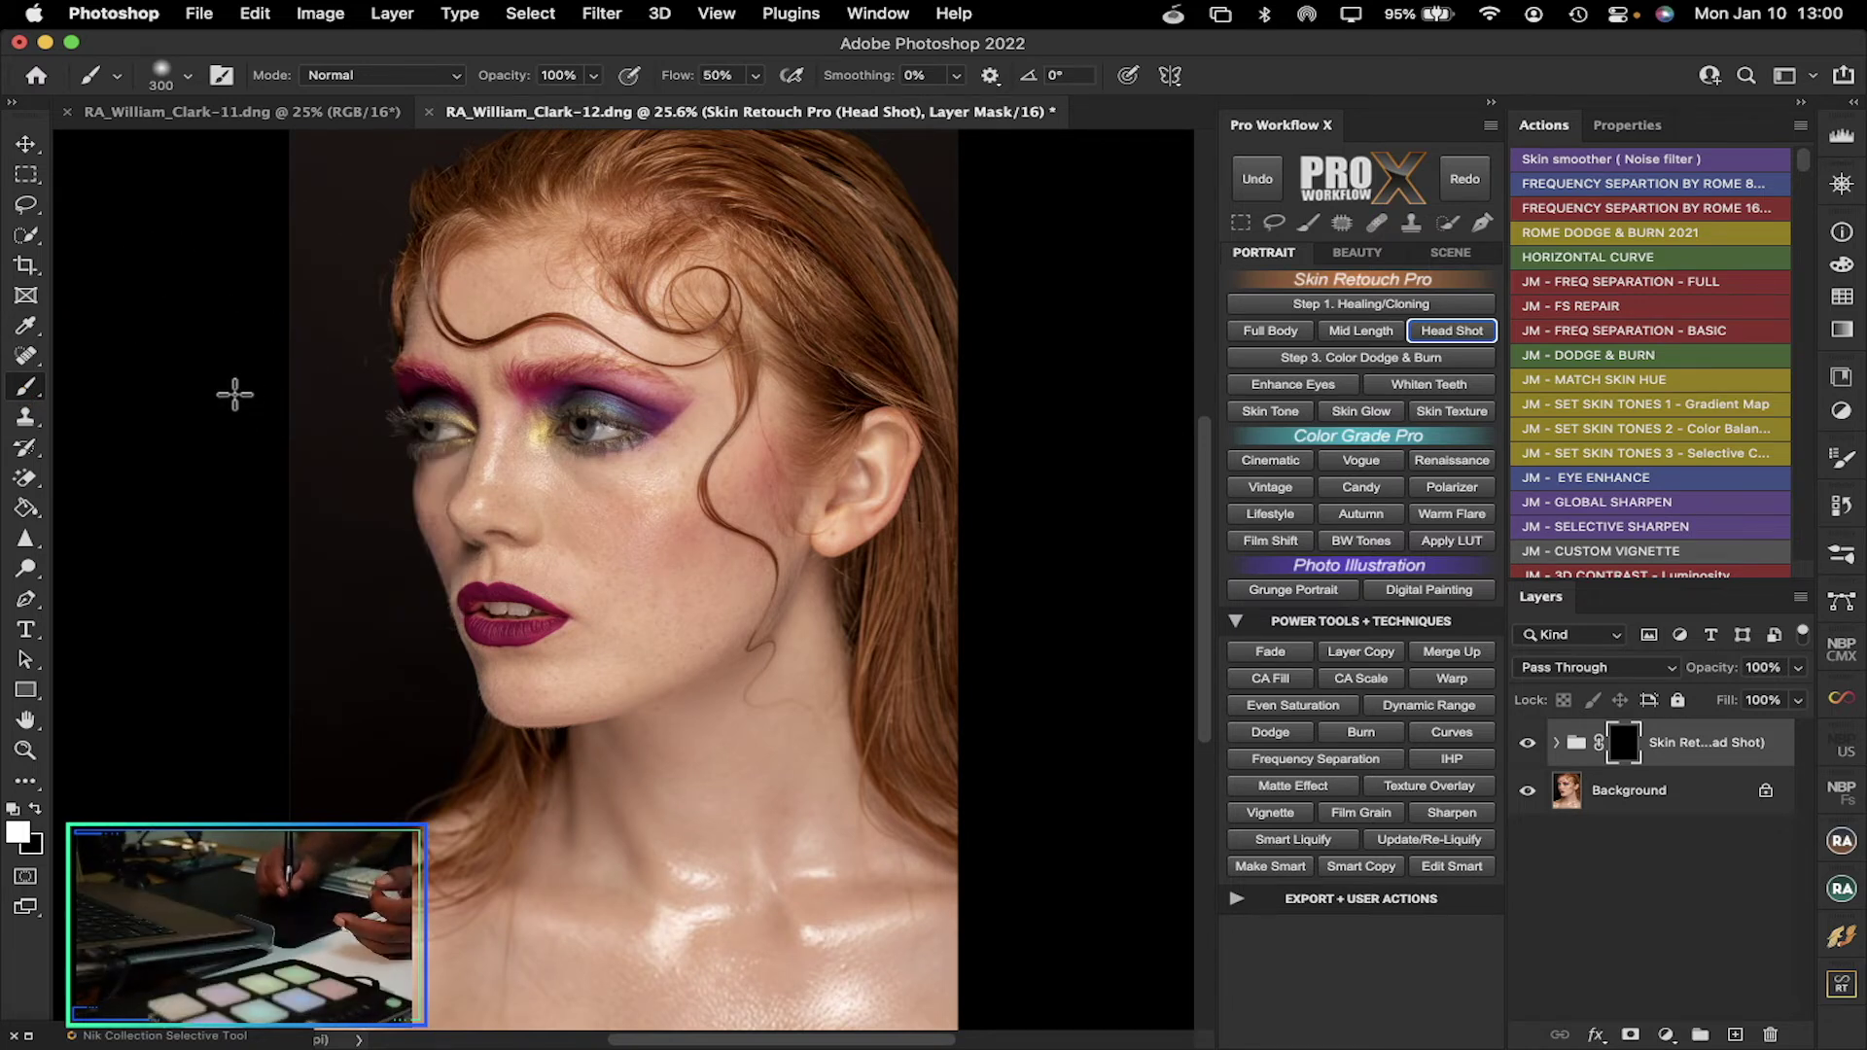
{"action": "mouse_move", "coordinate": [599, 482]}
{"action": "left_mouse_down"}
{"action": "mouse_move", "coordinate": [748, 496]}
{"action": "mouse_move", "coordinate": [693, 518]}
{"action": "mouse_move", "coordinate": [545, 505]}
{"action": "mouse_move", "coordinate": [632, 506]}
{"action": "mouse_move", "coordinate": [554, 509]}
{"action": "mouse_move", "coordinate": [513, 883]}
{"action": "mouse_move", "coordinate": [491, 481]}
{"action": "mouse_move", "coordinate": [639, 500]}
{"action": "mouse_move", "coordinate": [513, 511]}
{"action": "left_mouse_up"}
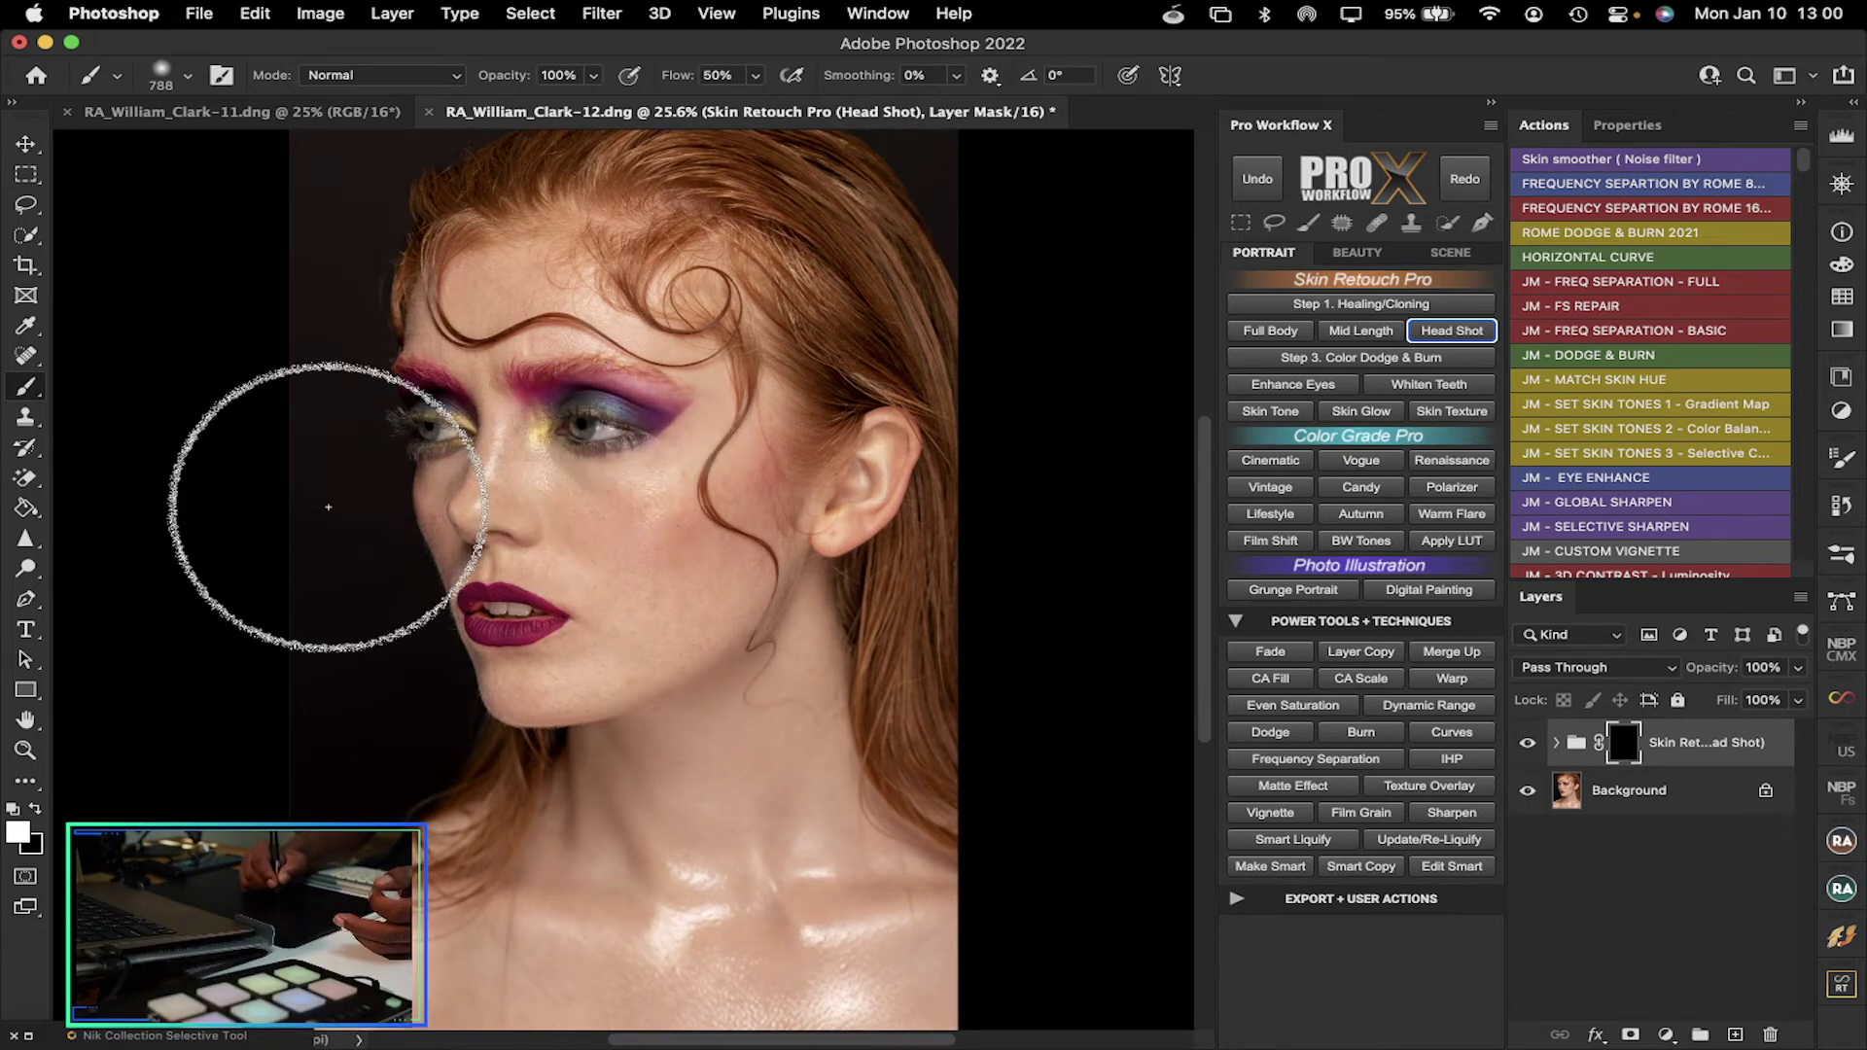
{"action": "left_click", "coordinate": [25, 749]}
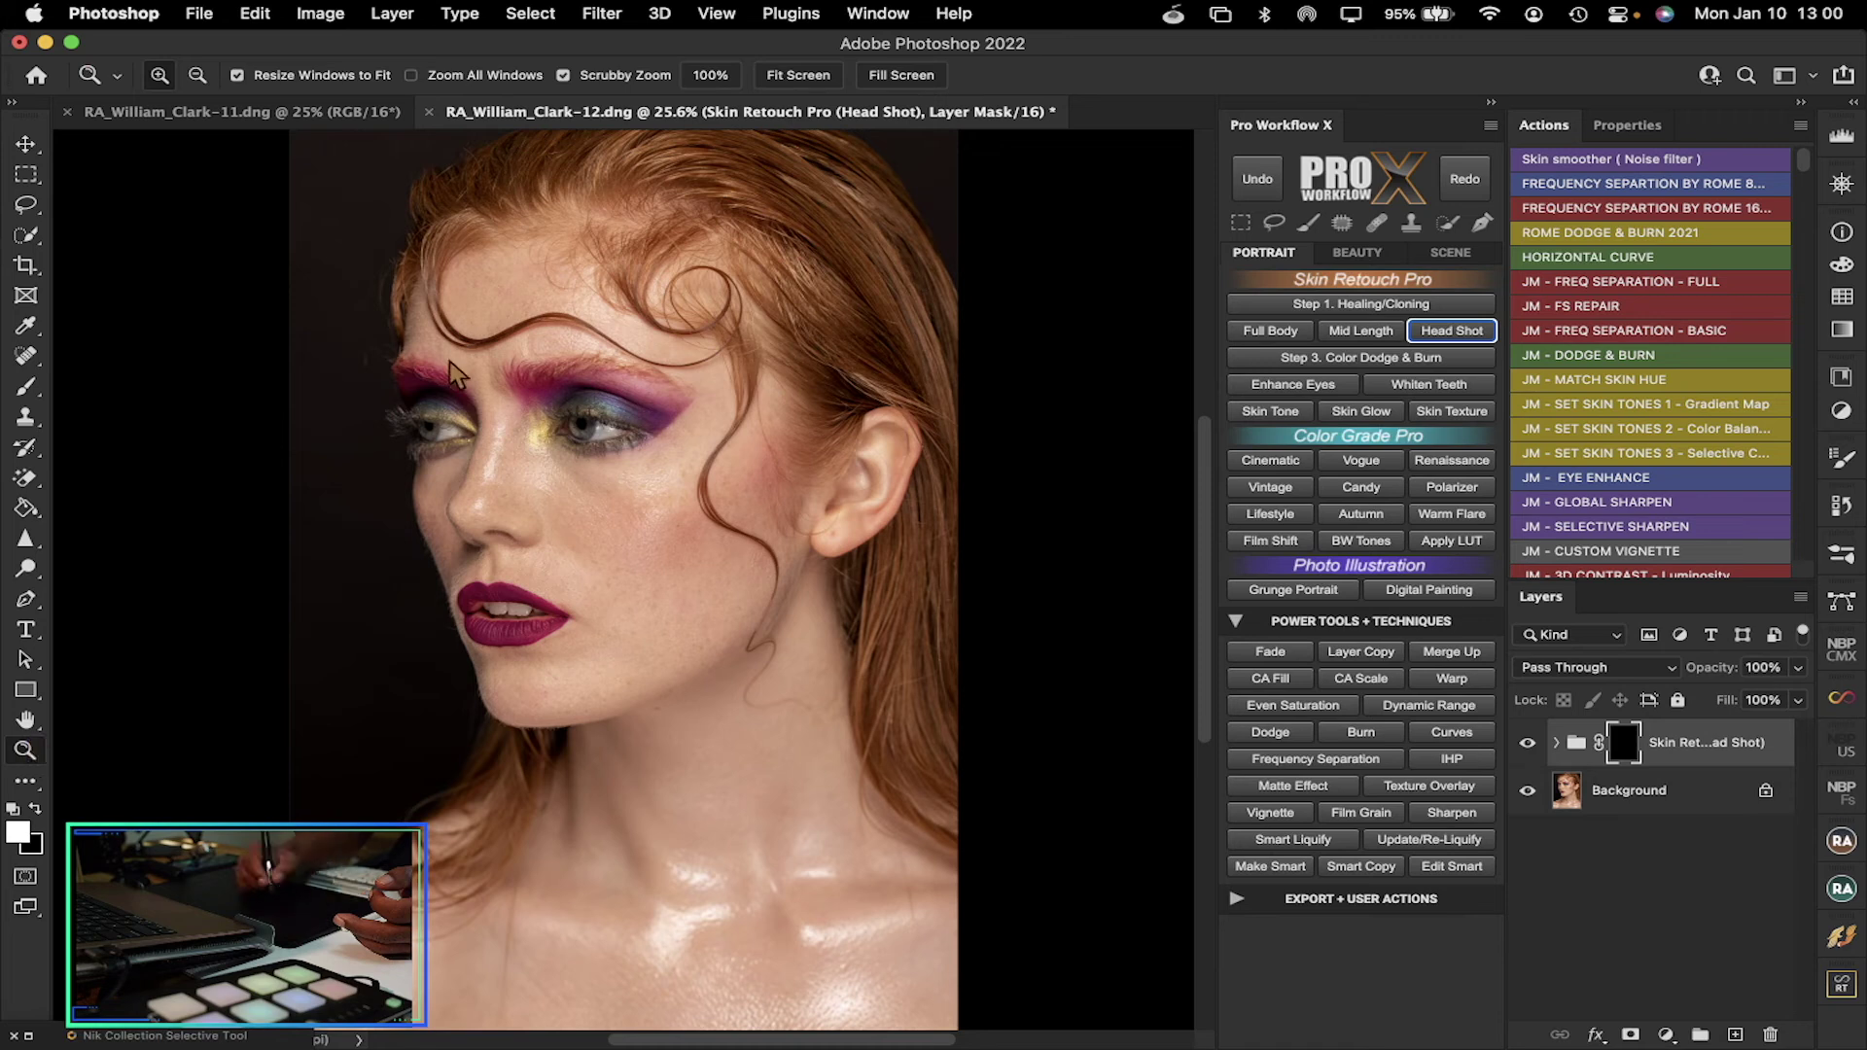
{"action": "left_click_drag", "start_coordinate": [477, 340], "coordinate": [540, 358]}
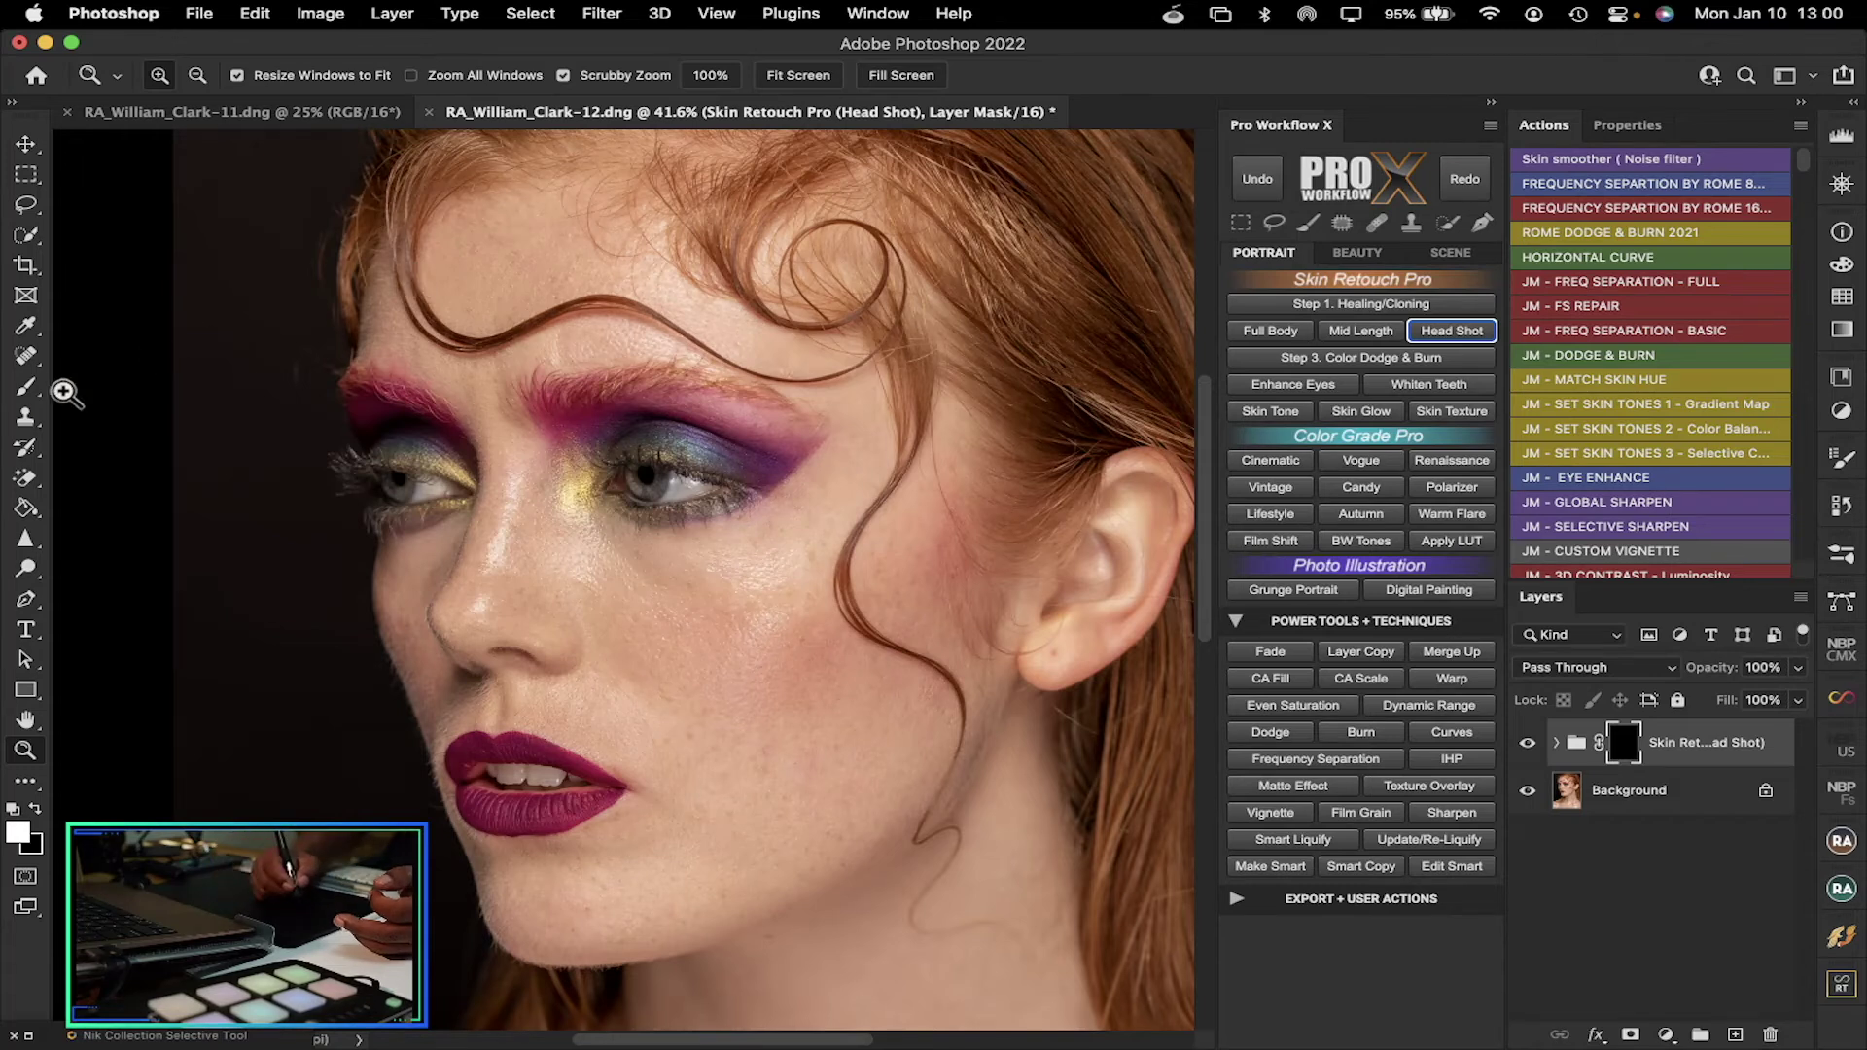
{"action": "left_click", "coordinate": [26, 386]}
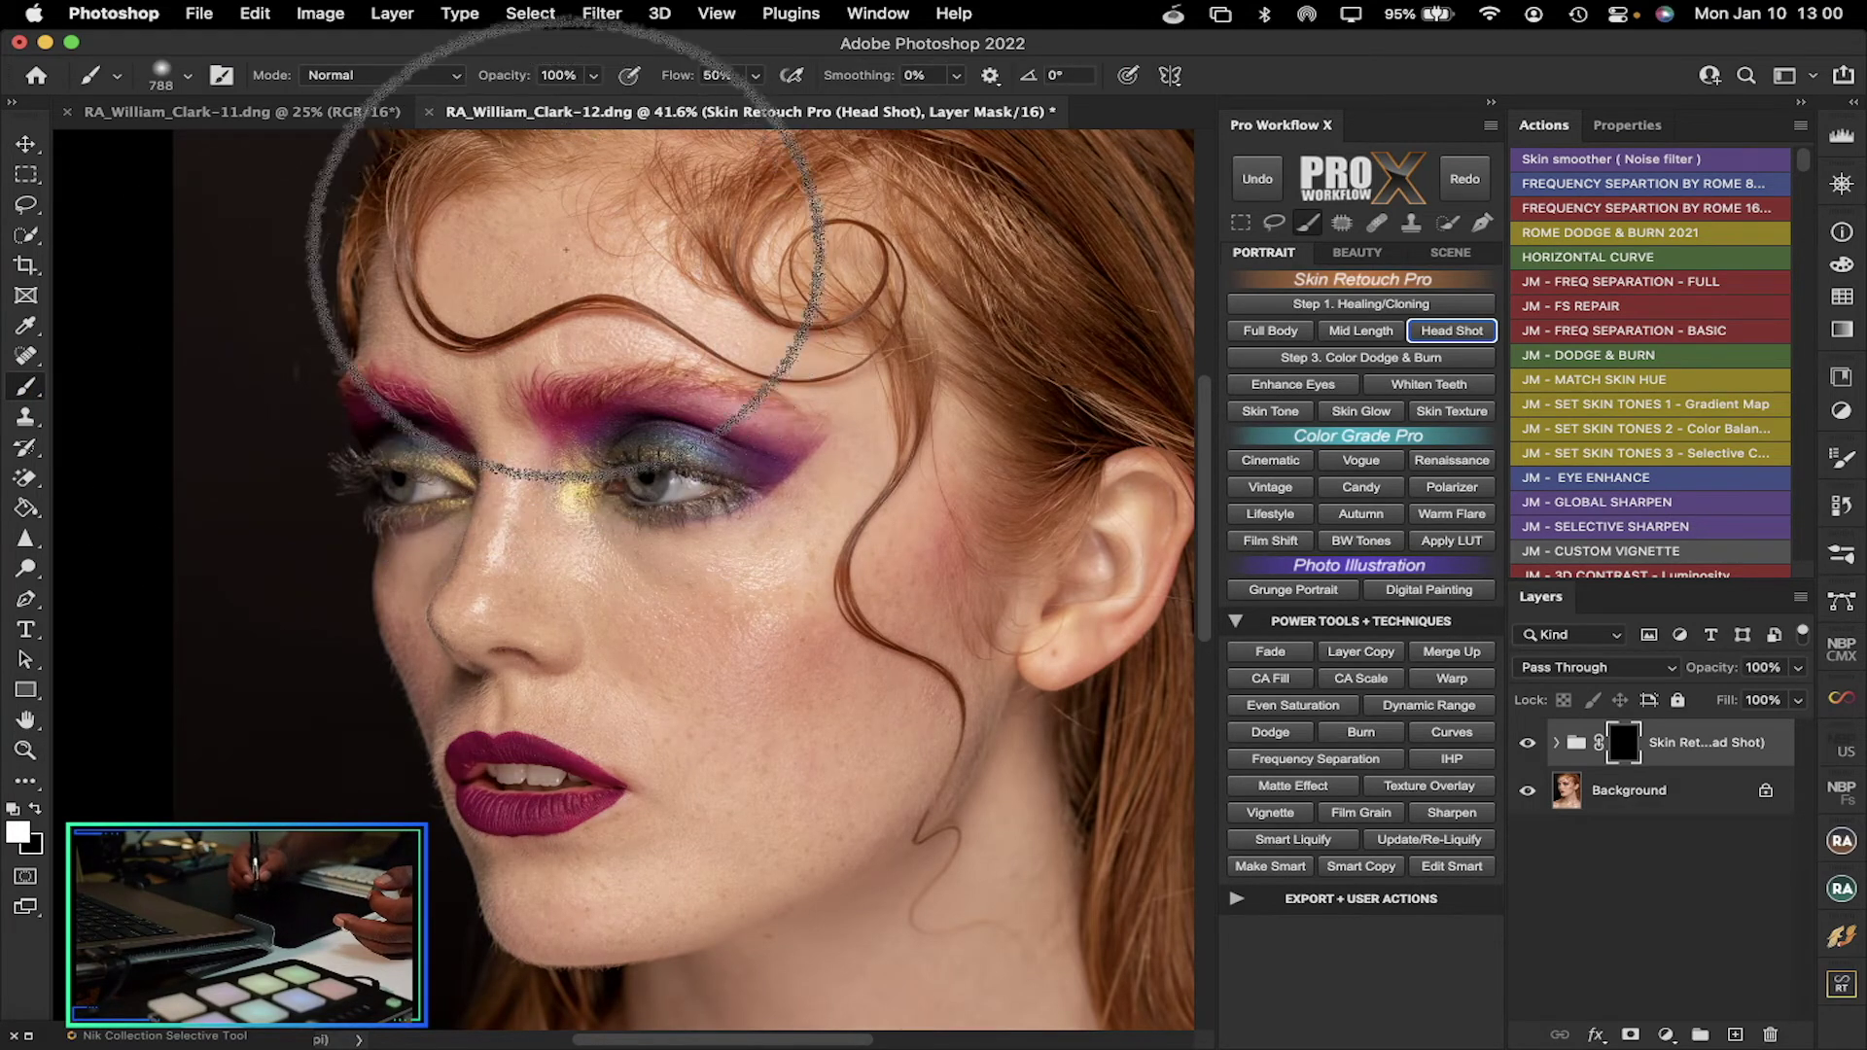
{"action": "left_click_drag", "start_coordinate": [608, 275], "coordinate": [528, 288]}
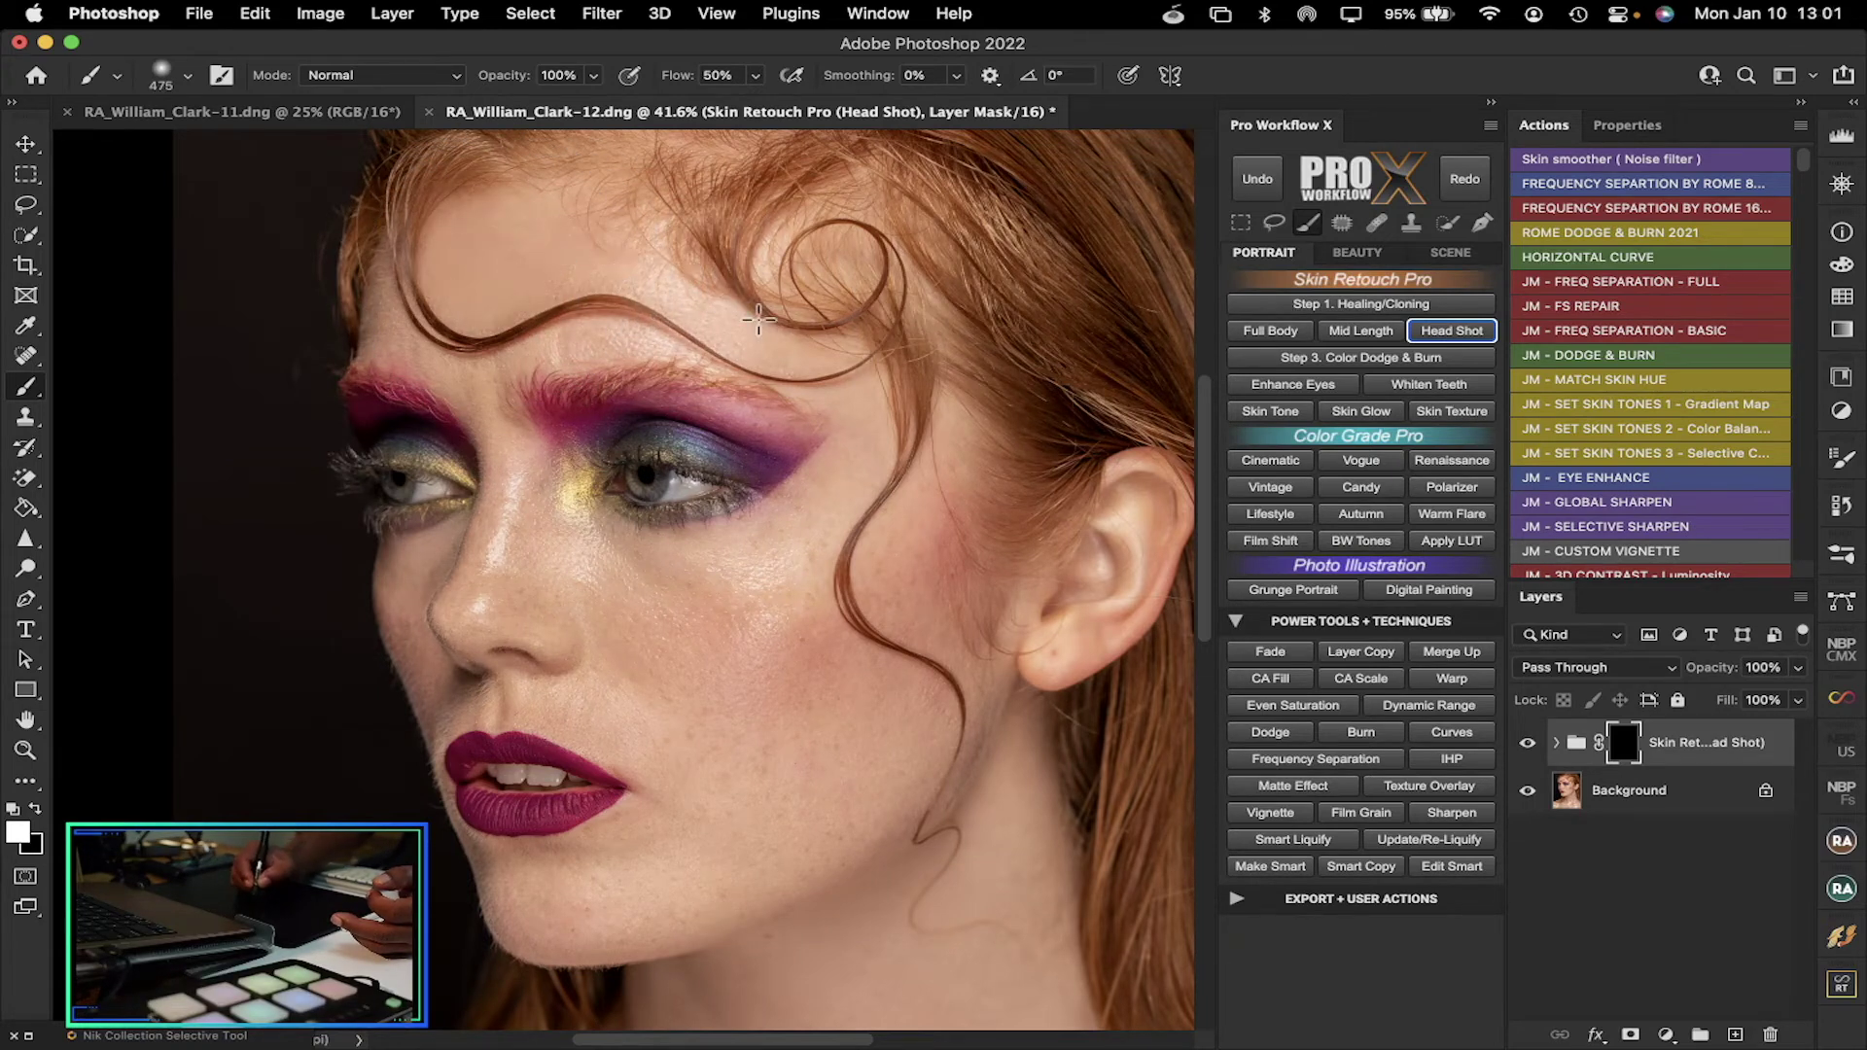
Paint white over the temple, cheek, eye and forehead to reveal the skin smoothing
{"action": "mouse_move", "coordinate": [855, 340]}
{"action": "left_mouse_down"}
{"action": "mouse_move", "coordinate": [770, 557]}
{"action": "mouse_move", "coordinate": [919, 513]}
{"action": "mouse_move", "coordinate": [851, 442]}
{"action": "left_mouse_up"}
{"action": "mouse_move", "coordinate": [597, 560]}
{"action": "left_mouse_down"}
{"action": "mouse_move", "coordinate": [687, 604]}
{"action": "mouse_move", "coordinate": [670, 642]}
{"action": "left_mouse_up"}
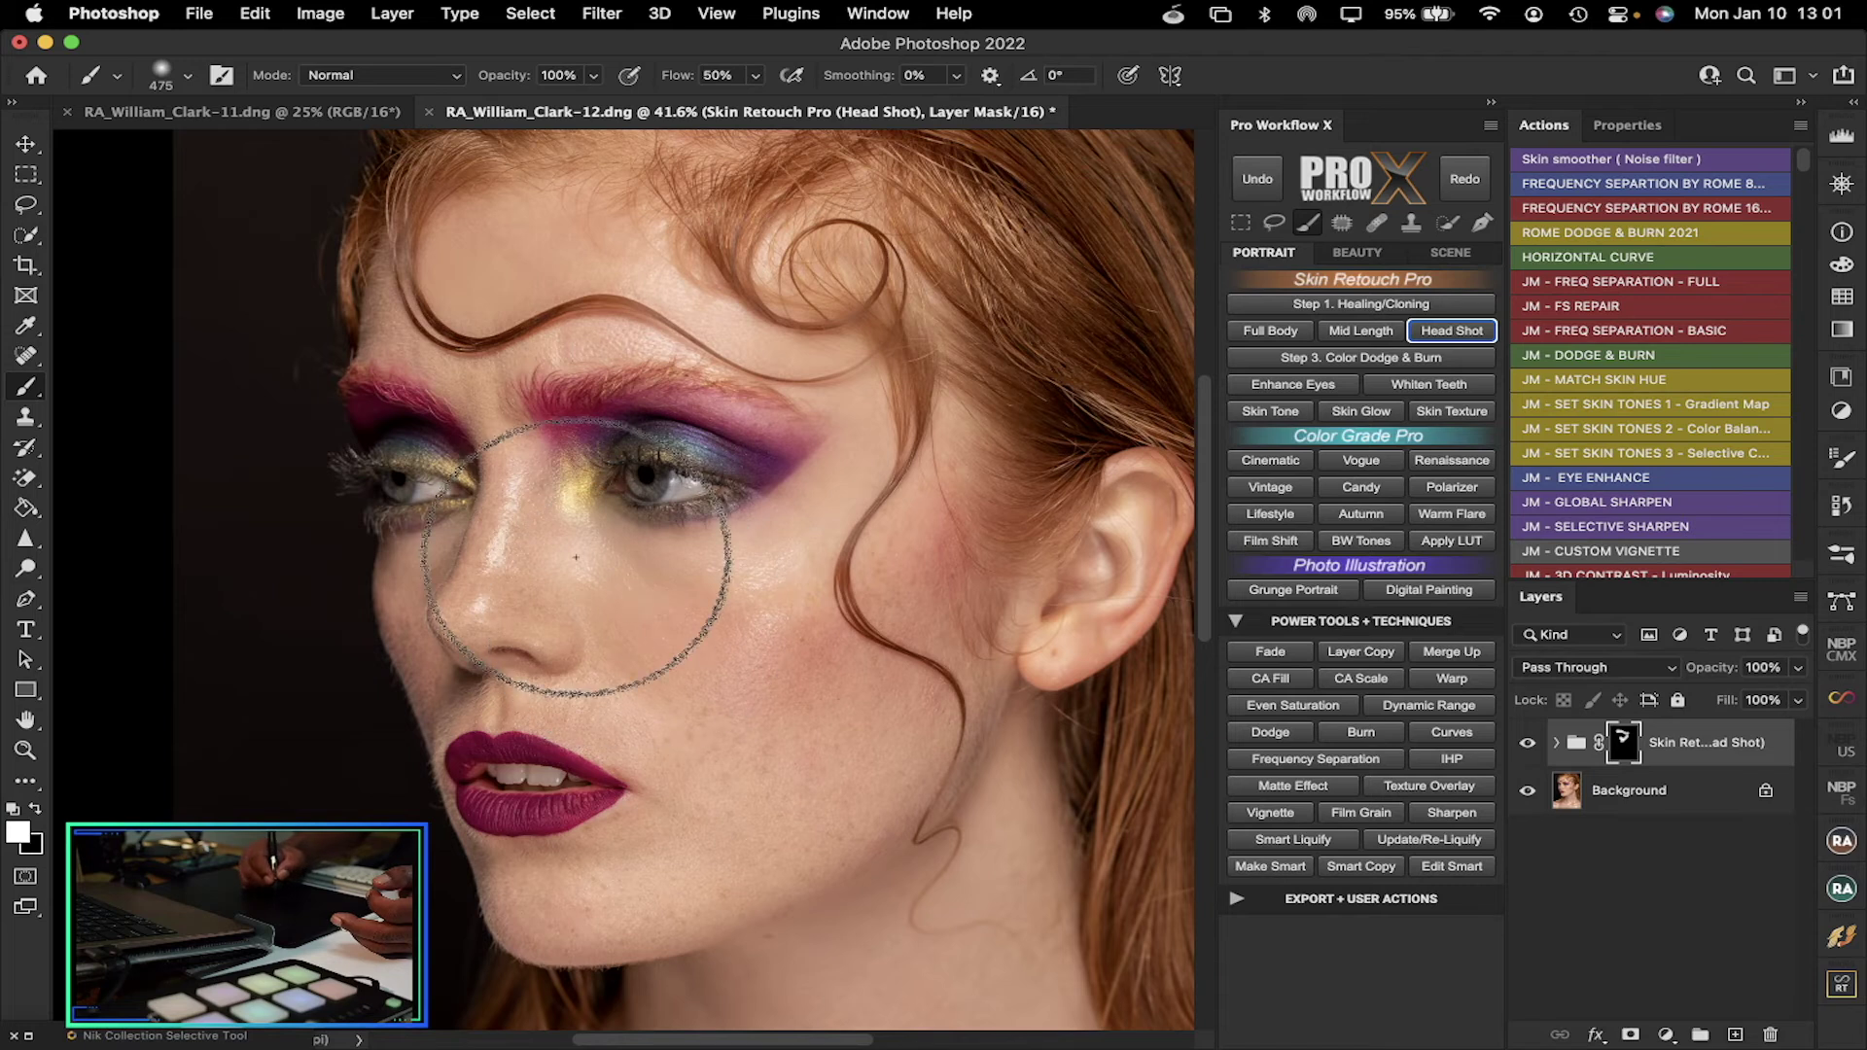
{"action": "mouse_move", "coordinate": [511, 477]}
{"action": "left_mouse_down"}
{"action": "mouse_move", "coordinate": [416, 520]}
{"action": "mouse_move", "coordinate": [417, 311]}
{"action": "mouse_move", "coordinate": [384, 273]}
{"action": "left_mouse_up"}
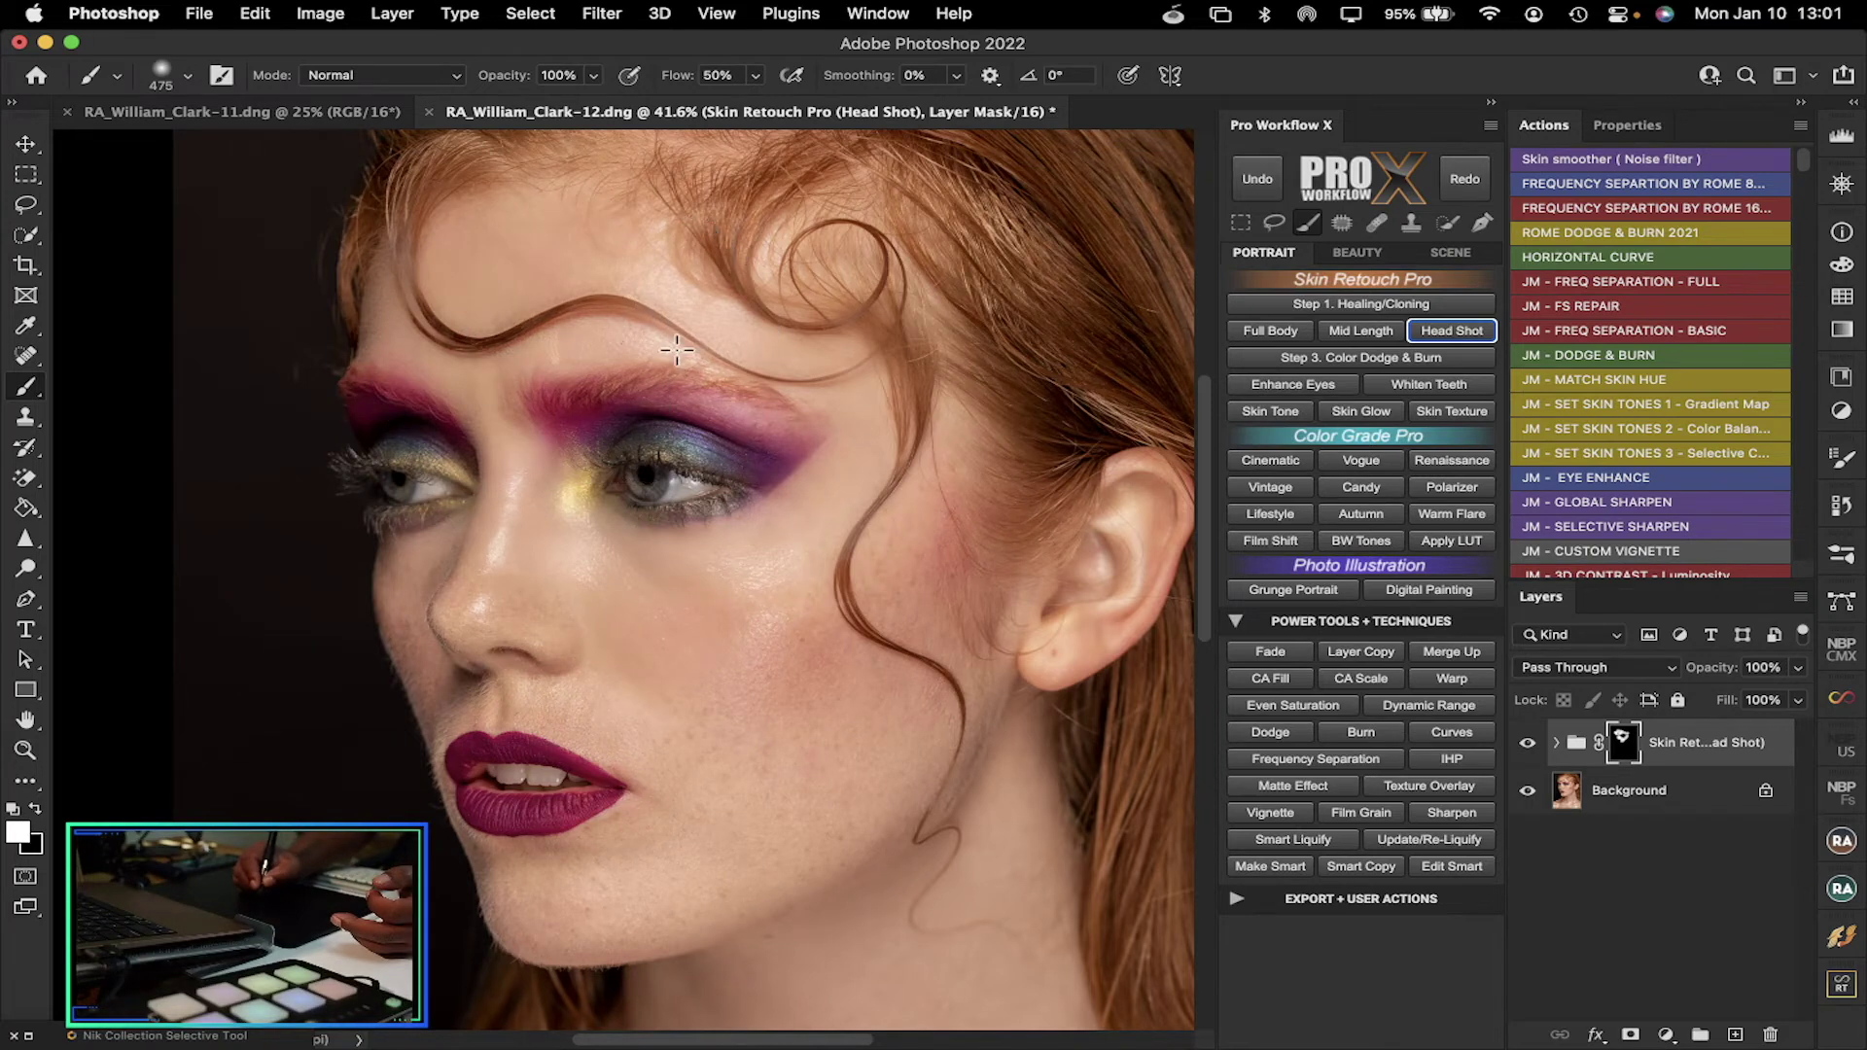
{"action": "scroll", "coordinate": [1206, 428], "scroll_direction": "up", "scroll_amount": 2}
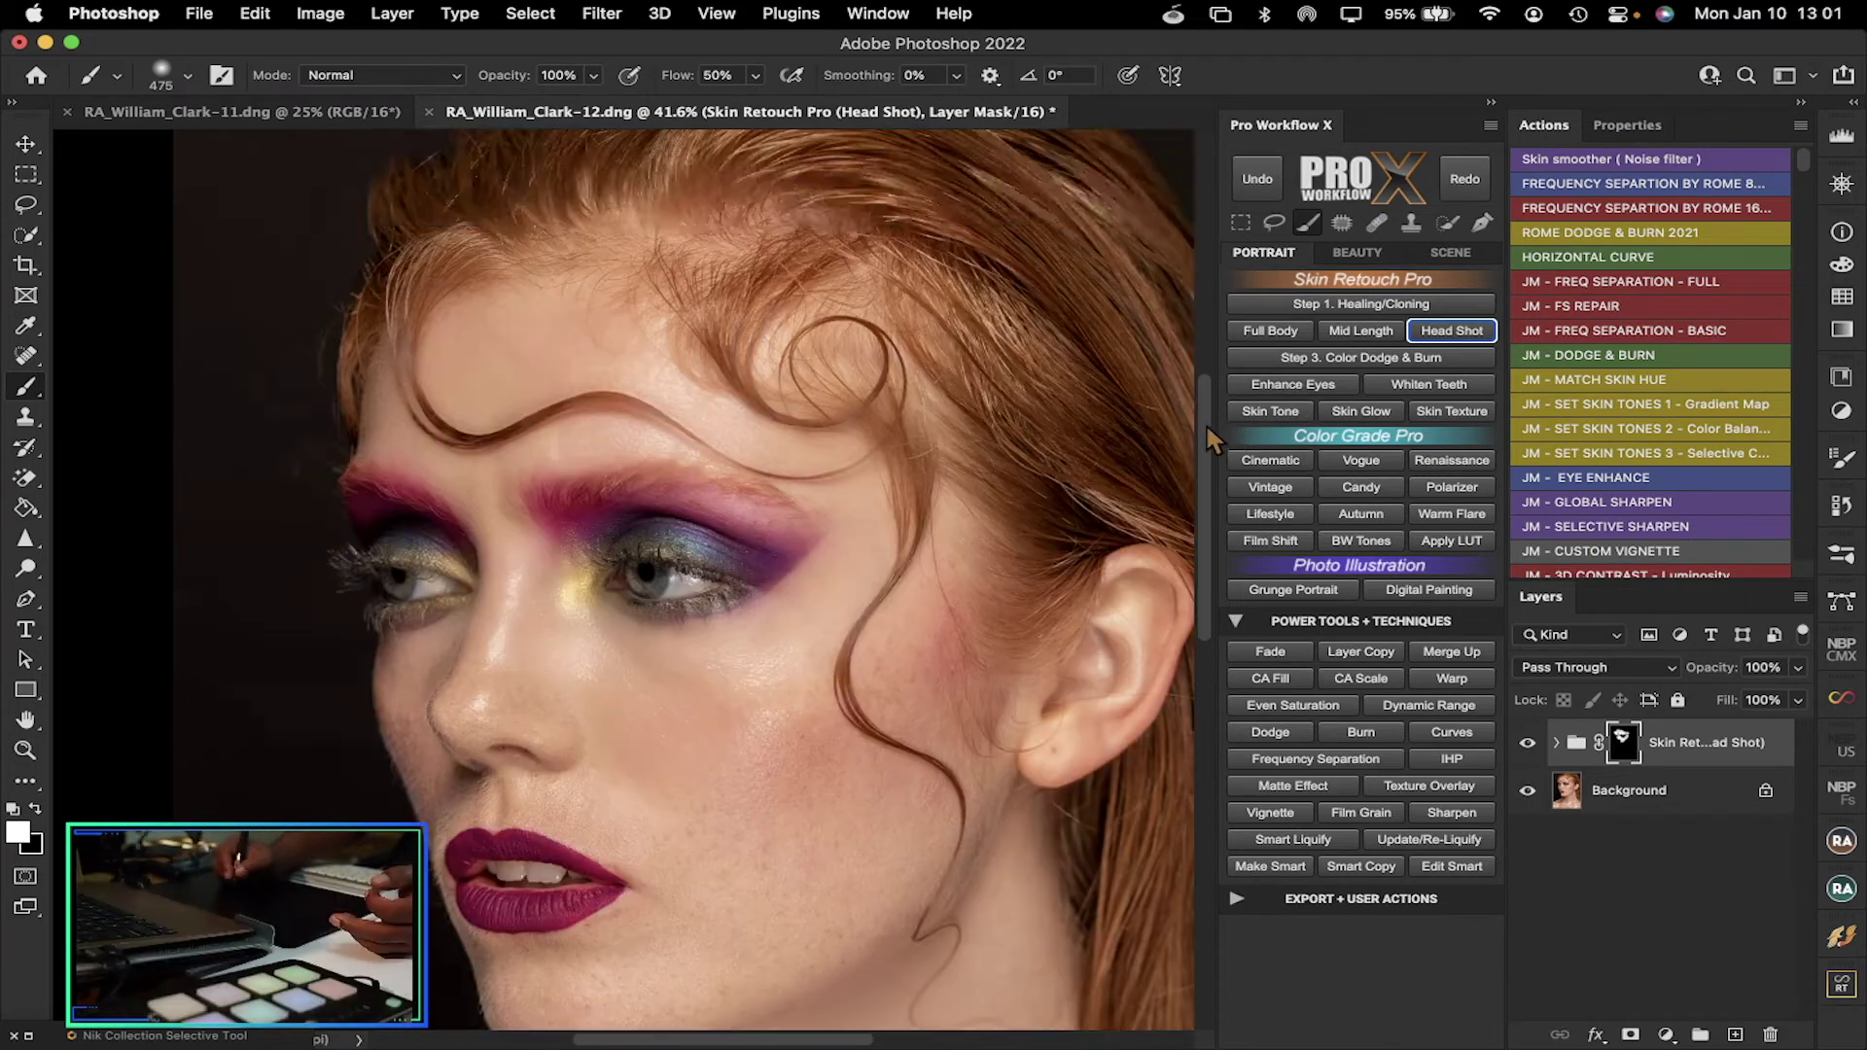
Scroll down and paint the smoothing onto the neck and collarbones, then scroll back up
{"action": "scroll", "coordinate": [1202, 467], "scroll_direction": "down", "scroll_amount": 6}
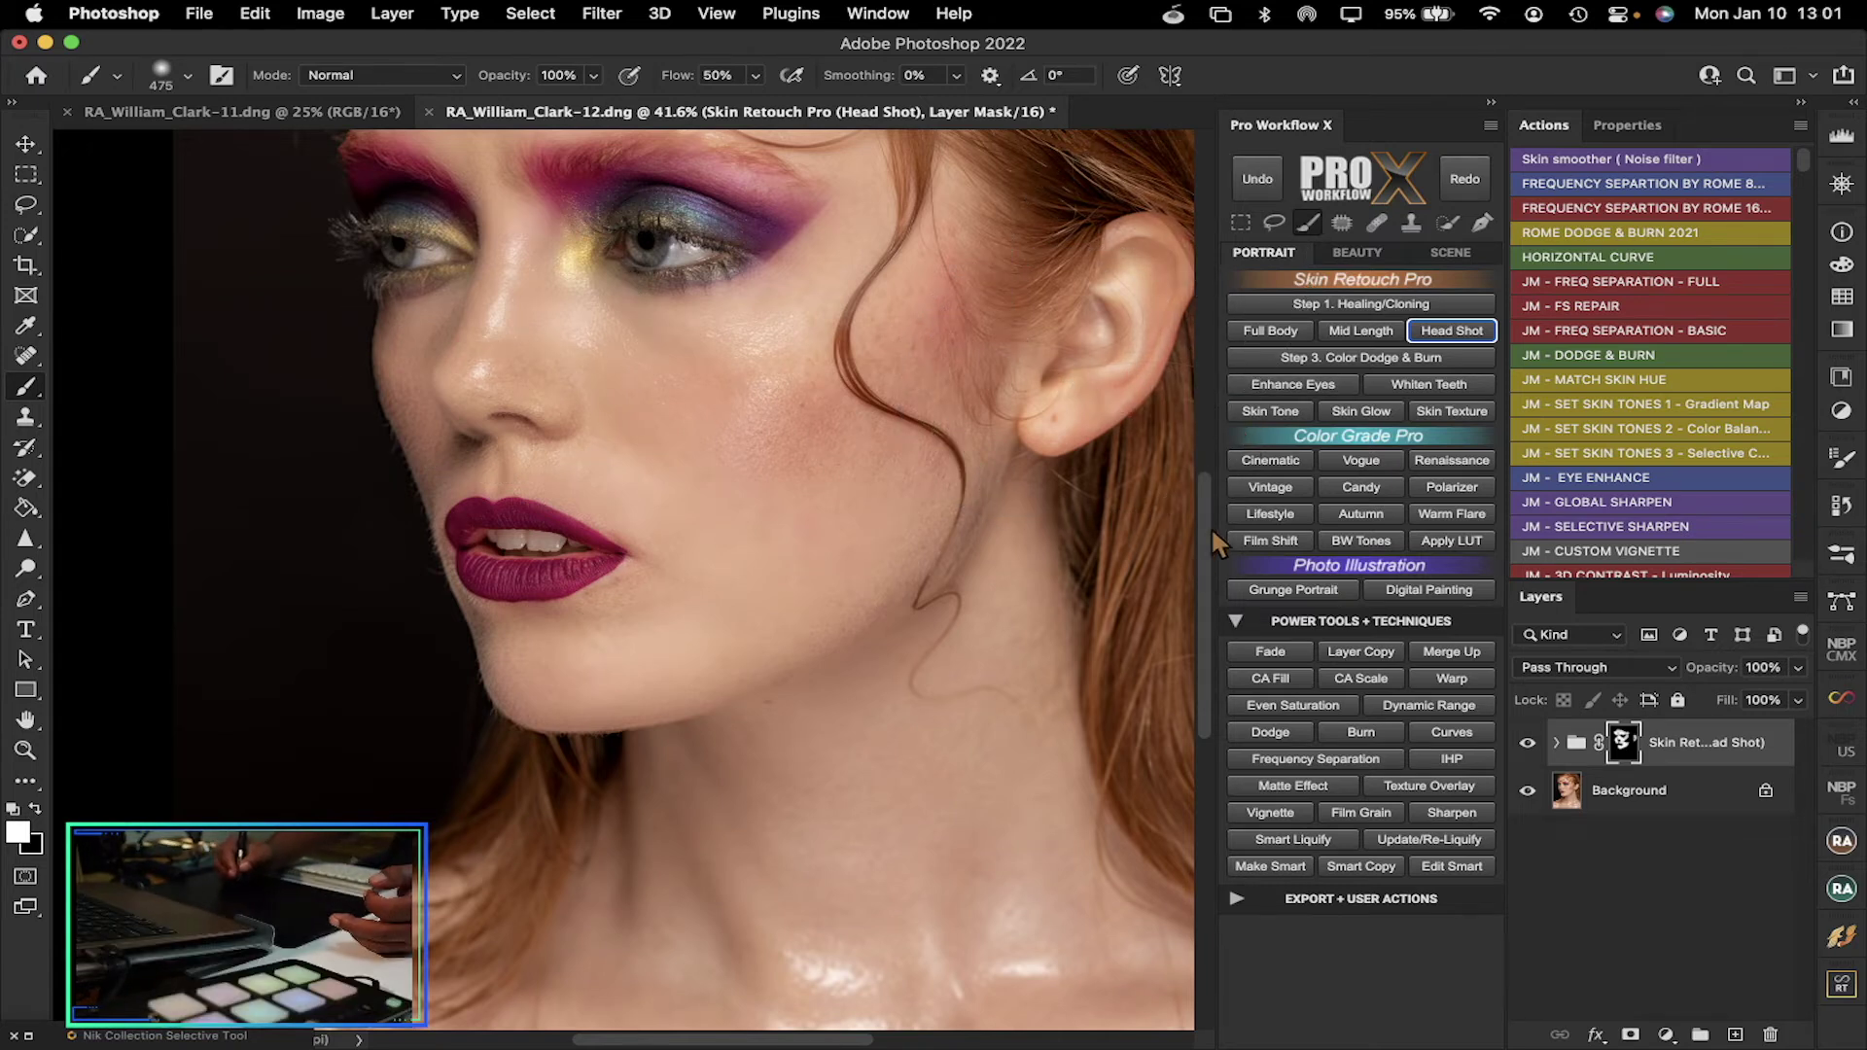
{"action": "left_click_drag", "start_coordinate": [1212, 527], "coordinate": [1211, 624]}
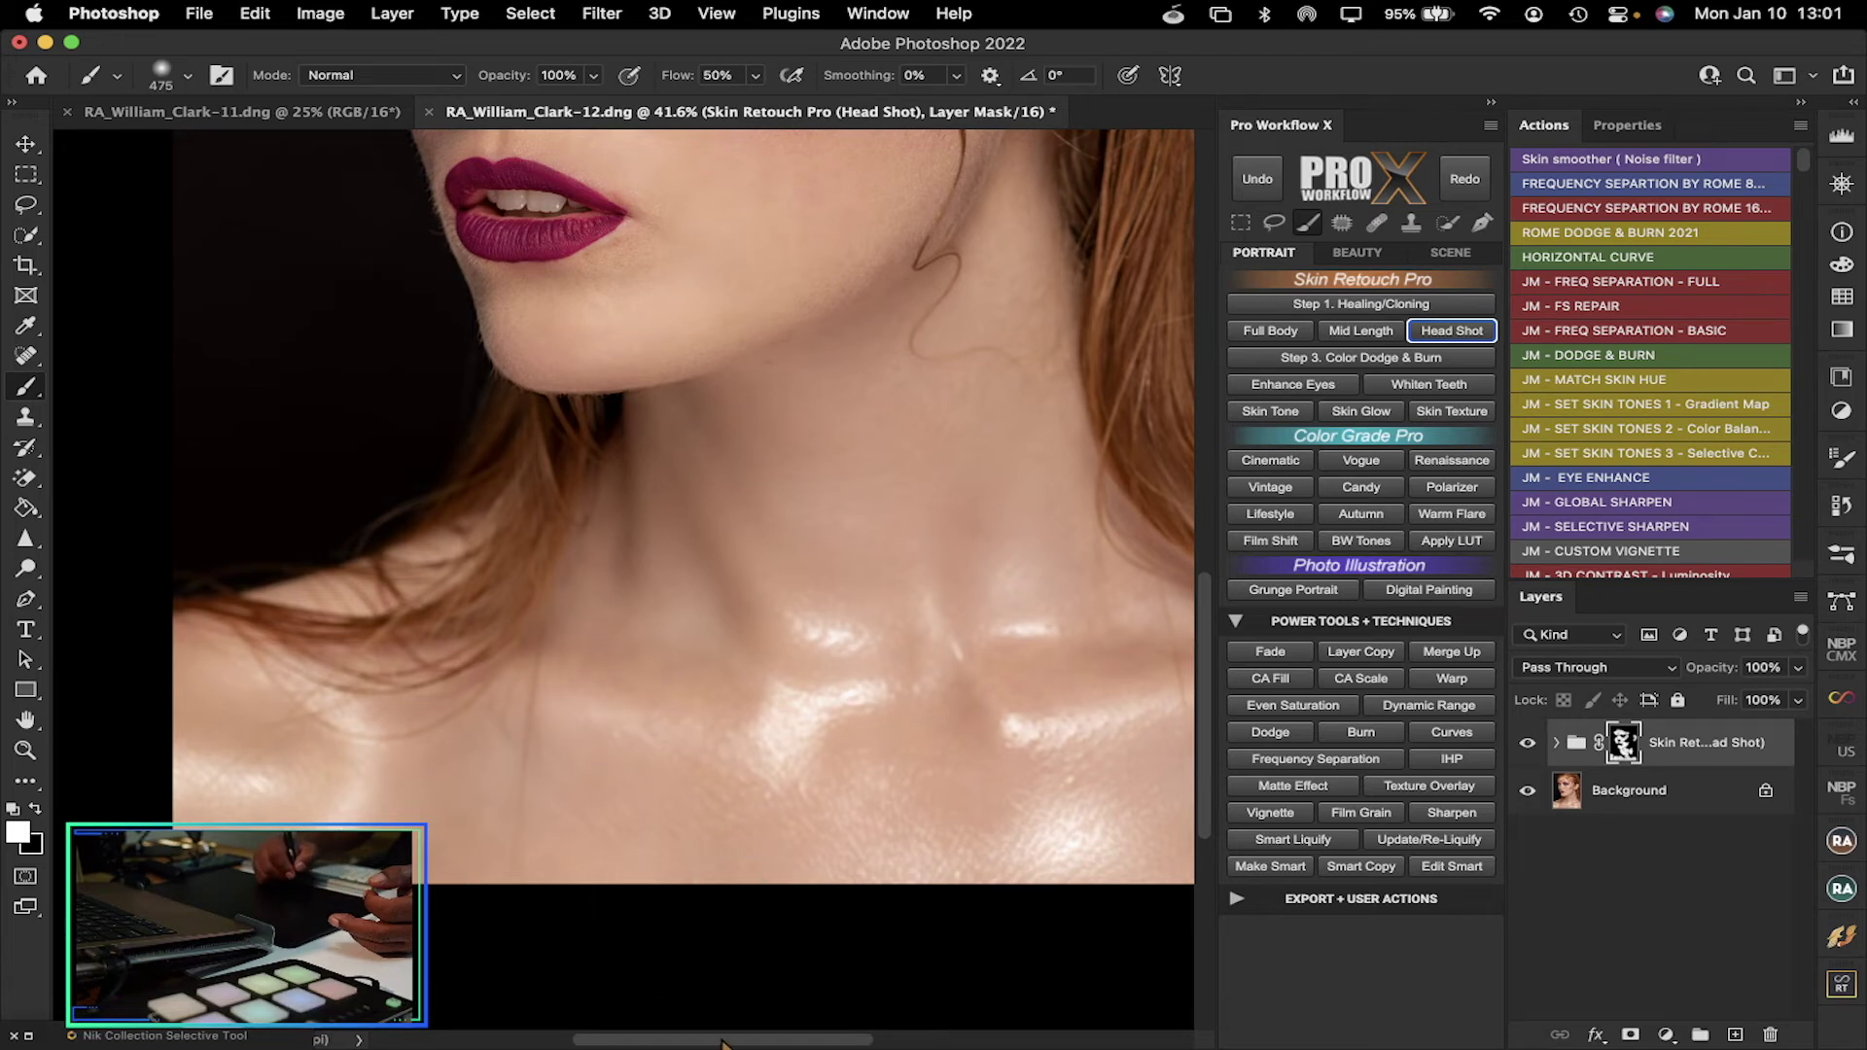
{"action": "scroll", "coordinate": [977, 687], "scroll_direction": "right", "scroll_amount": 3}
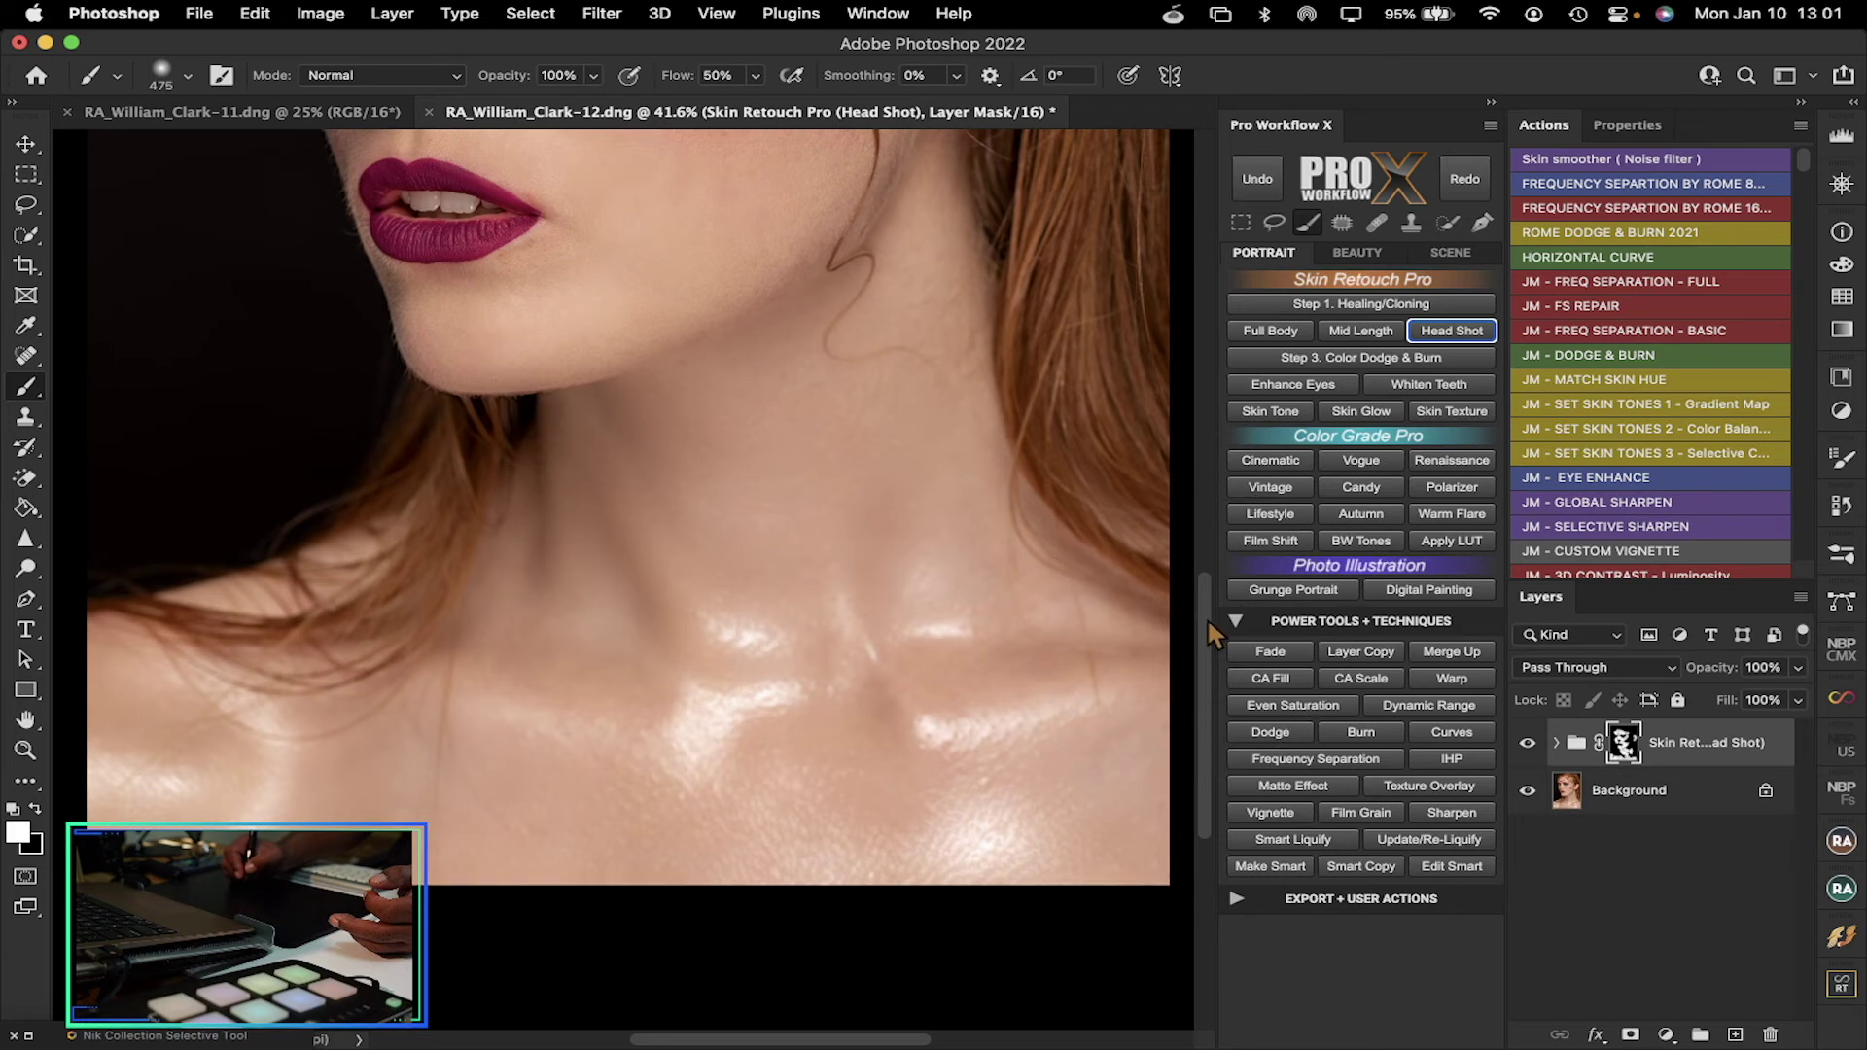
{"action": "left_click_drag", "start_coordinate": [1205, 616], "coordinate": [1212, 502]}
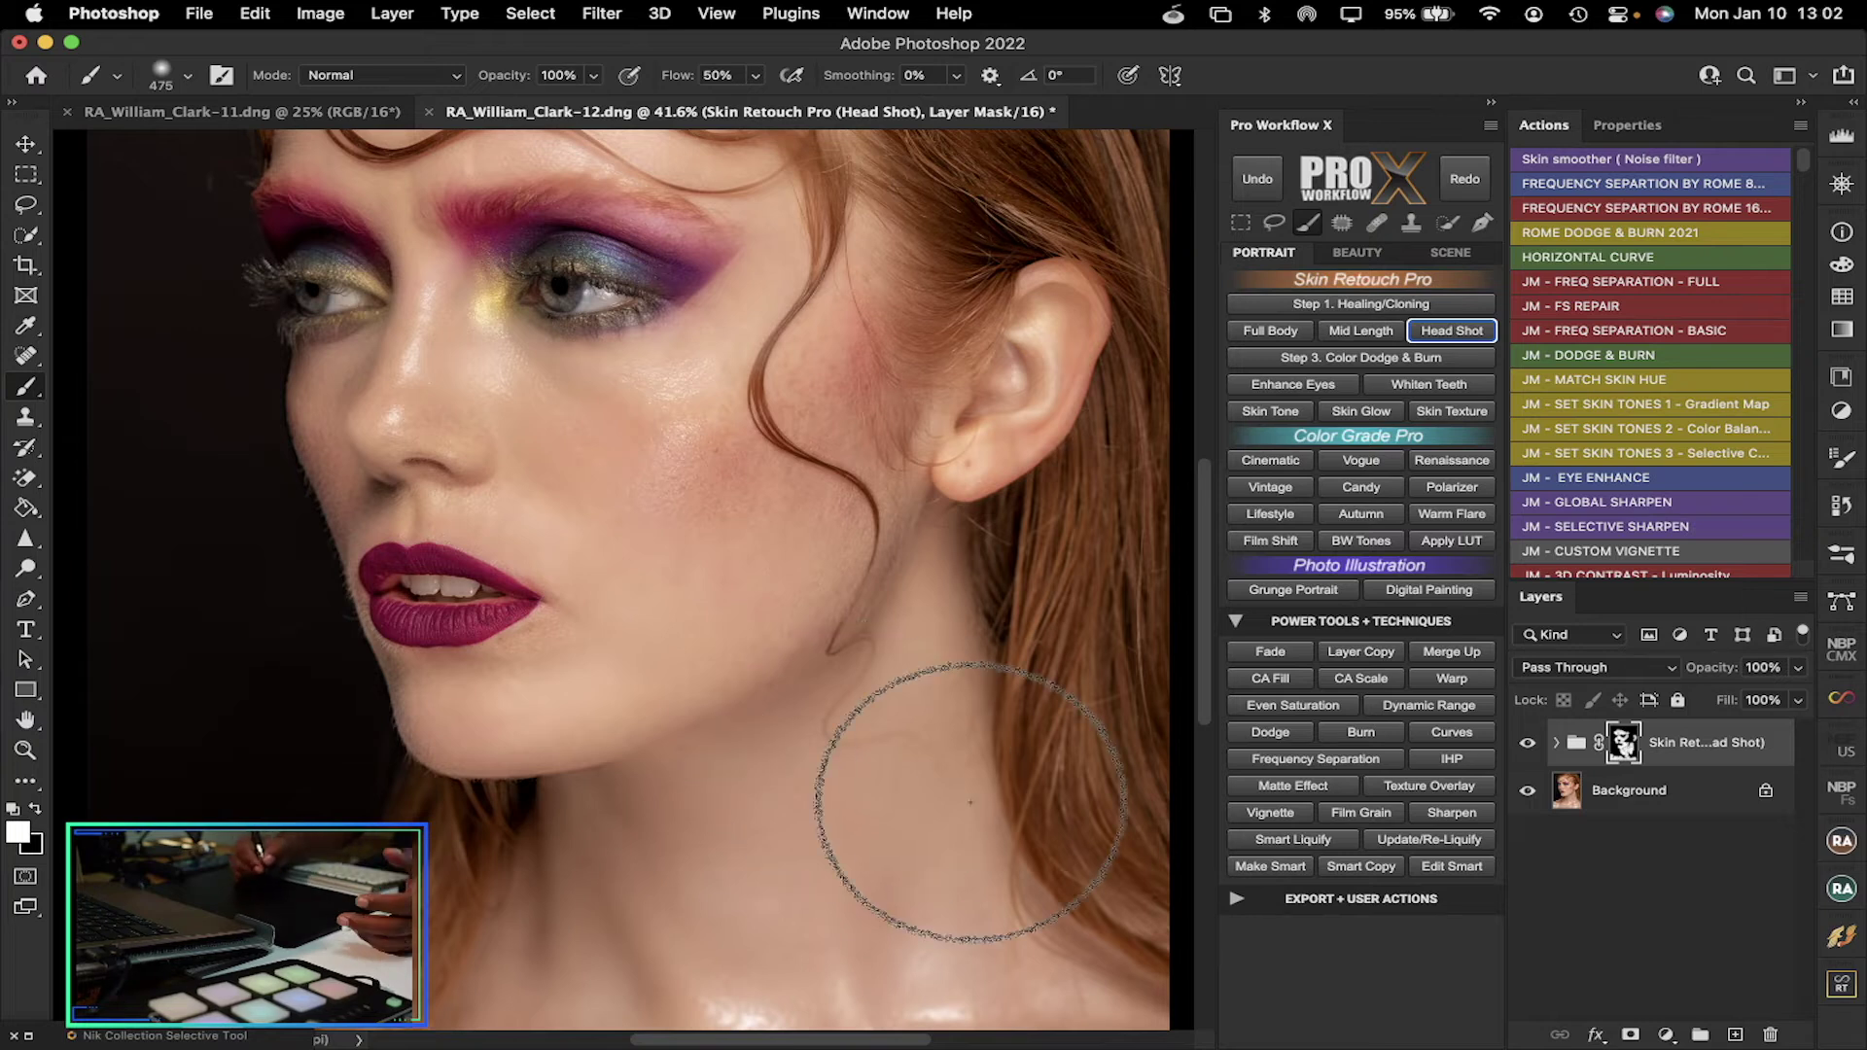
View the mask alone, fill its dark gaps with white, then hide the group for comparison
{"action": "left_click", "coordinate": [1621, 744], "text": "alt"}
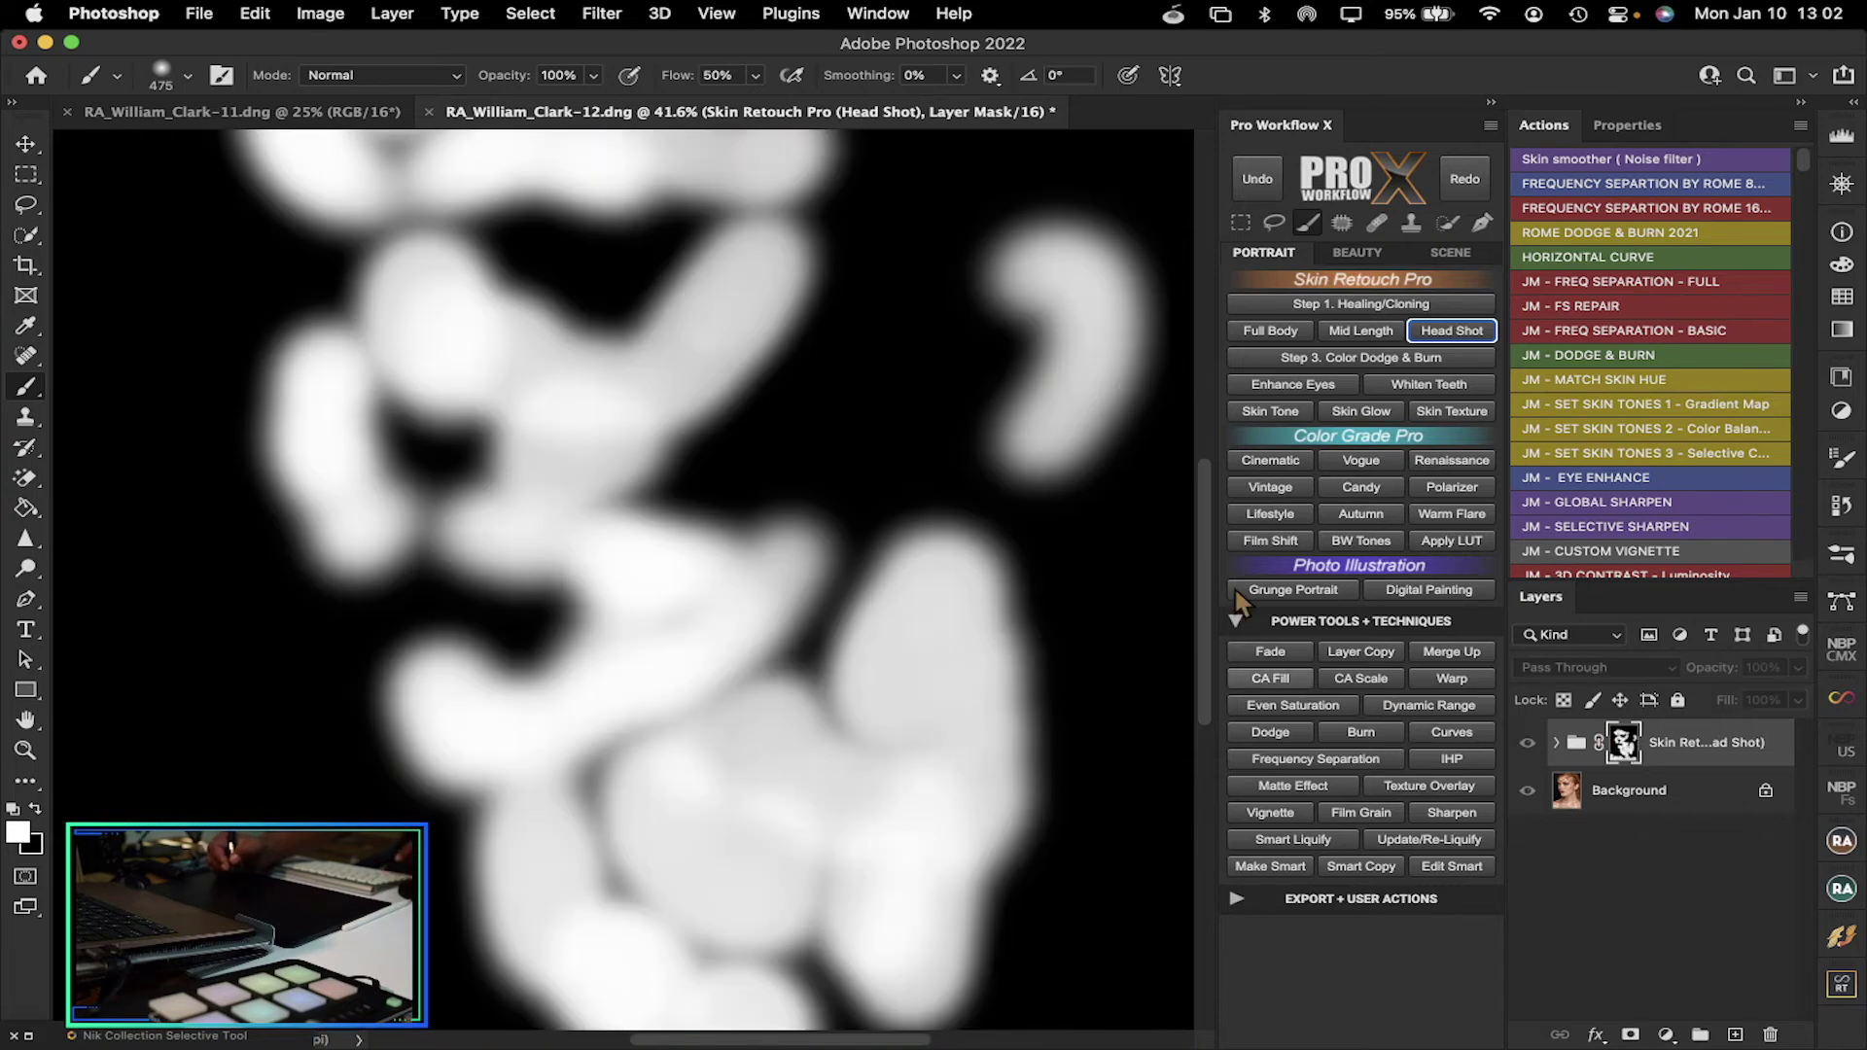
{"action": "mouse_move", "coordinate": [1203, 523]}
{"action": "left_mouse_down"}
{"action": "mouse_move", "coordinate": [1206, 414]}
{"action": "mouse_move", "coordinate": [1211, 713]}
{"action": "mouse_move", "coordinate": [1211, 424]}
{"action": "mouse_move", "coordinate": [1213, 494]}
{"action": "left_mouse_up"}
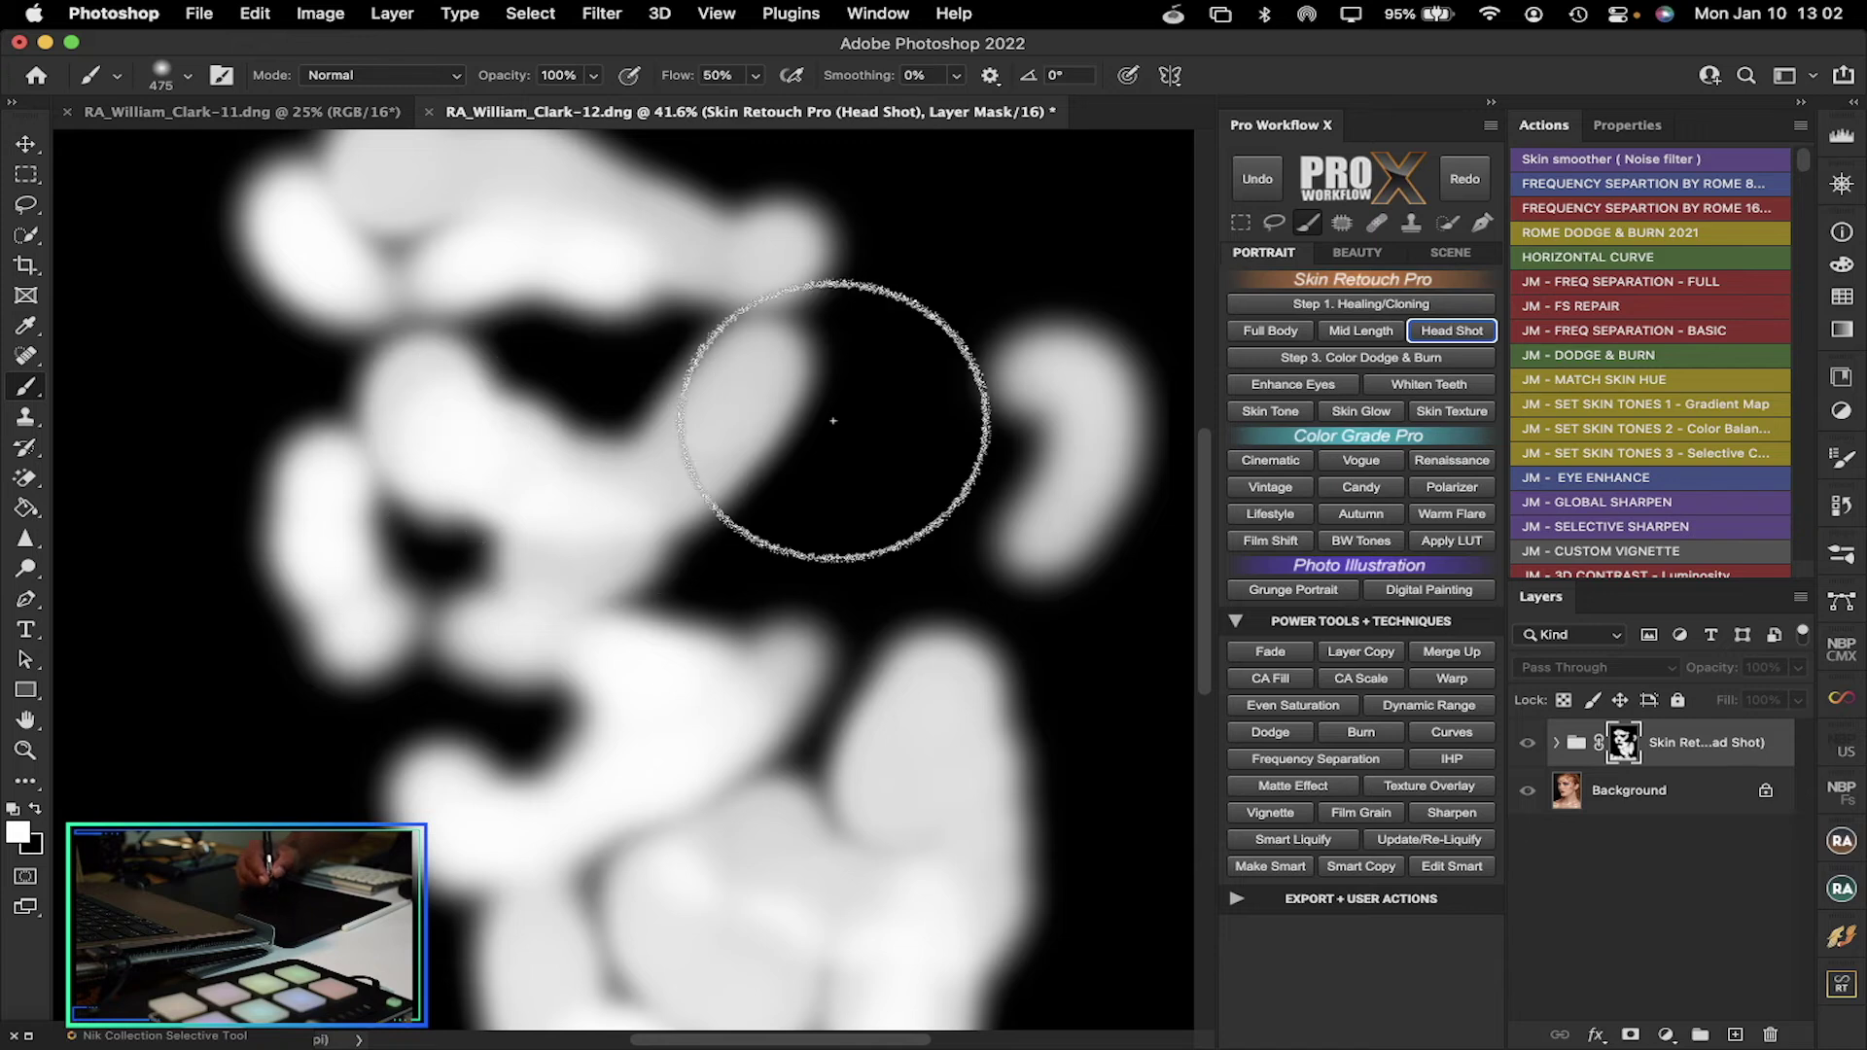
{"action": "mouse_move", "coordinate": [1205, 475]}
{"action": "left_mouse_down"}
{"action": "mouse_move", "coordinate": [1211, 592]}
{"action": "mouse_move", "coordinate": [1192, 627]}
{"action": "left_mouse_up"}
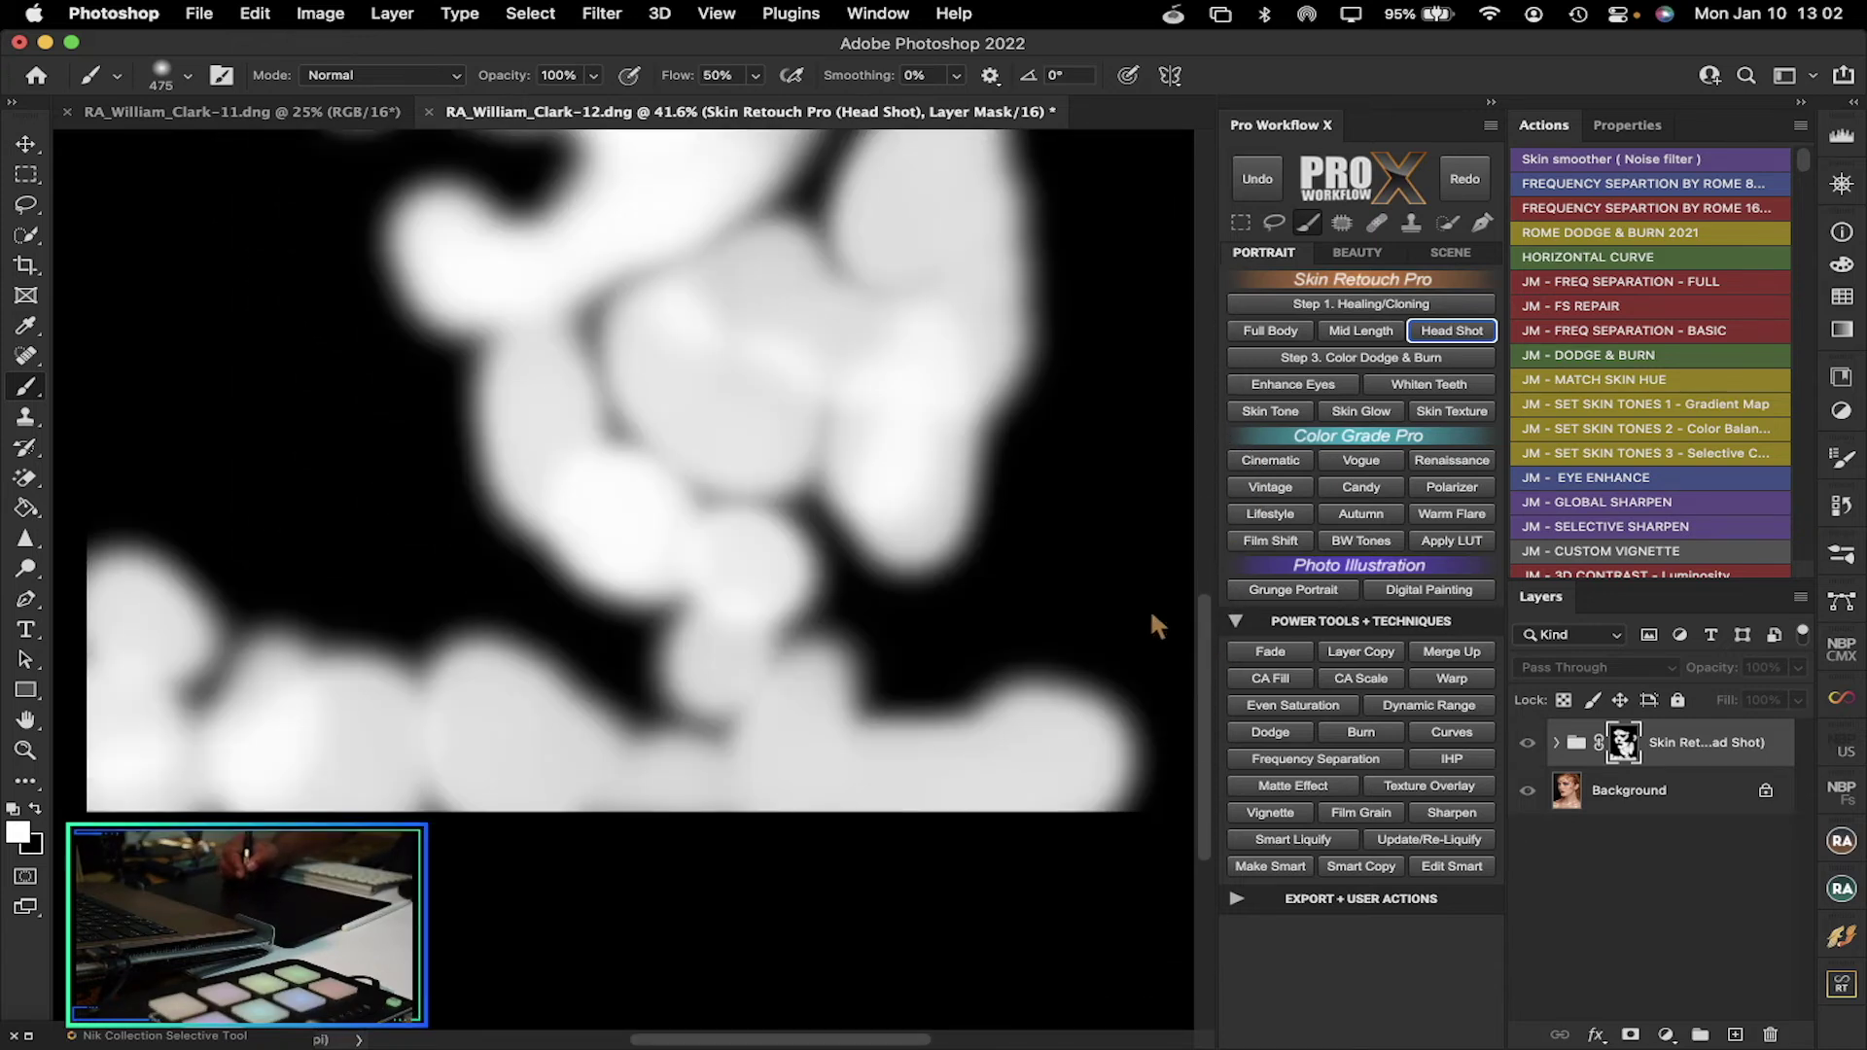
{"action": "mouse_move", "coordinate": [717, 375]}
{"action": "left_mouse_down"}
{"action": "mouse_move", "coordinate": [647, 358]}
{"action": "mouse_move", "coordinate": [718, 311]}
{"action": "mouse_move", "coordinate": [771, 351]}
{"action": "mouse_move", "coordinate": [742, 412]}
{"action": "mouse_move", "coordinate": [724, 389]}
{"action": "mouse_move", "coordinate": [927, 390]}
{"action": "mouse_move", "coordinate": [910, 453]}
{"action": "mouse_move", "coordinate": [887, 417]}
{"action": "left_mouse_up"}
{"action": "left_click_drag", "start_coordinate": [506, 715], "coordinate": [574, 768]}
{"action": "left_click_drag", "start_coordinate": [383, 750], "coordinate": [353, 752]}
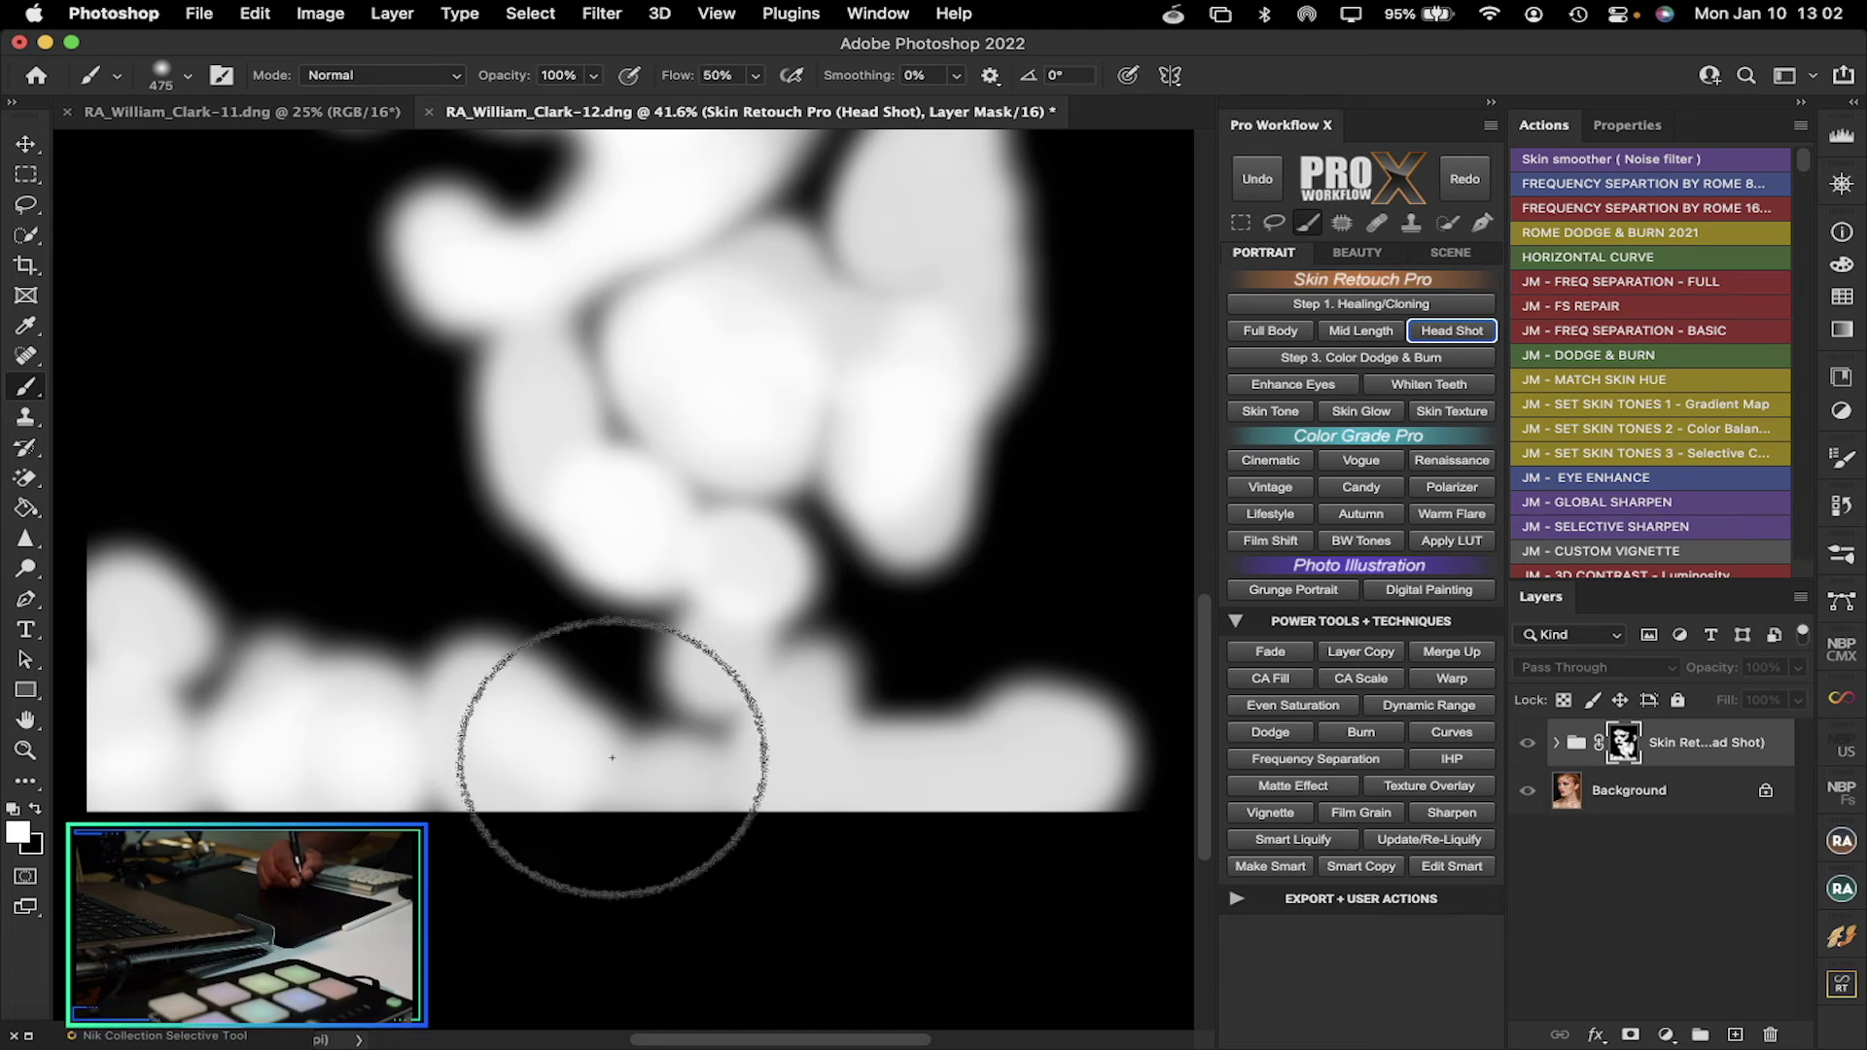
{"action": "left_click", "coordinate": [1620, 747], "text": "alt"}
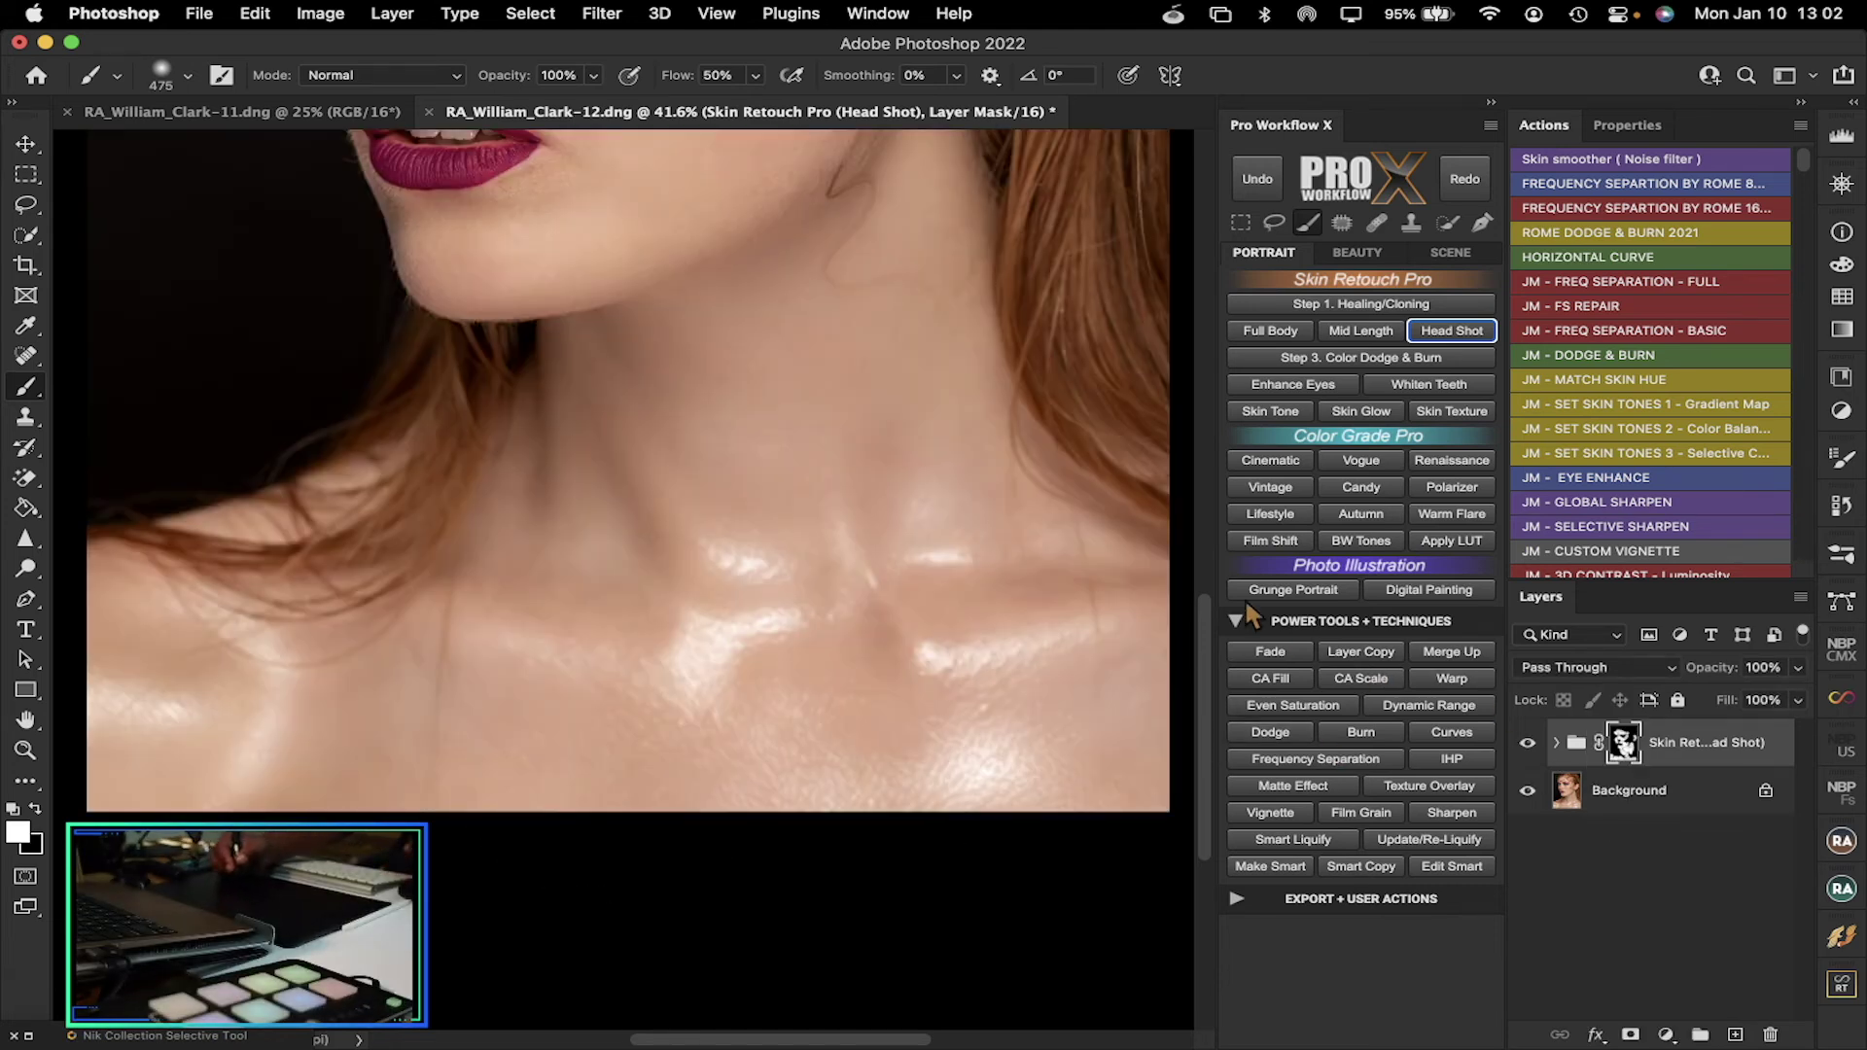
{"action": "left_click_drag", "start_coordinate": [1204, 604], "coordinate": [1200, 412]}
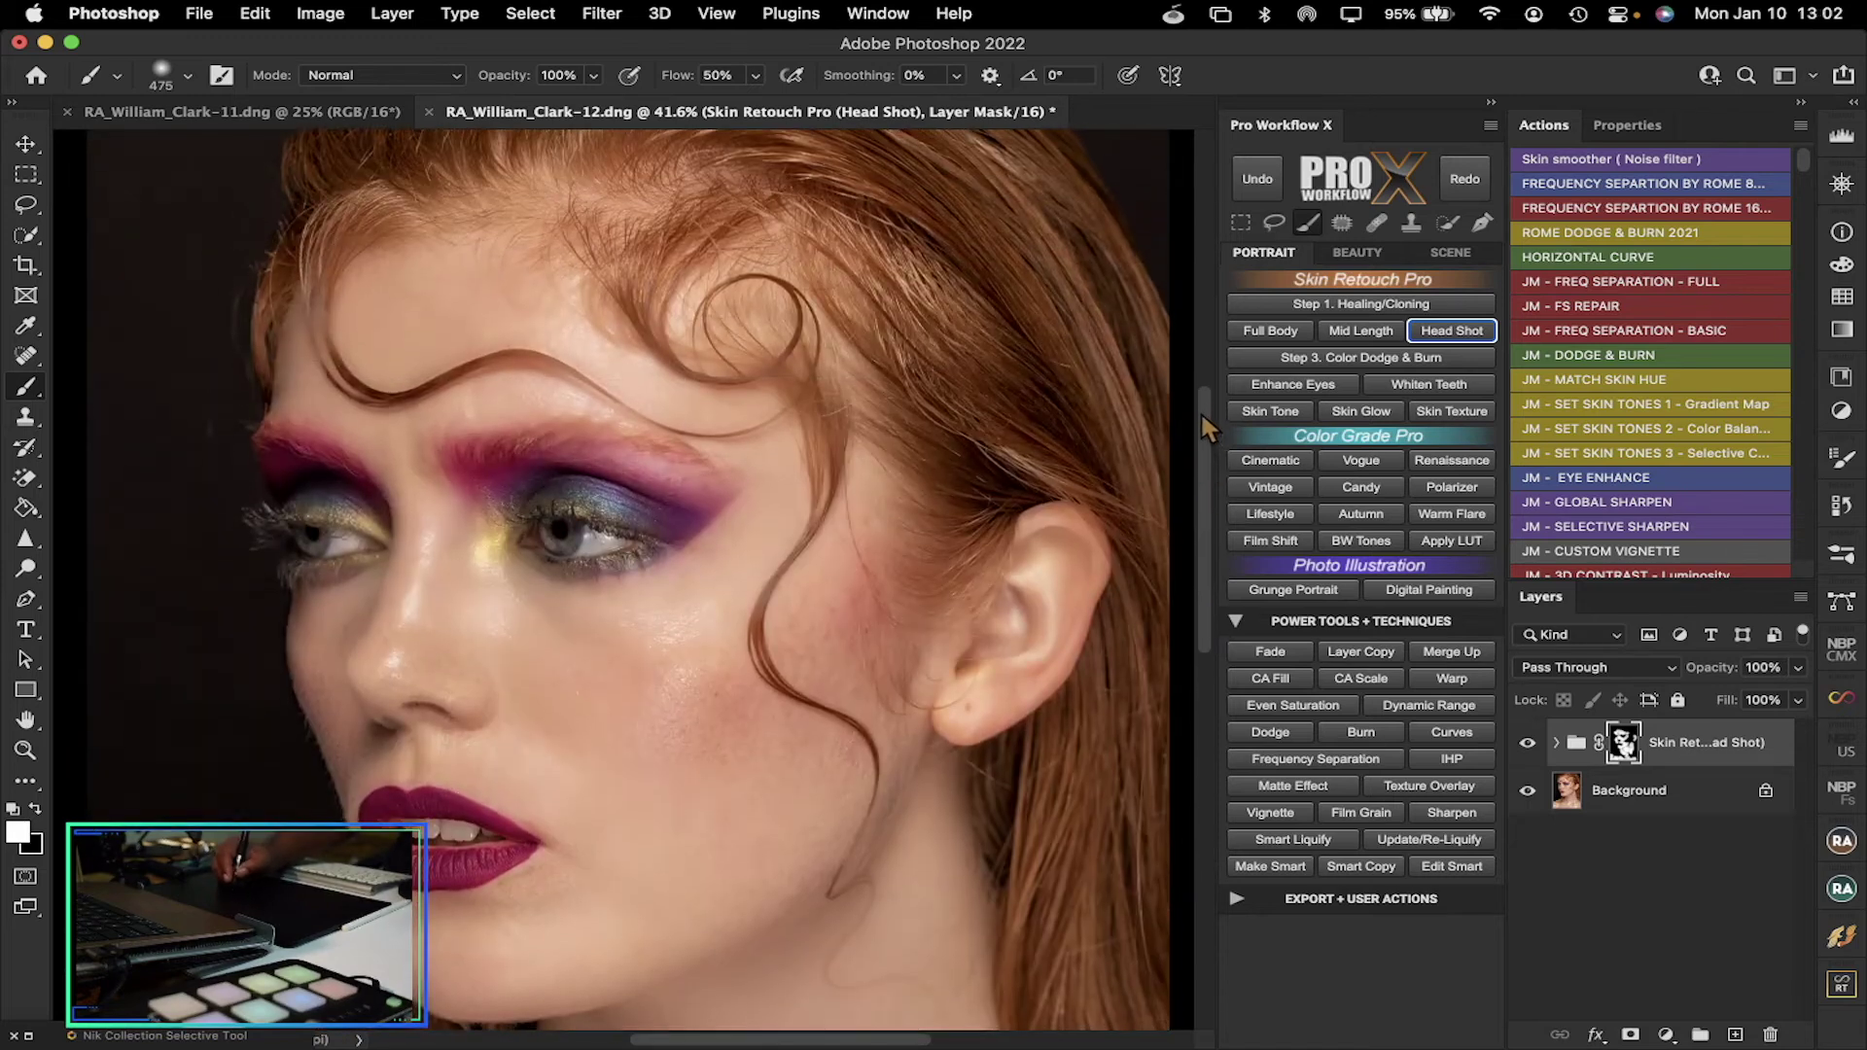
{"action": "left_click", "coordinate": [1528, 744]}
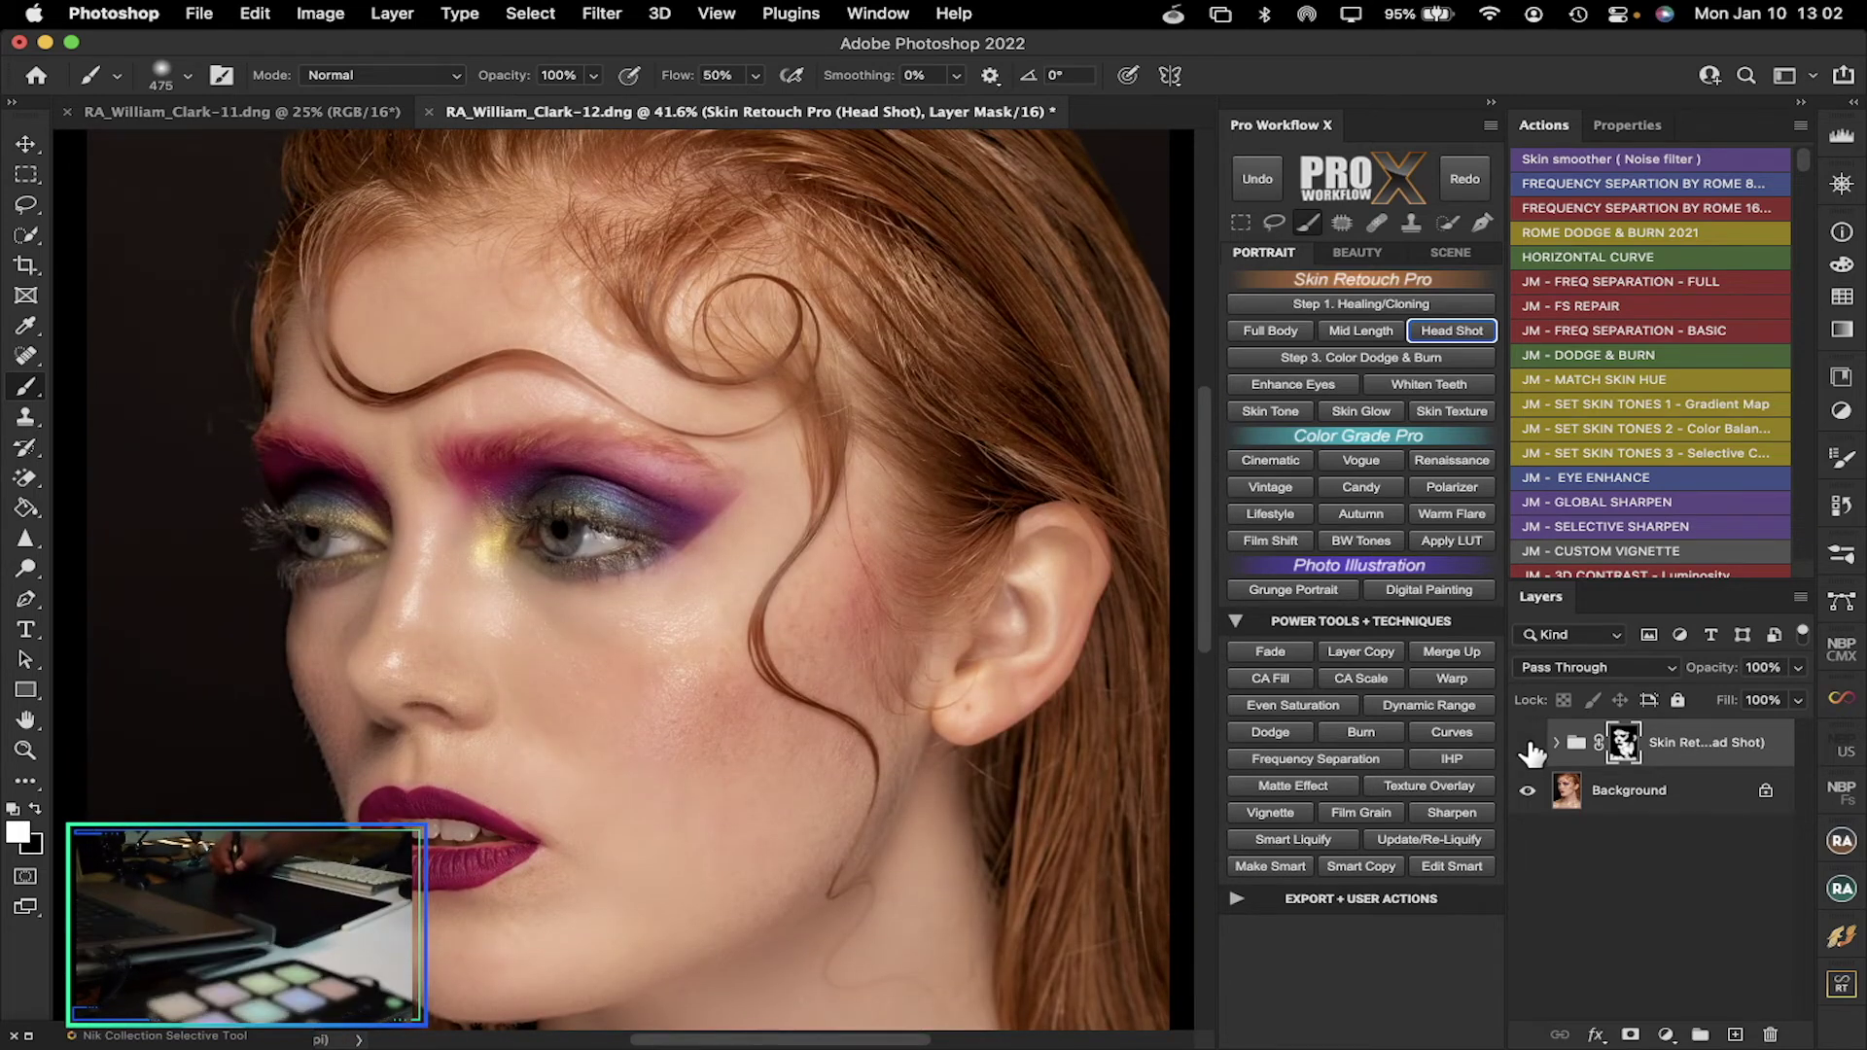
Compare the retouch on and off, zoomed on the eyebrow, then set group opacity to 57%
{"action": "left_click", "coordinate": [1529, 743]}
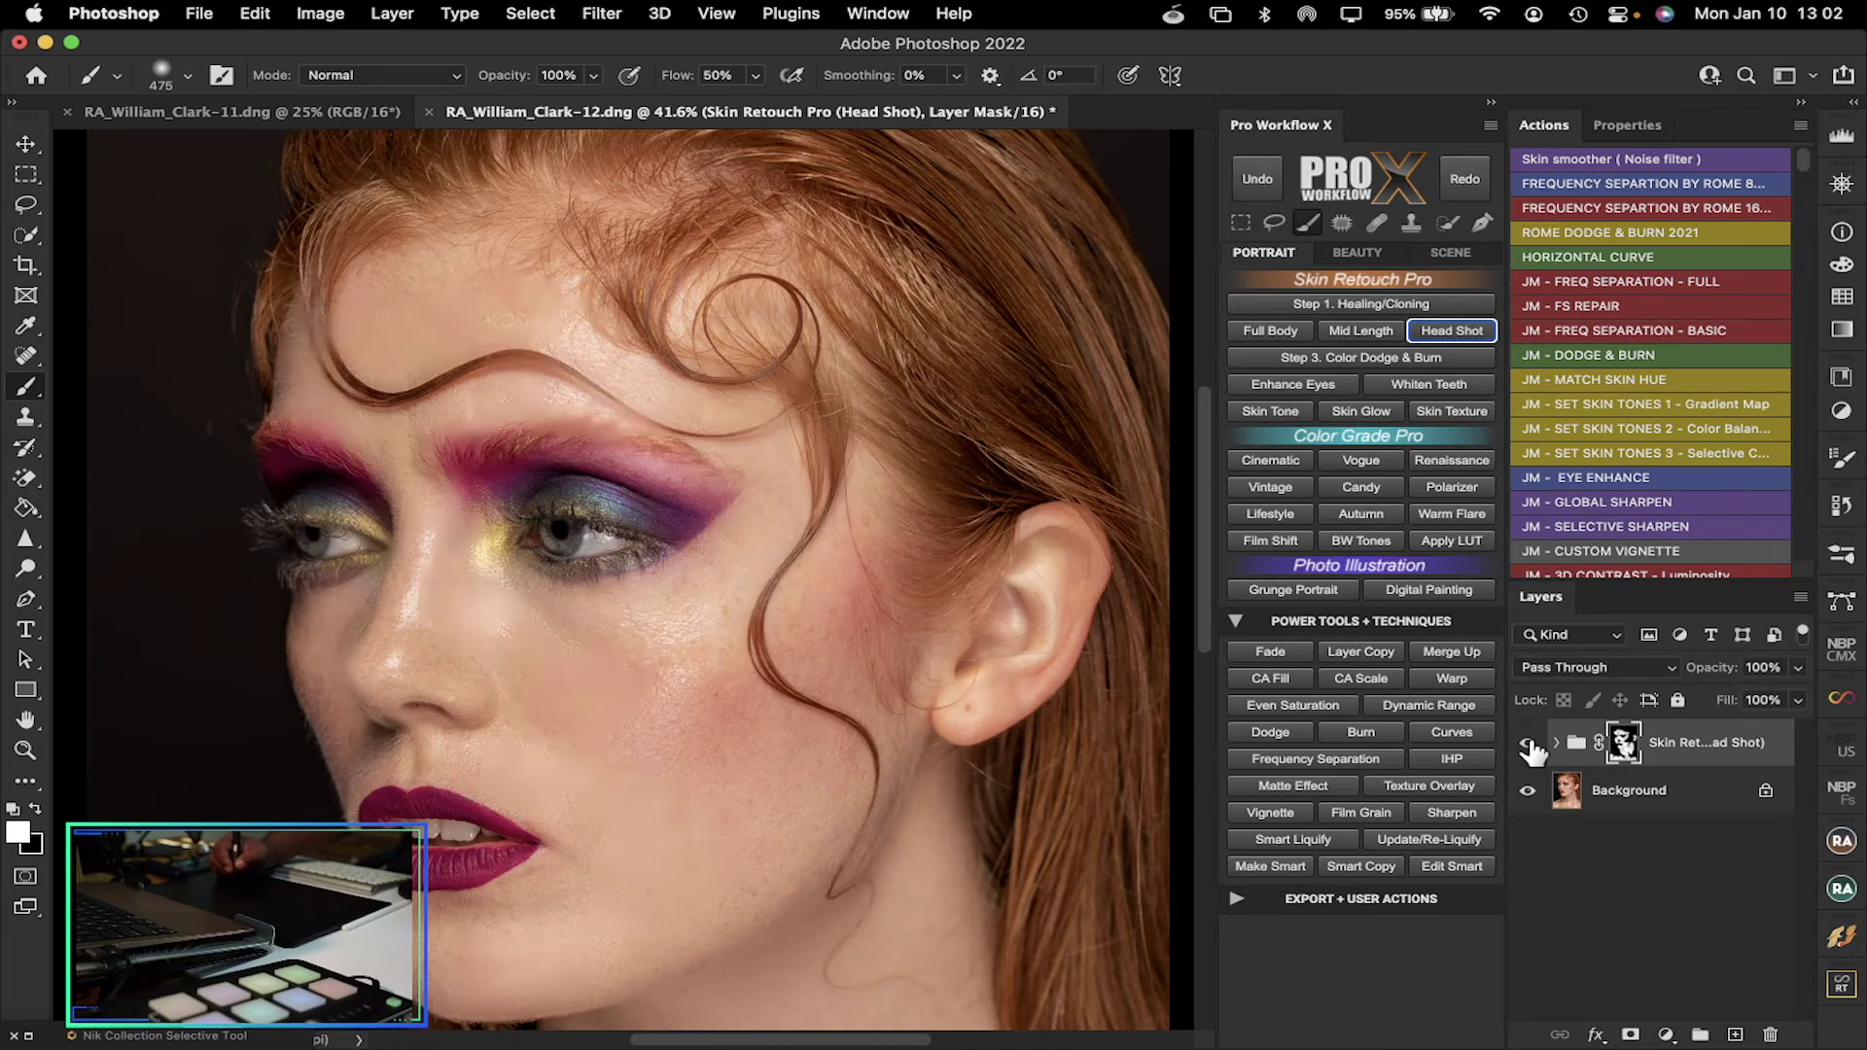
{"action": "left_click", "coordinate": [1528, 744]}
{"action": "left_click", "coordinate": [1529, 744]}
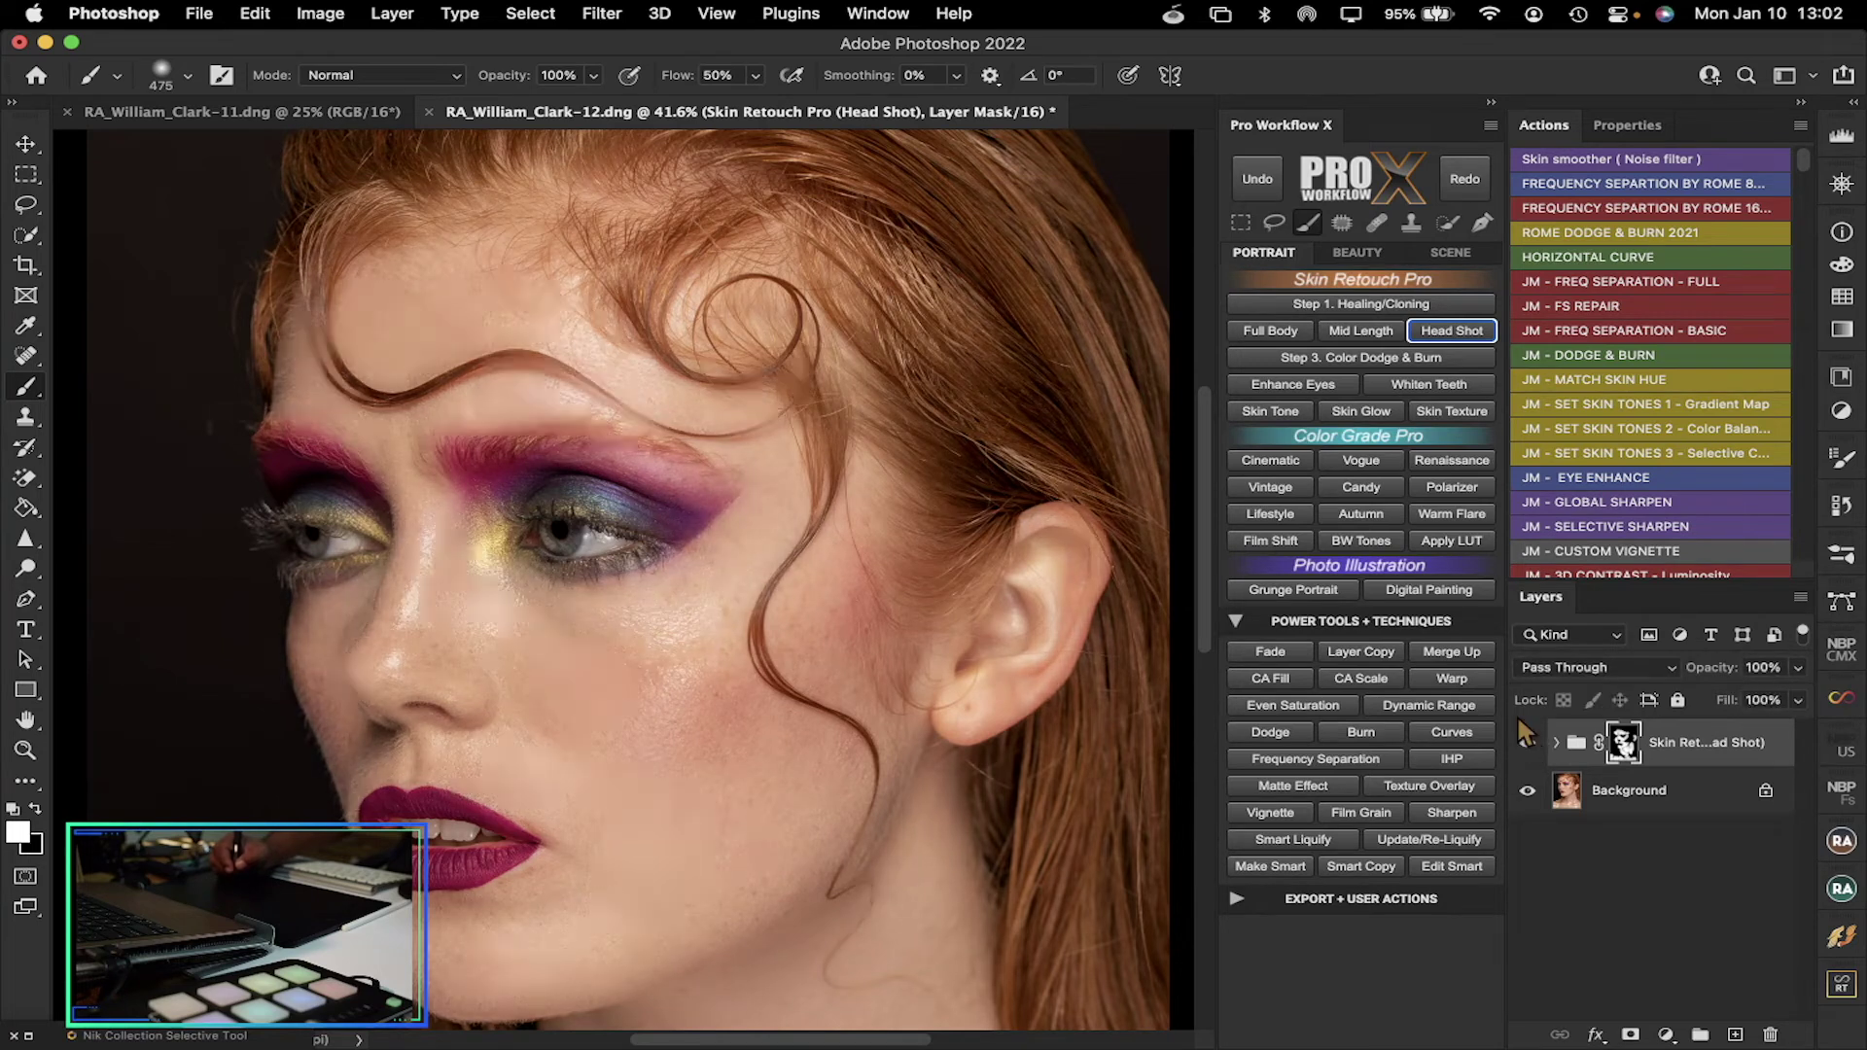
{"action": "left_click", "coordinate": [26, 749]}
{"action": "left_click_drag", "start_coordinate": [513, 417], "coordinate": [562, 463]}
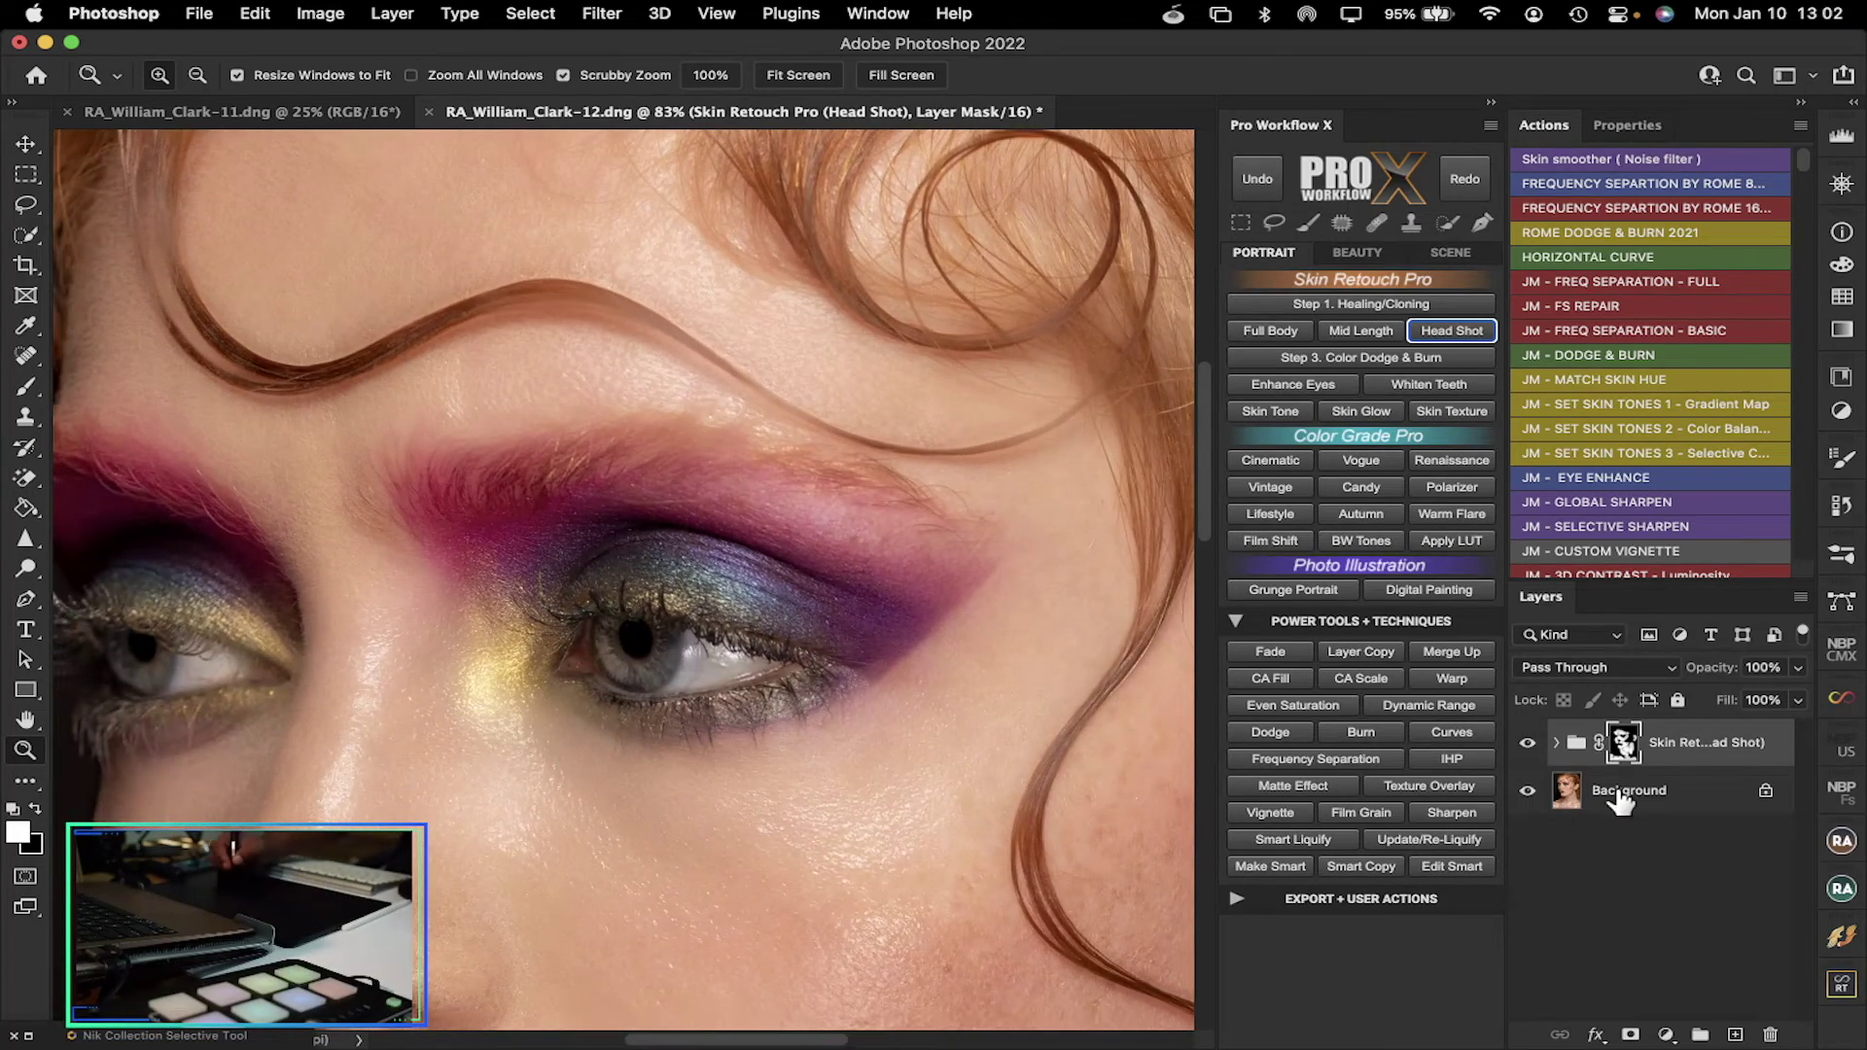
{"action": "left_click", "coordinate": [1528, 743]}
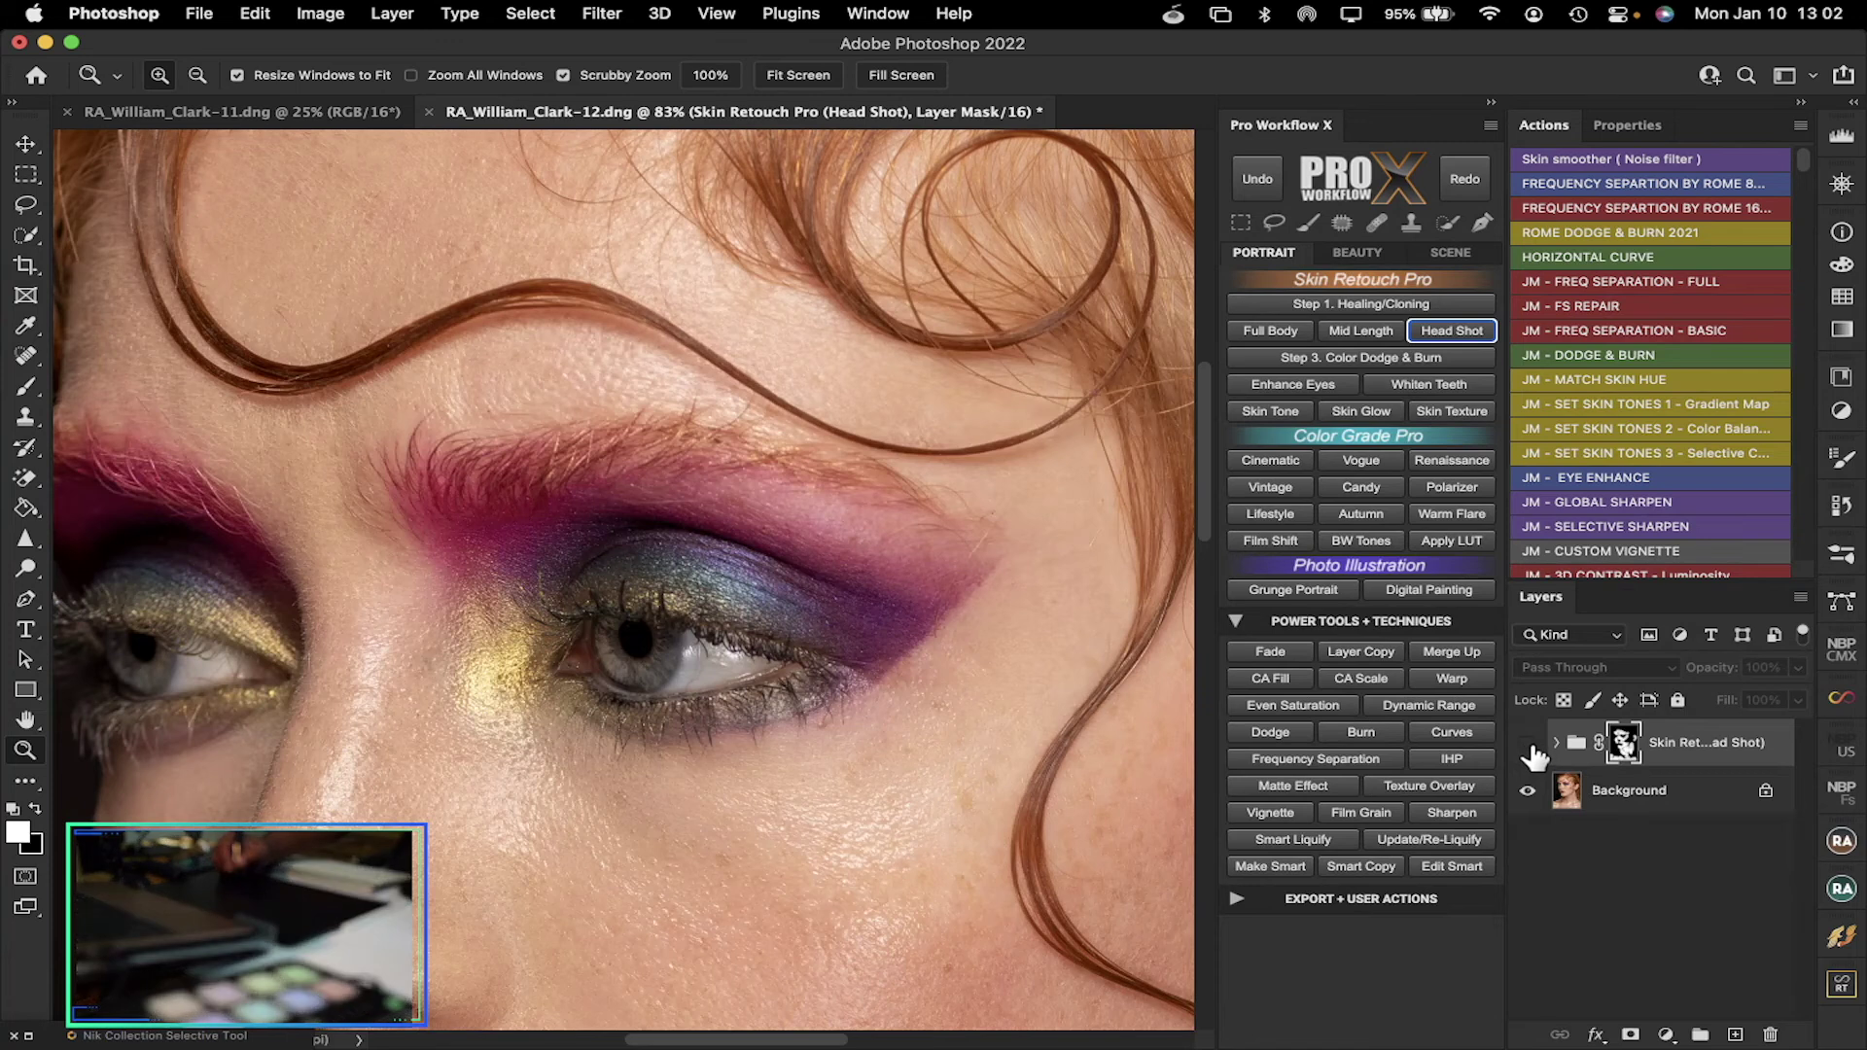
{"action": "left_click", "coordinate": [1529, 744]}
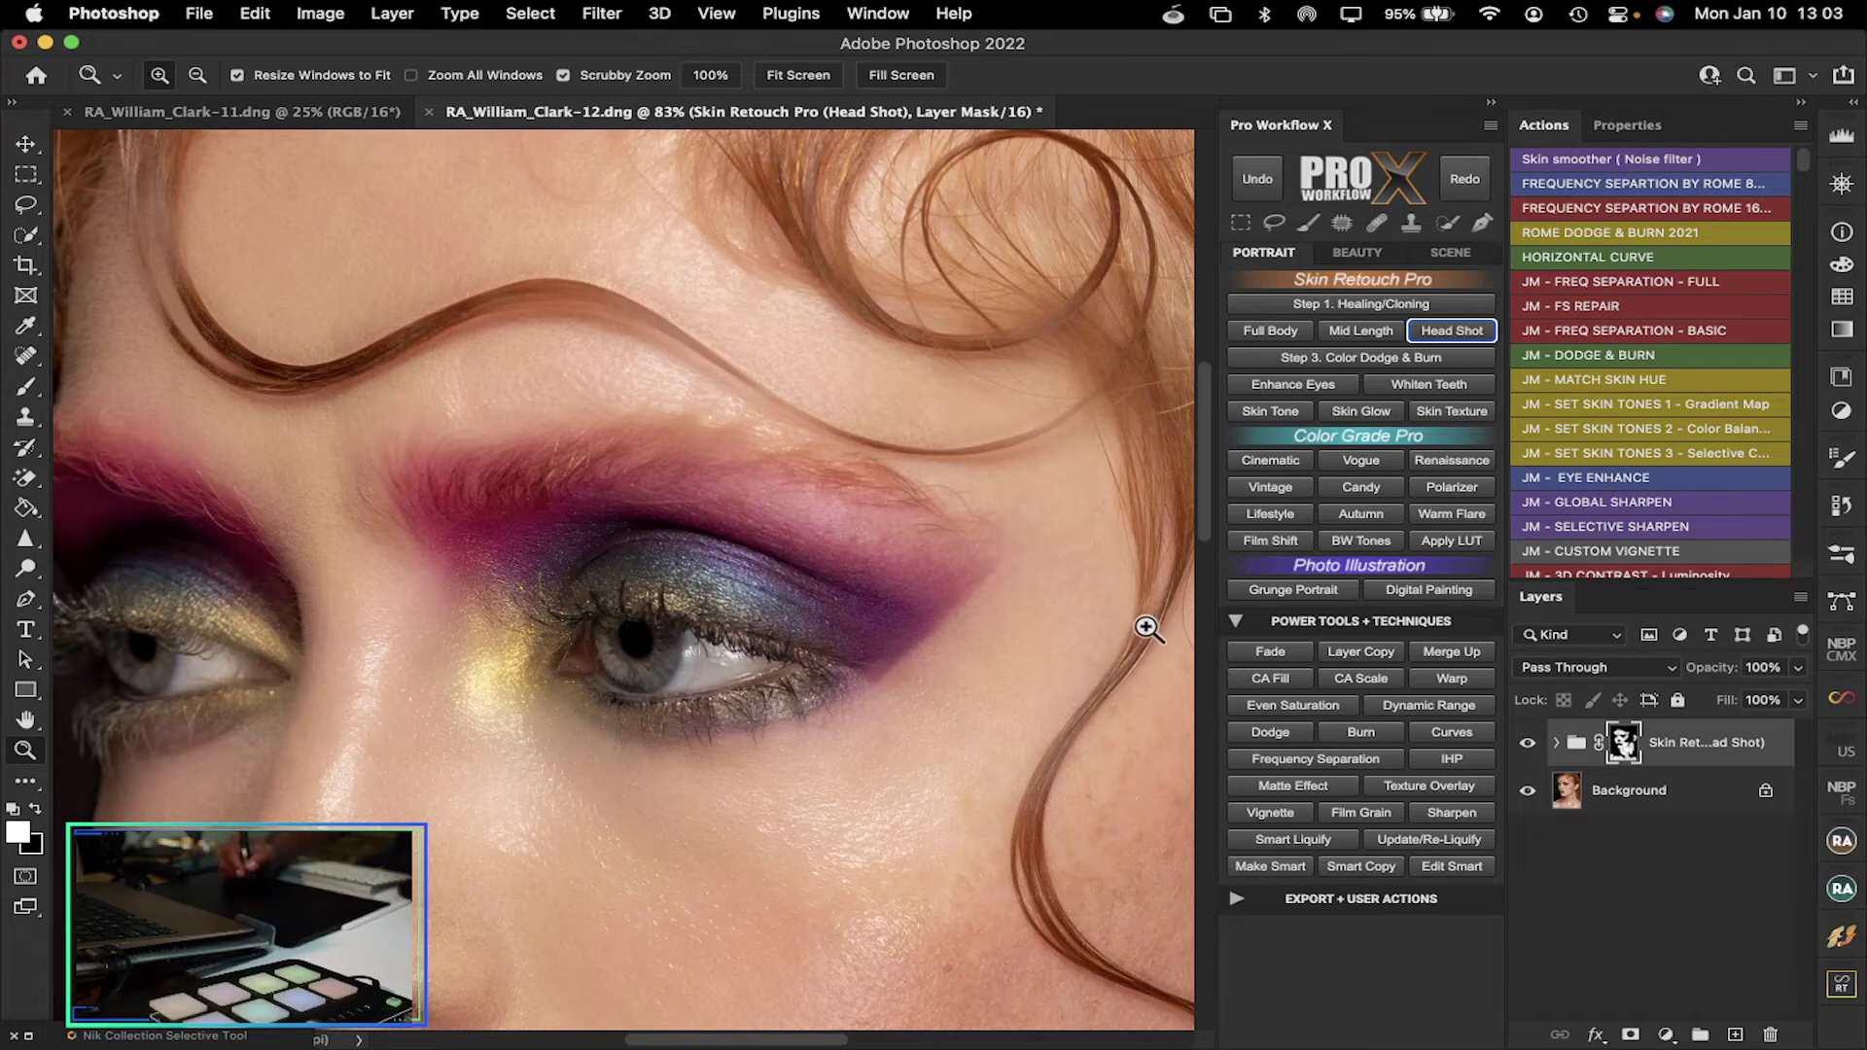
{"action": "left_click", "coordinate": [1798, 669]}
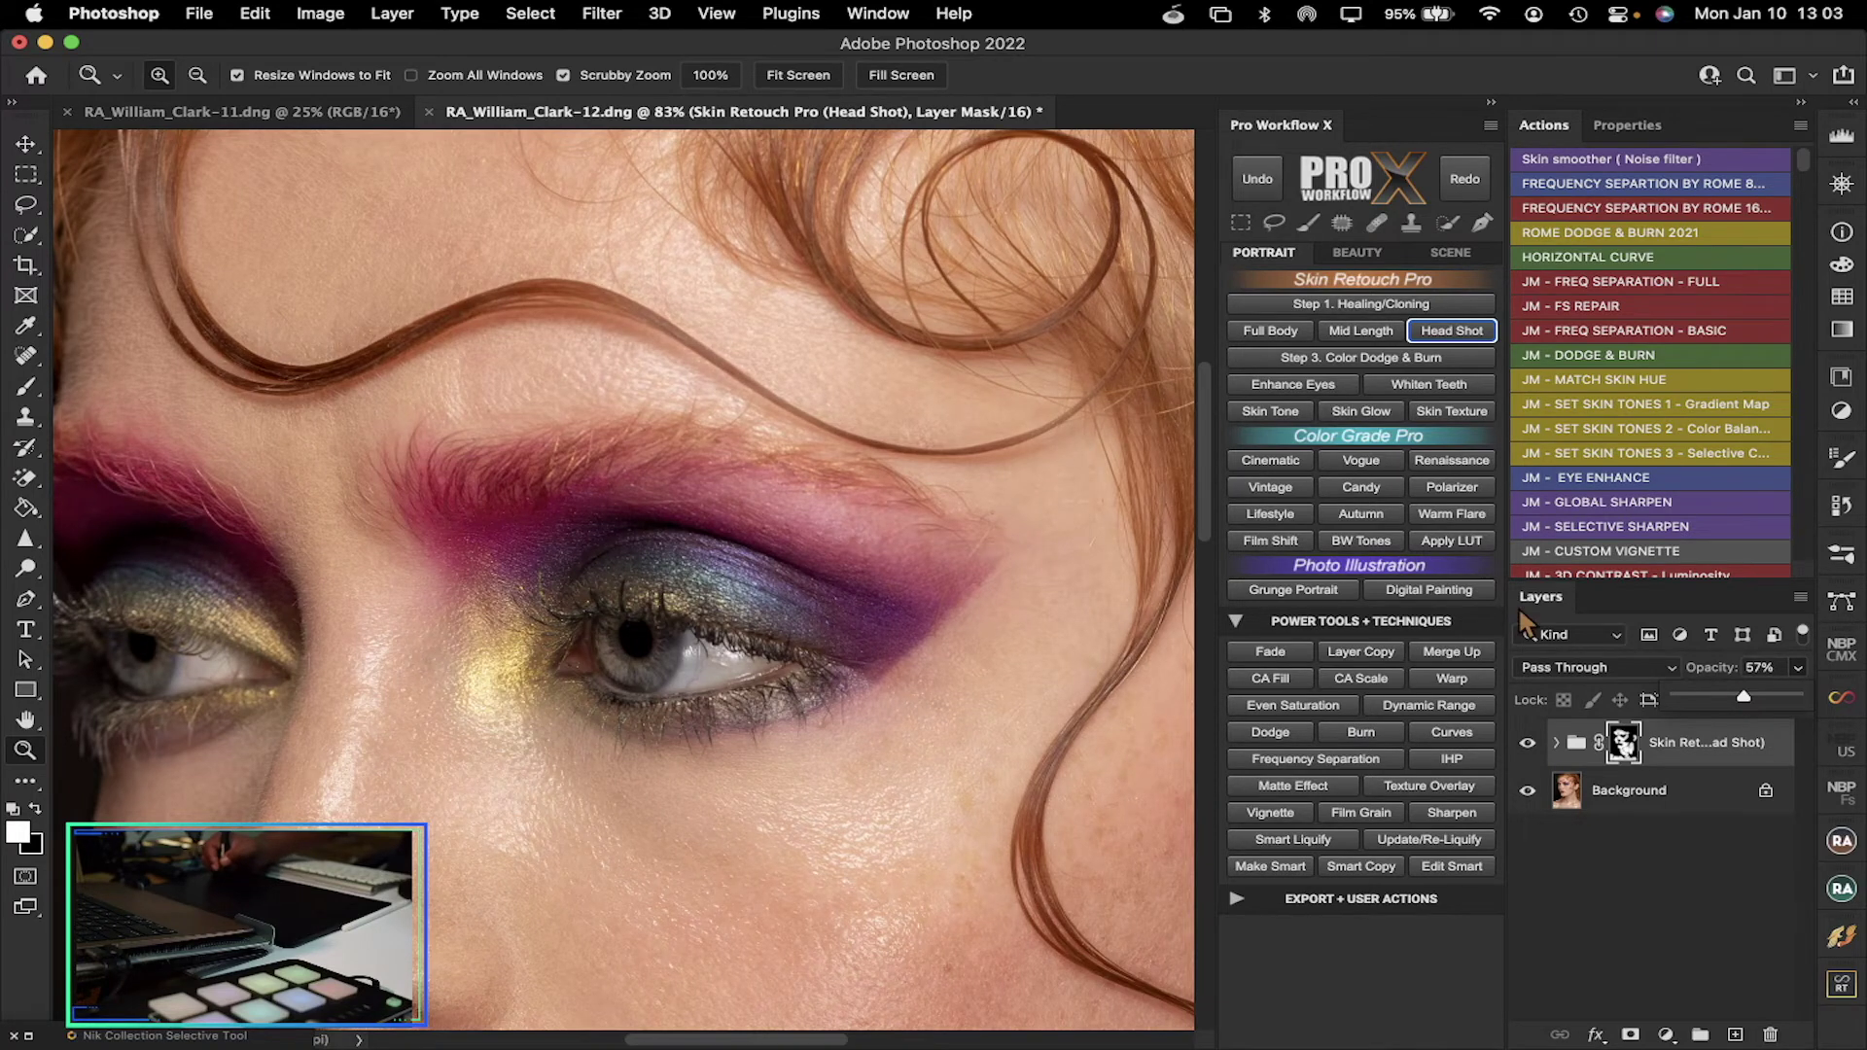
Scroll over the face to inspect the retouch, then fit the whole portrait on screen
{"action": "mouse_move", "coordinate": [1204, 439]}
{"action": "left_mouse_down"}
{"action": "mouse_move", "coordinate": [1199, 627]}
{"action": "mouse_move", "coordinate": [1219, 410]}
{"action": "mouse_move", "coordinate": [1204, 761]}
{"action": "mouse_move", "coordinate": [1211, 439]}
{"action": "mouse_move", "coordinate": [1211, 463]}
{"action": "left_mouse_up"}
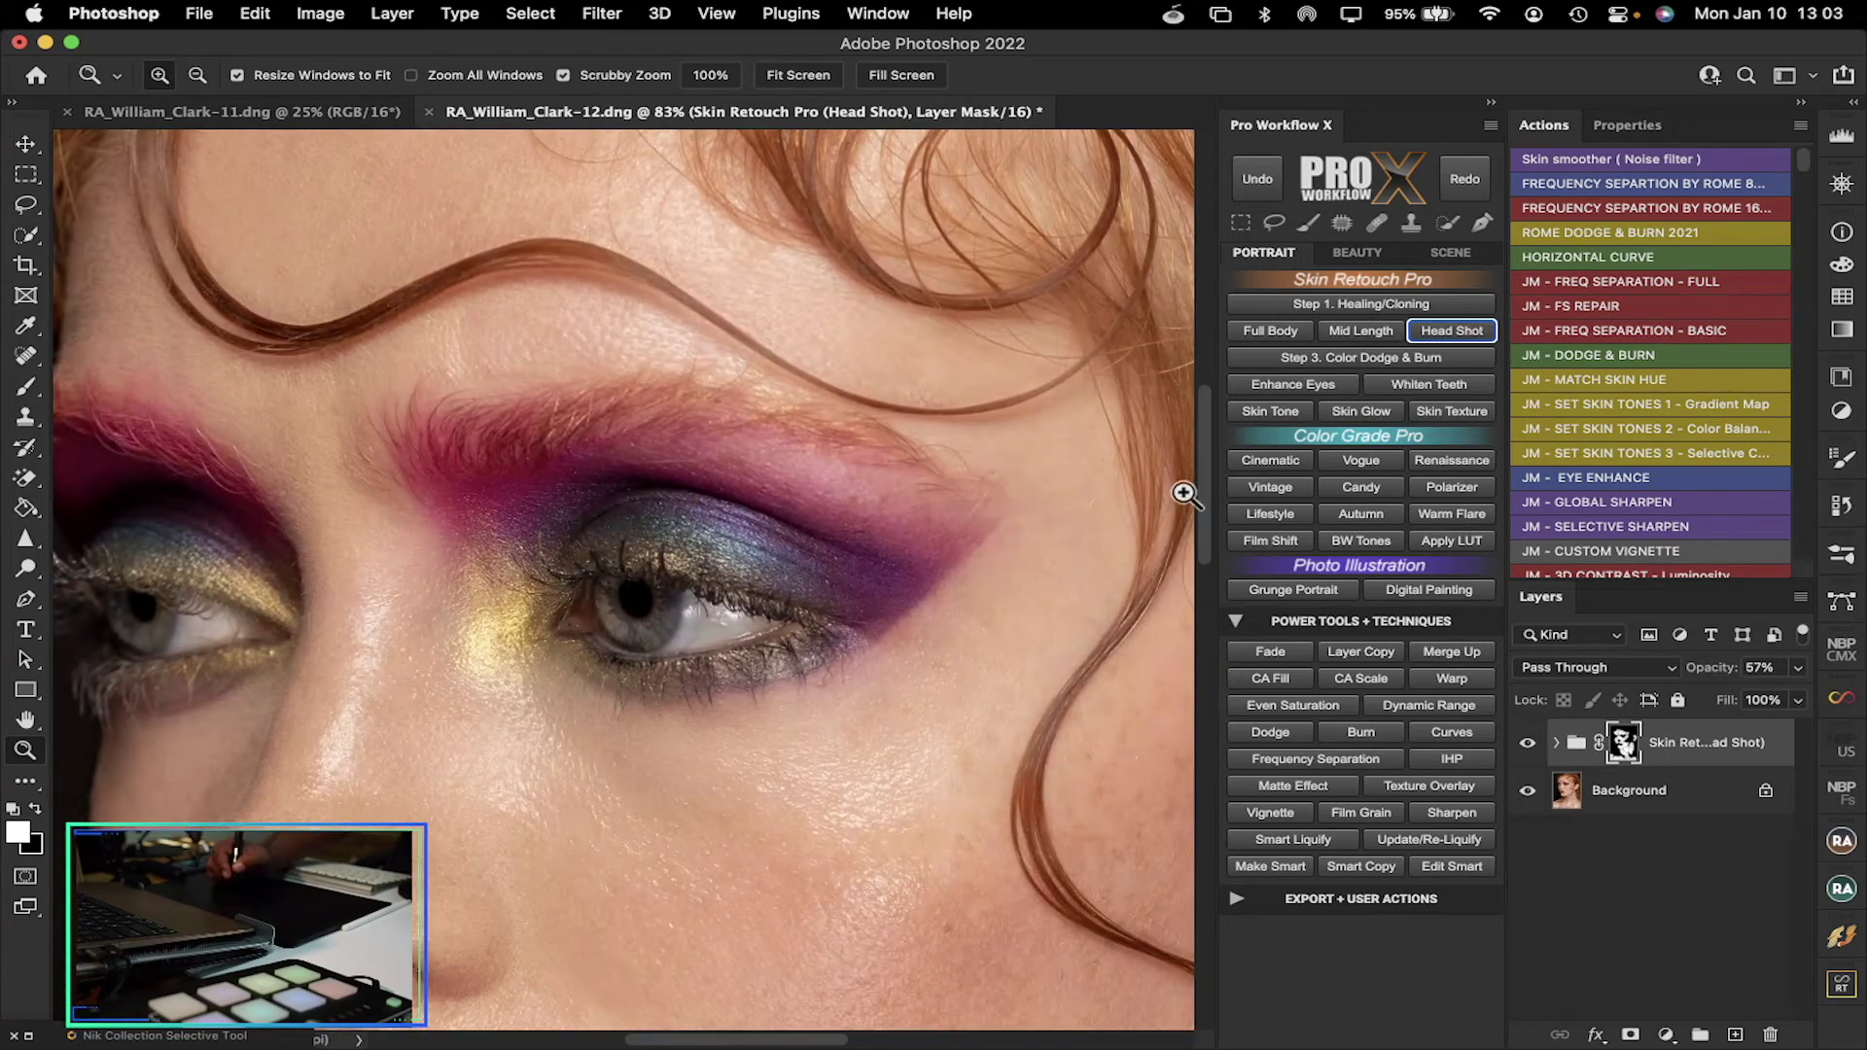
{"action": "left_click", "coordinate": [1526, 790]}
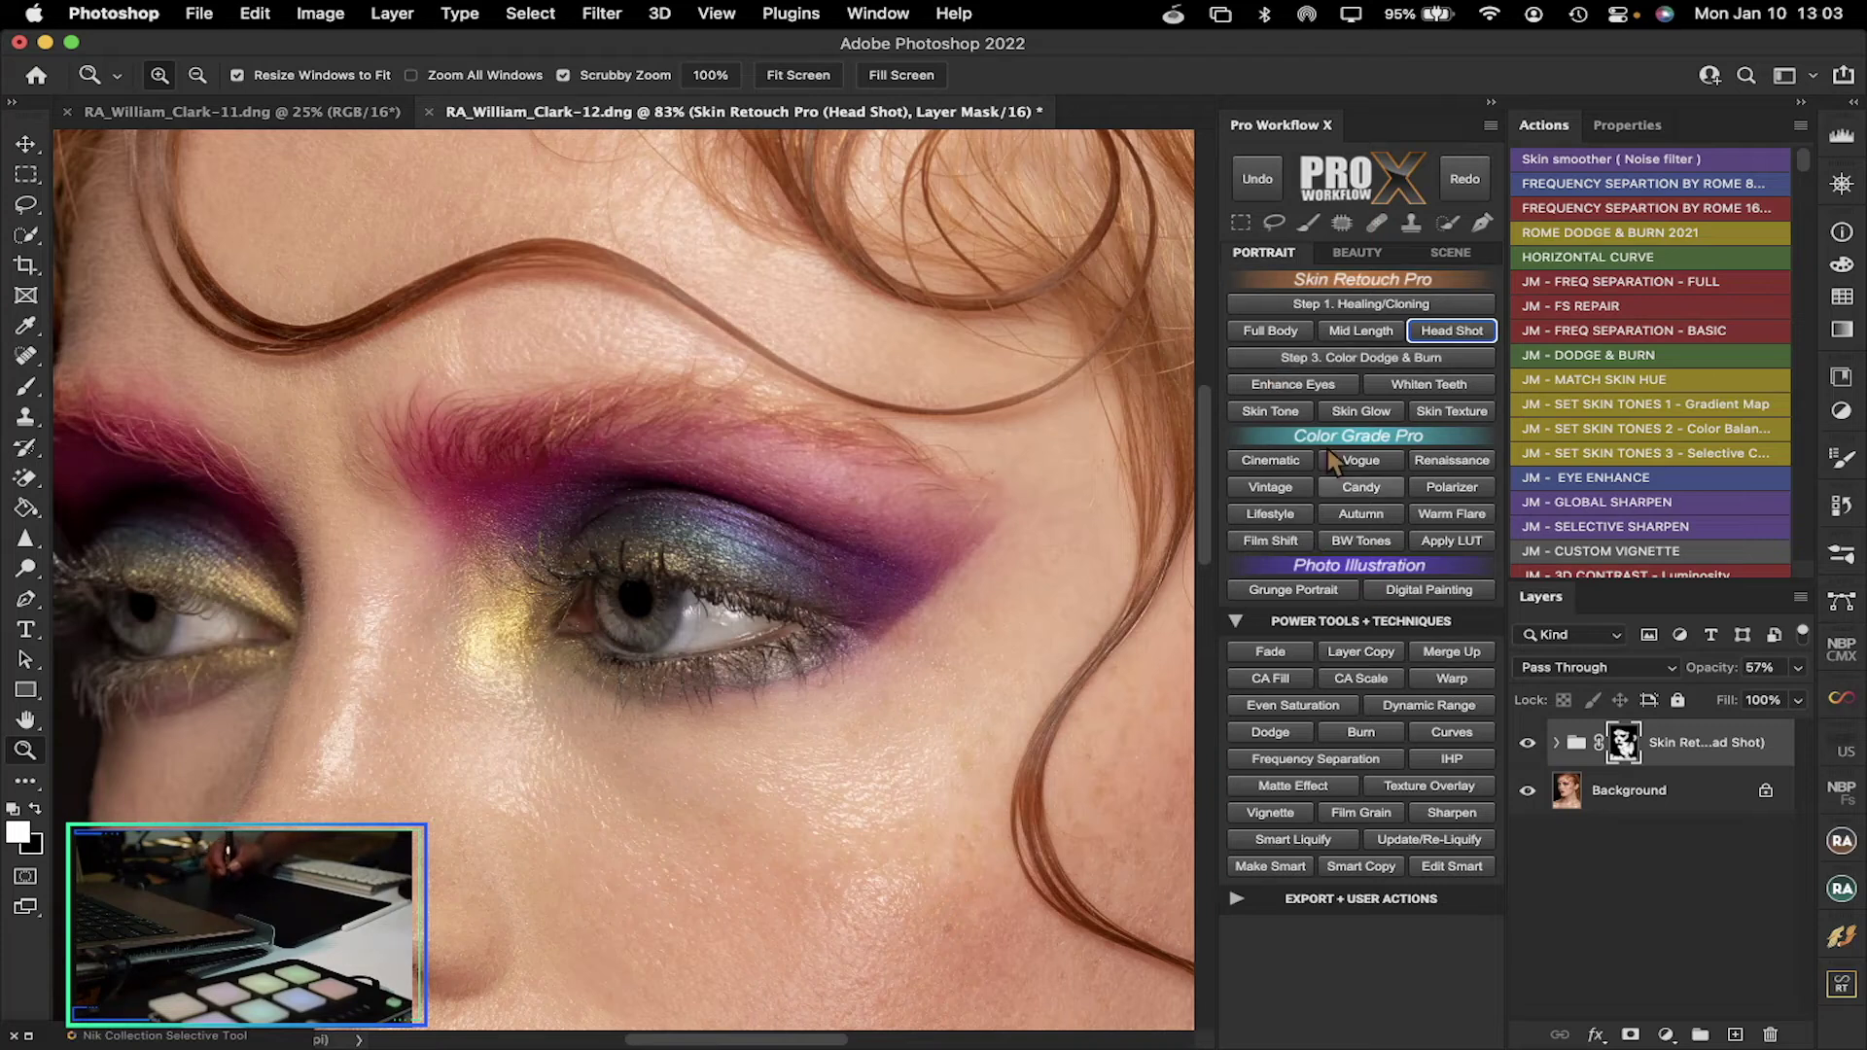
{"action": "left_click", "coordinate": [799, 76]}
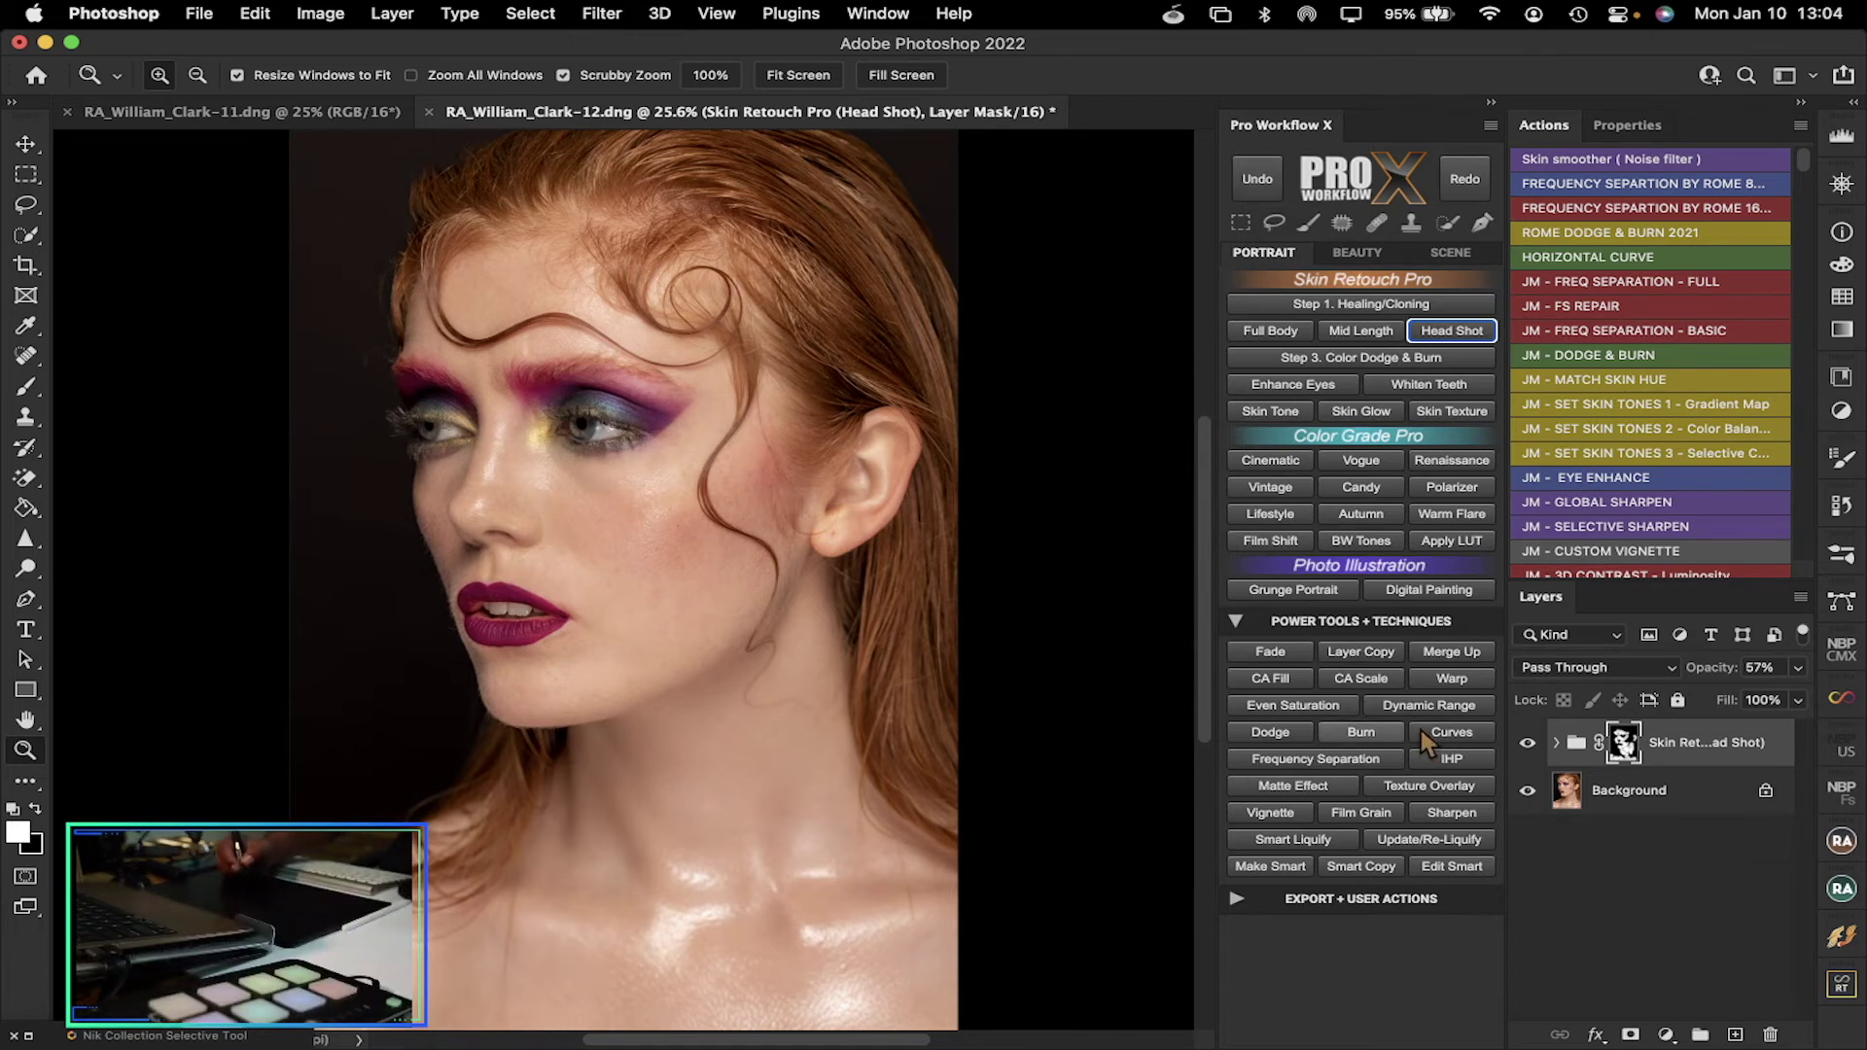
Try Flatten Image and undo it, then stamp the visible layers with Merge Up
{"action": "left_click", "coordinate": [1800, 597]}
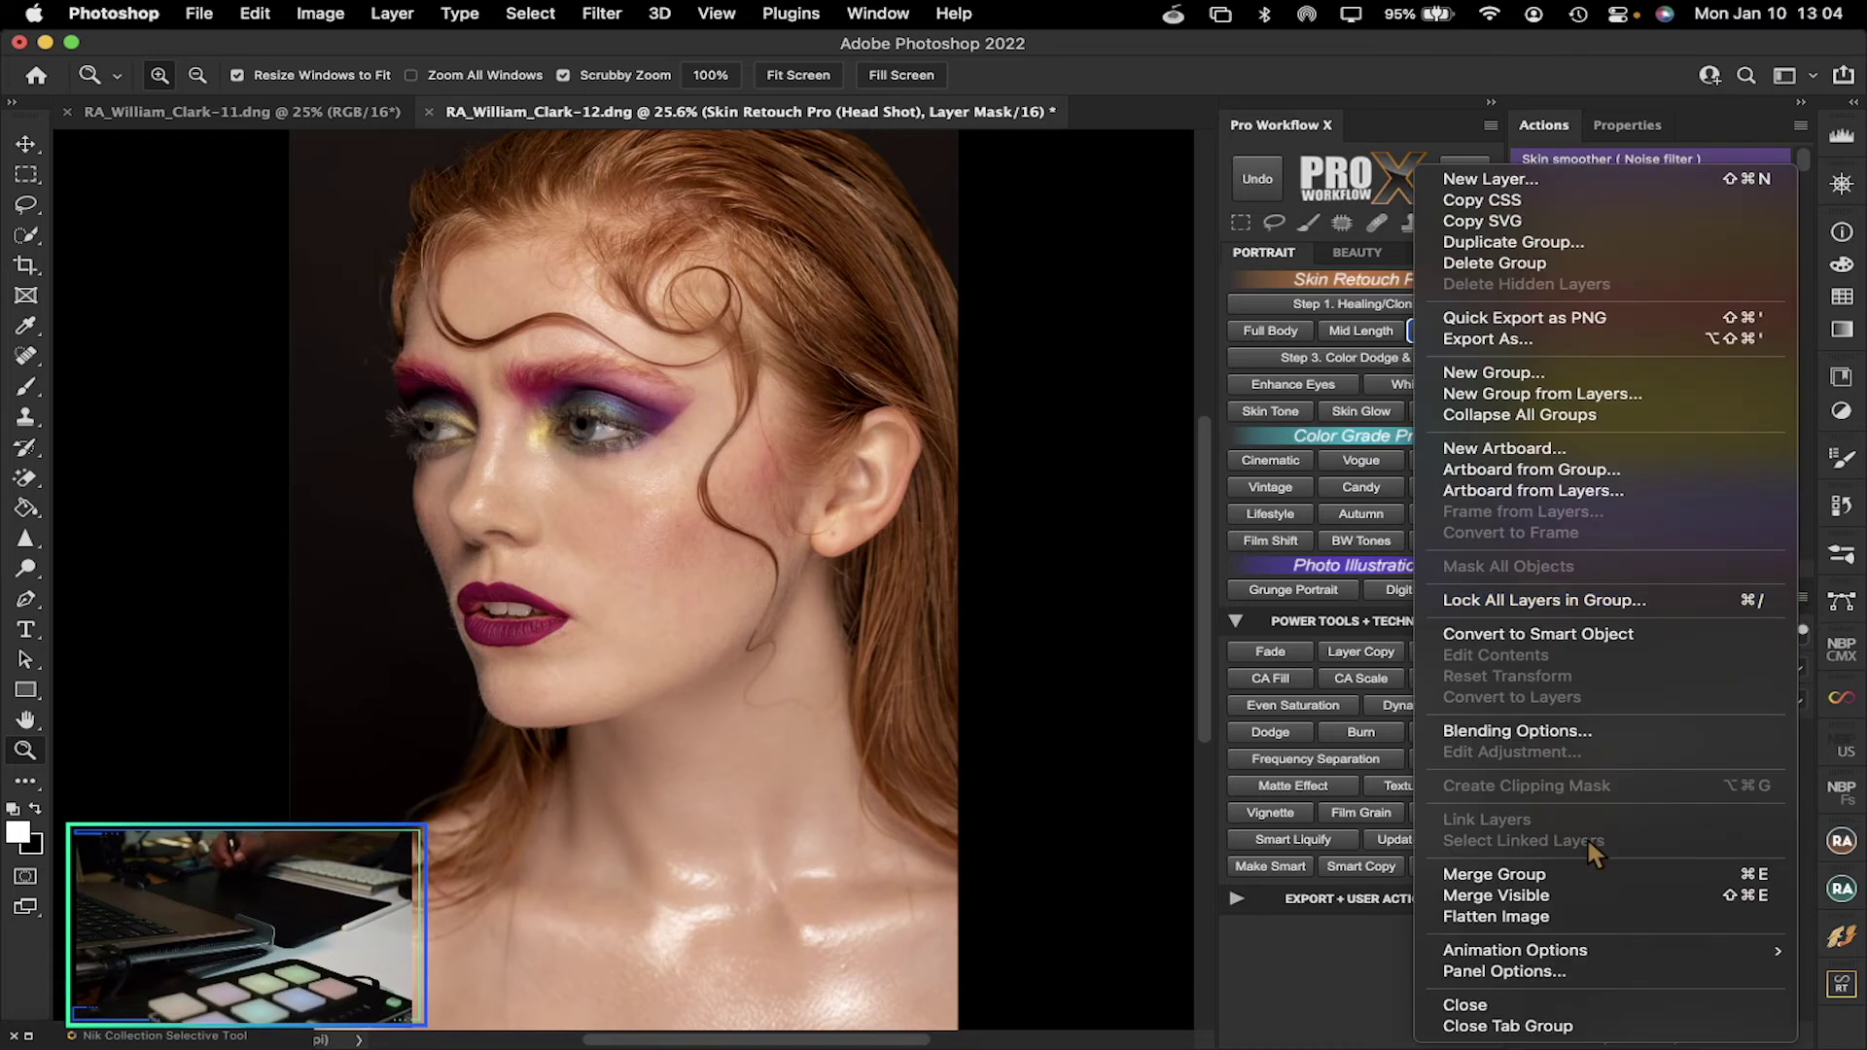
{"action": "left_click", "coordinate": [1551, 920]}
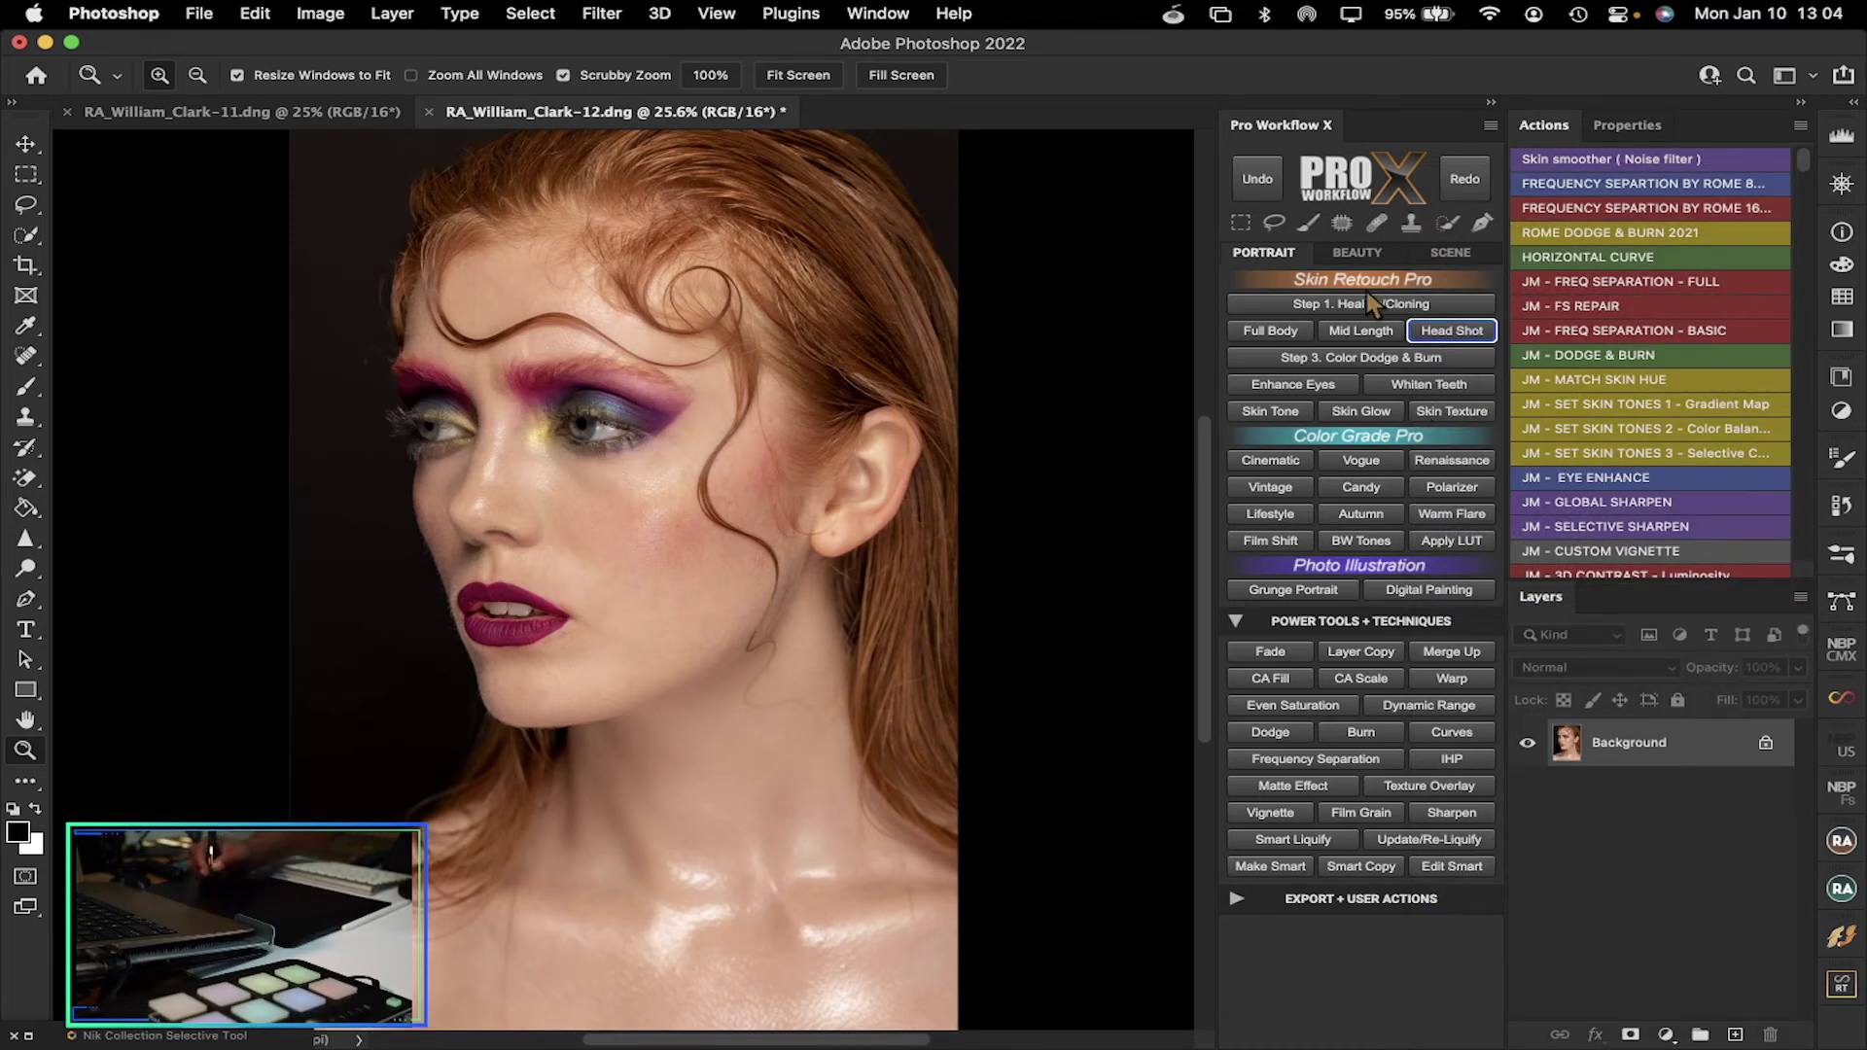
{"action": "left_click", "coordinate": [1358, 360]}
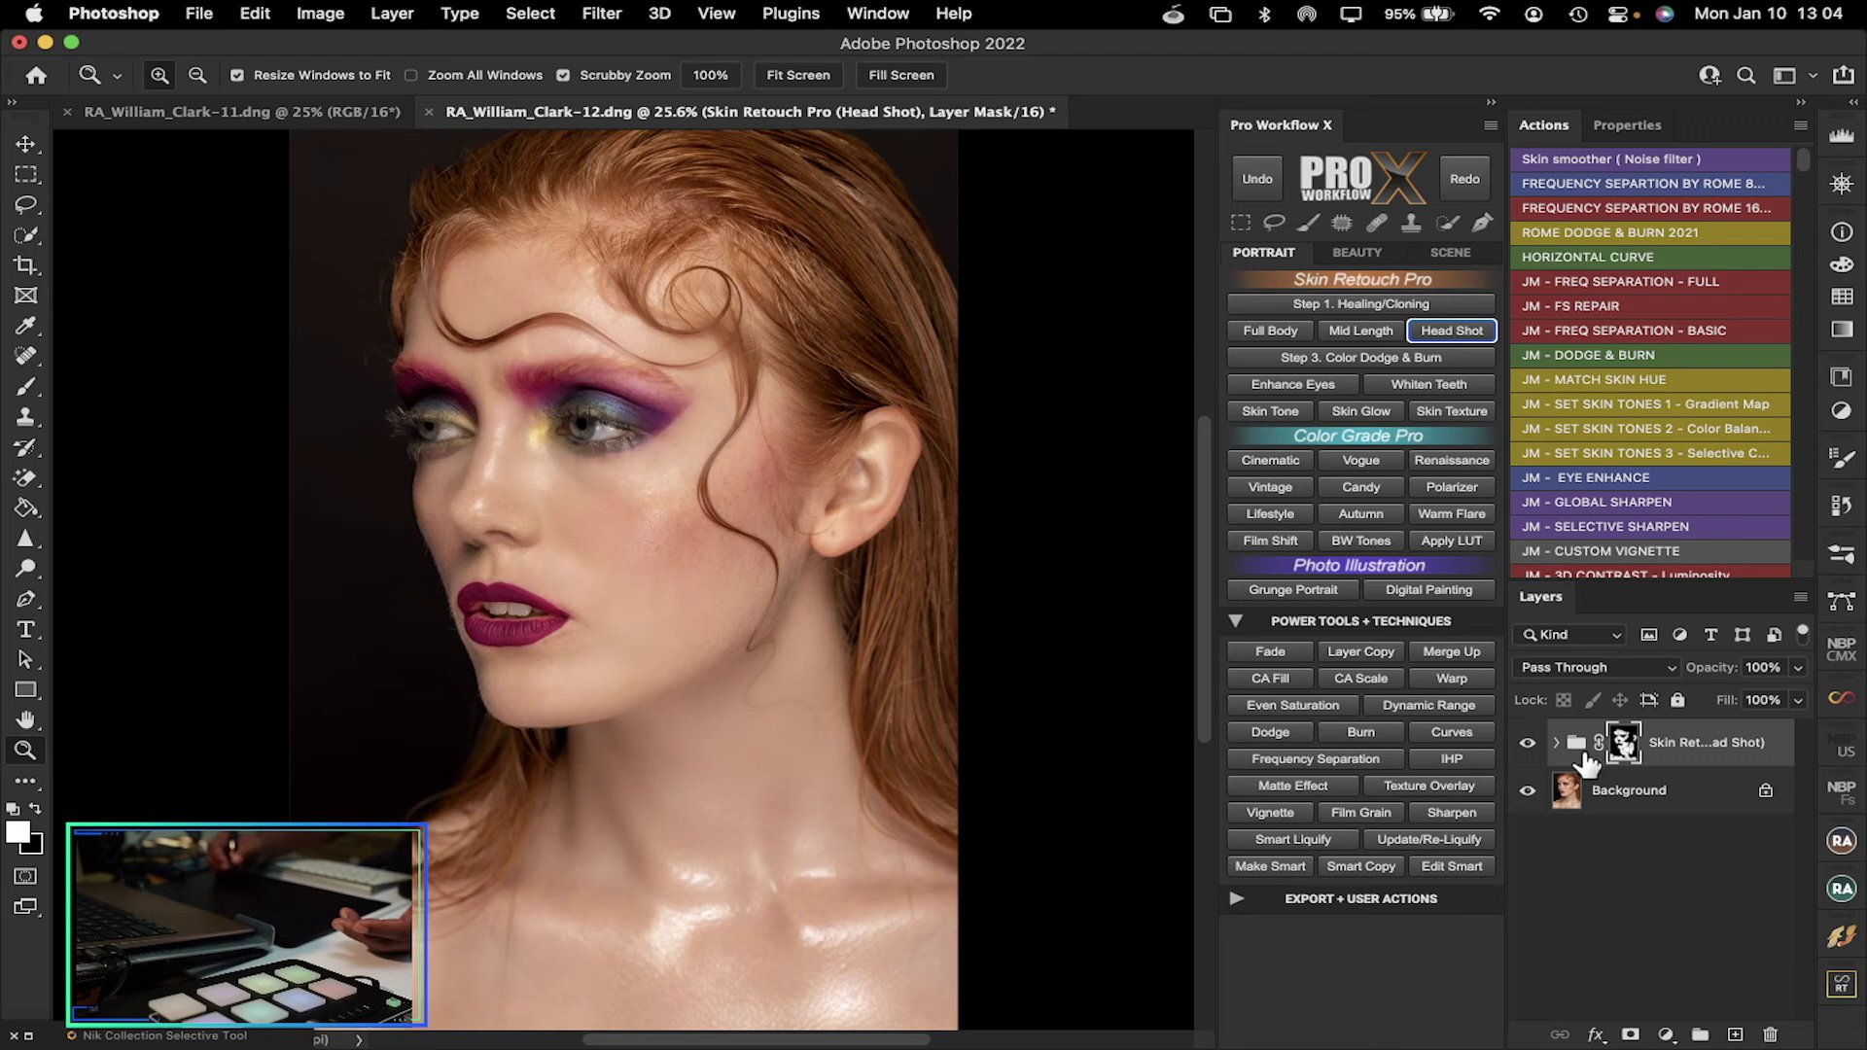
{"action": "left_click", "coordinate": [1448, 653]}
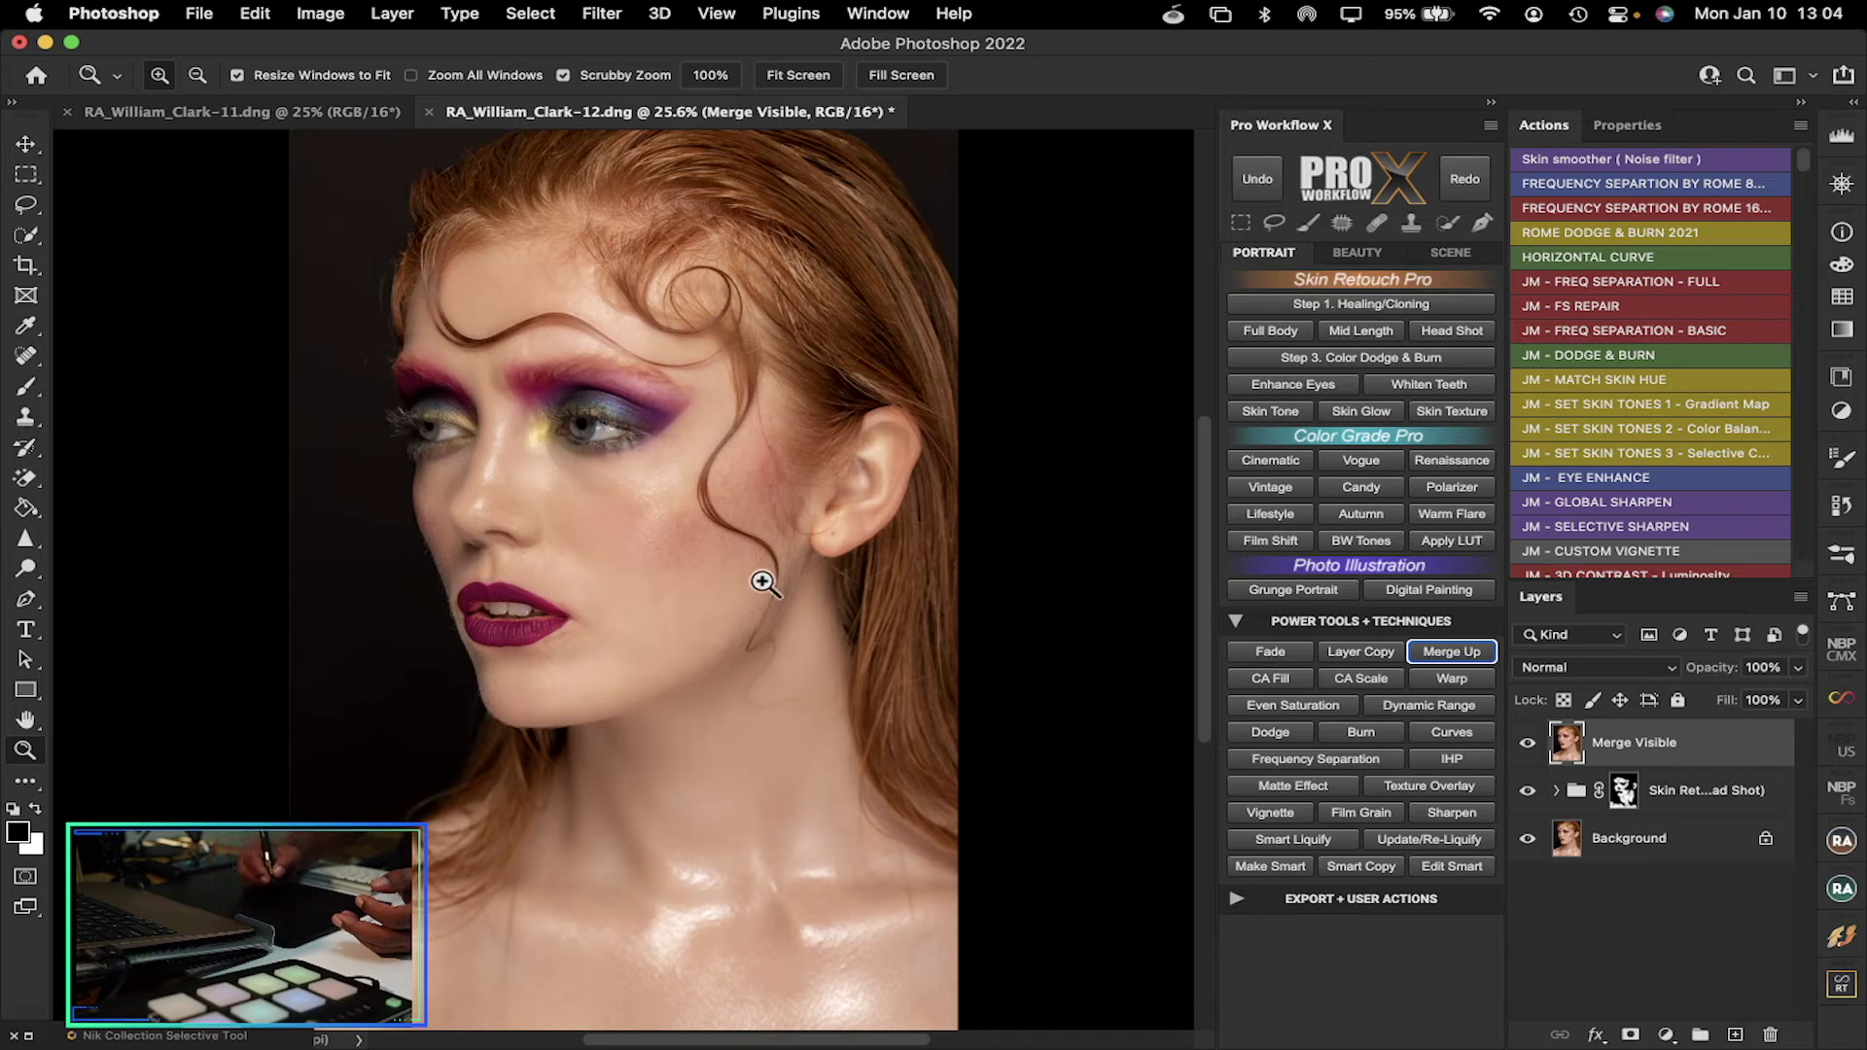
Switch Pro Workflow X to the beauty retouching tools and choose the D&B 50% Gray layer
{"action": "left_click", "coordinate": [1356, 253]}
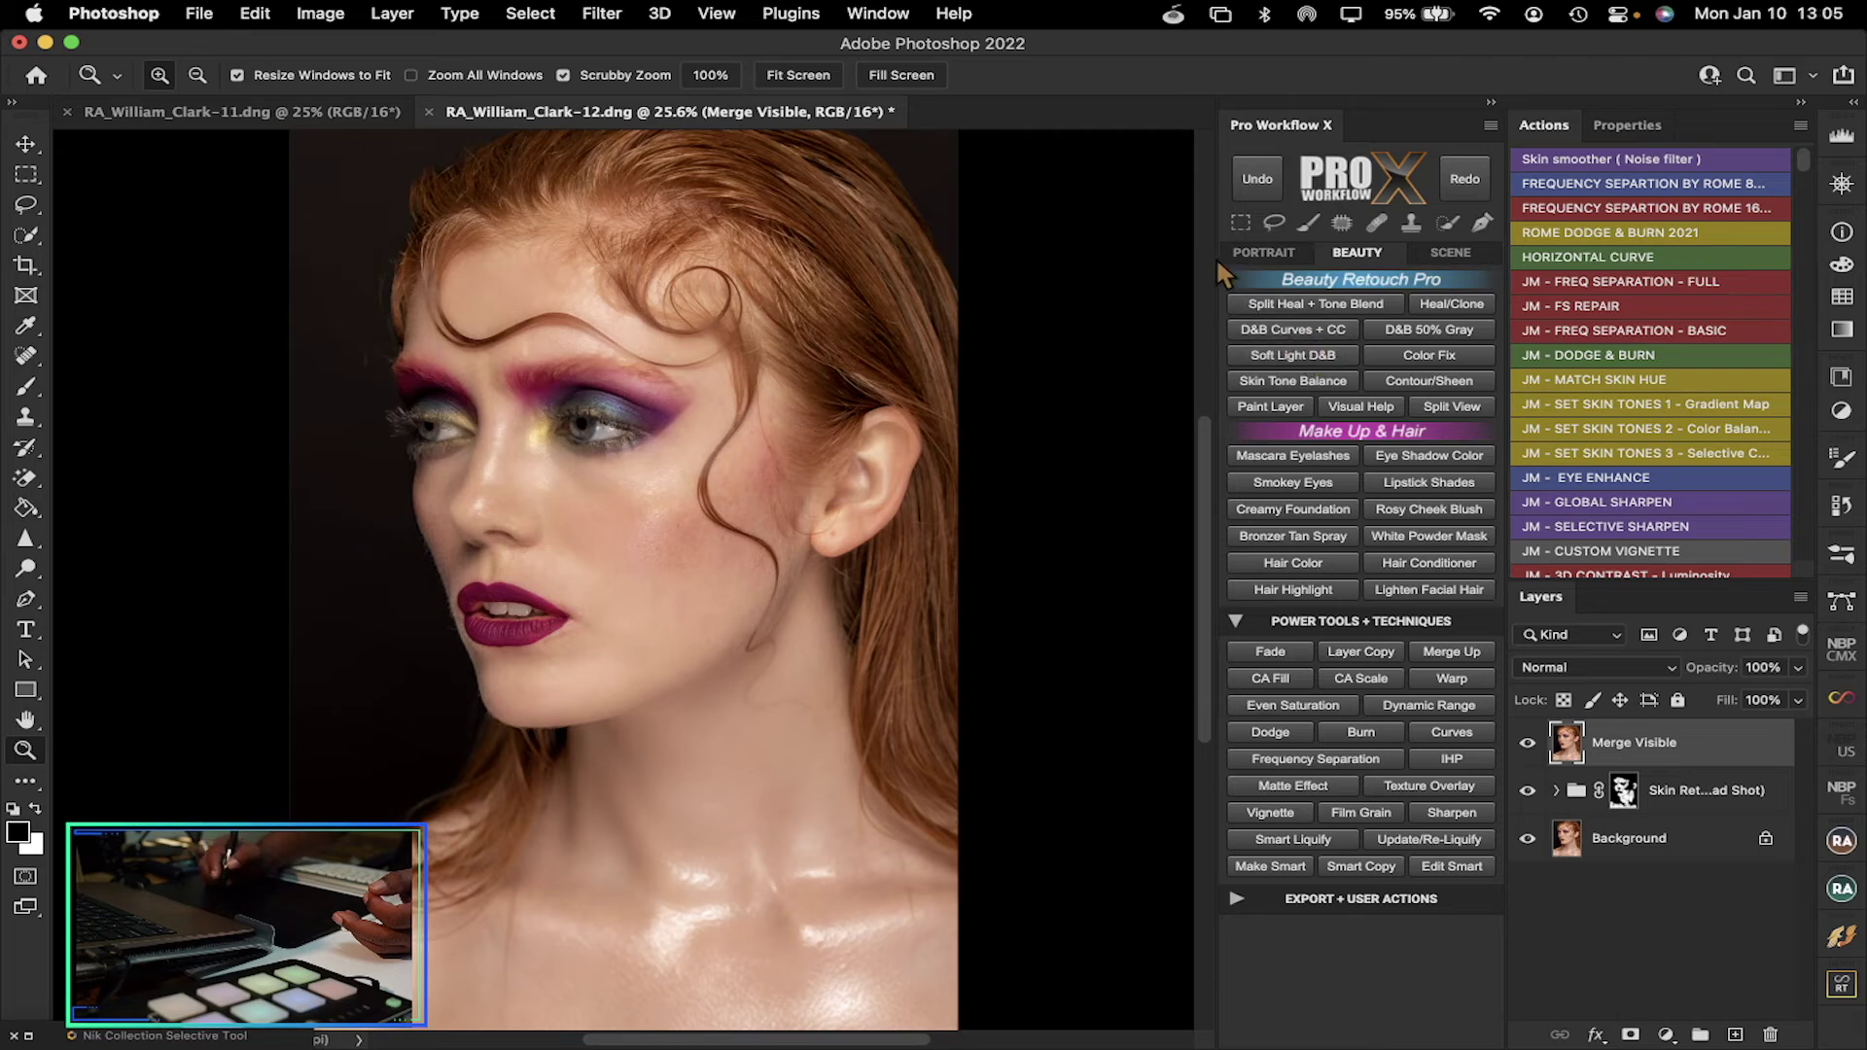
{"action": "left_click", "coordinate": [1416, 329]}
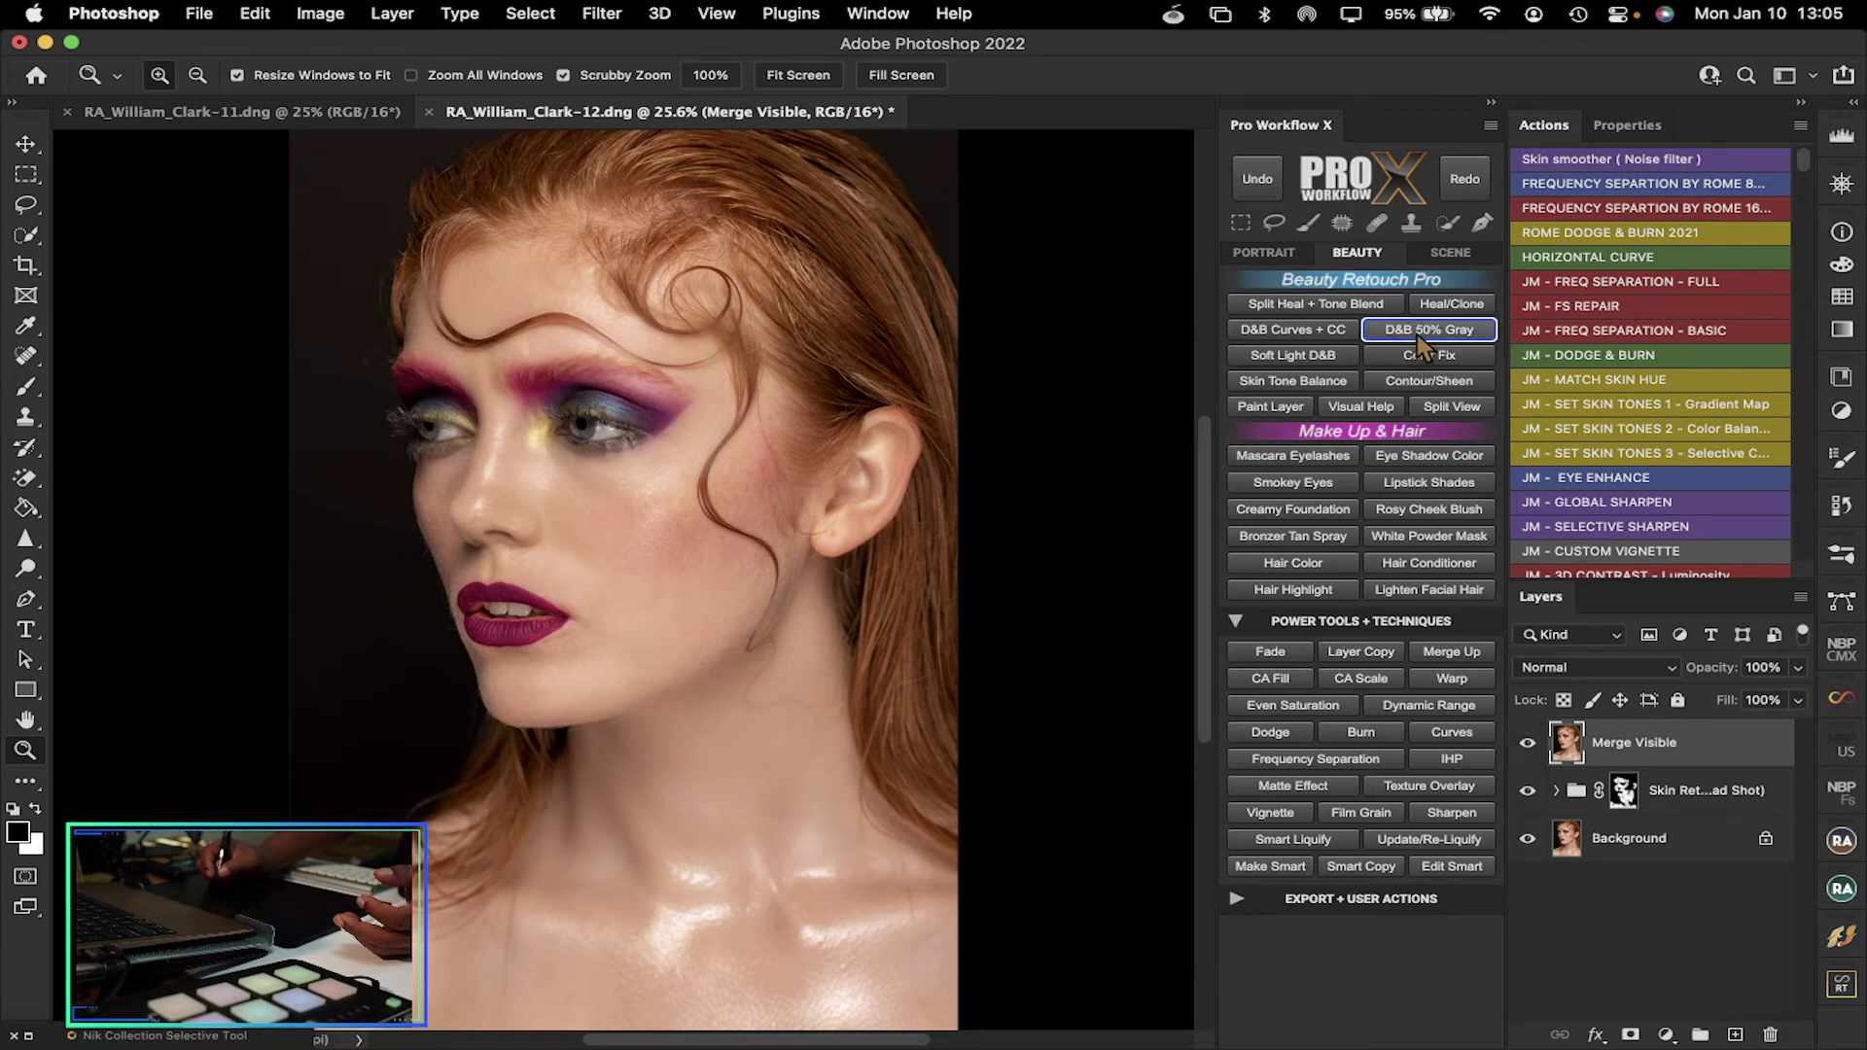
Add the D&B 50% Gray Soft Light layer, dismiss its message, and enlarge the brush
{"action": "left_click", "coordinate": [1407, 335]}
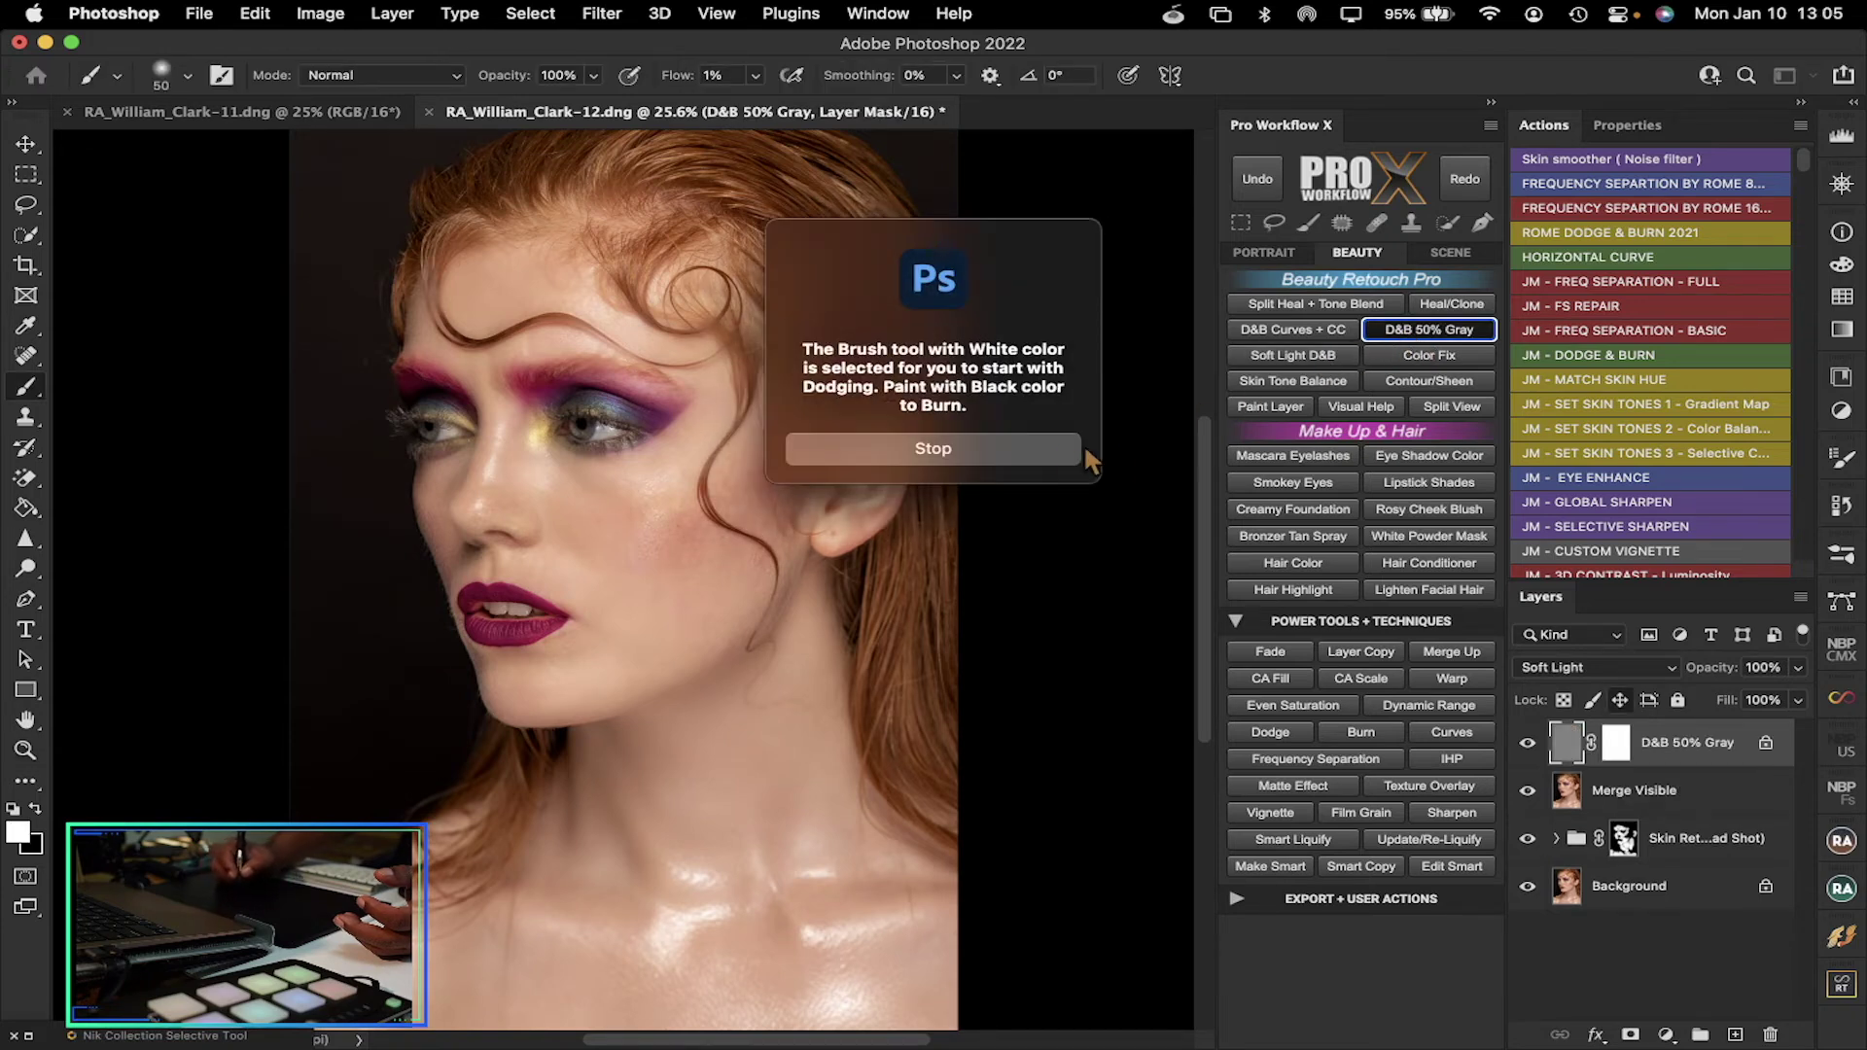
{"action": "left_click", "coordinate": [1070, 448]}
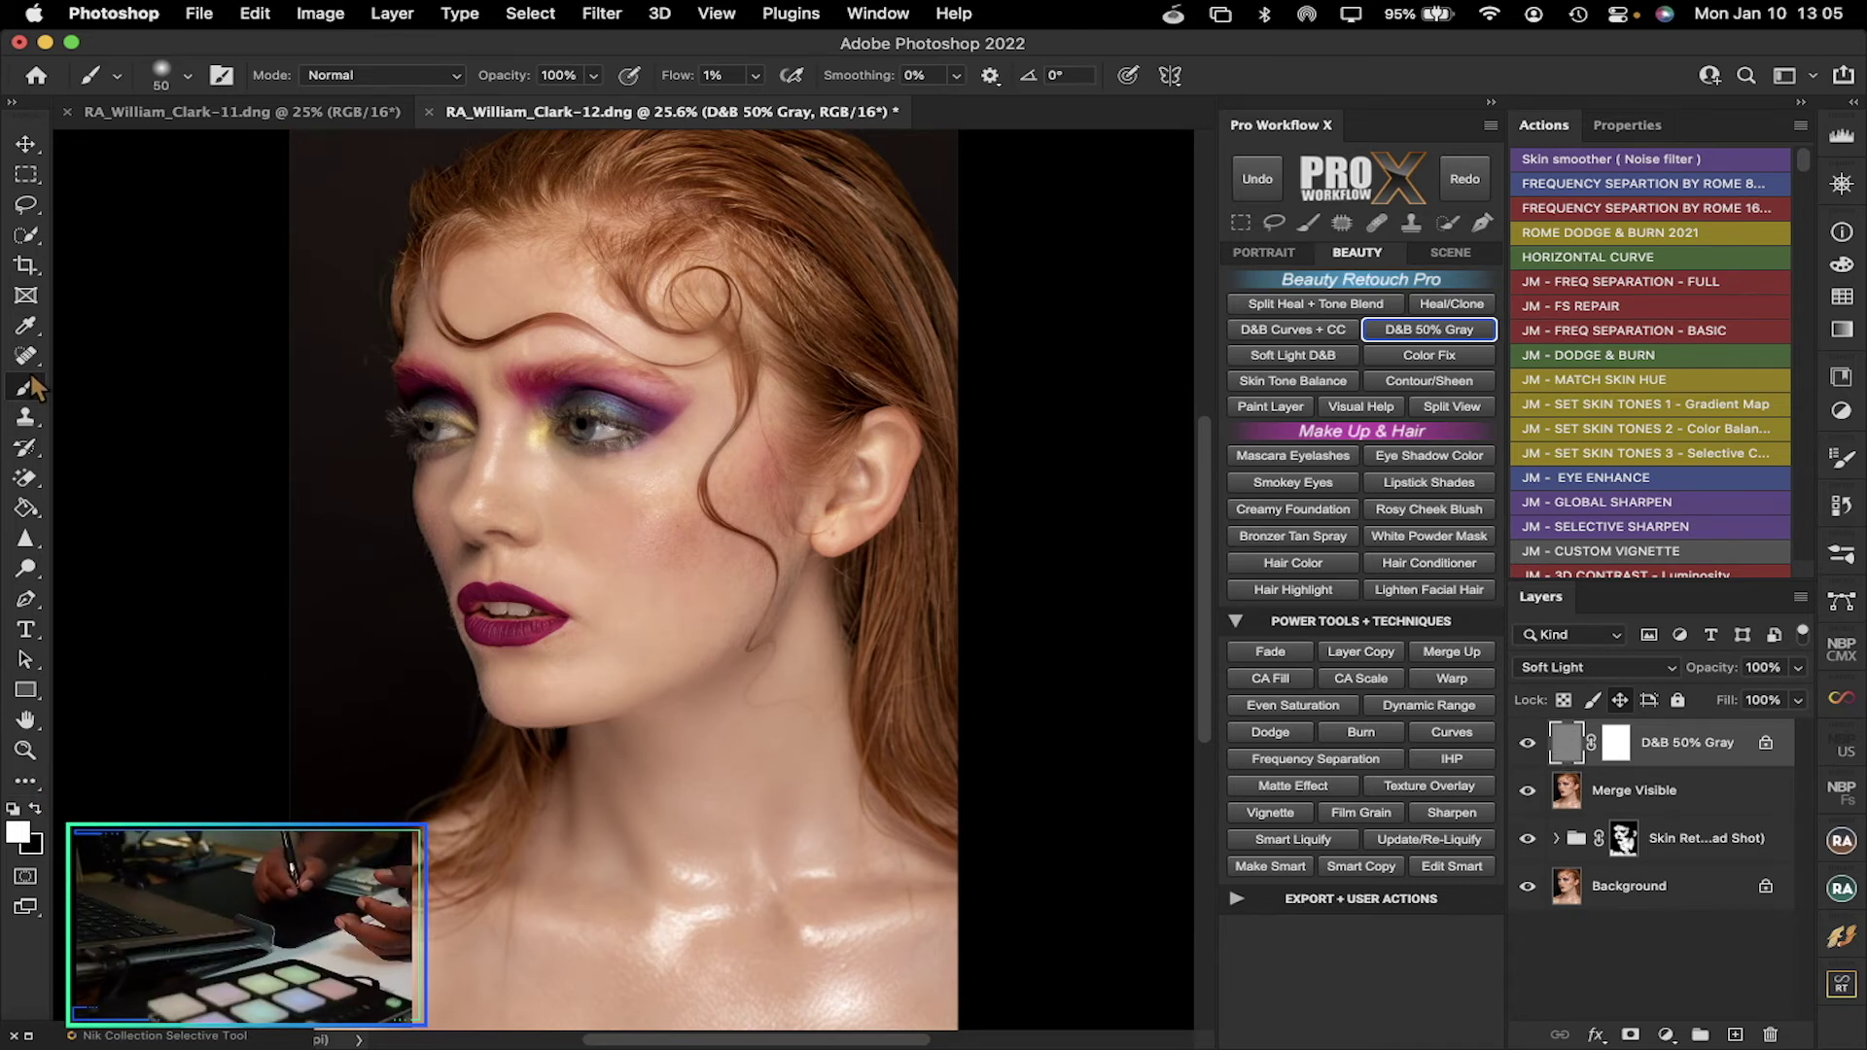
{"action": "mouse_move", "coordinate": [660, 538]}
{"action": "left_mouse_down"}
{"action": "mouse_move", "coordinate": [658, 563]}
{"action": "mouse_move", "coordinate": [696, 592]}
{"action": "mouse_move", "coordinate": [826, 629]}
{"action": "mouse_move", "coordinate": [795, 623]}
{"action": "left_mouse_up"}
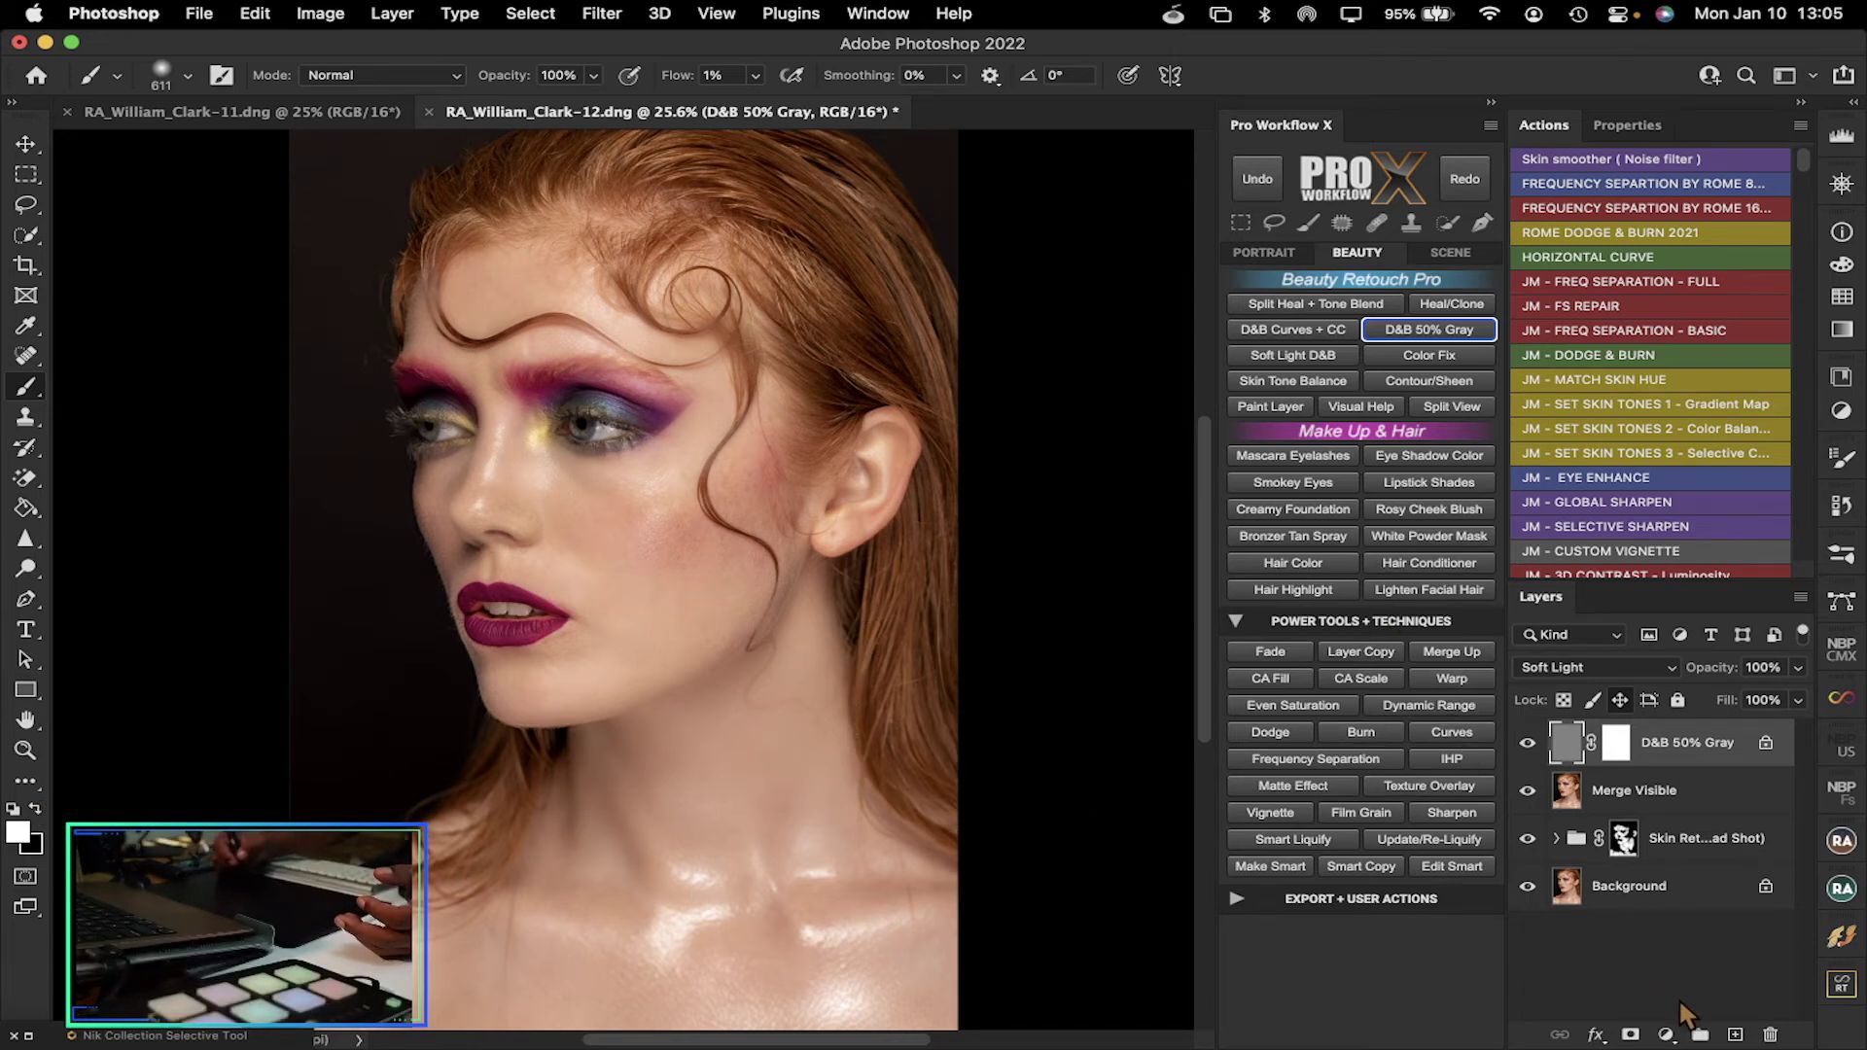
Add a Black & White check layer with Reds at -50, then reselect the D&B 50% Gray layer
{"action": "left_click", "coordinate": [1665, 1034]}
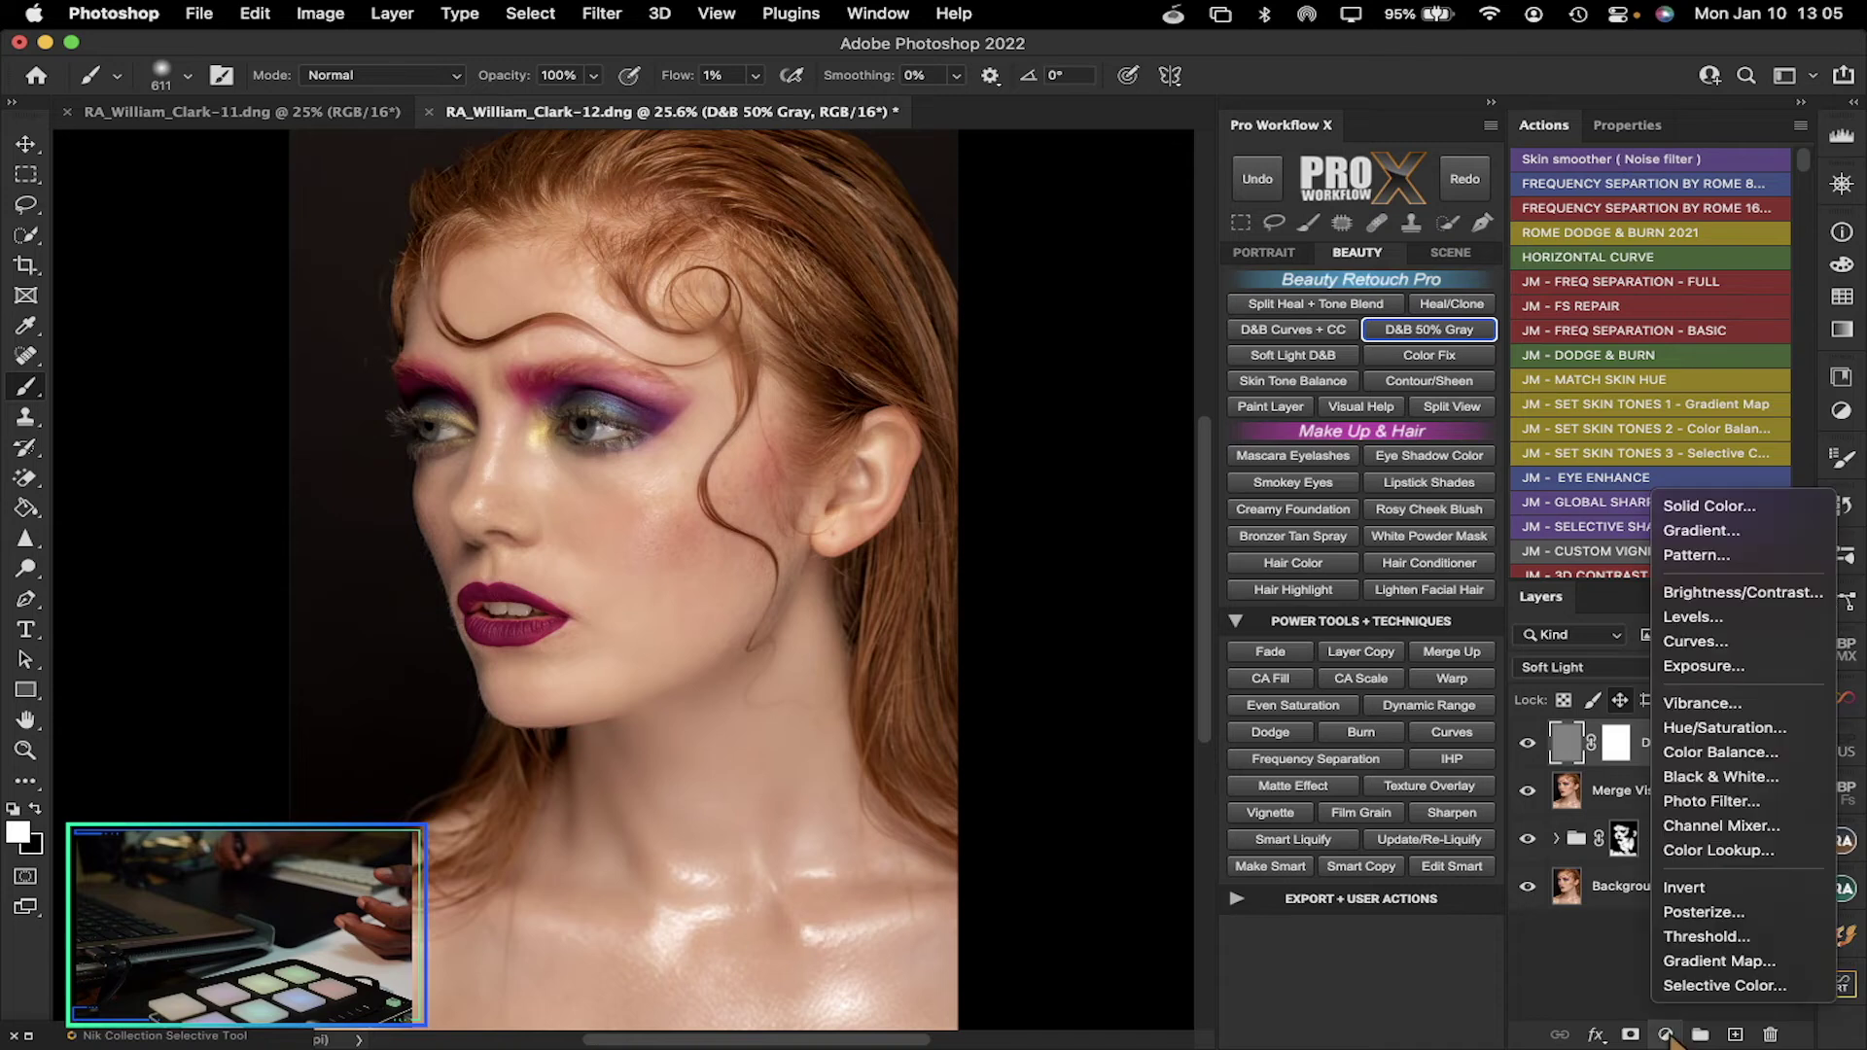
{"action": "left_click", "coordinate": [1721, 778]}
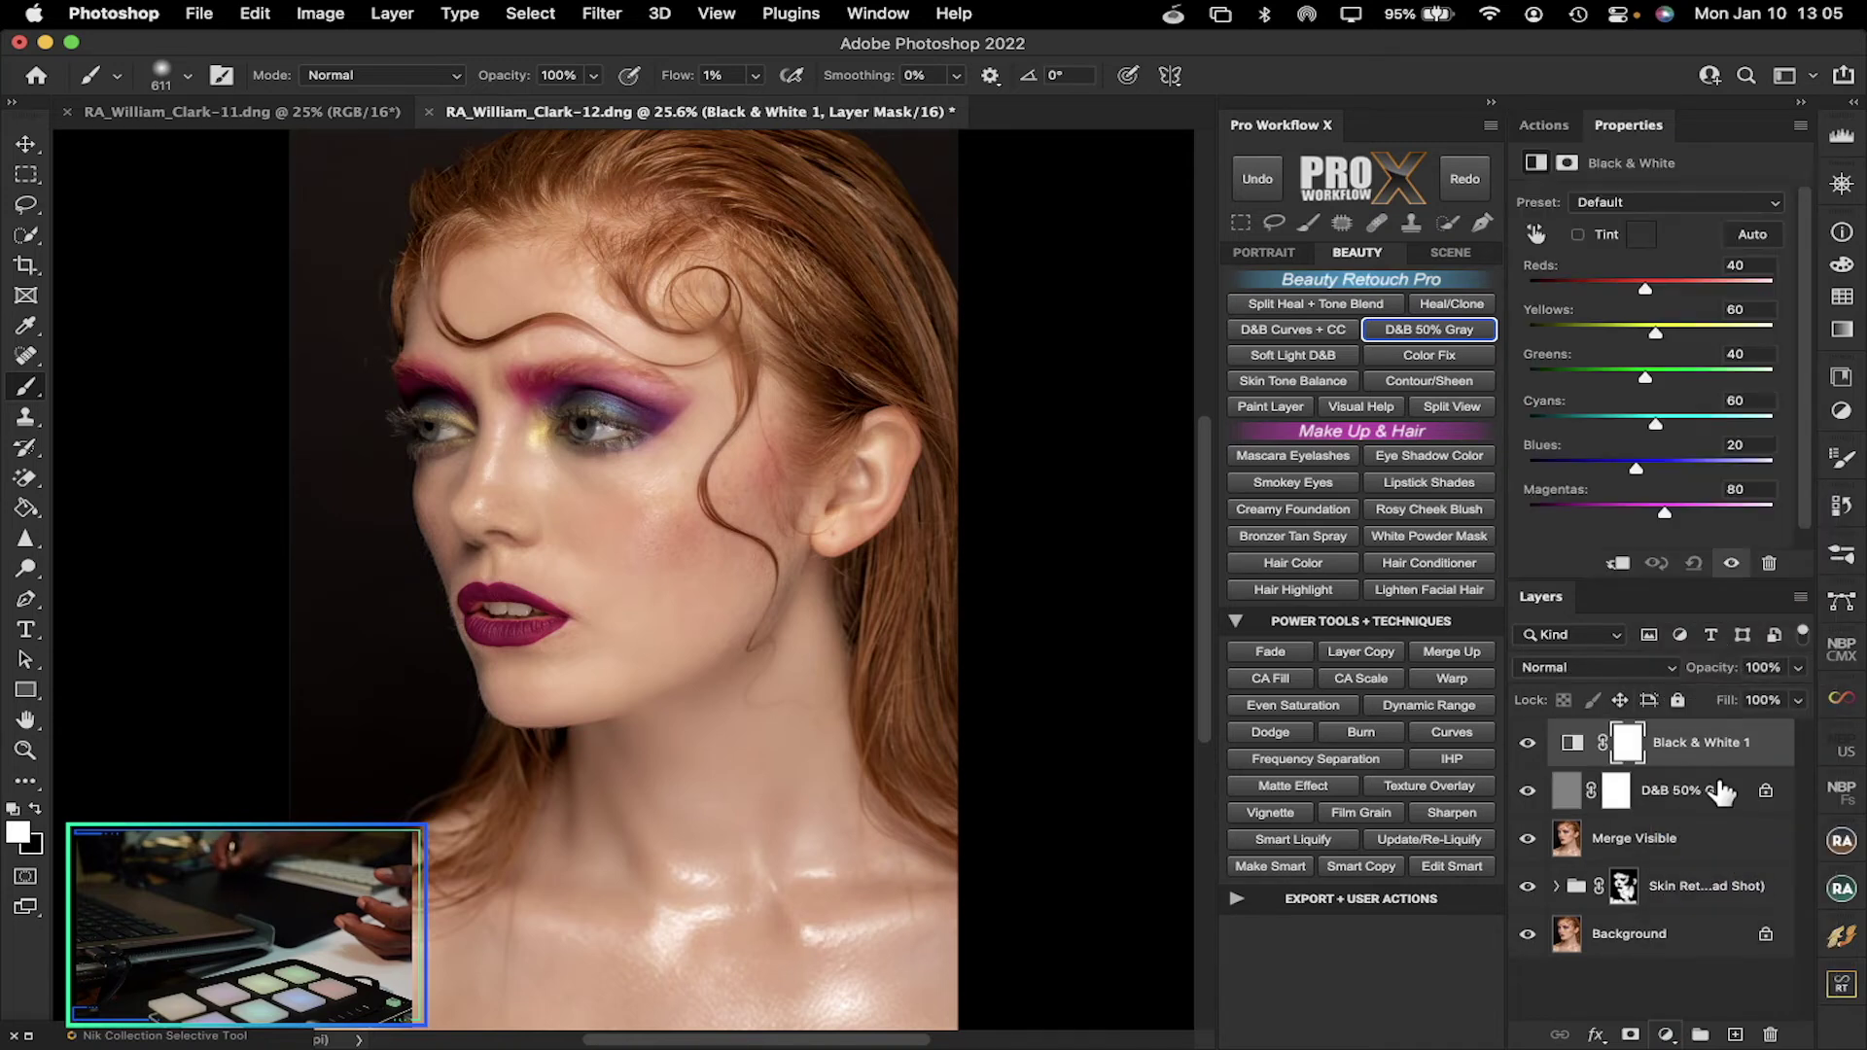
{"action": "left_click_drag", "start_coordinate": [1648, 291], "coordinate": [1601, 289]}
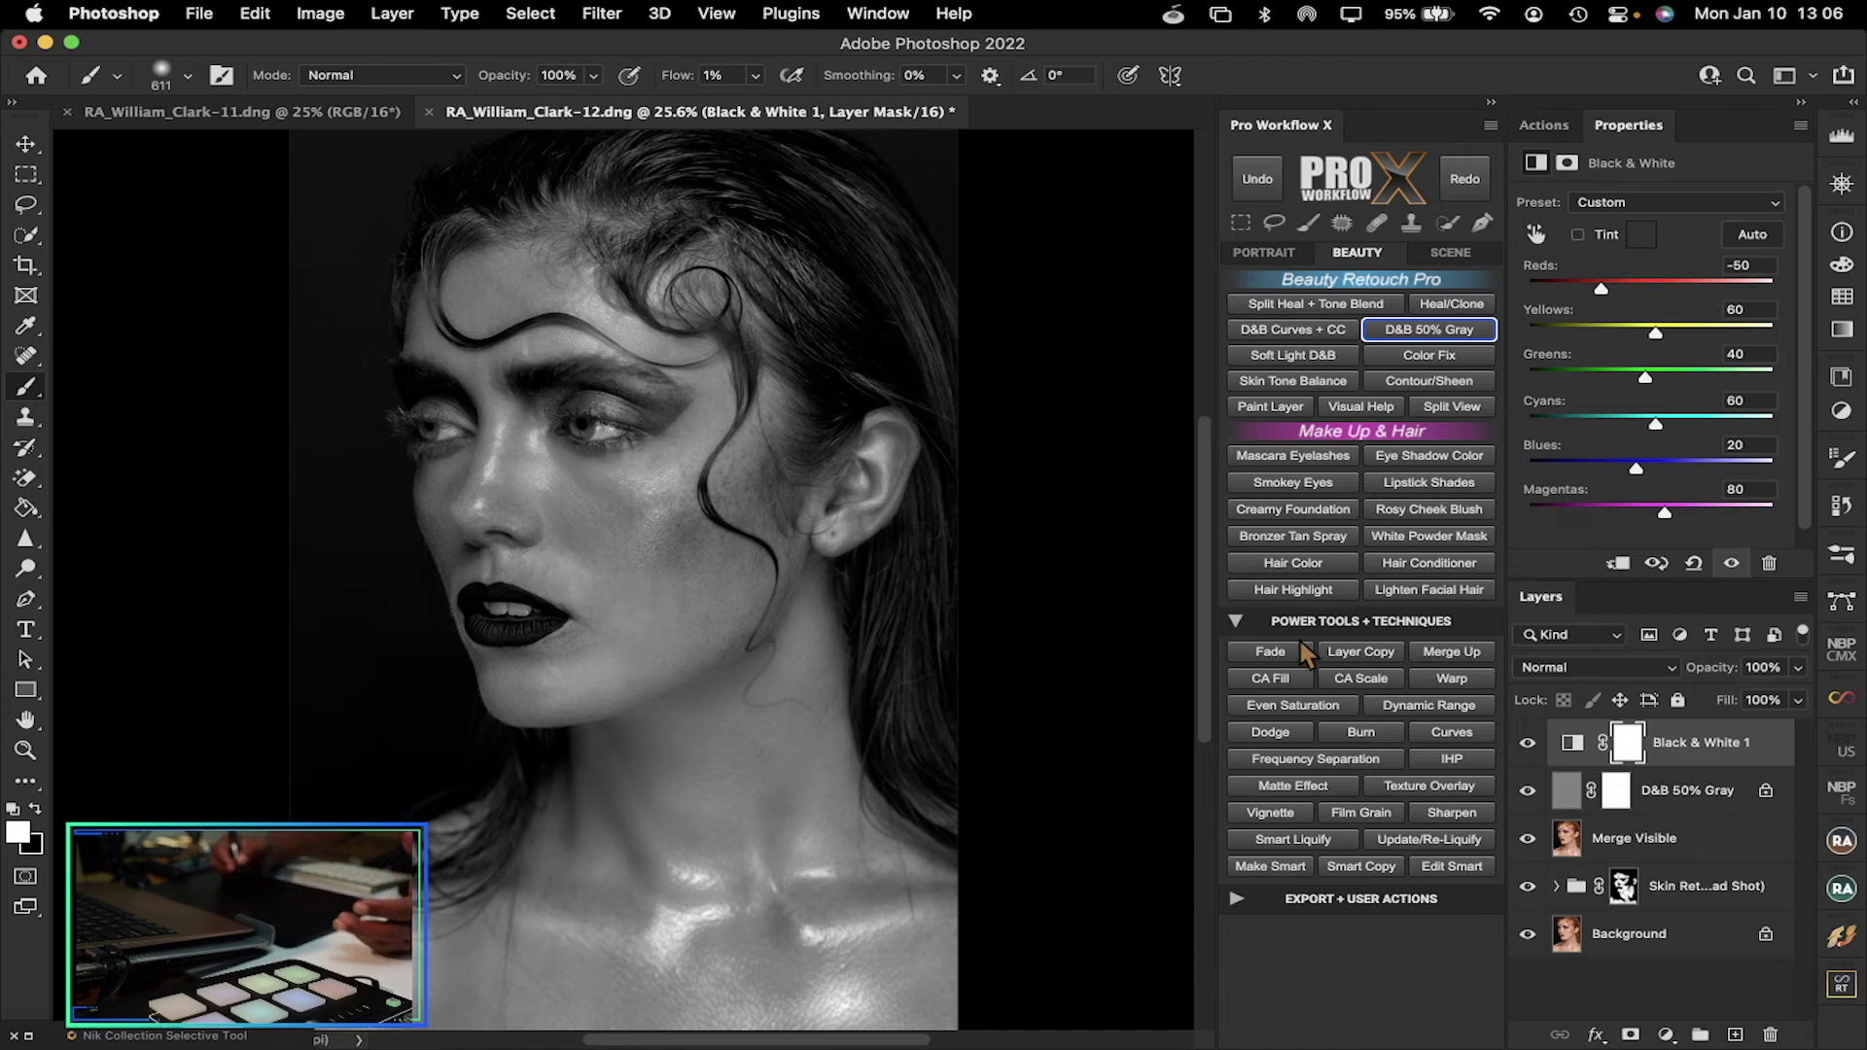
{"action": "left_click", "coordinate": [1566, 794]}
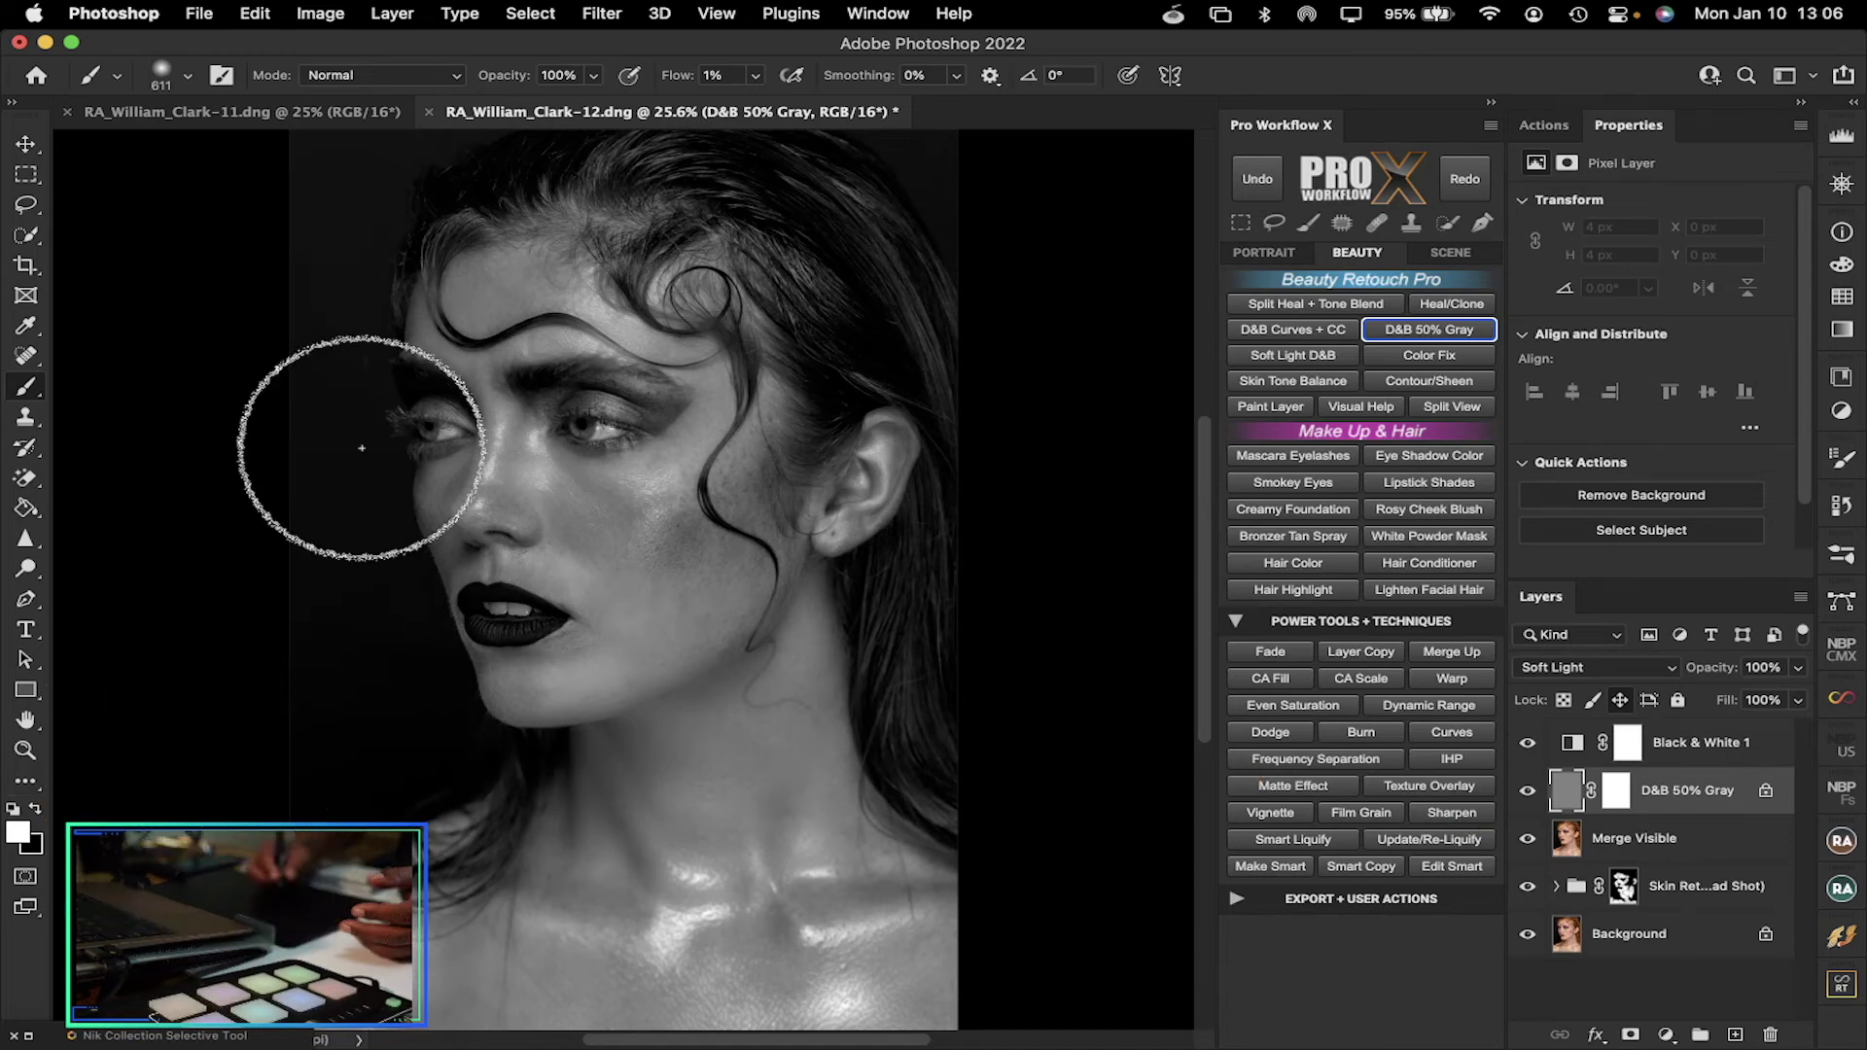
Resize the brush and switch to black for burning, then hide the Black & White 1 layer
{"action": "left_click_drag", "start_coordinate": [542, 564], "coordinate": [459, 575]}
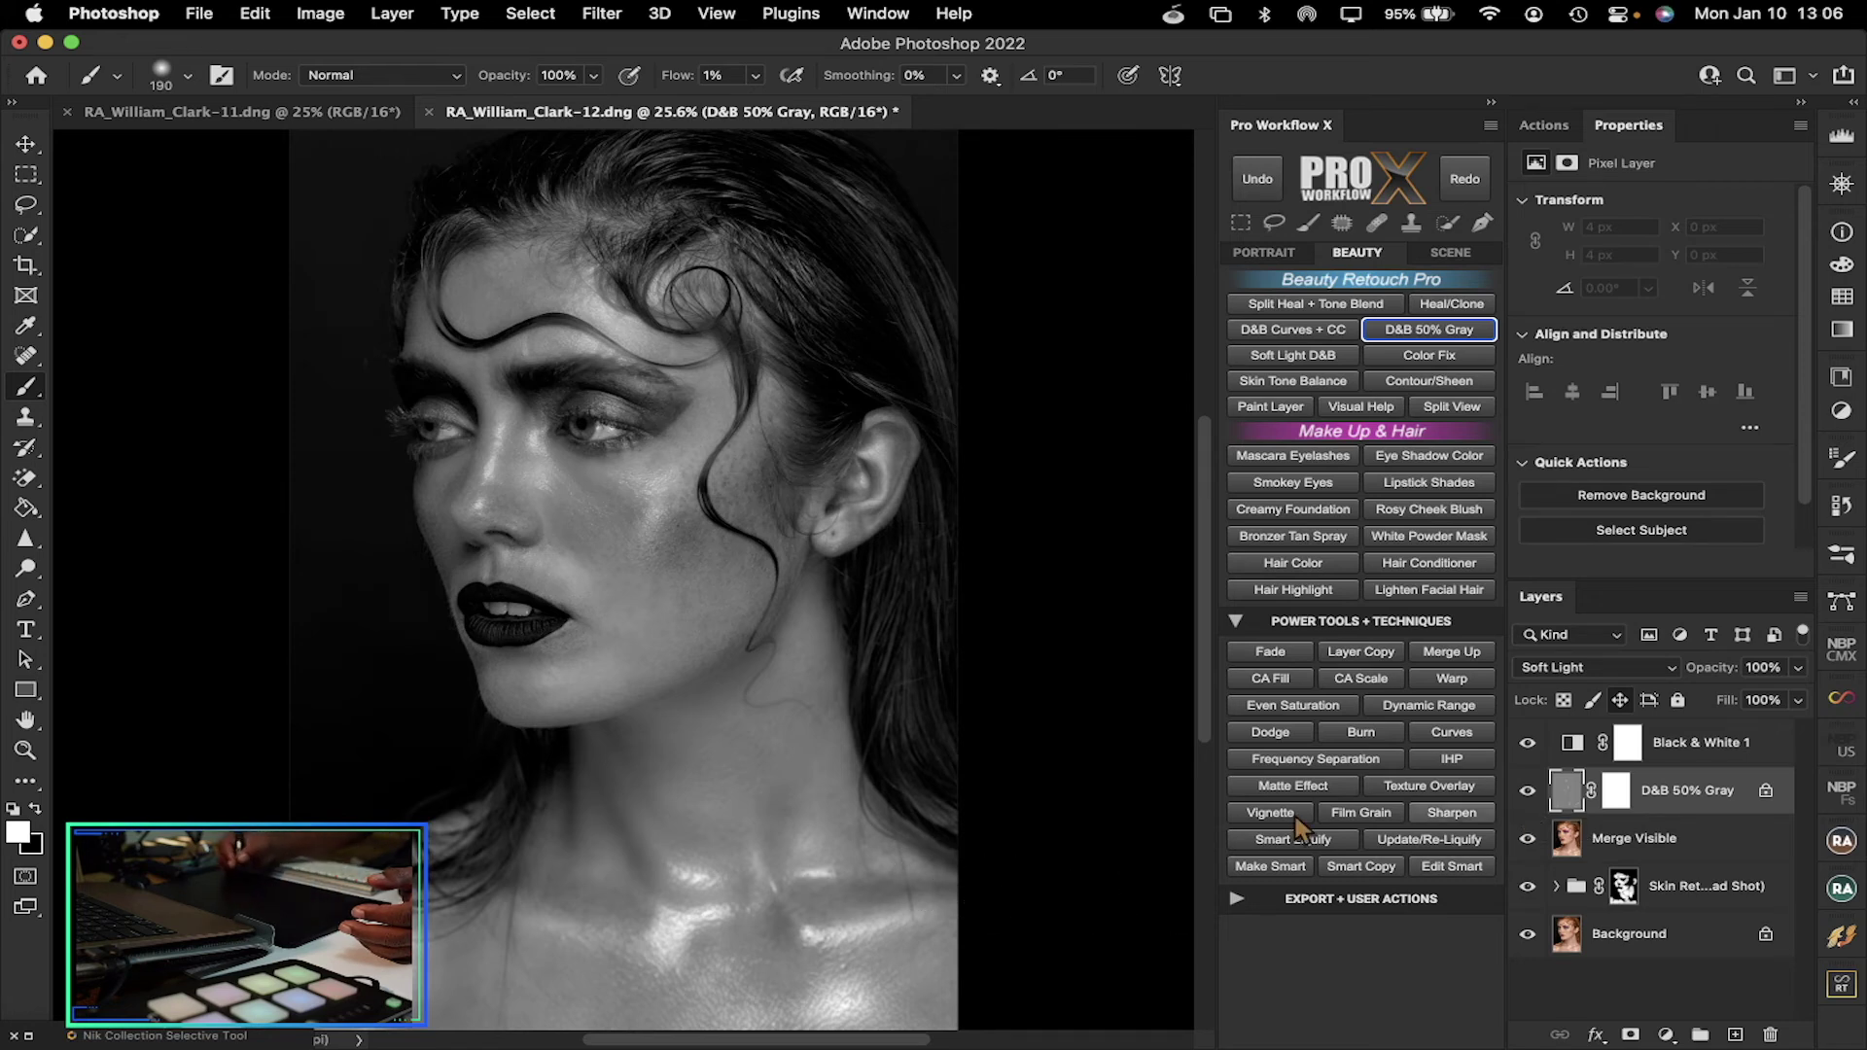
{"action": "key", "text": "x"}
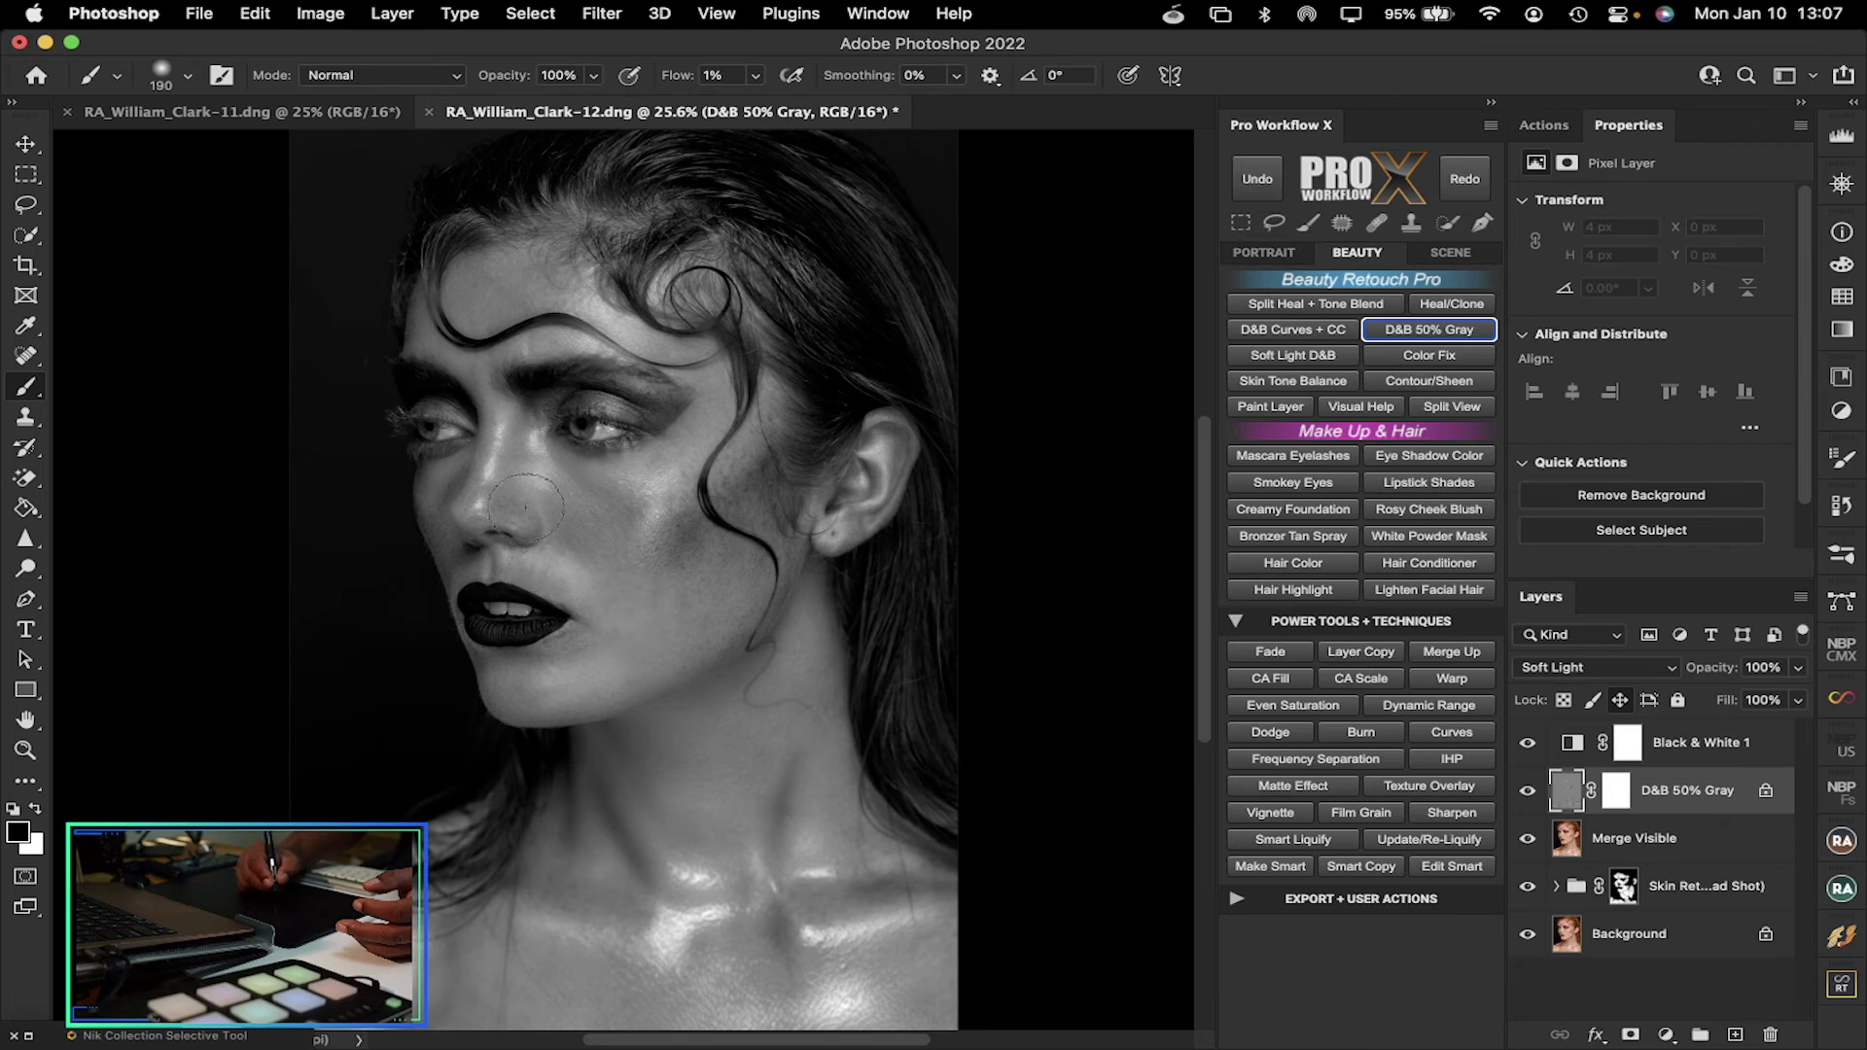
{"action": "left_click", "coordinate": [1529, 743]}
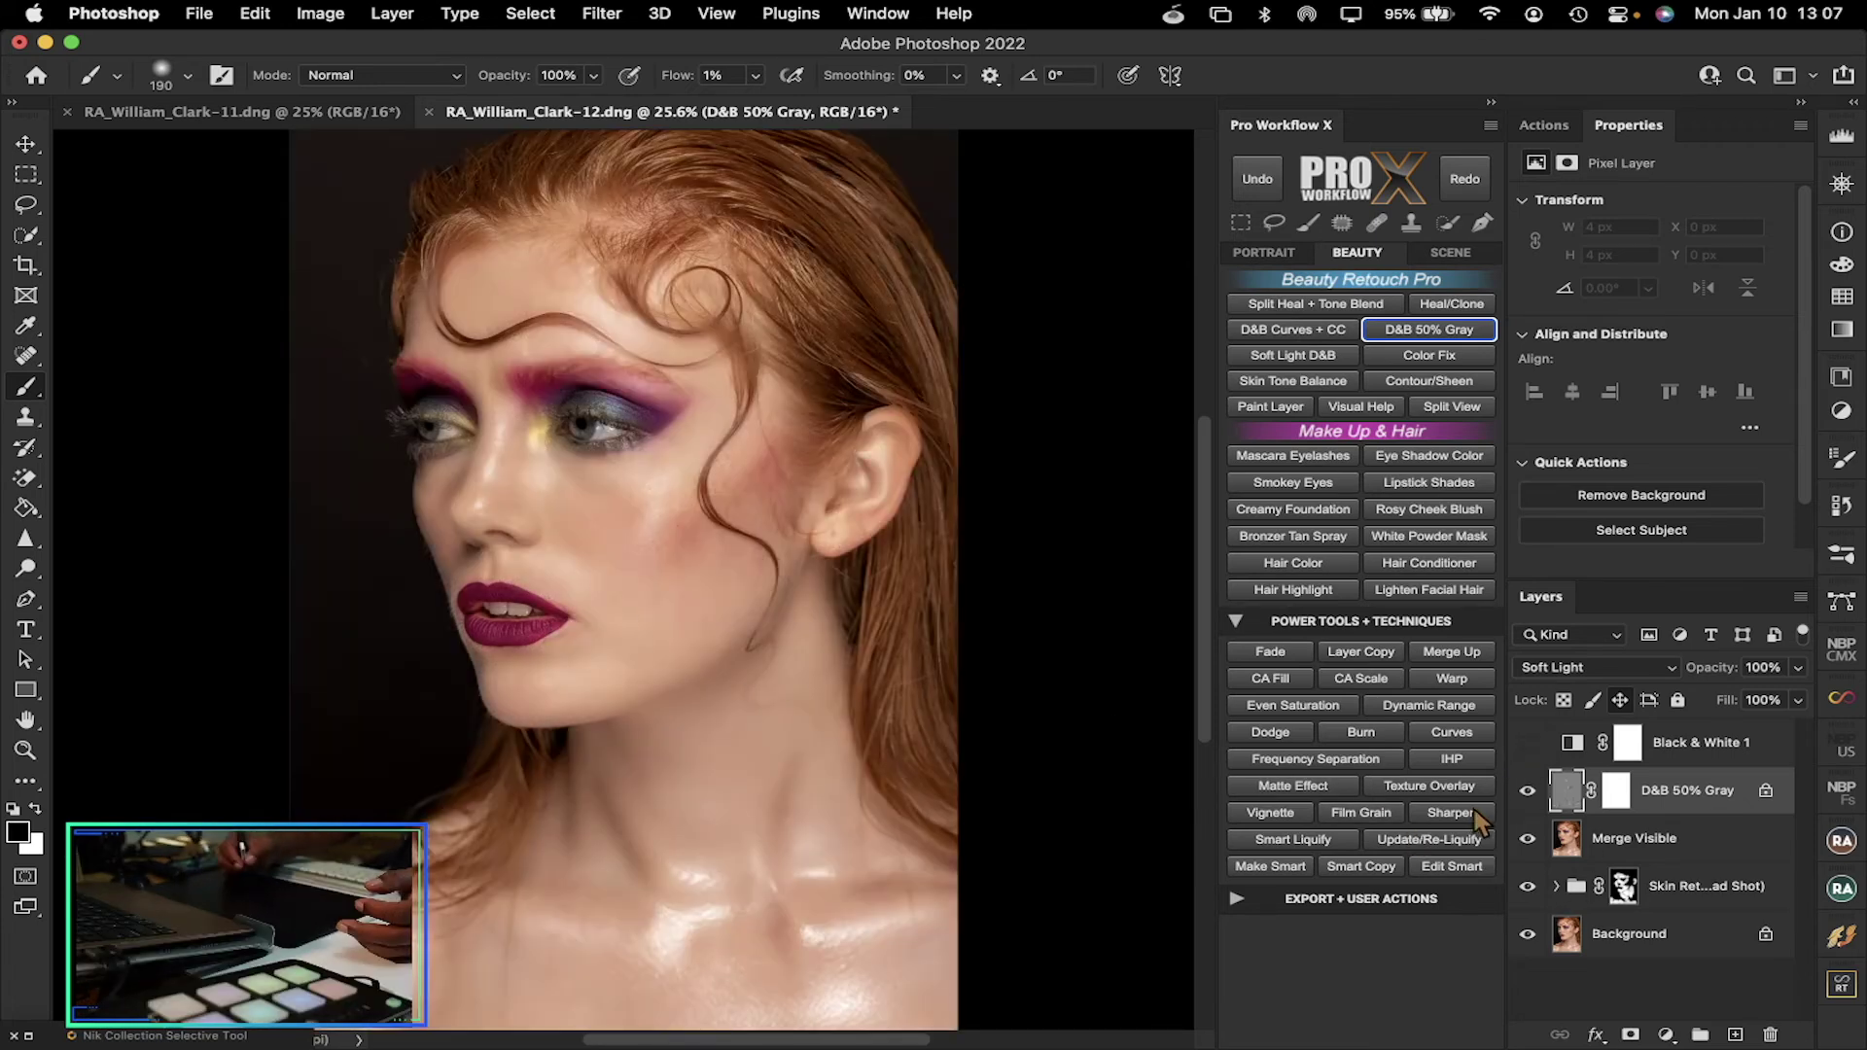
Compare the image with and without dodge and burn, then delete the Black & White 1 layer
{"action": "left_click", "coordinate": [1527, 790]}
{"action": "left_click", "coordinate": [1526, 791]}
{"action": "left_click", "coordinate": [1527, 791]}
{"action": "left_click", "coordinate": [1526, 793]}
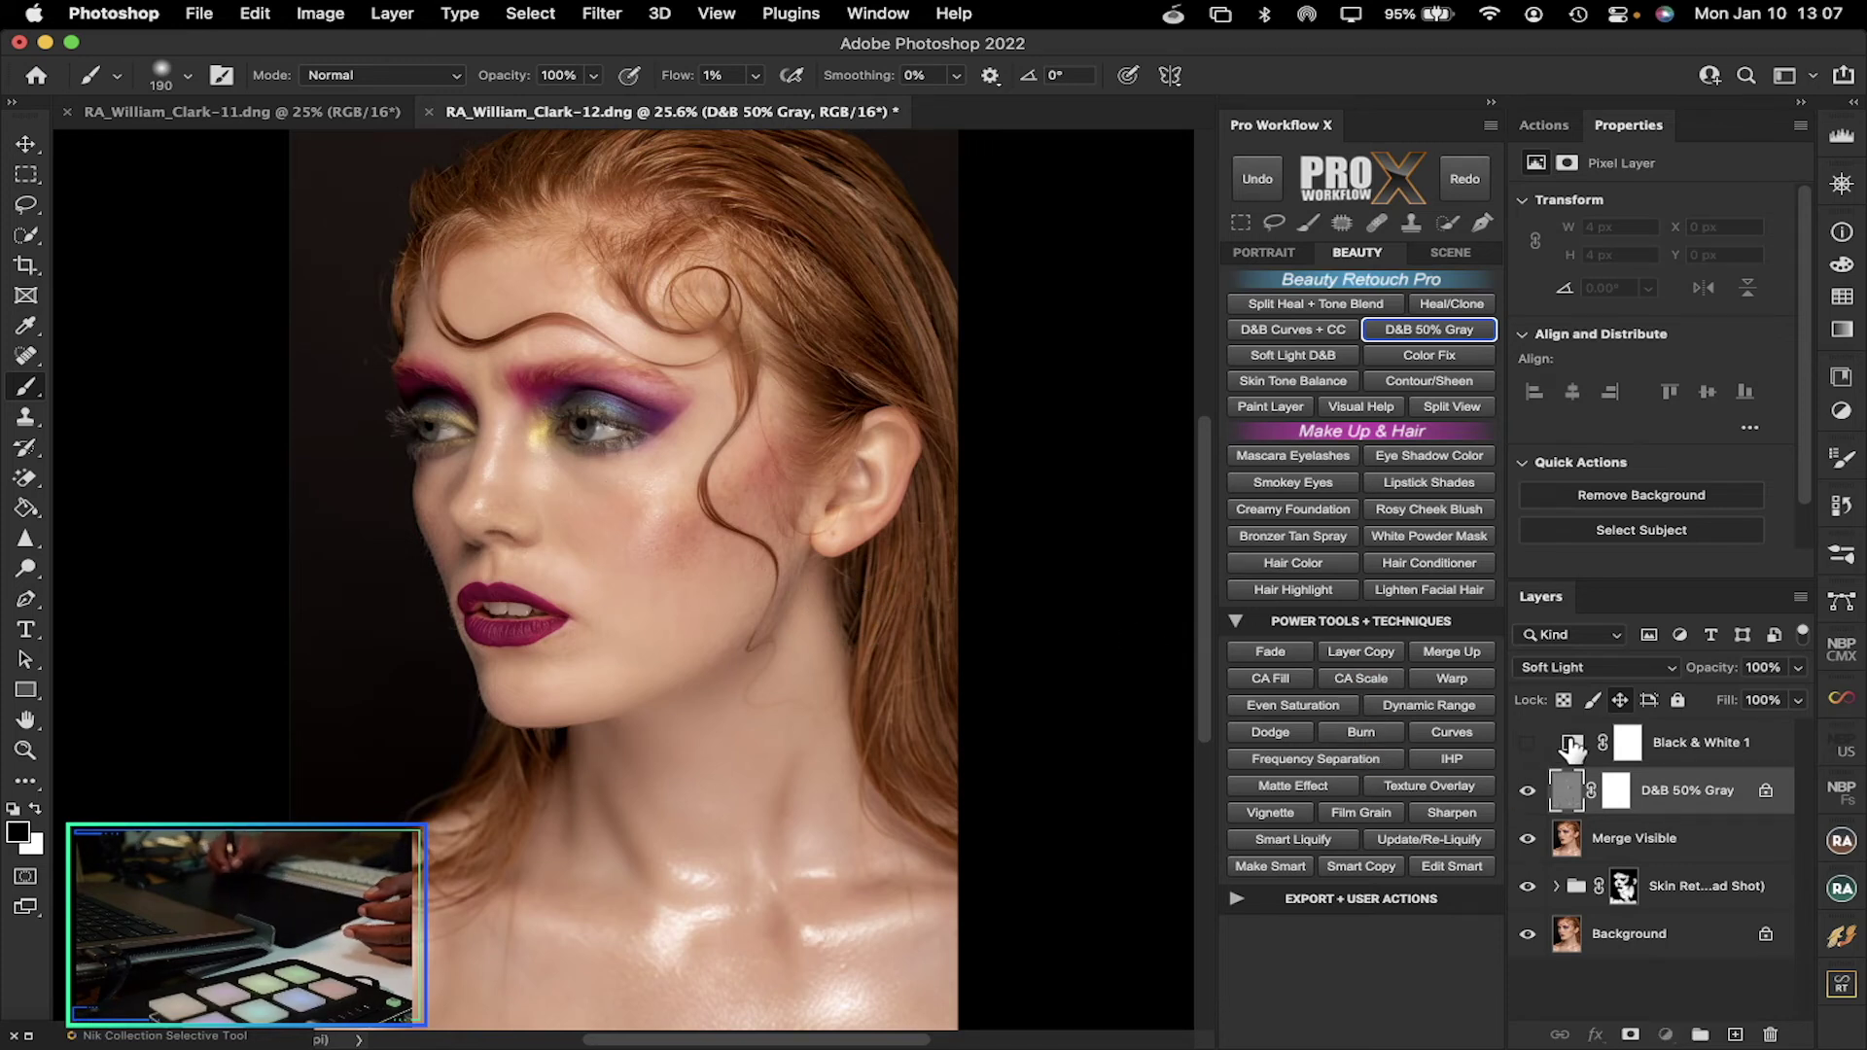
{"action": "left_click_drag", "start_coordinate": [1572, 746], "coordinate": [1767, 1032]}
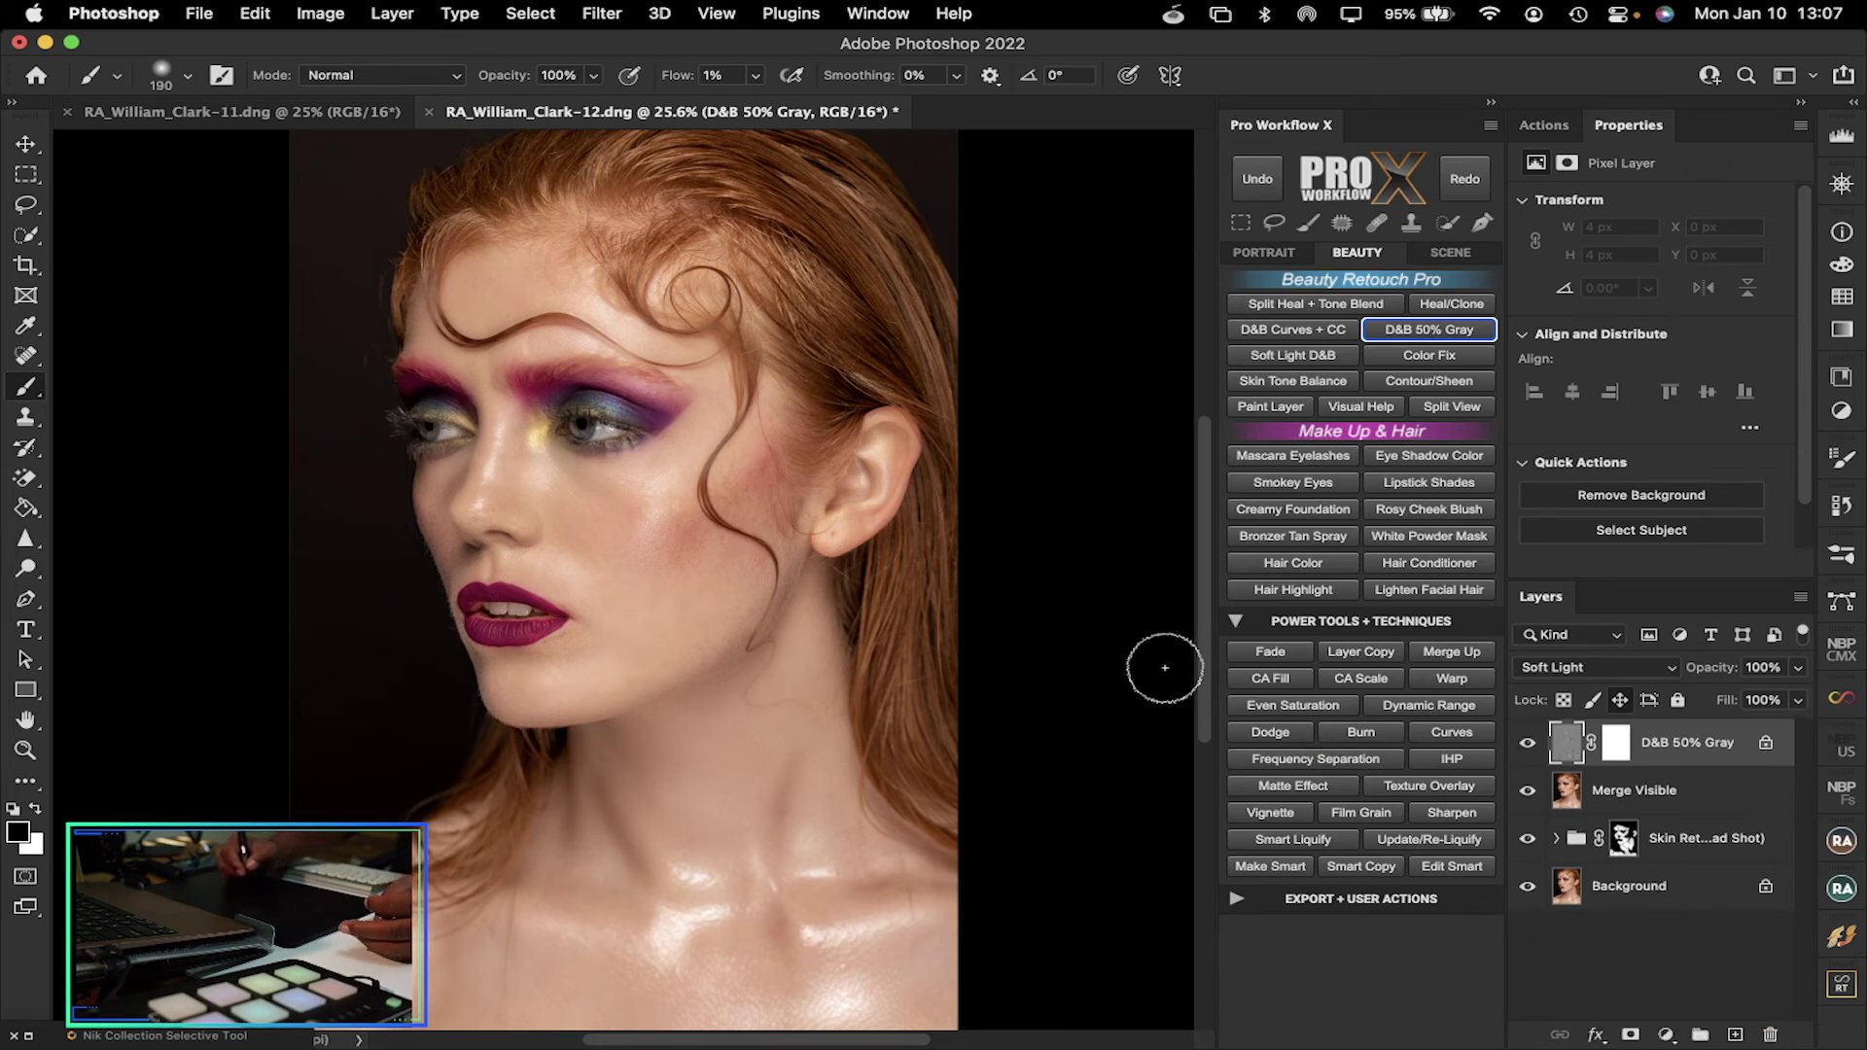
Recheck the dodge-and-burn effect, then merge all visible layers into a new Merge Visible layer
{"action": "left_click", "coordinate": [1530, 744]}
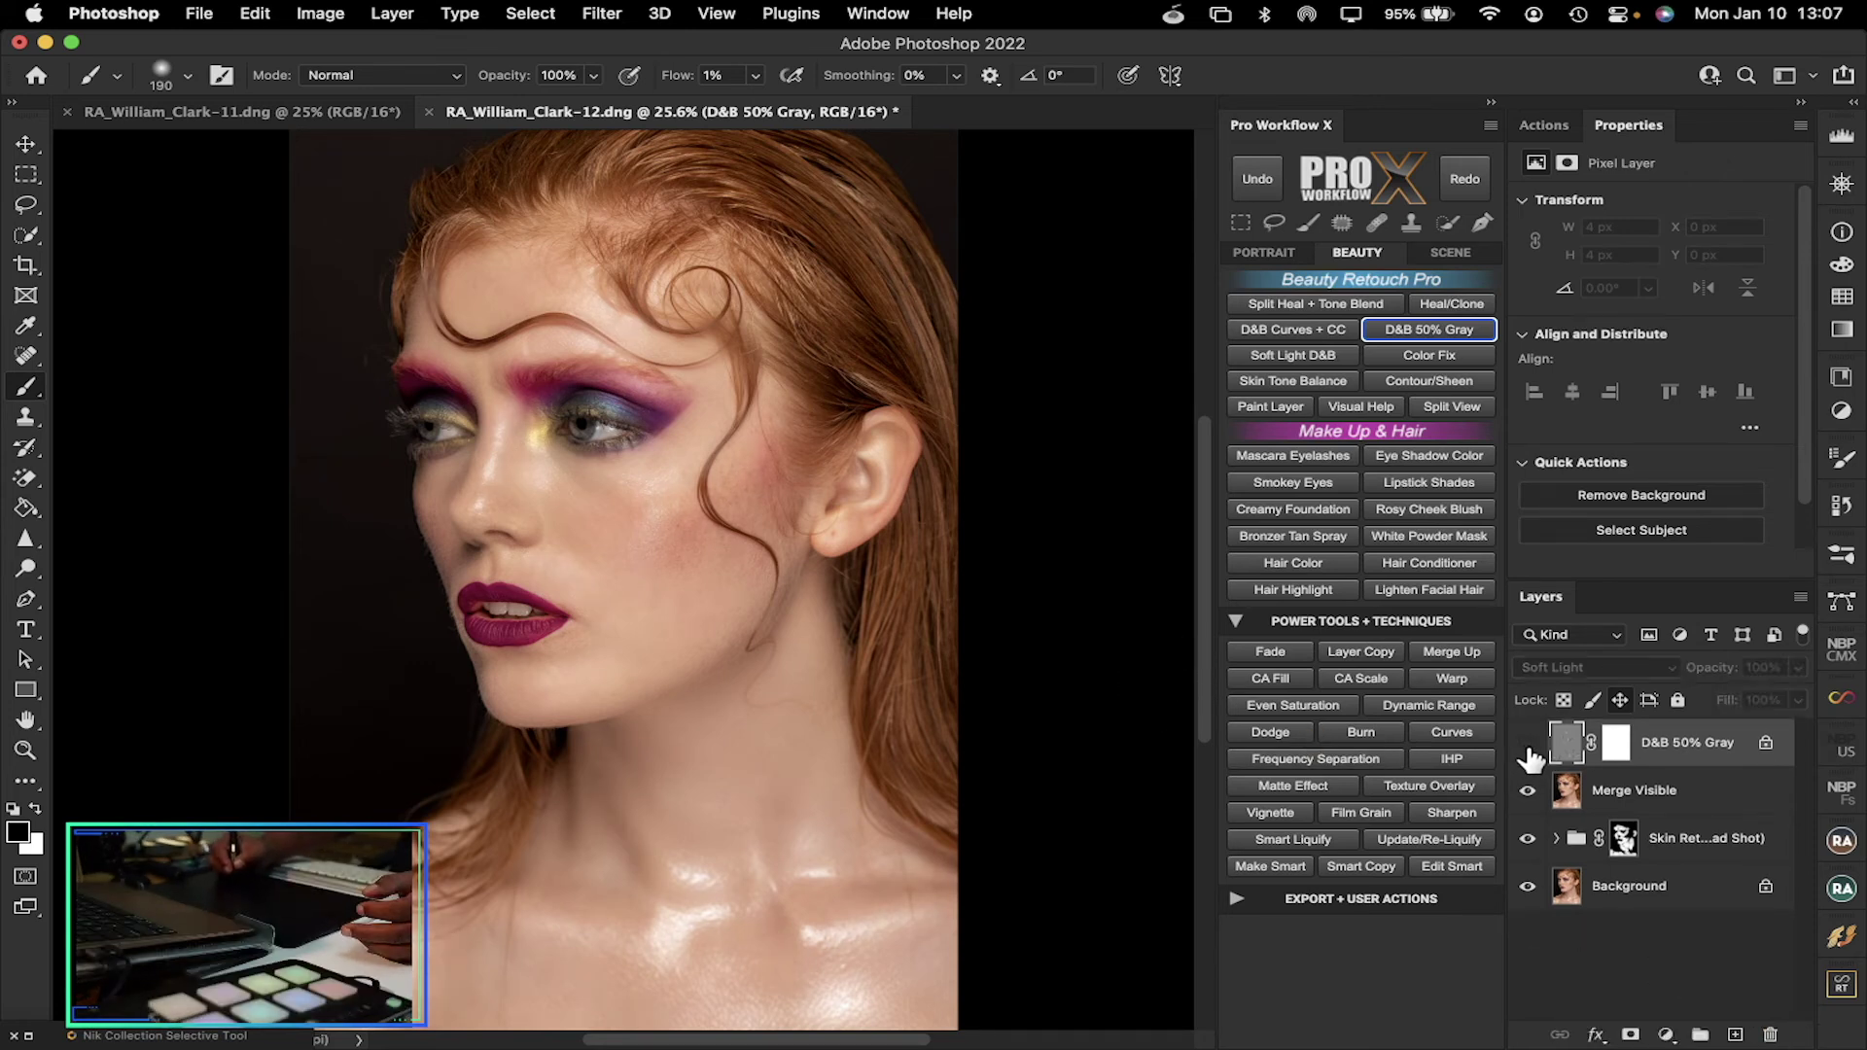
{"action": "left_click", "coordinate": [1529, 747]}
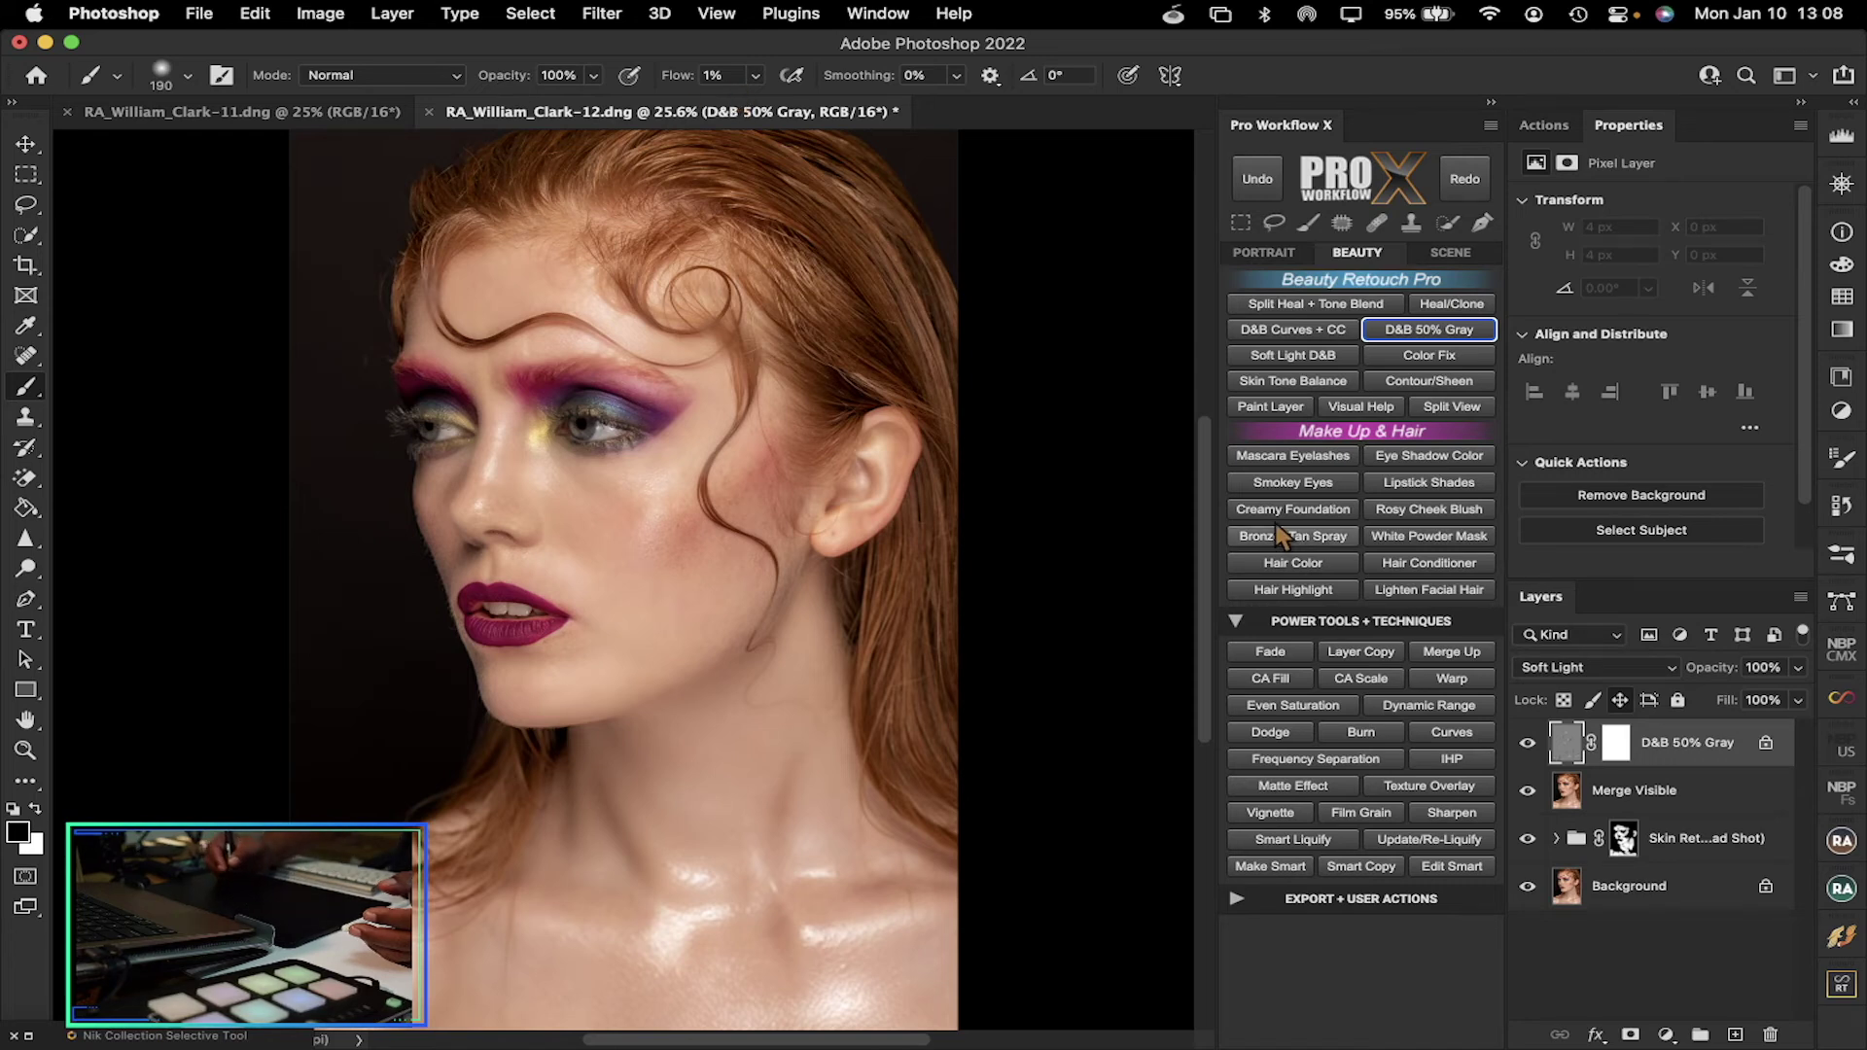
{"action": "mouse_move", "coordinate": [1203, 477]}
{"action": "left_mouse_down"}
{"action": "mouse_move", "coordinate": [1205, 442]}
{"action": "mouse_move", "coordinate": [1205, 474]}
{"action": "left_mouse_up"}
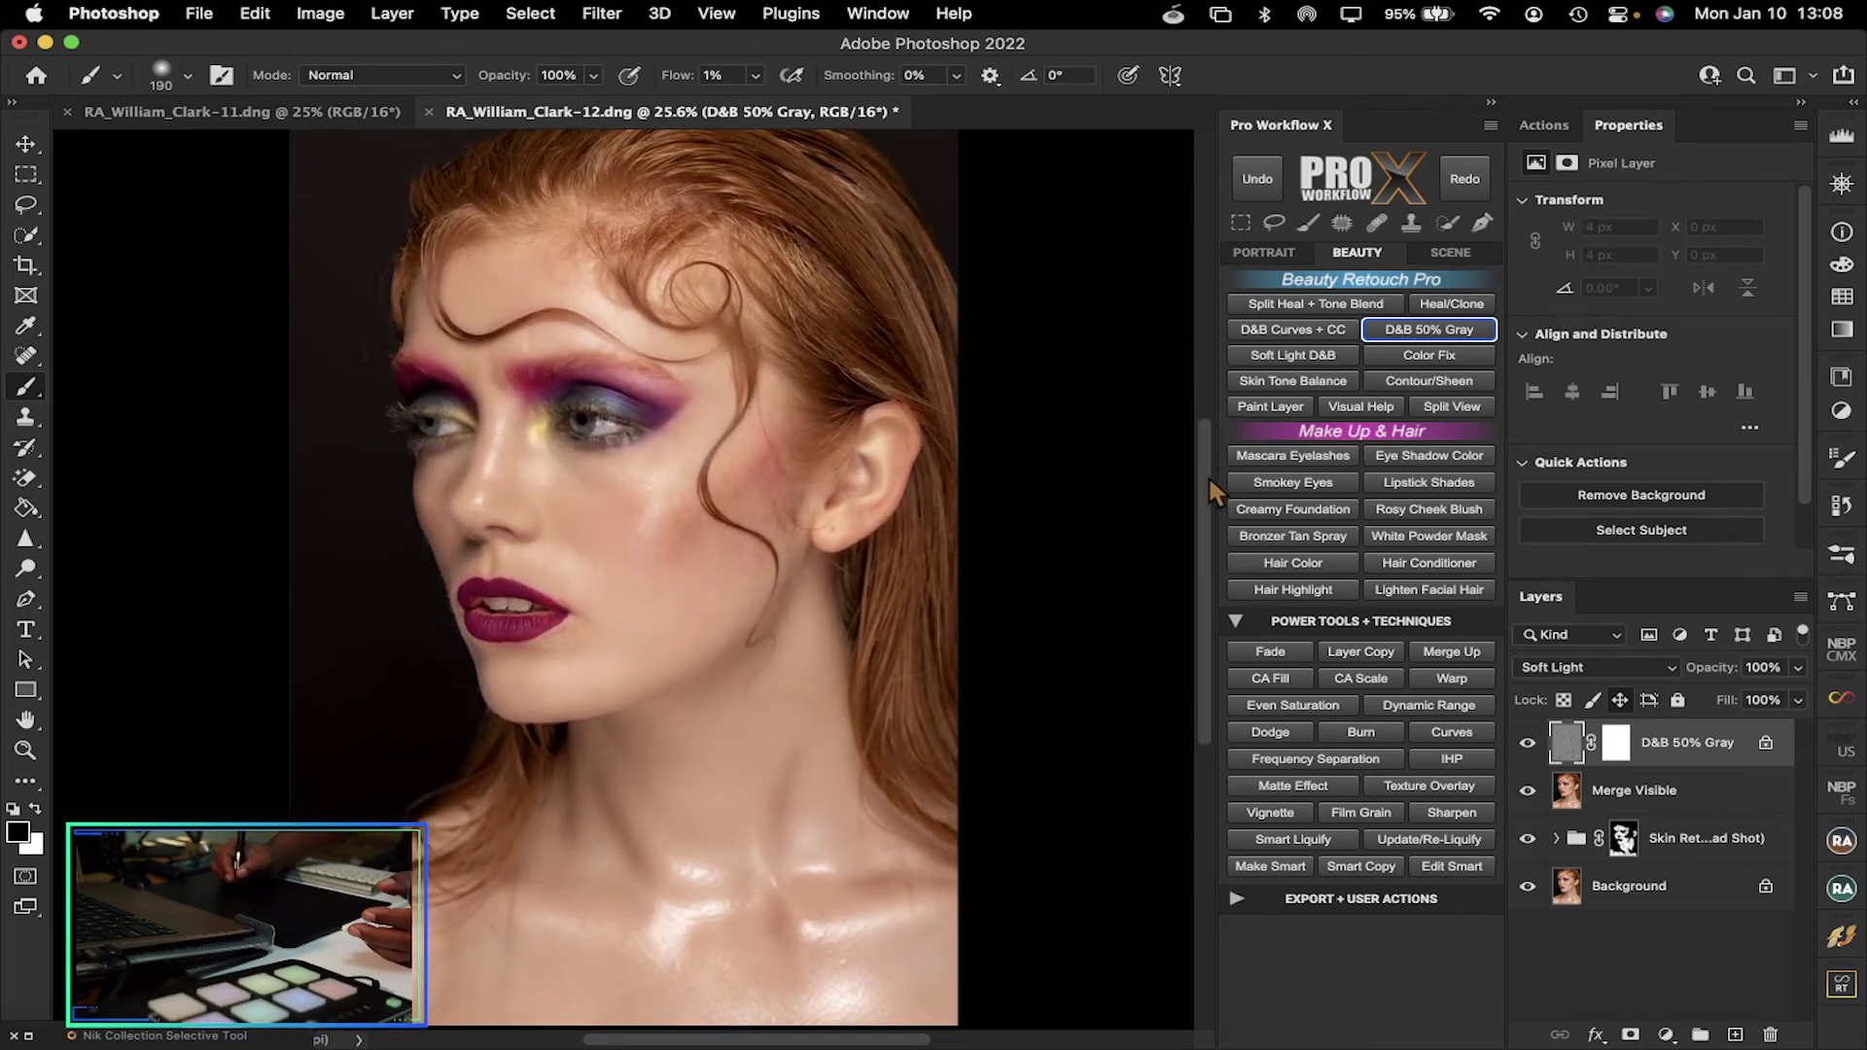
{"action": "left_click_drag", "start_coordinate": [1208, 474], "coordinate": [1210, 477]}
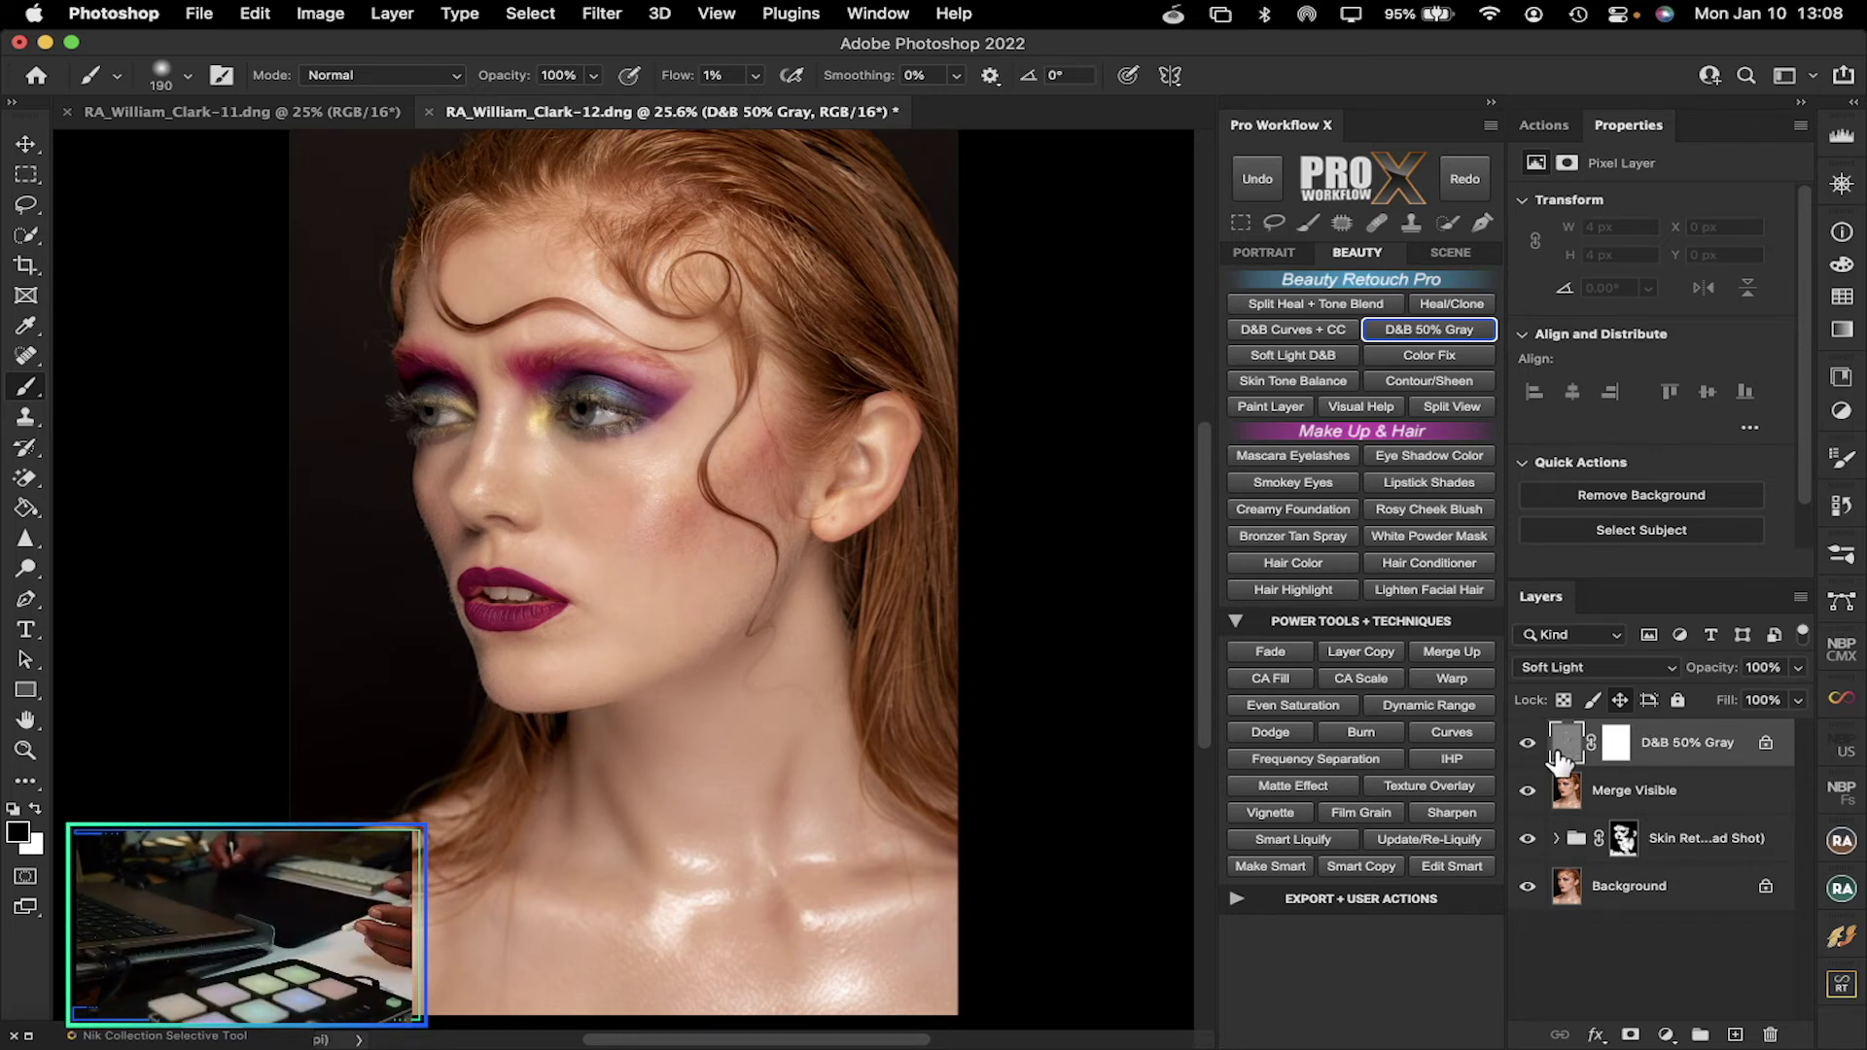
{"action": "left_click", "coordinate": [1442, 652]}
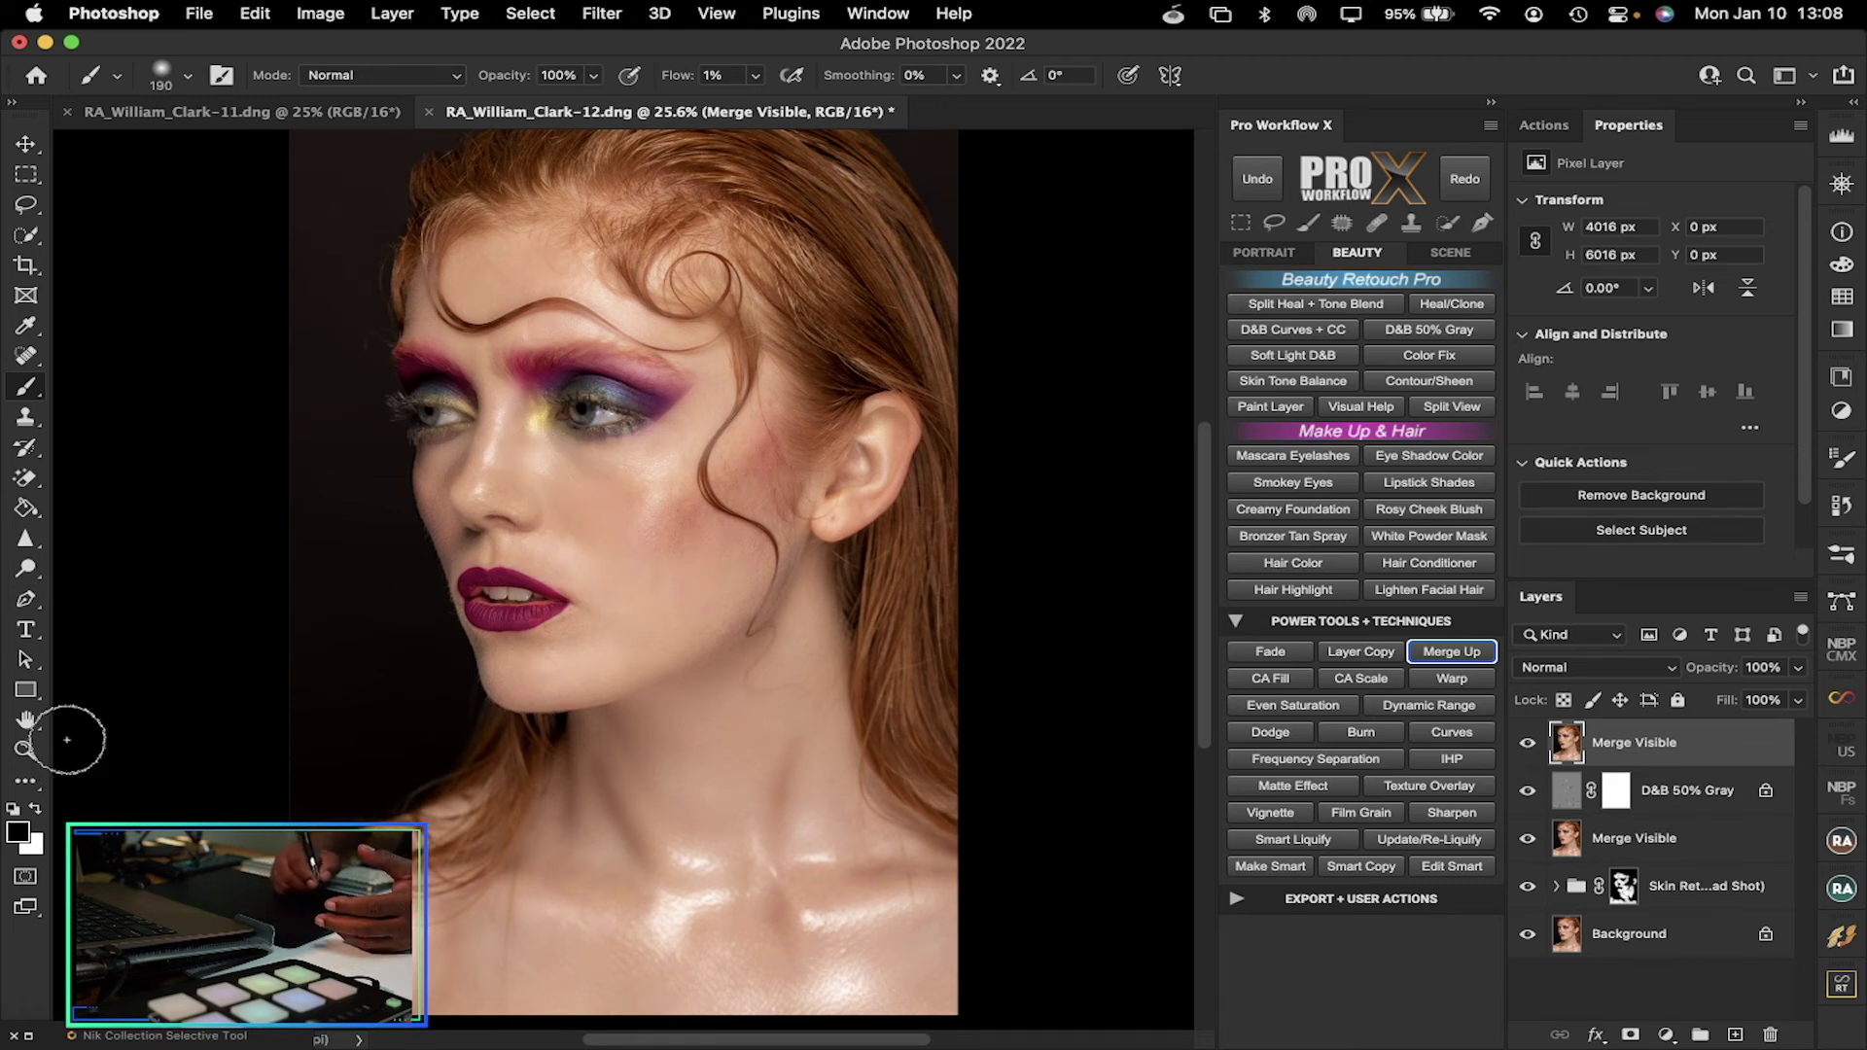
Zoom in on the eyes and add a second D&B 50% Gray dodge-and-burn layer
{"action": "left_click", "coordinate": [25, 750]}
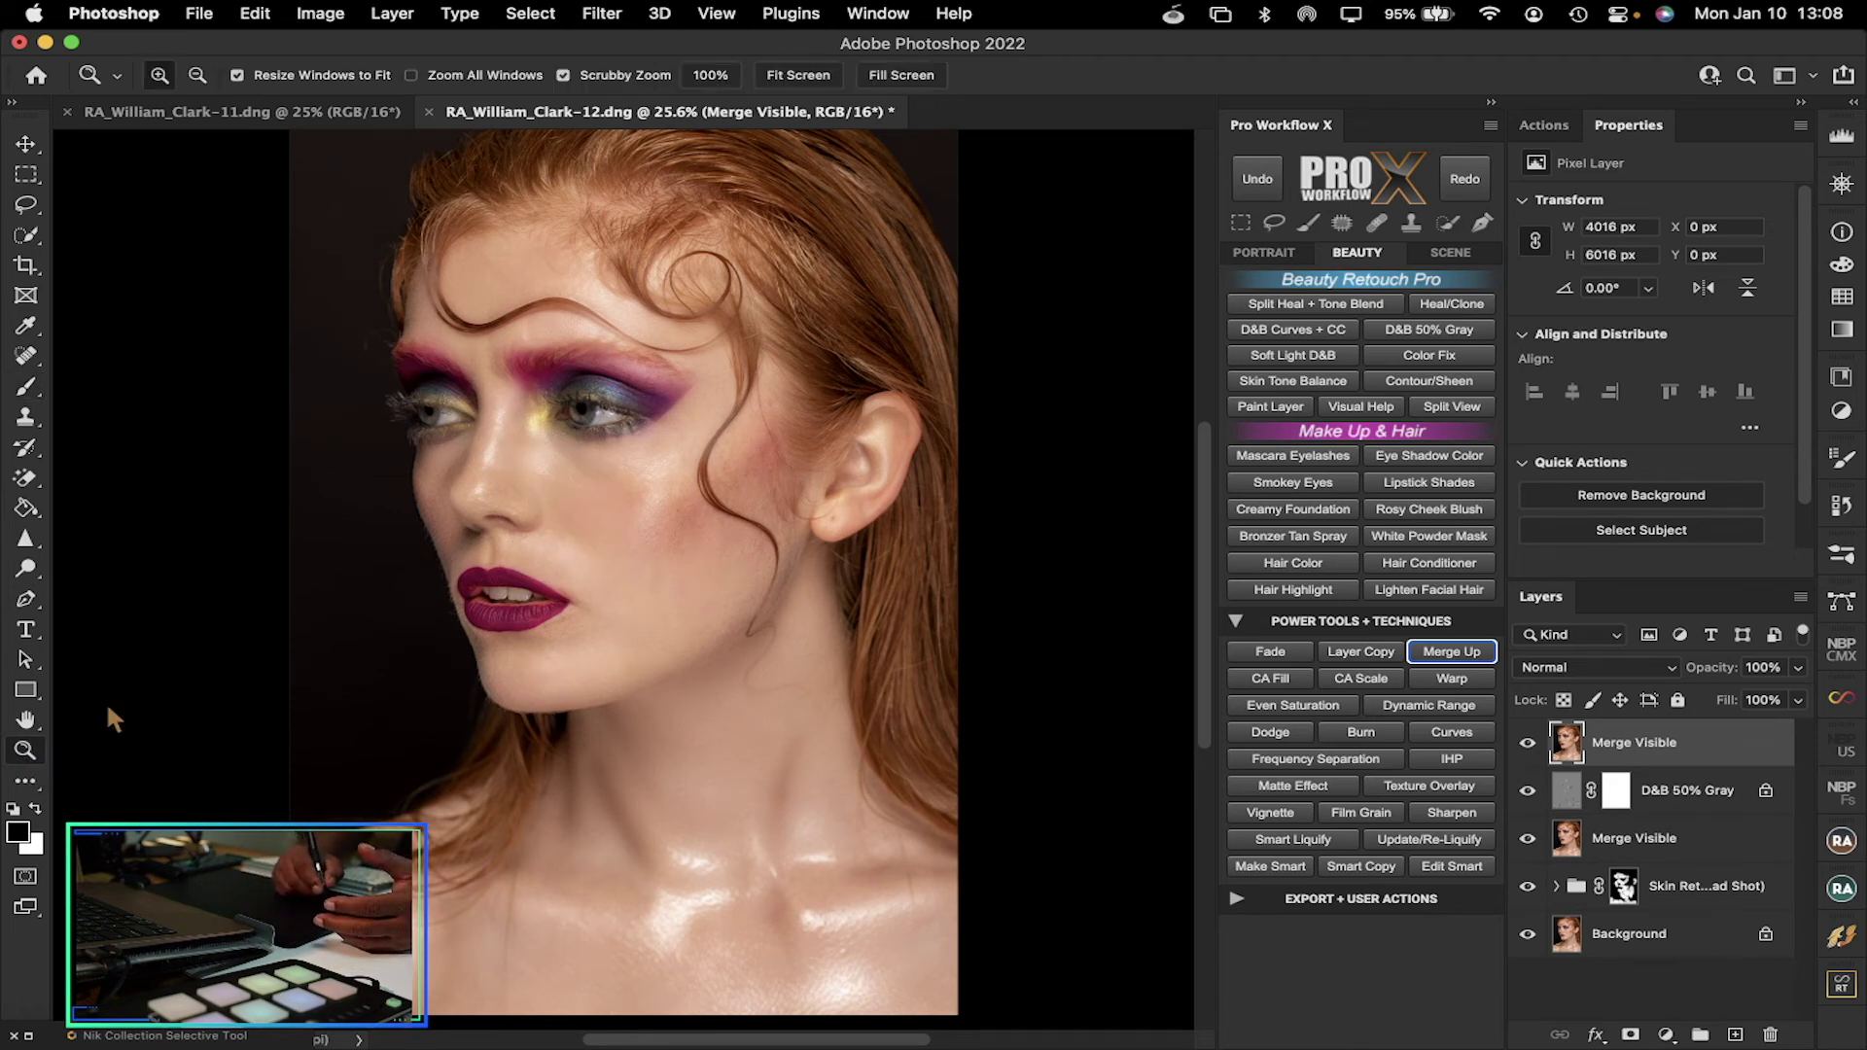
{"action": "left_click", "coordinate": [593, 410]}
{"action": "left_click_drag", "start_coordinate": [592, 396], "coordinate": [693, 461]}
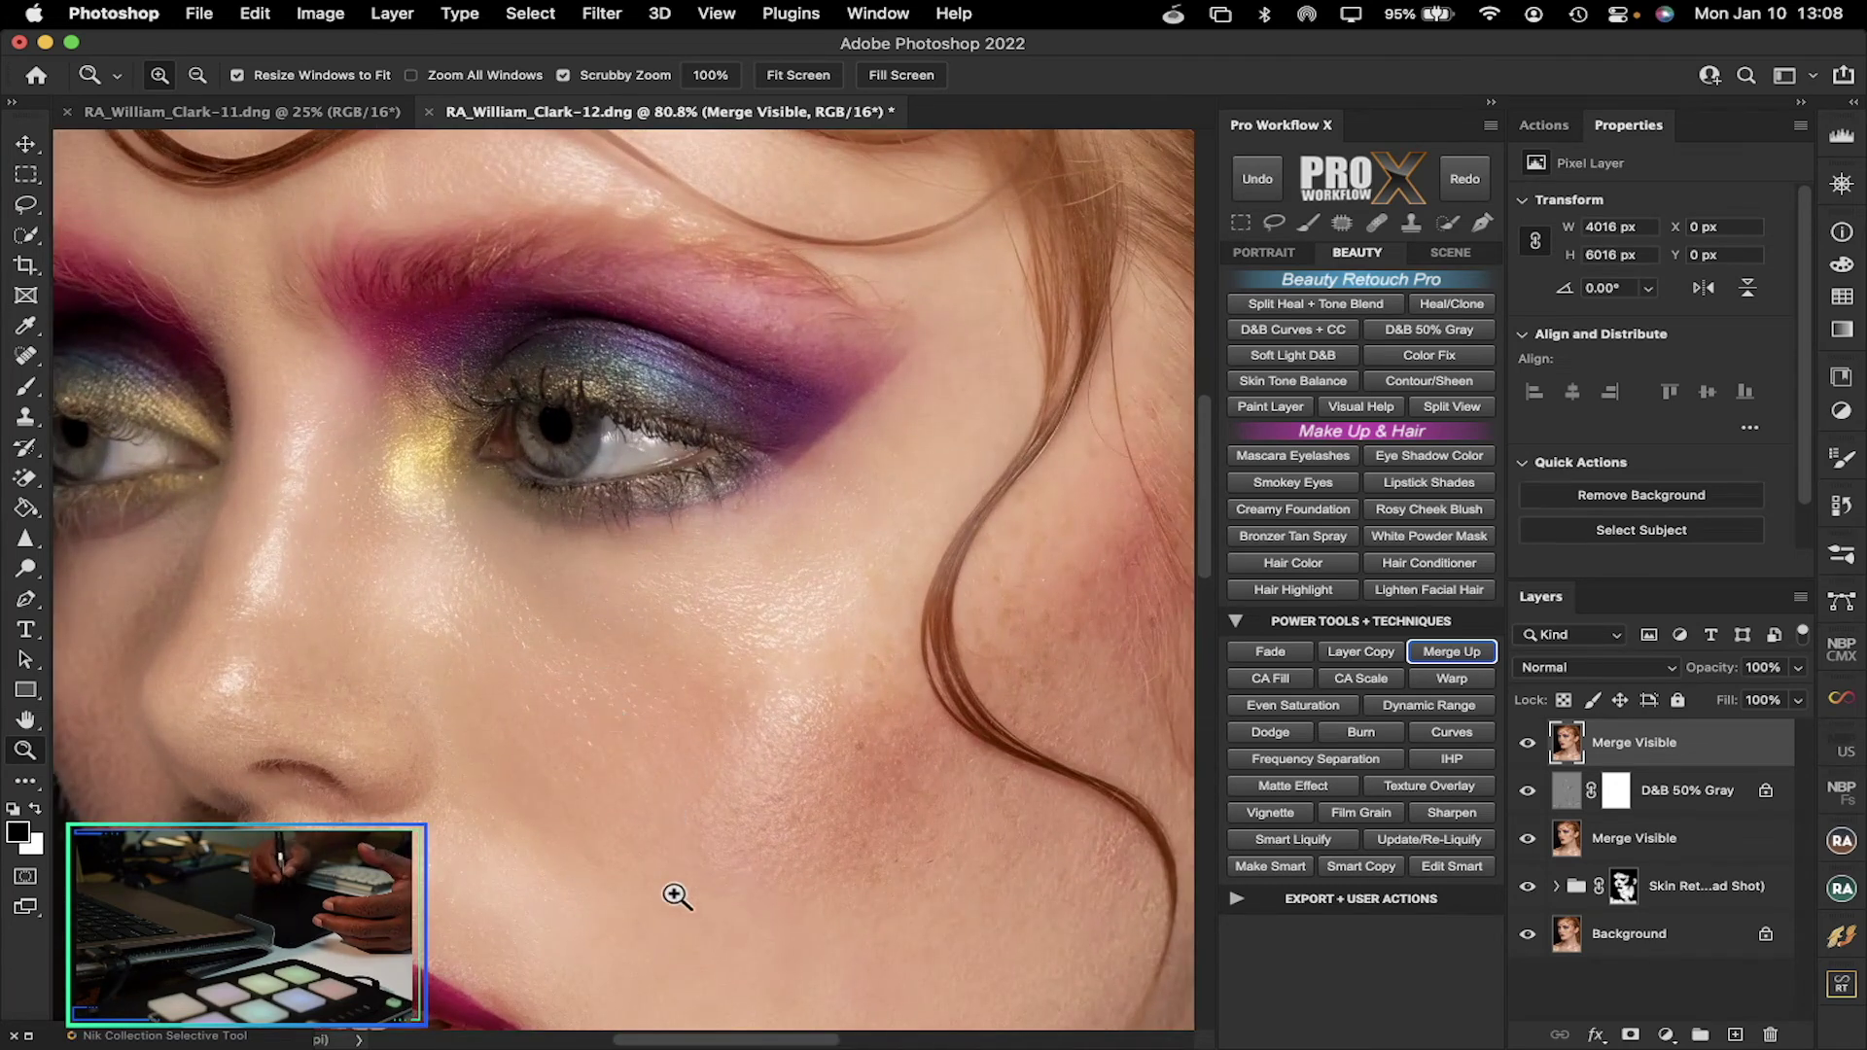
{"action": "mouse_move", "coordinate": [678, 1037]}
{"action": "left_mouse_down"}
{"action": "mouse_move", "coordinate": [659, 1038]}
{"action": "mouse_move", "coordinate": [683, 1038]}
{"action": "left_mouse_up"}
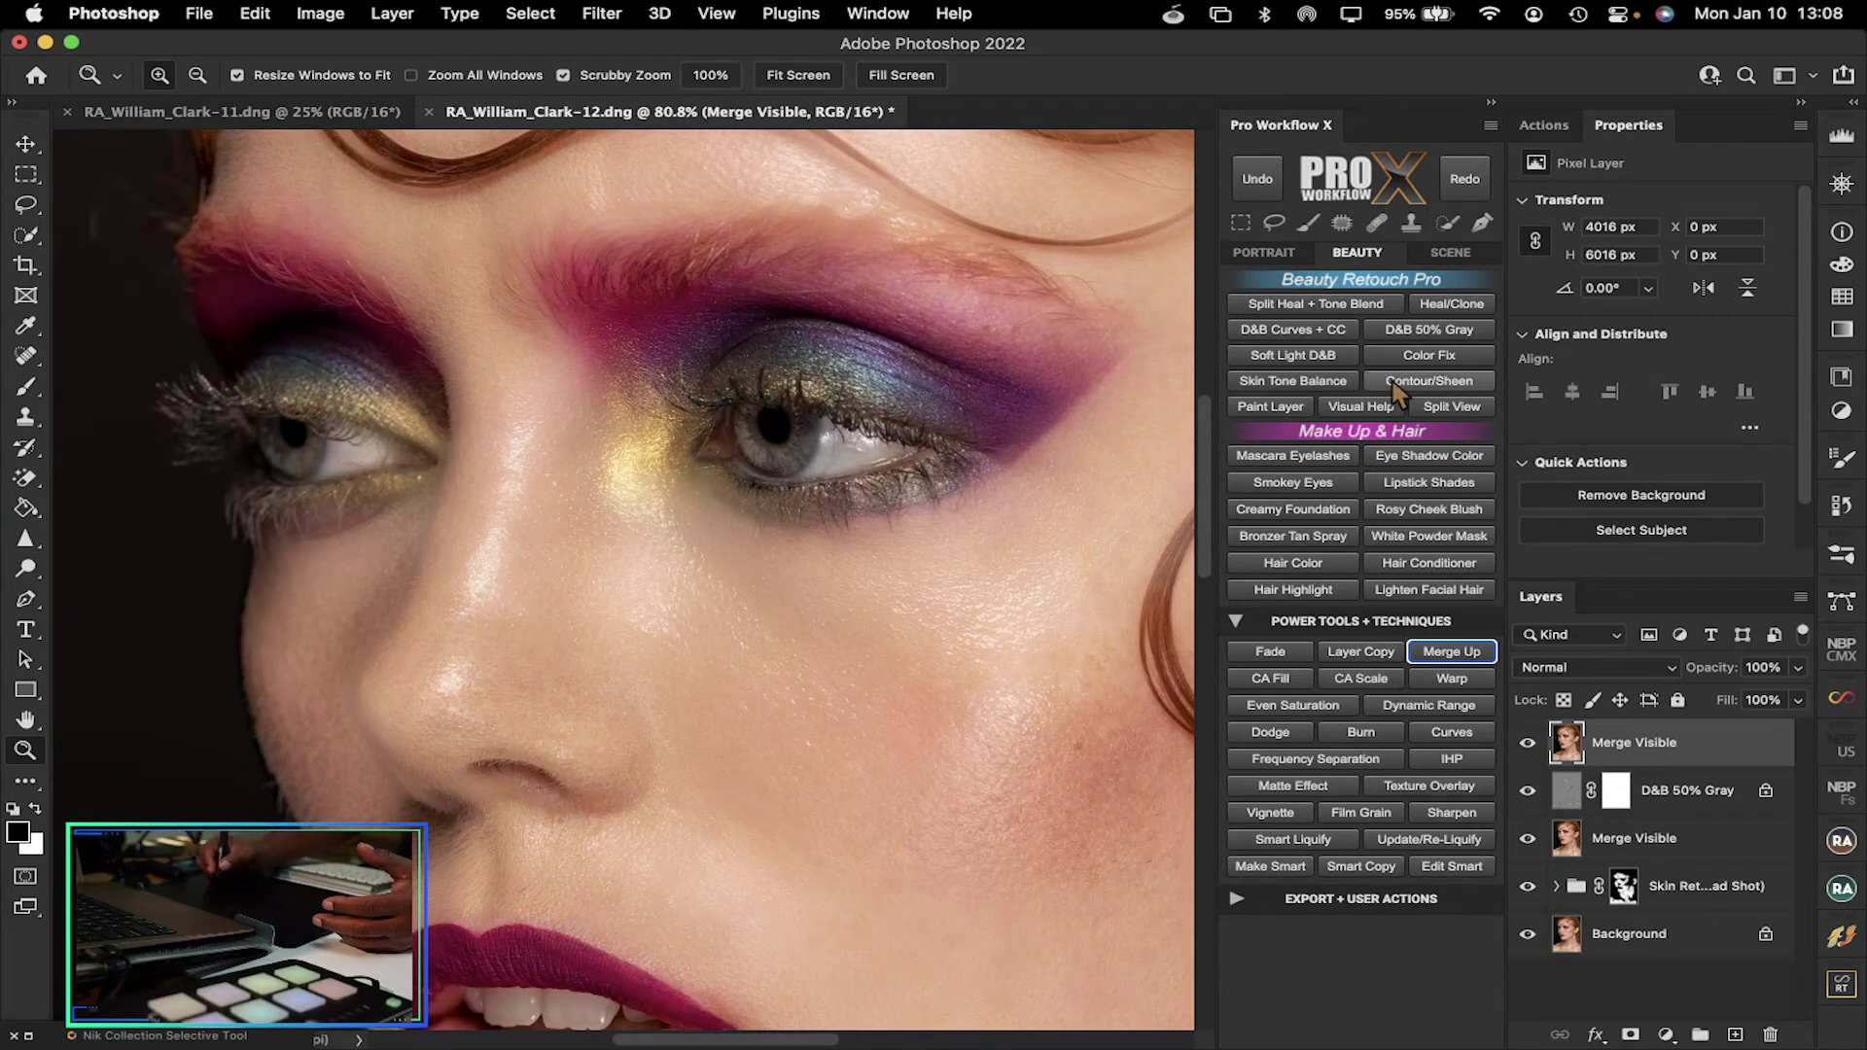
{"action": "left_click", "coordinate": [1412, 333]}
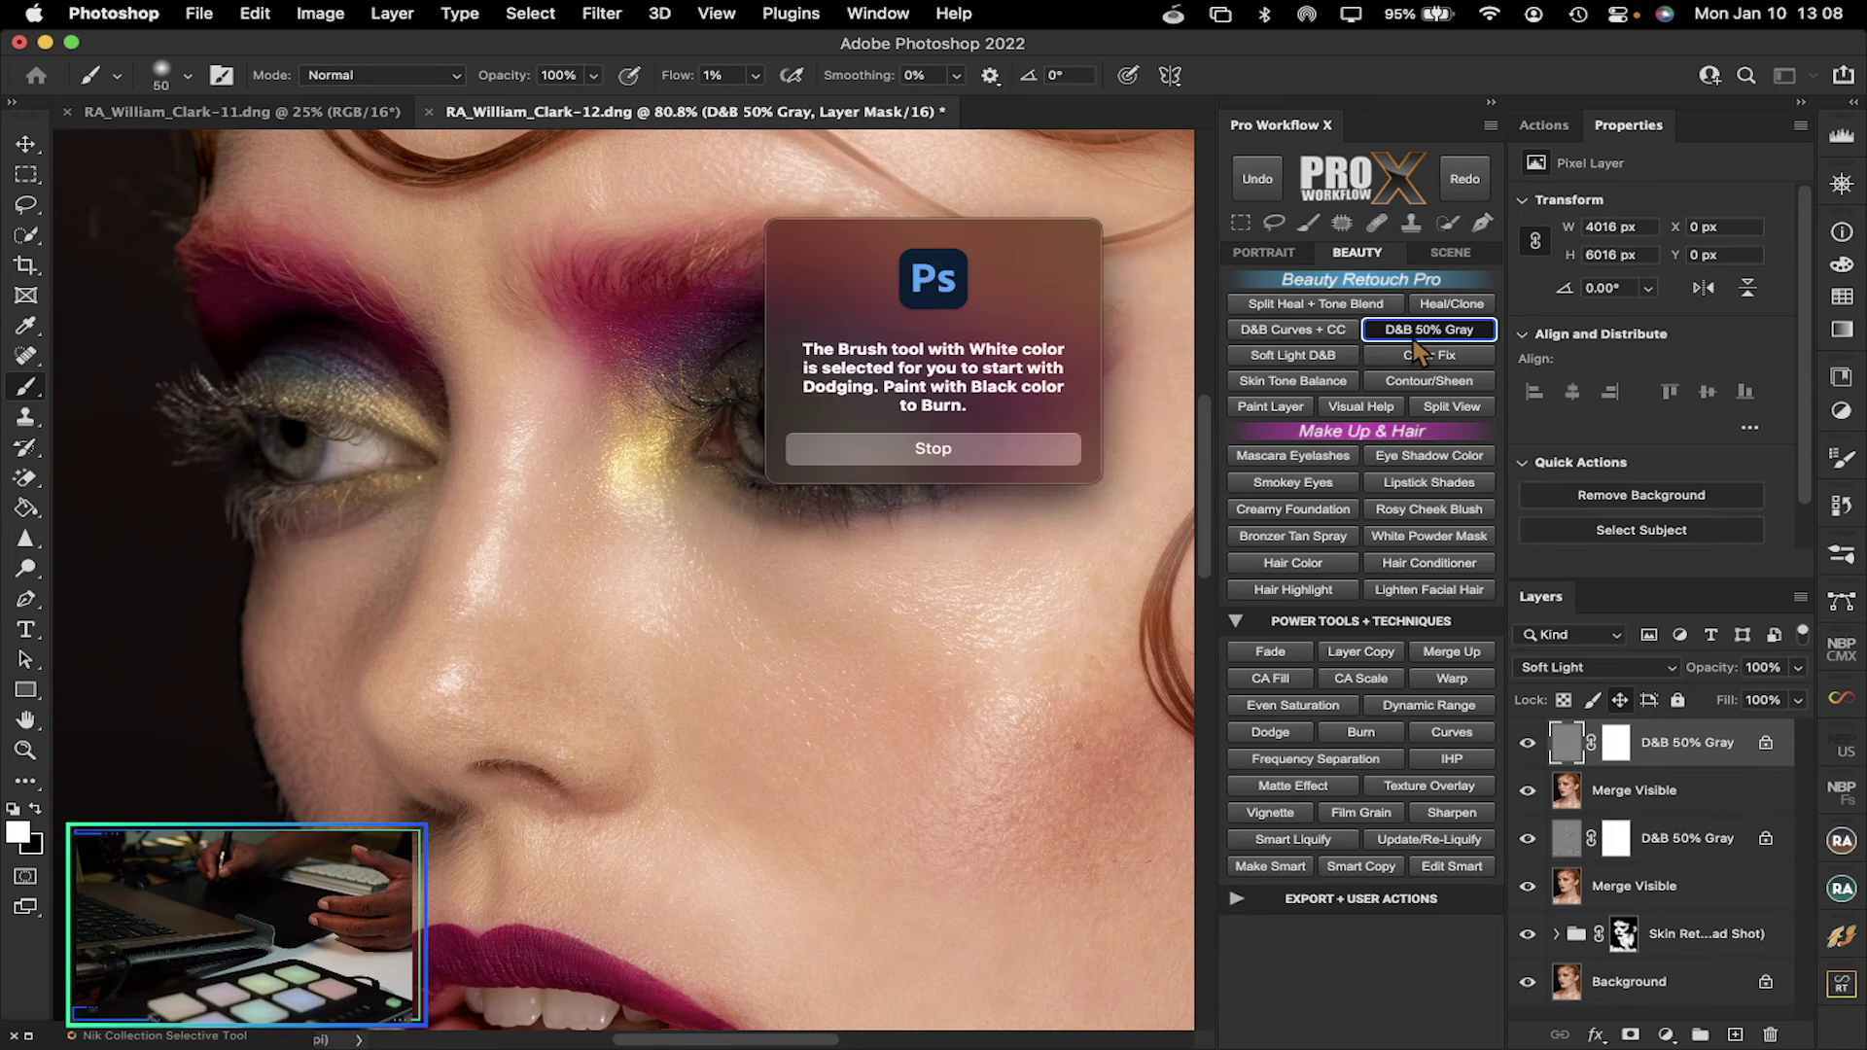
Dismiss the action message, burn around the eyes in black, and toggle the new layer to compare
{"action": "left_click", "coordinate": [988, 445]}
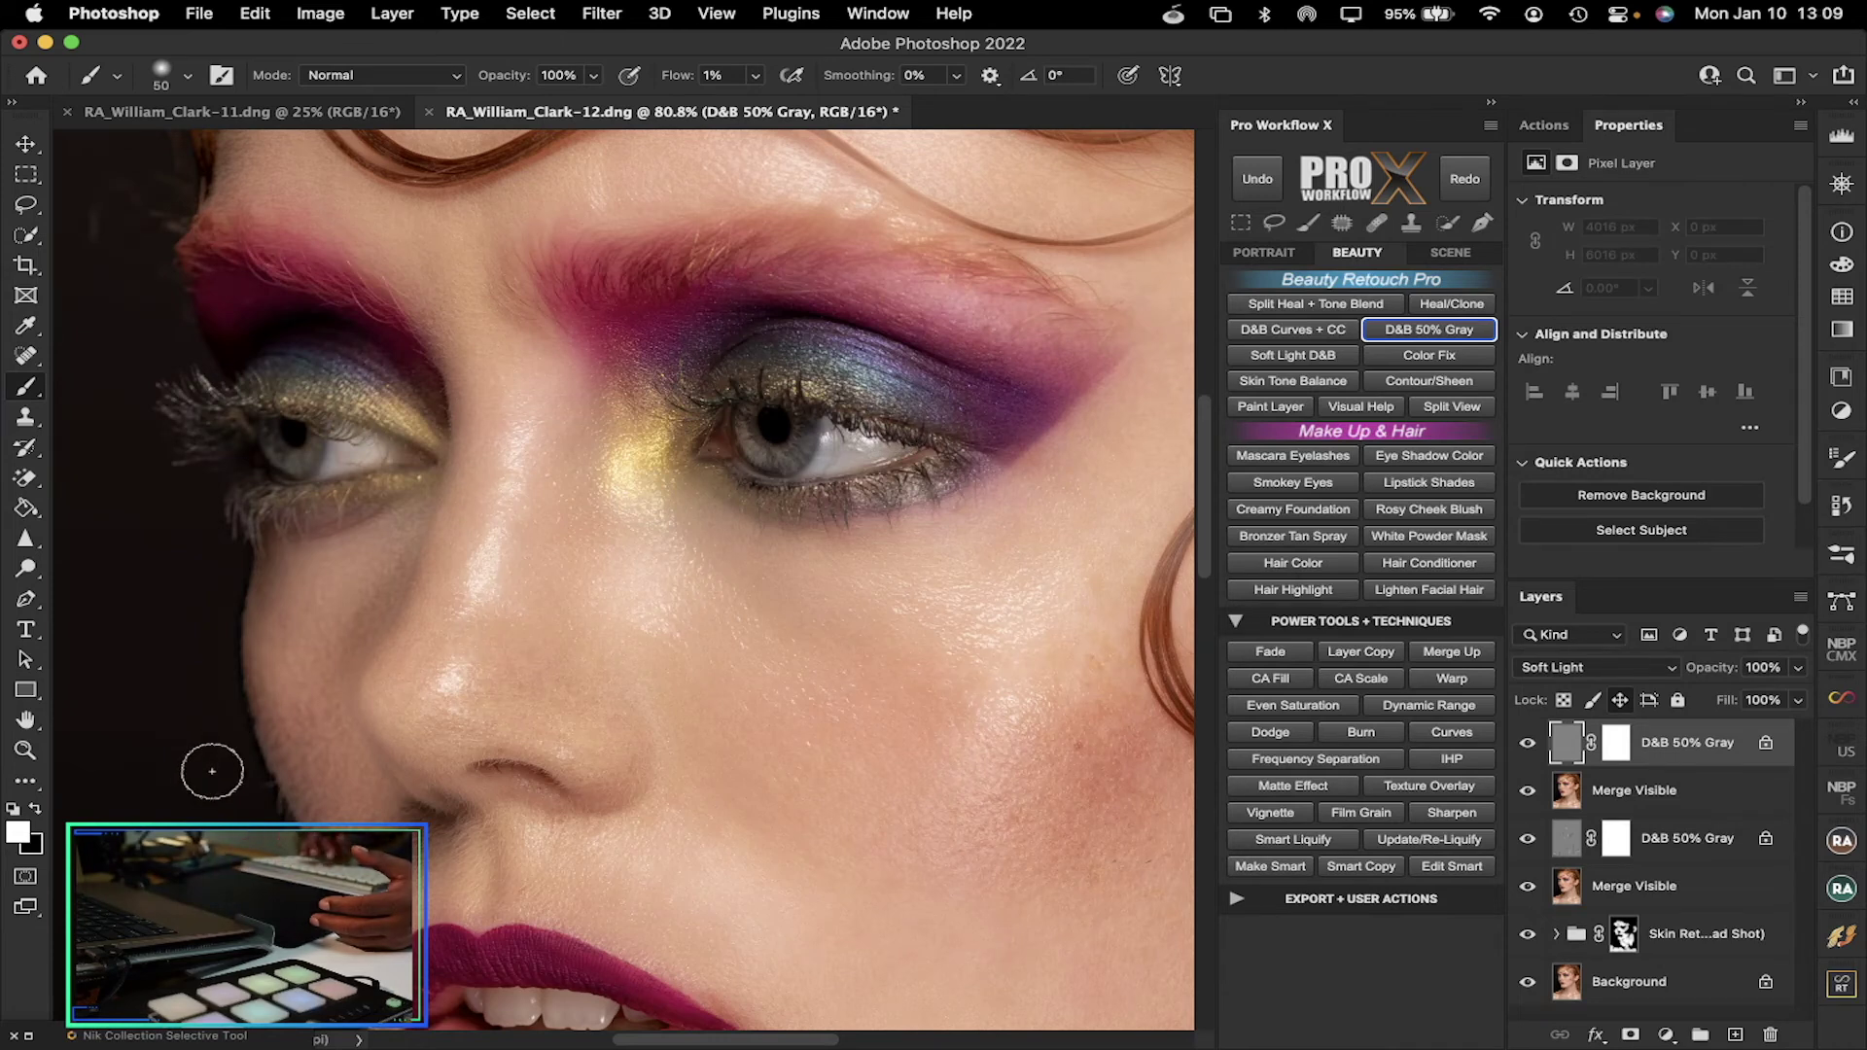
{"action": "key", "text": "x"}
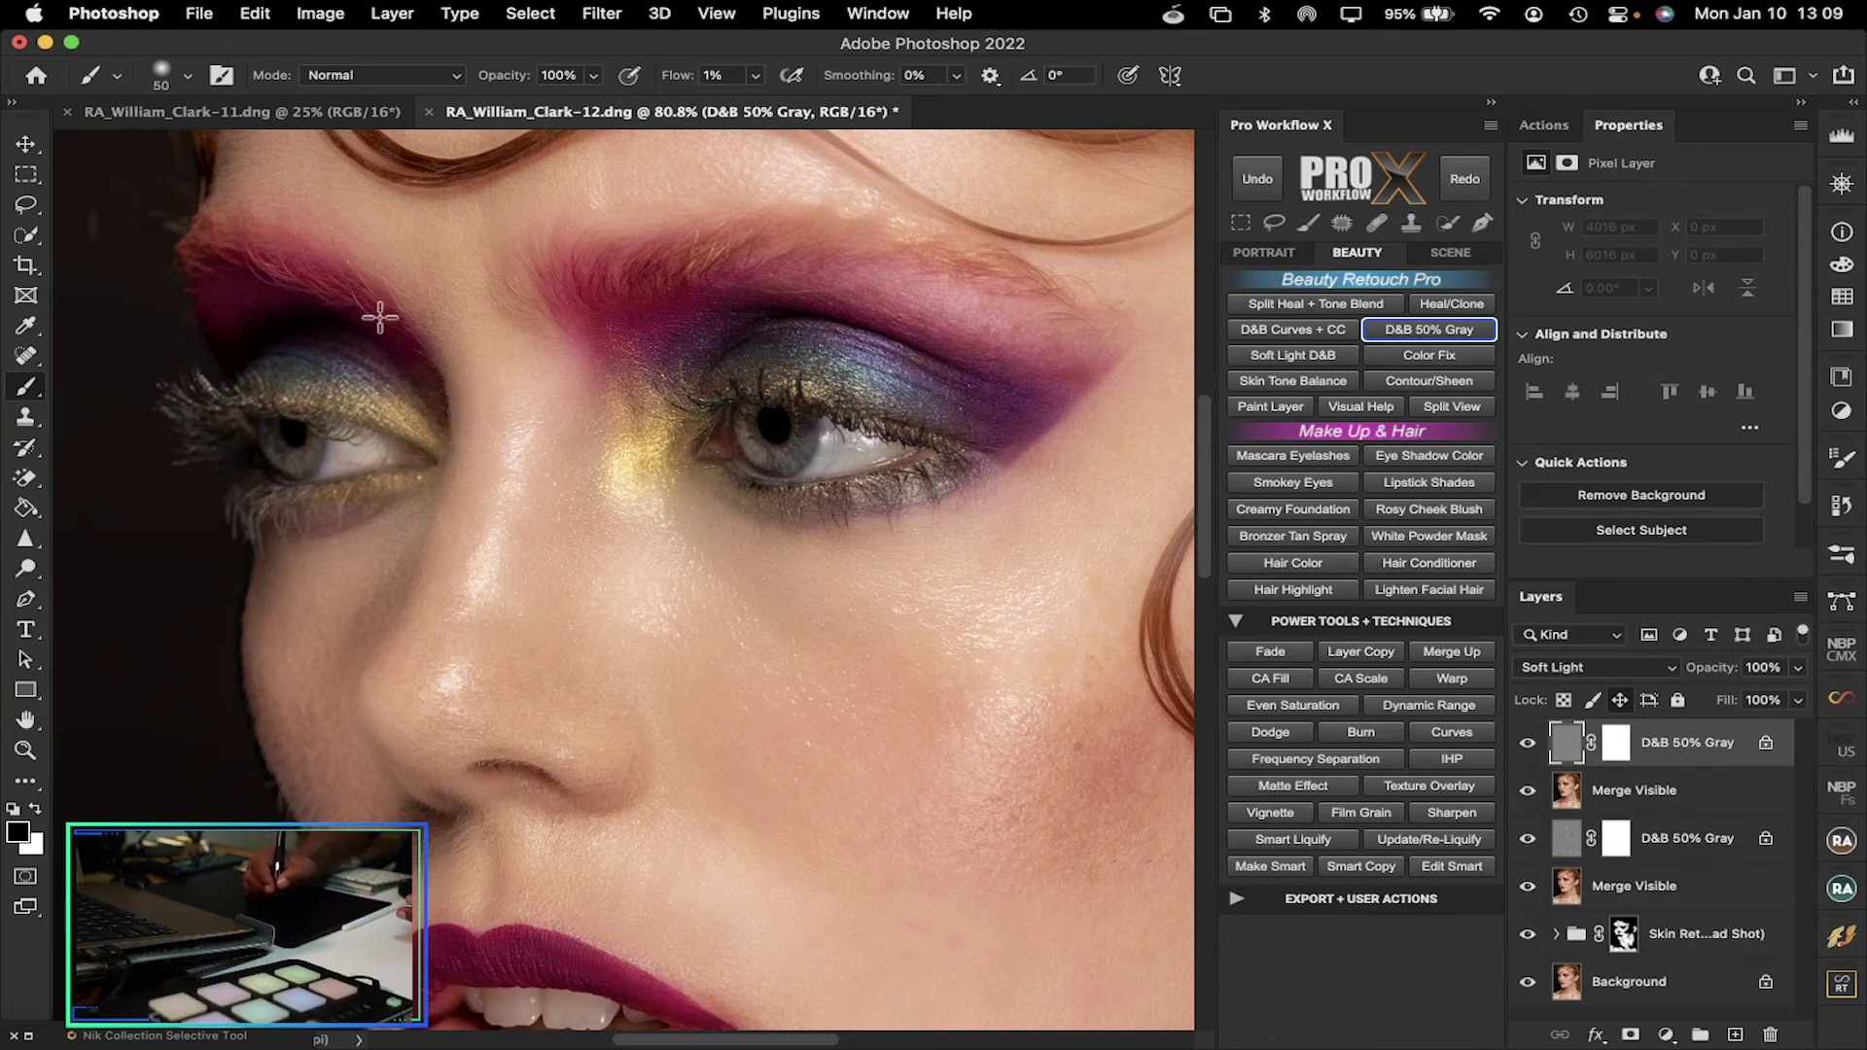
{"action": "left_click", "coordinate": [1526, 758]}
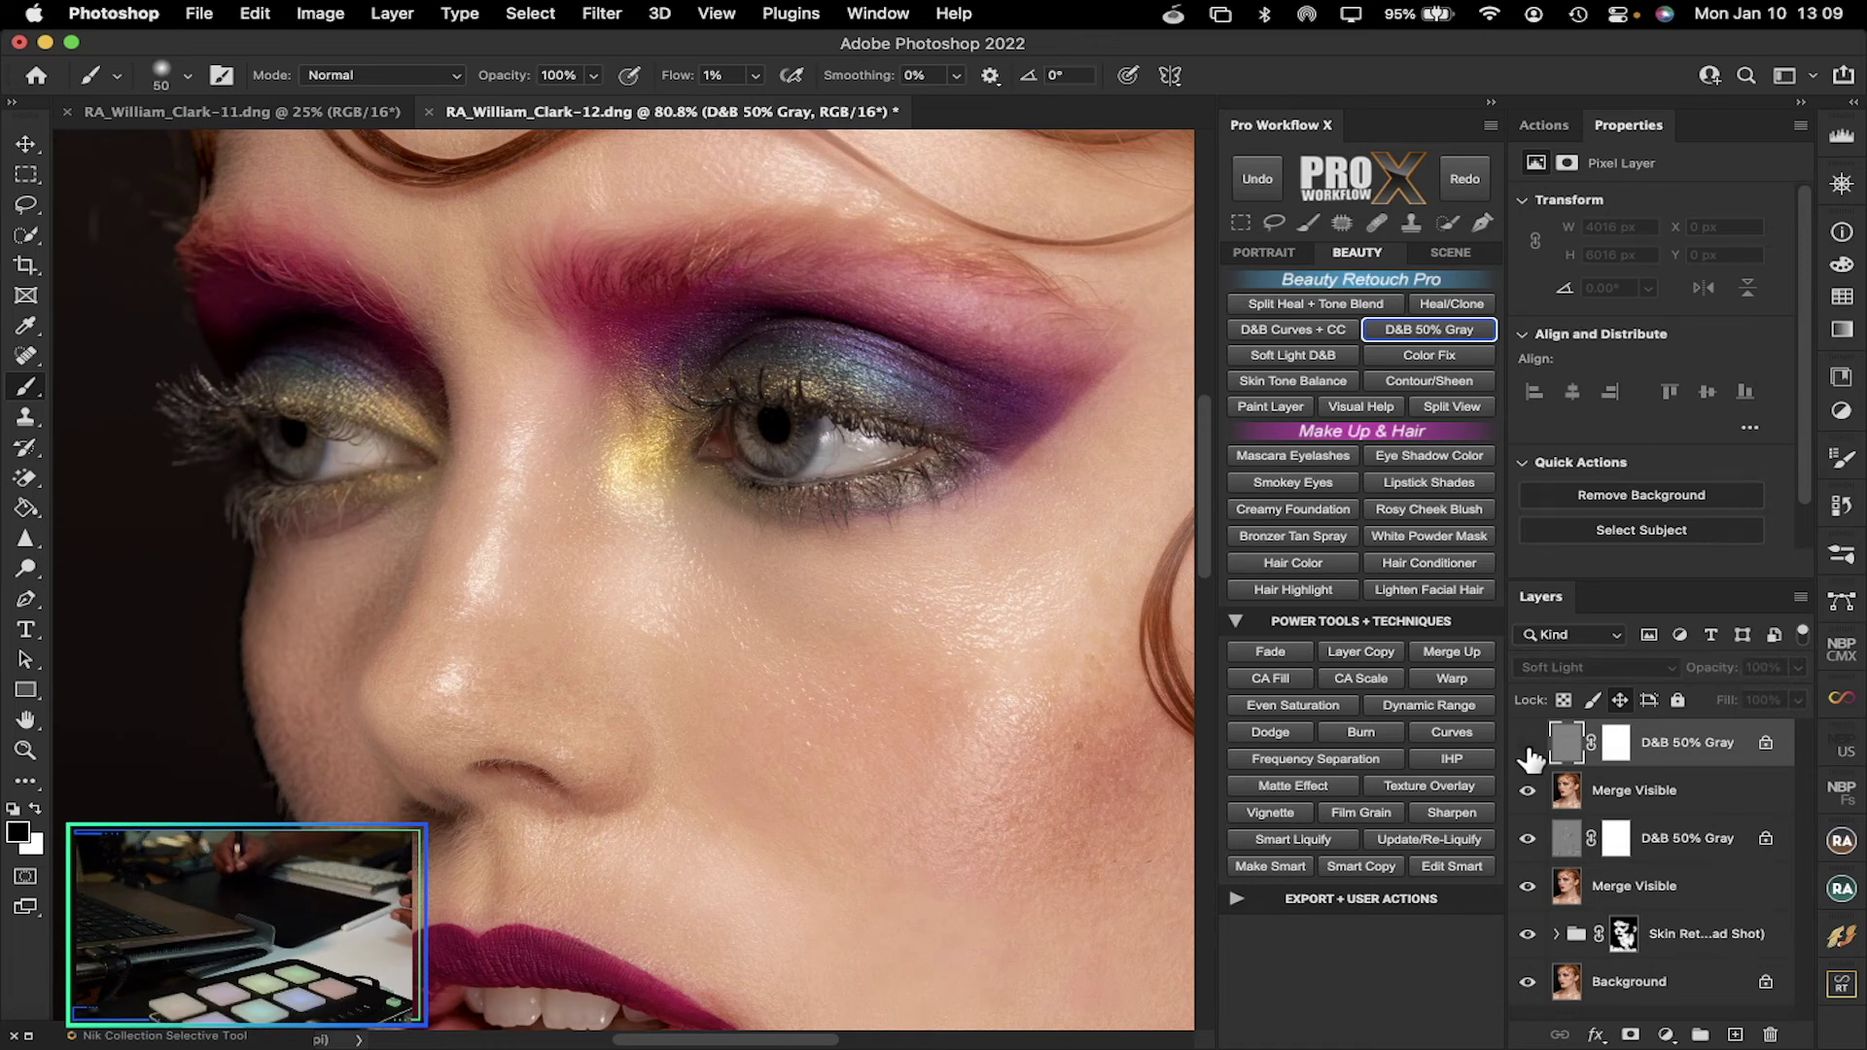
{"action": "left_click", "coordinate": [1528, 751]}
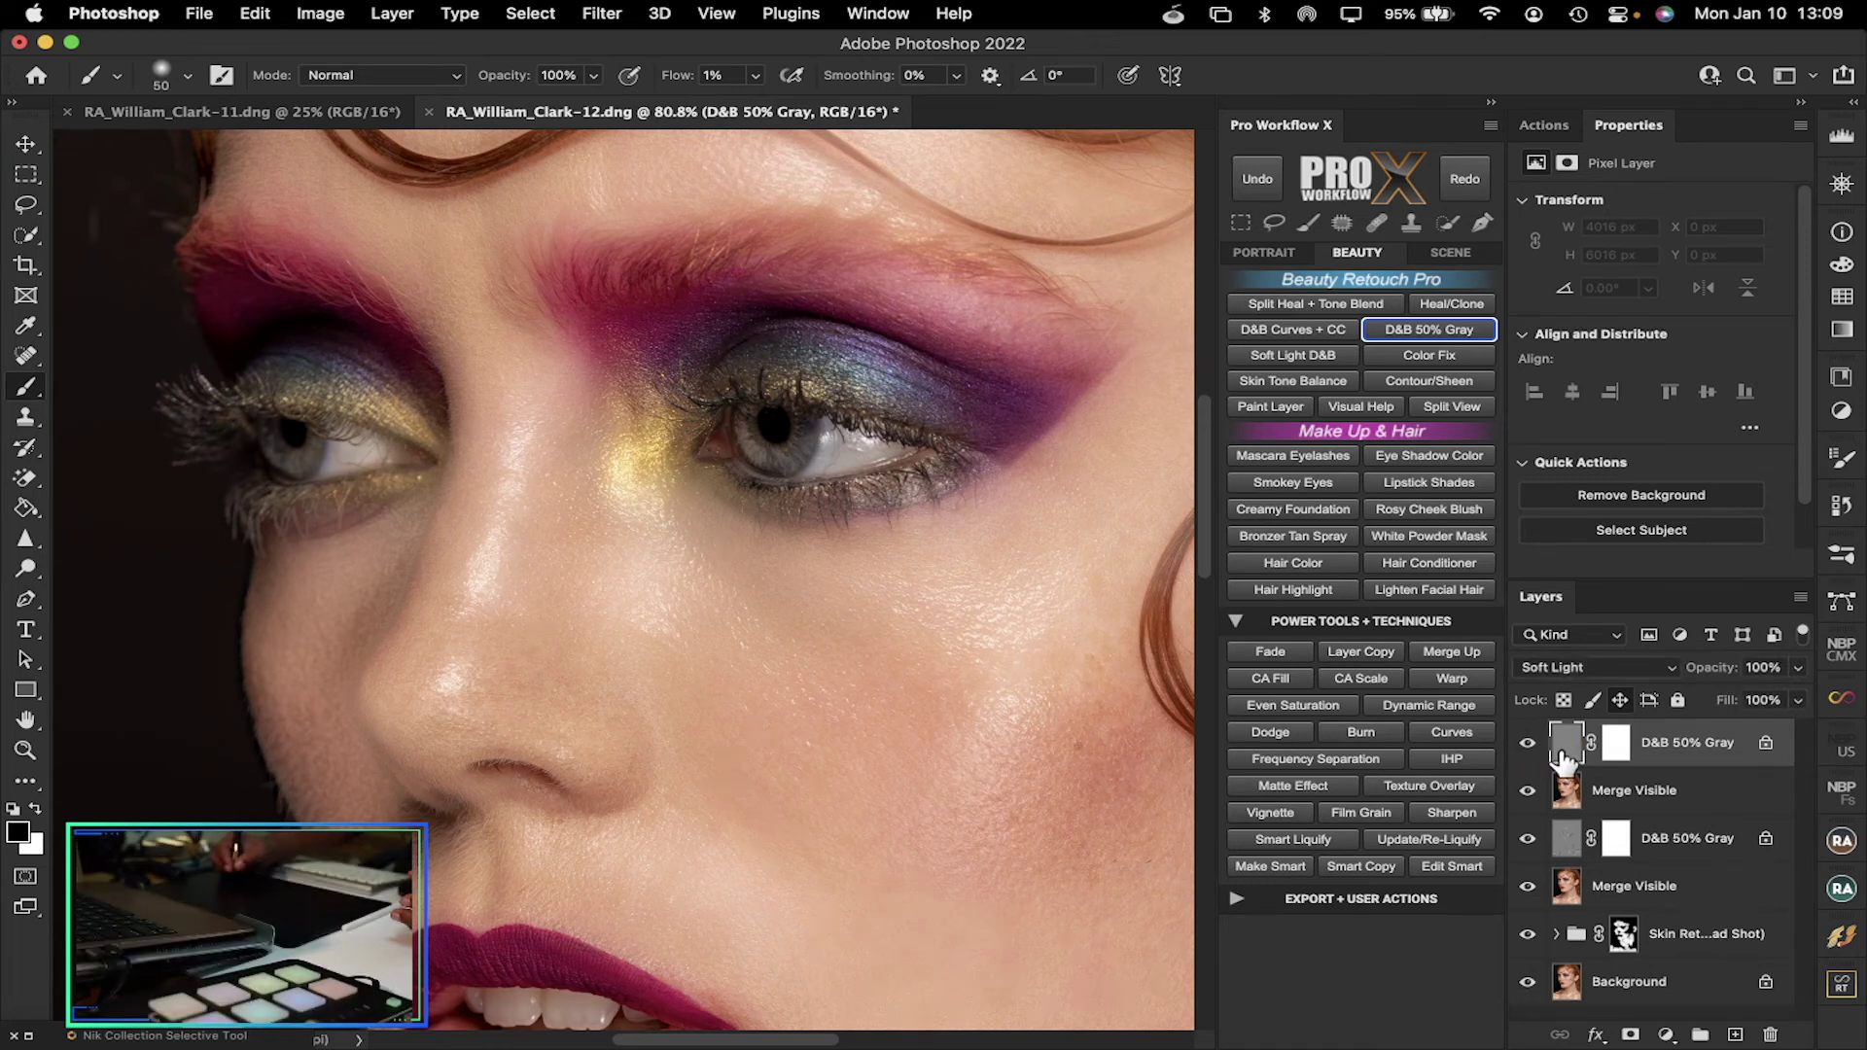
{"action": "left_click", "coordinate": [1528, 752]}
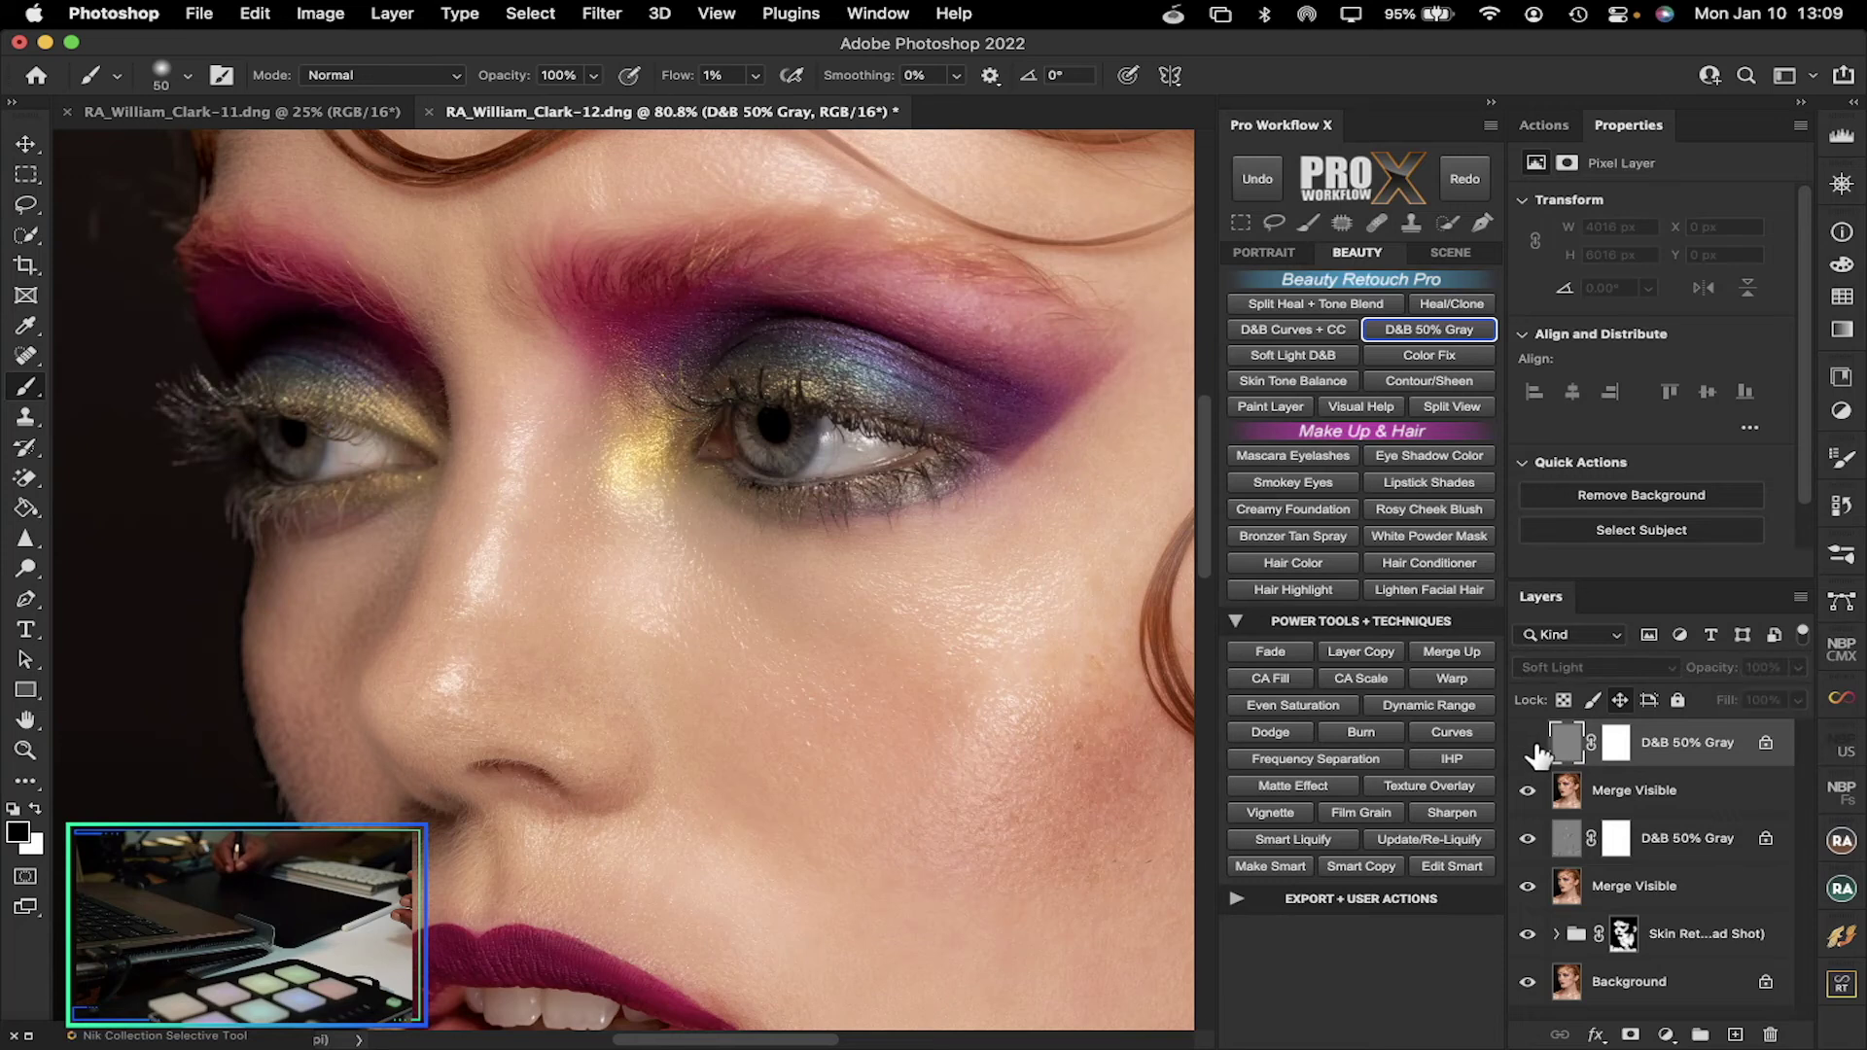
{"action": "left_click", "coordinate": [1533, 754]}
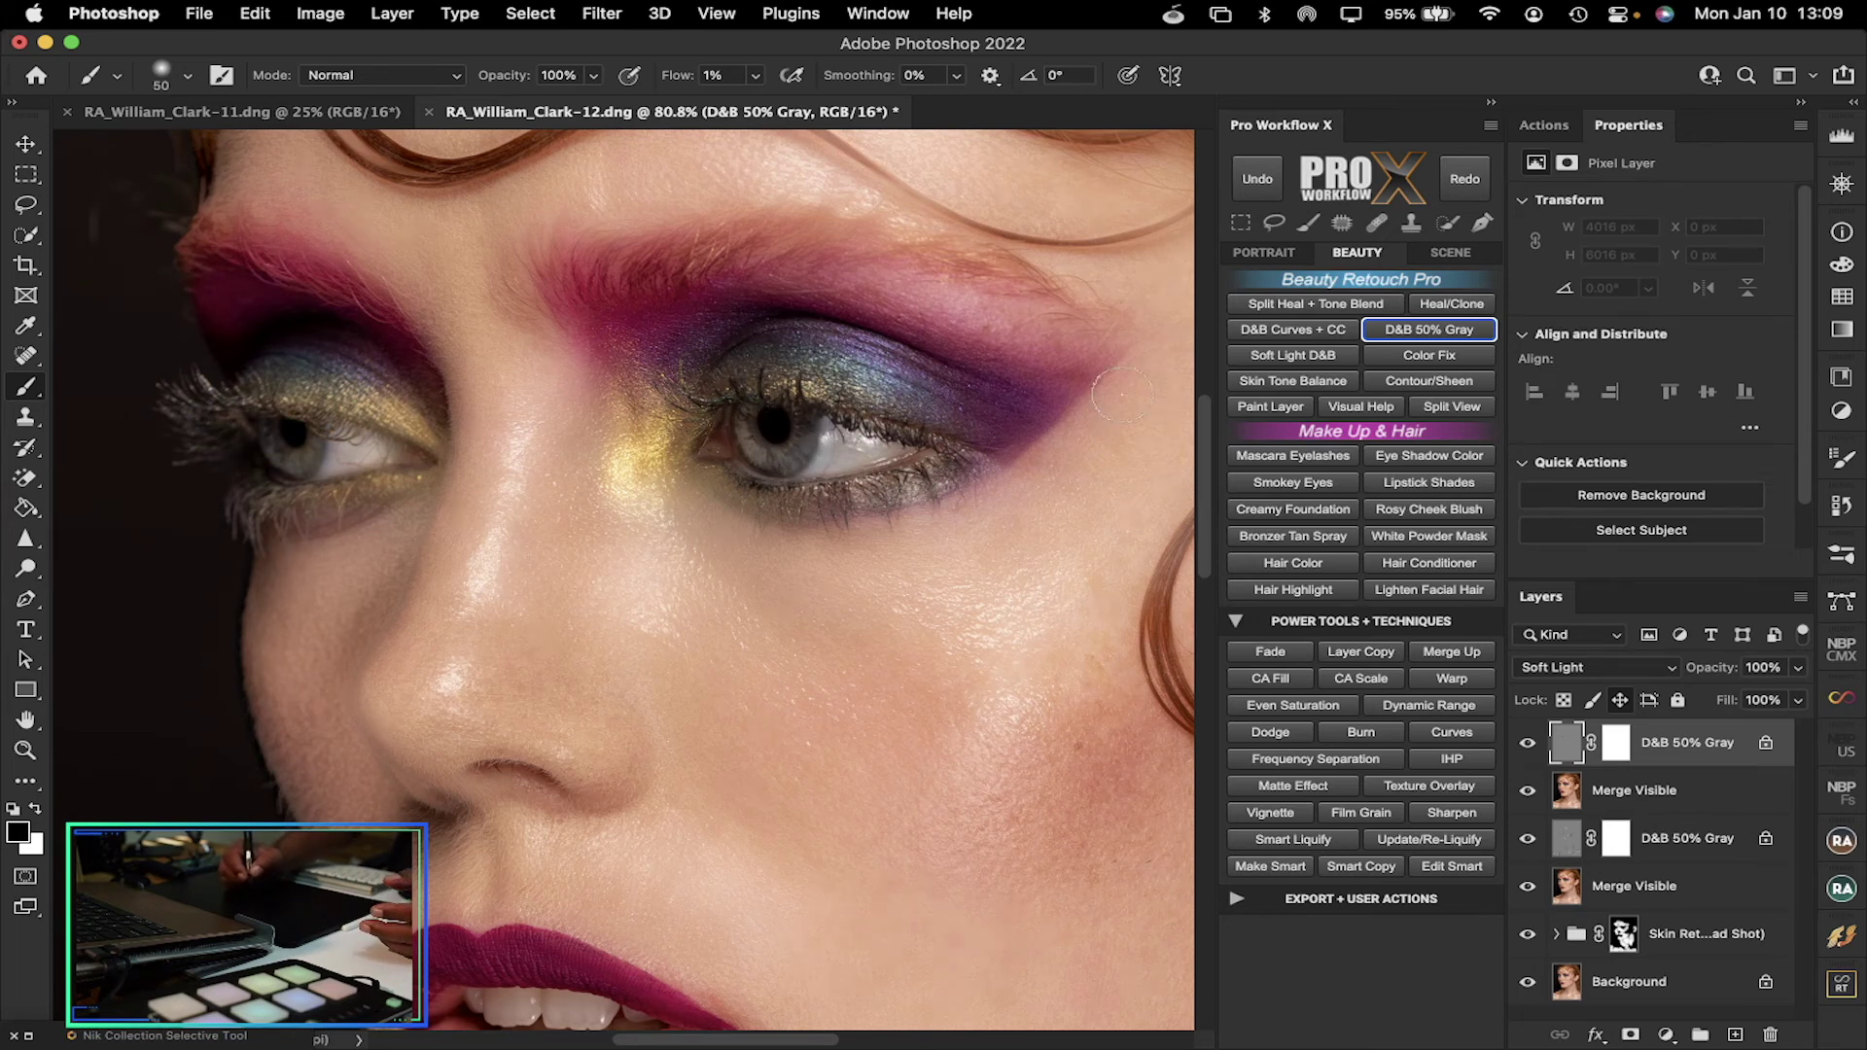
{"action": "mouse_move", "coordinate": [1204, 428]}
{"action": "left_mouse_down"}
{"action": "mouse_move", "coordinate": [1209, 512]}
{"action": "mouse_move", "coordinate": [1205, 453]}
{"action": "left_mouse_up"}
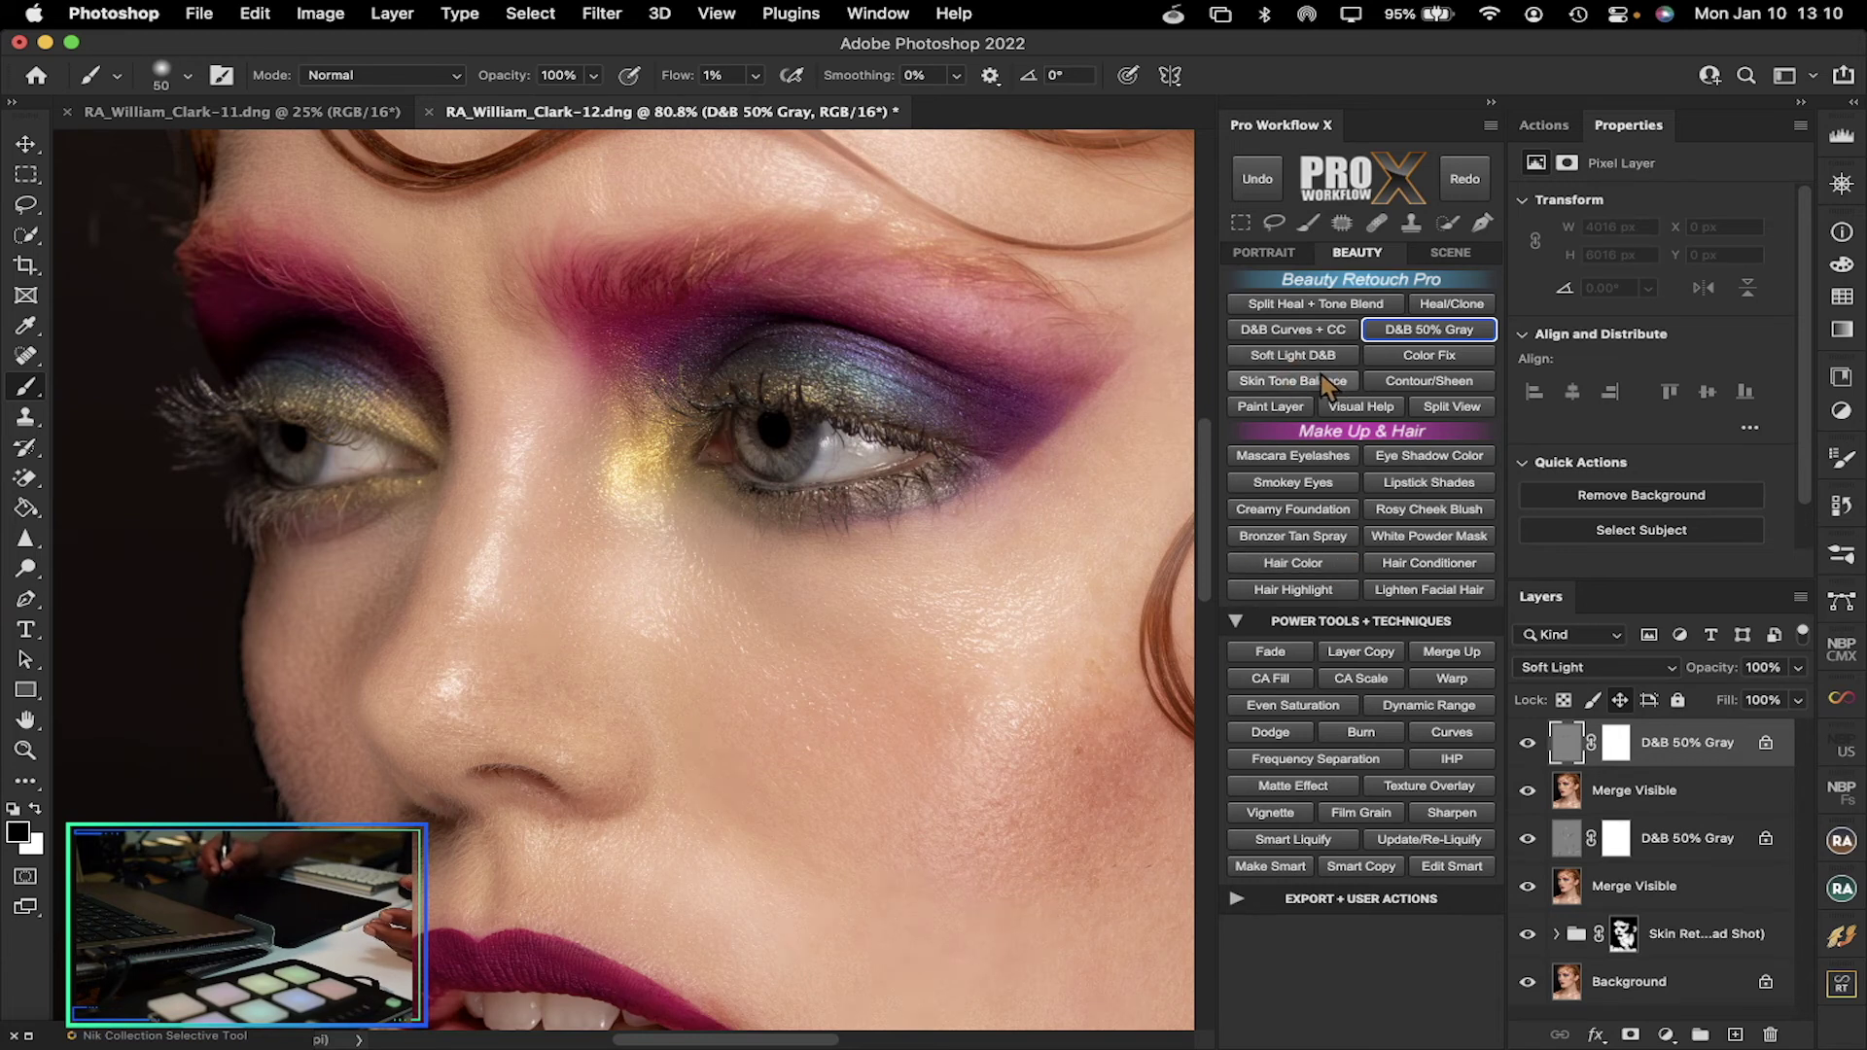
Browse Pro Workflow X's portrait and scene/quick mask action tabs, returning to beauty retouching
{"action": "left_click", "coordinate": [1277, 255]}
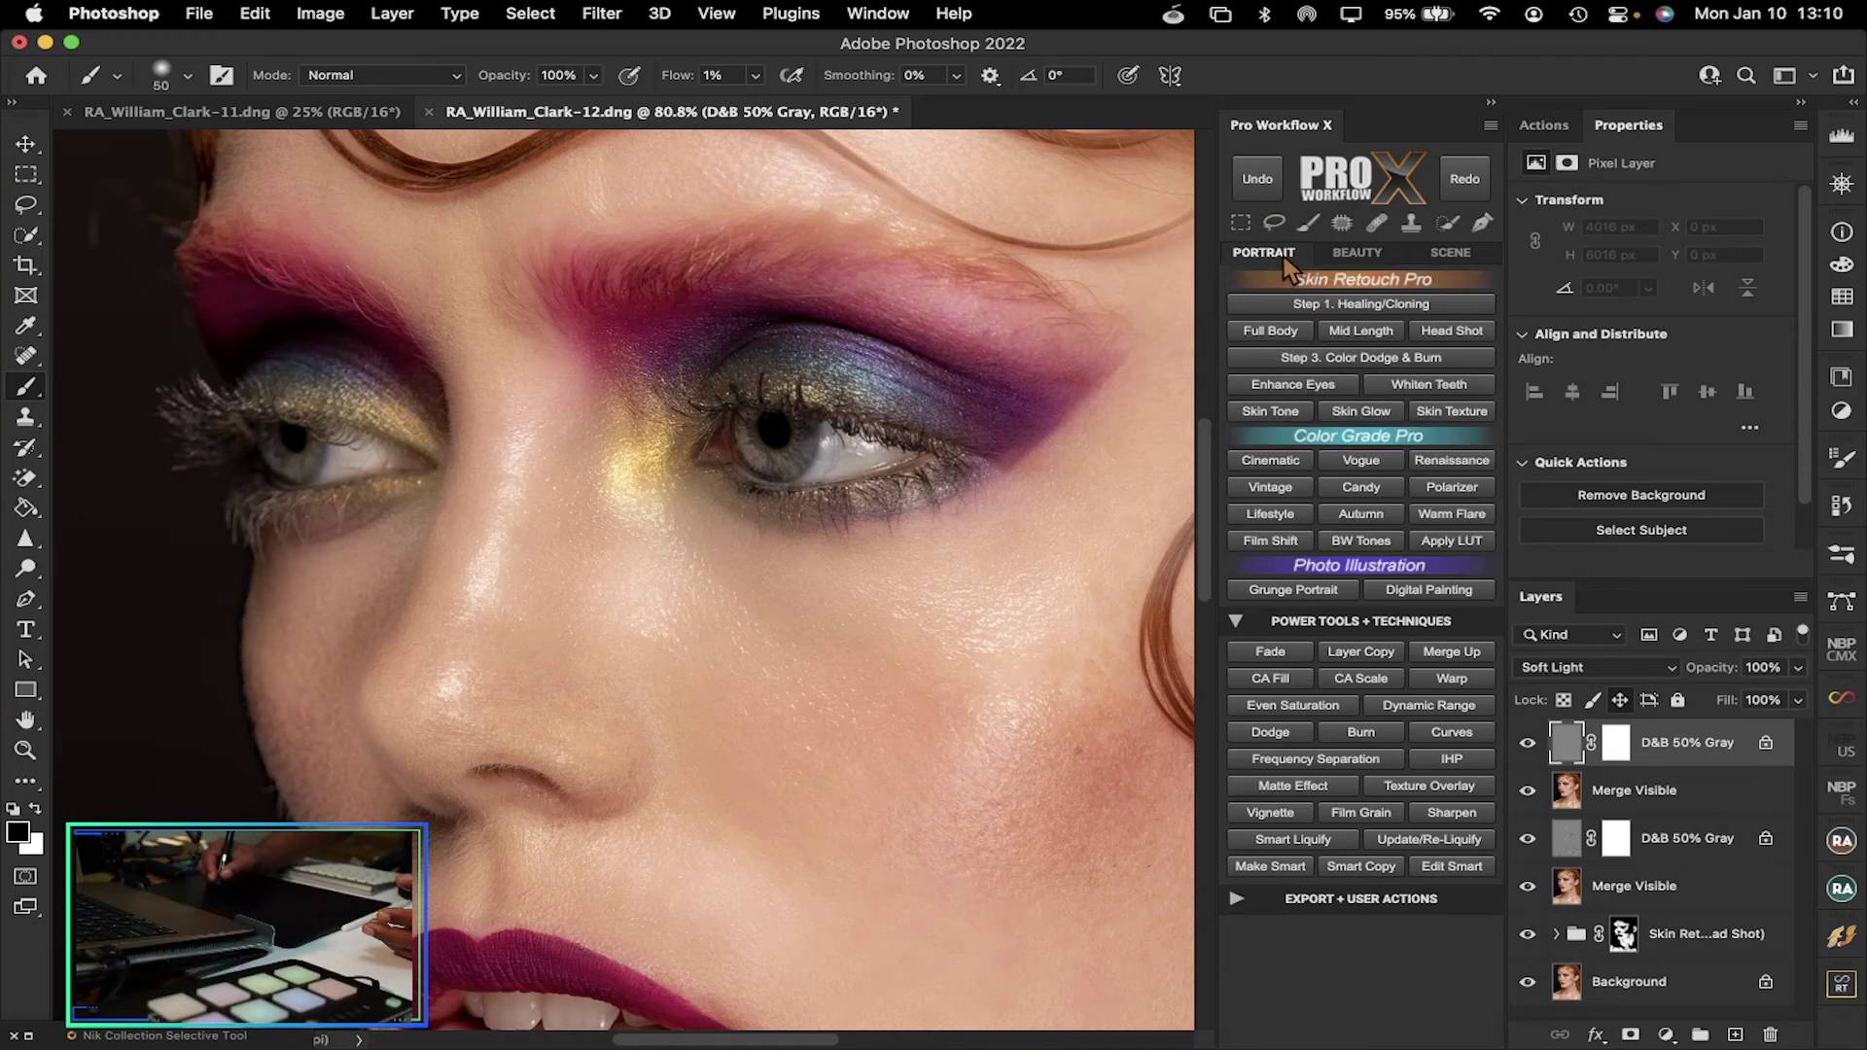
{"action": "left_click", "coordinate": [1342, 255]}
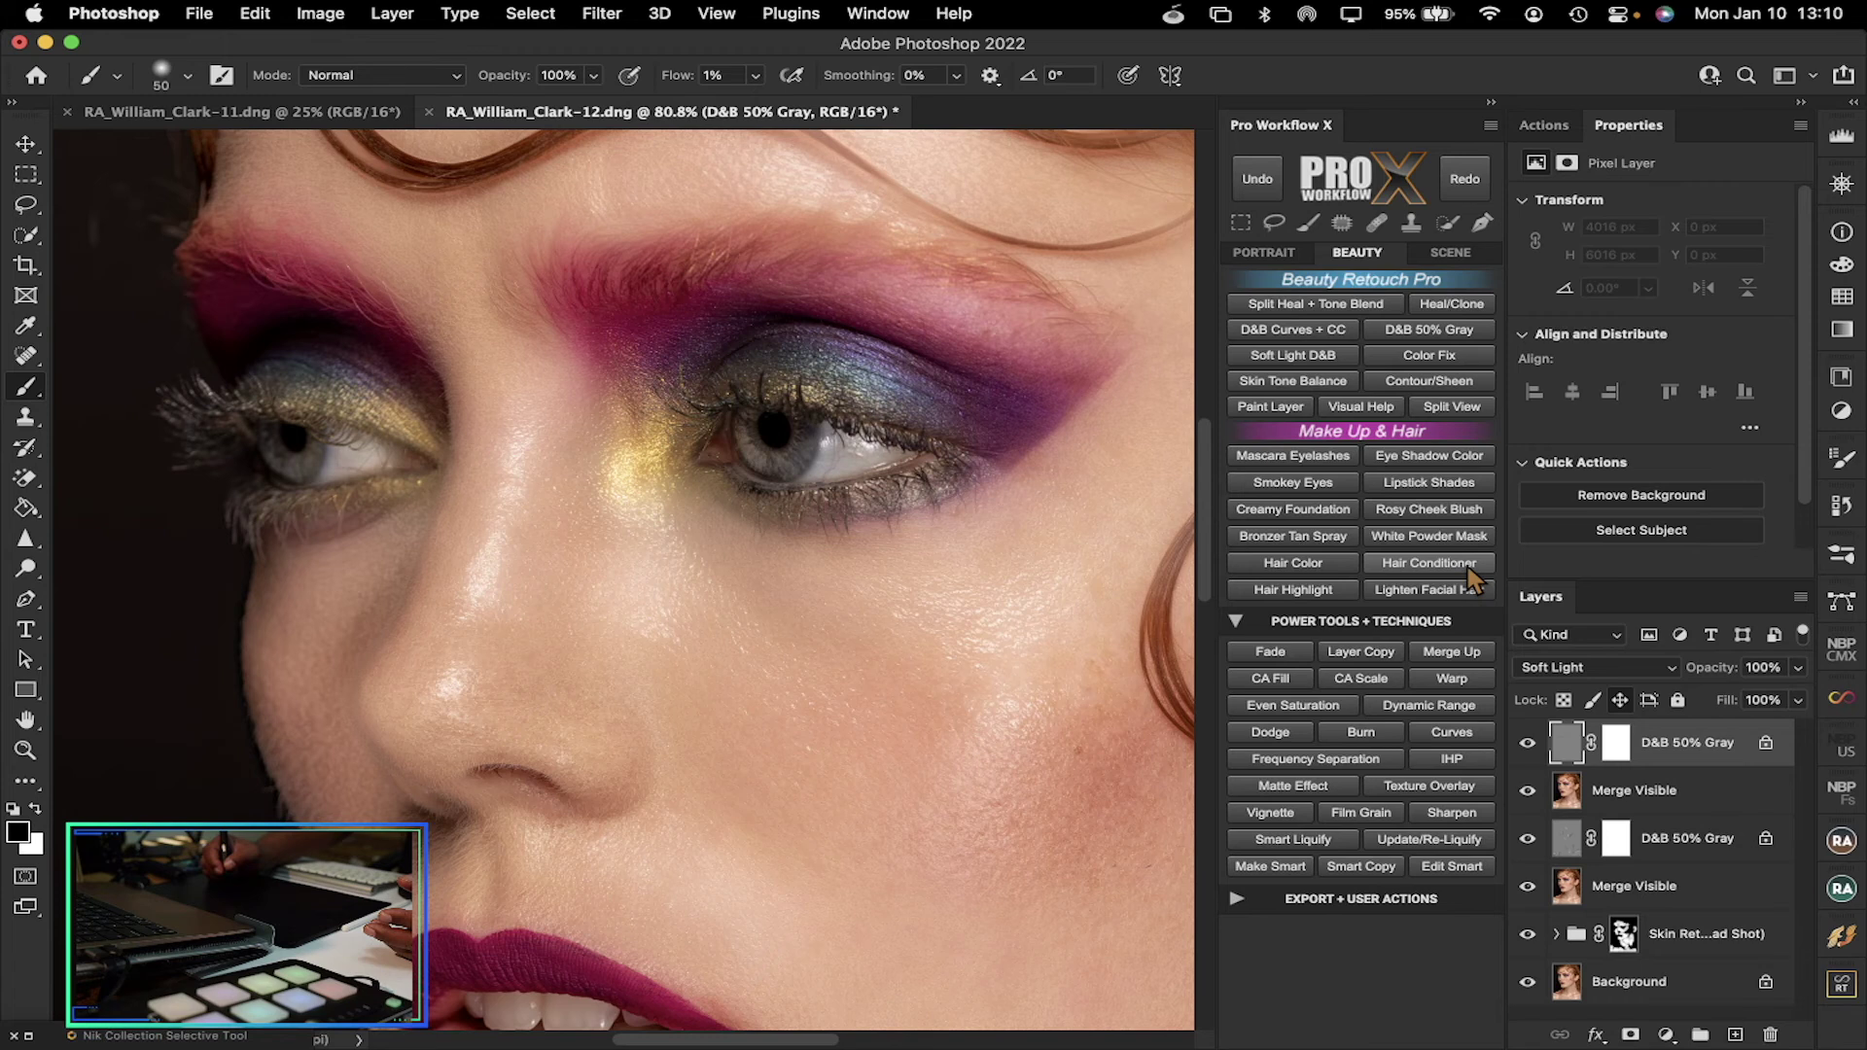
{"action": "left_click", "coordinate": [1451, 255]}
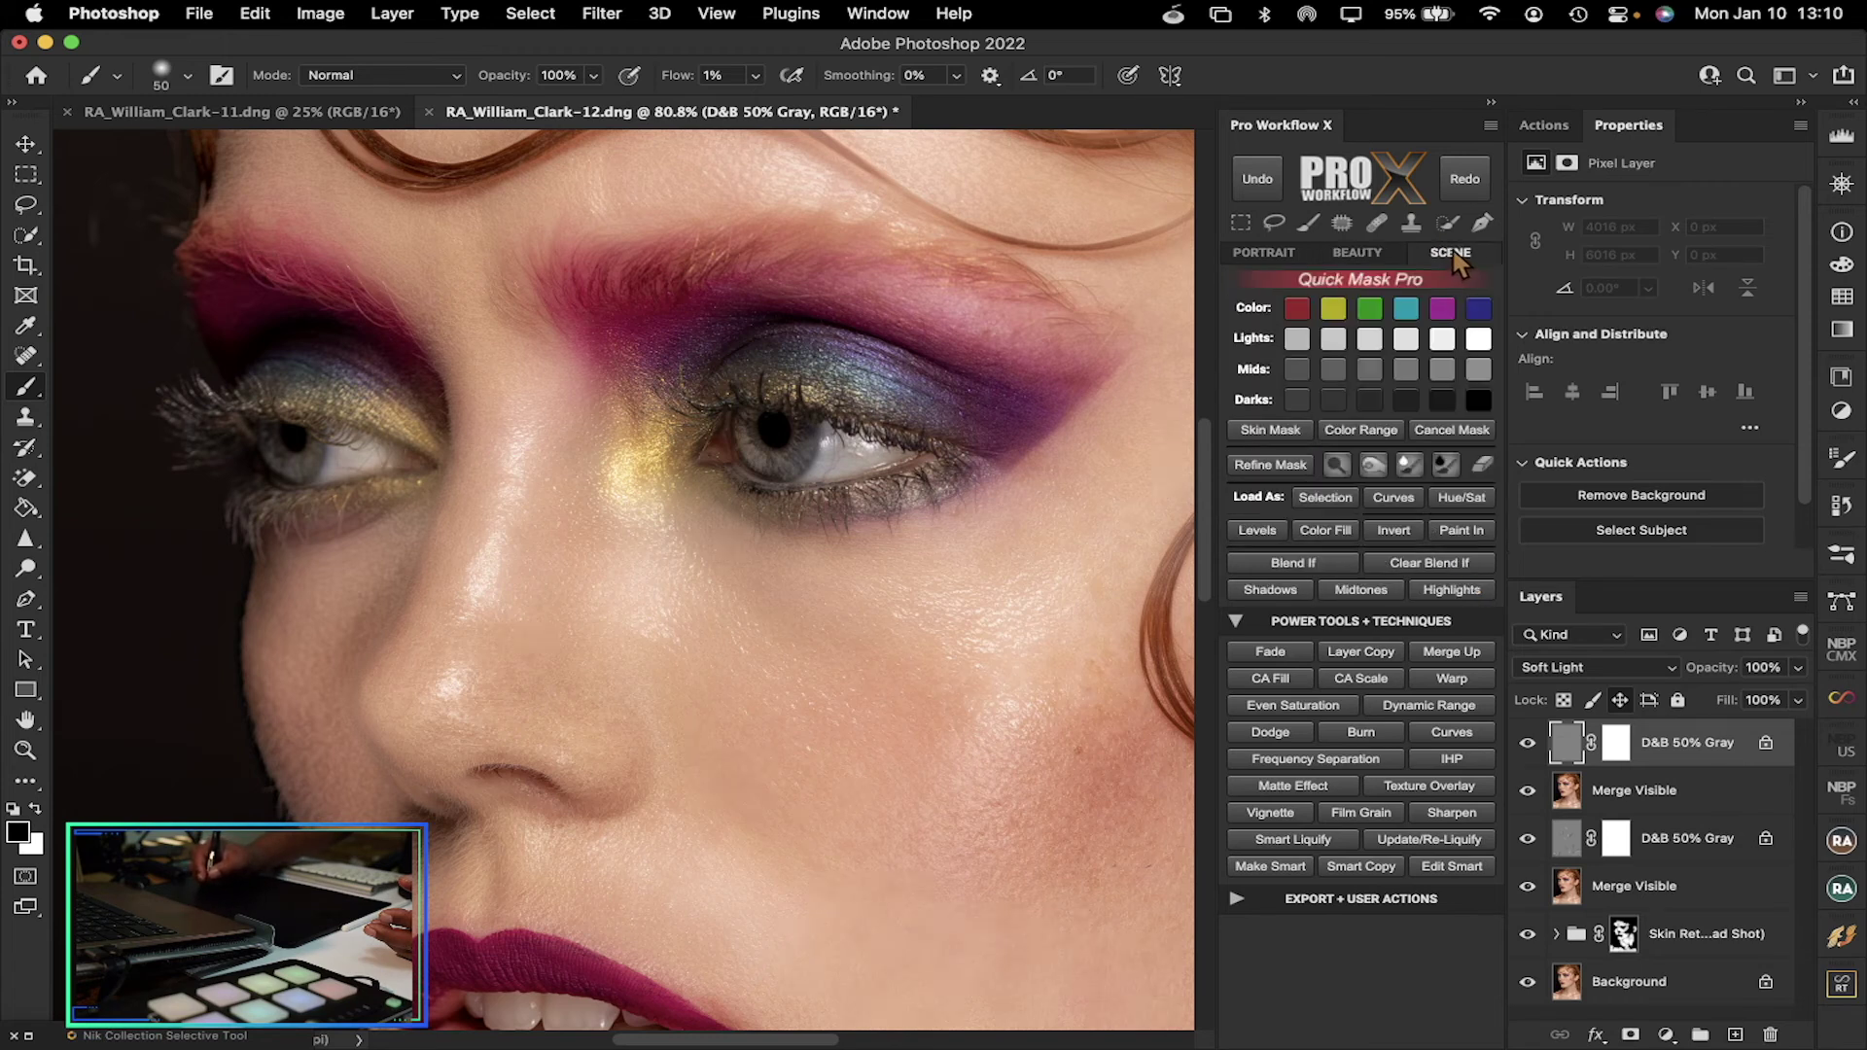
{"action": "left_click", "coordinate": [1371, 253]}
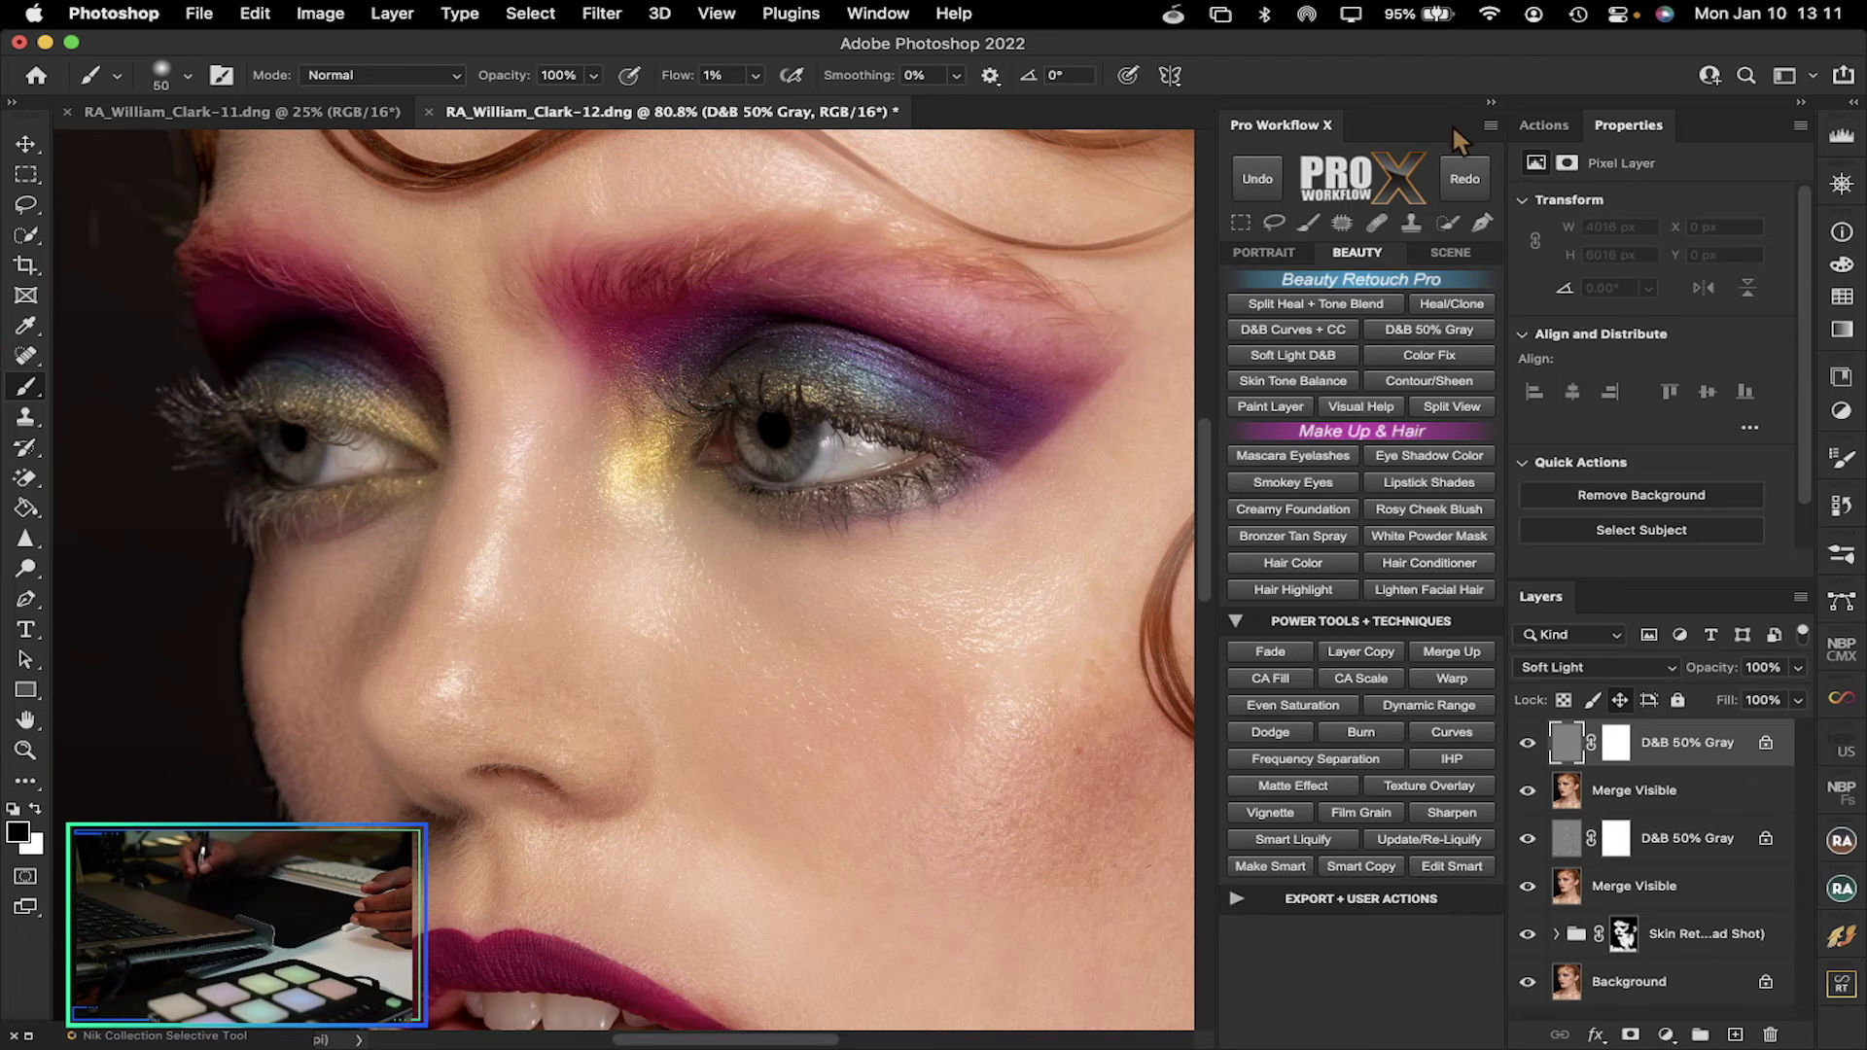
Swap the Pro Workflow X panel for MUA Retouch v1.0 and run its Eye Drops action
{"action": "left_click", "coordinate": [1491, 103]}
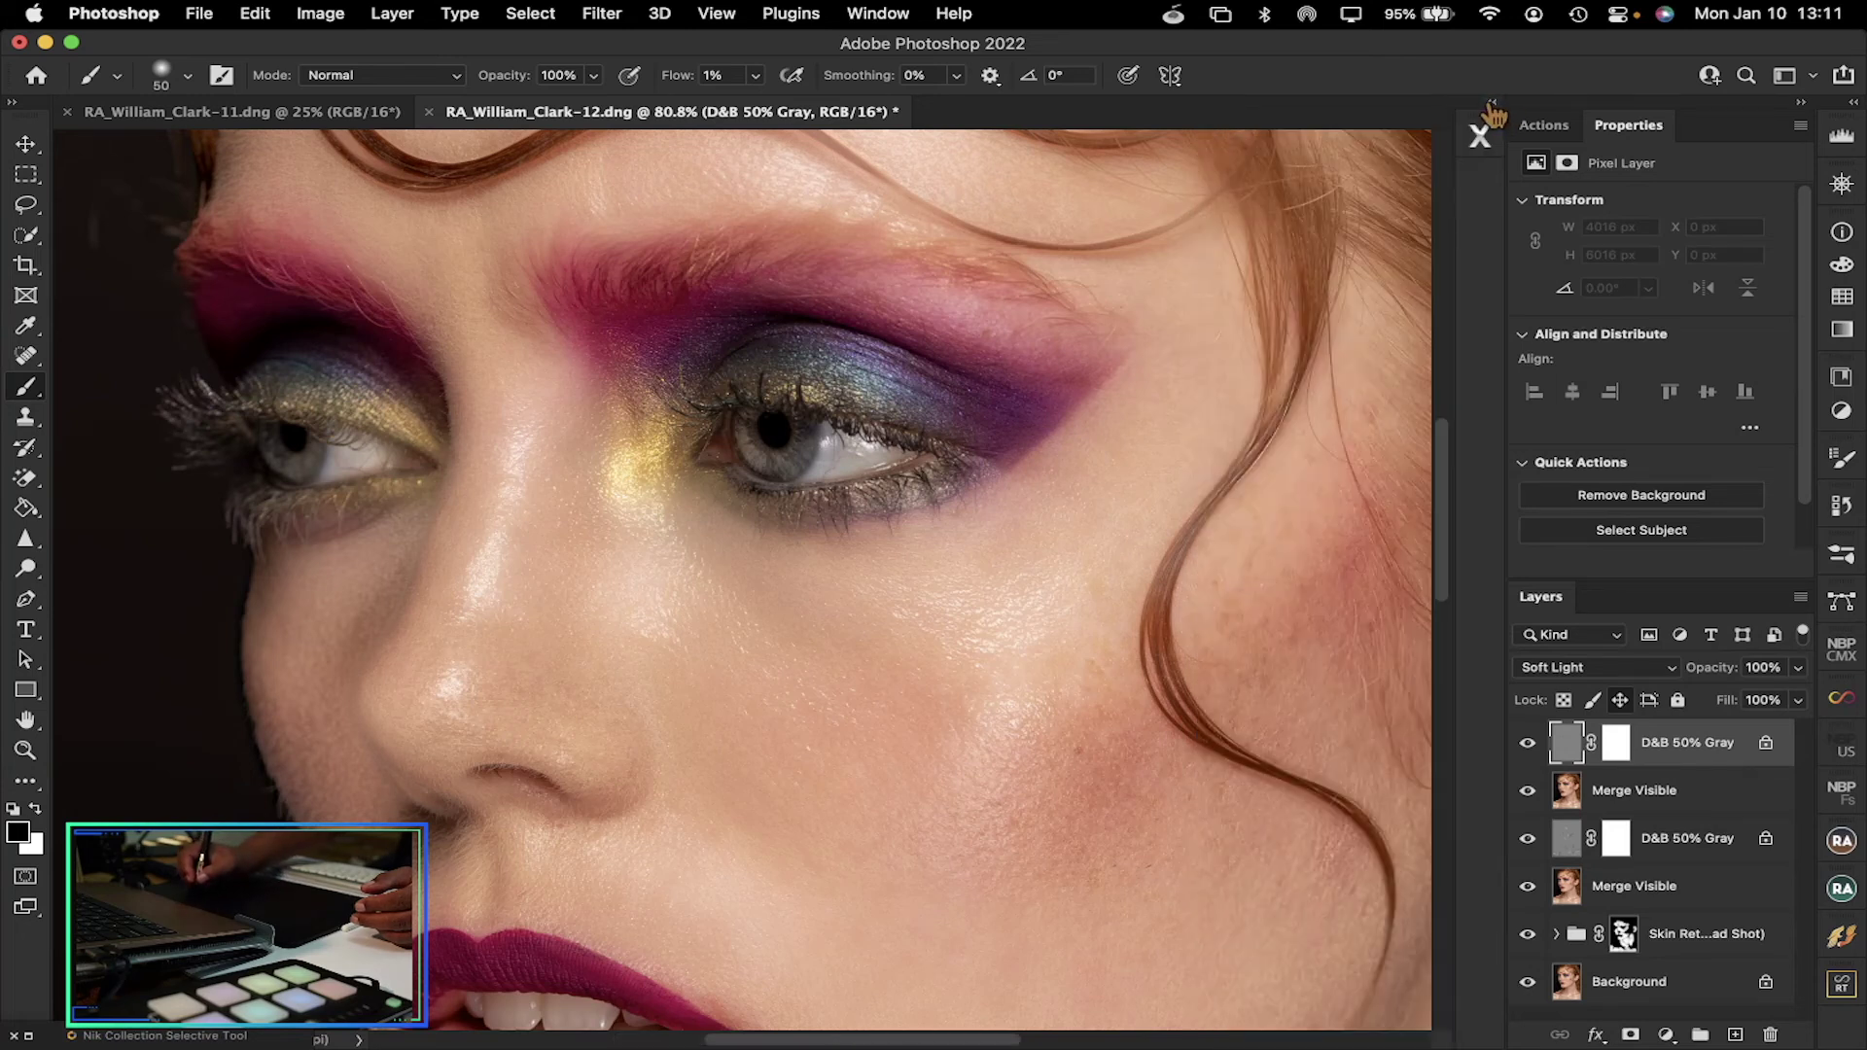
{"action": "left_click", "coordinate": [1840, 842]}
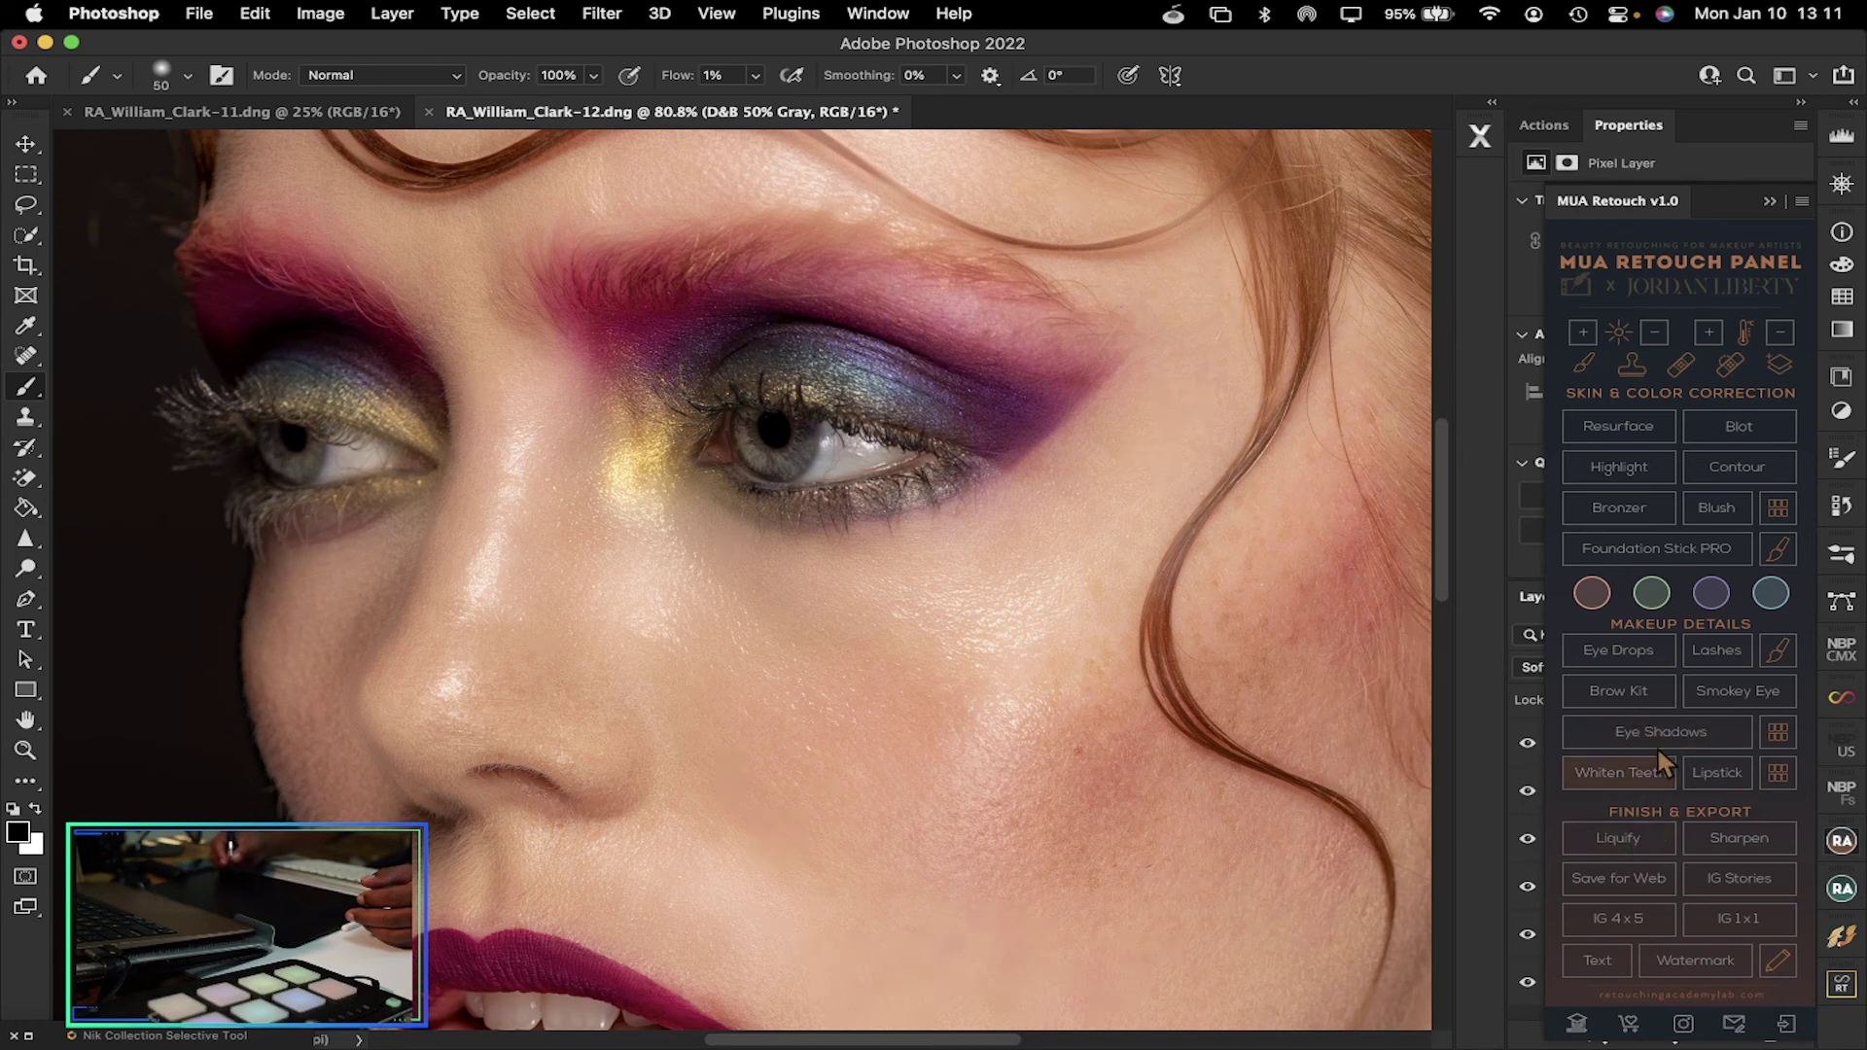
{"action": "left_click", "coordinate": [1612, 645]}
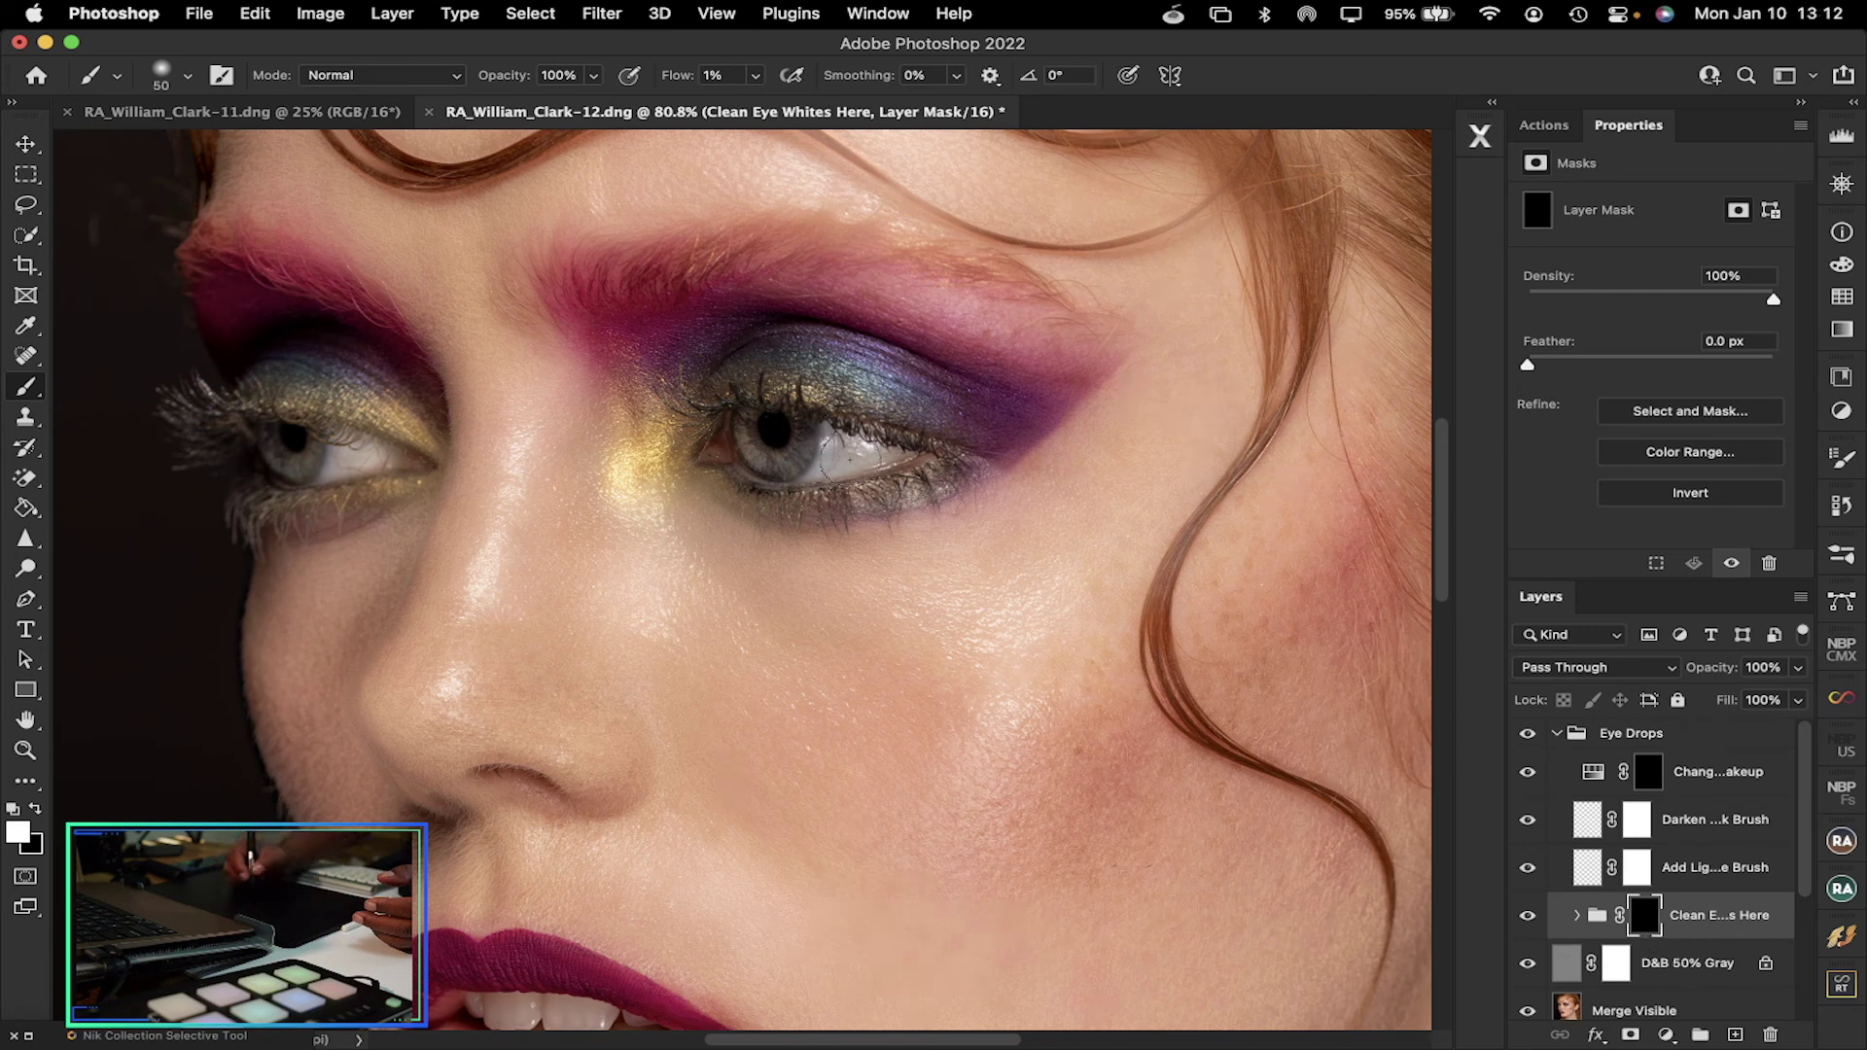
Brighten the eye white through the Clean Eye Whites Here mask, then select the Eye Drops group and swap colours
{"action": "left_click_drag", "start_coordinate": [827, 457], "coordinate": [870, 452]}
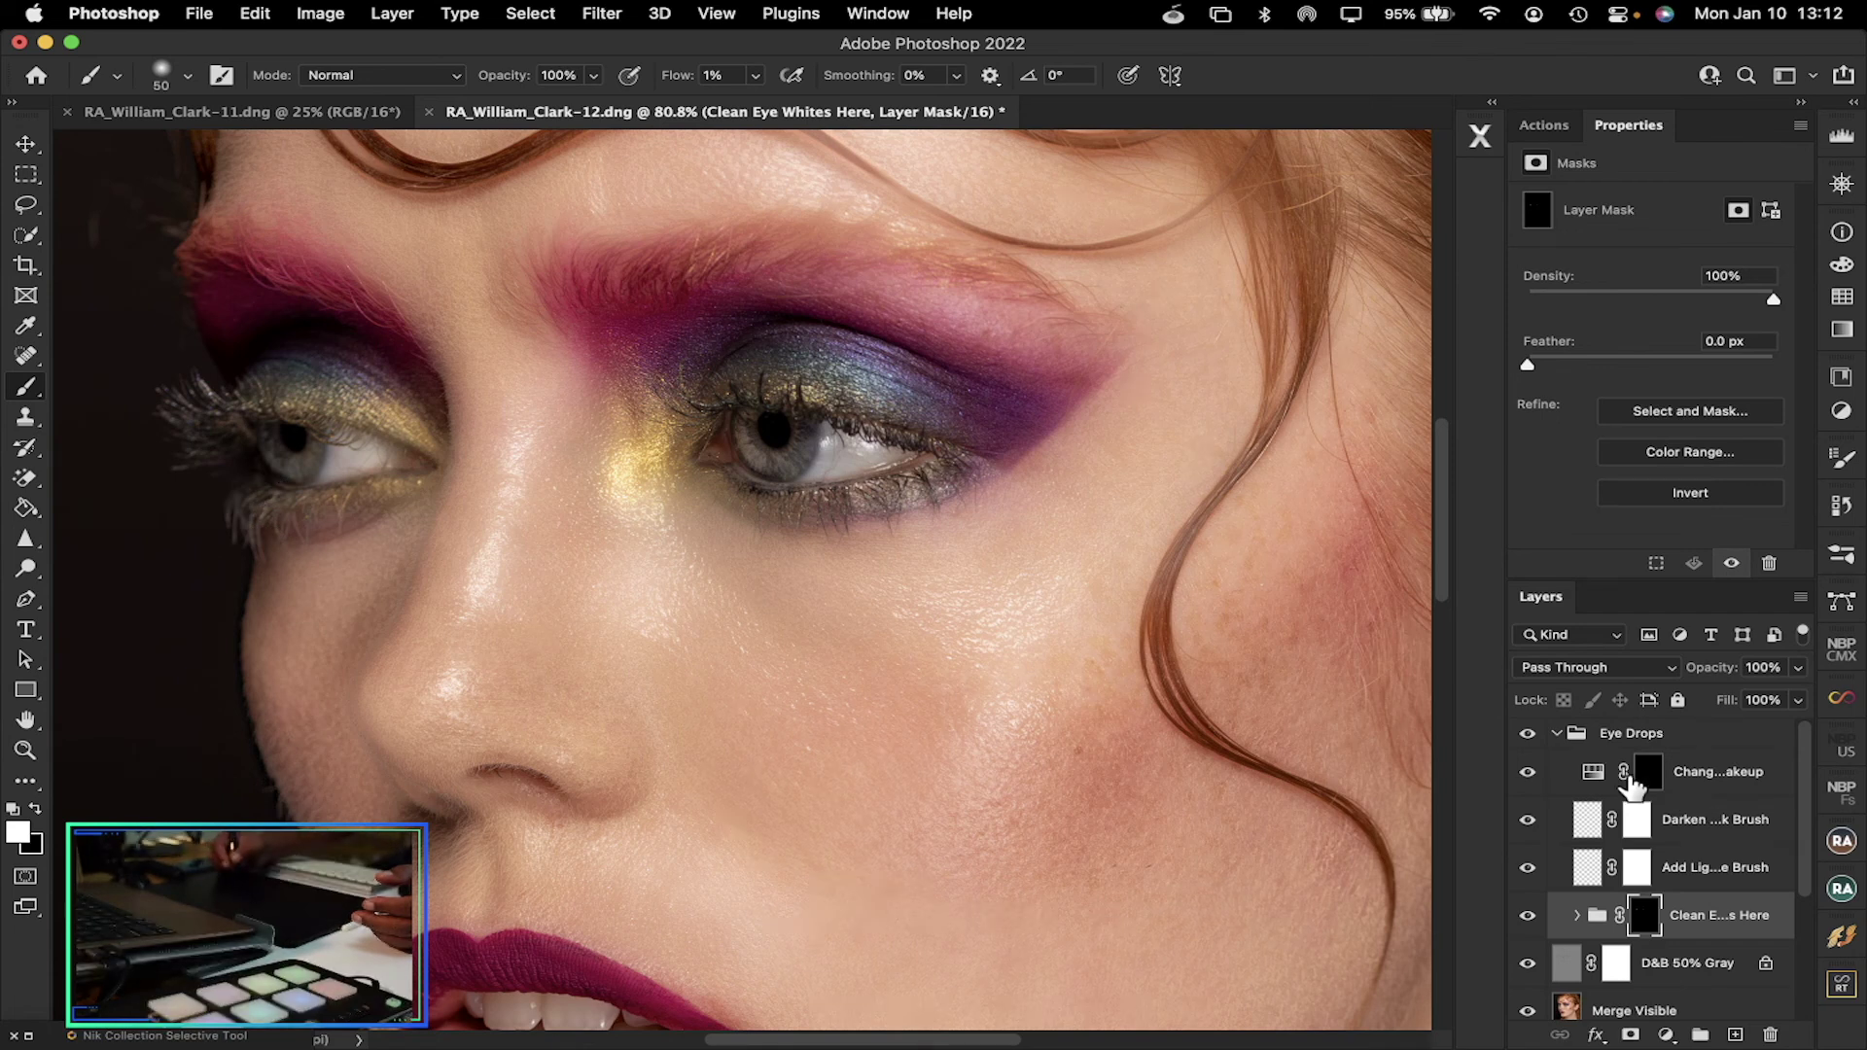
{"action": "left_click", "coordinate": [1560, 742]}
{"action": "key", "text": "x"}
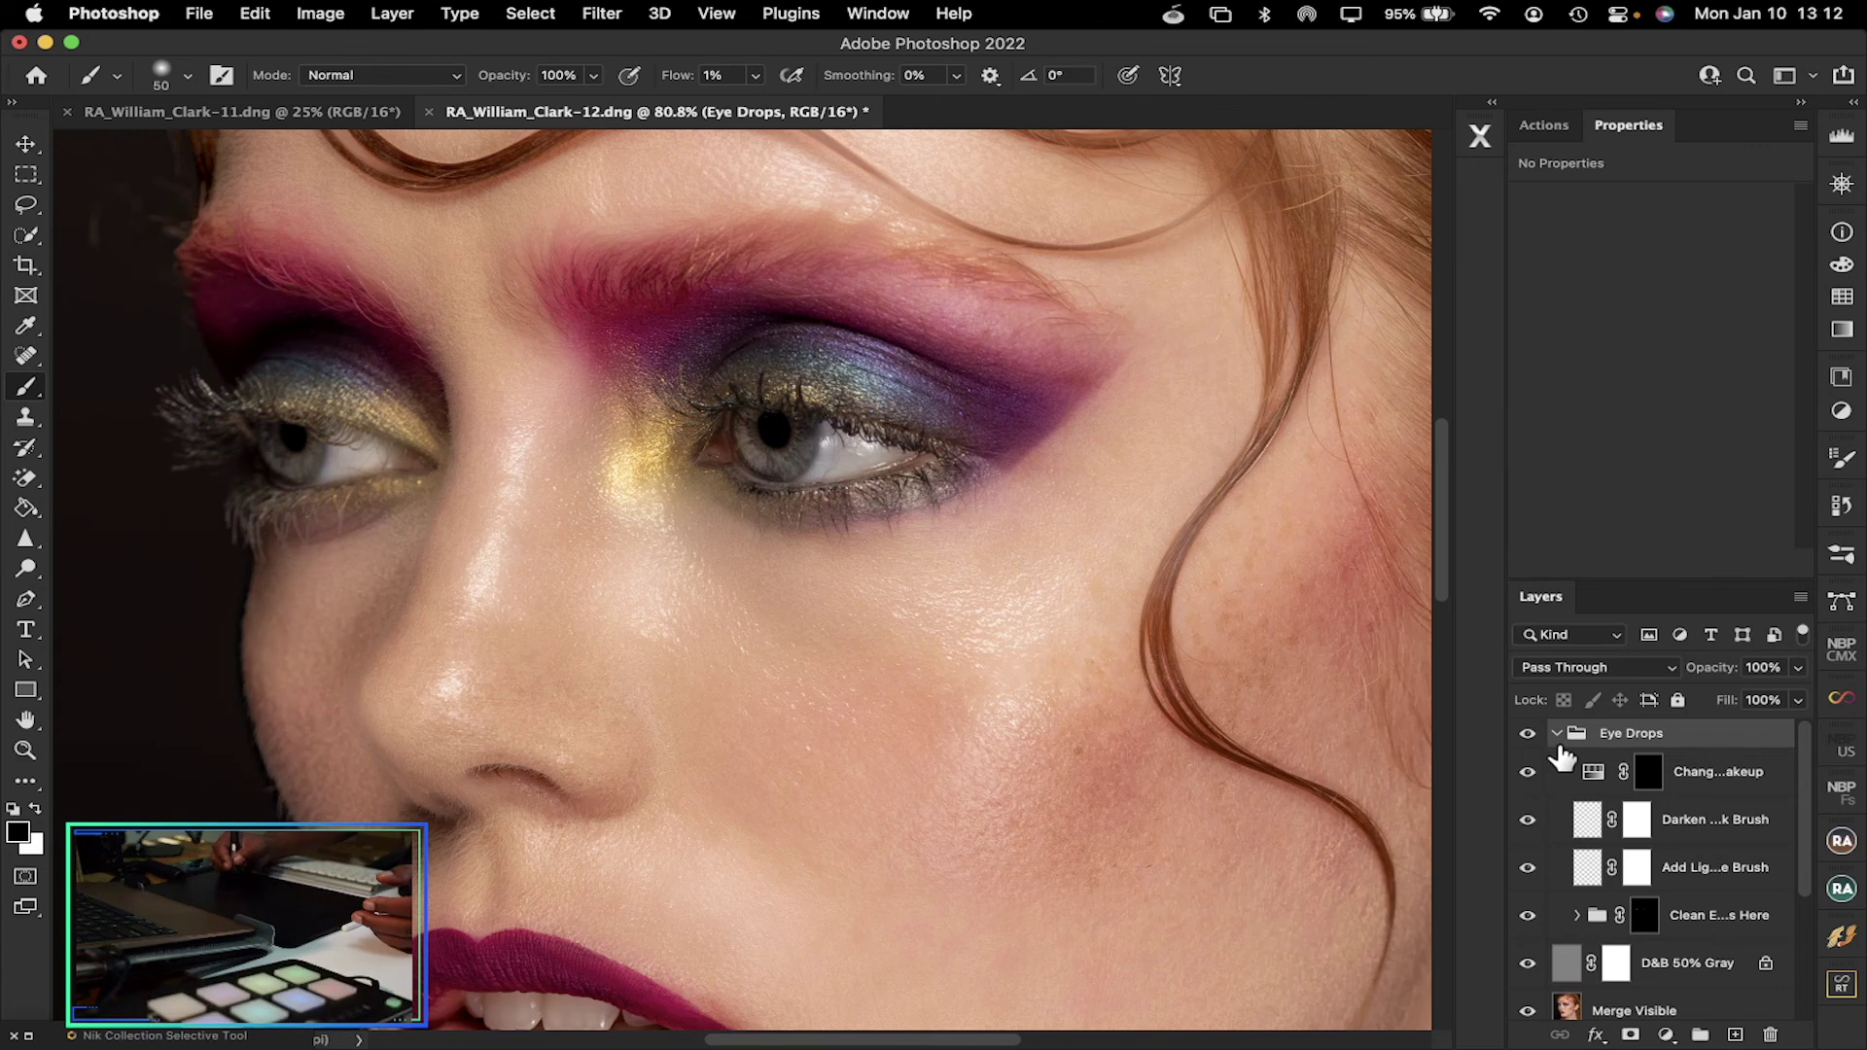
Collapse the Eye Drops group and drag it to the Layers panel trash
{"action": "left_click", "coordinate": [1558, 735]}
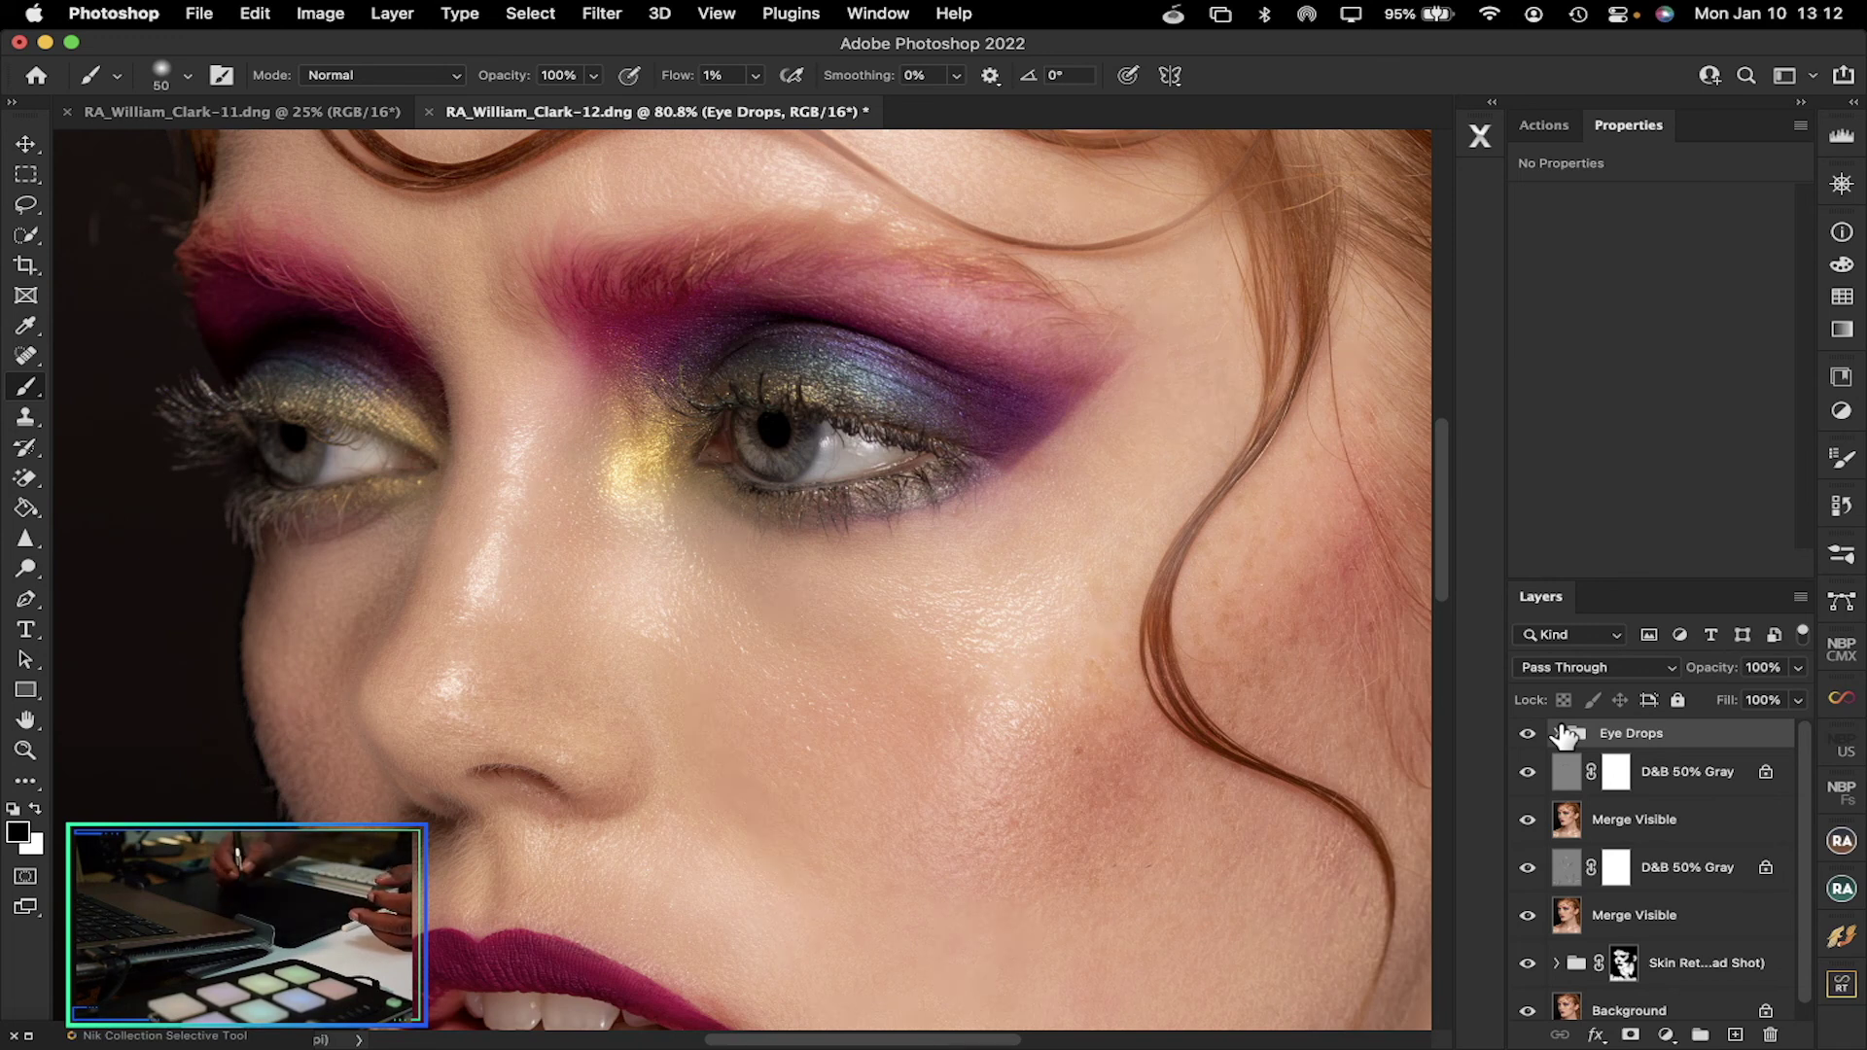
{"action": "left_click_drag", "start_coordinate": [1437, 476], "coordinate": [1503, 446]}
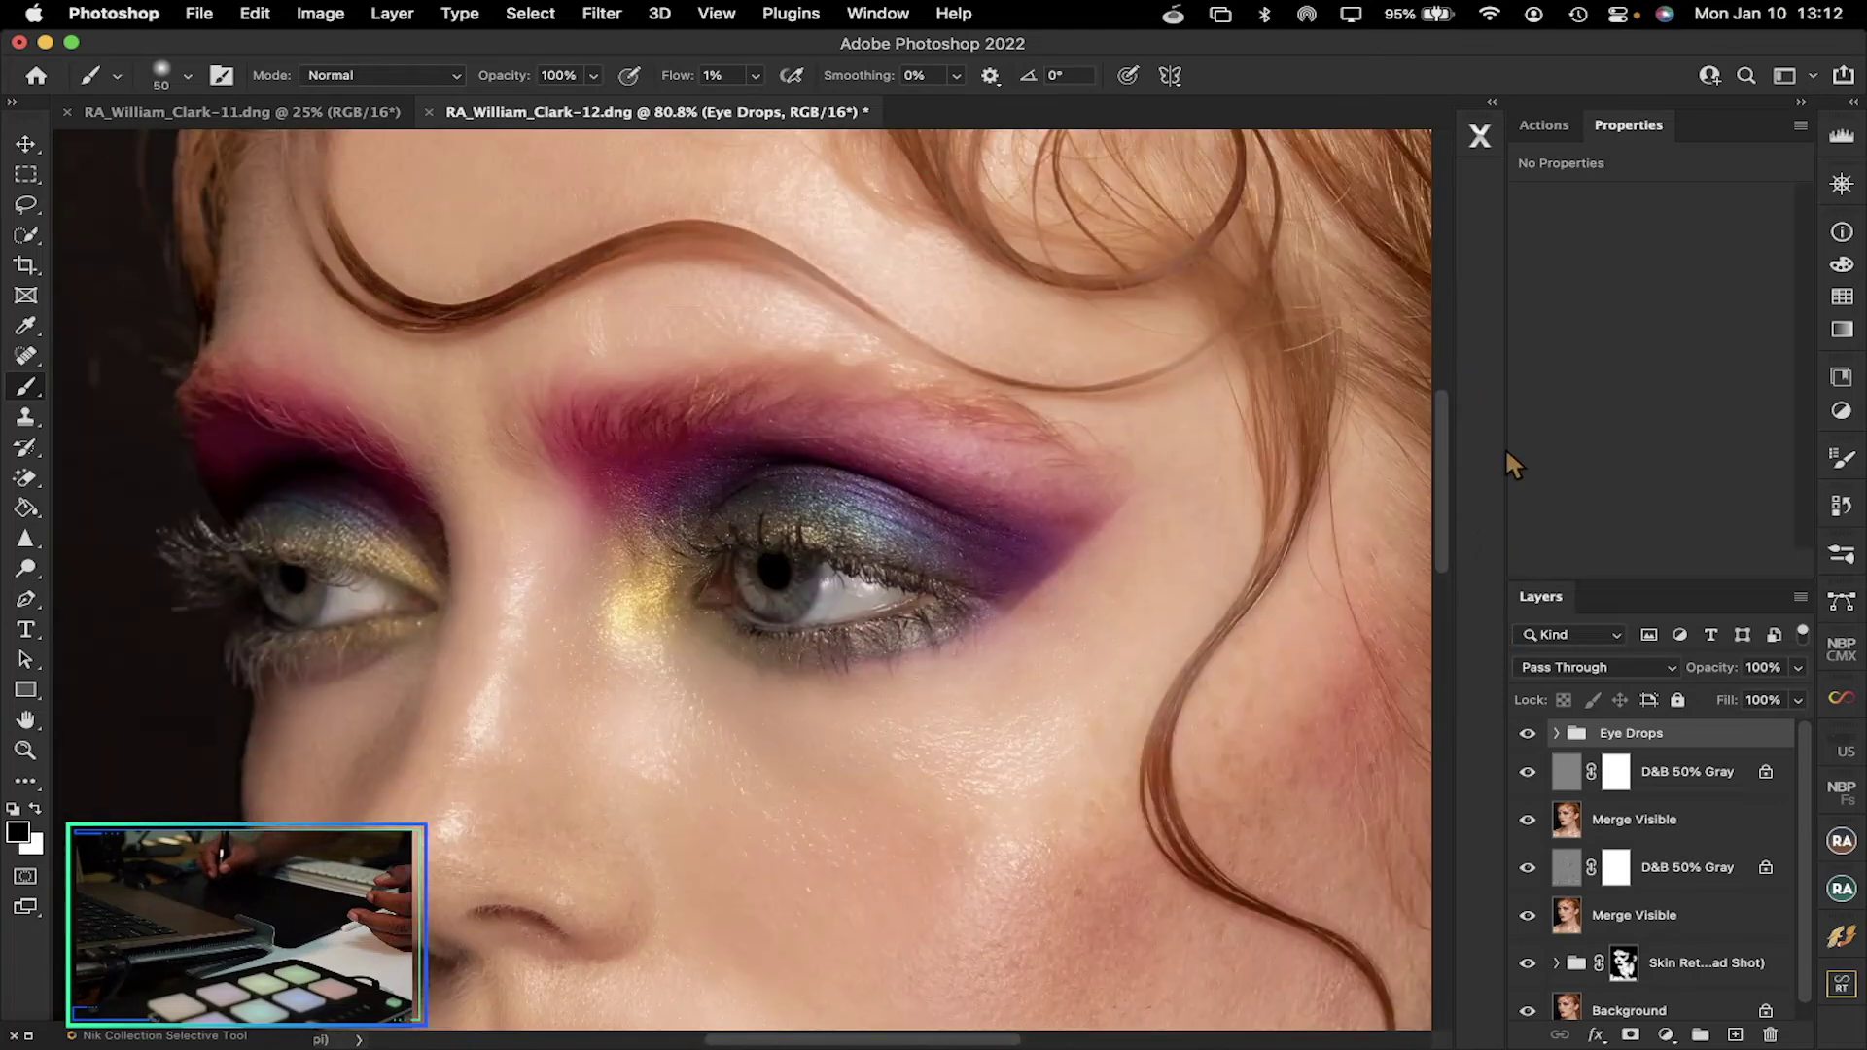
{"action": "left_click_drag", "start_coordinate": [1592, 747], "coordinate": [1772, 1035]}
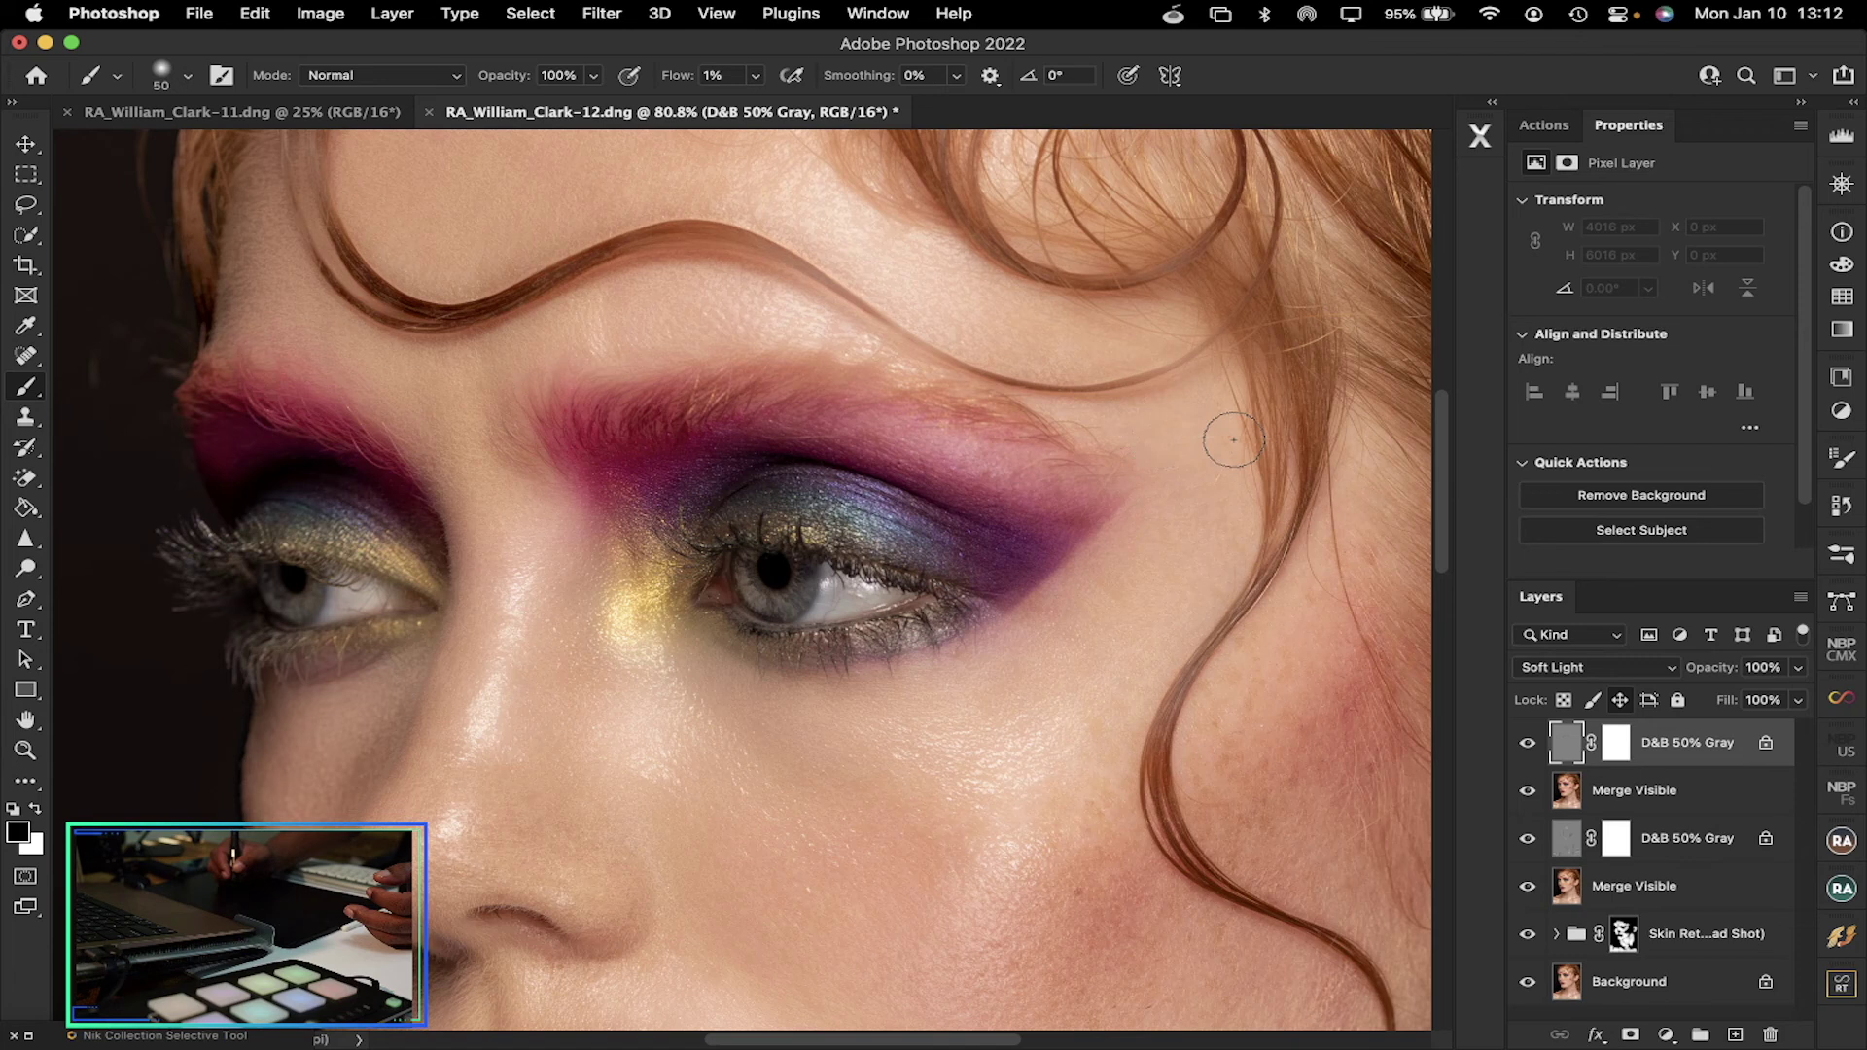
{"action": "left_click_drag", "start_coordinate": [1437, 456], "coordinate": [1443, 420]}
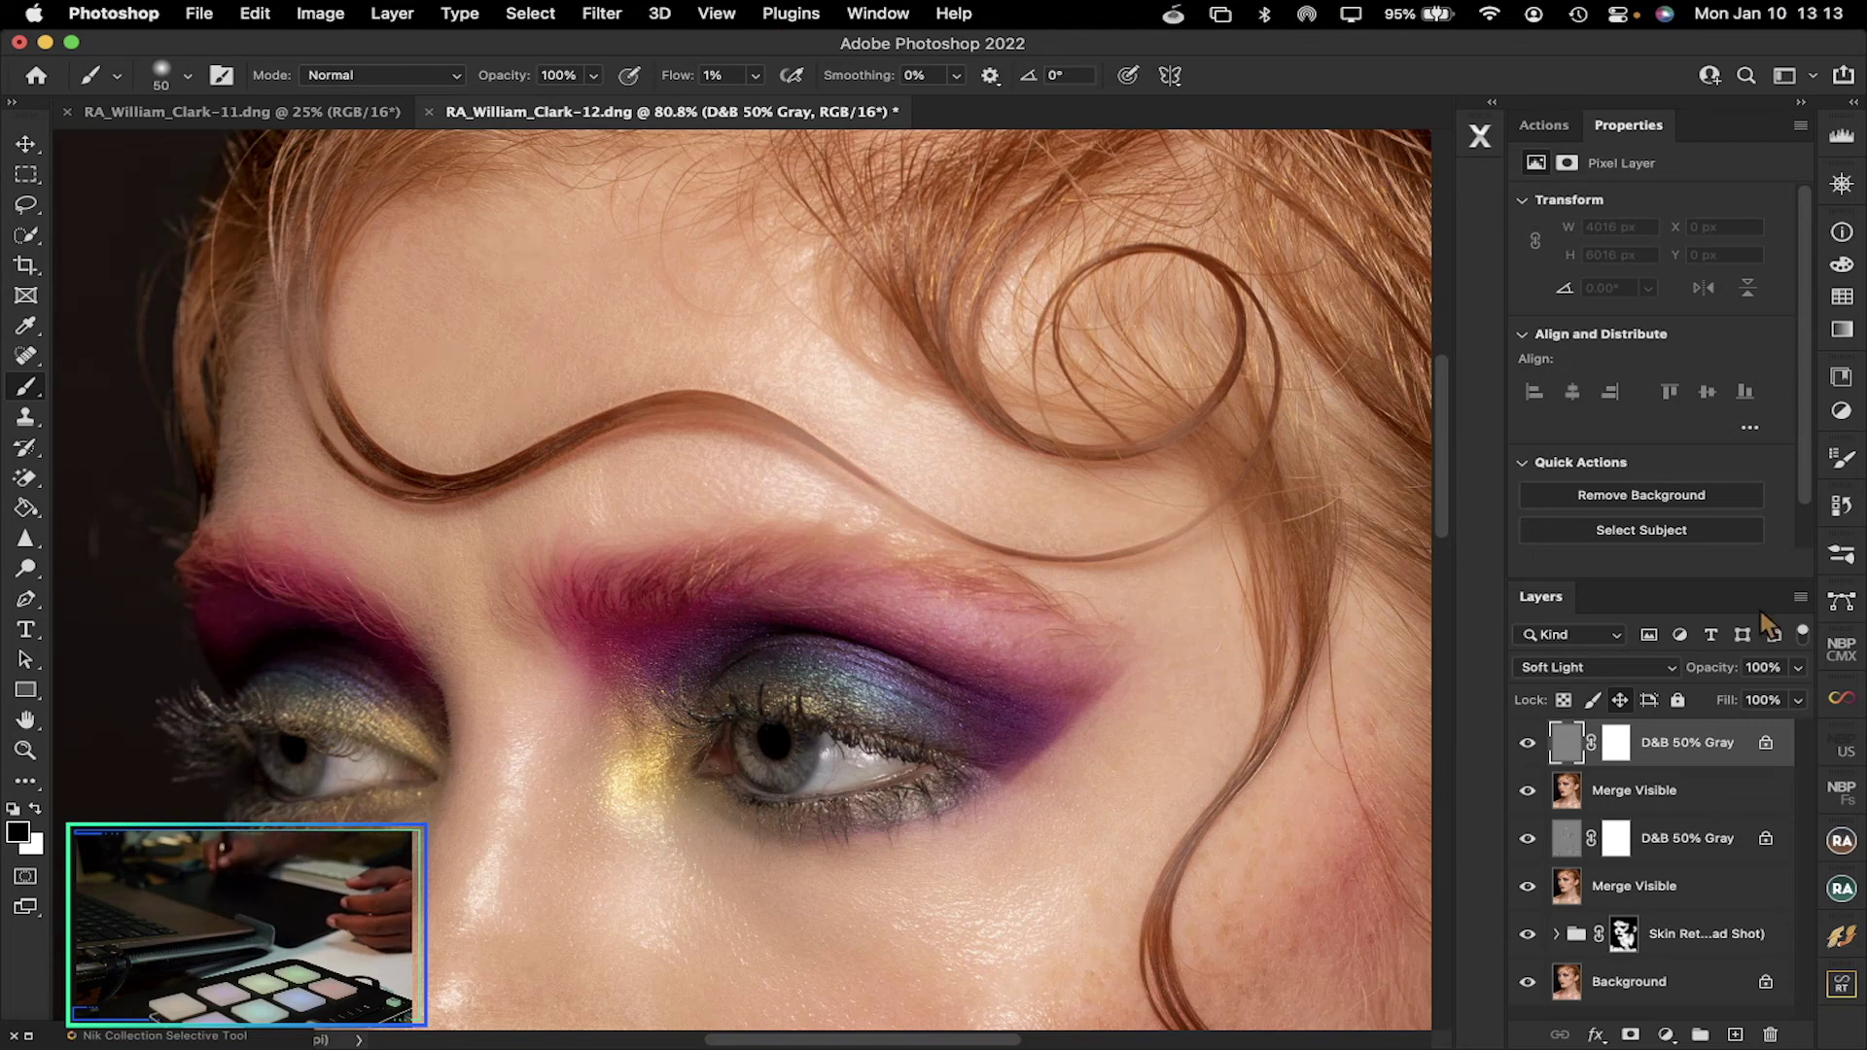
Flatten the image into one Background layer, fit it on screen, and open the Filter menu
{"action": "left_click", "coordinate": [1800, 599]}
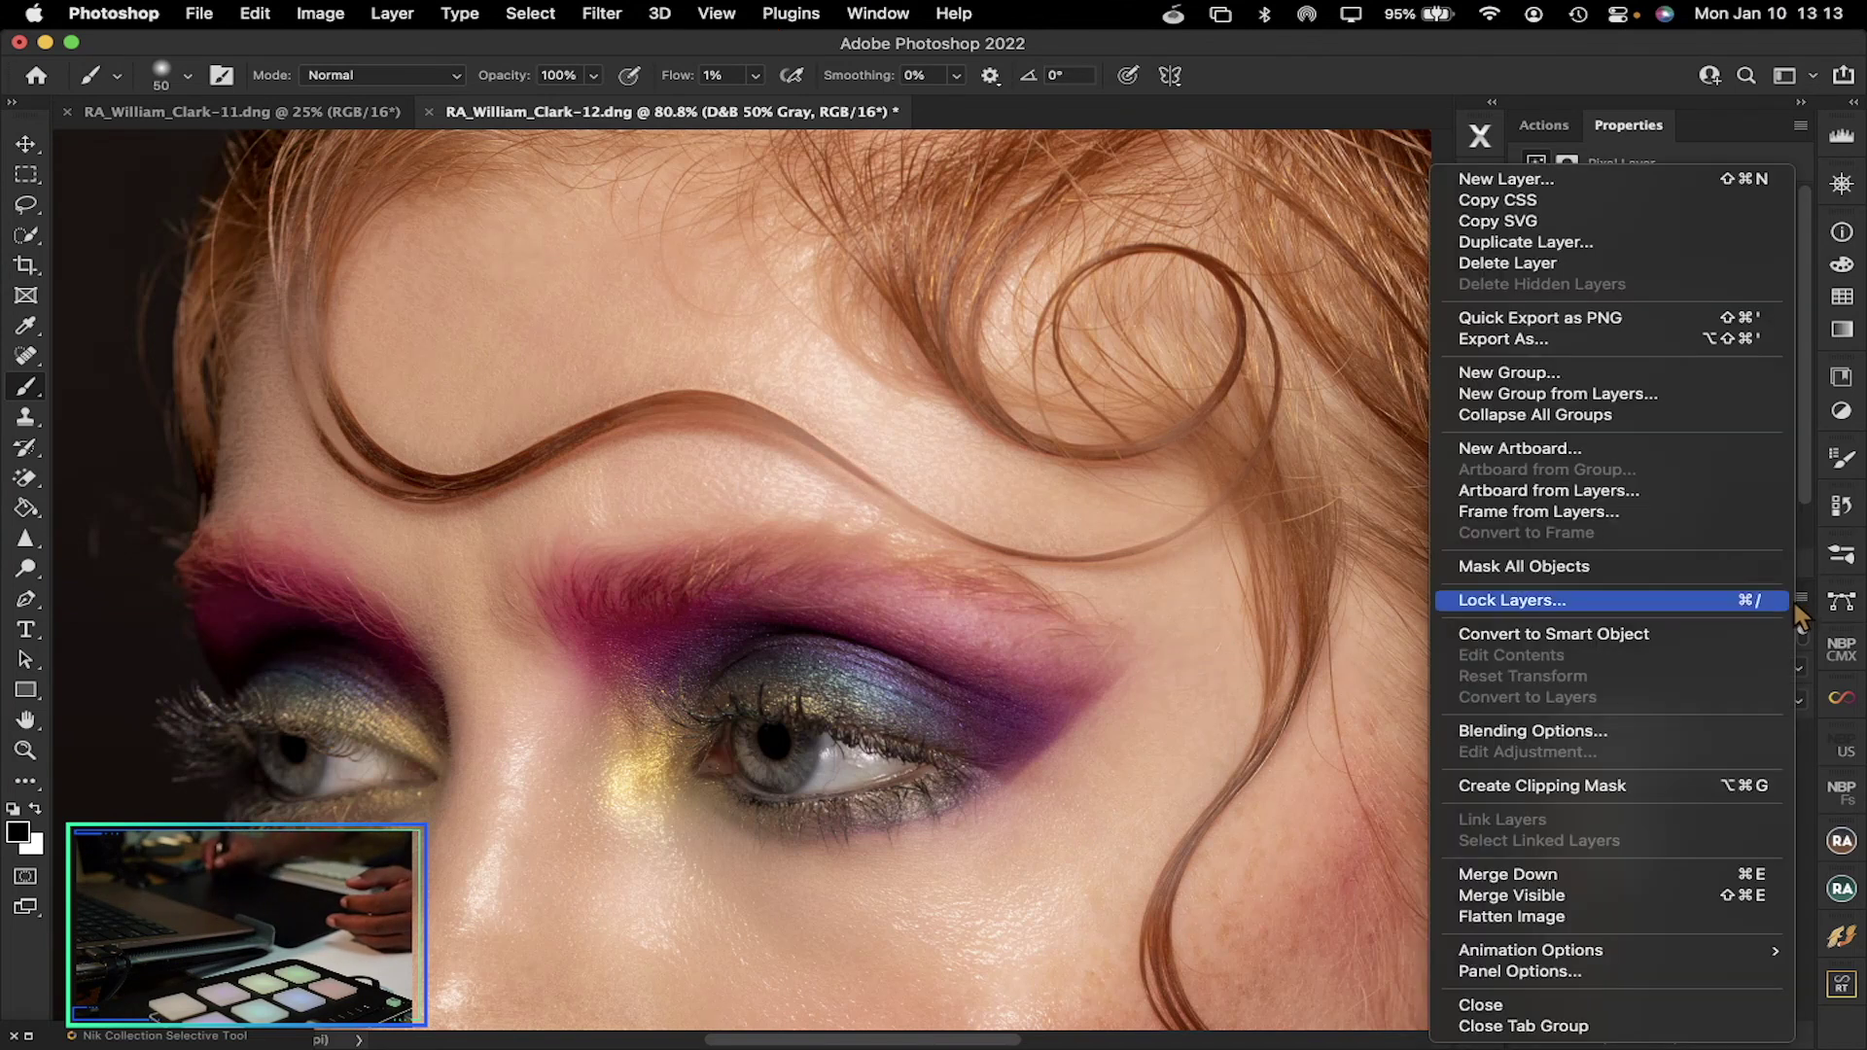
{"action": "left_click", "coordinate": [1487, 916]}
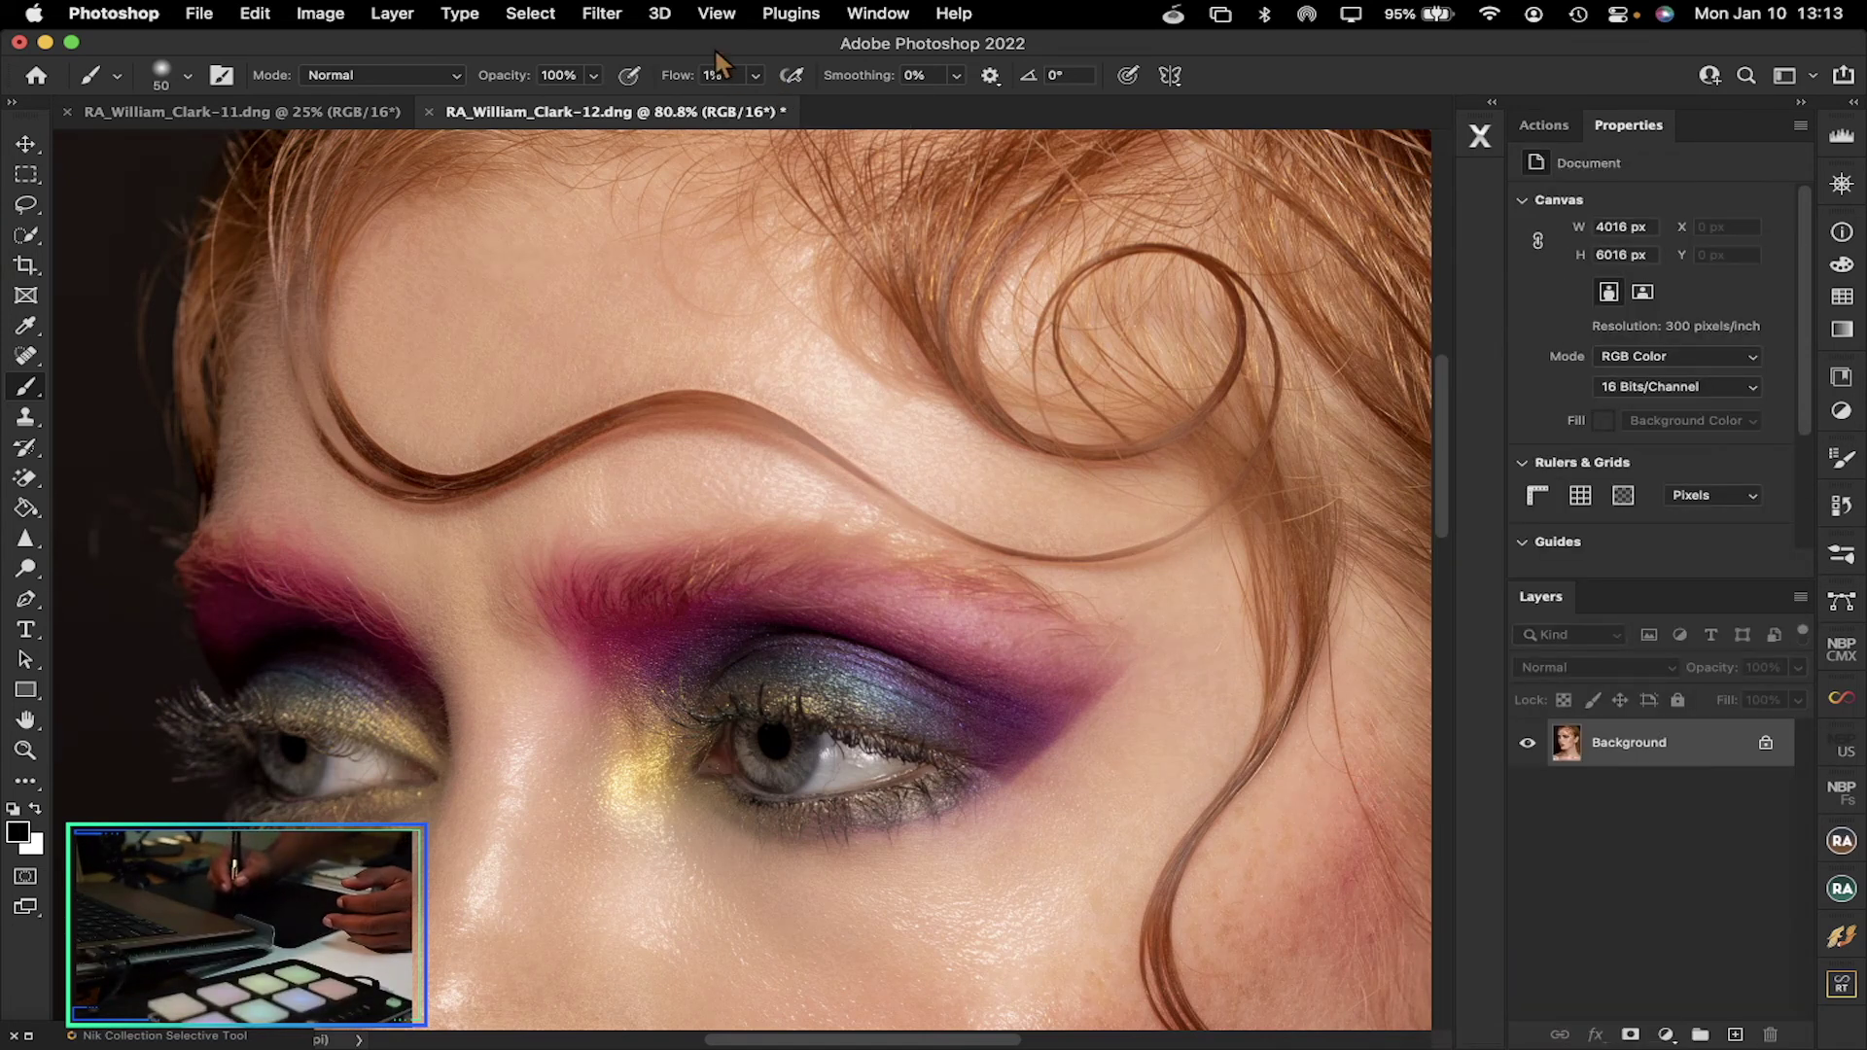
{"action": "key", "text": "super+0"}
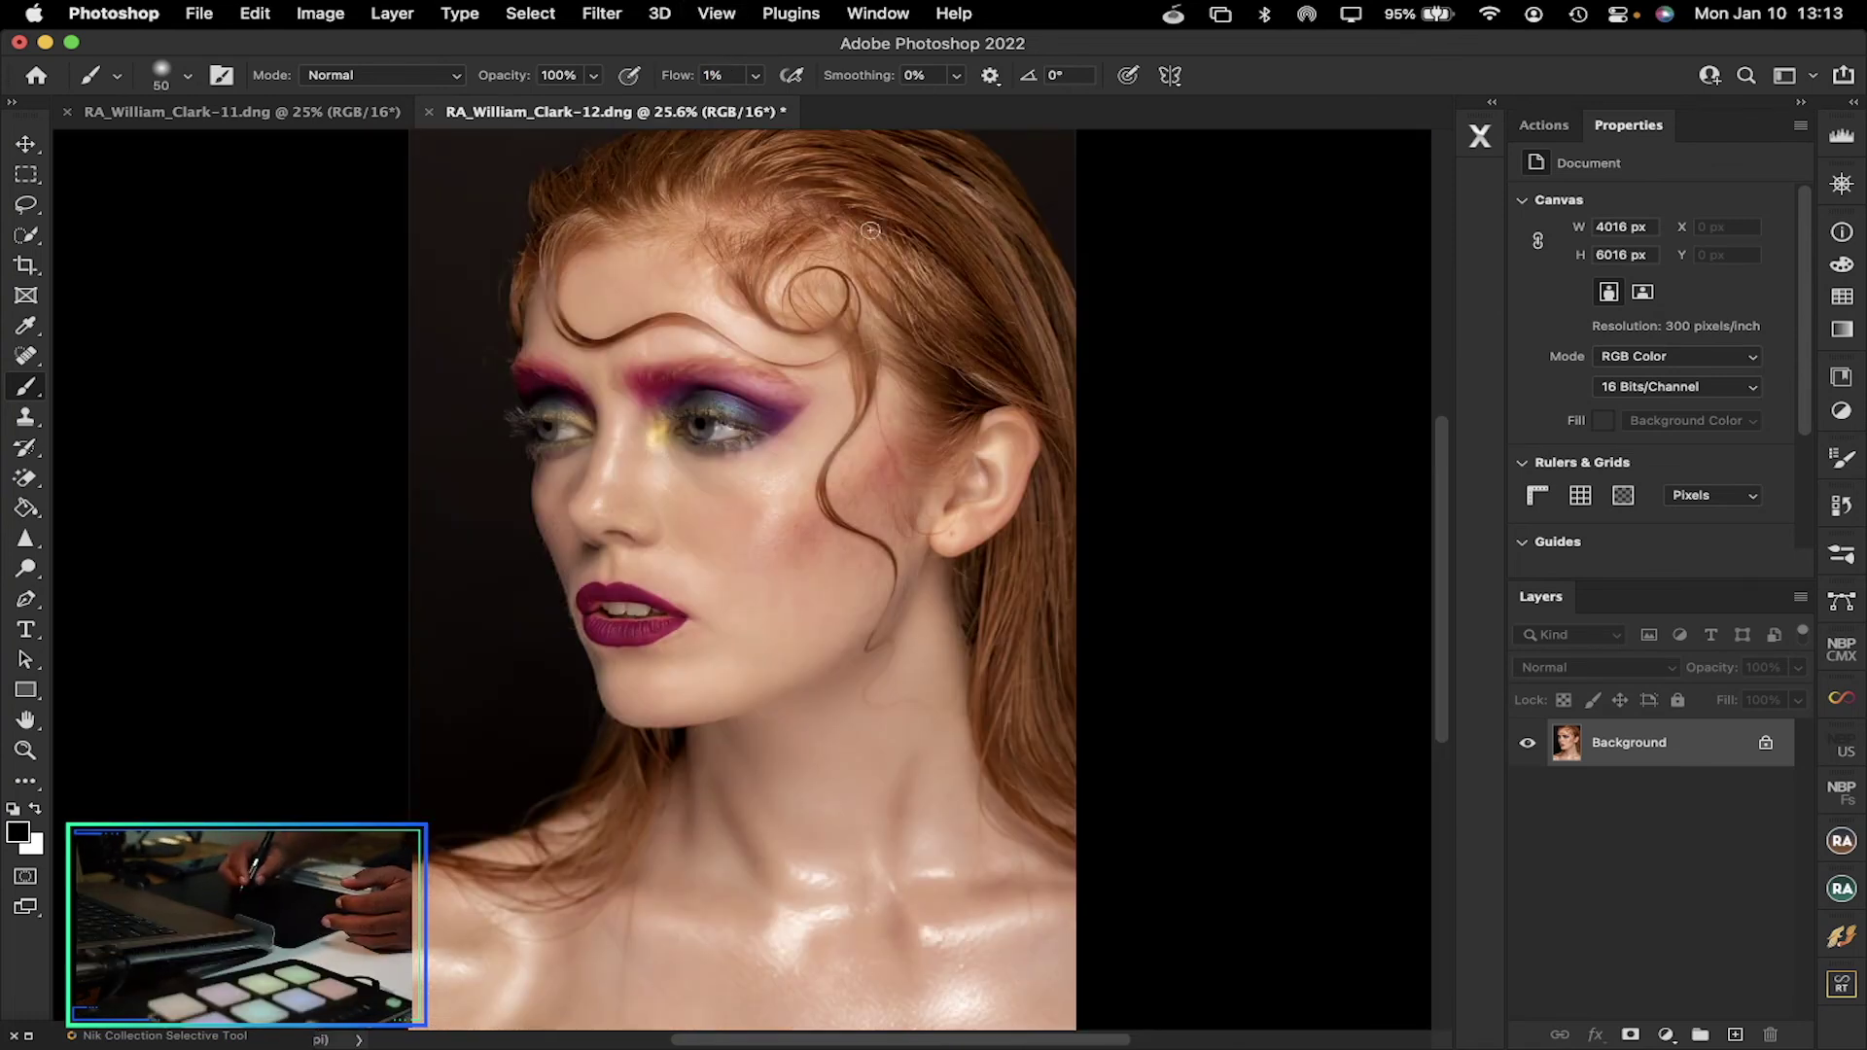
{"action": "left_click", "coordinate": [788, 15]}
{"action": "mouse_move", "coordinate": [644, 22]}
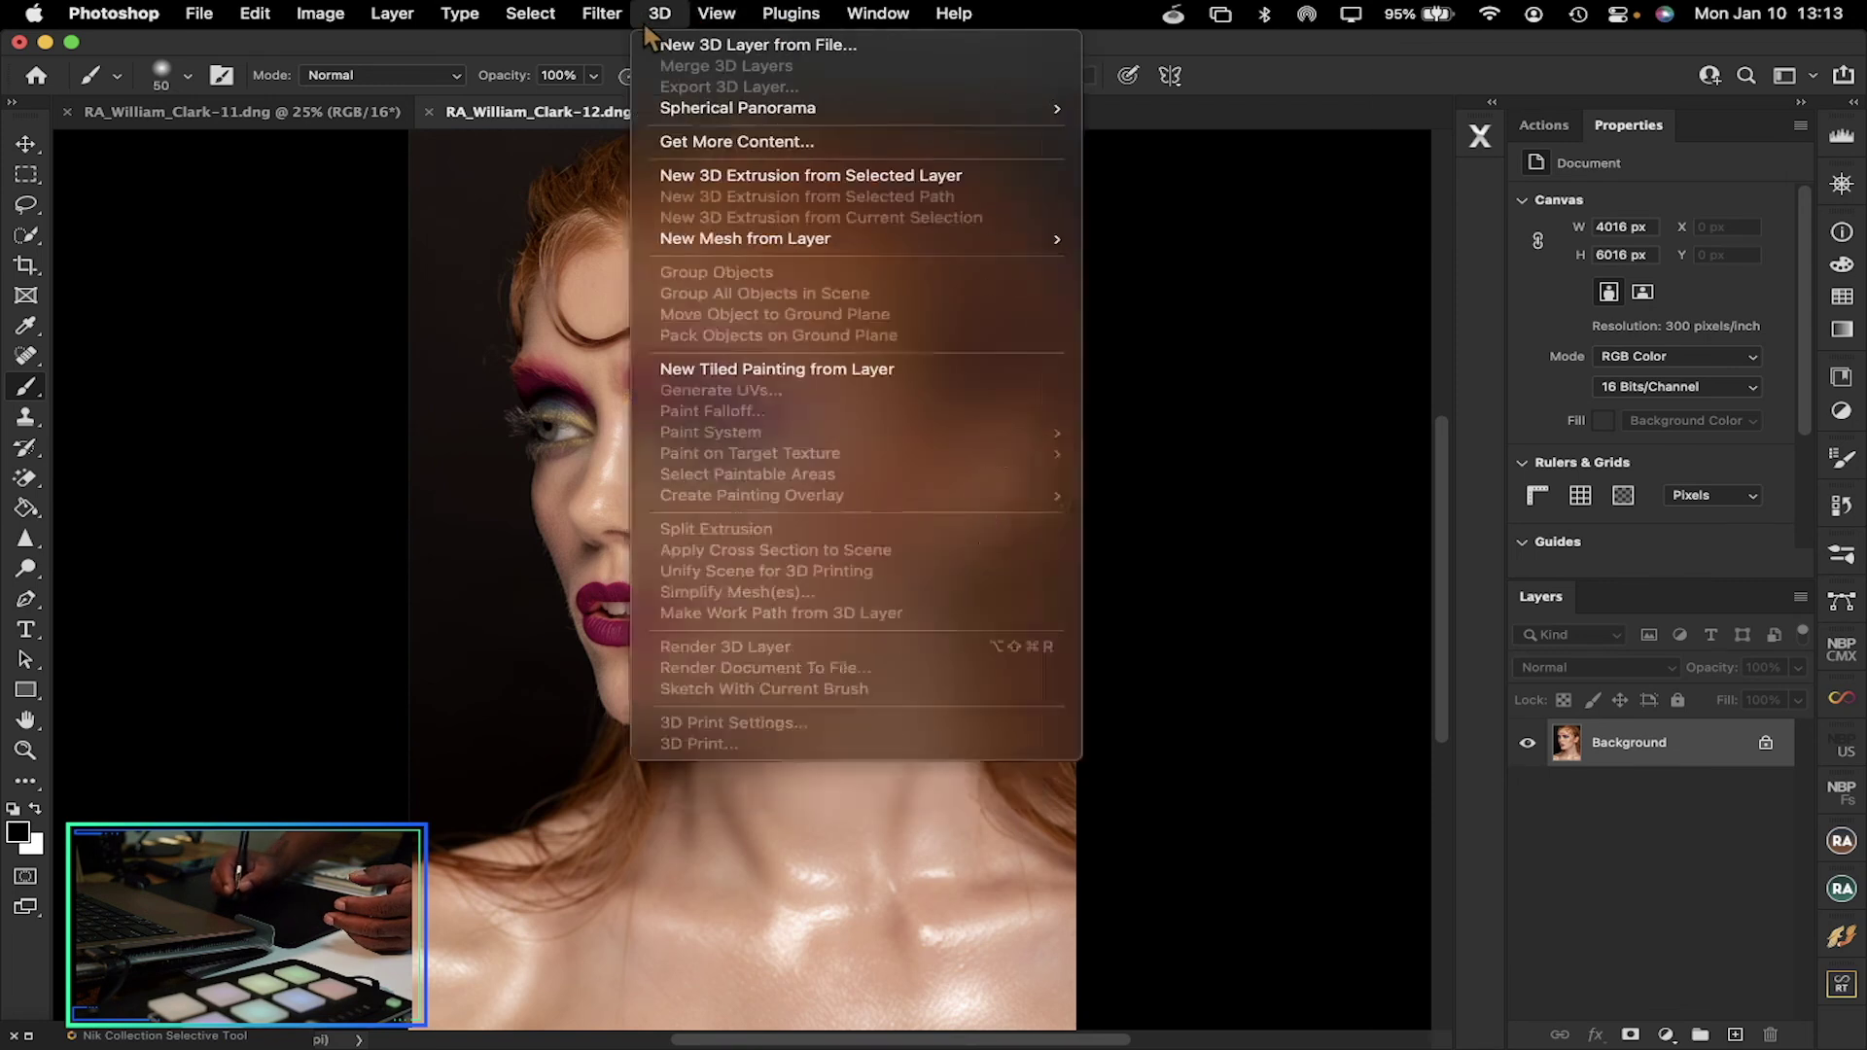
Send the flattened portrait to the Luminar AI plugin via Filter > Skylum Software
{"action": "mouse_move", "coordinate": [875, 681]}
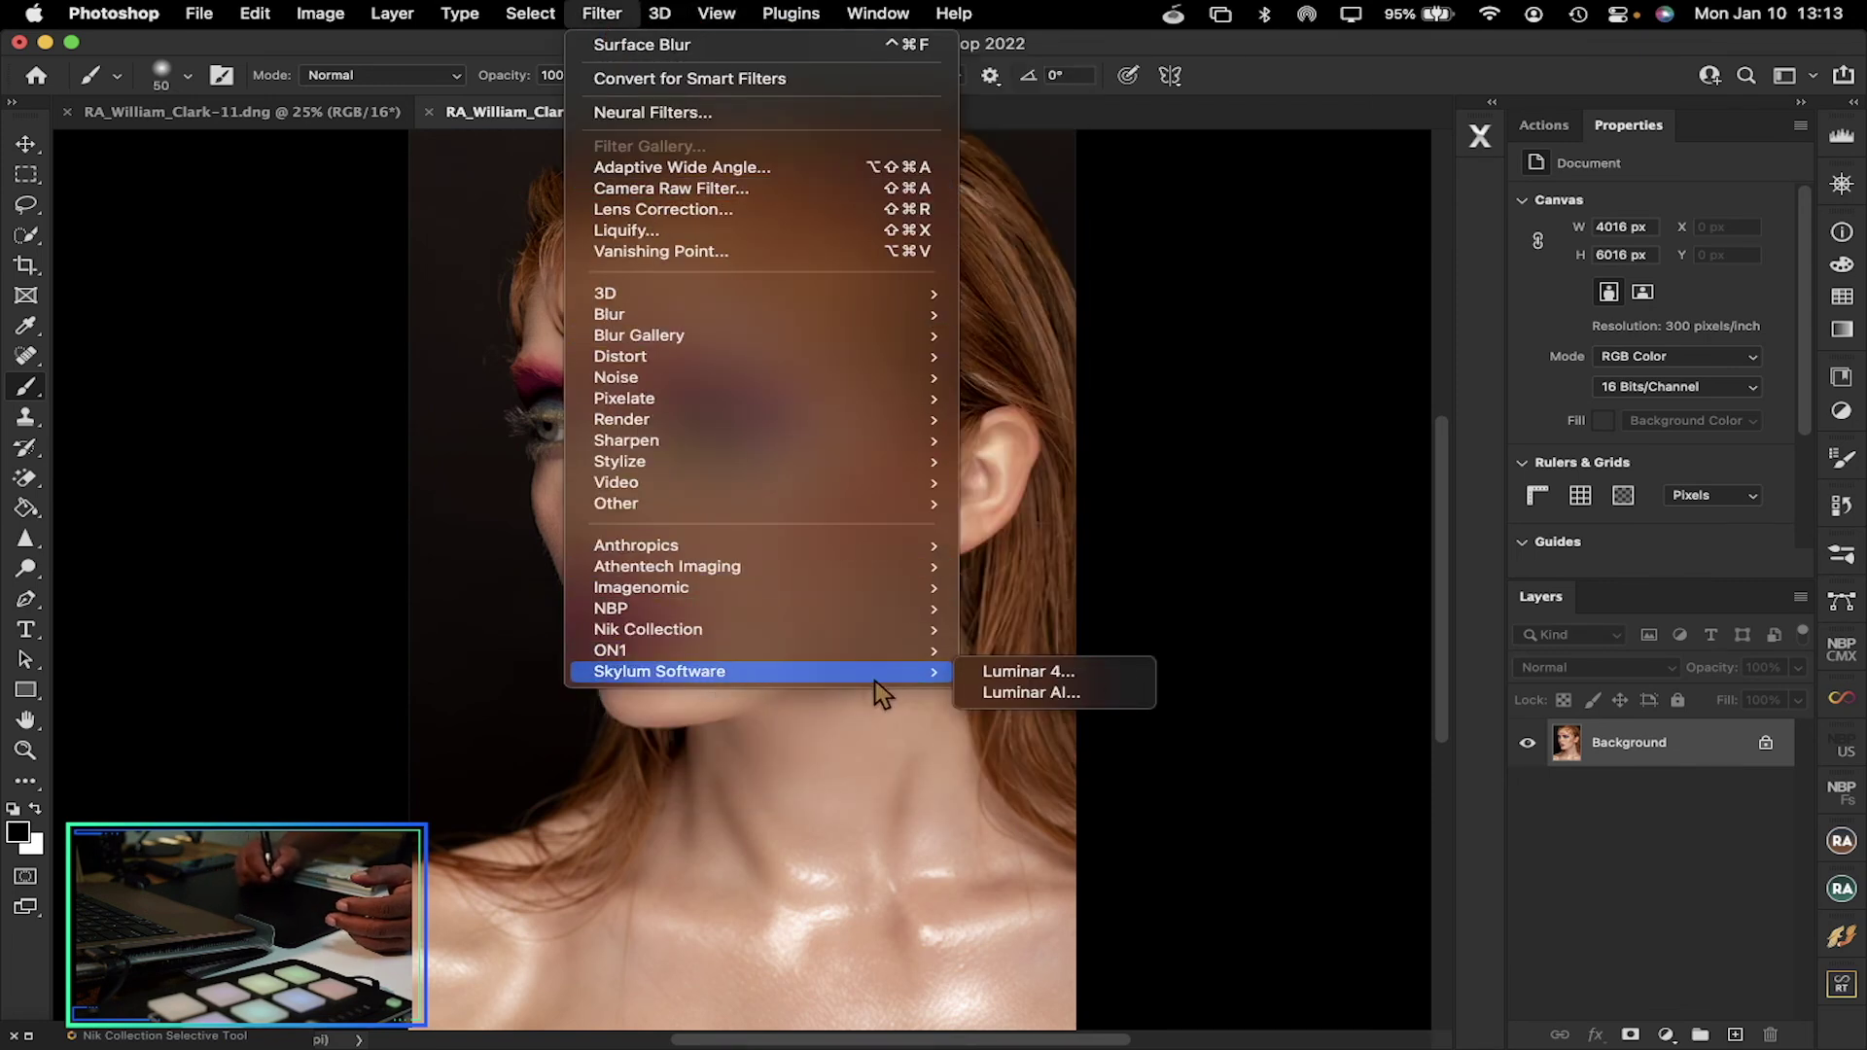
{"action": "left_click", "coordinate": [1050, 693]}
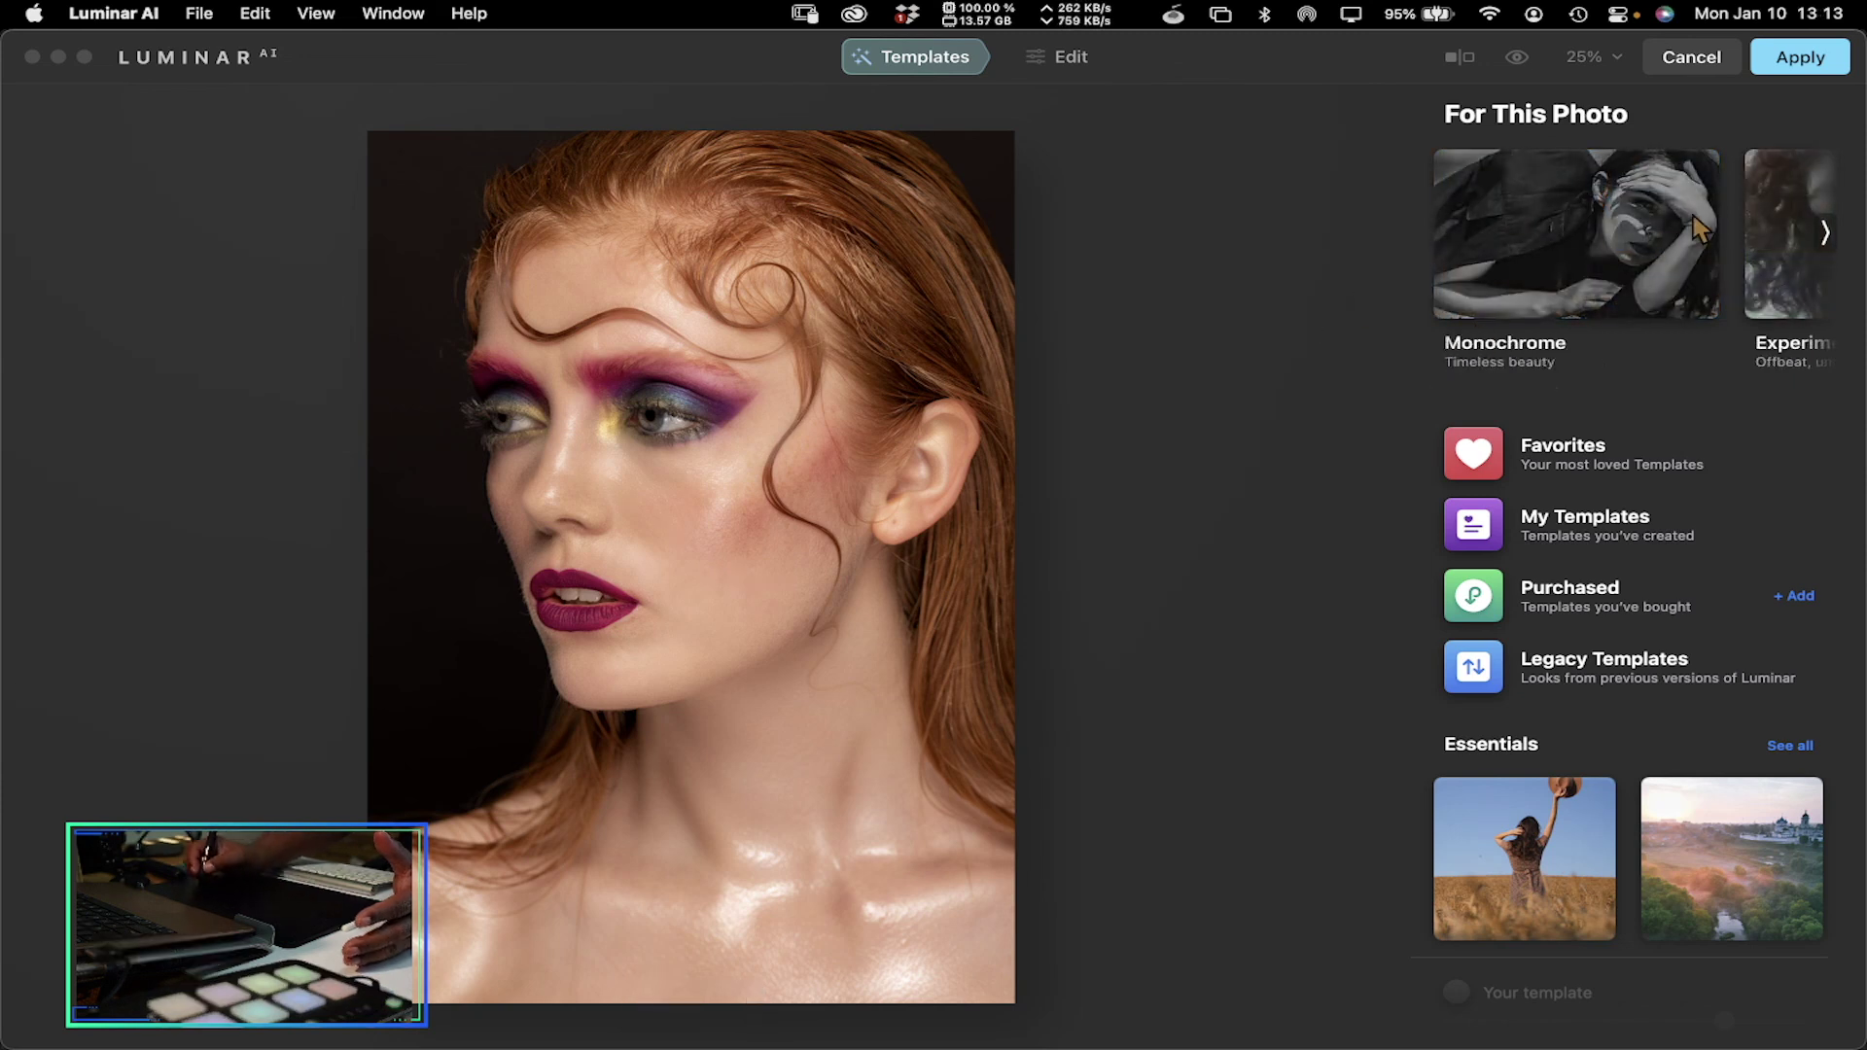
In the Experimental collection, preview Feather Light, Glow and Color Ramp, then settle on Cold Frame
{"action": "left_click", "coordinate": [1825, 235]}
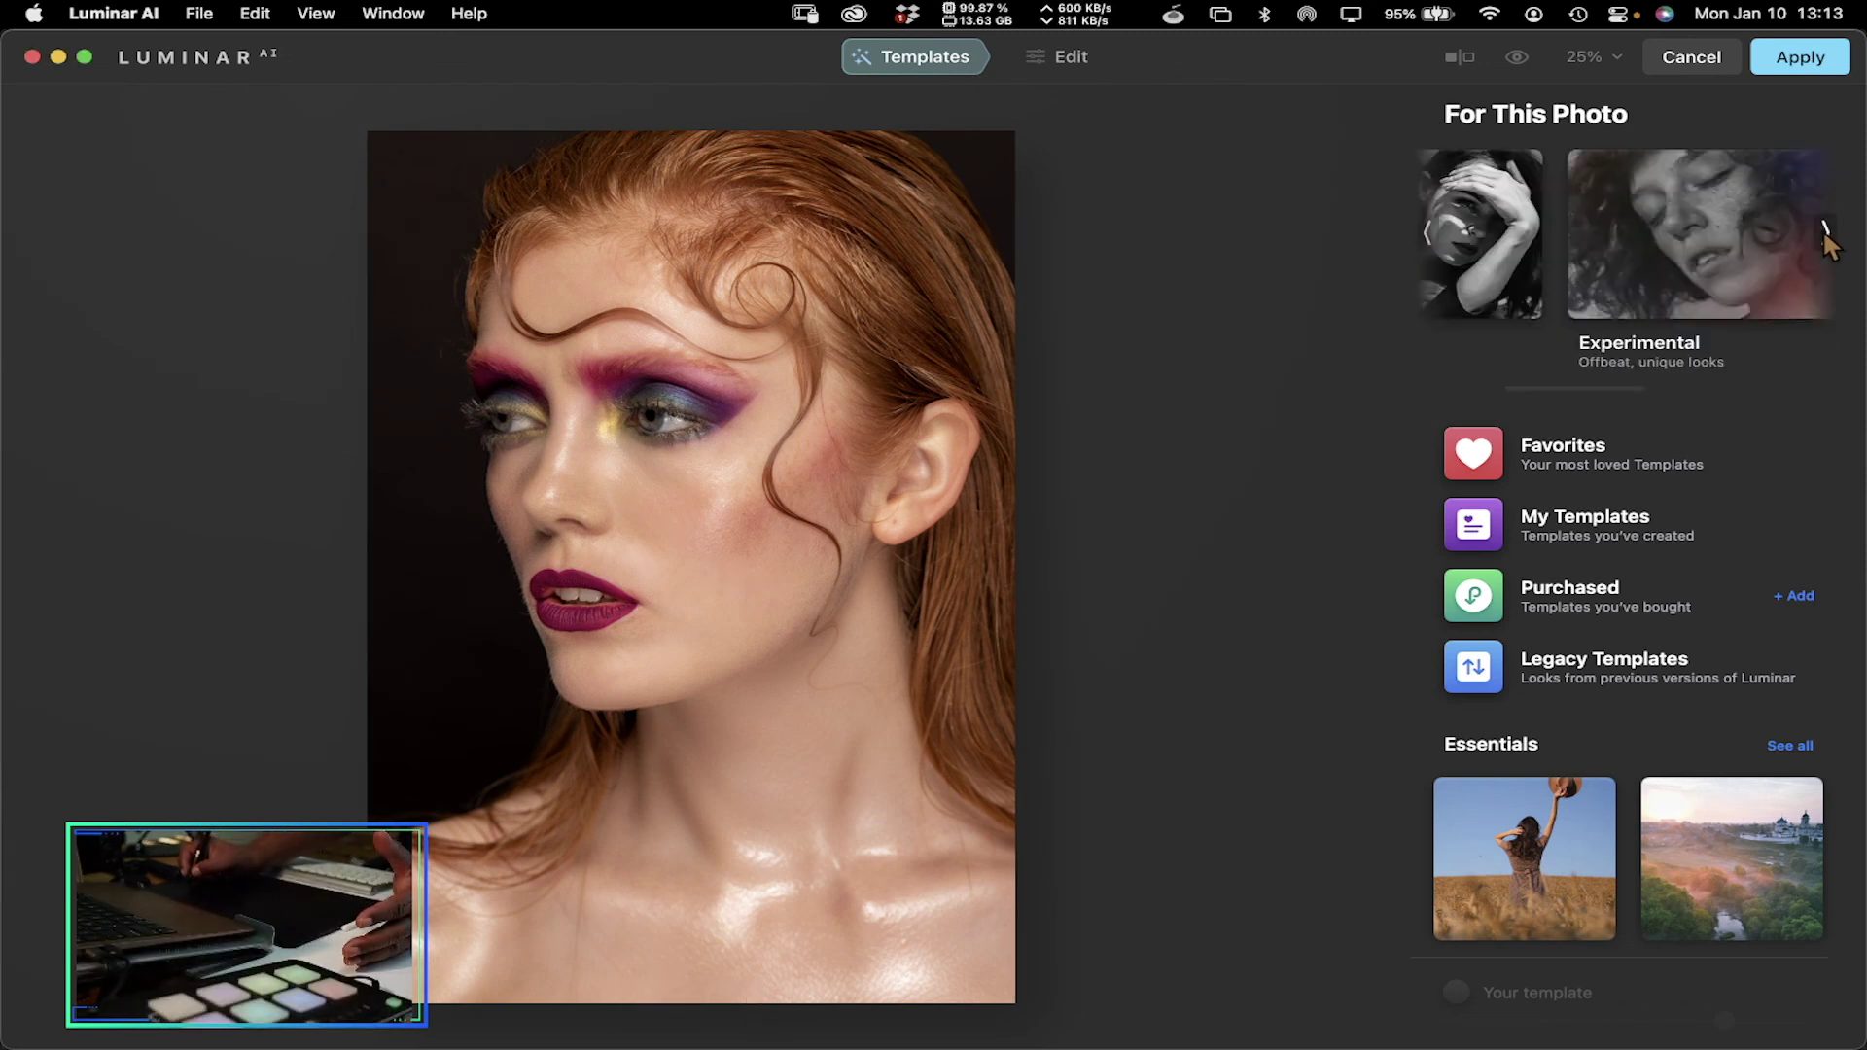
{"action": "left_click", "coordinate": [1653, 248]}
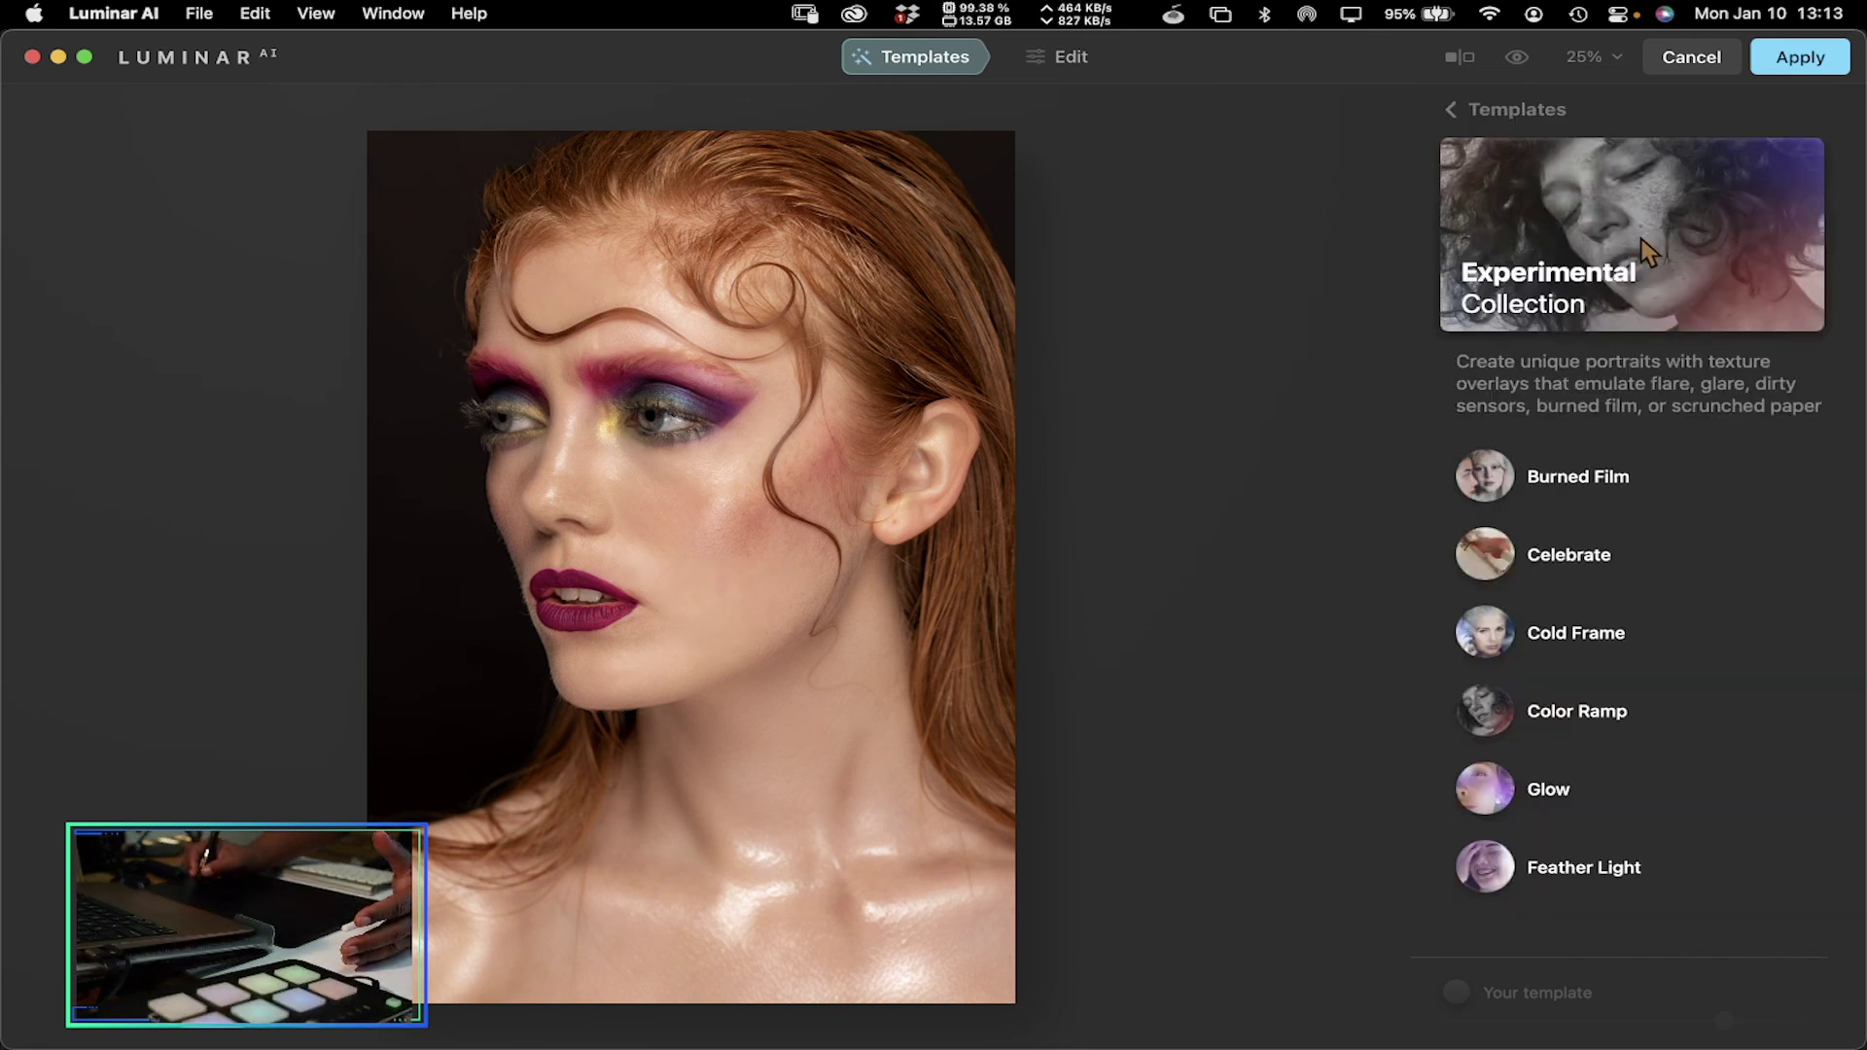
{"action": "left_click", "coordinate": [1495, 634]}
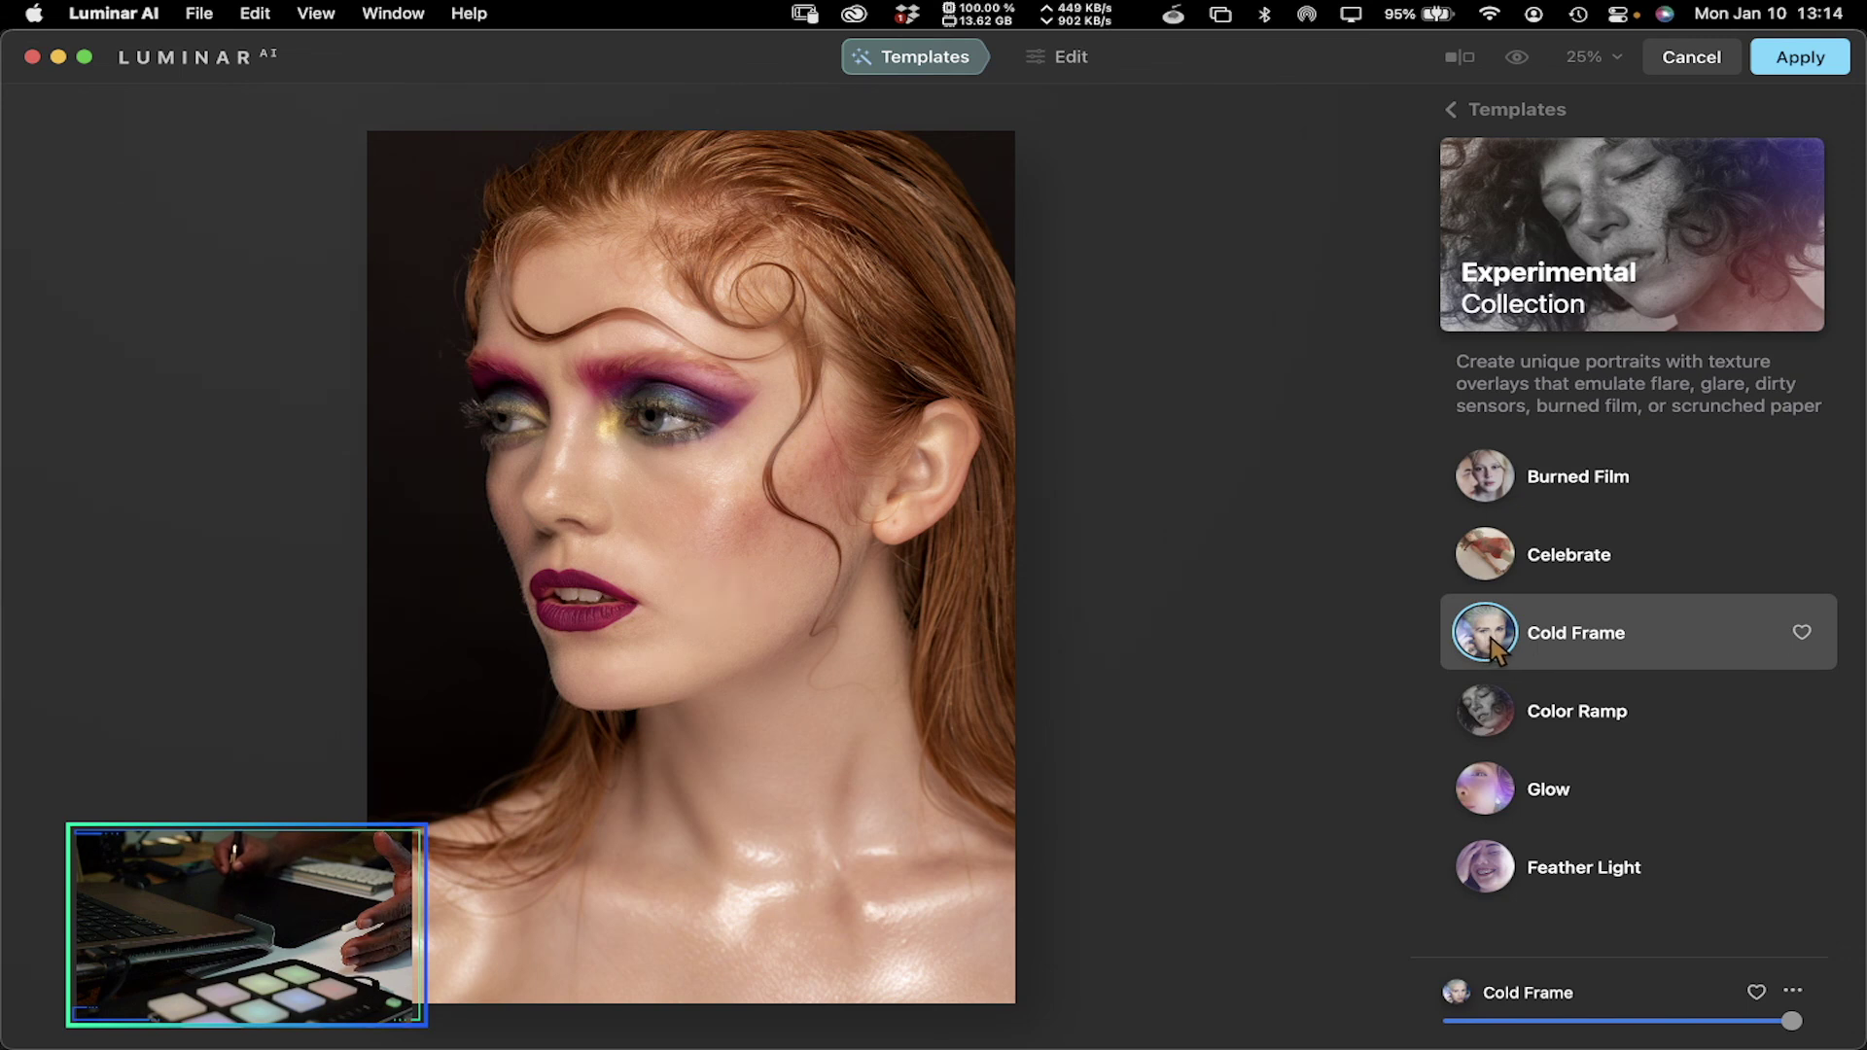
{"action": "left_click", "coordinate": [1494, 868]}
{"action": "left_click", "coordinate": [1496, 792]}
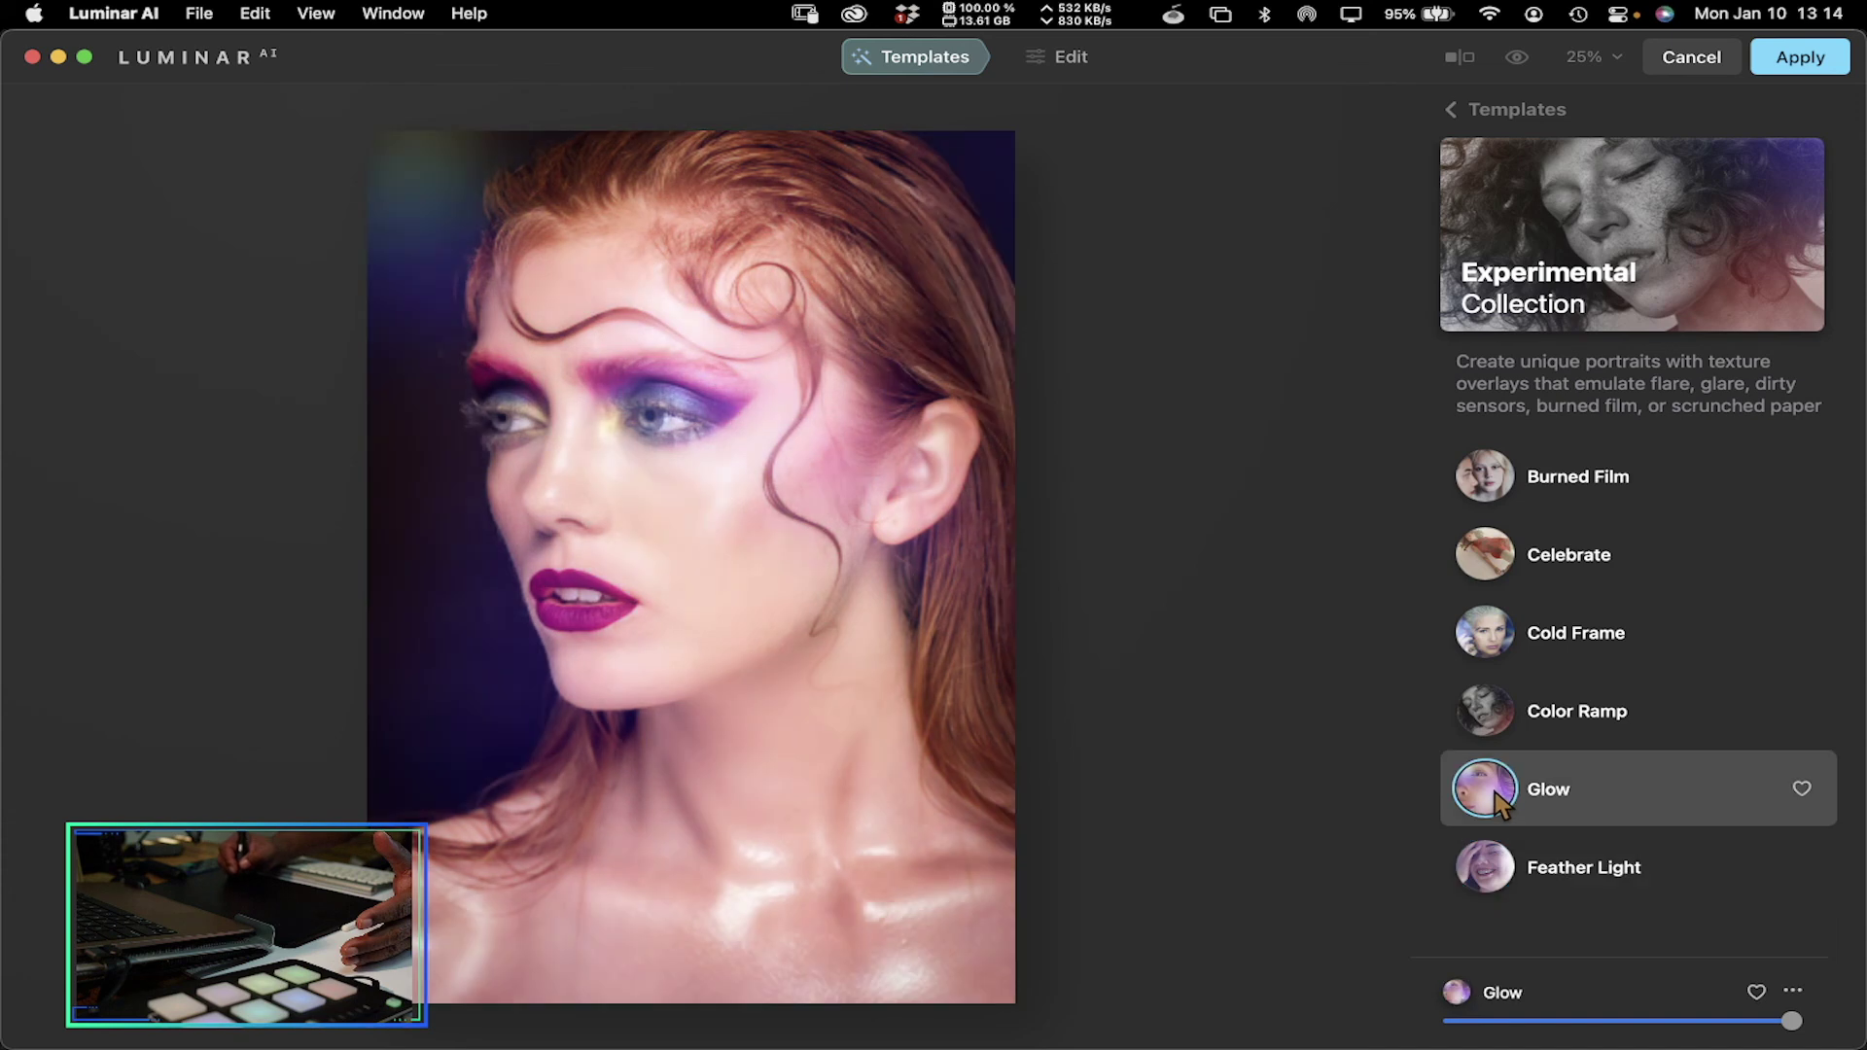
{"action": "left_click", "coordinate": [1494, 731]}
{"action": "left_click", "coordinate": [1480, 654]}
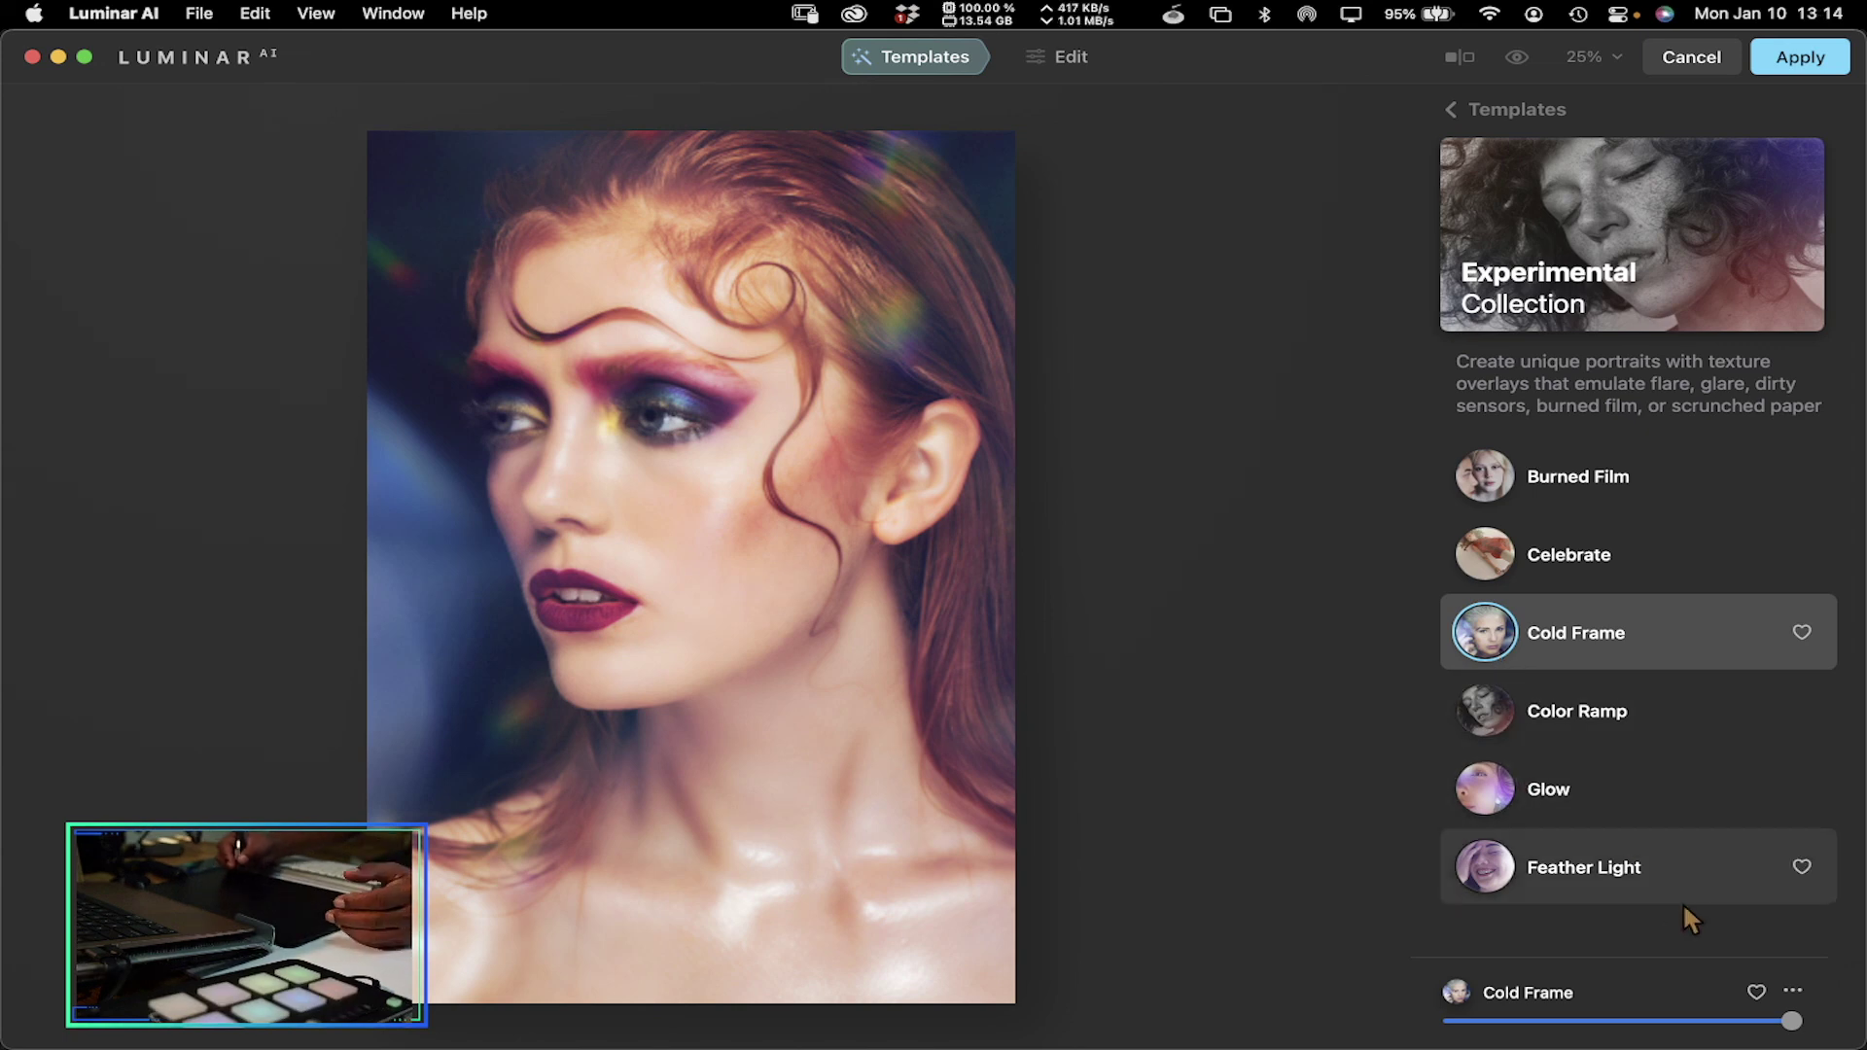
Compare against the original, reapply Cold Frame, and lower its amount slider for a subtler effect
{"action": "double_click", "coordinate": [1791, 1020]}
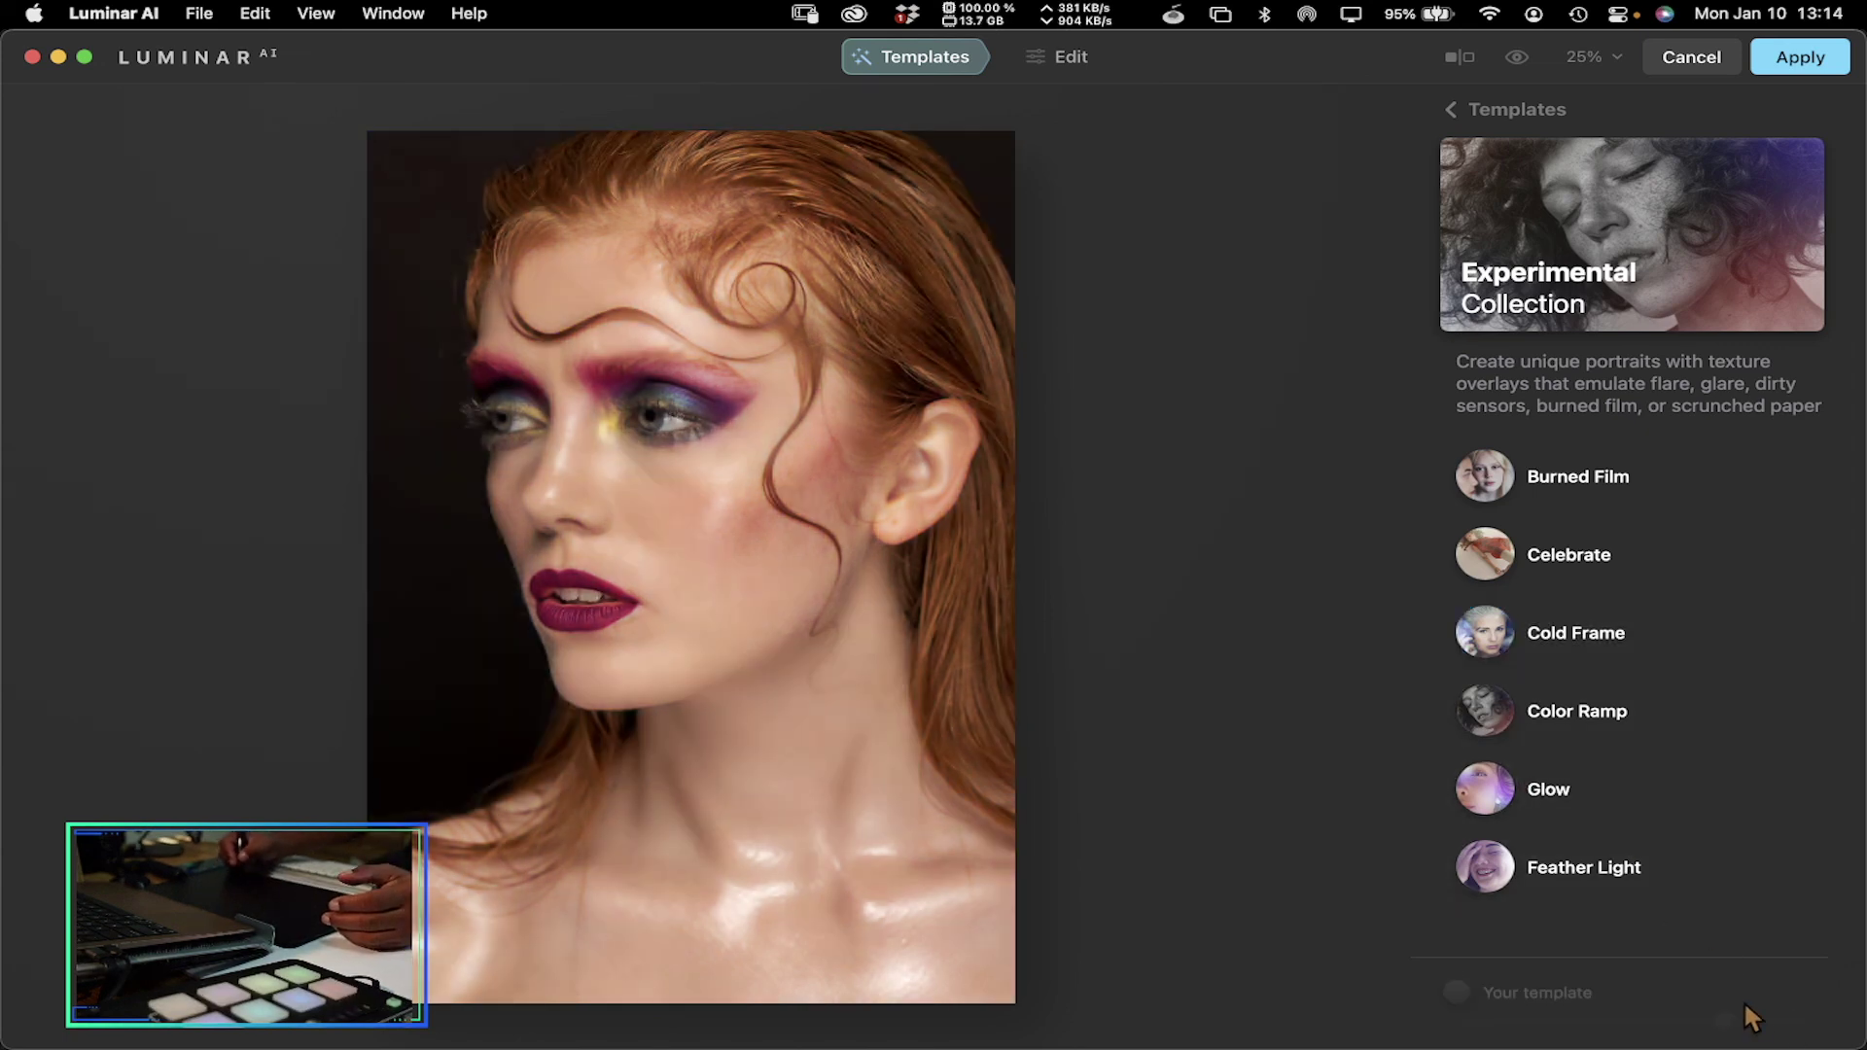
{"action": "left_click", "coordinate": [1595, 644]}
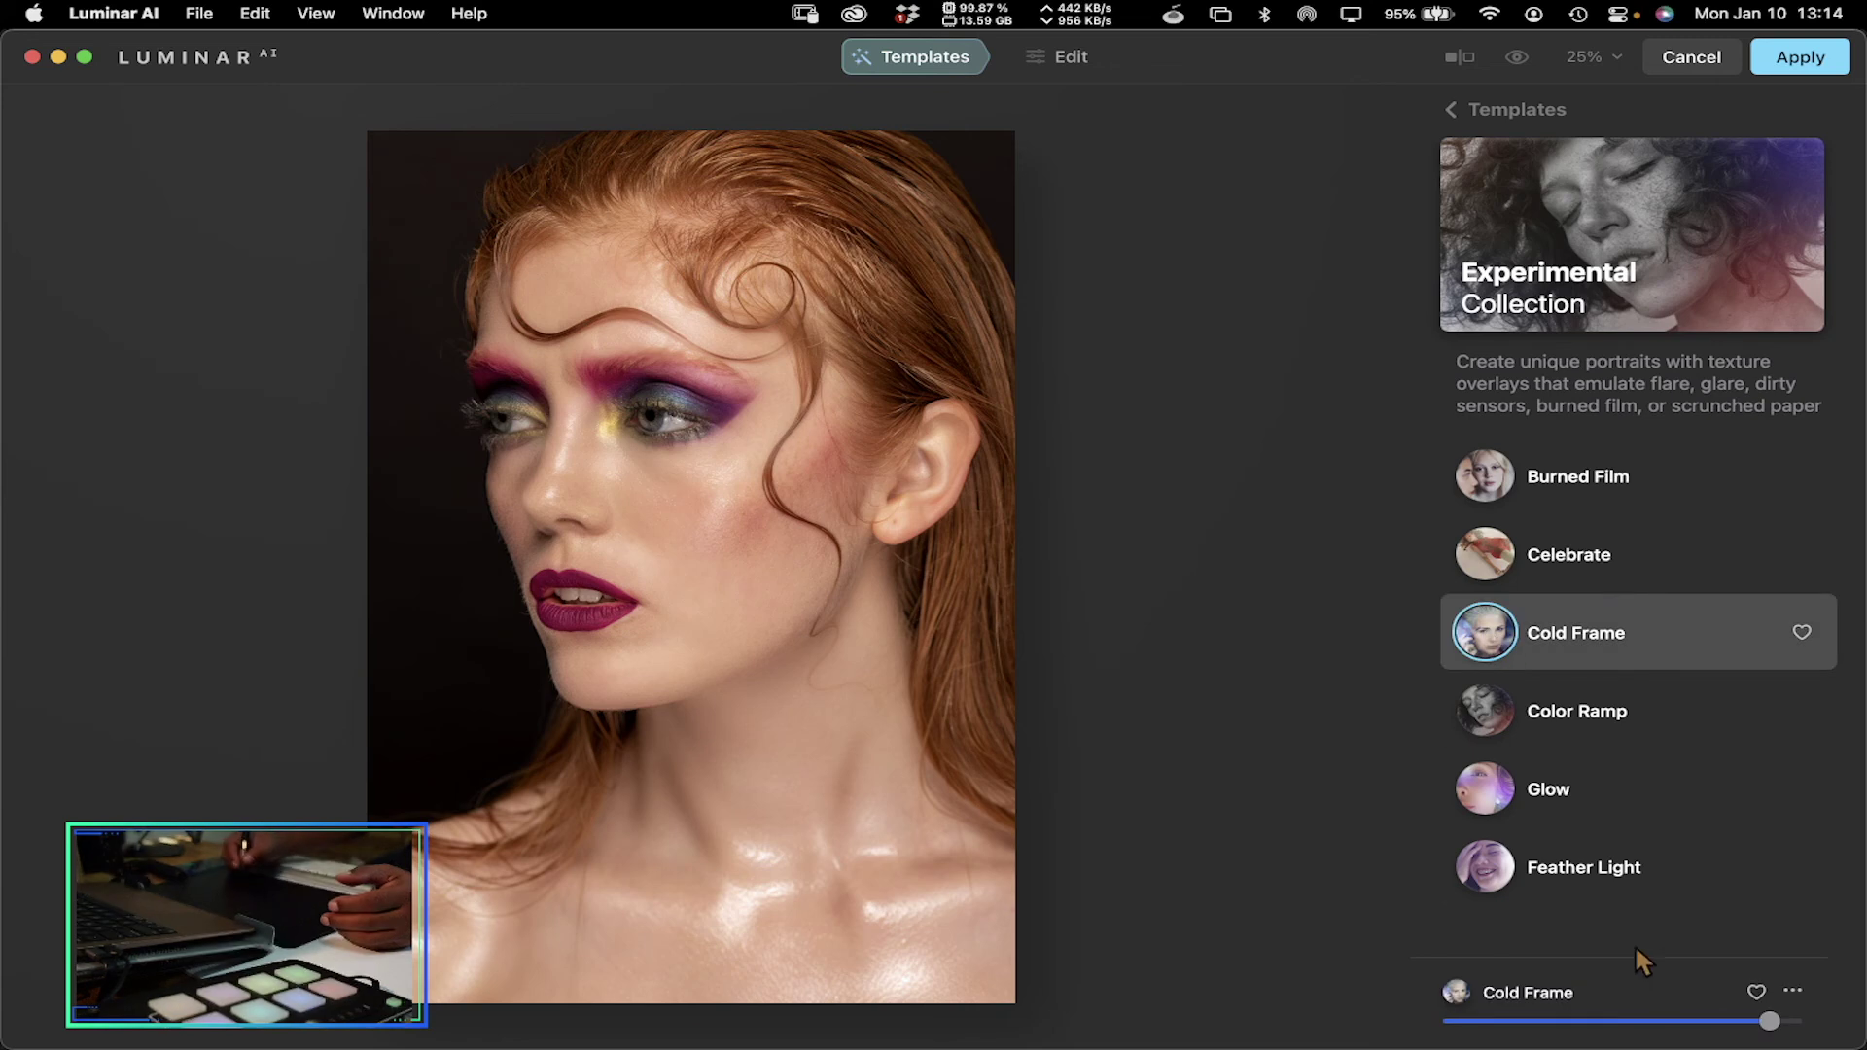
{"action": "key", "text": "XF86AudioRaiseVolume"}
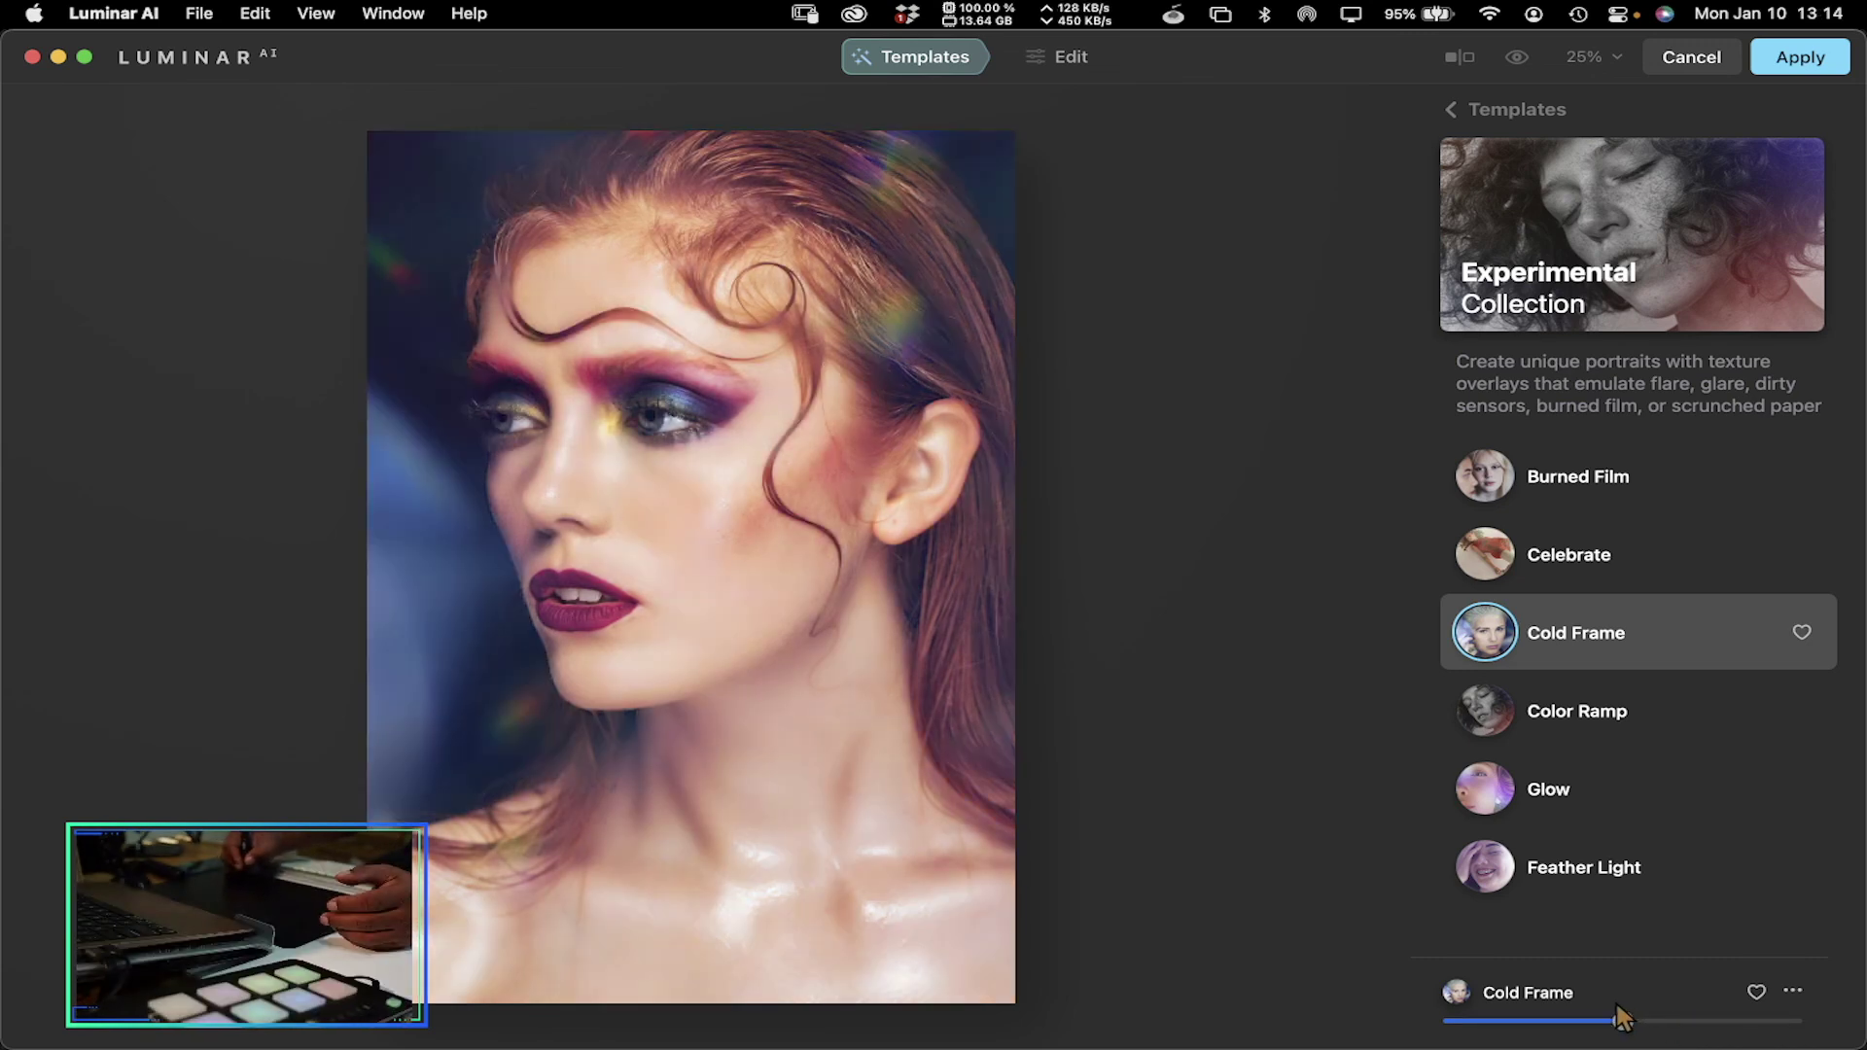
{"action": "left_click", "coordinate": [1575, 1021]}
{"action": "left_click_drag", "start_coordinate": [1577, 1021], "coordinate": [1542, 1021]}
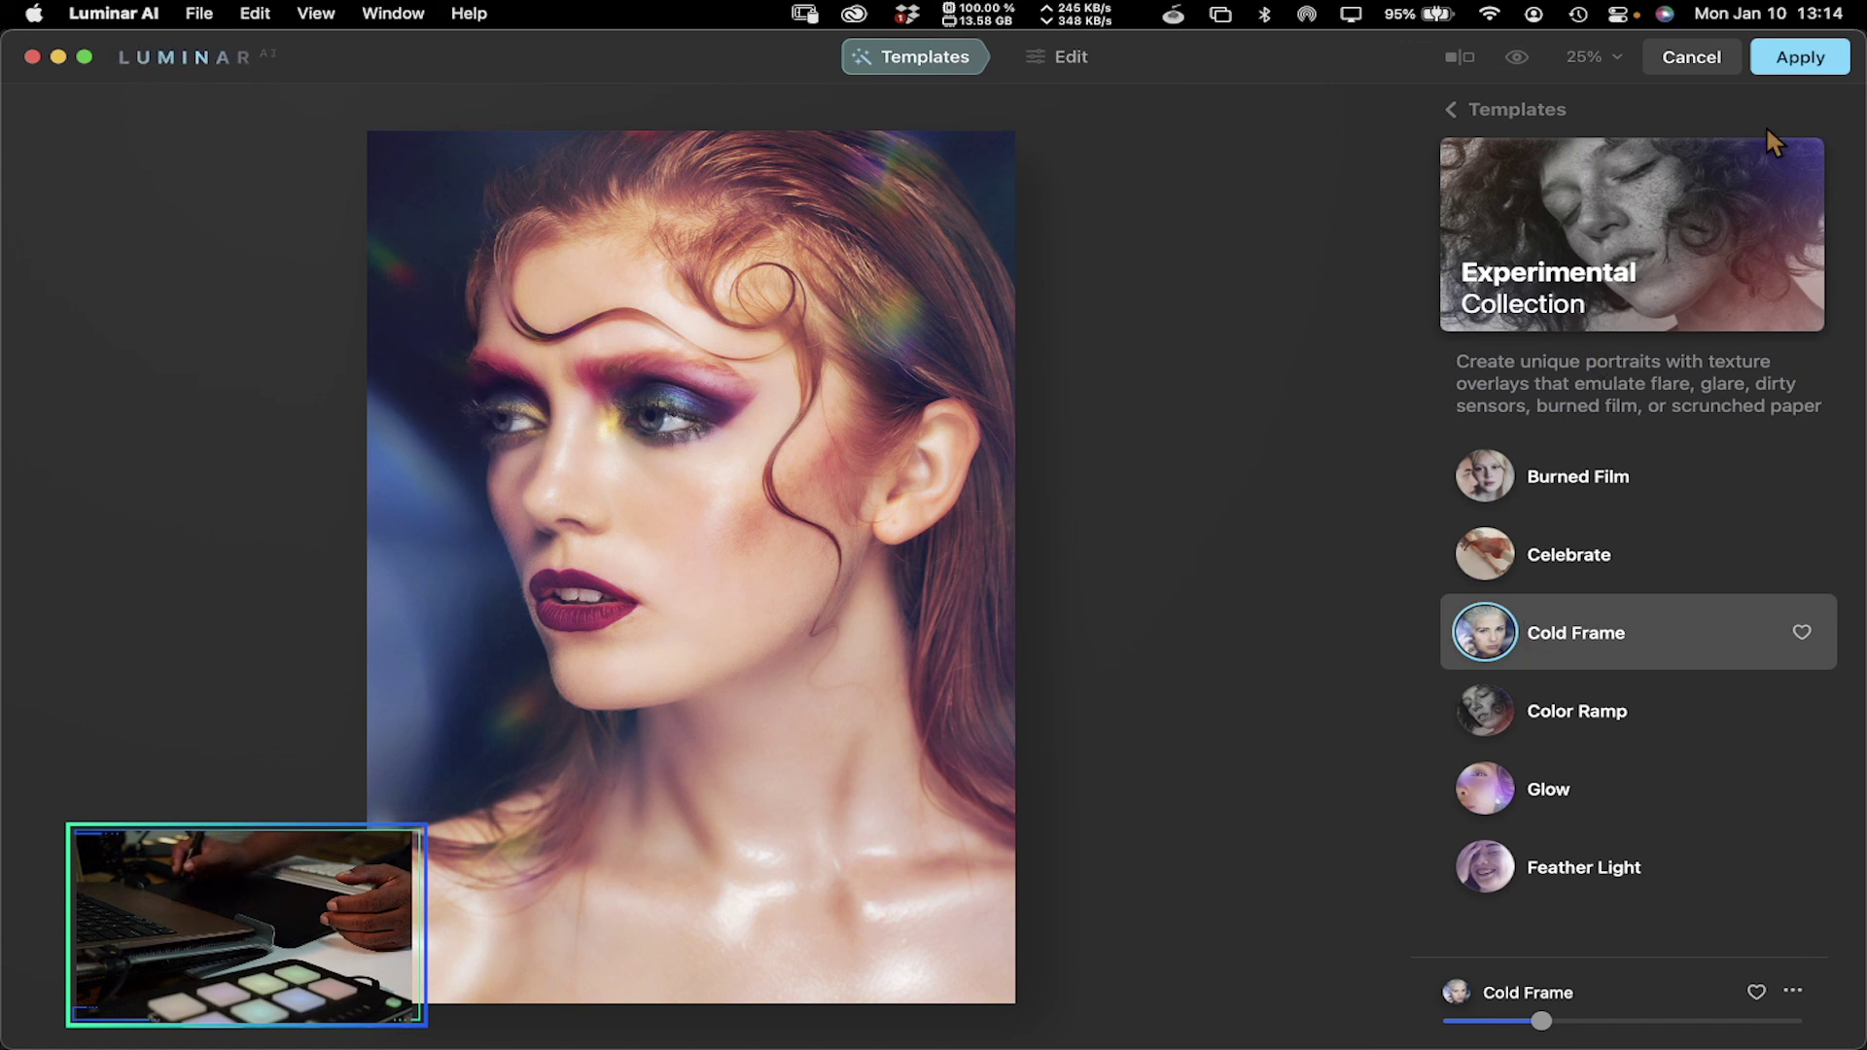
Apply the reduced-strength Cold Frame look and send the result back to Photoshop
{"action": "left_click", "coordinate": [1777, 72]}
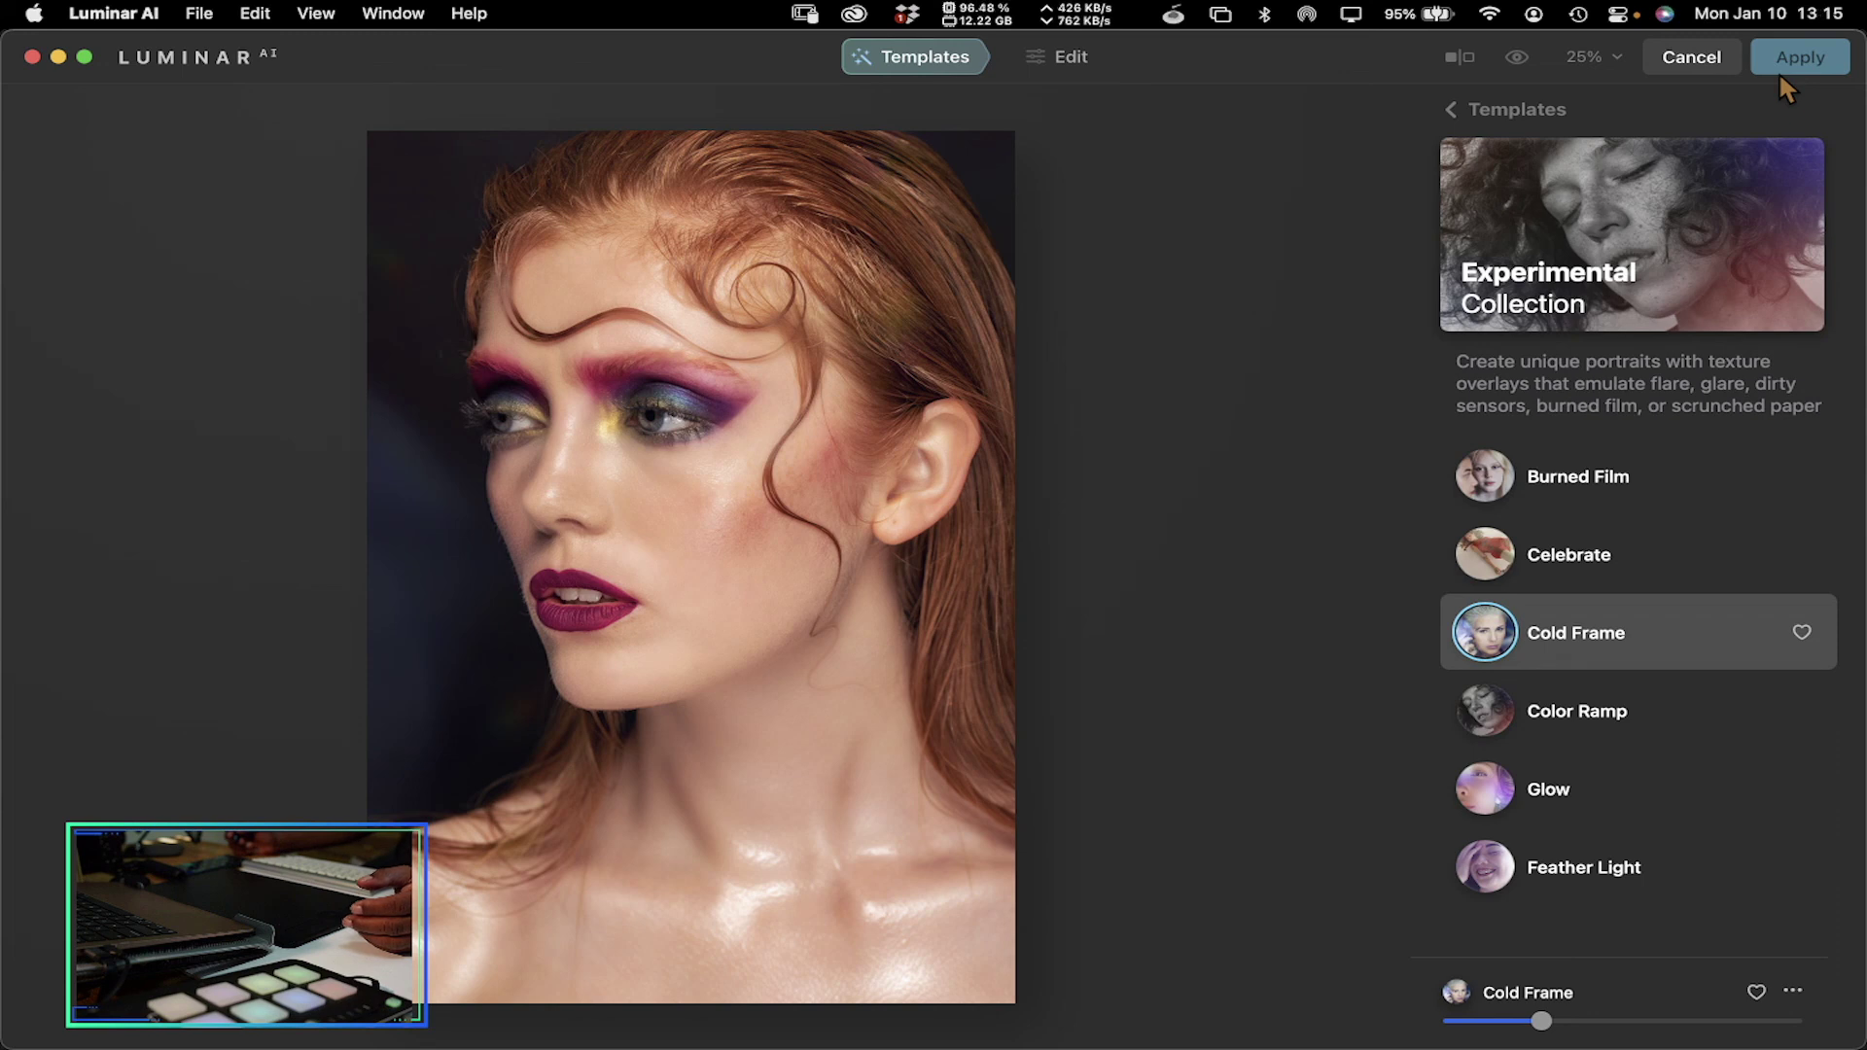
{"action": "left_click", "coordinate": [1779, 58]}
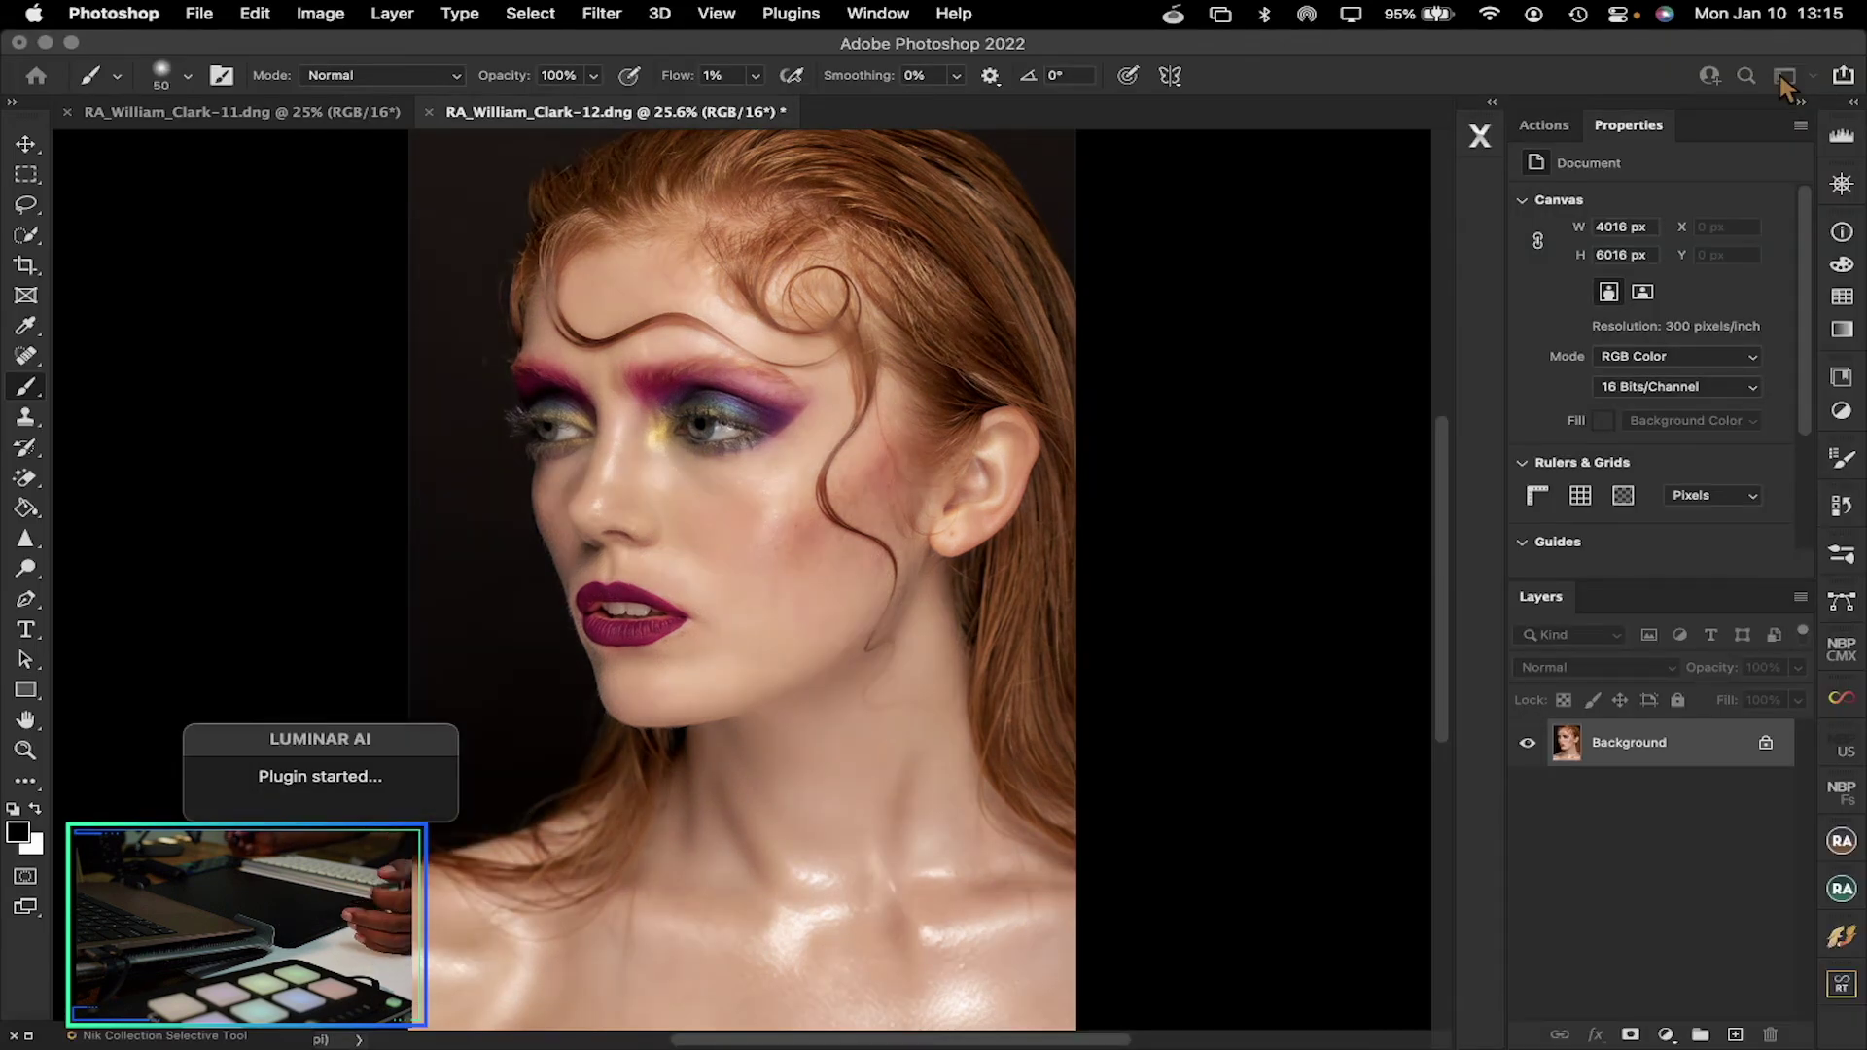